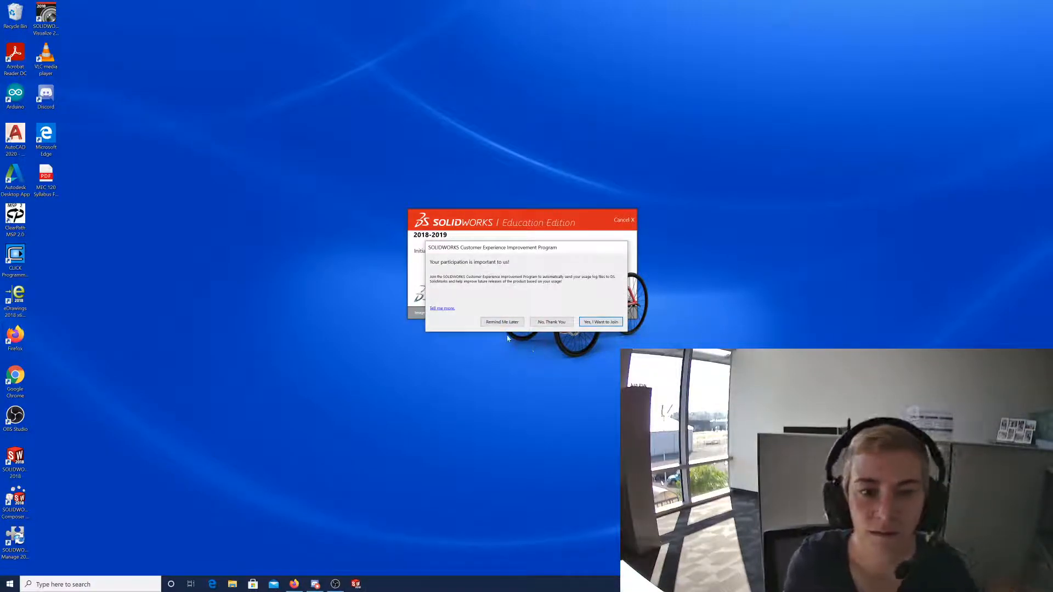
Dismiss the Customer Experience Improvement Program prompt and let SOLIDWORKS load to the Welcome dialog.
left_click(515, 323)
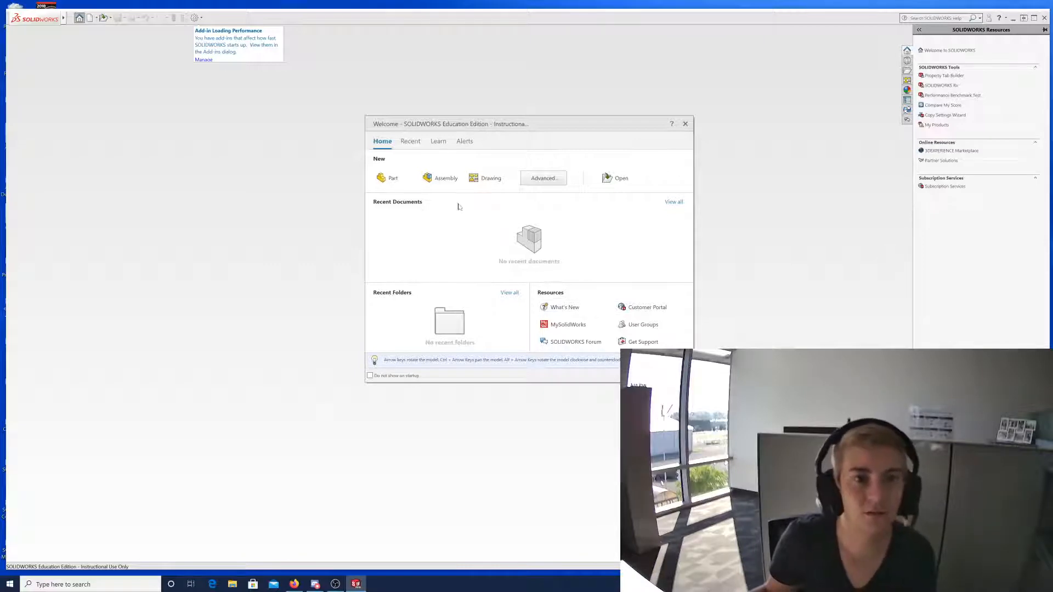
Create a new Part document, Part1, from the Welcome dialog.
left_click(394, 181)
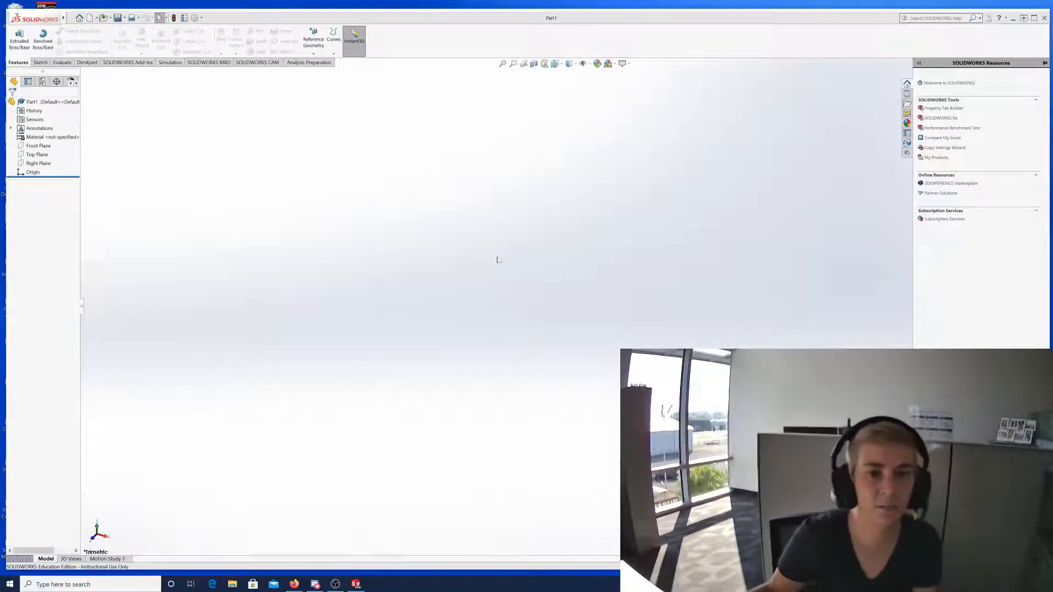
Start Sketch1 on the Front Plane using the Sketch tool.
left_click(40, 62)
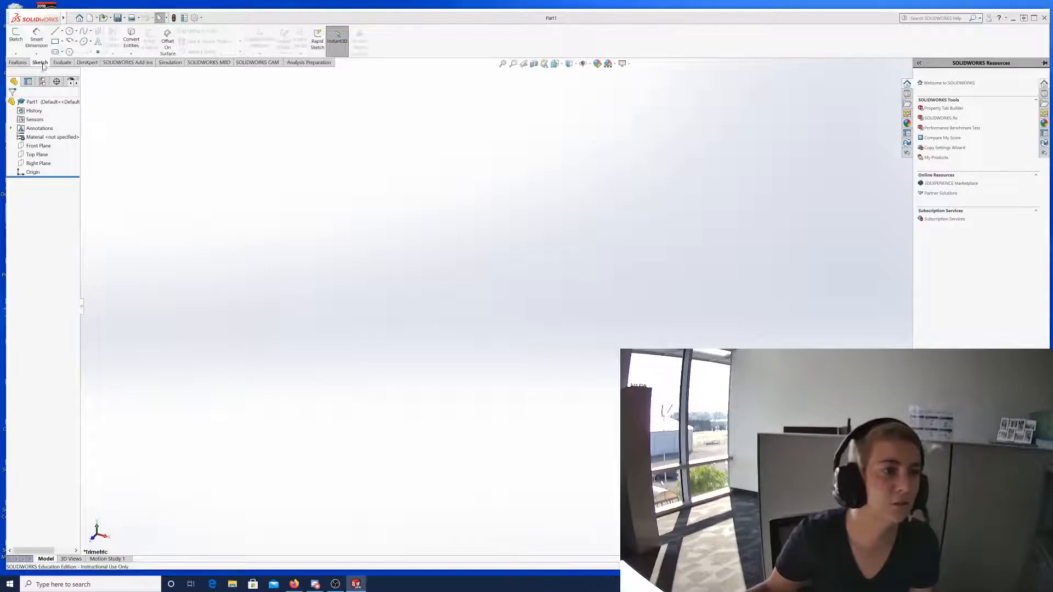
left_click(15, 39)
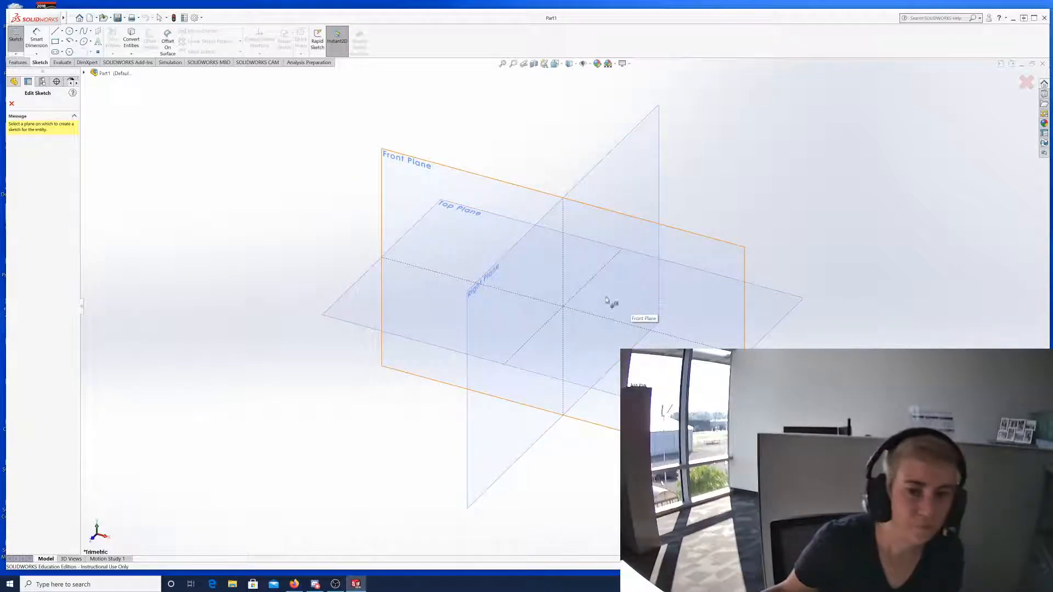
left_click(439, 182)
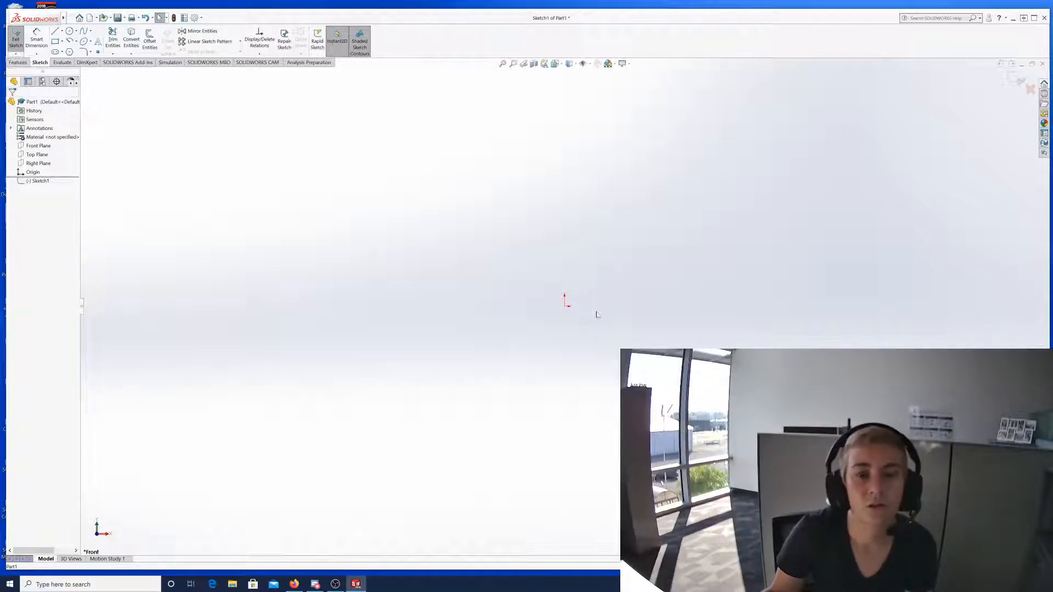
Draw a nearly horizontal line above and to the right of the origin.
left_click(56, 32)
left_click(611, 179)
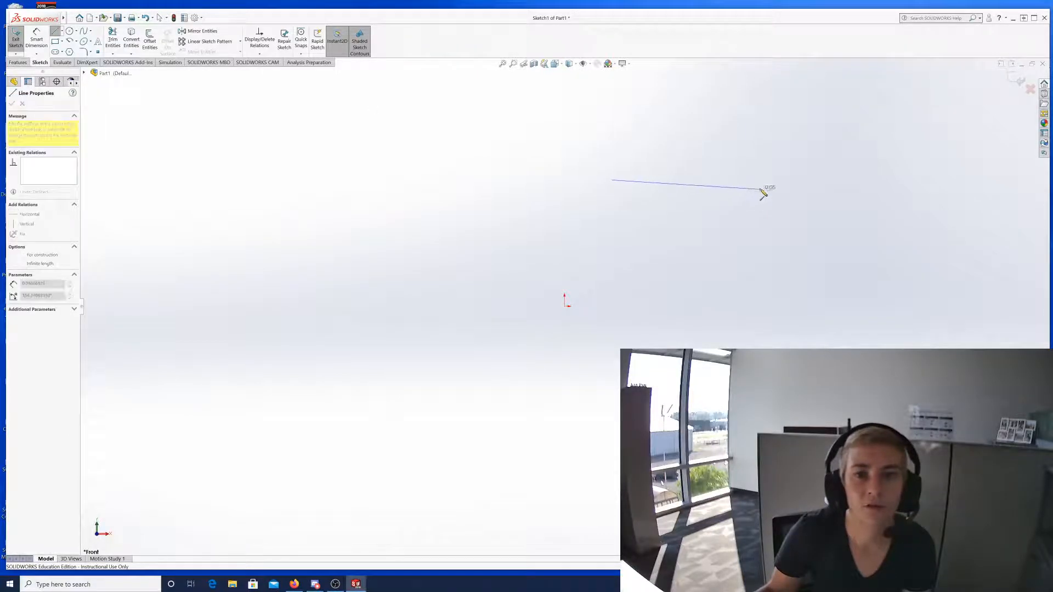
left_click(783, 183)
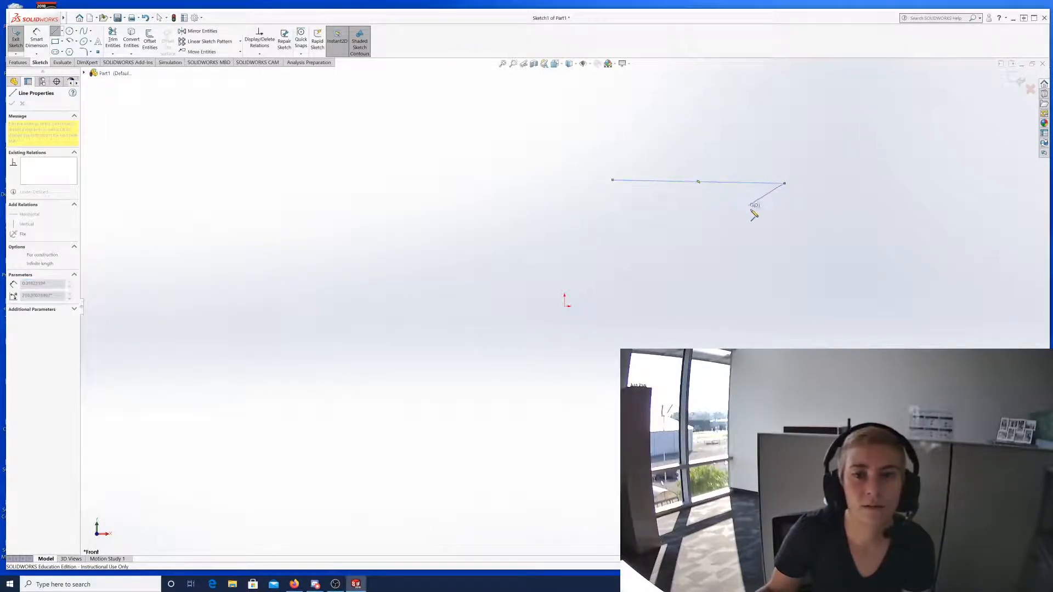
key("Escape")
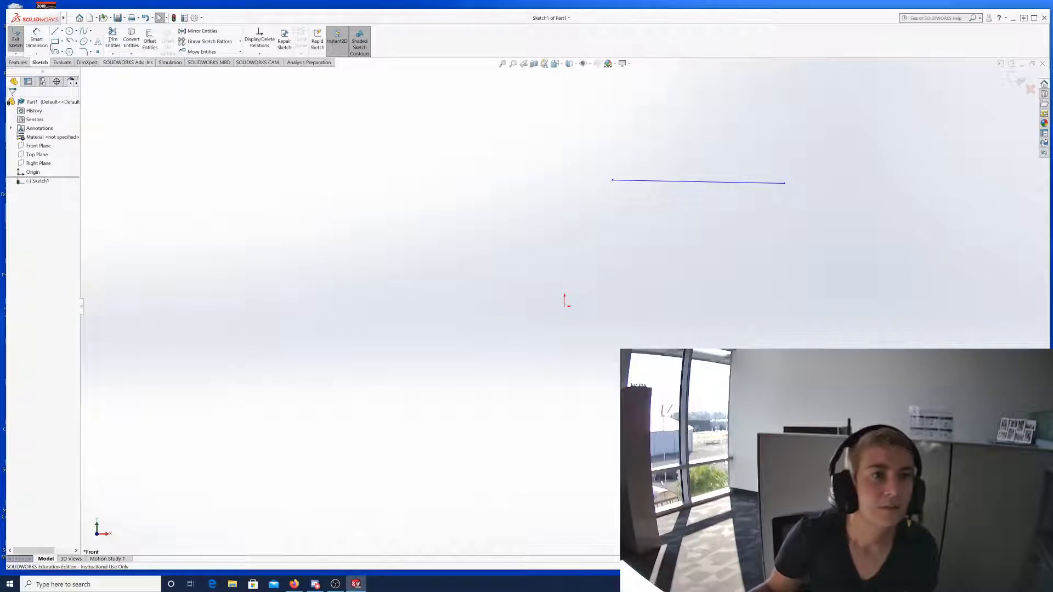
Dimension the line's length at 0.05, then begin a dimension from its left endpoint to the origin.
left_click(36, 40)
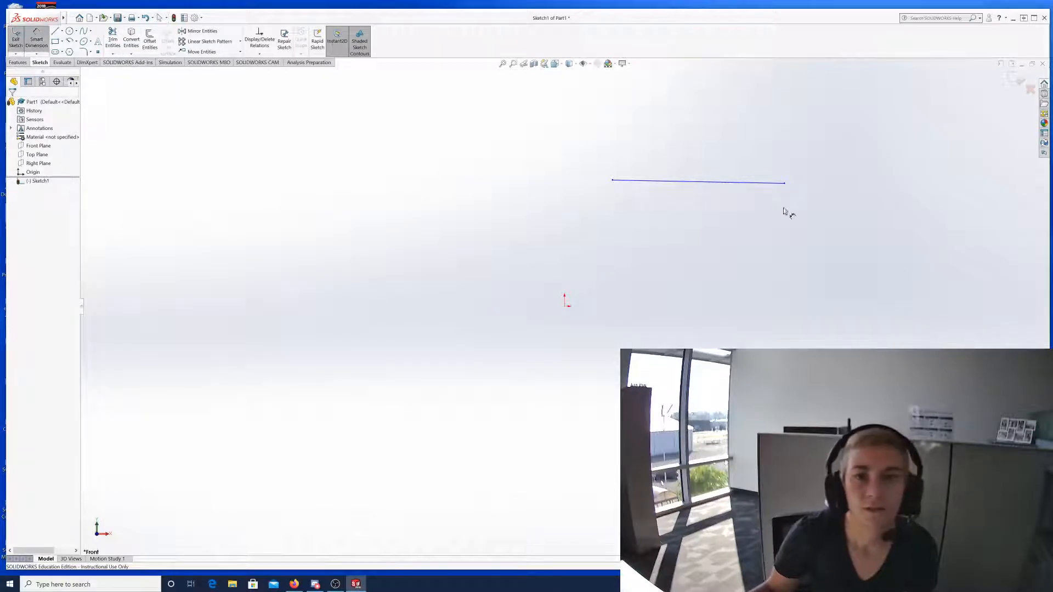
left_click(741, 183)
left_click(739, 152)
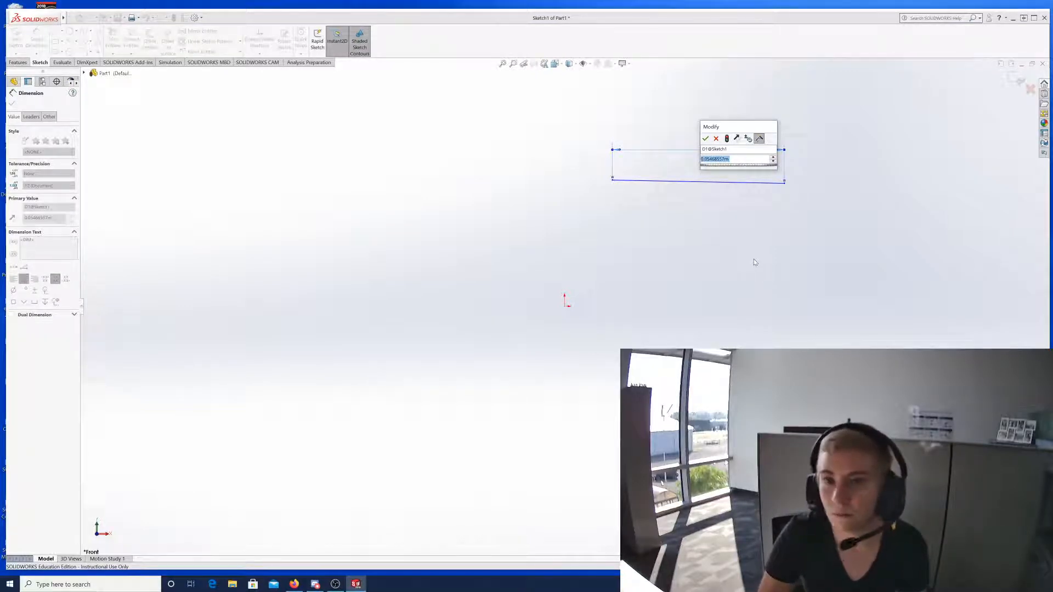
key("Return")
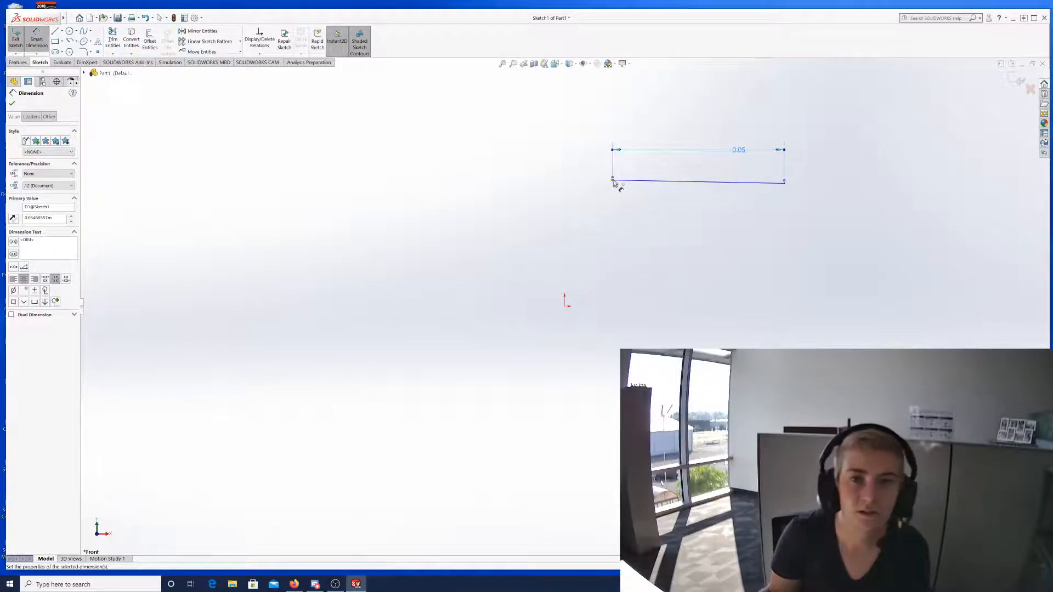
left_click(612, 180)
left_click(564, 307)
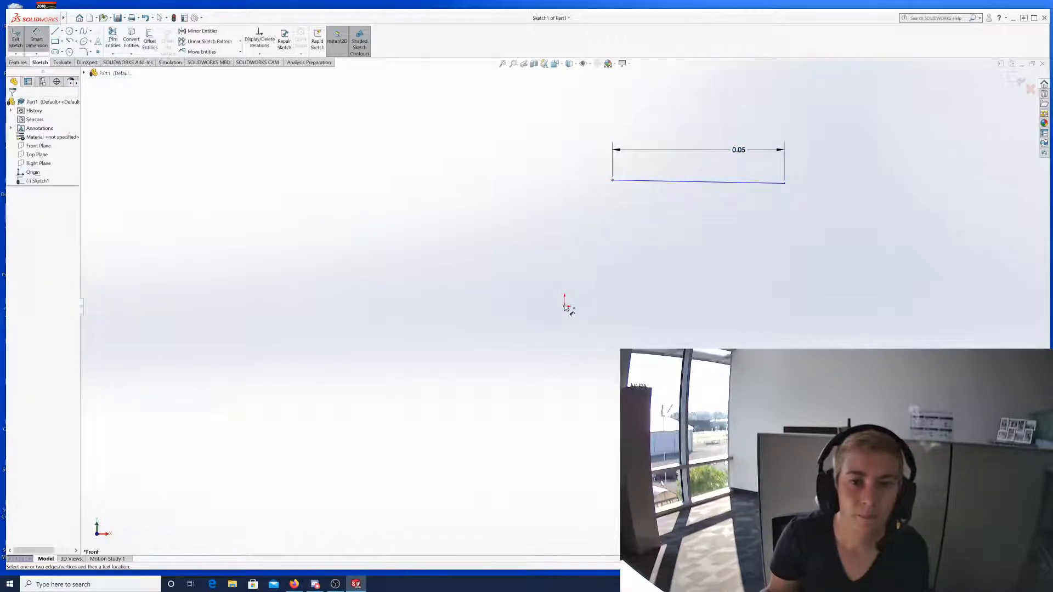
left_click(539, 262)
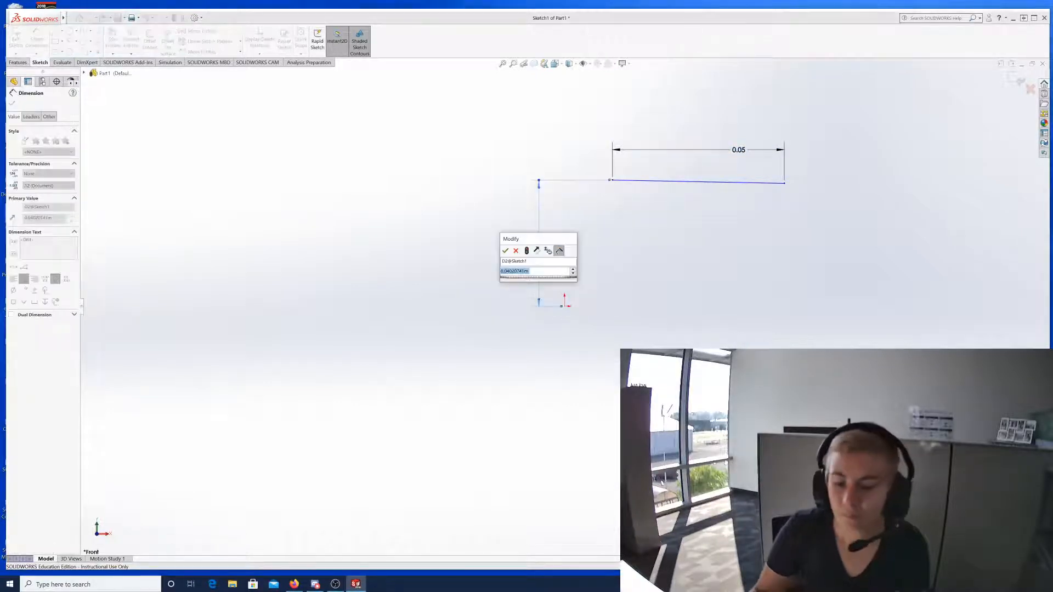
key("Return")
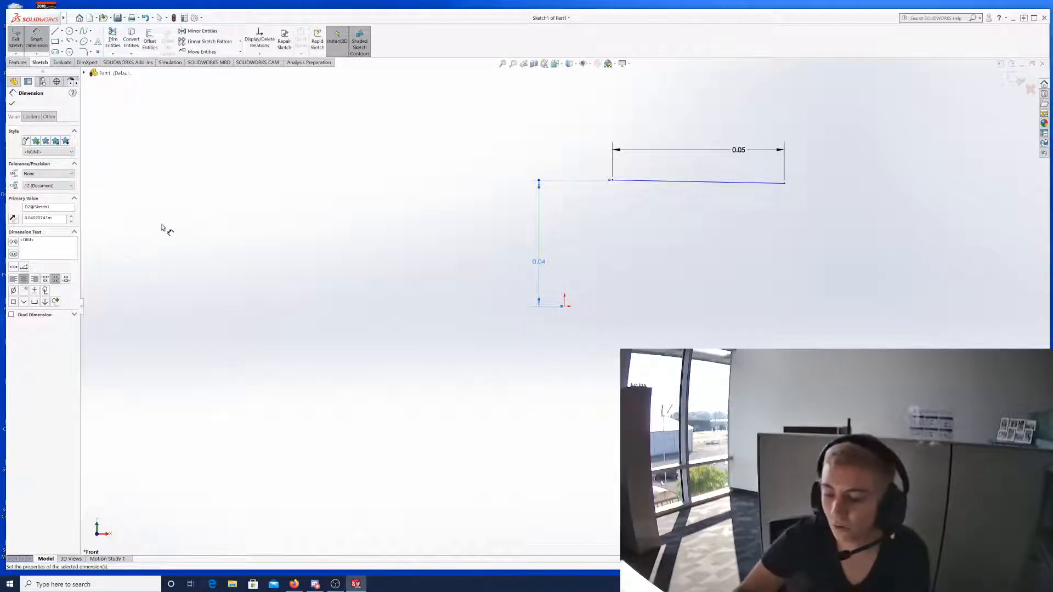
key("Delete")
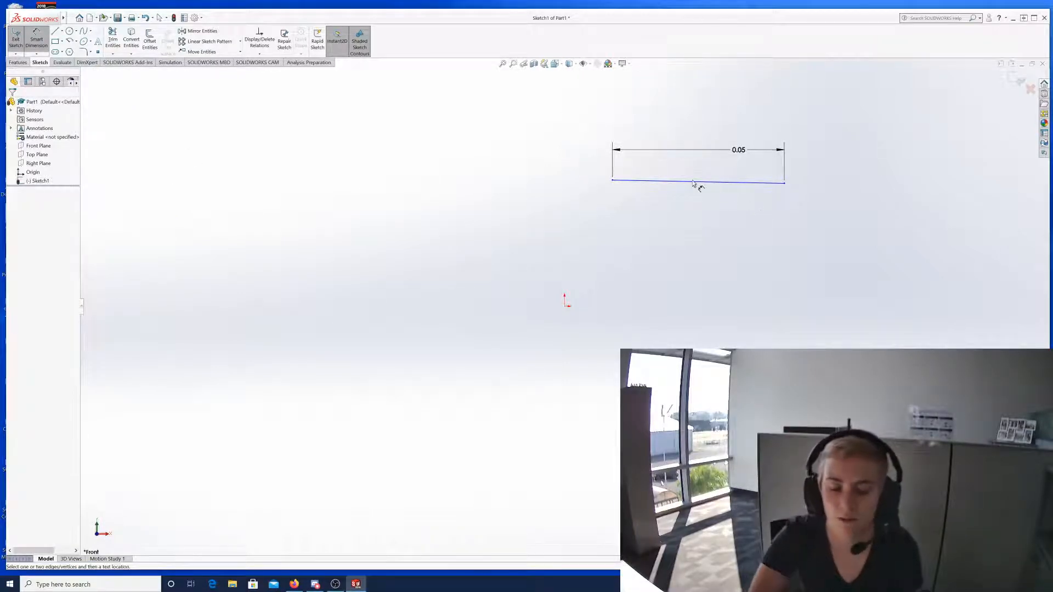
Delete the first line together with its 0.05 dimension.
key("Escape")
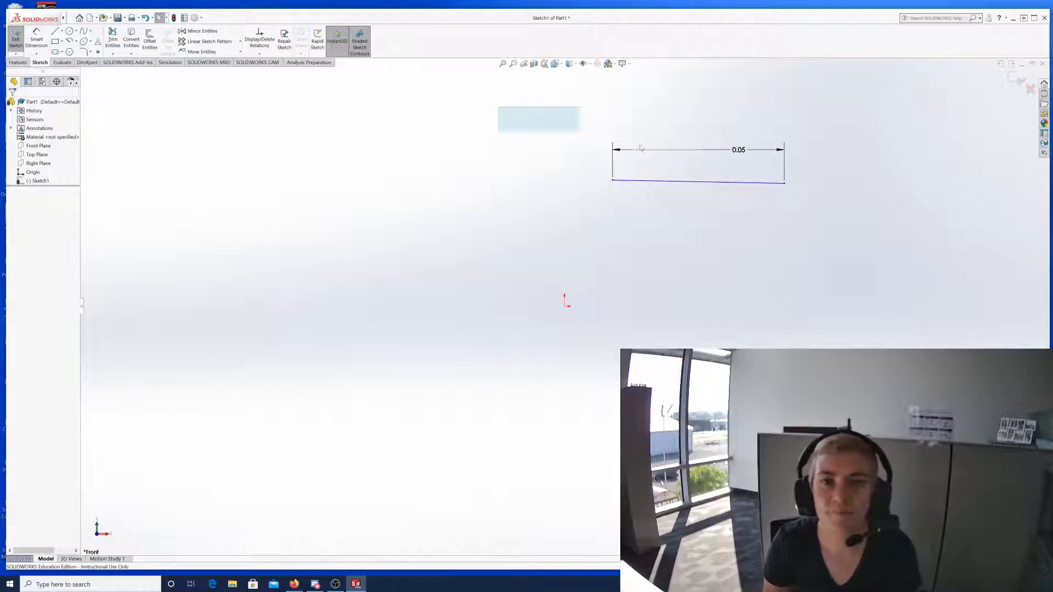
mouse_move(641, 148)
left_mouse_down()
mouse_move(907, 228)
mouse_move(910, 219)
left_mouse_up()
key("Delete")
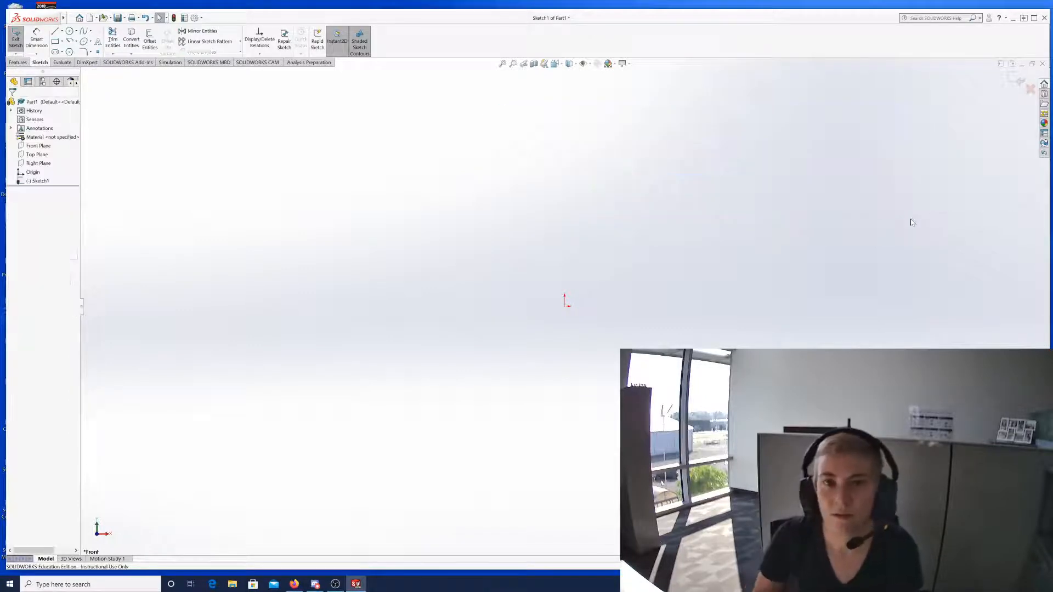
Draw a new line from the origin up and to the right.
left_click(55, 31)
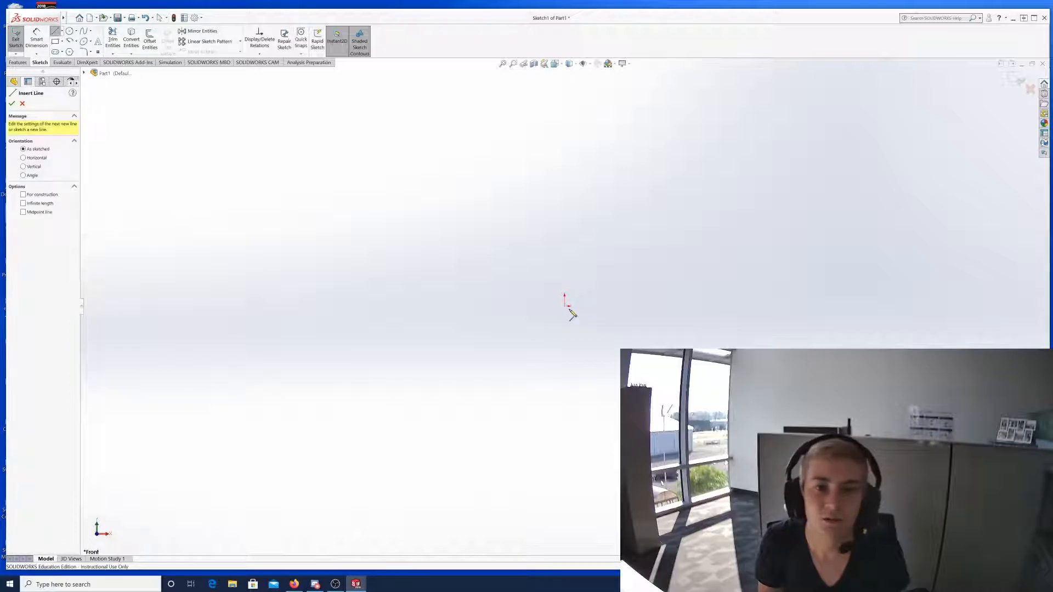
left_click(564, 307)
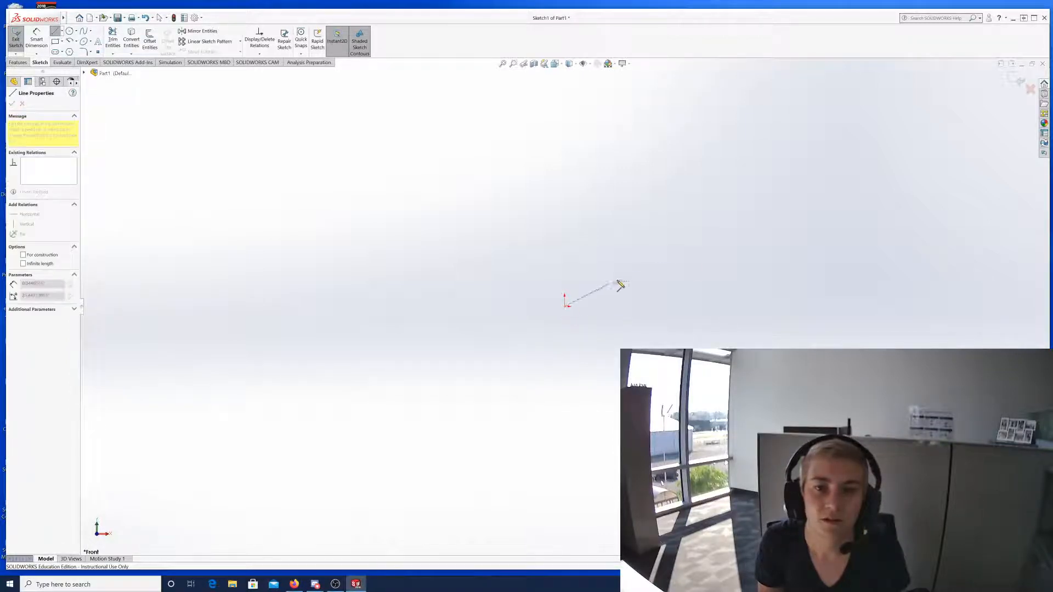
left_click(695, 255)
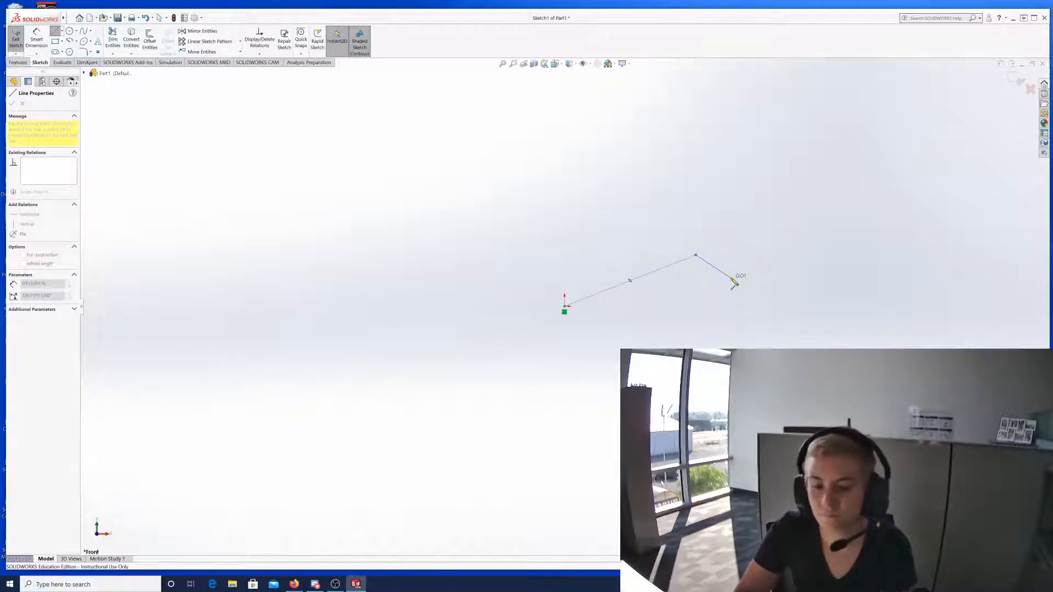
key("Escape")
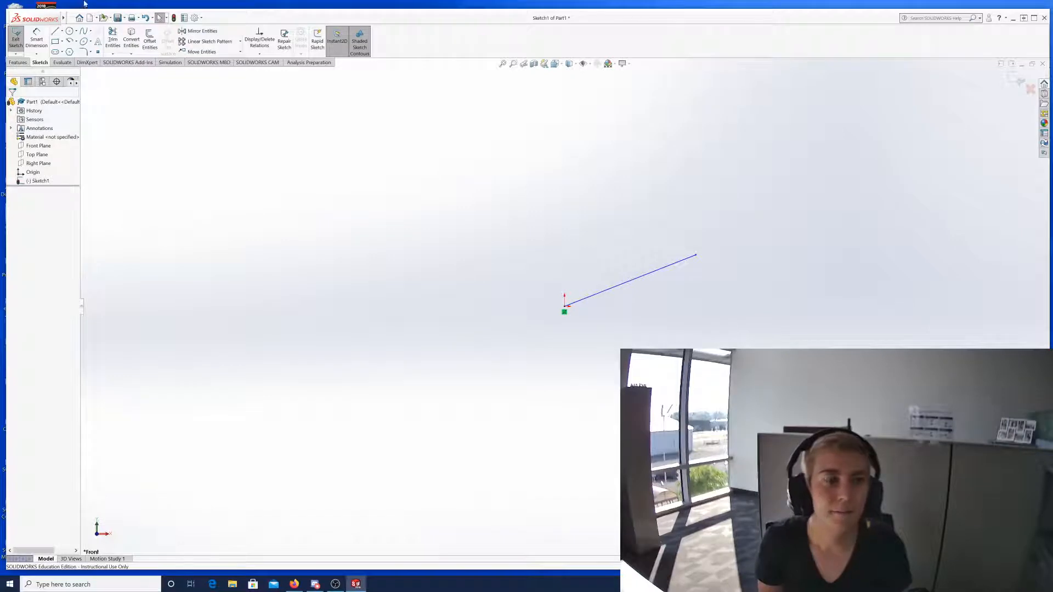
Set the line's horizontal dimension to 4.
left_click(34, 41)
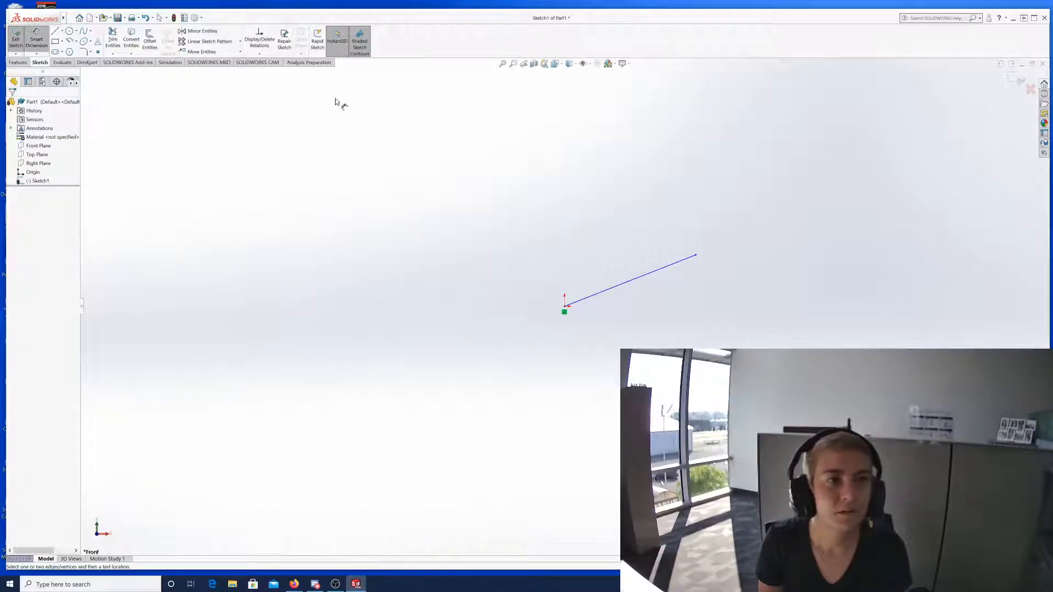
left_click(627, 284)
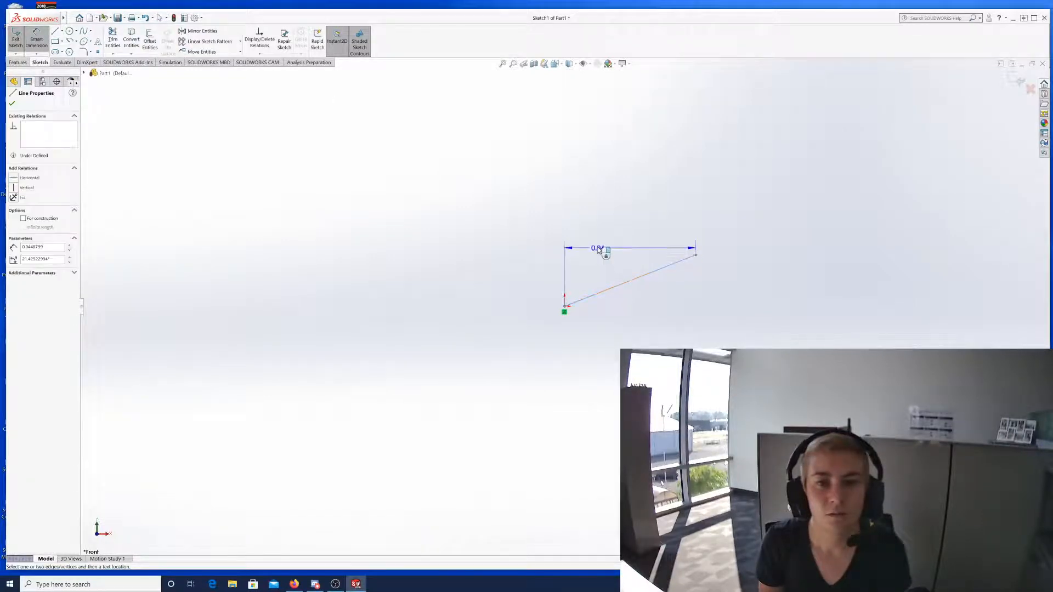
left_click(598, 241)
key("BackSpace")
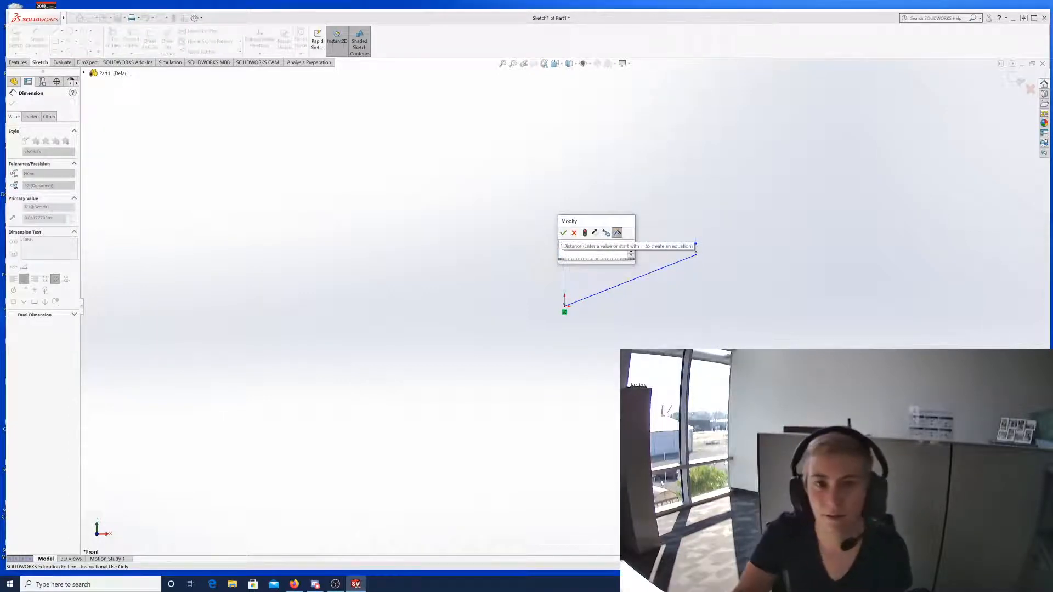
type("4")
key("Return")
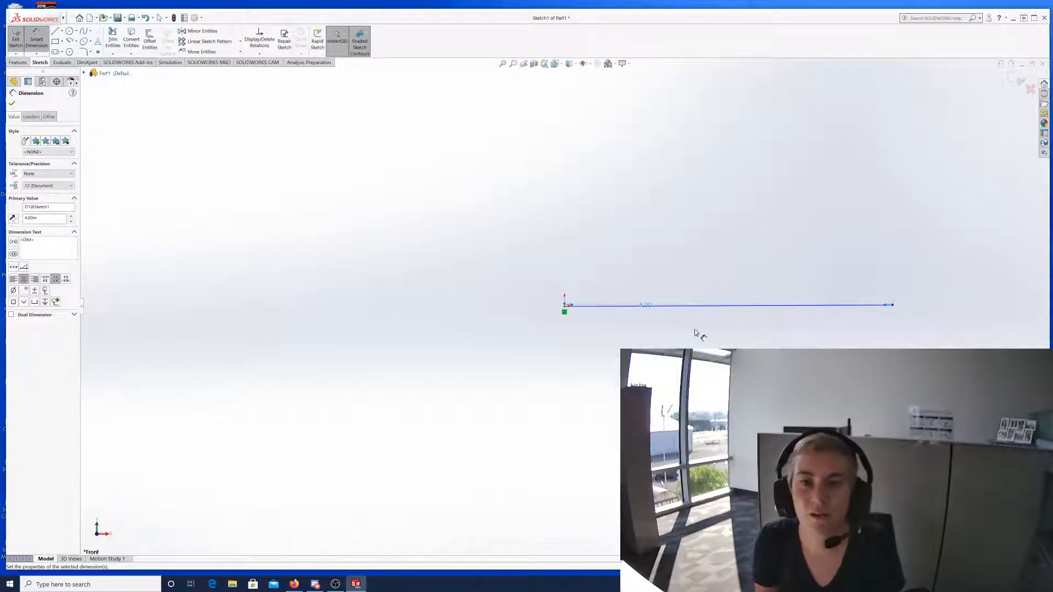
Add a second 4.00 distance dimension below the line, from the origin end to its right end.
scroll(911, 301, "down", 3)
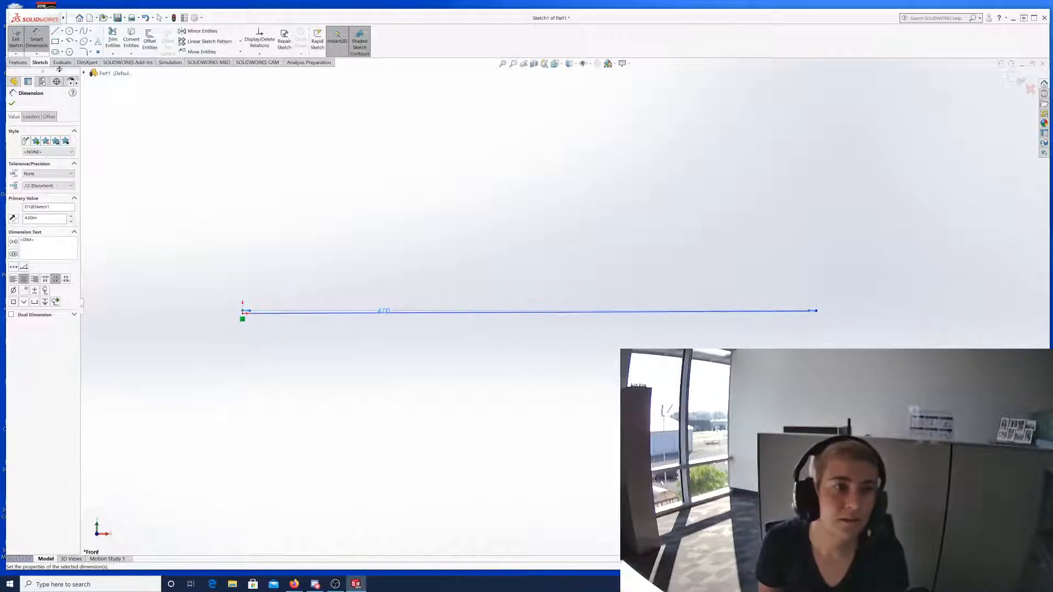
left_click(244, 315)
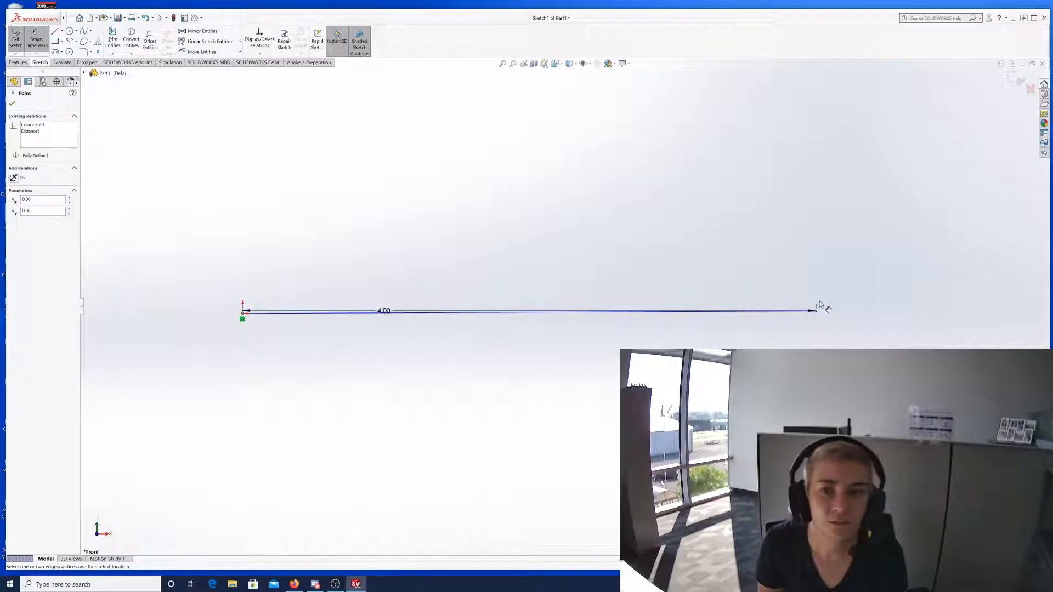
left_click_drag(817, 313, 845, 325)
left_click(863, 335)
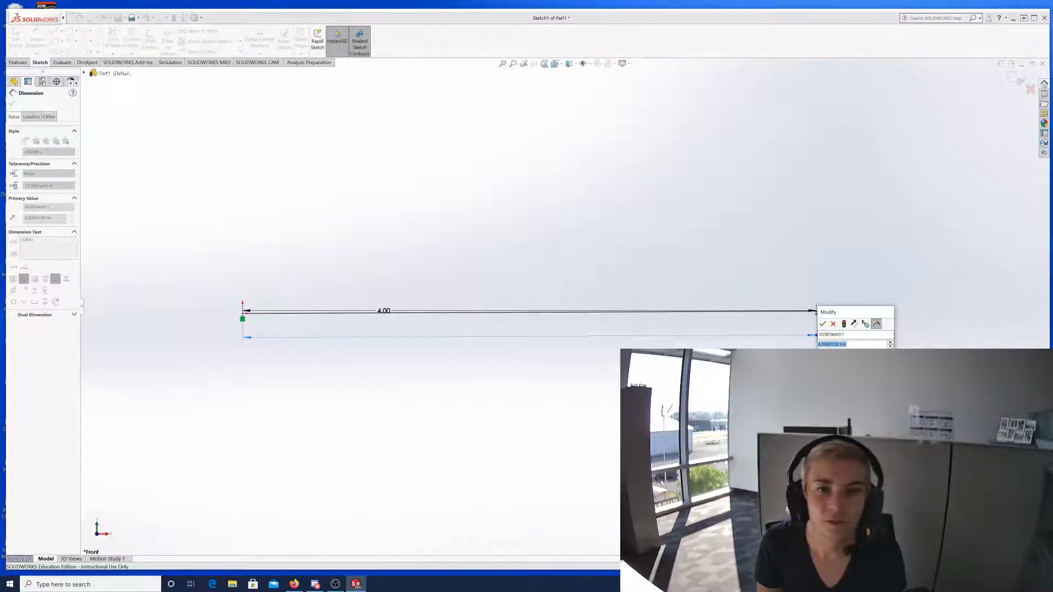
key("Return")
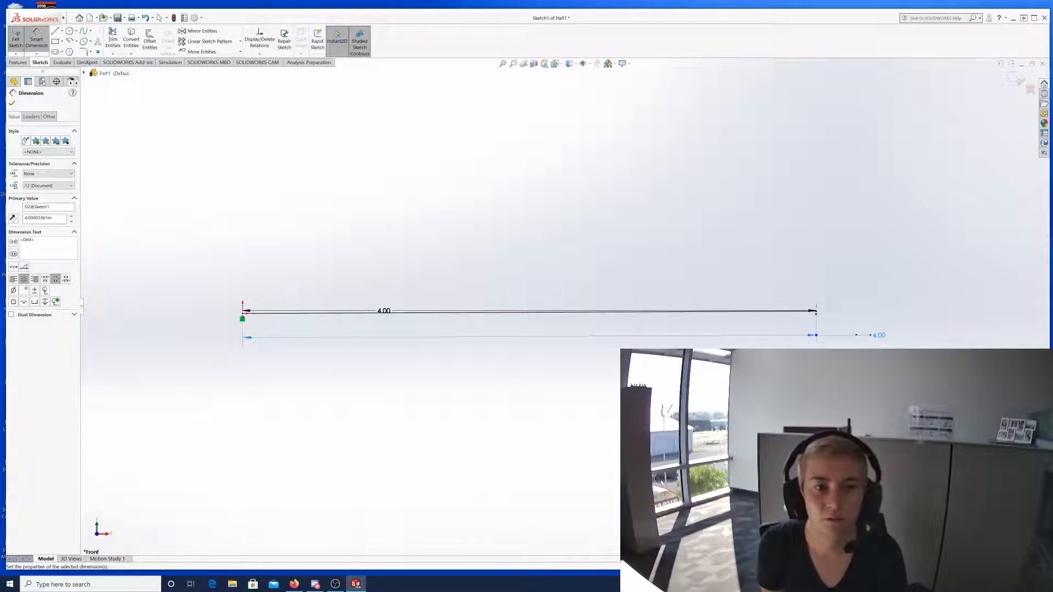
left_click(534, 341)
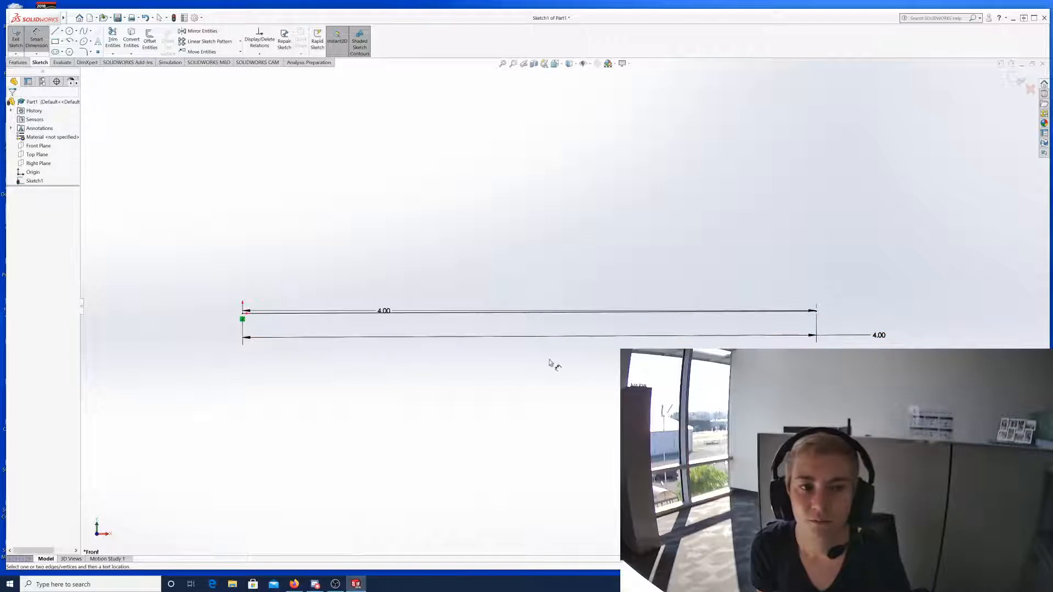
Box-select the line and both of its 4.00 dimensions.
left_click(243, 319)
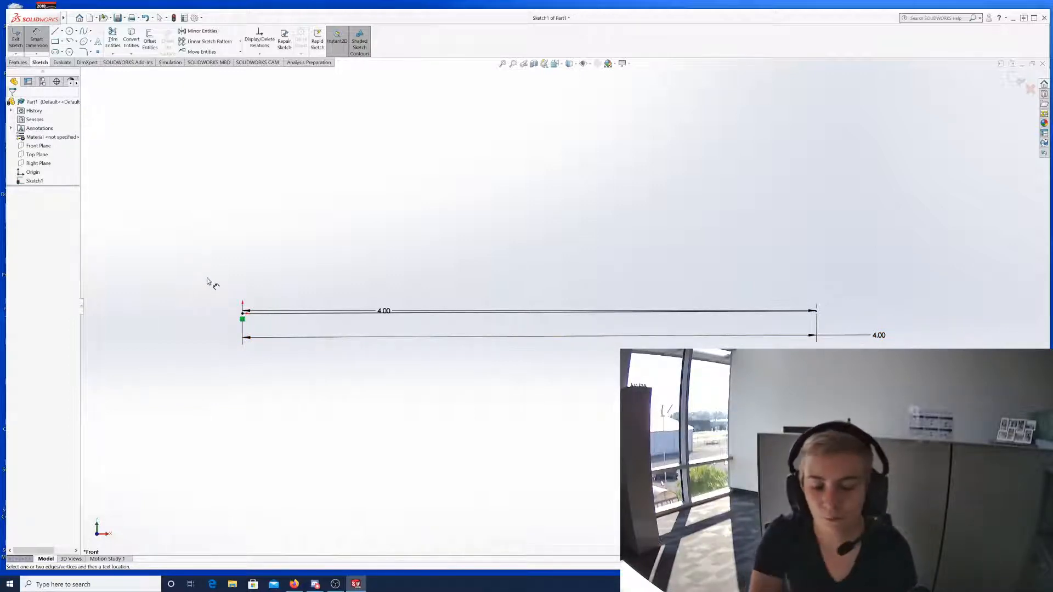
key("Escape")
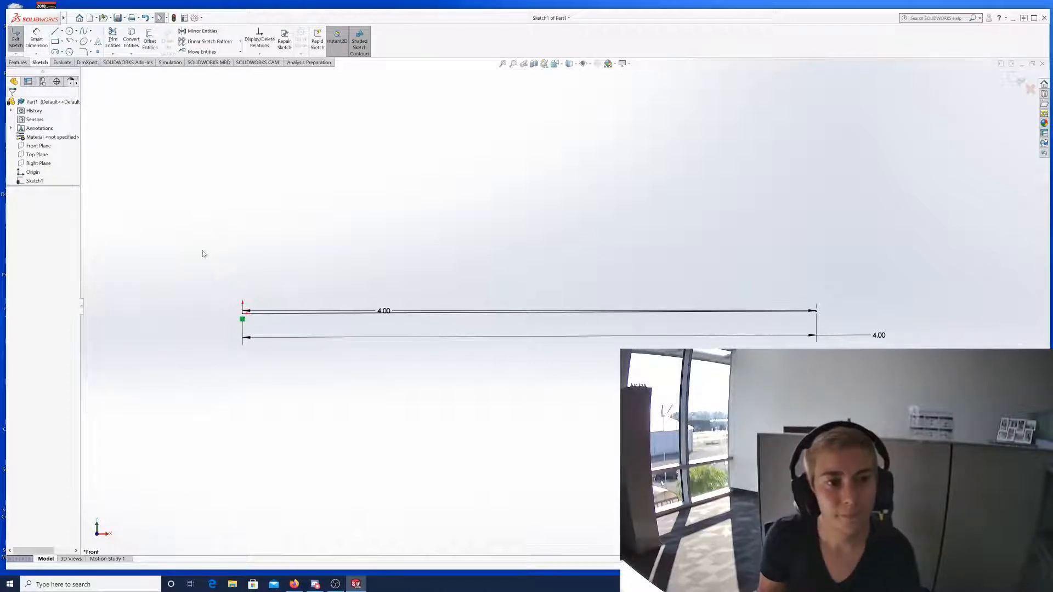
mouse_move(203, 251)
left_mouse_down()
mouse_move(305, 310)
mouse_move(1048, 388)
mouse_move(966, 402)
left_mouse_up()
Delete the selected line and dimensions, then draw a new line from the origin up and right.
key("Delete")
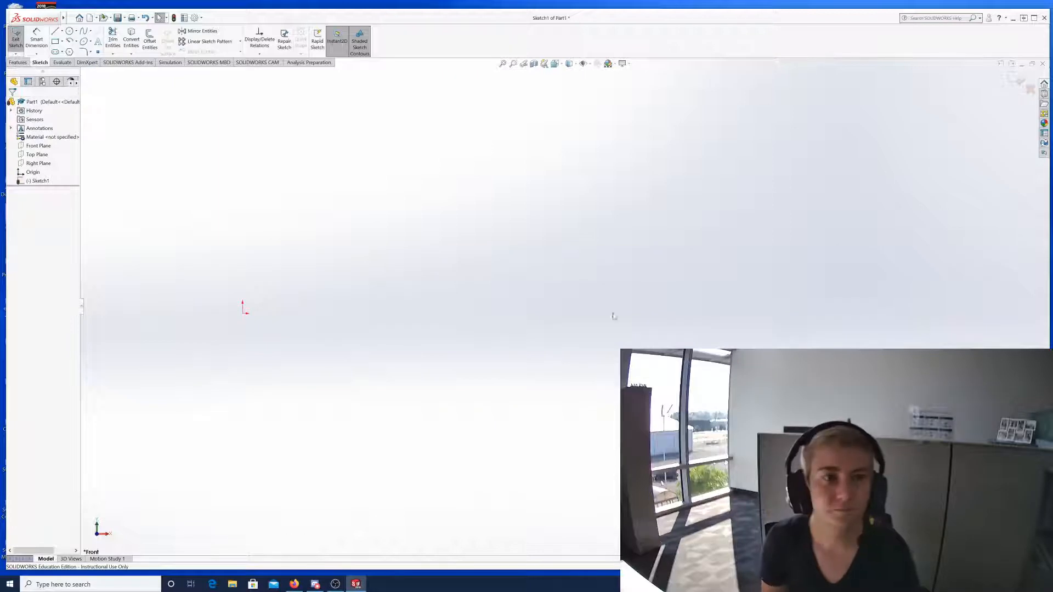
left_click(56, 32)
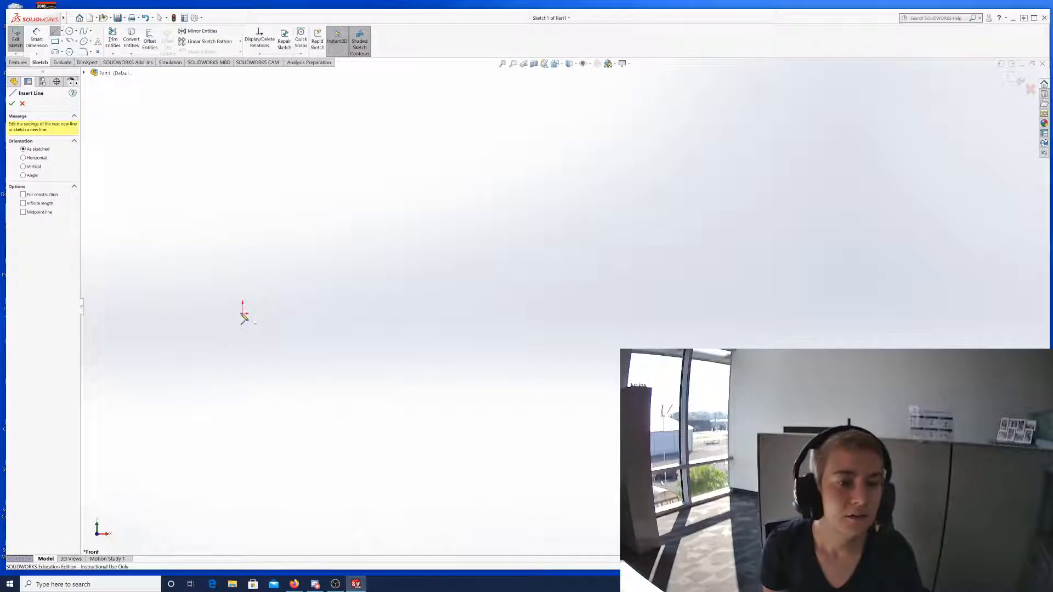
left_click(243, 314)
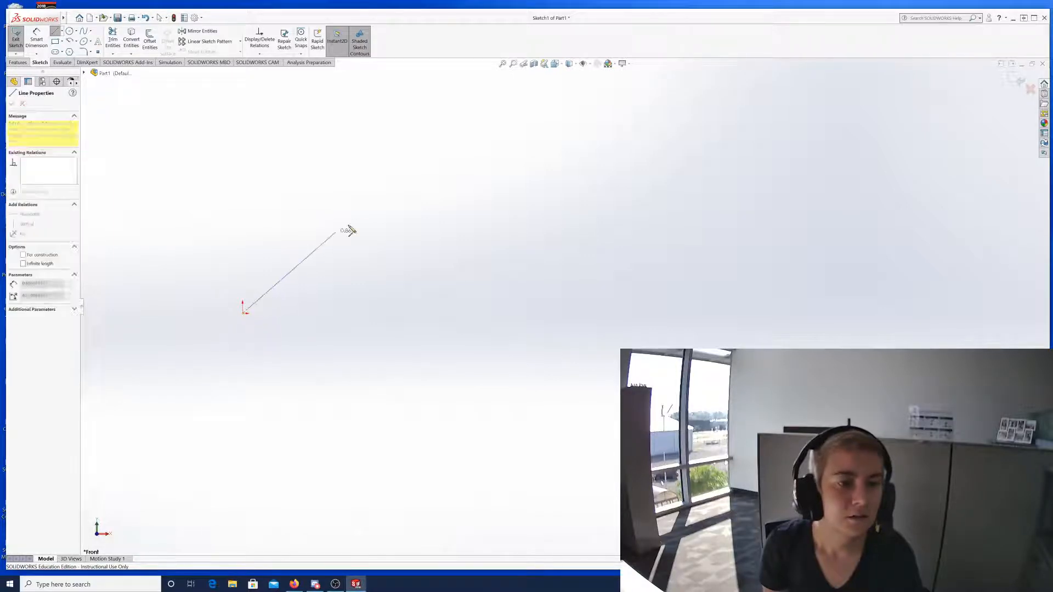
left_click(414, 205)
key("Escape")
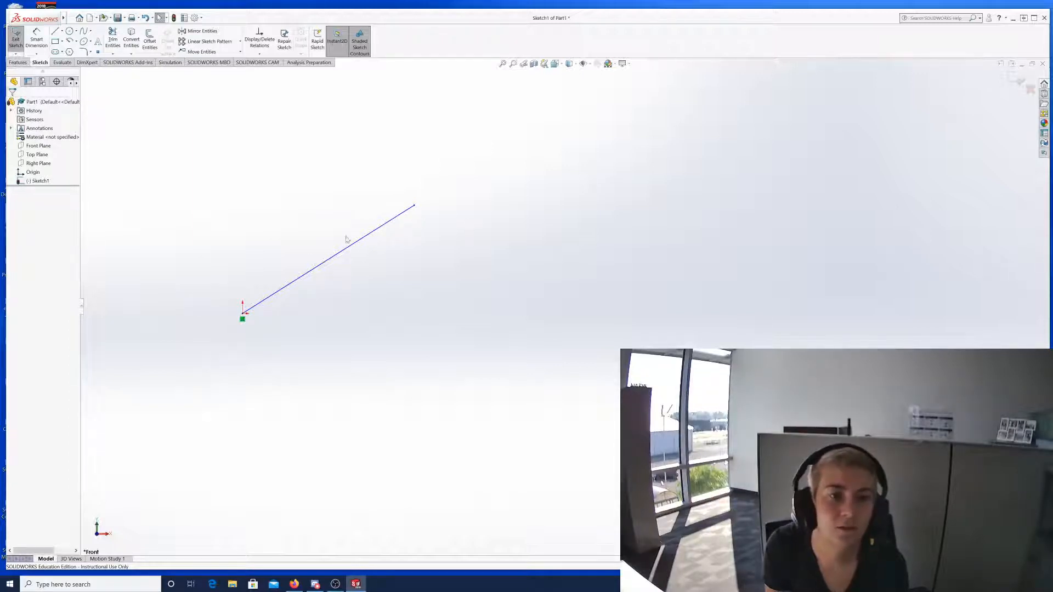
Give the angled line an aligned length dimension of 1.41, placed above it.
left_click(37, 41)
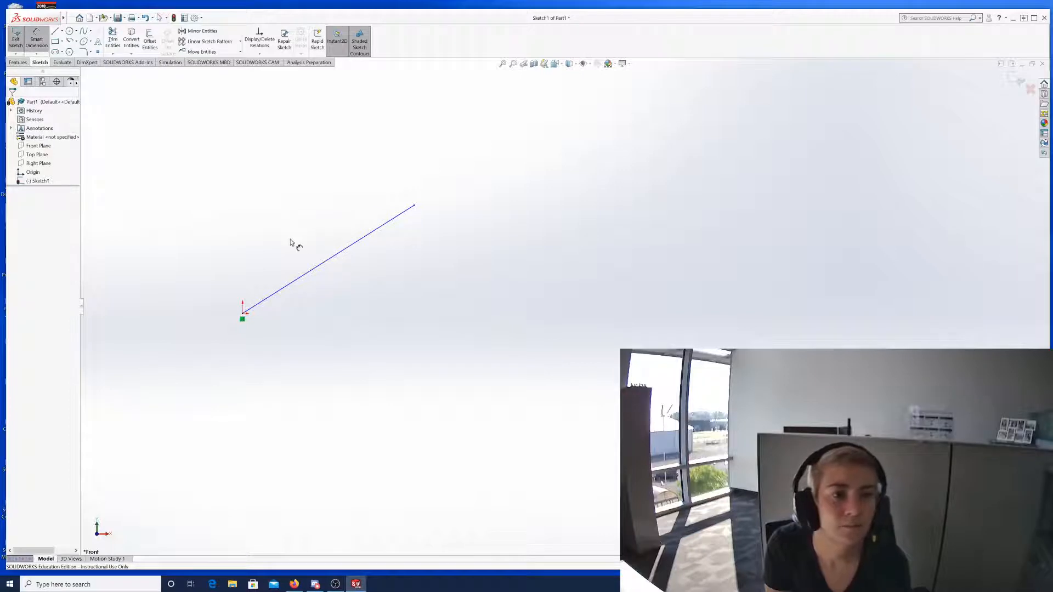
left_click(316, 264)
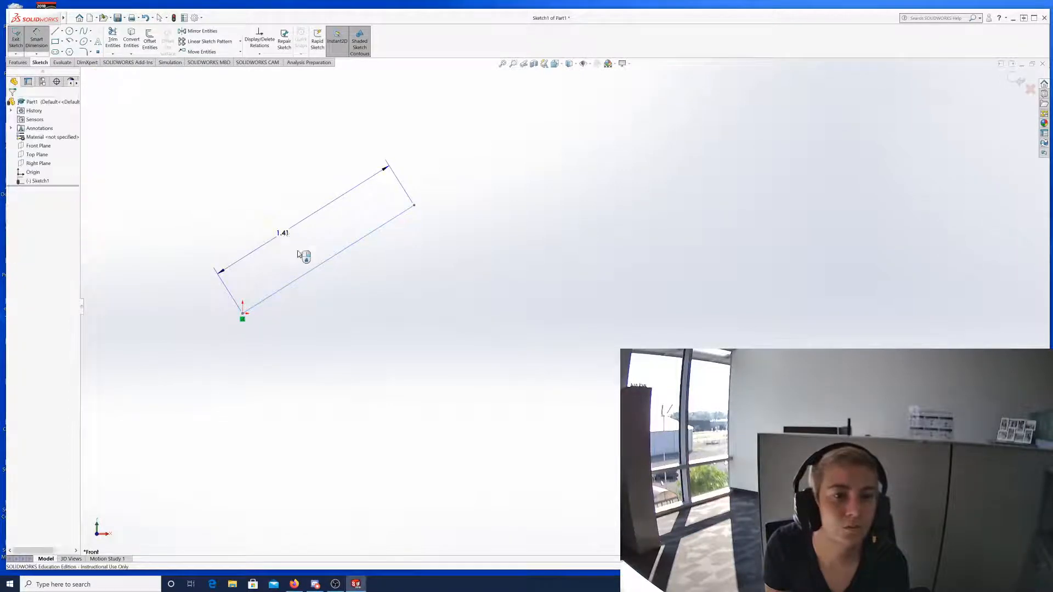
left_click(301, 251)
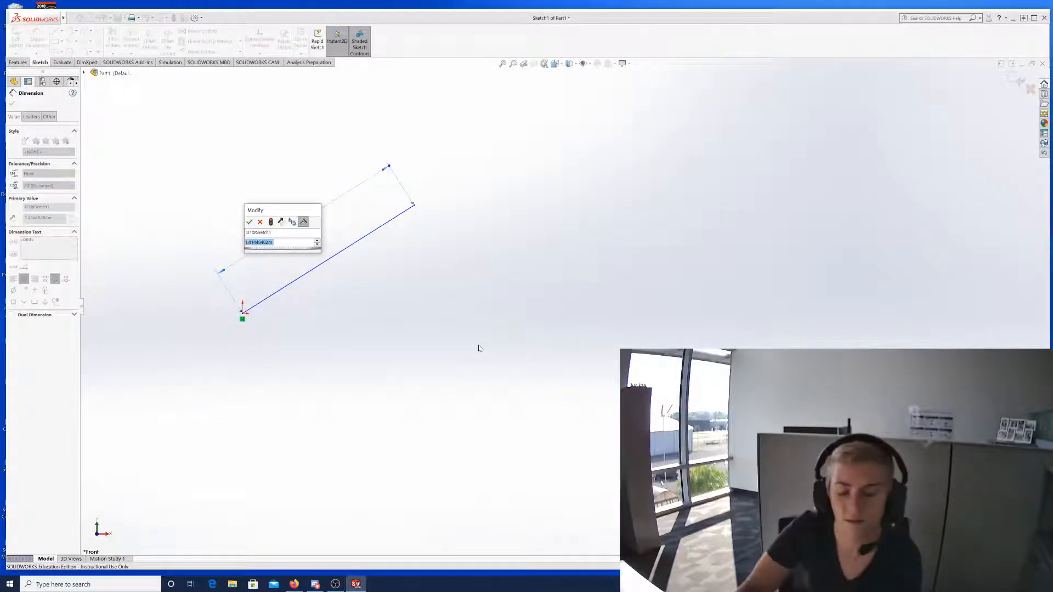
key("Return")
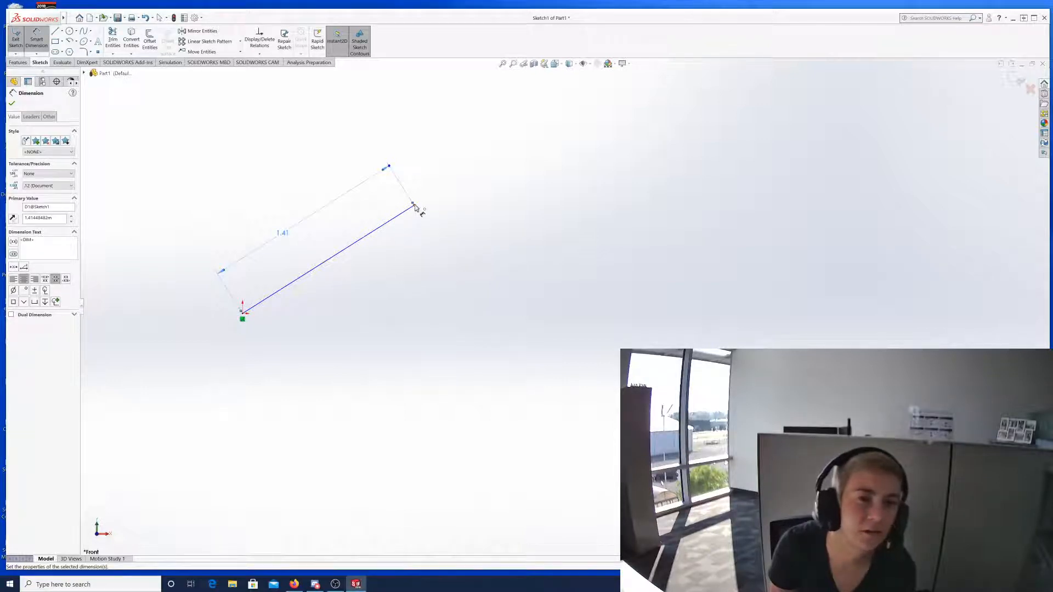
Dimension the horizontal distance from the origin to the line's upper-right endpoint as 1.20, placed below.
left_click(244, 315)
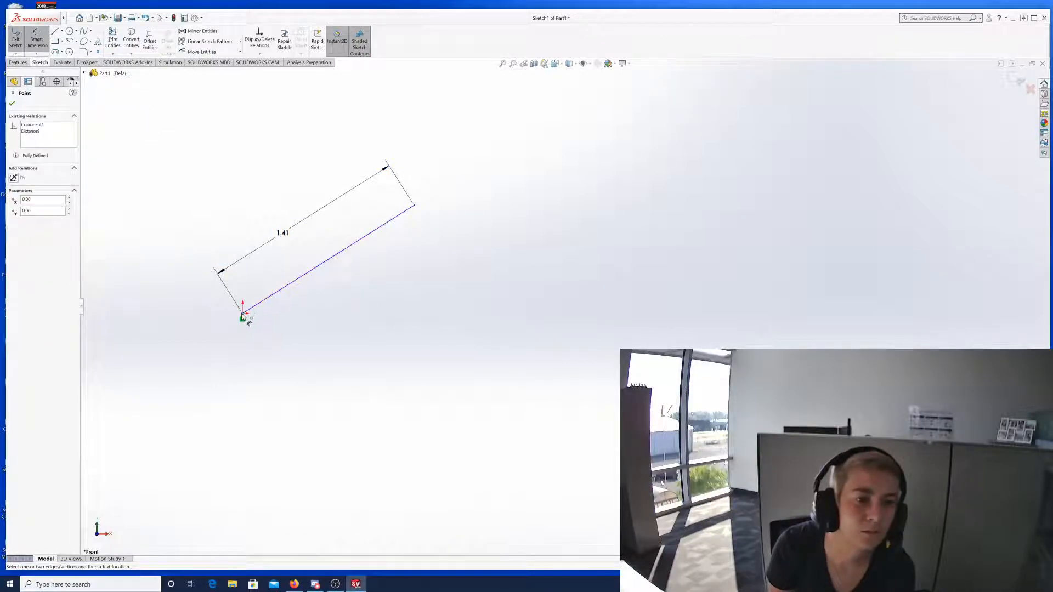
left_click(243, 316)
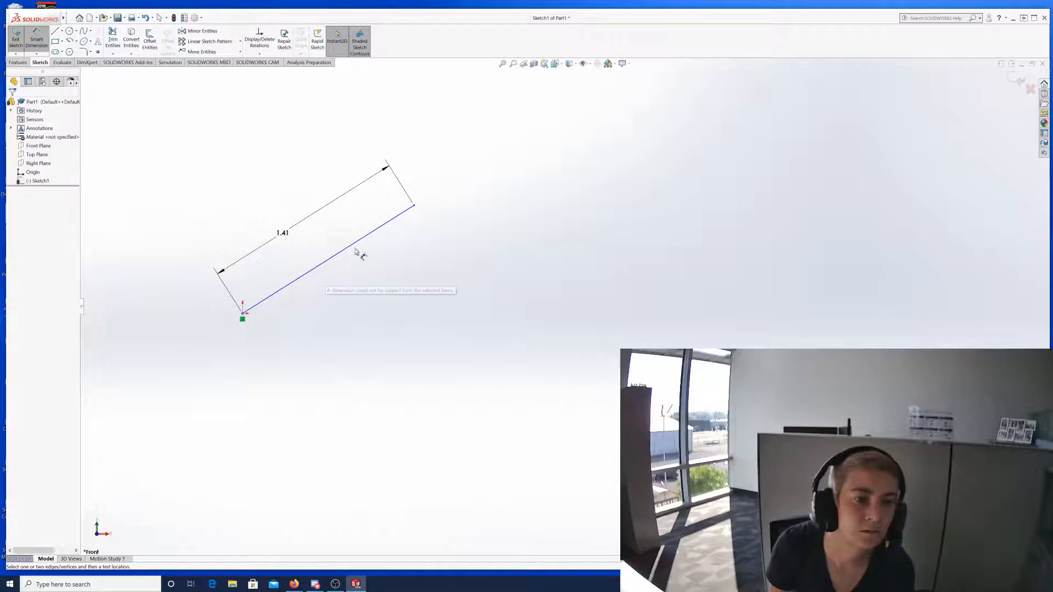
left_click(414, 207)
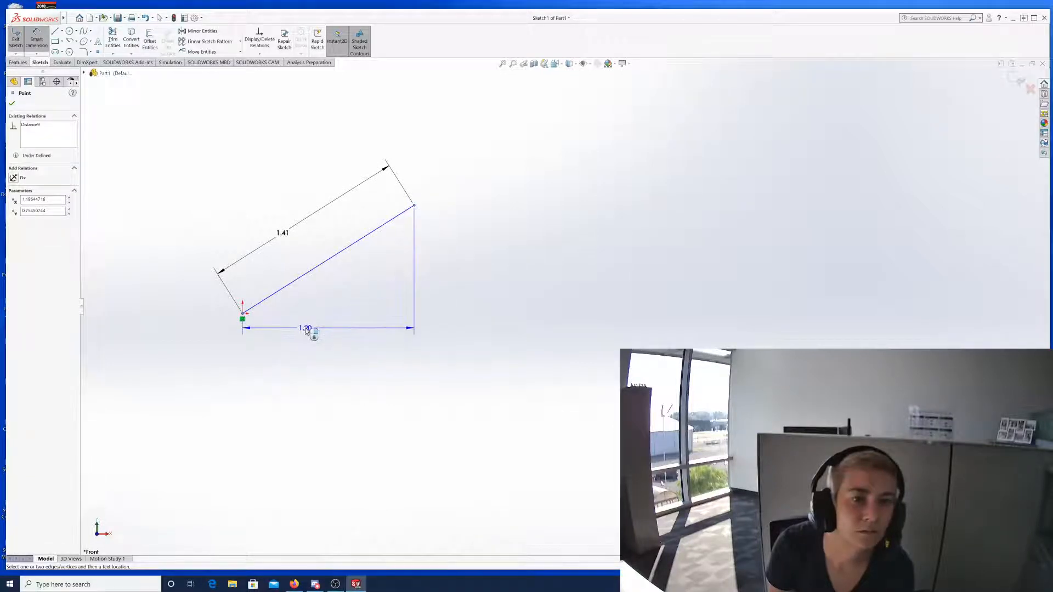
left_click(311, 317)
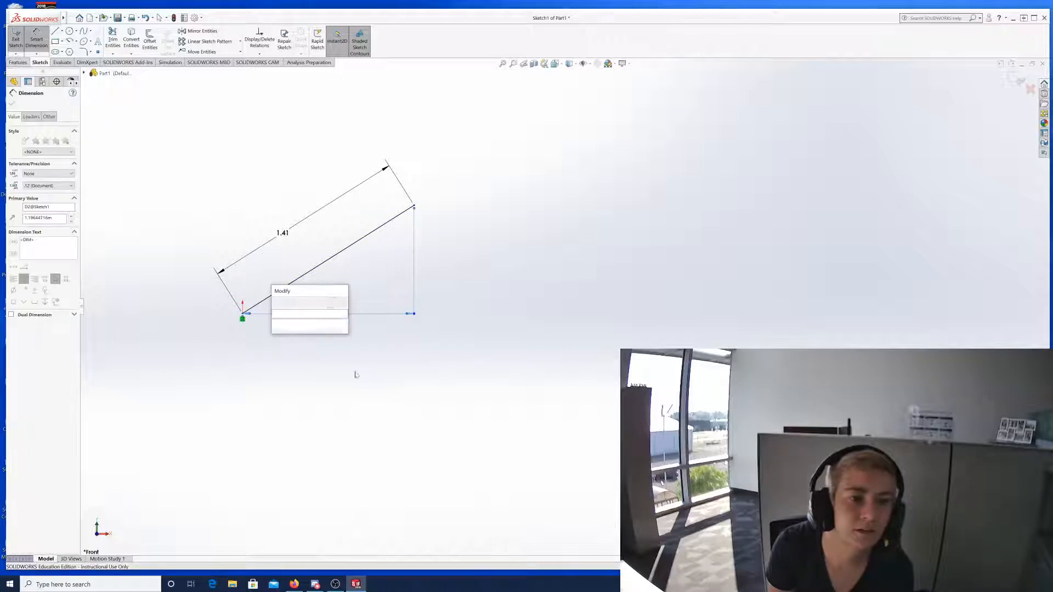
key("BackSpace")
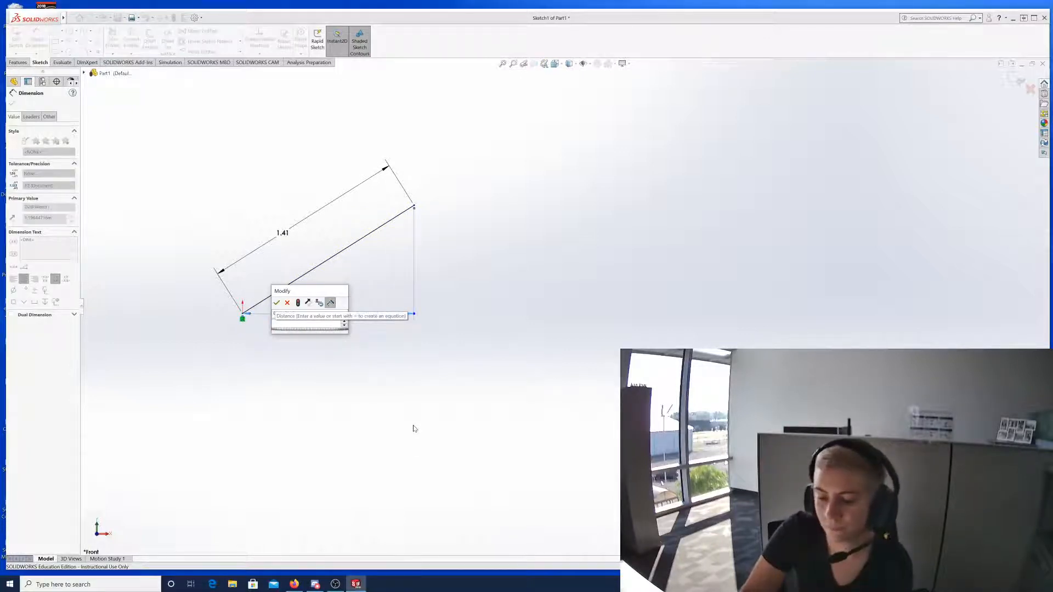
key("Escape")
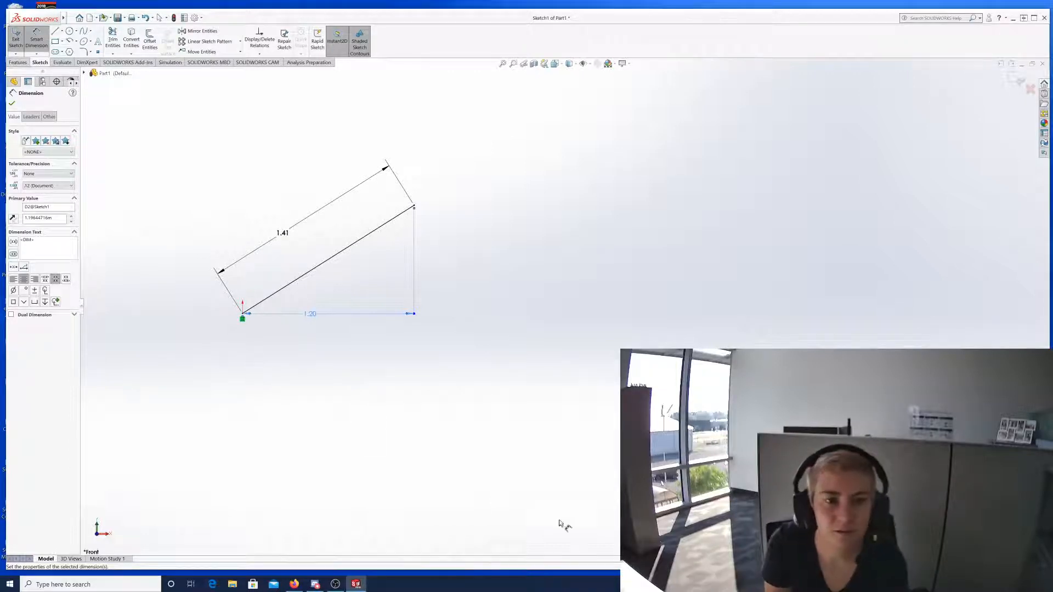
left_click(474, 357)
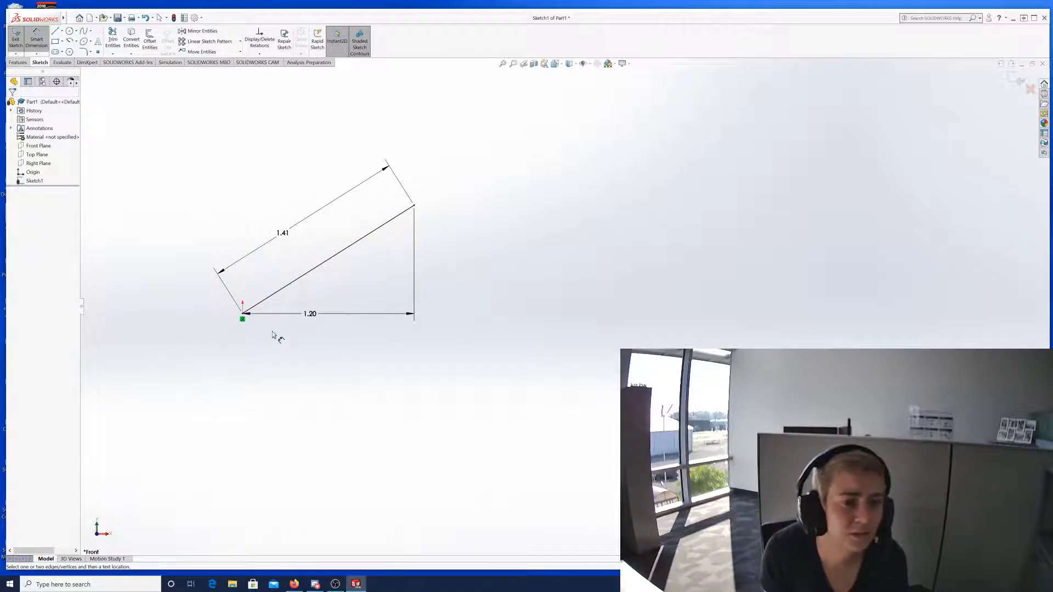
Zoom out and back in on the dimensioned angled line.
scroll(378, 360, "up", 4)
scroll(388, 307, "down", 6)
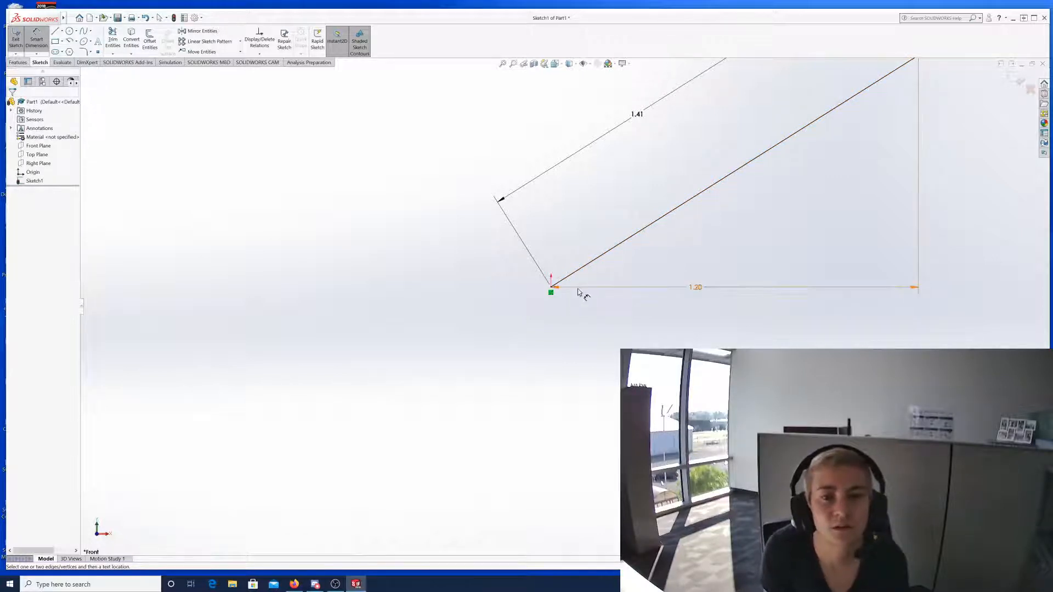
scroll(622, 320, "up", 6)
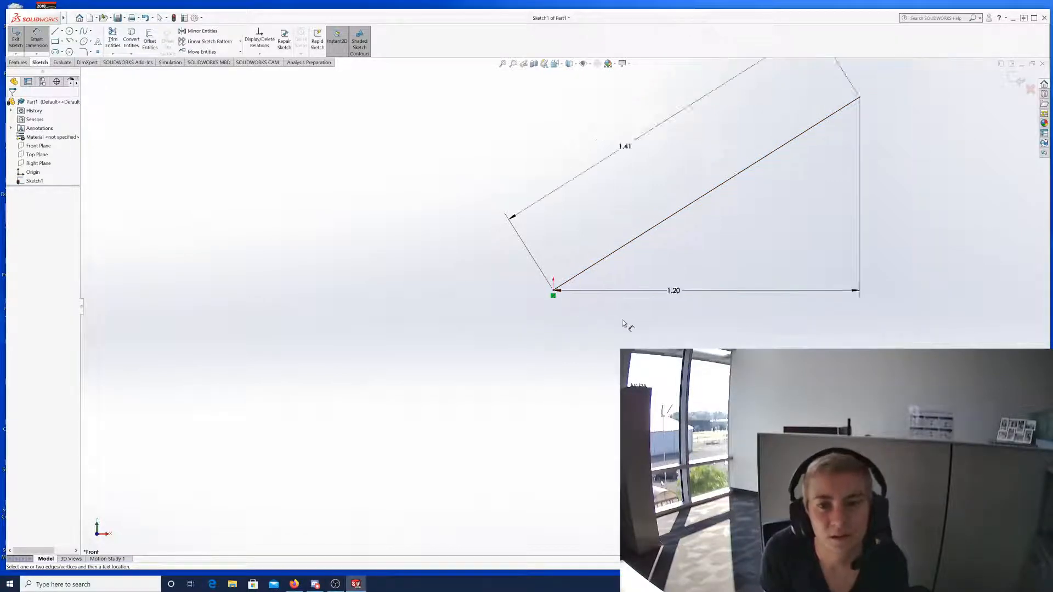
scroll(698, 273, "down", 4)
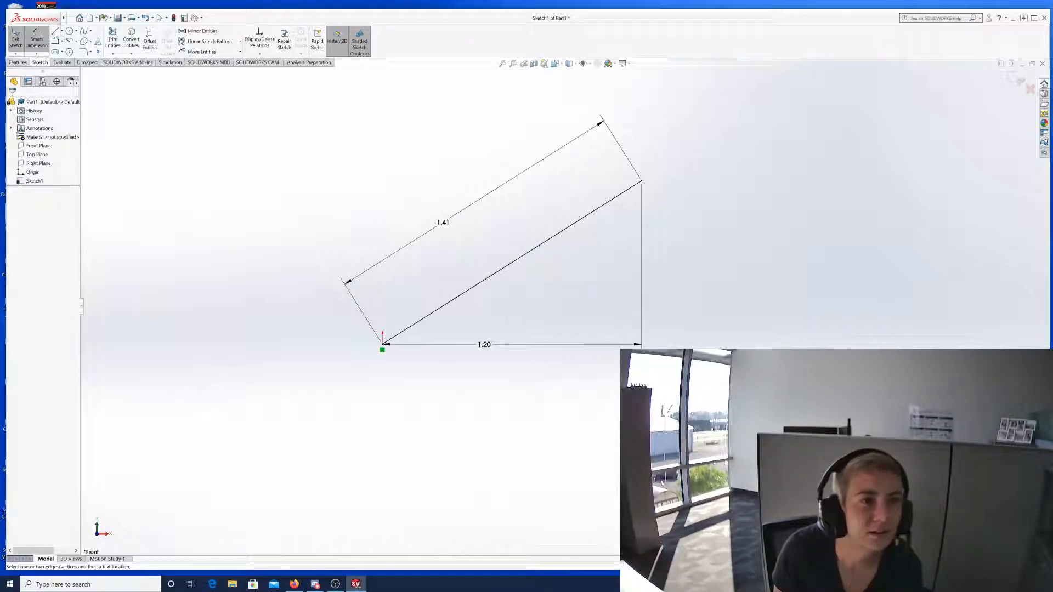
Draw a horizontal line from the origin to the right, past the angled line's upper end.
left_click(55, 31)
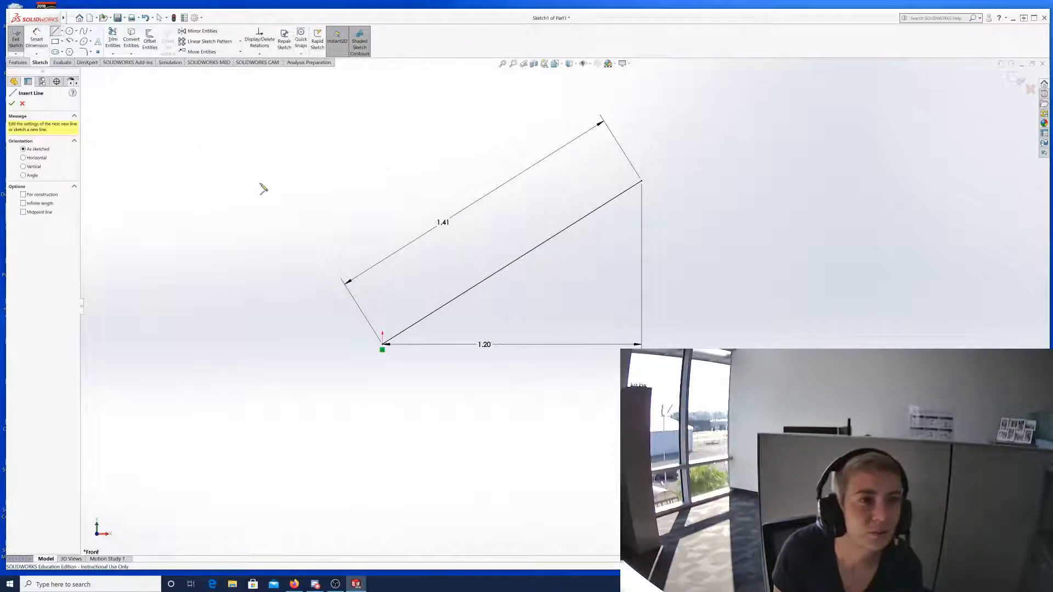
left_click(383, 347)
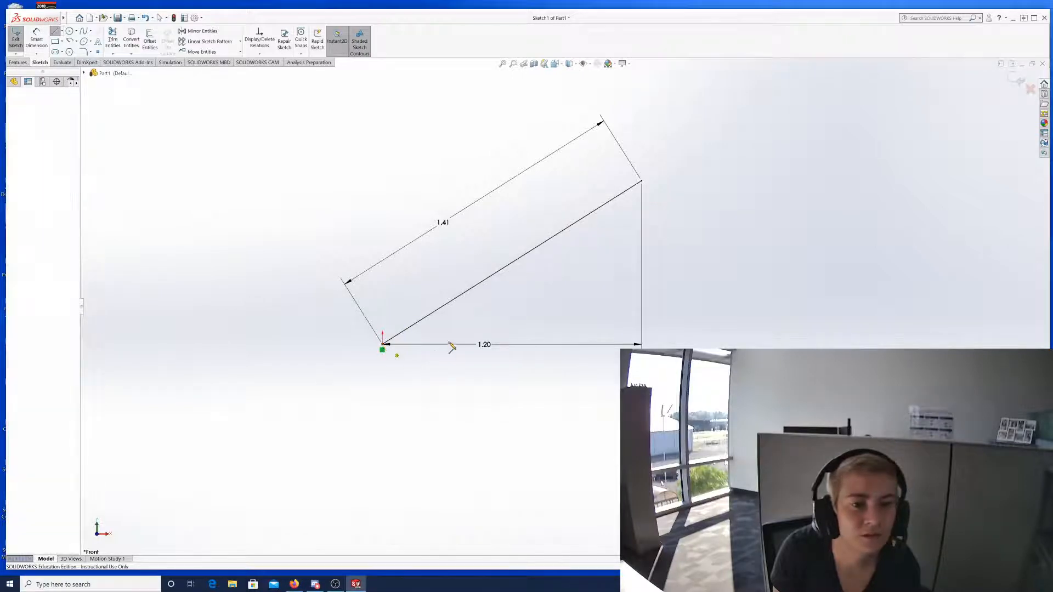
left_click(793, 346)
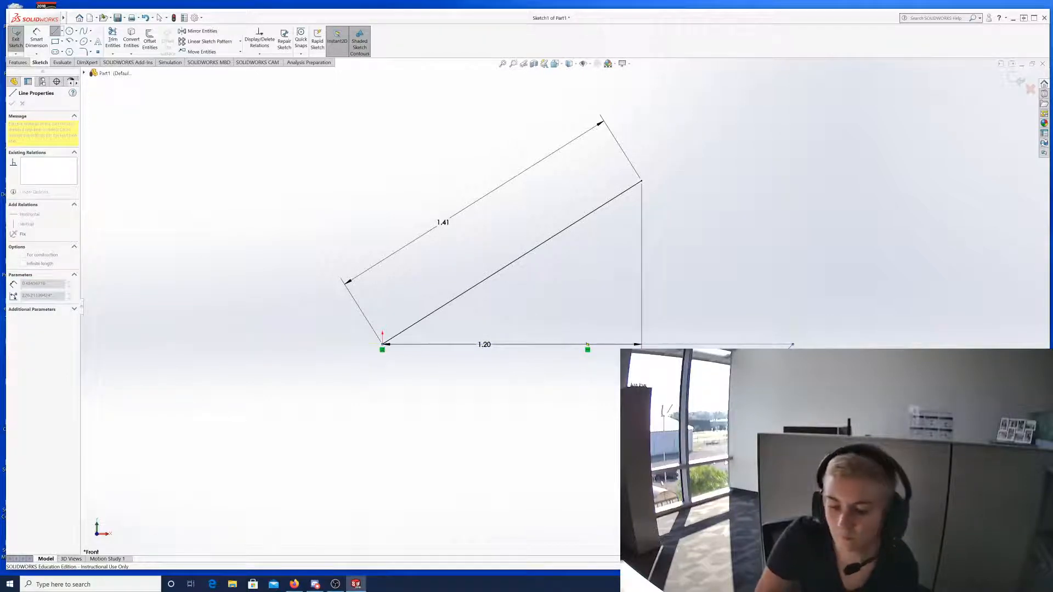
key("Escape")
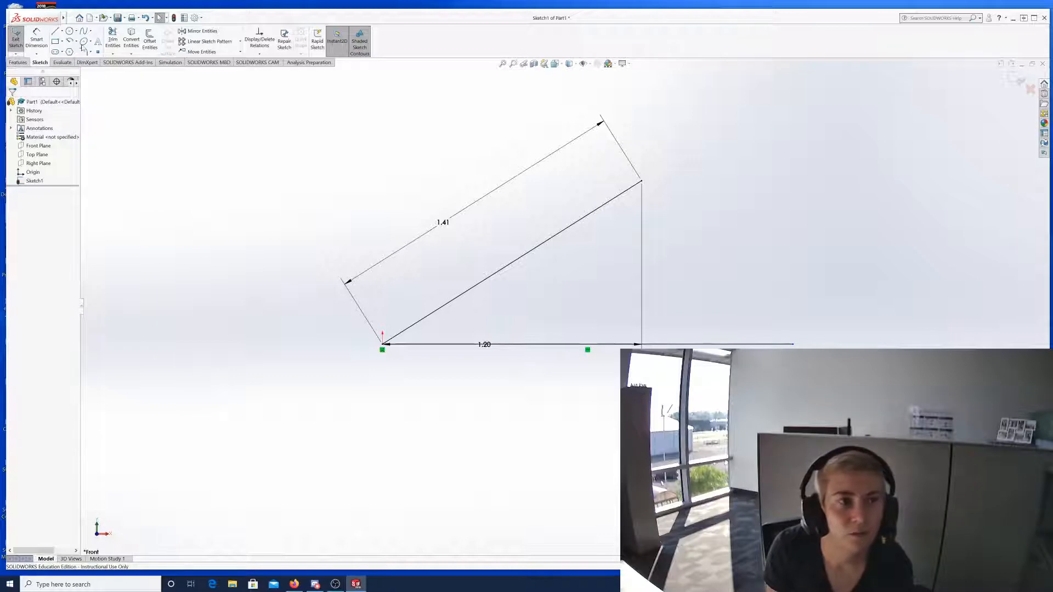
left_click(54, 31)
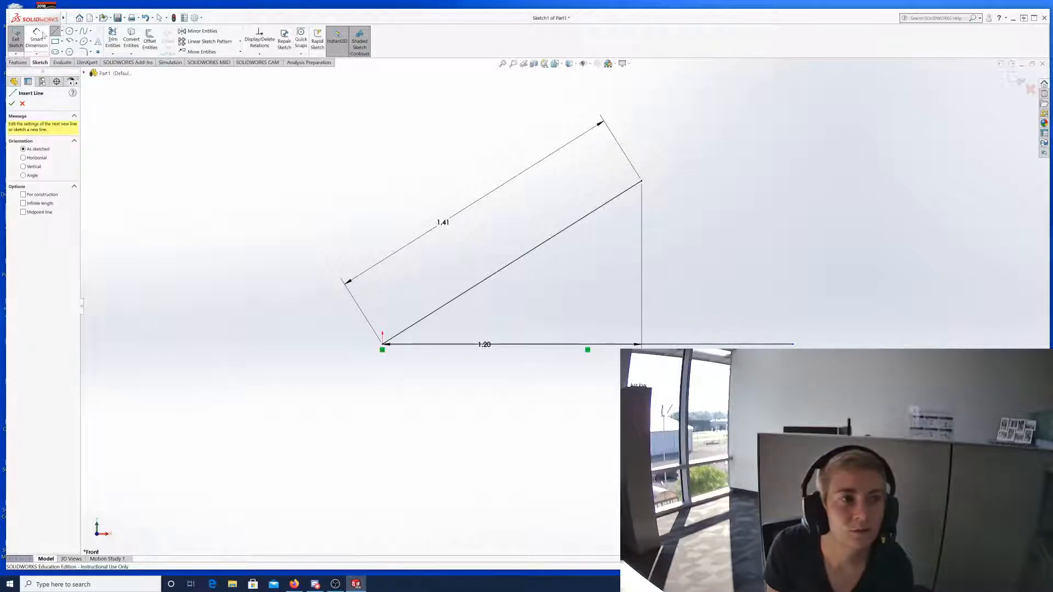
key("Escape")
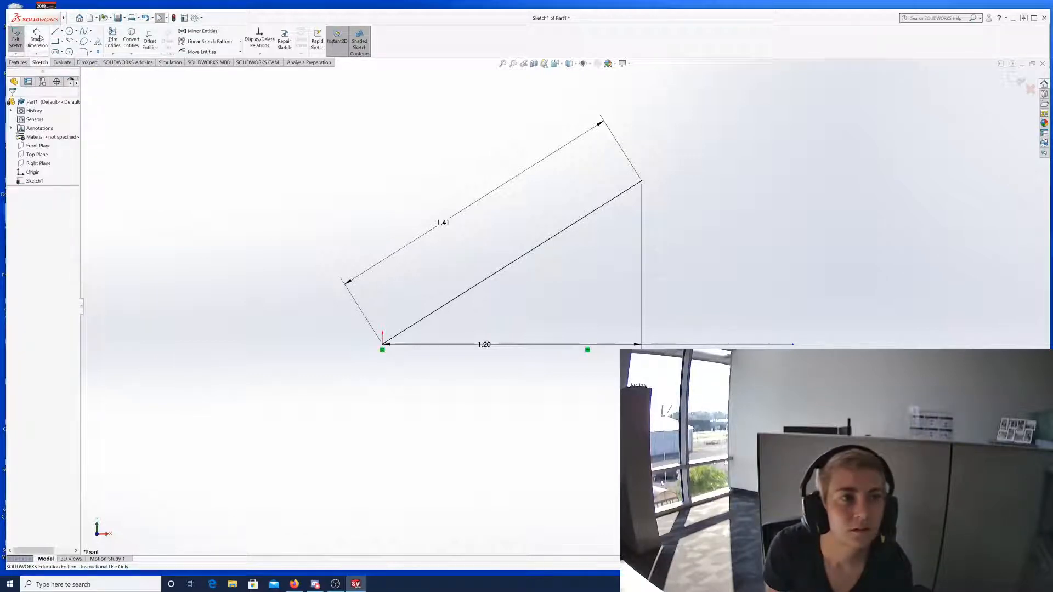
left_click(39, 38)
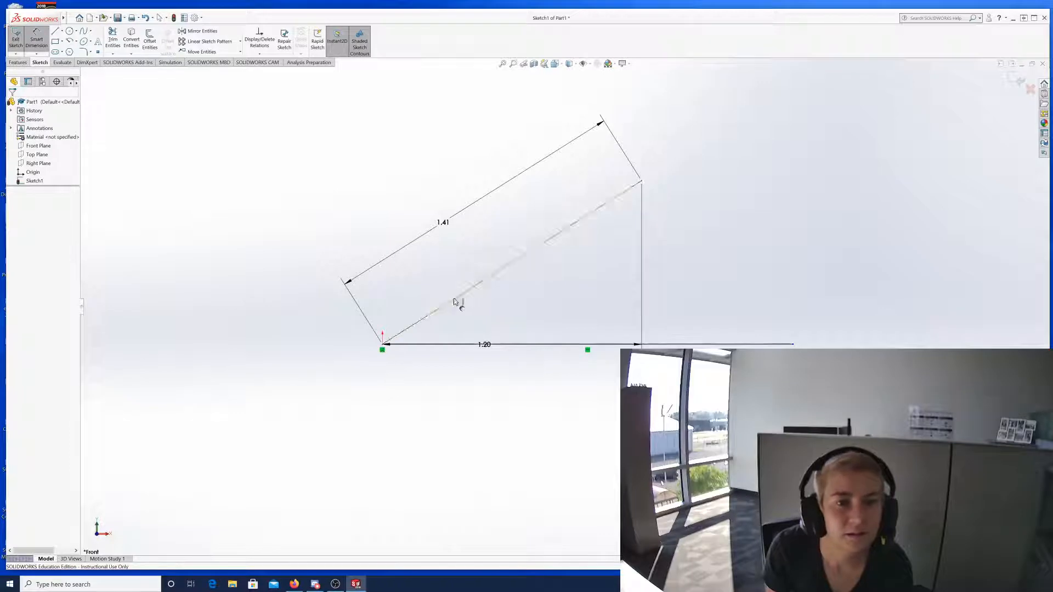
Dimension the 32.24° angle between the angled and horizontal lines, keeping it driven.
left_click(455, 302)
left_click(467, 345)
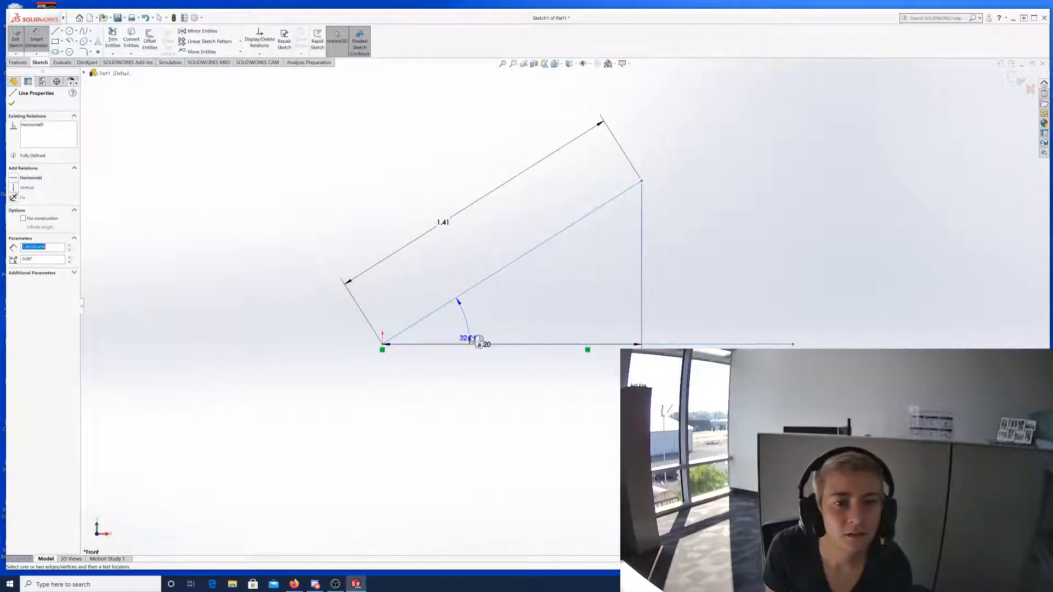
left_click(536, 305)
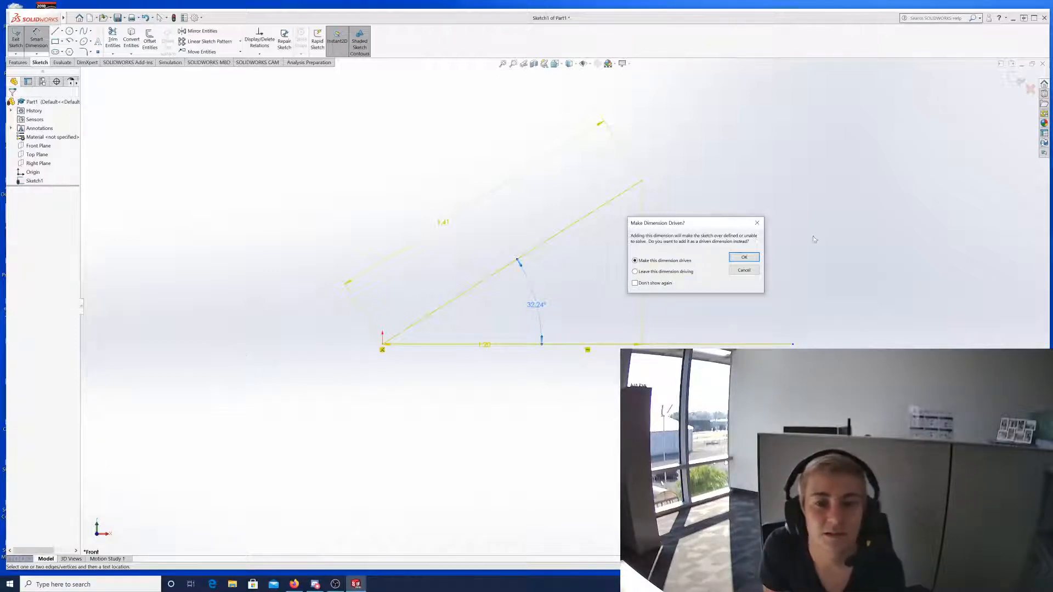
left_click(744, 257)
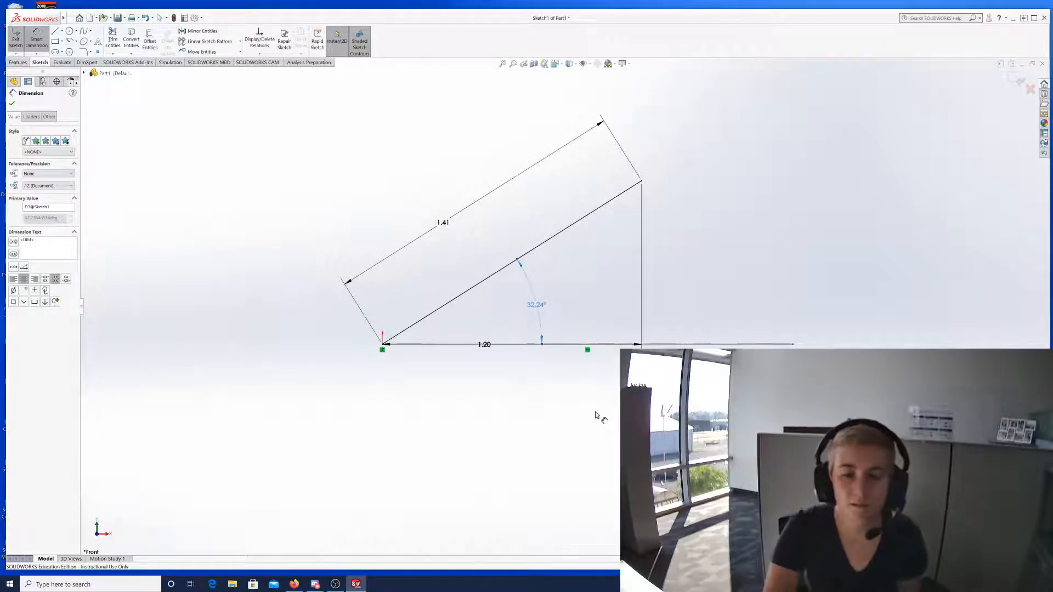
Show the origin point's relations: Coincident1, Distance9 and Distance11.
key("Escape")
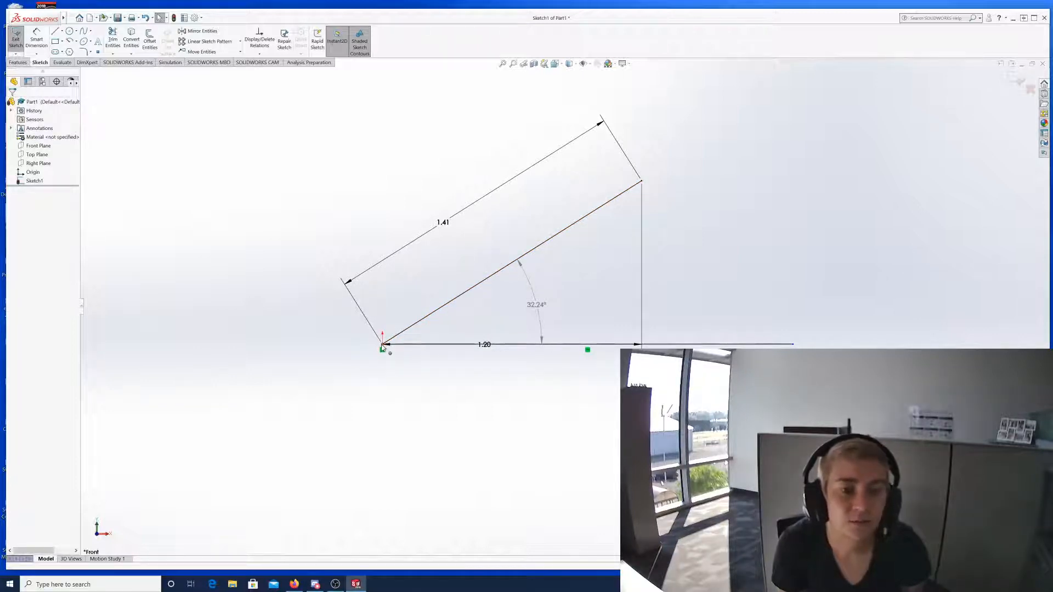
left_click(382, 351)
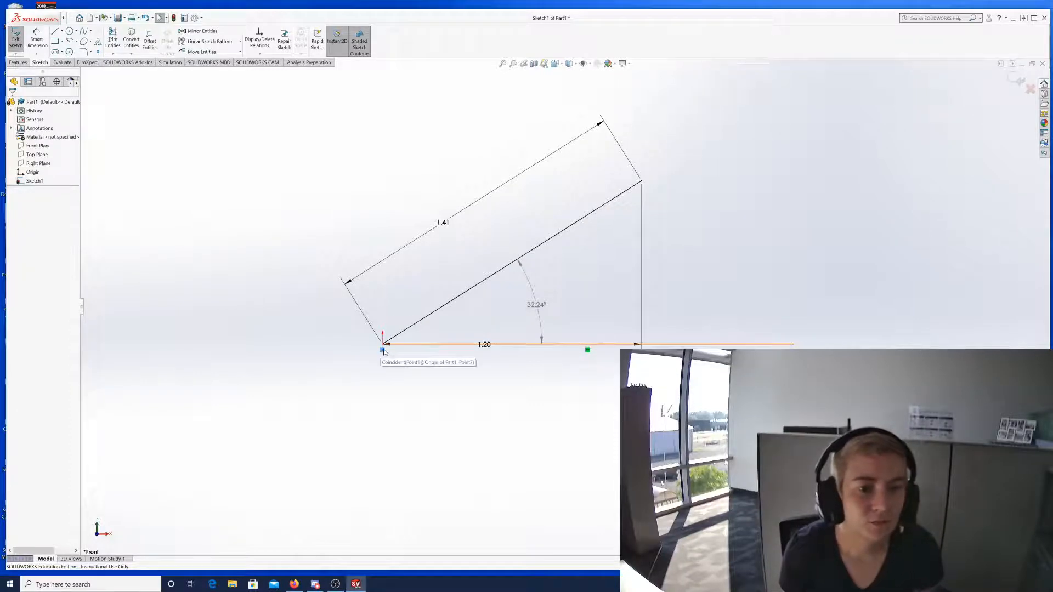
left_click(382, 349)
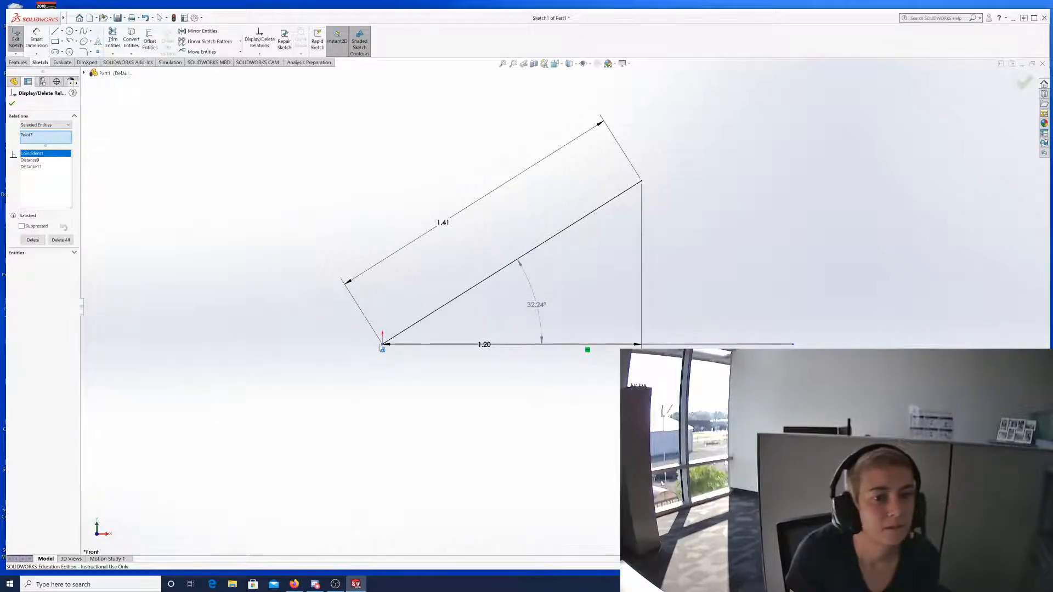
List all sketch relations in Display/Delete Relations, inspect Coincident1, then close the panel.
left_click(382, 346)
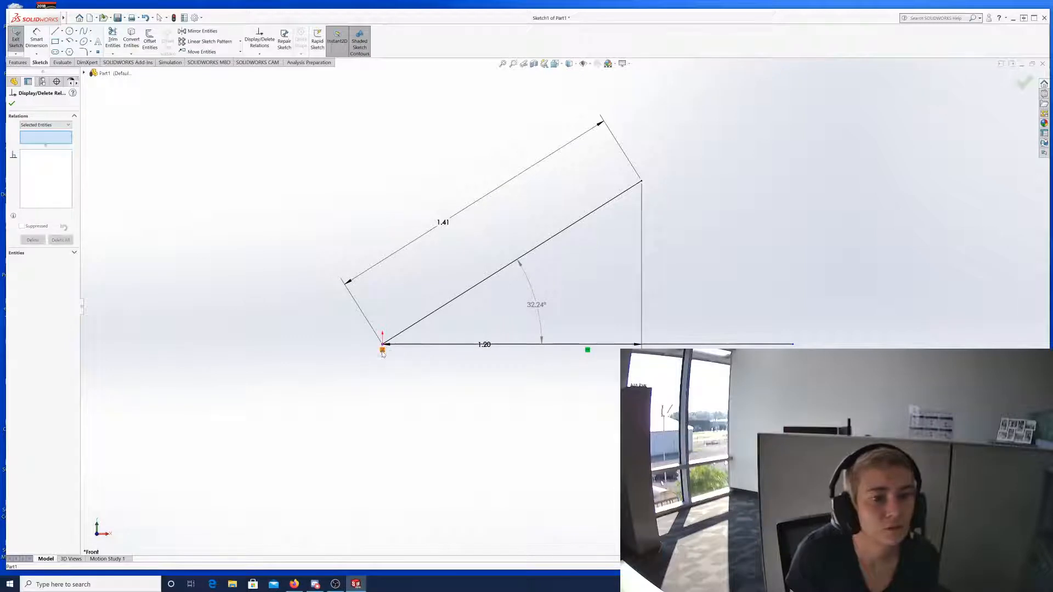
left_click(11, 105)
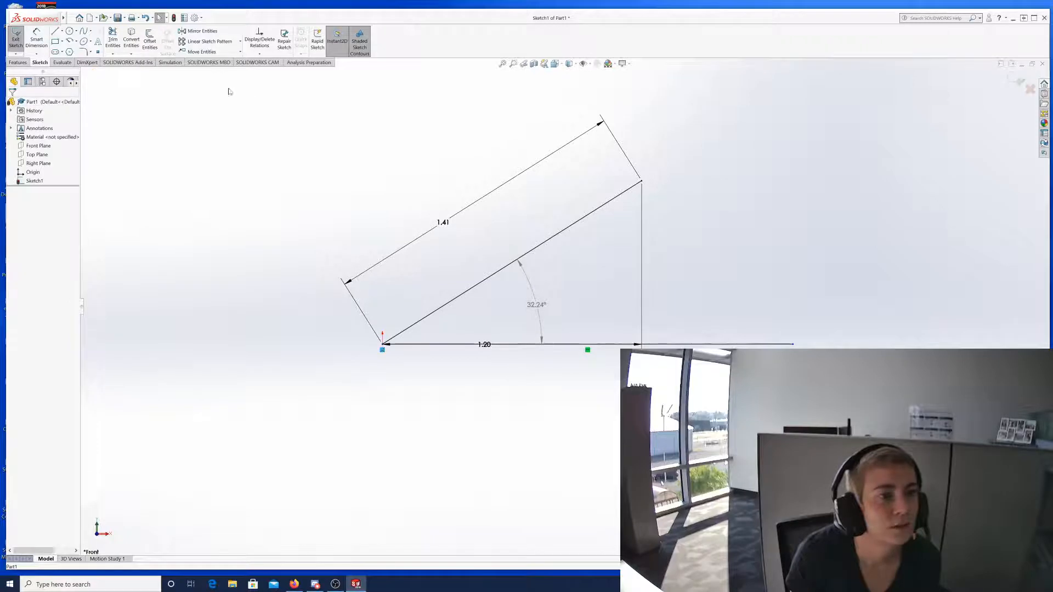
left_click(258, 54)
left_click(261, 64)
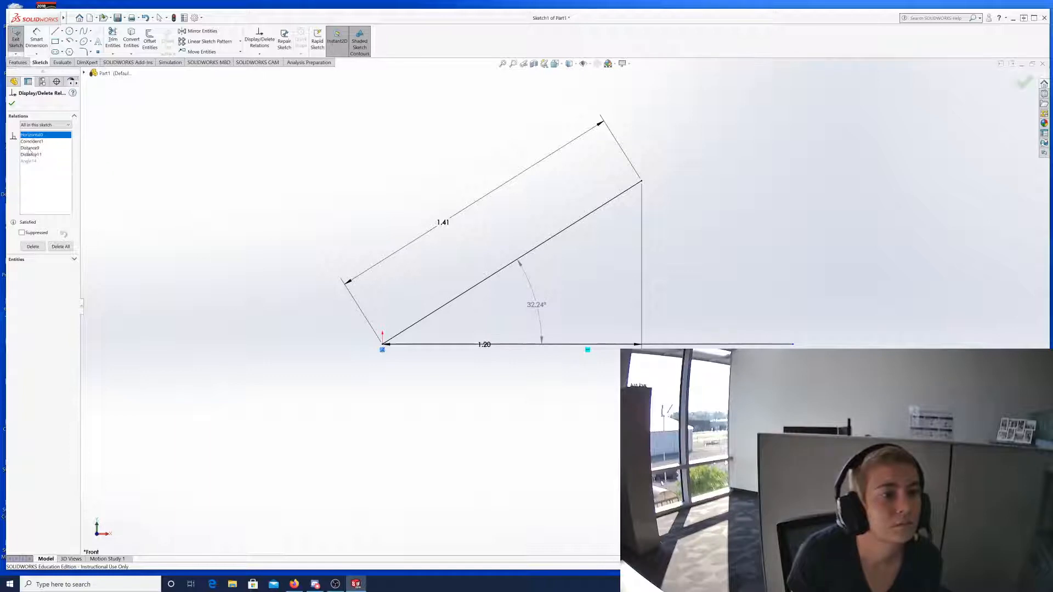
left_click(34, 141)
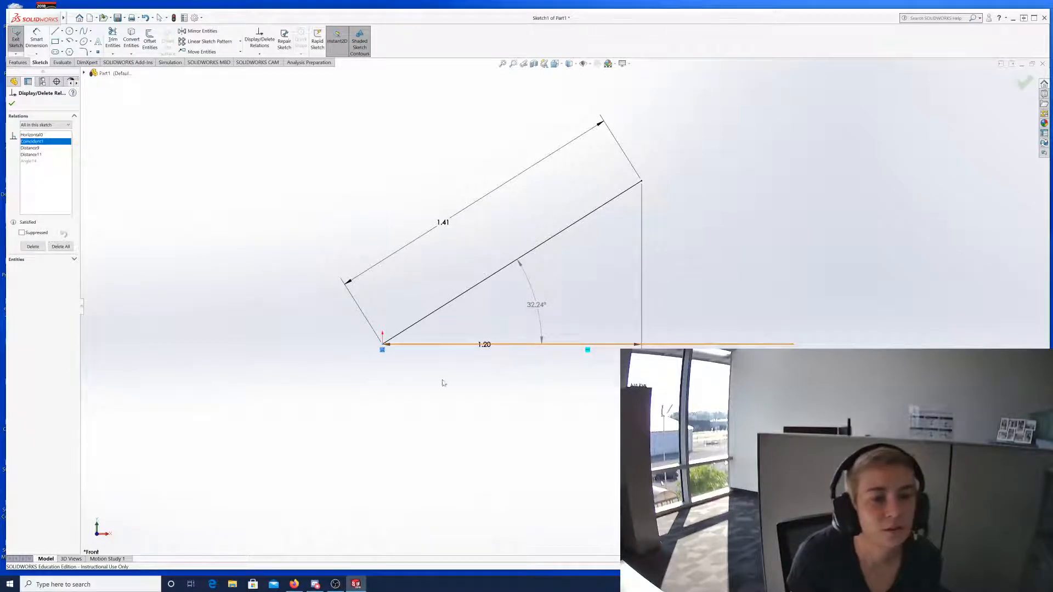
left_click(12, 105)
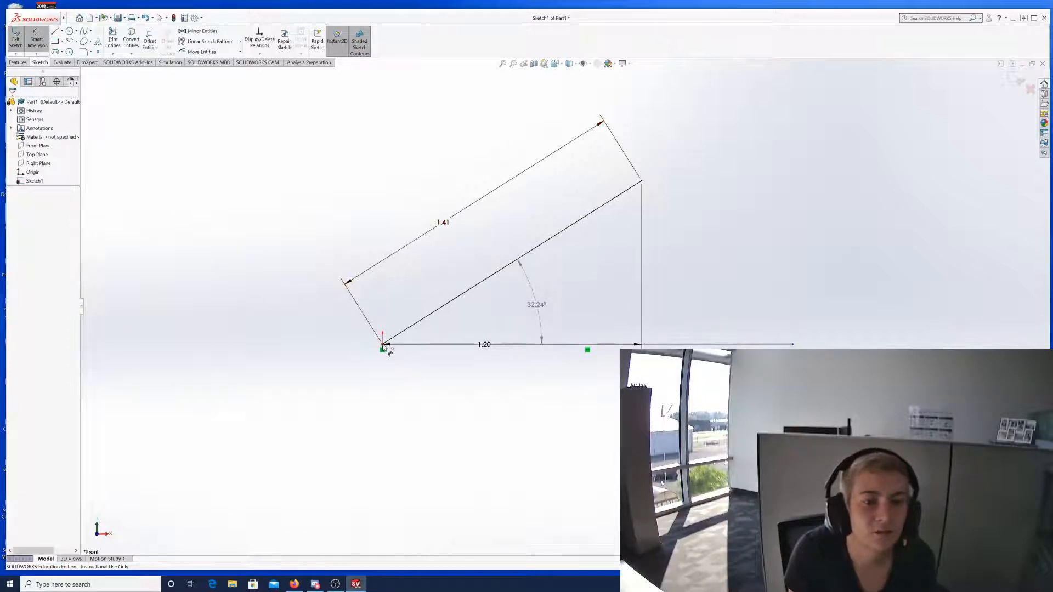
left_click(382, 347)
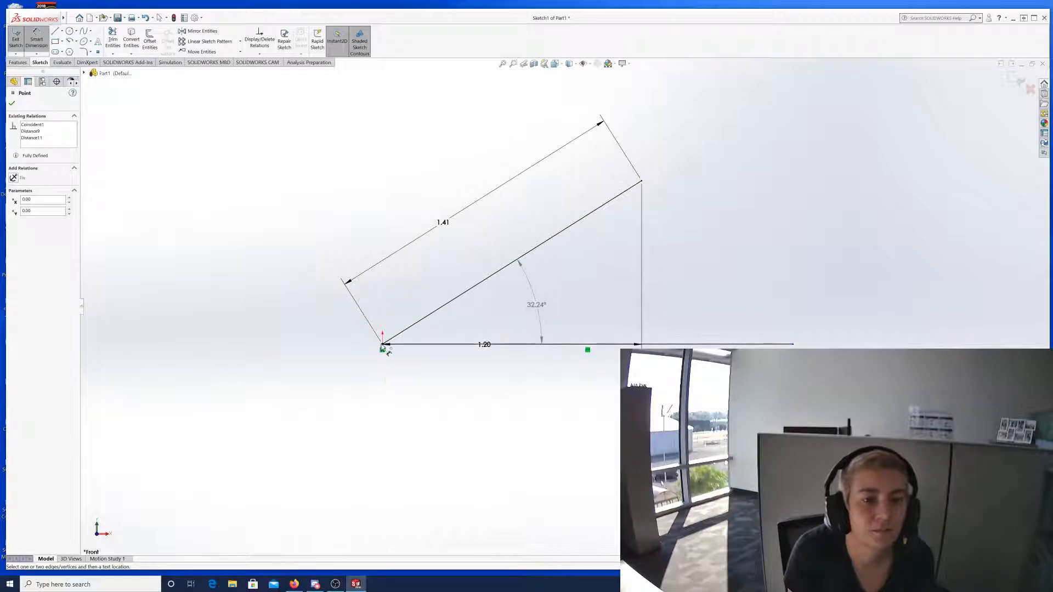
left_click(154, 294)
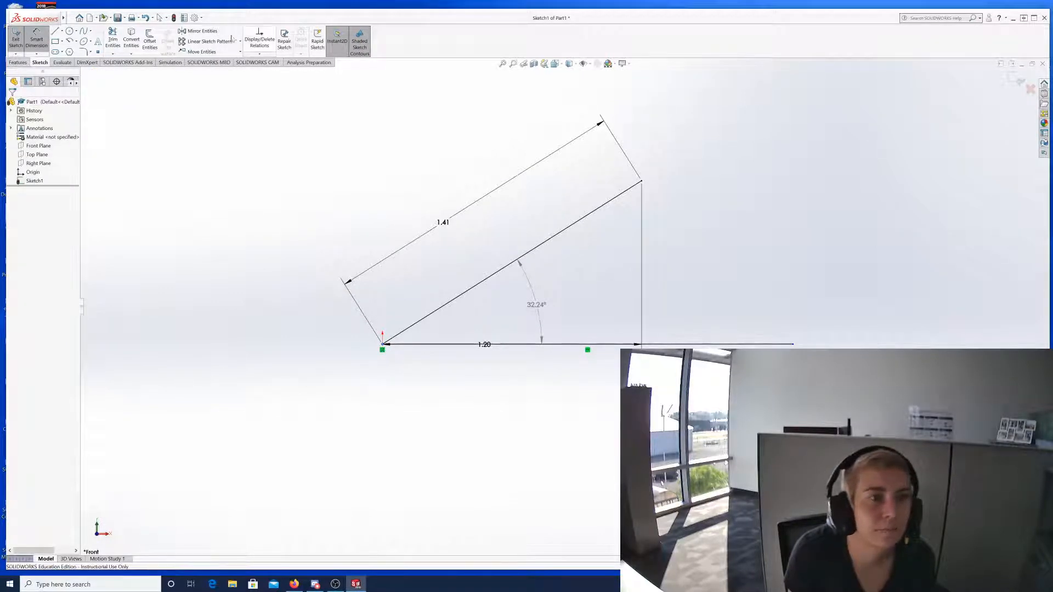
left_click(29, 46)
Draw a long horizontal line left from the origin, then delete it.
left_click(55, 32)
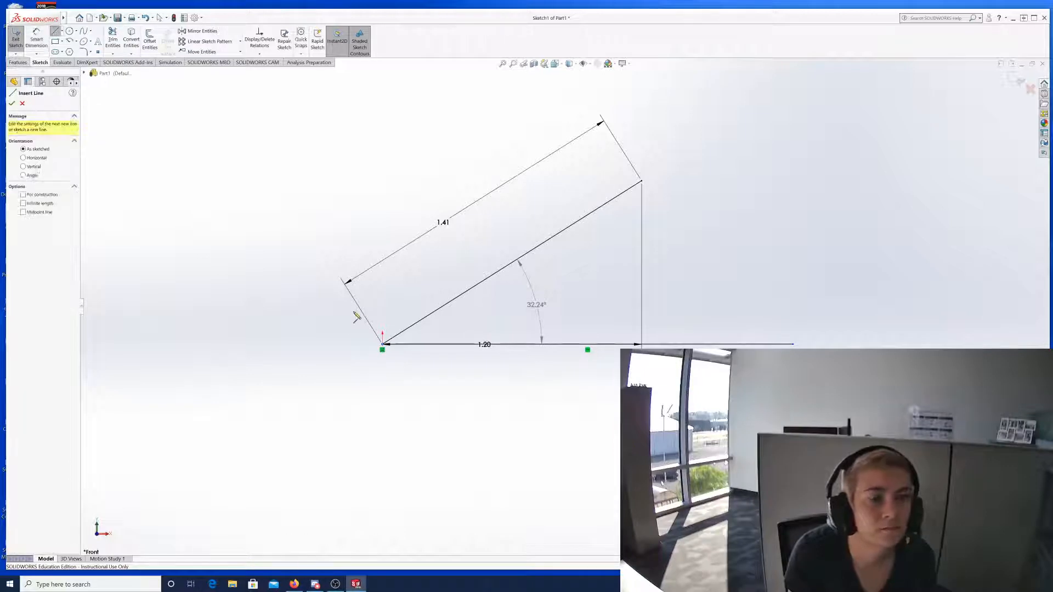
left_click(383, 346)
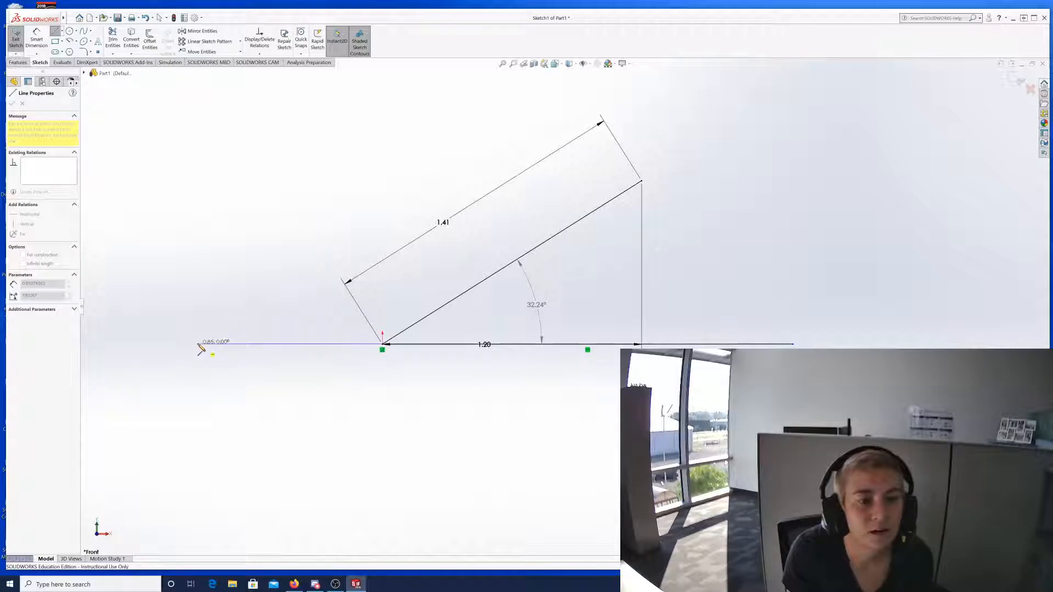
left_click(199, 344)
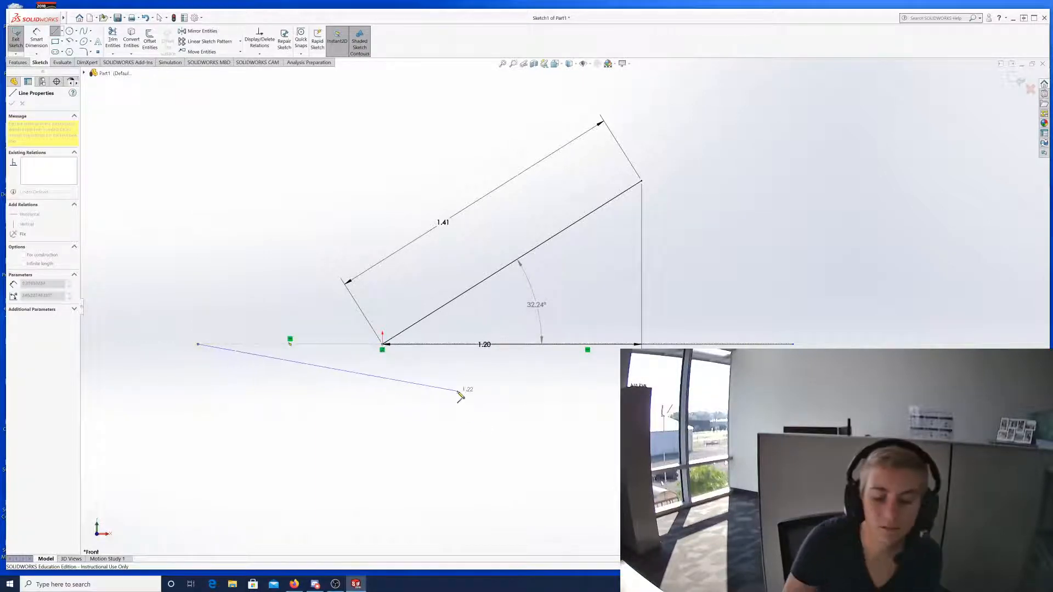
key("Escape")
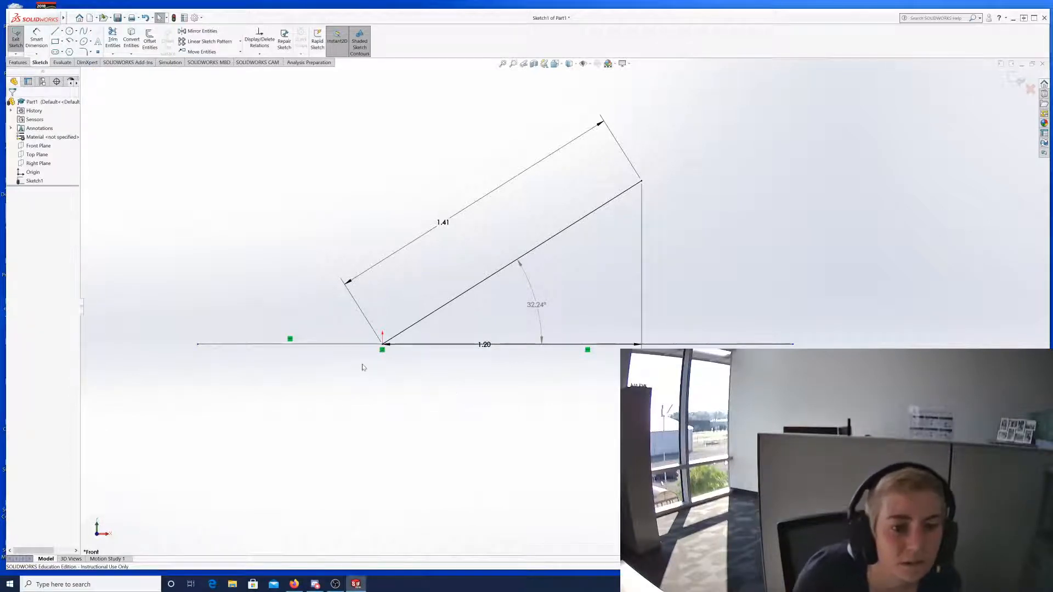
left_click(342, 346)
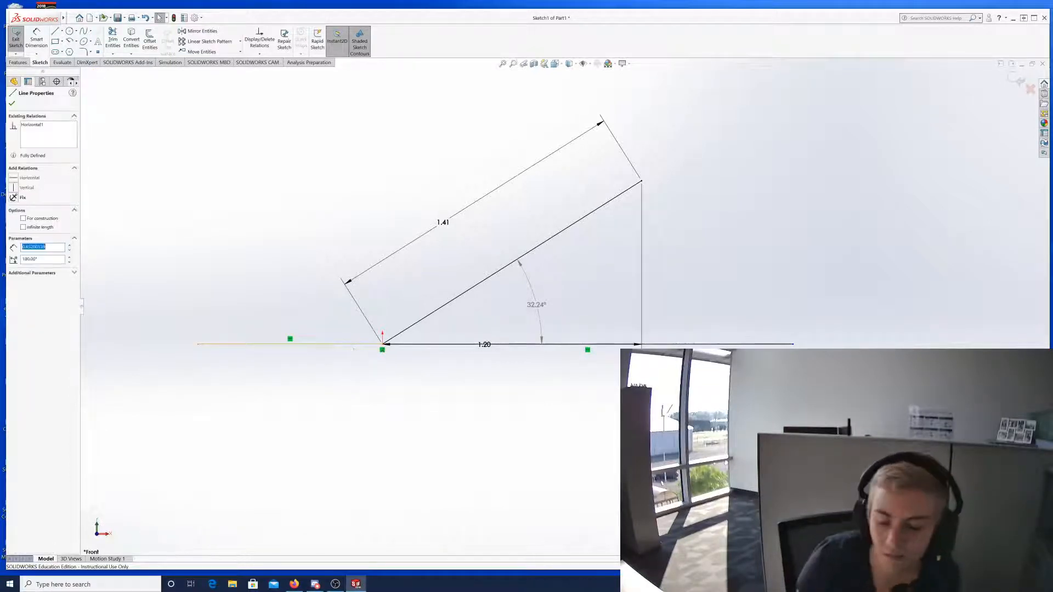
key("Delete")
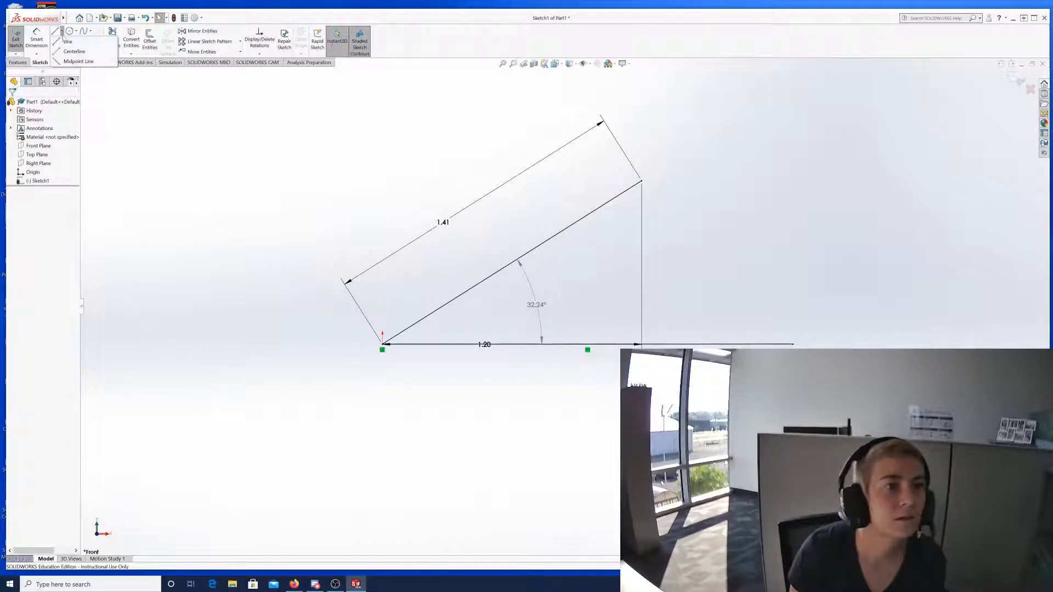
Redraw a shorter horizontal line running left from the origin.
left_click(56, 31)
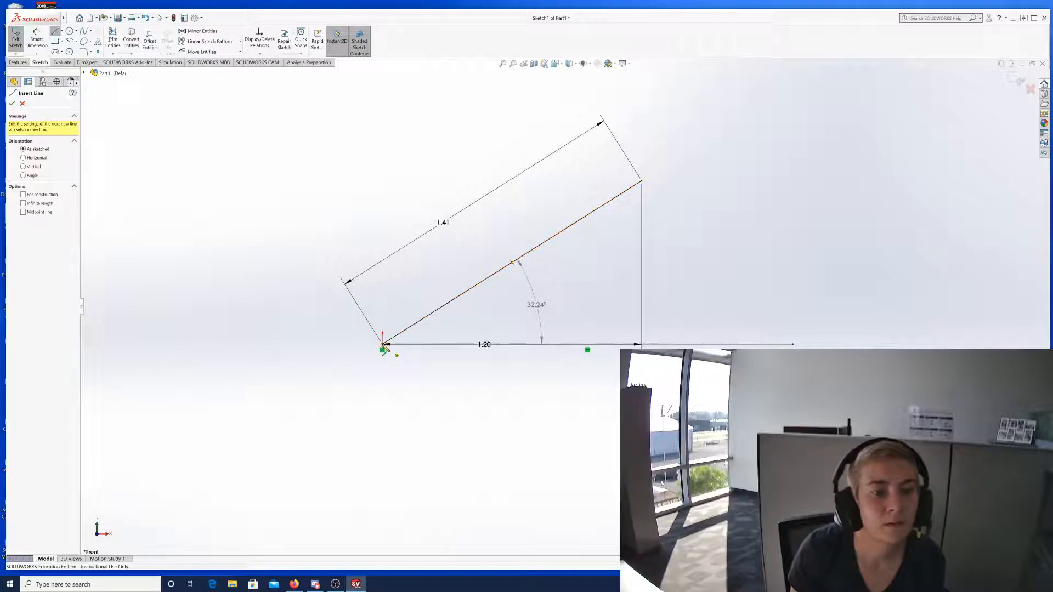
left_click(383, 345)
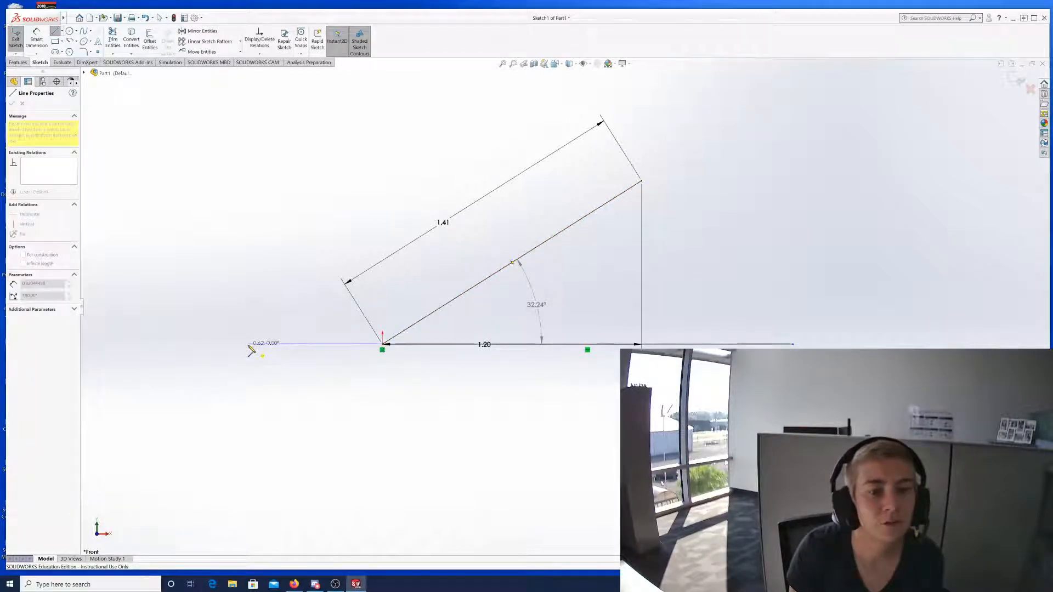
left_click(248, 346)
key("Escape")
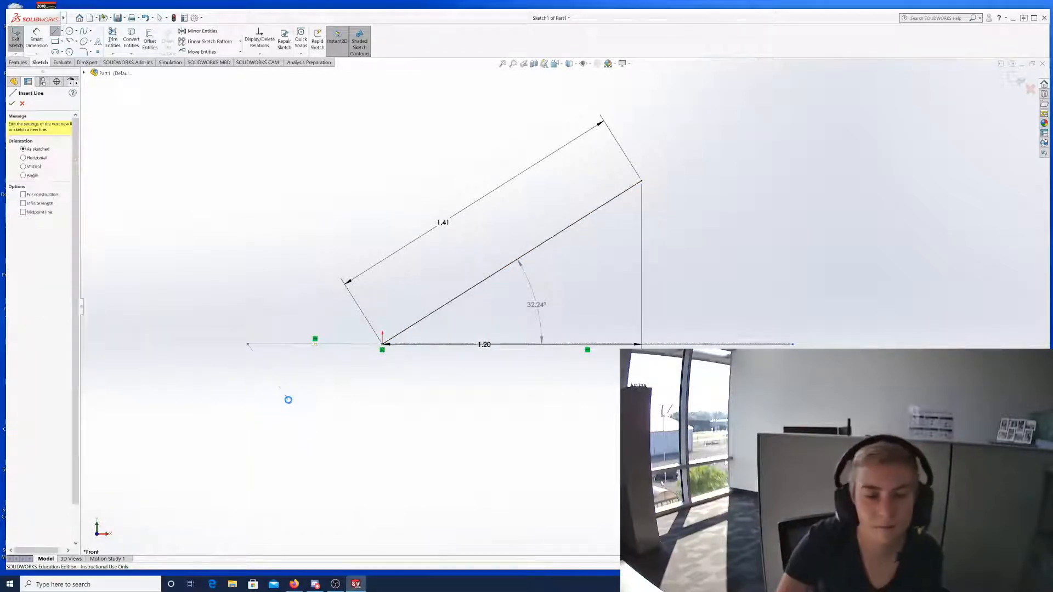
key("Escape")
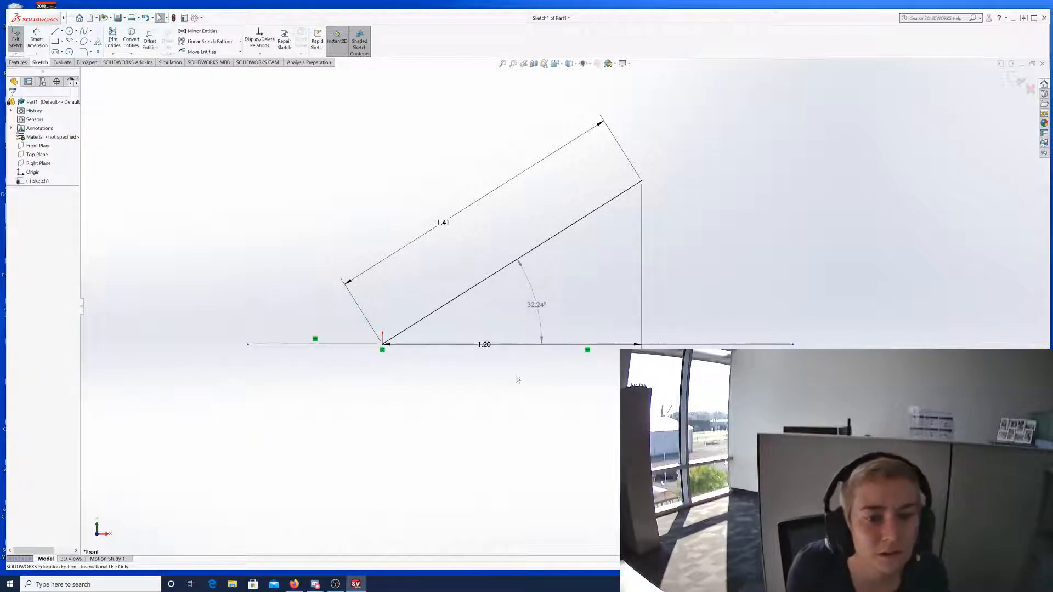
Draw a slightly sloped line below the baseline and open Add Relations.
scroll(537, 409, "down", 3)
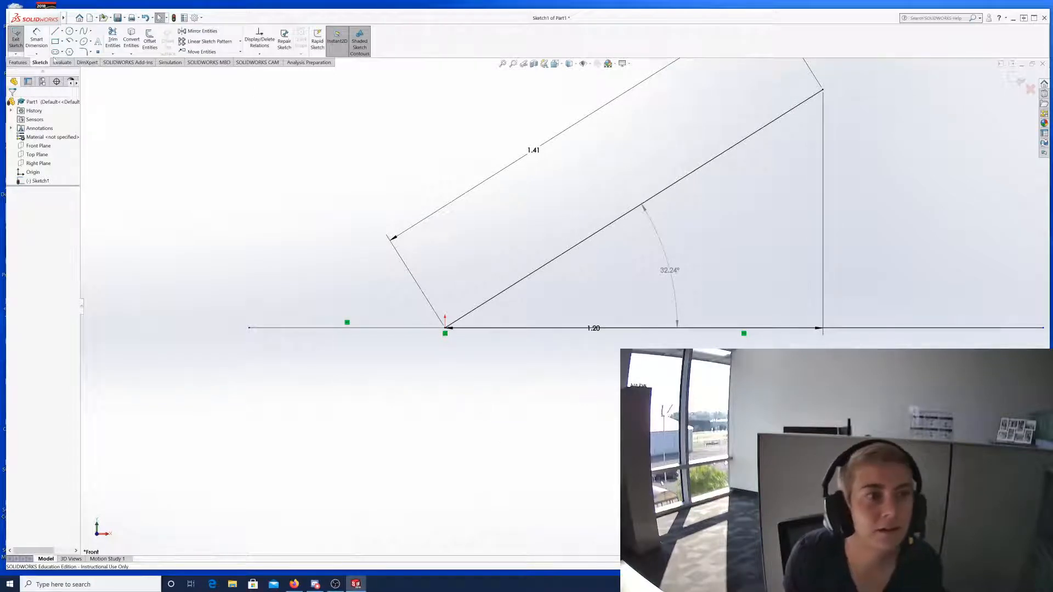
left_click(55, 31)
left_click(455, 382)
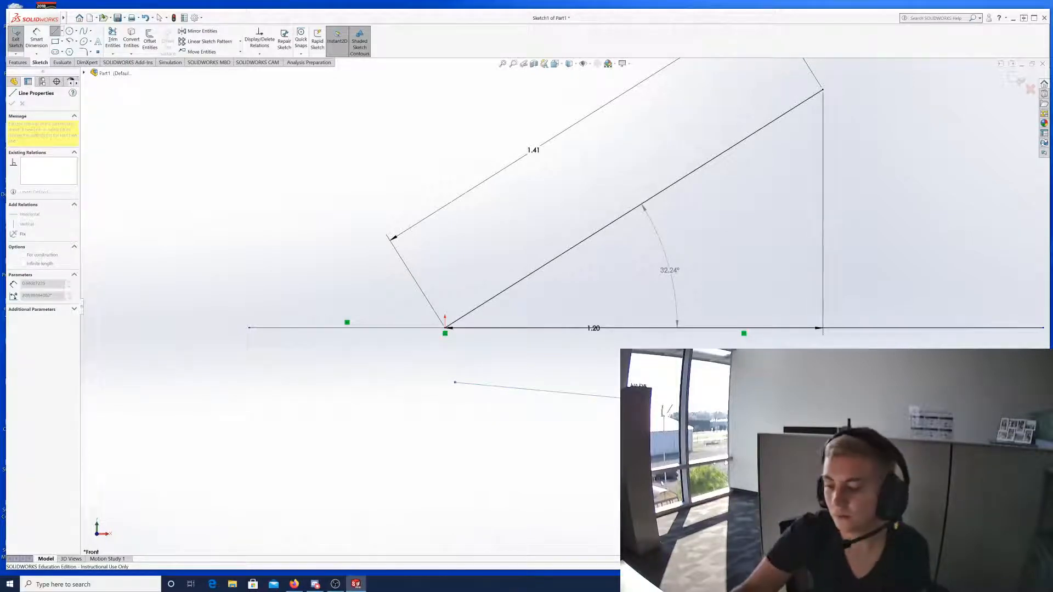
key("Escape")
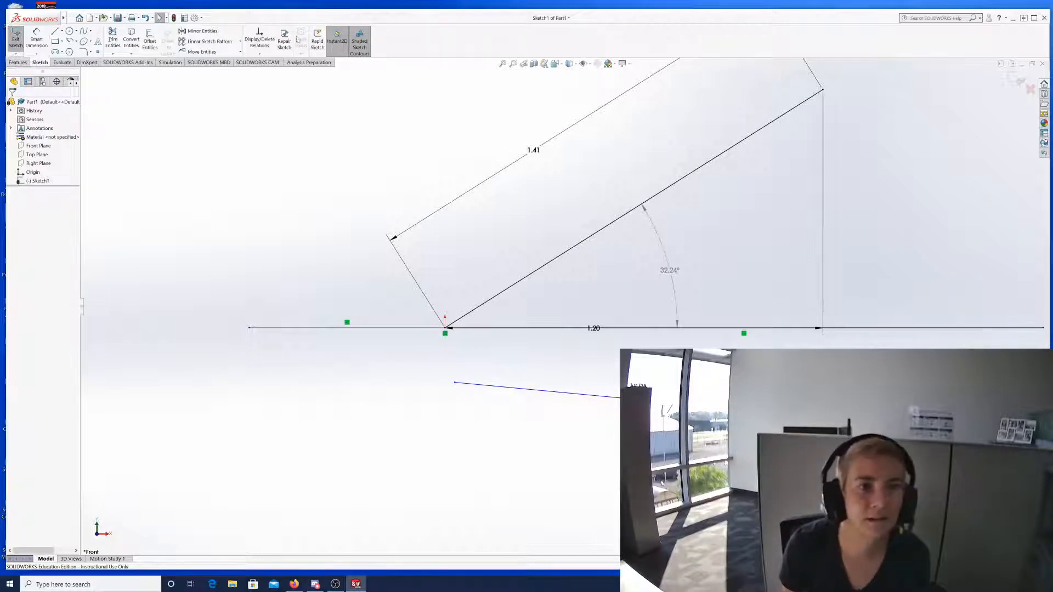
left_click(259, 54)
left_click(270, 71)
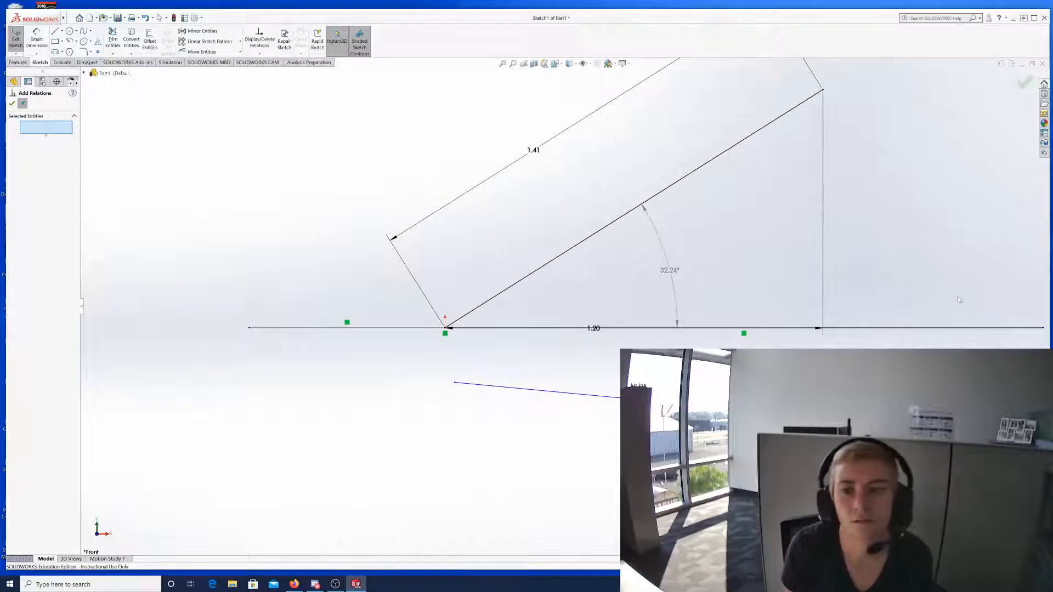
Add a Parallel relation between the long baseline and the lower sloped line.
left_click(926, 328)
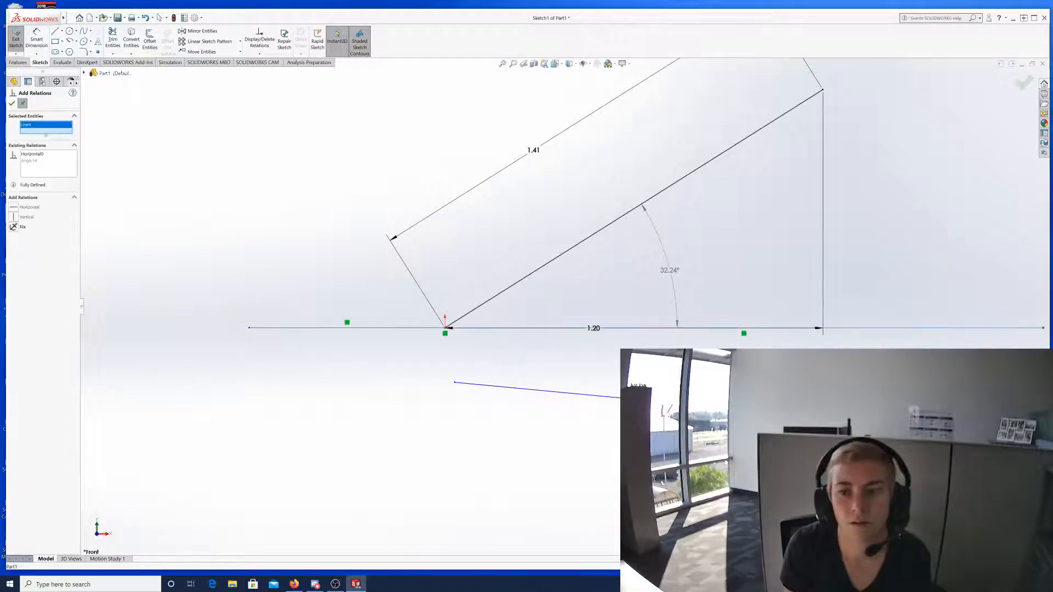
left_click(576, 394)
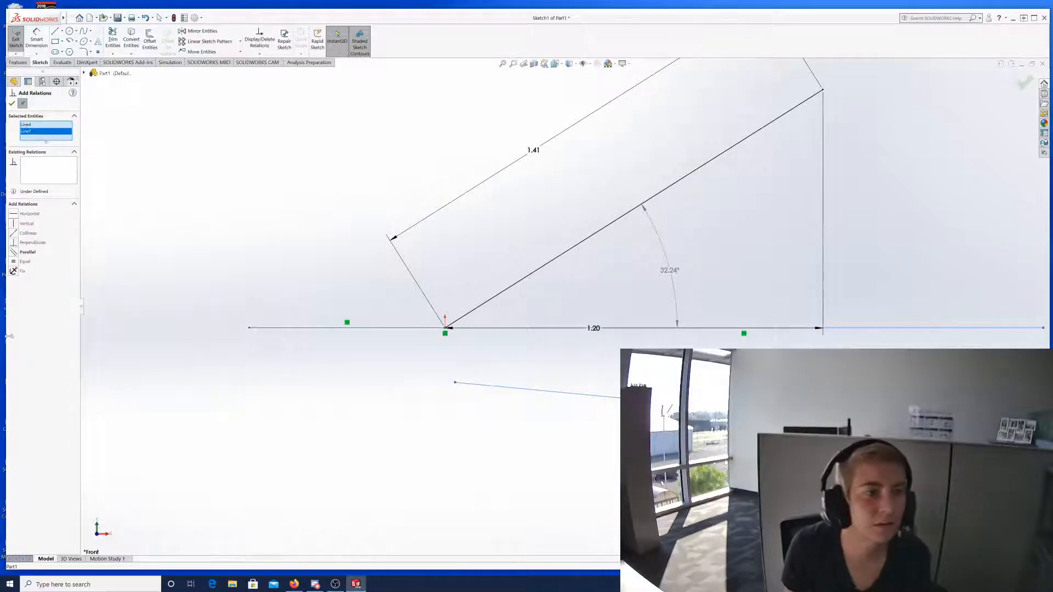
left_click(27, 253)
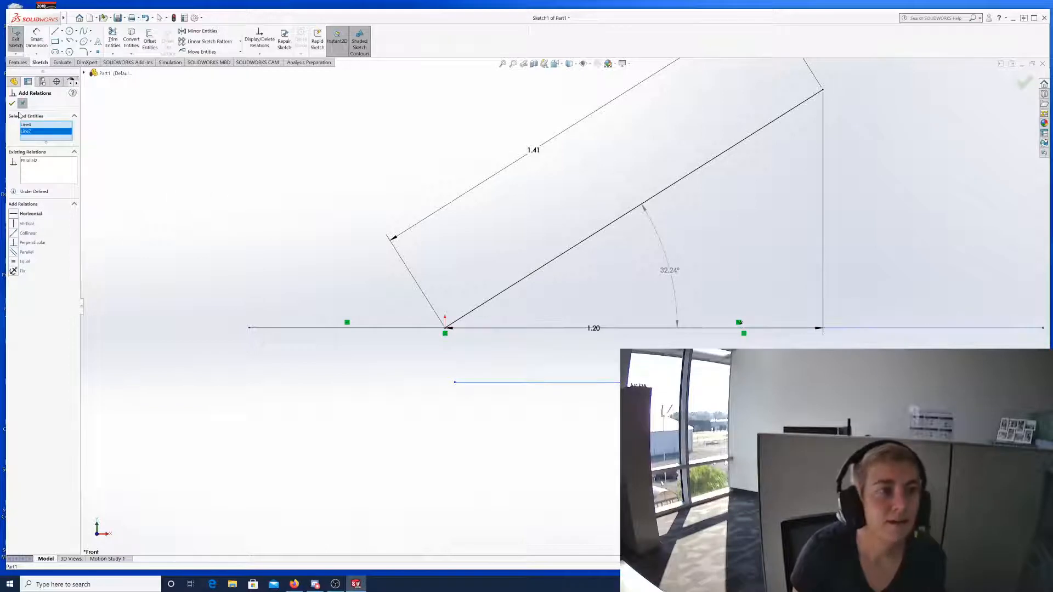
left_click(11, 103)
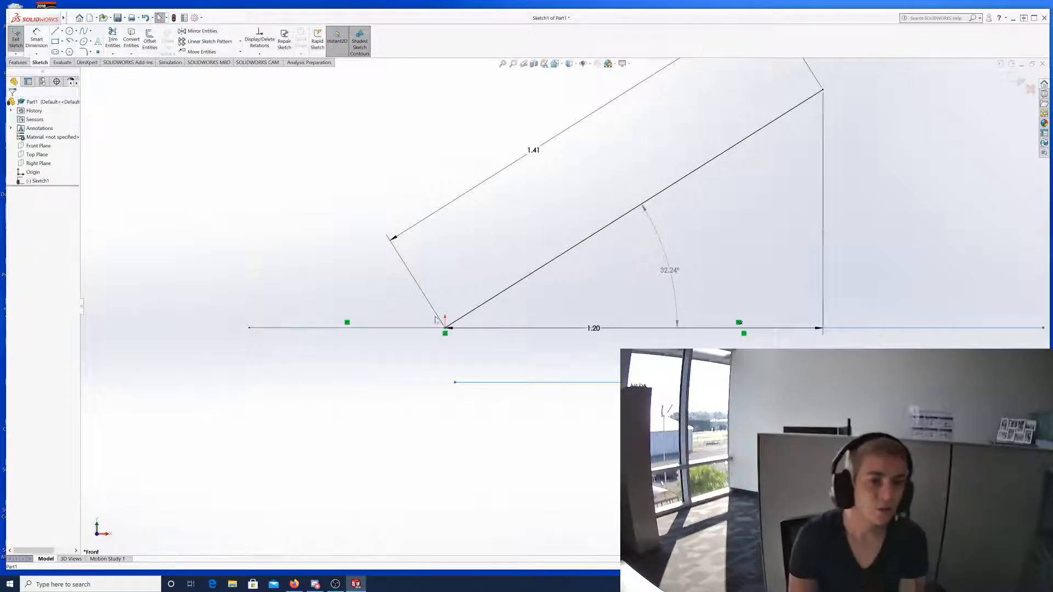
scroll(433, 320, "down", 3)
scroll(563, 310, "up", 8)
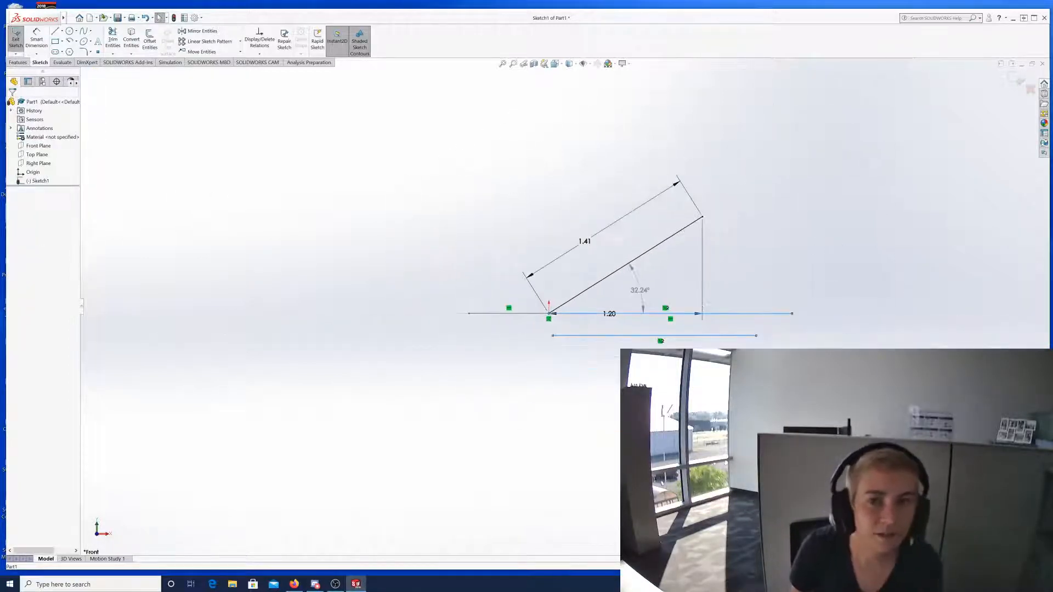
scroll(594, 340, "down", 3)
scroll(691, 316, "up", 3)
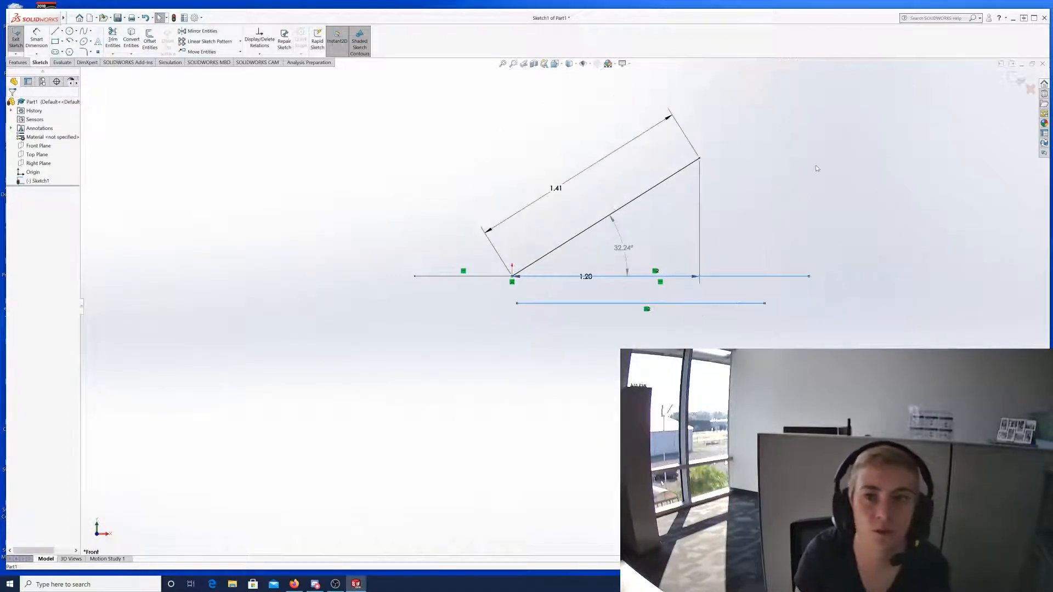
scroll(874, 93, "down", 2)
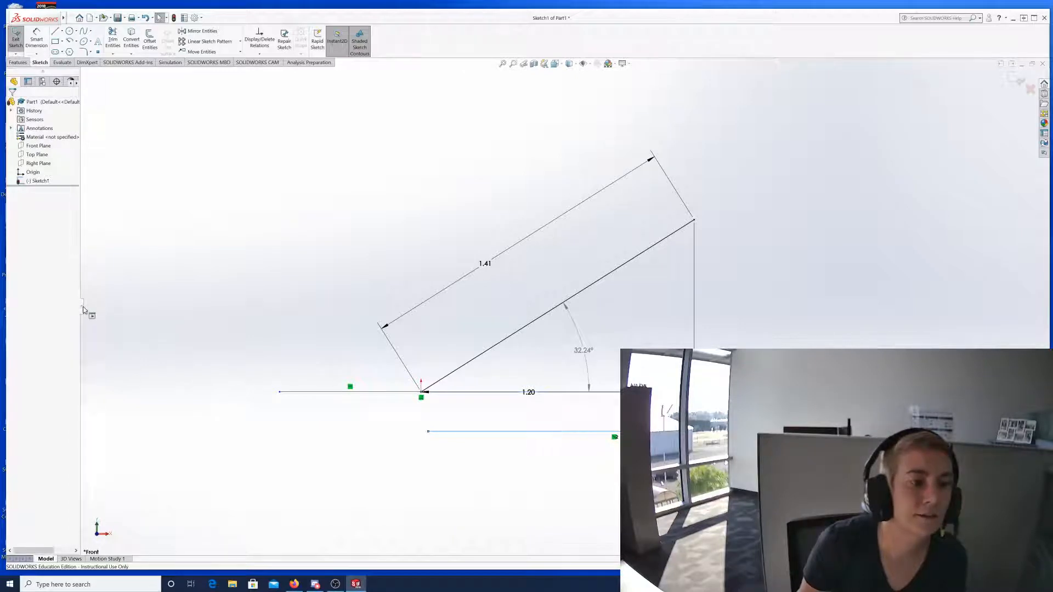
Drag the FeatureManager splitter rightward to widen the feature tree.
left_click_drag(82, 310, 133, 326)
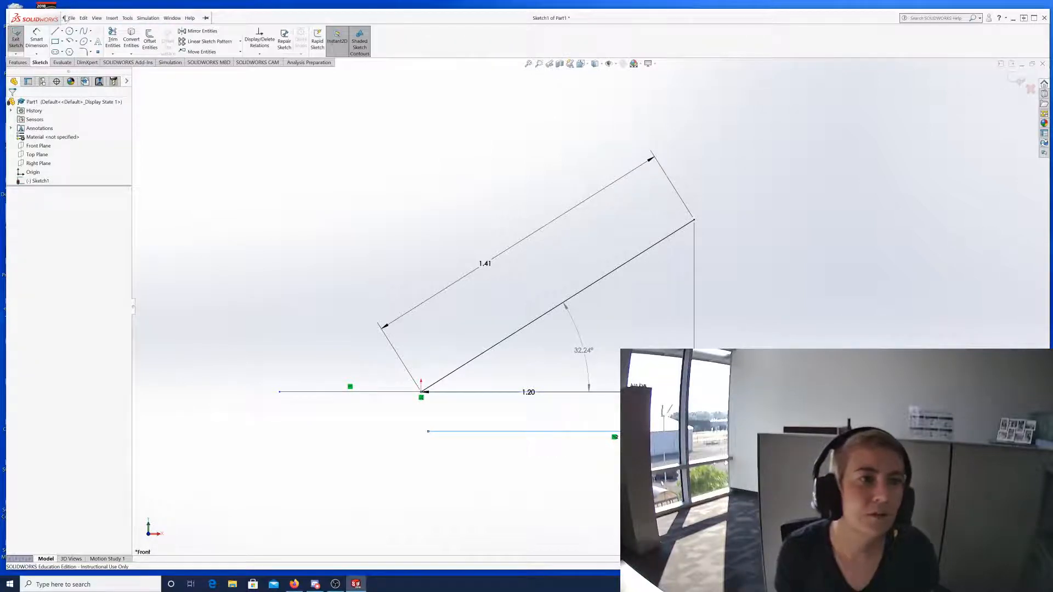
Close the File menu and open the Tools menu from the SOLIDWORKS menu bar.
left_click(71, 18)
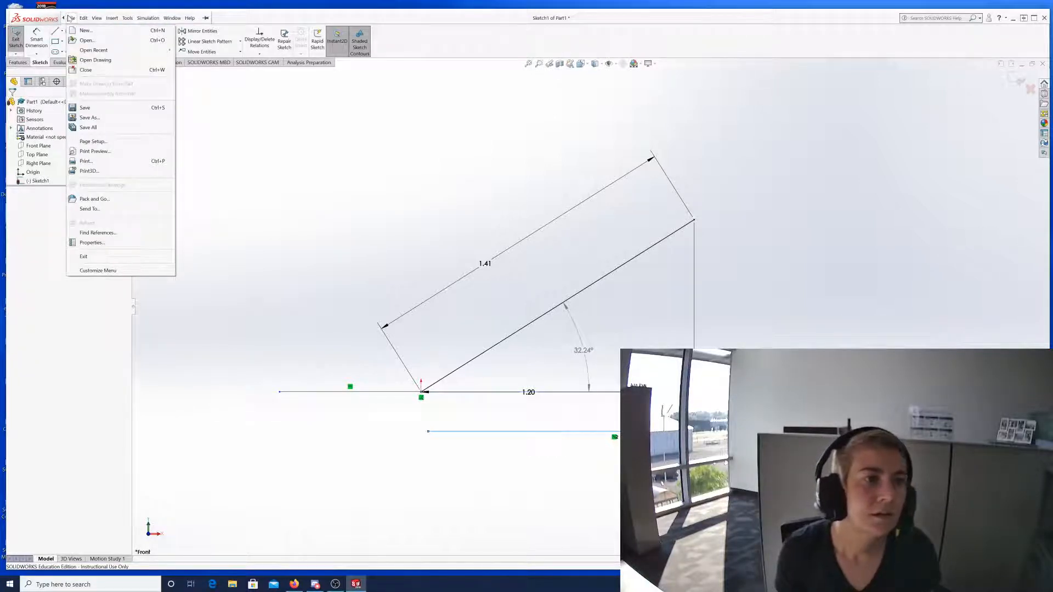
mouse_move(128, 19)
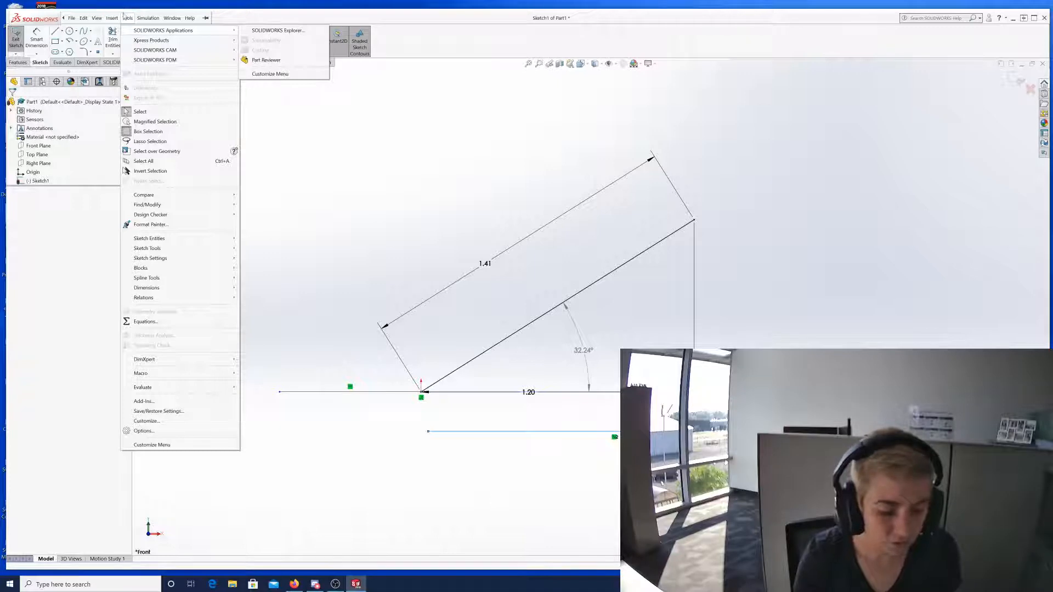
left_click(127, 15)
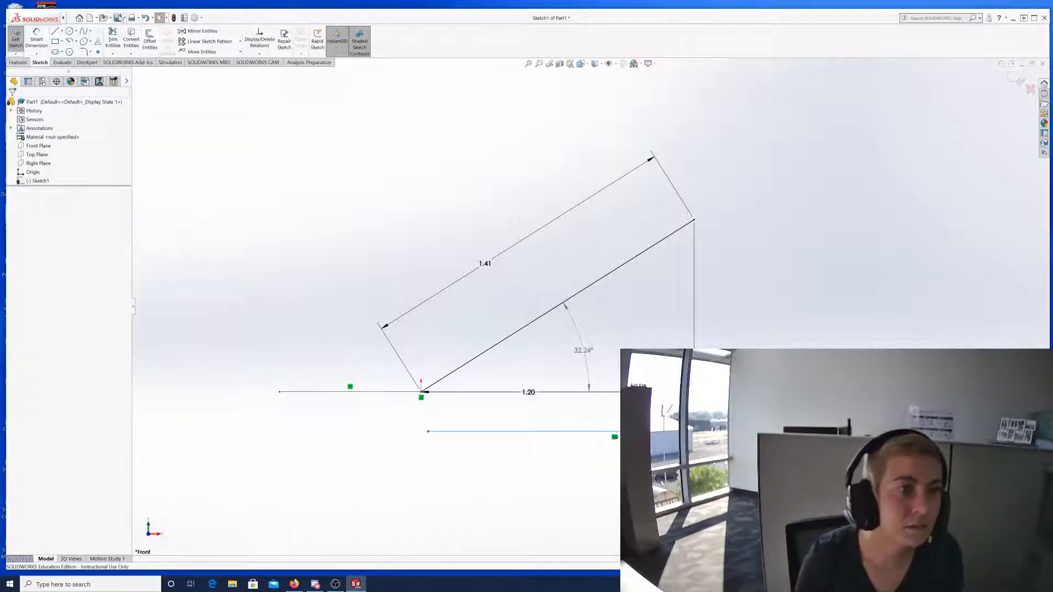
mouse_move(29, 22)
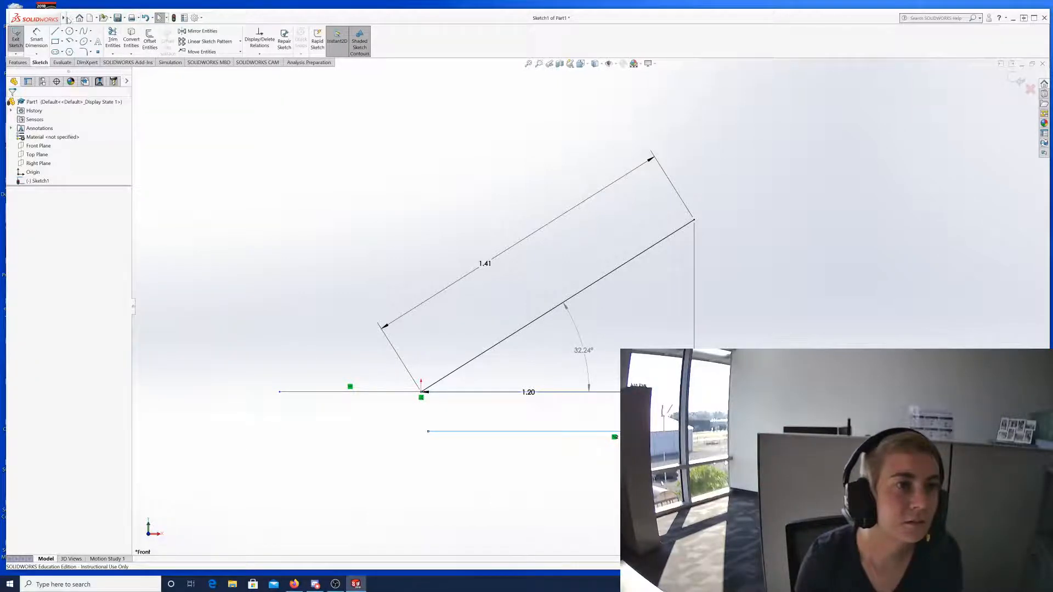
left_click(72, 18)
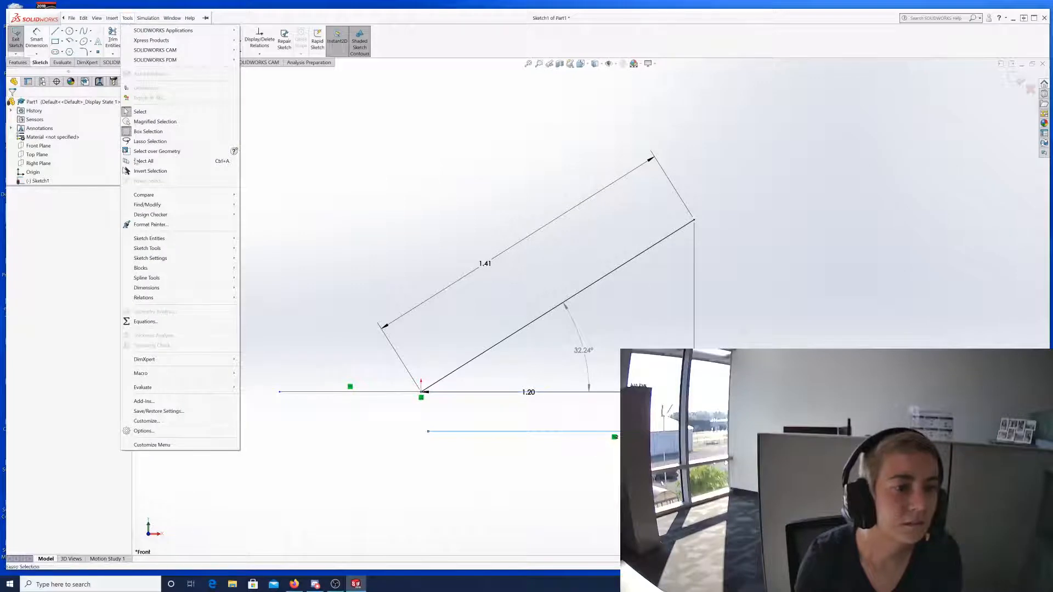
mouse_move(167, 285)
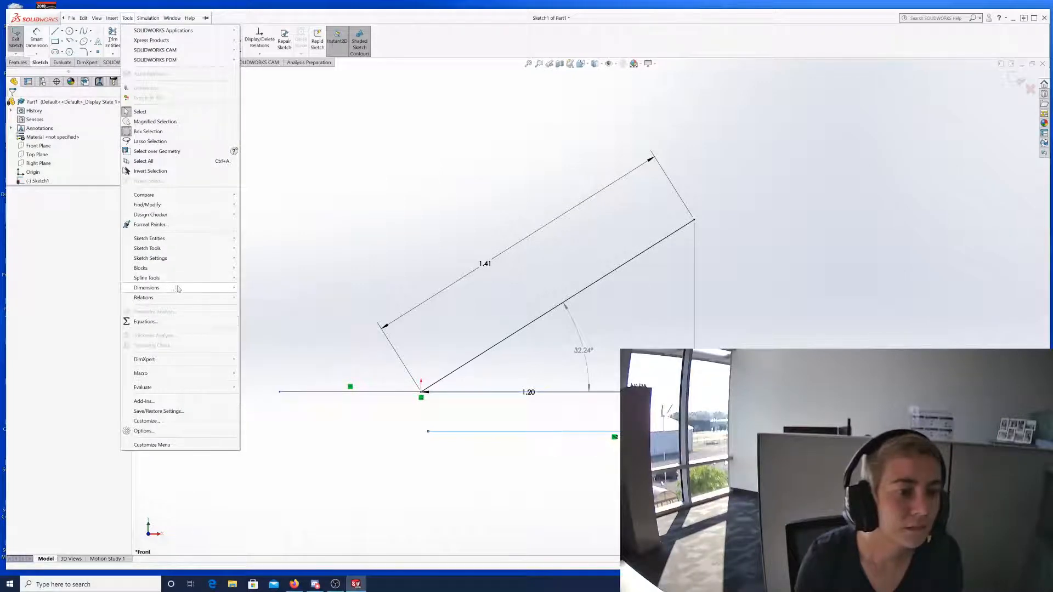
Open Tools > Customize and scroll through the full Toolbars list.
left_click(146, 421)
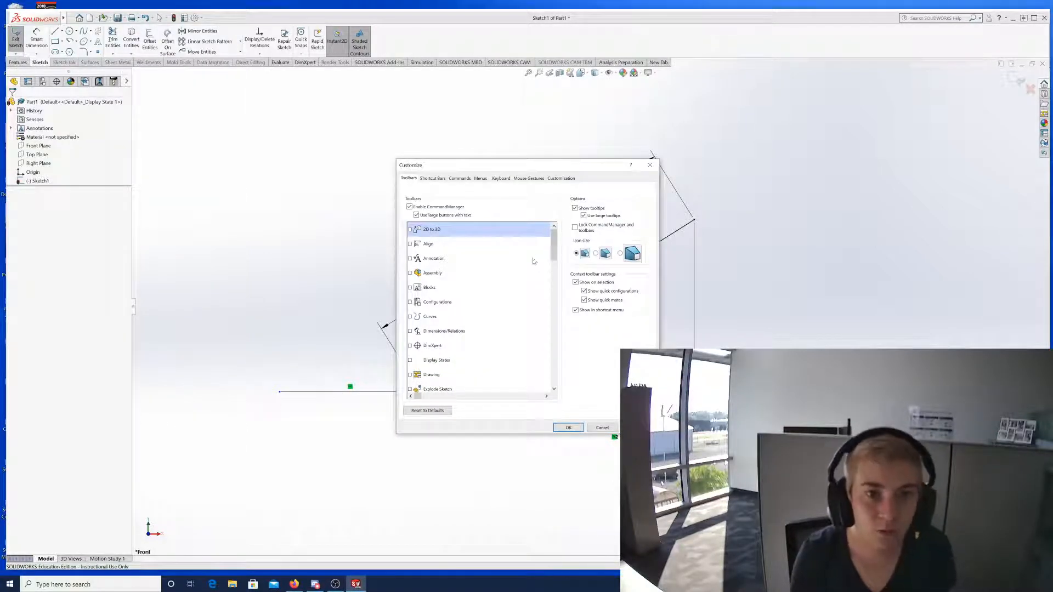
scroll(485, 277, "down", 8)
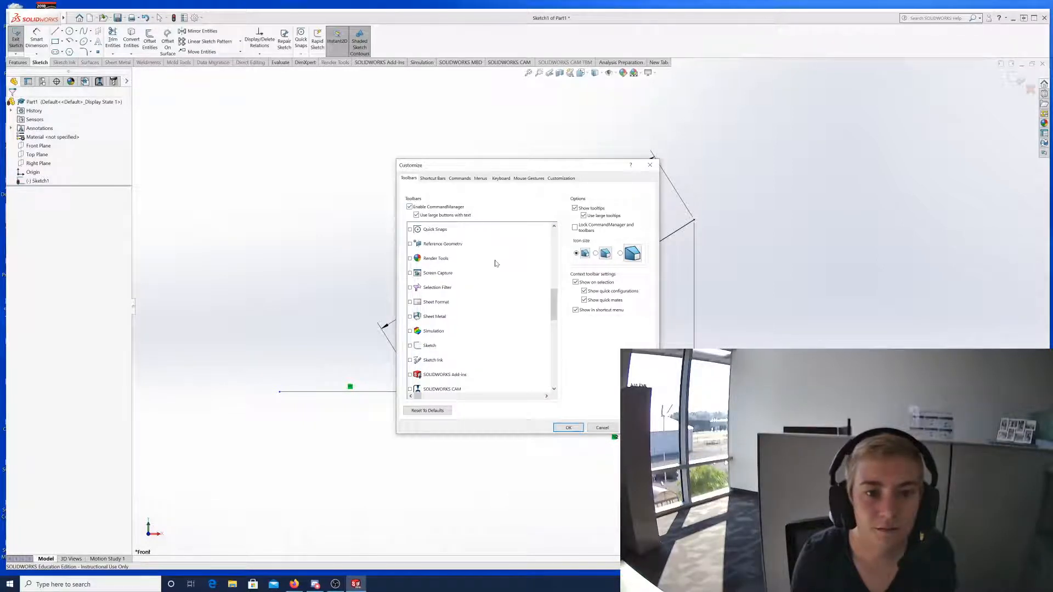
scroll(493, 264, "down", 1)
scroll(492, 266, "up", 10)
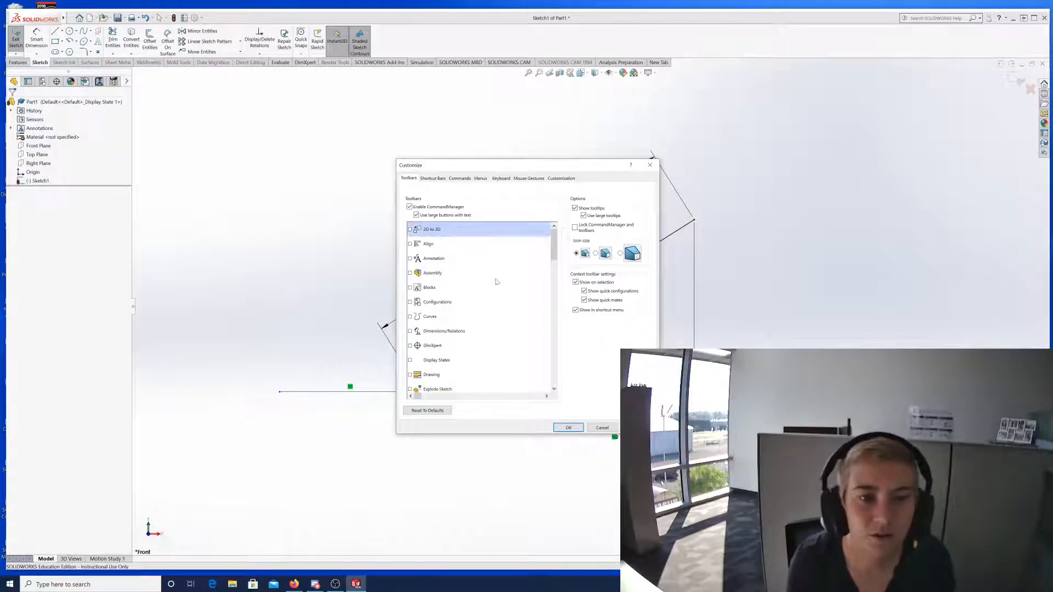
scroll(458, 274, "down", 9)
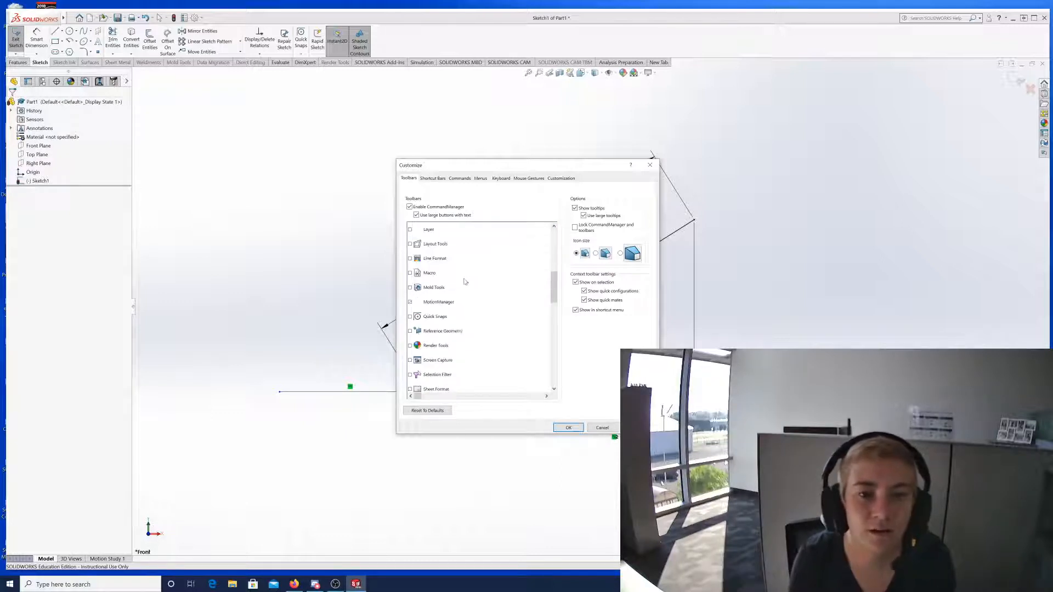
scroll(482, 291, "down", 5)
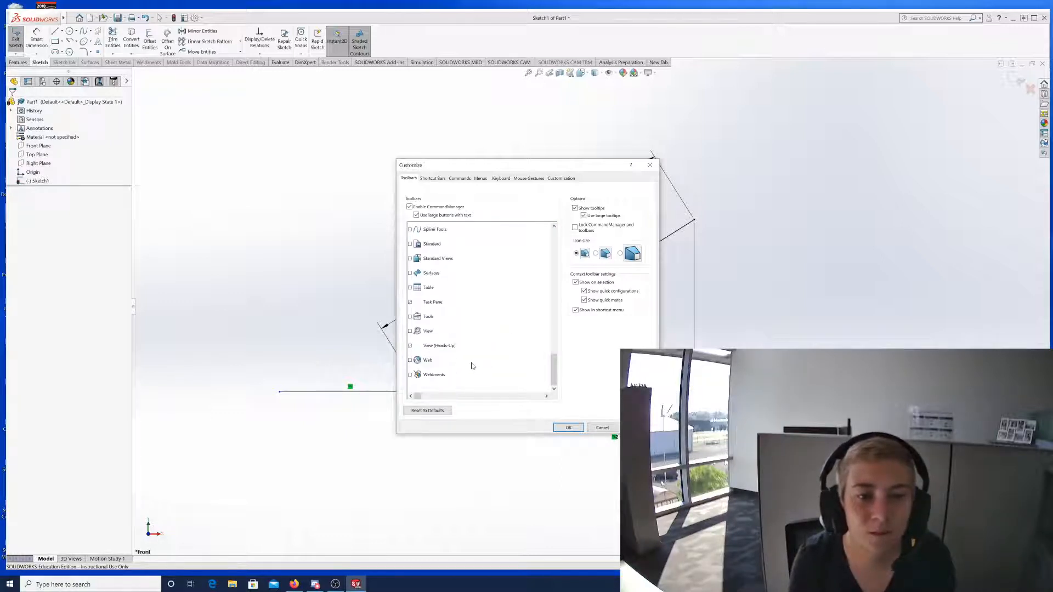
scroll(472, 365, "up", 14)
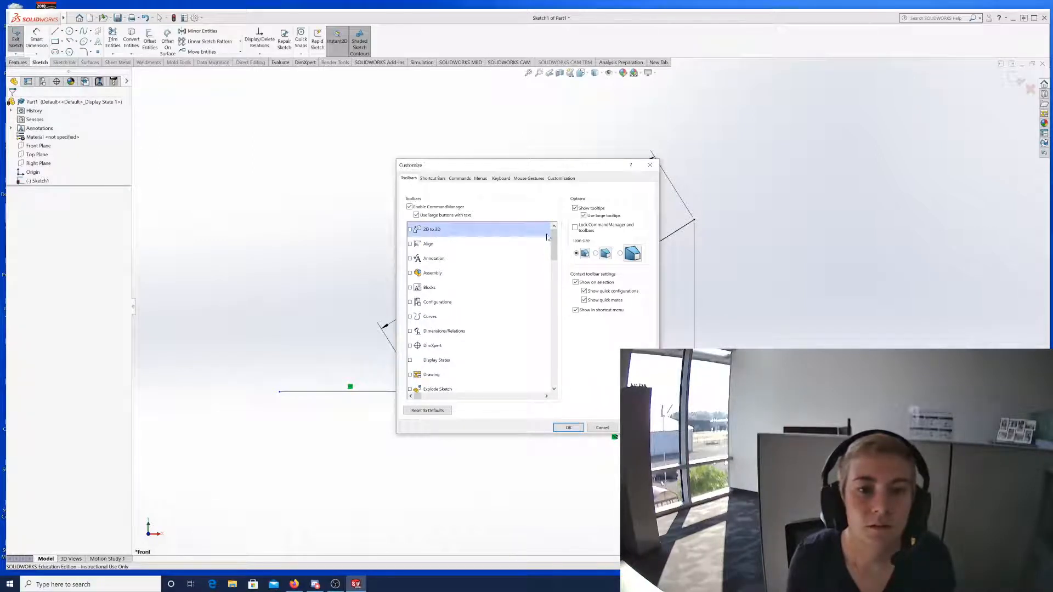
Browse the Shortcut Bars, Commands and Toolbars tabs, then close Customize without changes.
left_click(433, 178)
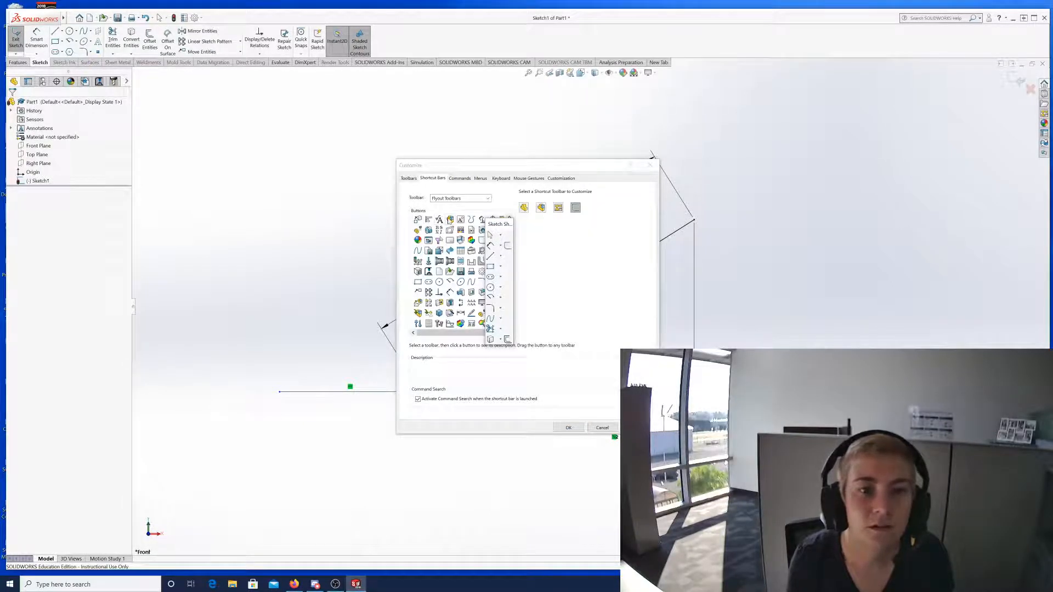
left_click(450, 220)
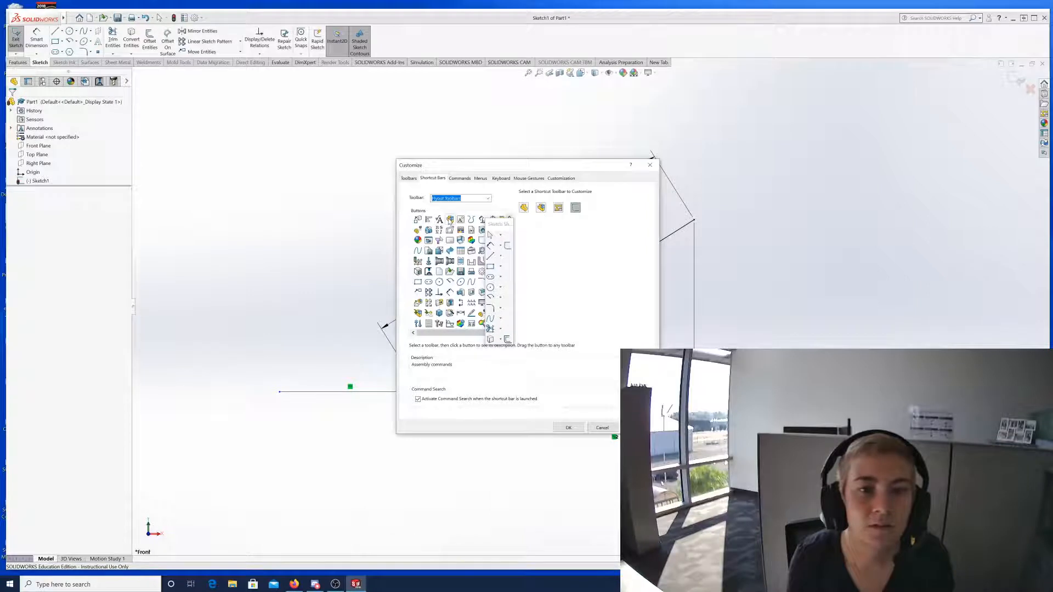
left_click(487, 199)
left_click(488, 199)
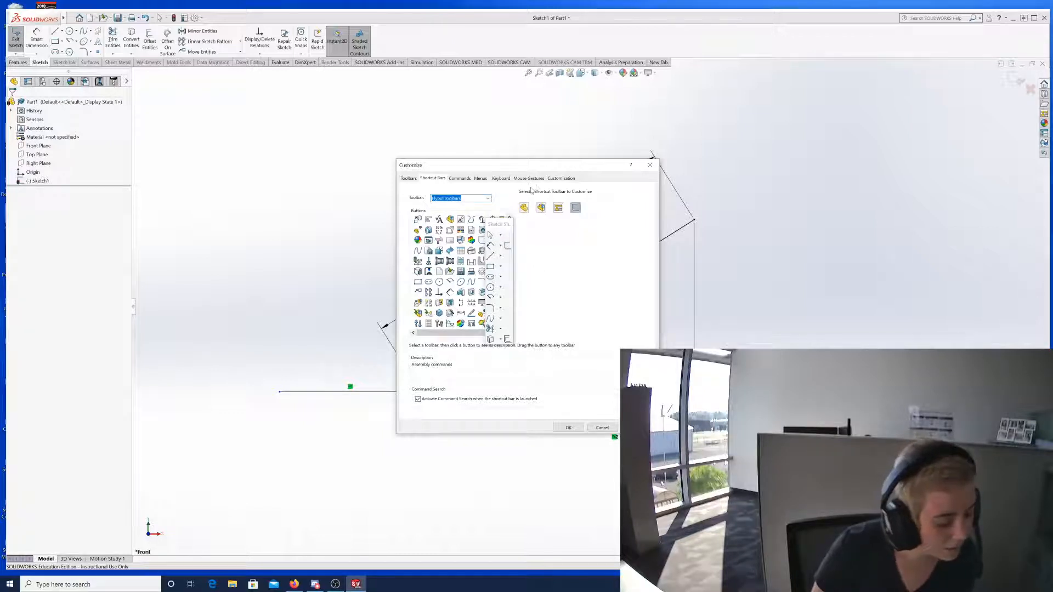
left_click(462, 180)
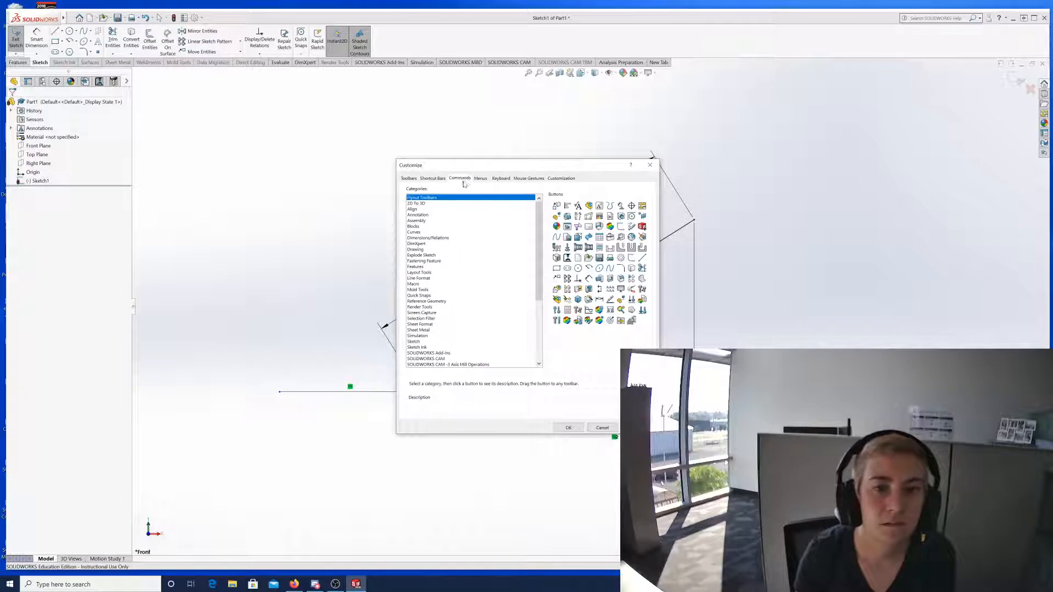
left_click(415, 180)
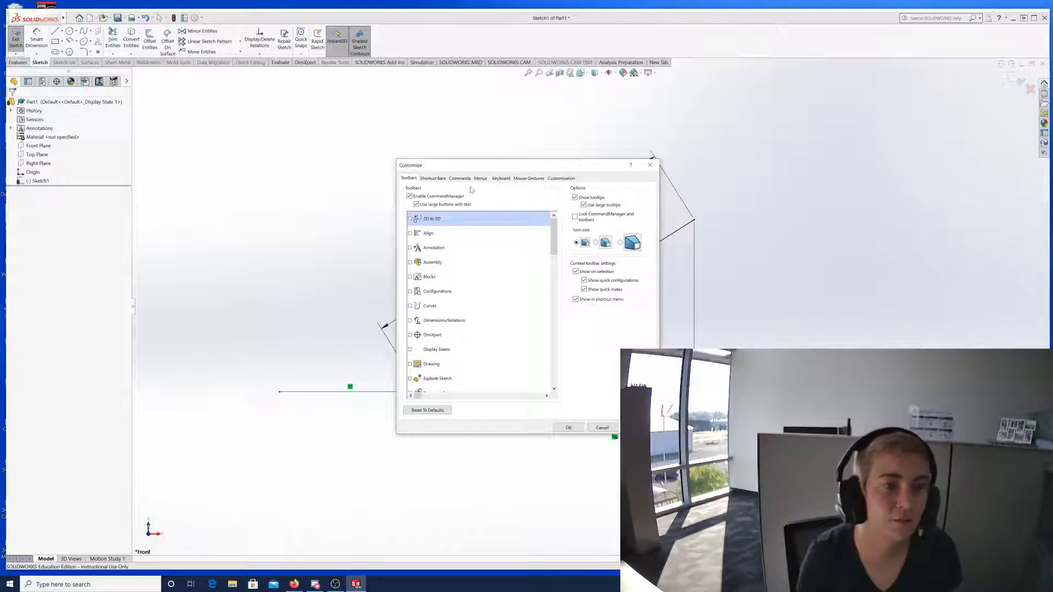
left_click(649, 166)
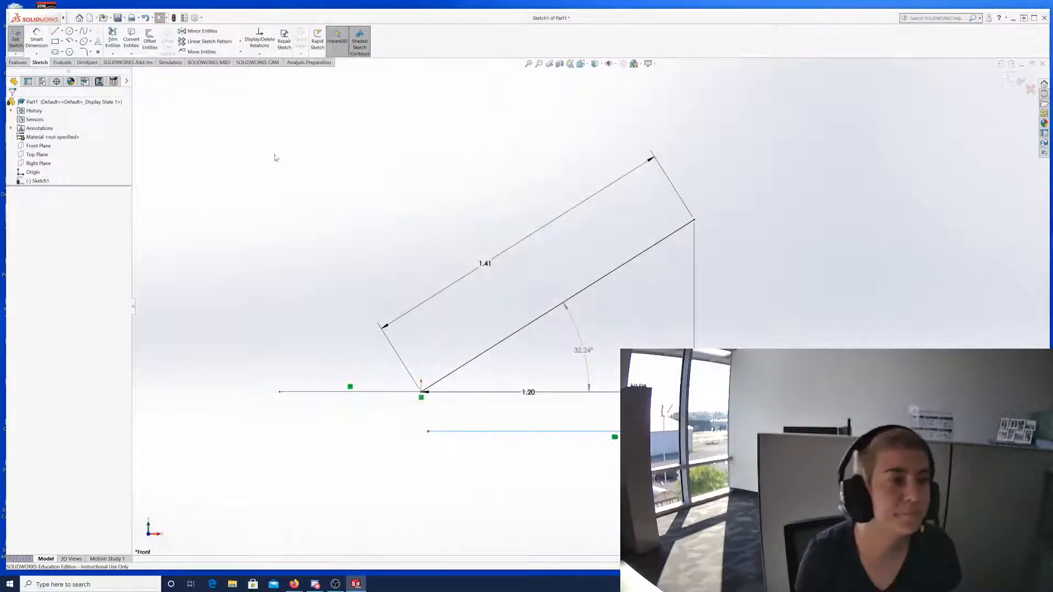
Uncheck Contour Select Tool in the expanded sketch shortcut menu's Customize Menu mode.
right_click(231, 114)
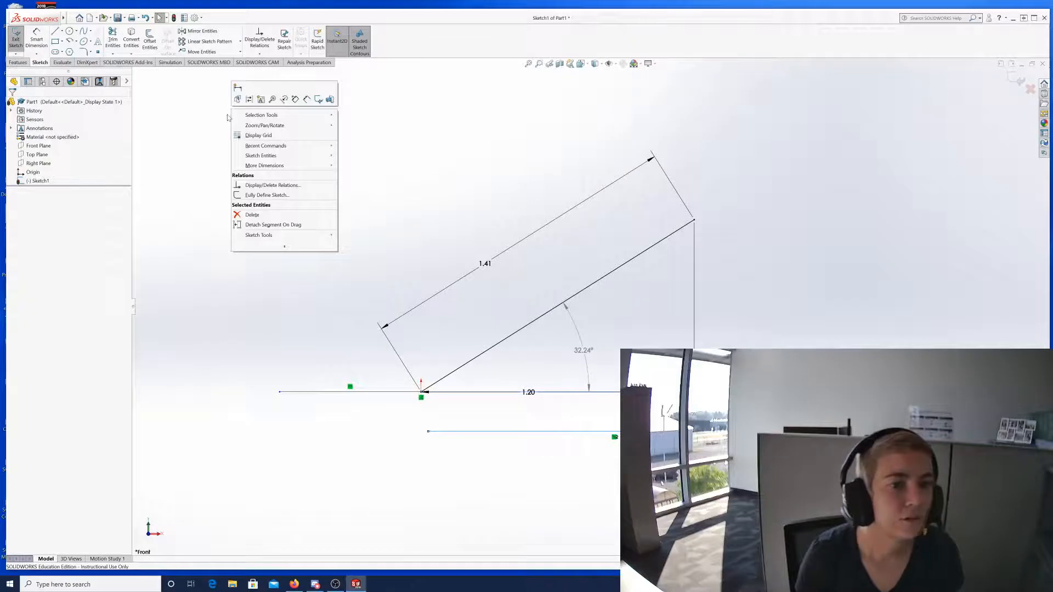
mouse_move(269, 127)
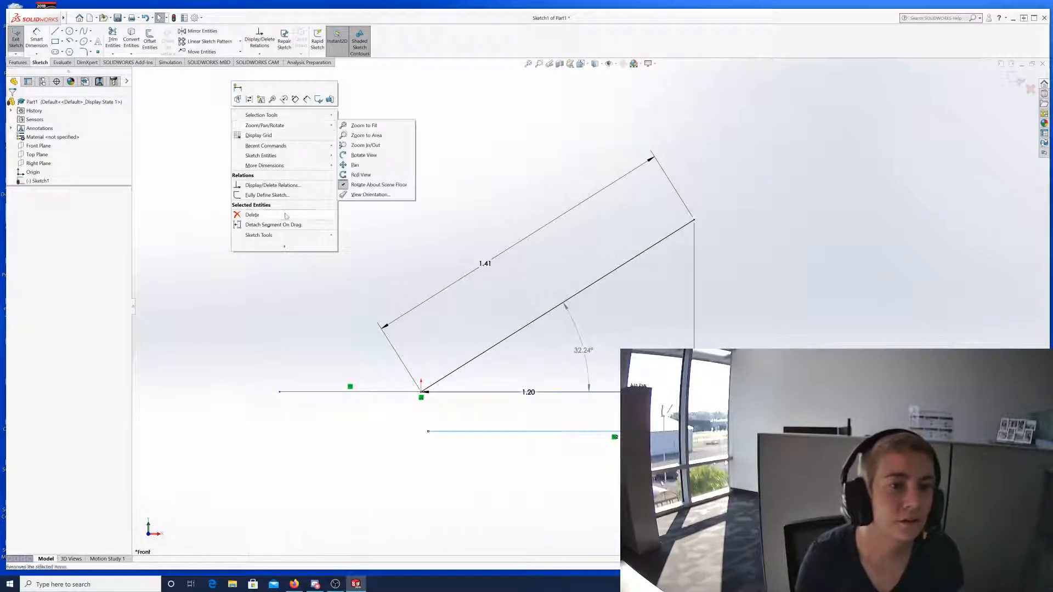
mouse_move(290, 239)
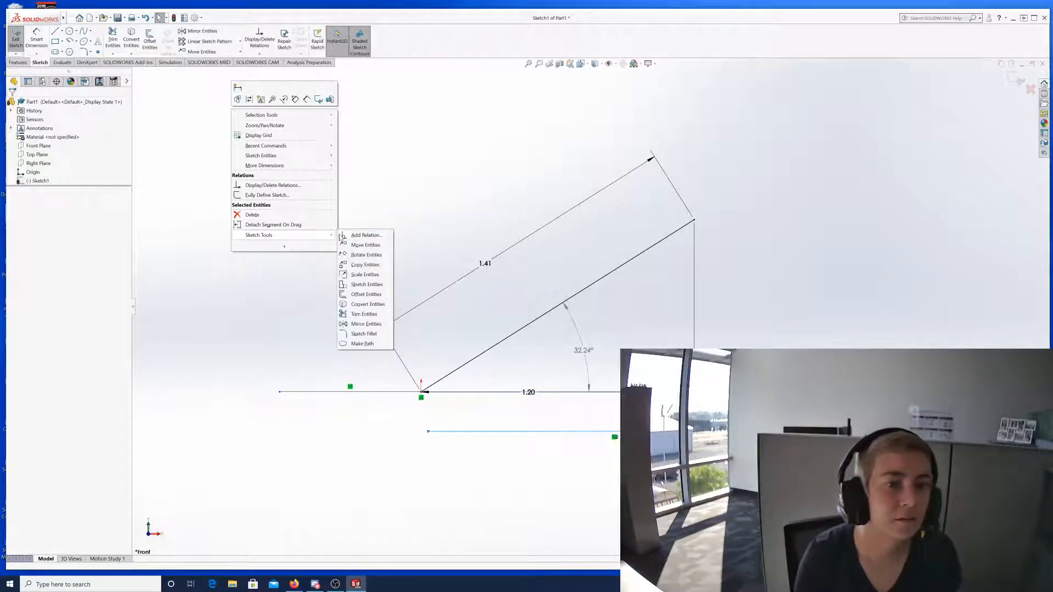
left_click(214, 108)
right_click(285, 108)
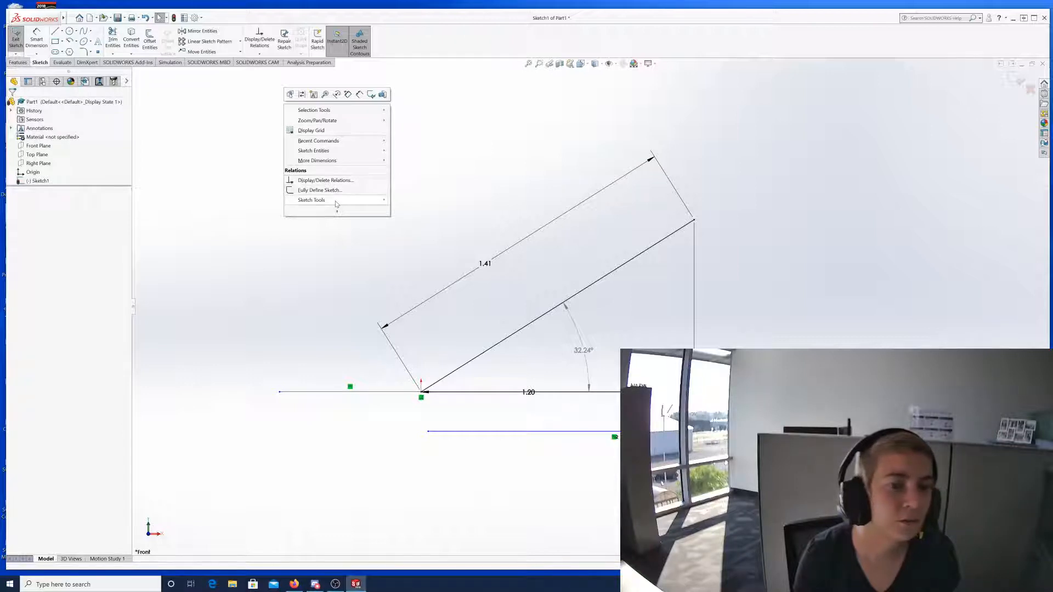
mouse_move(338, 213)
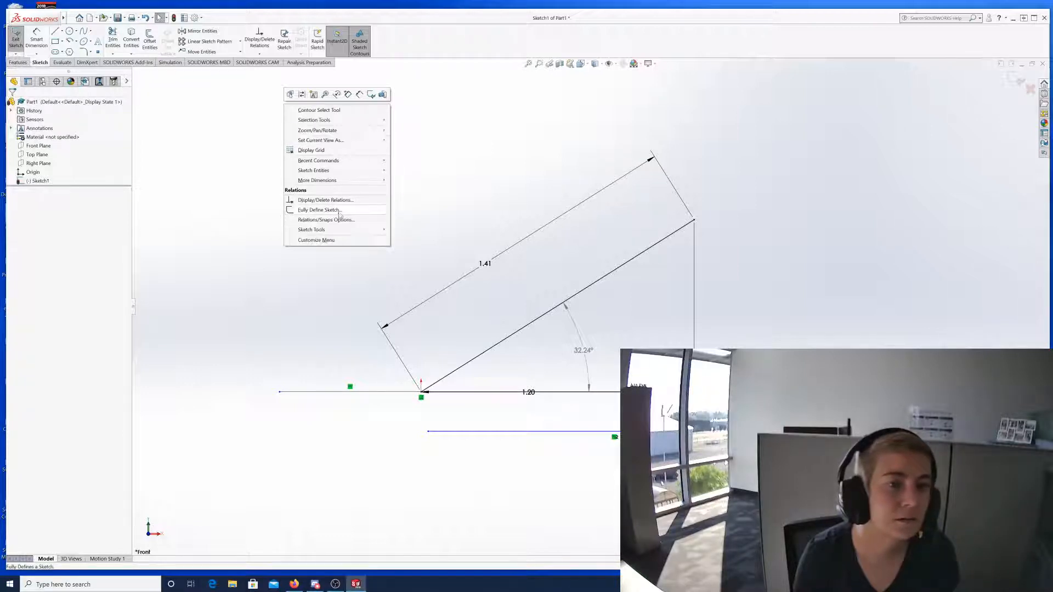
left_click(327, 241)
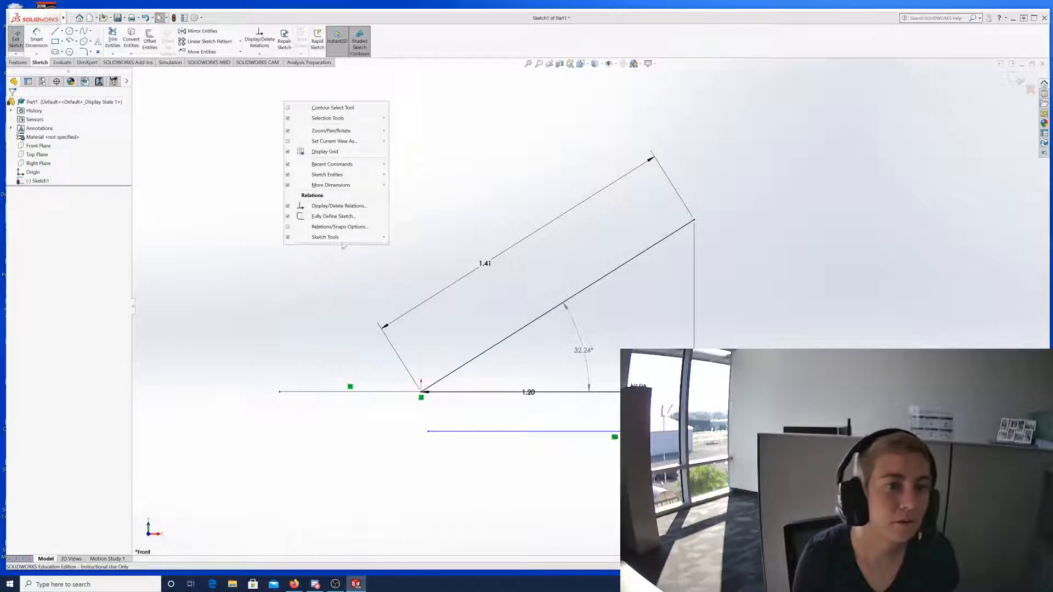
left_click(287, 108)
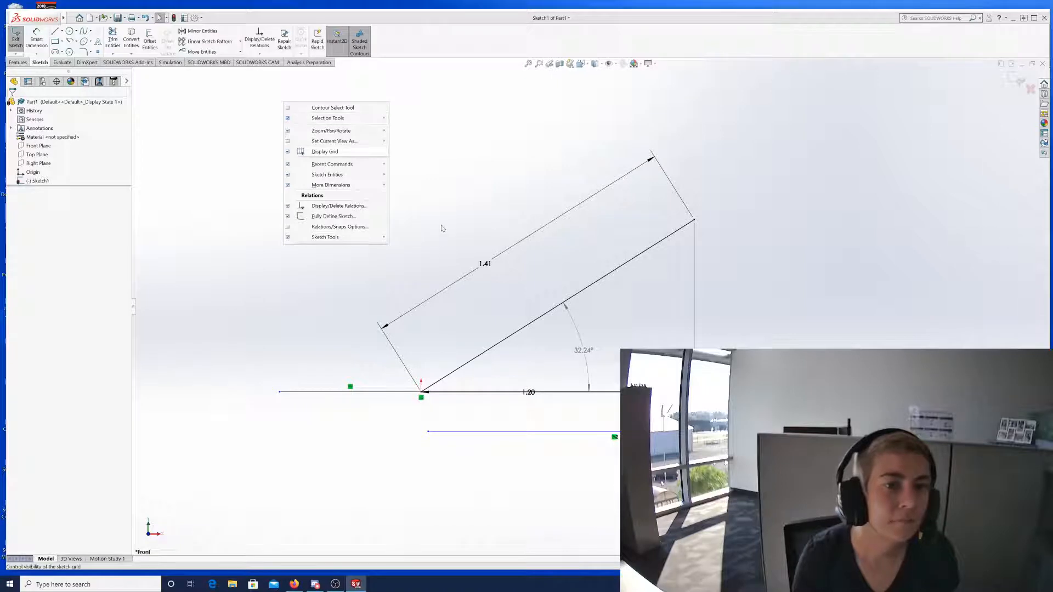
left_click(423, 251)
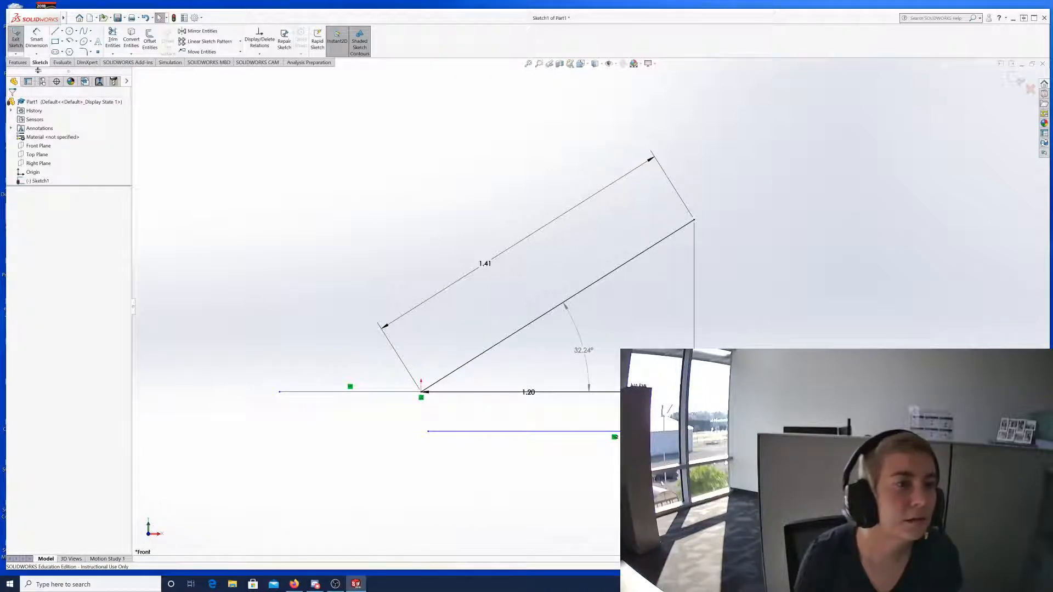
left_click_drag(38, 70, 108, 149)
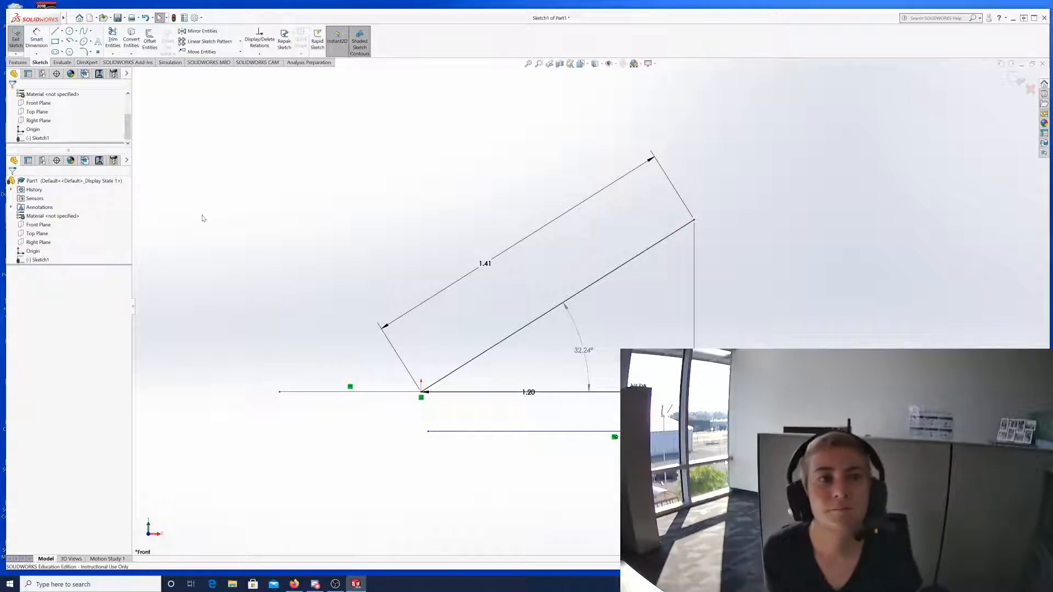
left_click(127, 73)
left_click(127, 74)
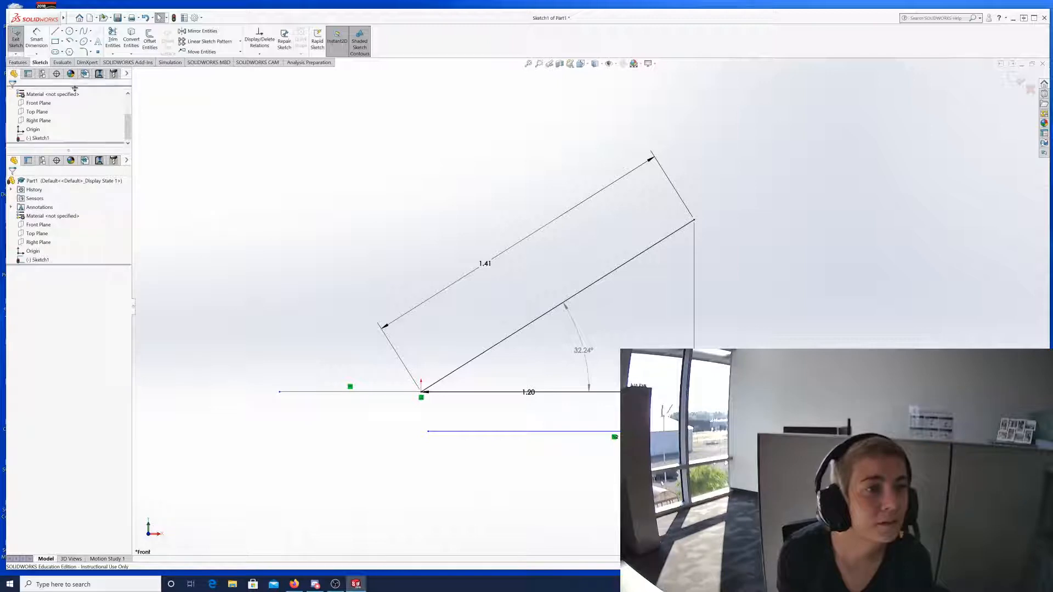
left_click_drag(72, 74, 73, 69)
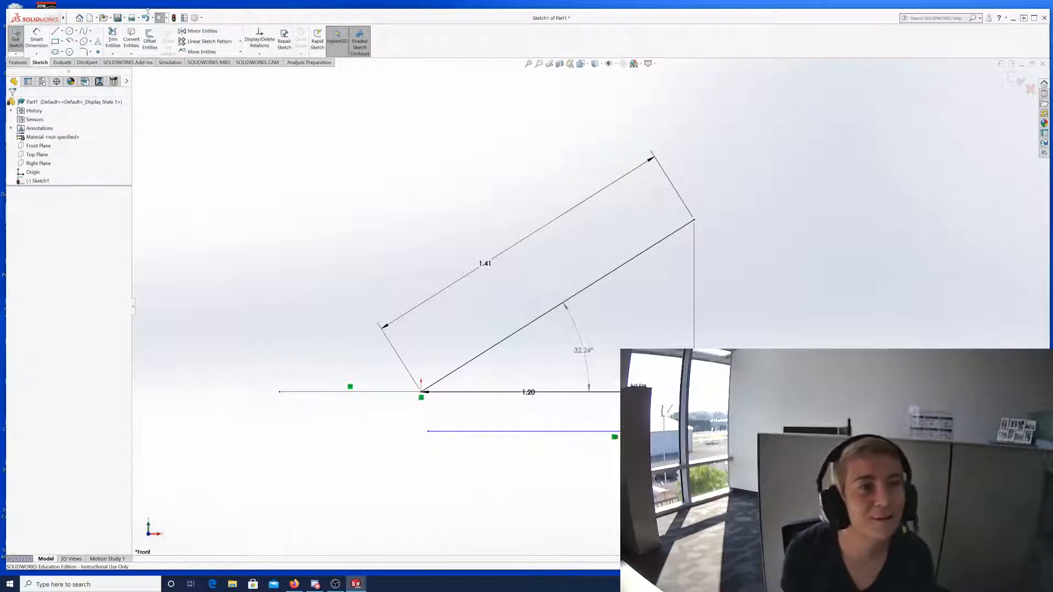
left_click(202, 17)
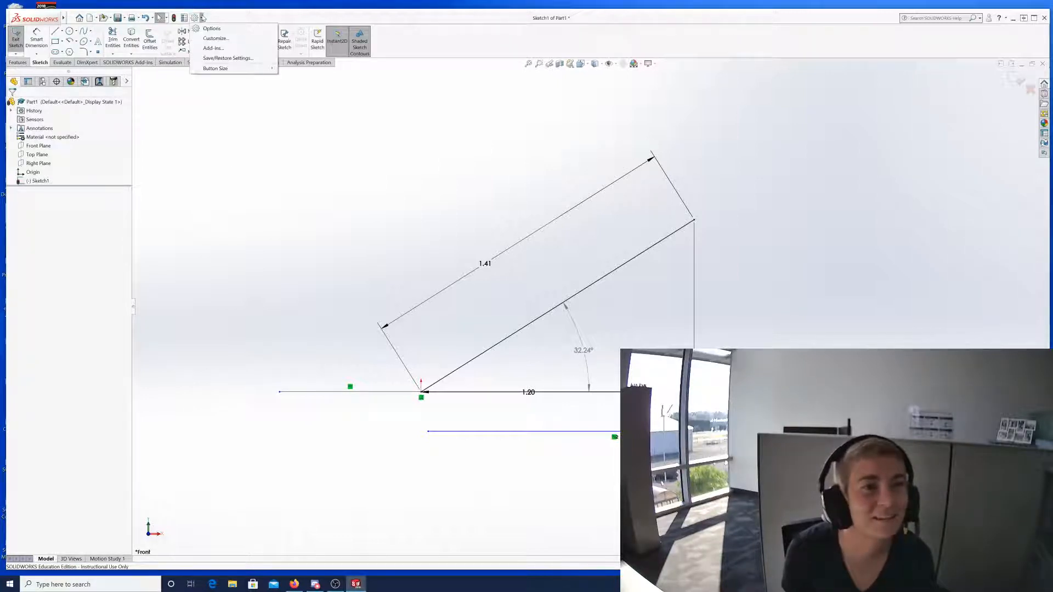
left_click(216, 38)
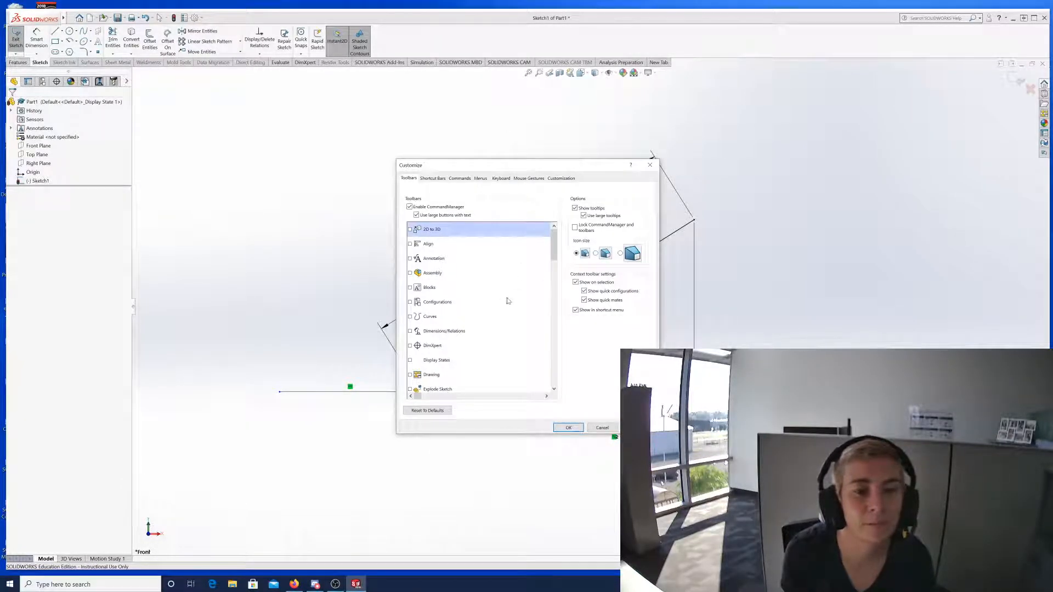
scroll(516, 301, "down", 12)
scroll(525, 308, "down", 2)
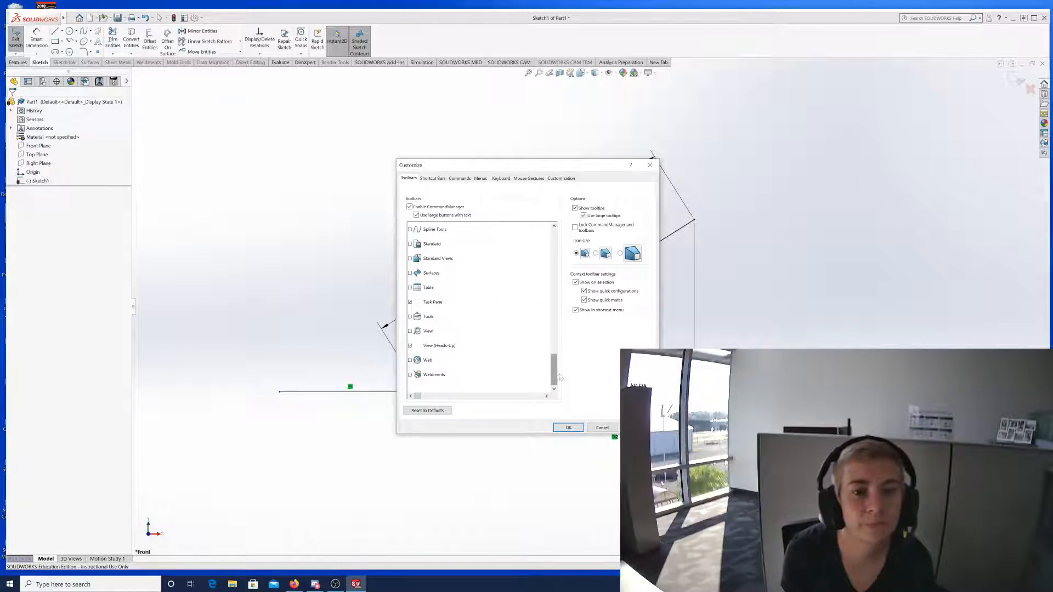
scroll(488, 368, "up", 14)
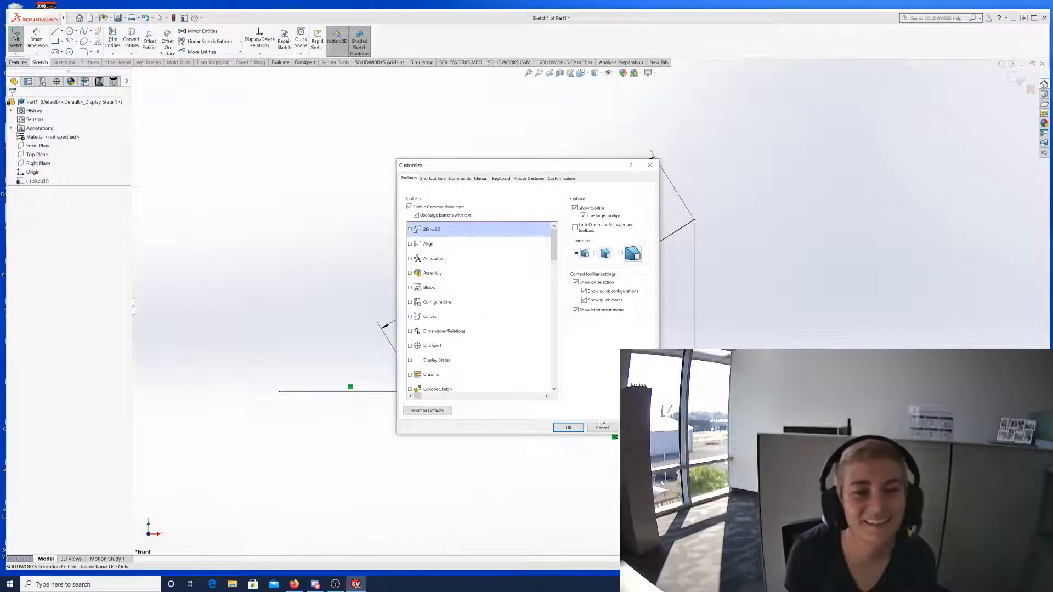
Close the Customize dialog to get back to Sketch1.
left_click(652, 165)
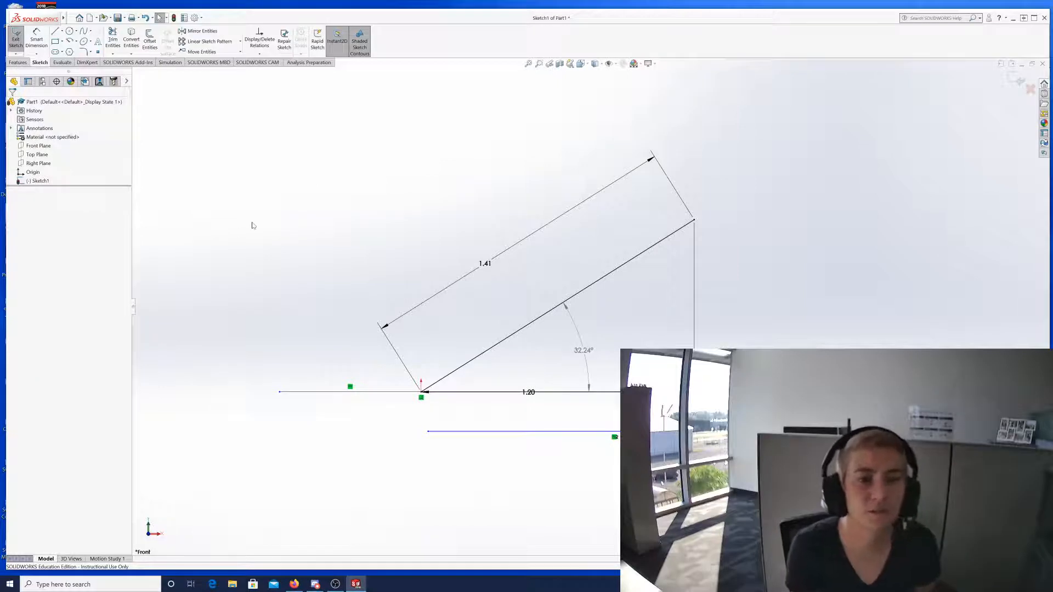
Box-select the triangle's lines and dimensions, deselect them, and open the sketch shortcut menu.
left_click_drag(395, 202, 445, 247)
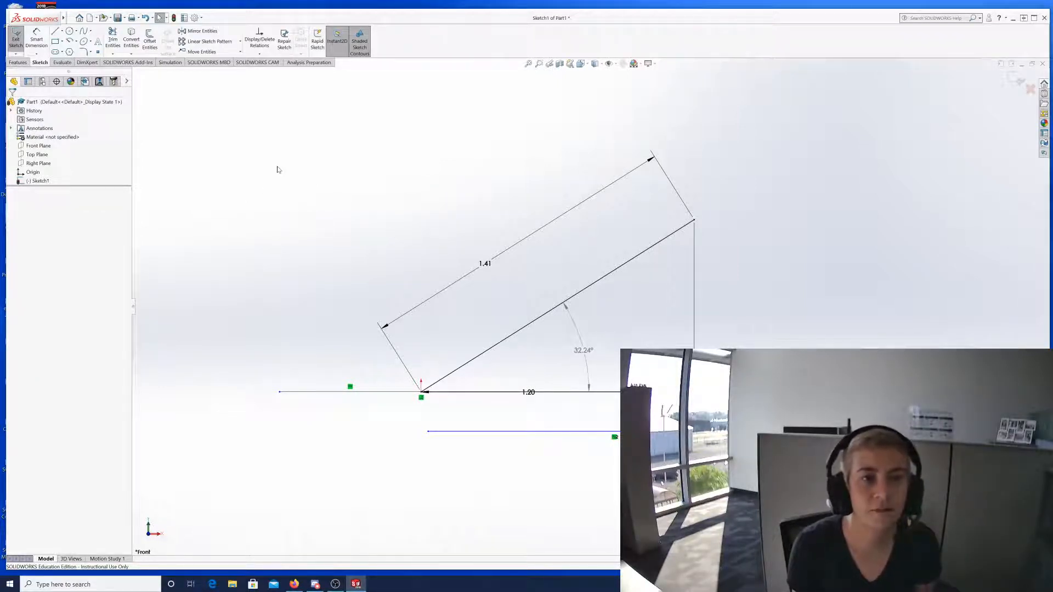
mouse_move(277, 169)
left_mouse_down()
mouse_move(839, 409)
mouse_move(873, 470)
left_mouse_up()
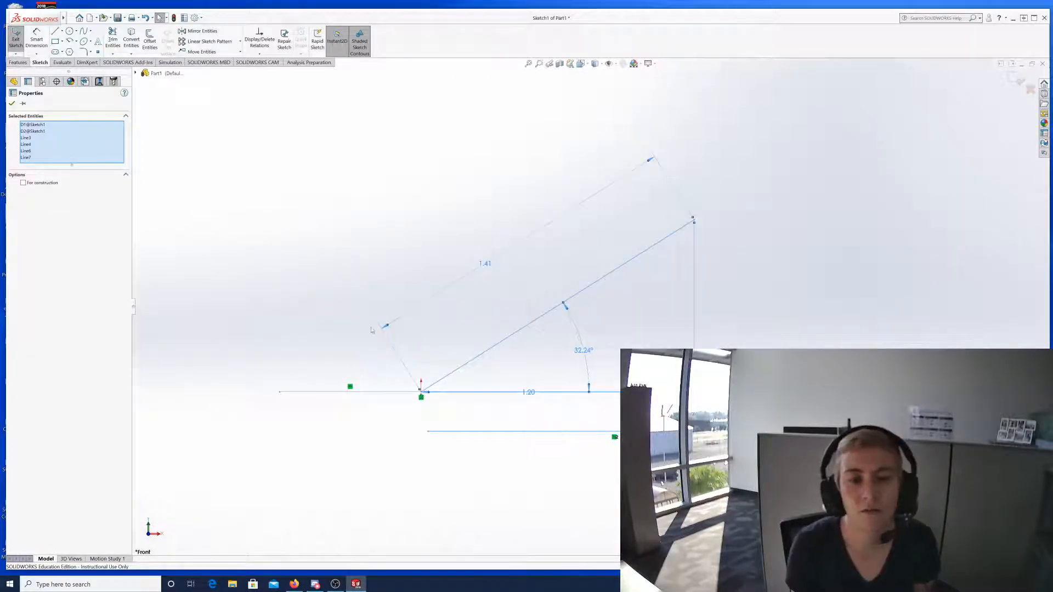
left_click(356, 208)
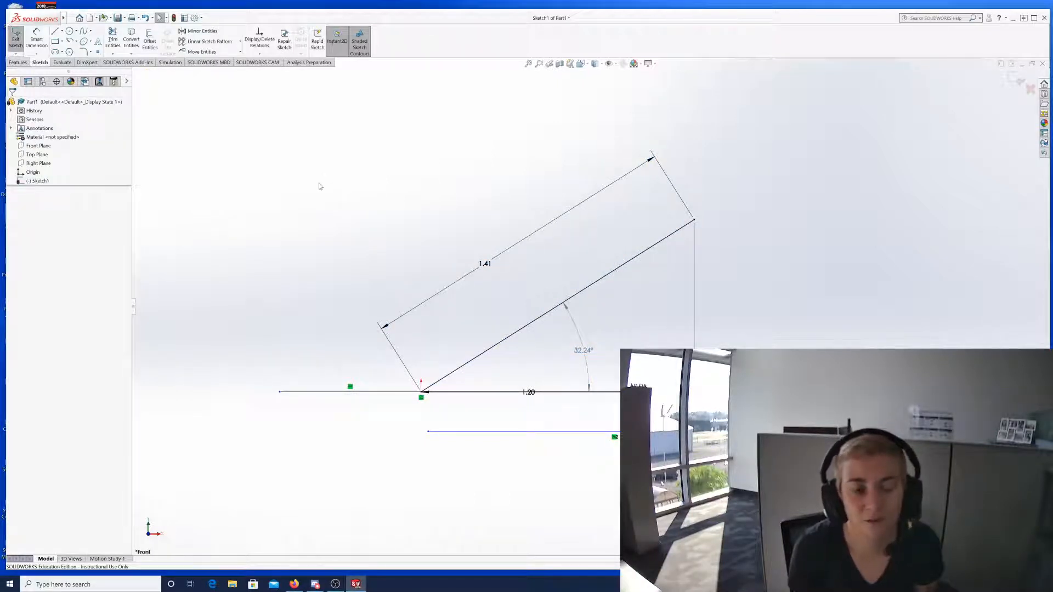
right_click(399, 173)
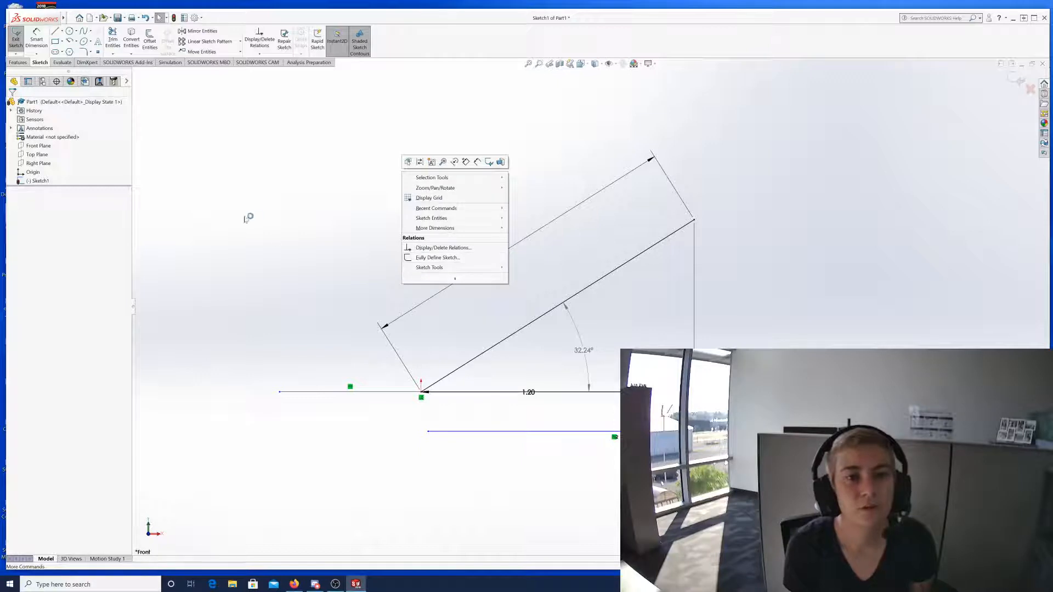
Open Display/Delete Relations to review the sketch's relations, then close the list.
left_click(443, 248)
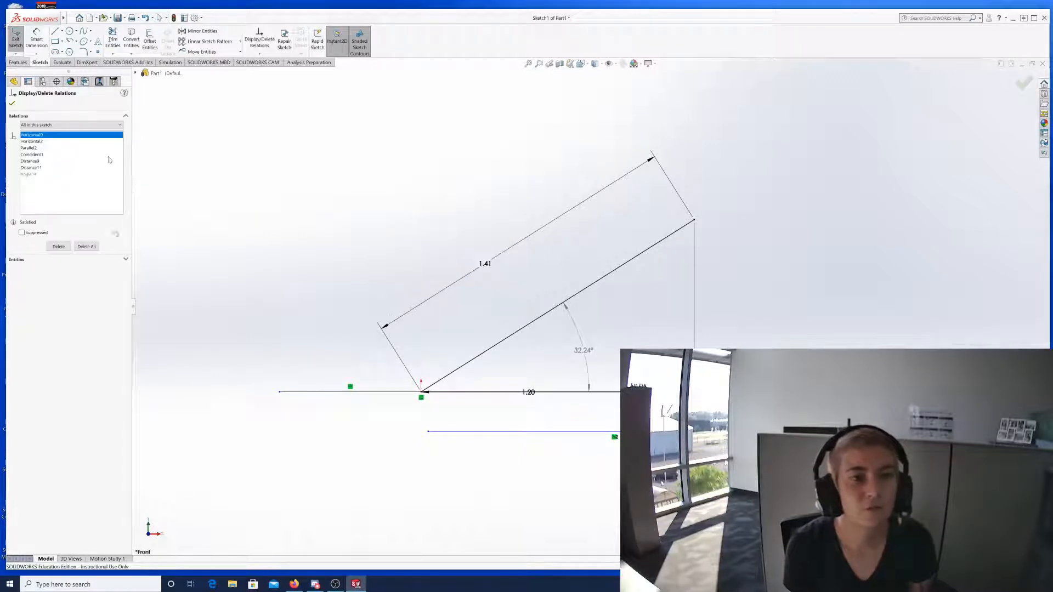
right_click(422, 151)
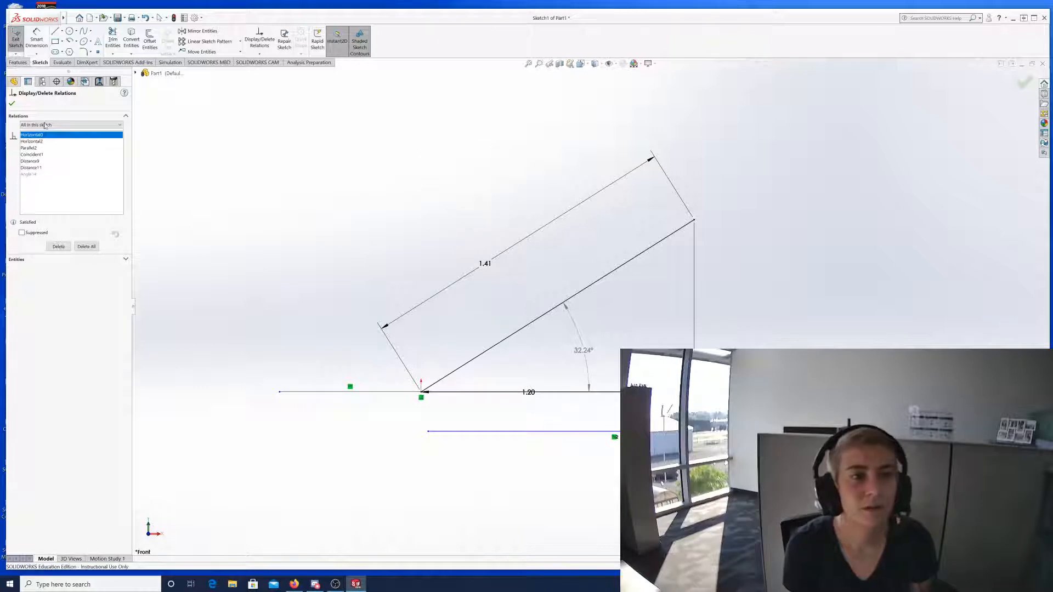
left_click(12, 104)
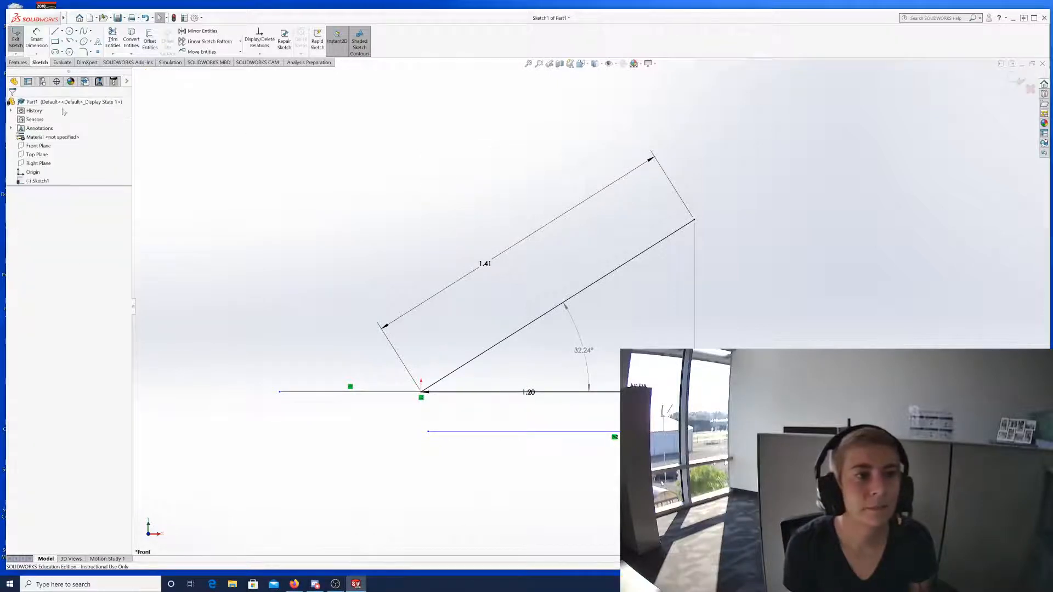
Bring up the sketch shortcut menu again to view Sketch Tools, then dismiss it.
right_click(462, 159)
mouse_move(537, 252)
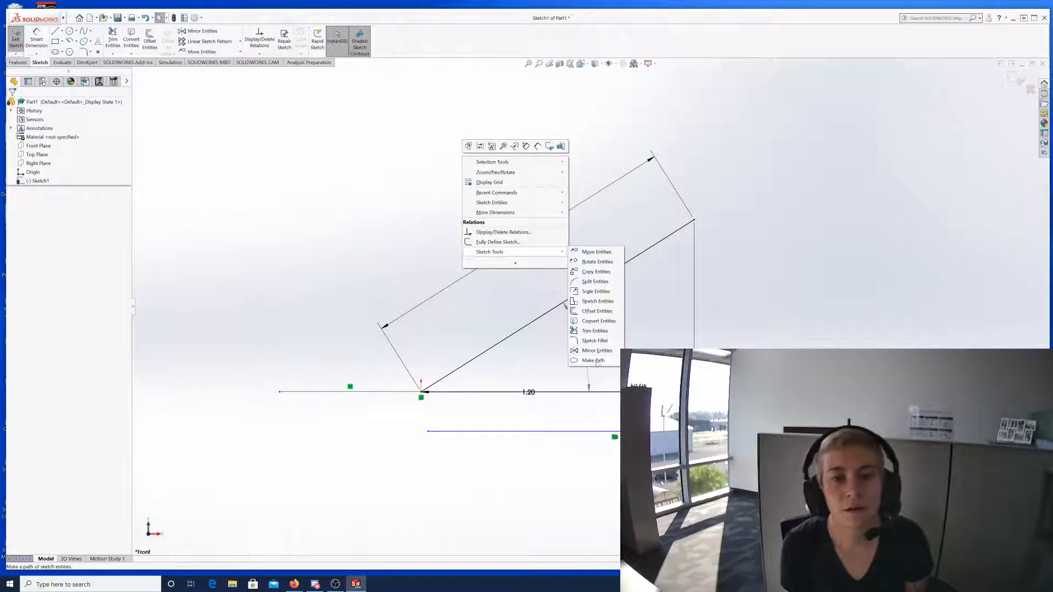
left_click(364, 159)
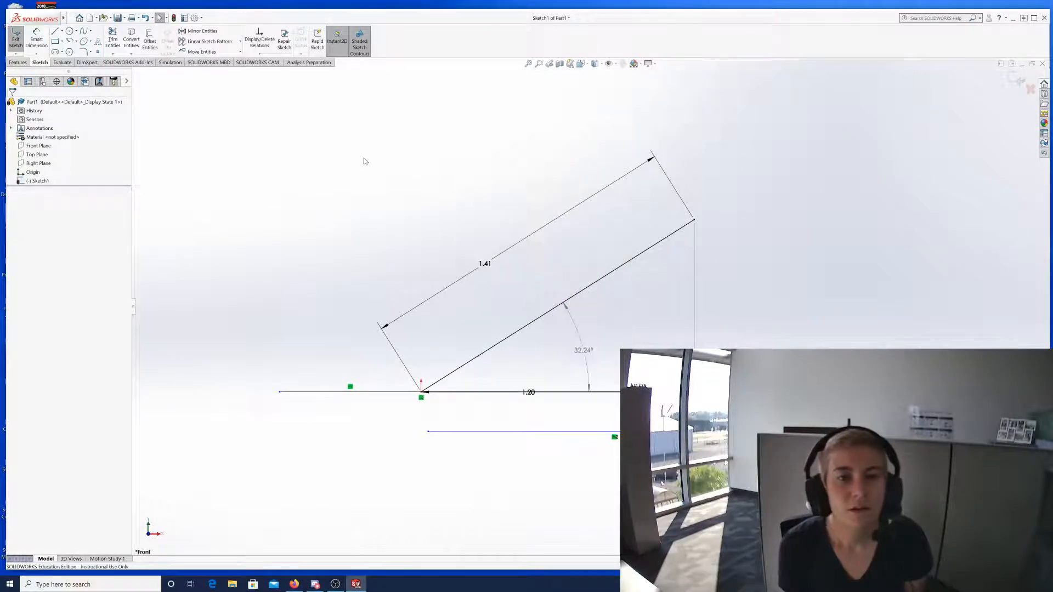
Zoom in and out until the 1.41 line, 1.20 base and 32.24° angle all fit on screen.
scroll(618, 420, "up", 2)
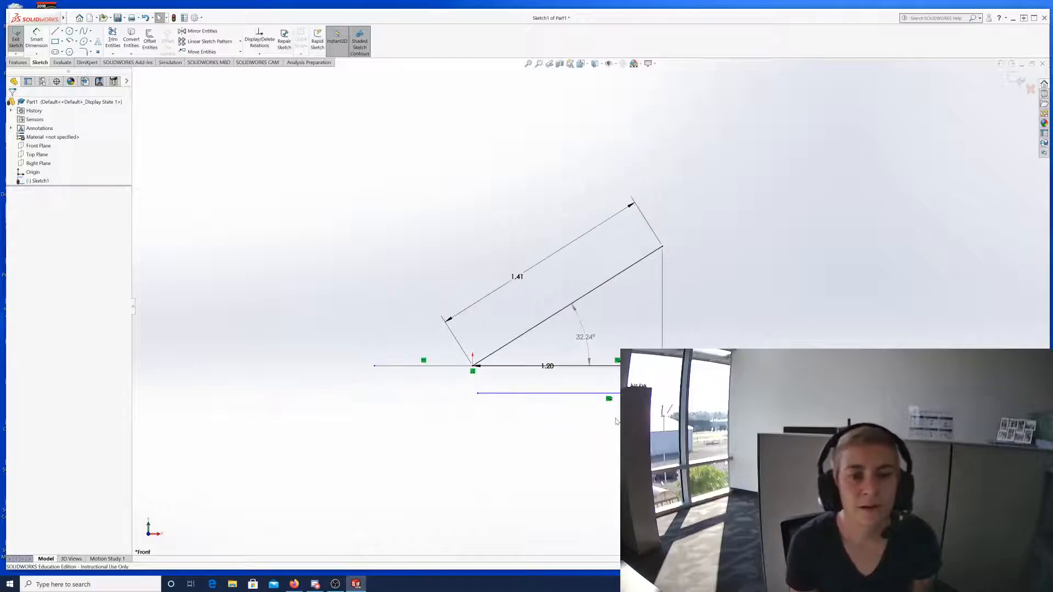
scroll(617, 420, "down", 2)
scroll(616, 420, "down", 2)
scroll(575, 369, "up", 4)
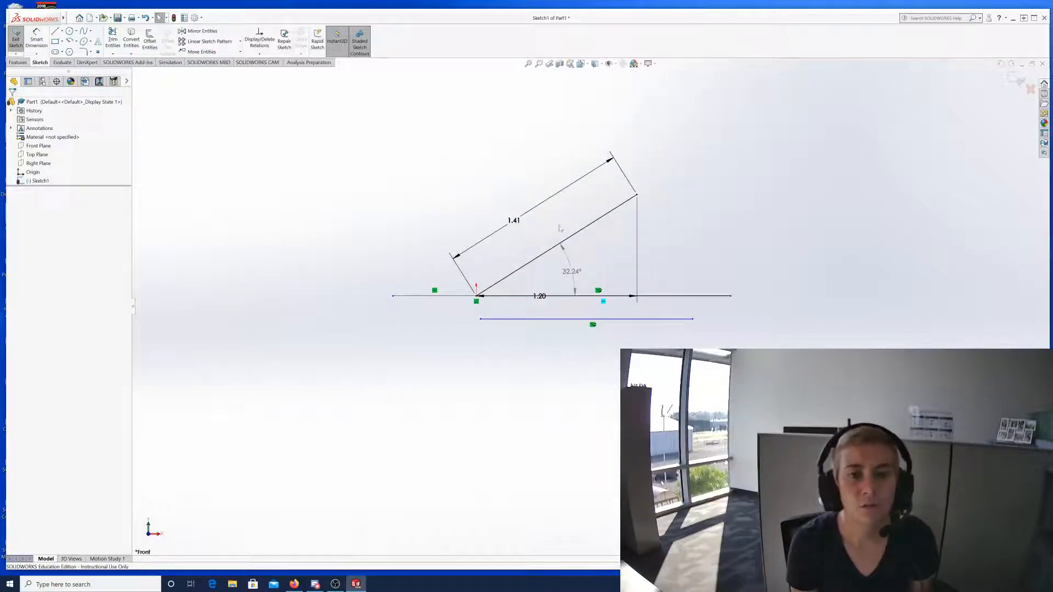
scroll(568, 231, "up", 3)
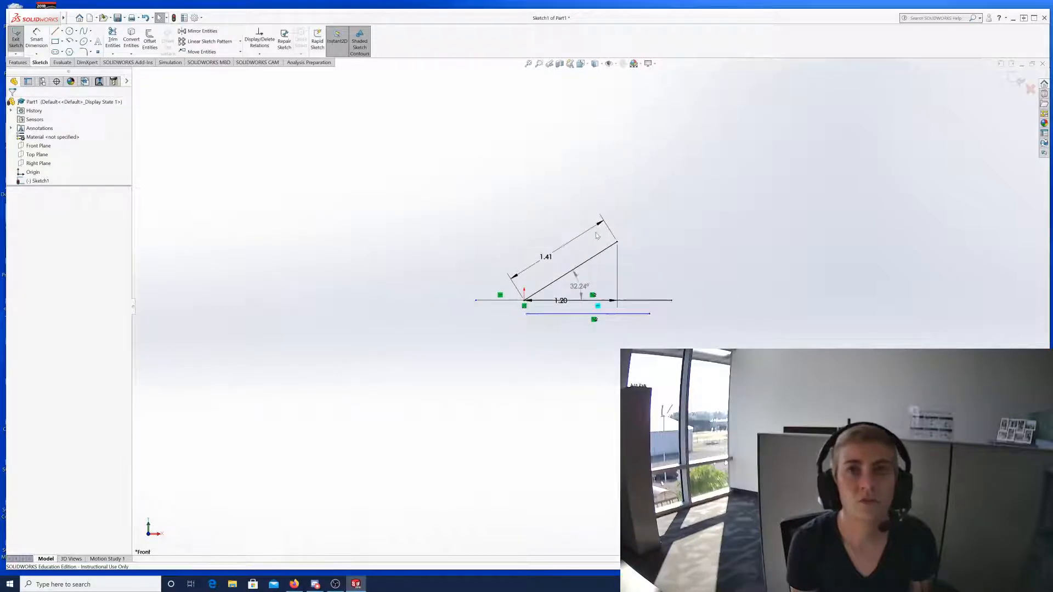
scroll(597, 234, "up", 1)
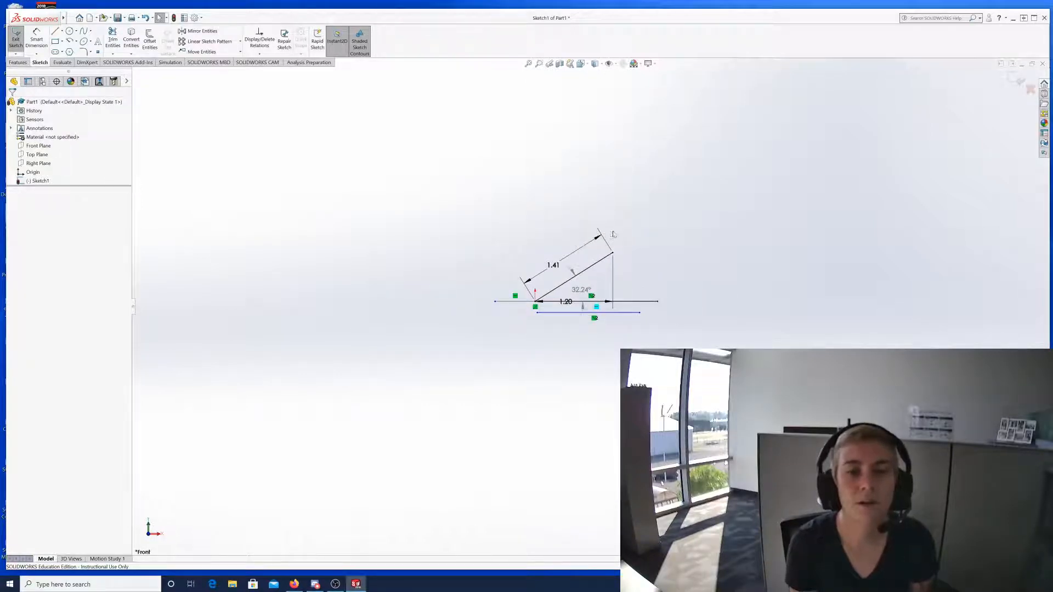
scroll(614, 214, "down", 4)
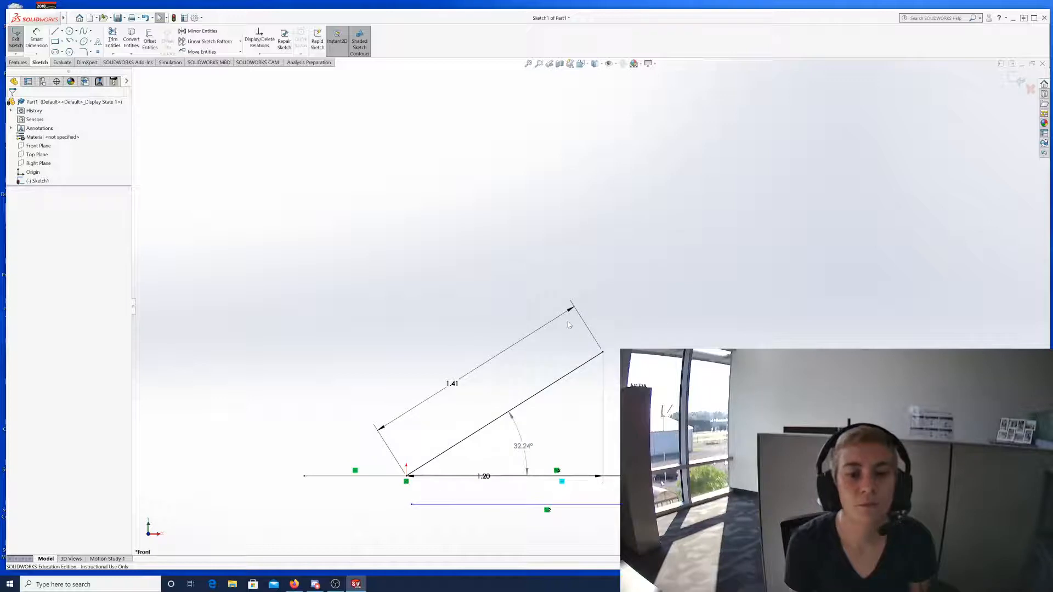
scroll(568, 323, "down", 1)
scroll(524, 391, "up", 1)
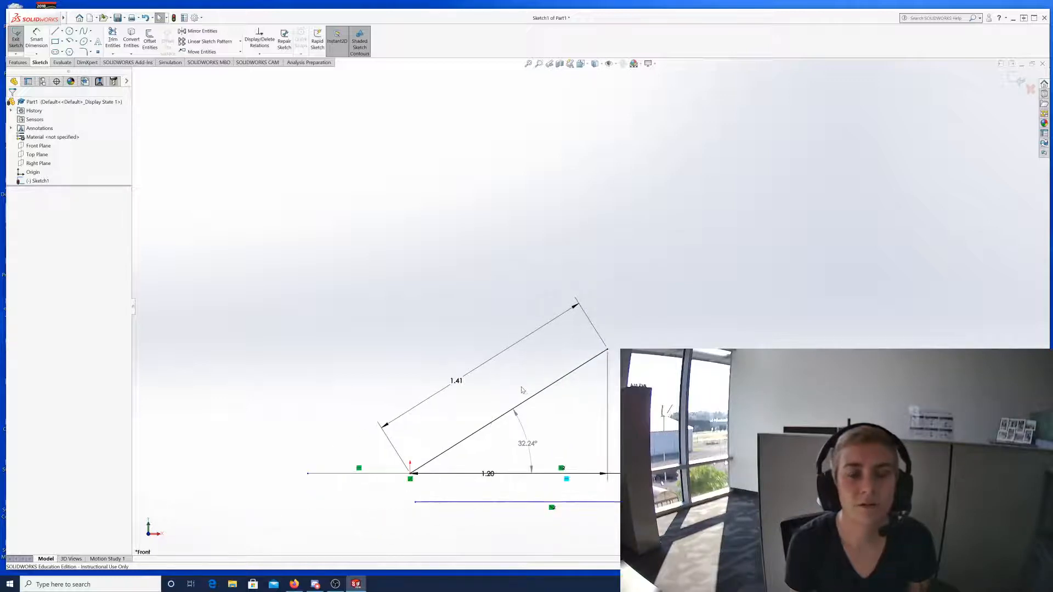
scroll(498, 491, "down", 3)
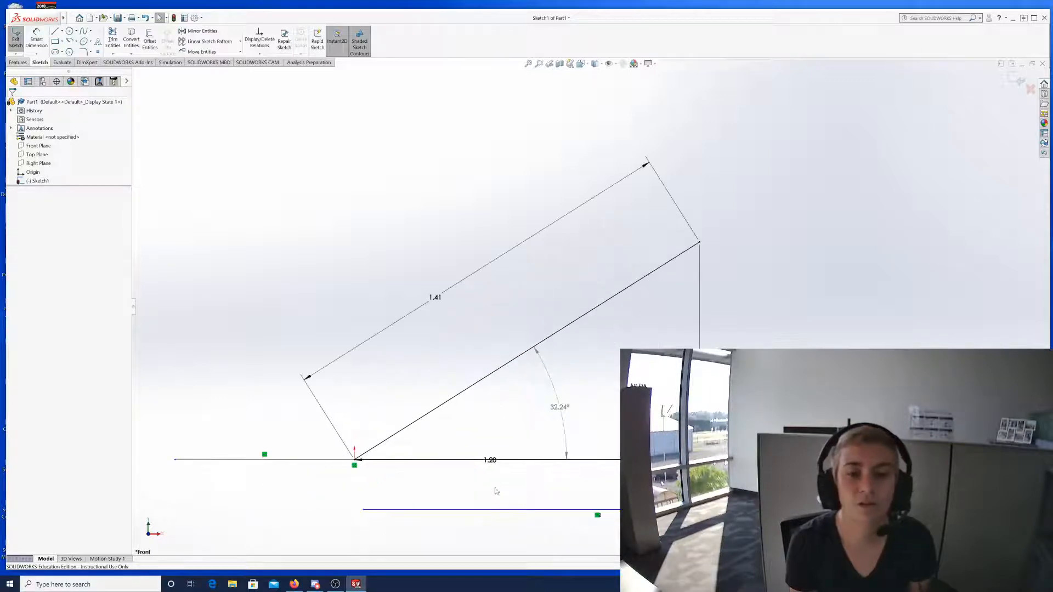
scroll(683, 280, "up", 3)
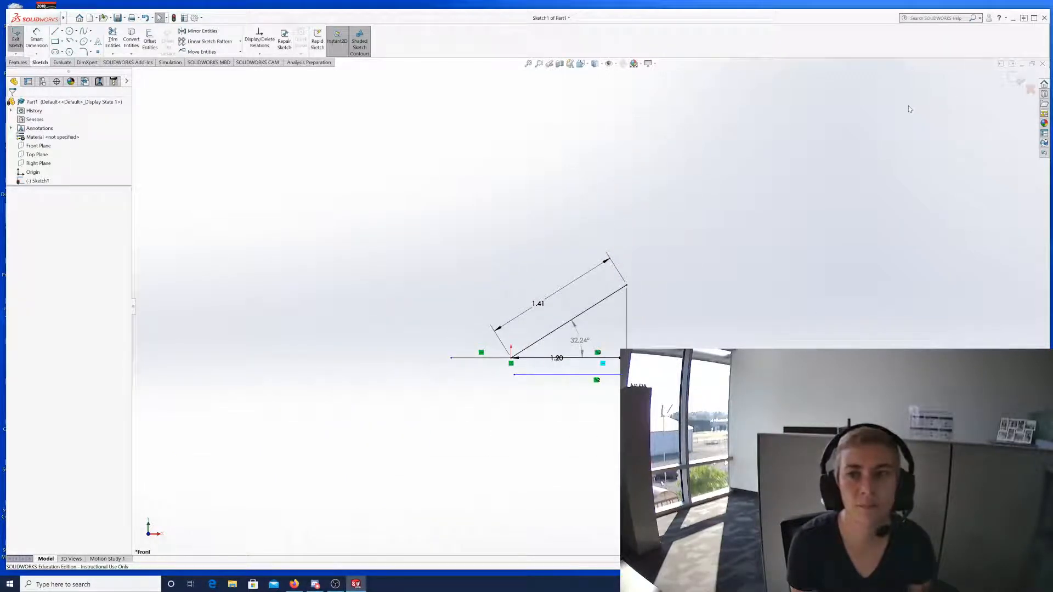
scroll(909, 109, "down", 5)
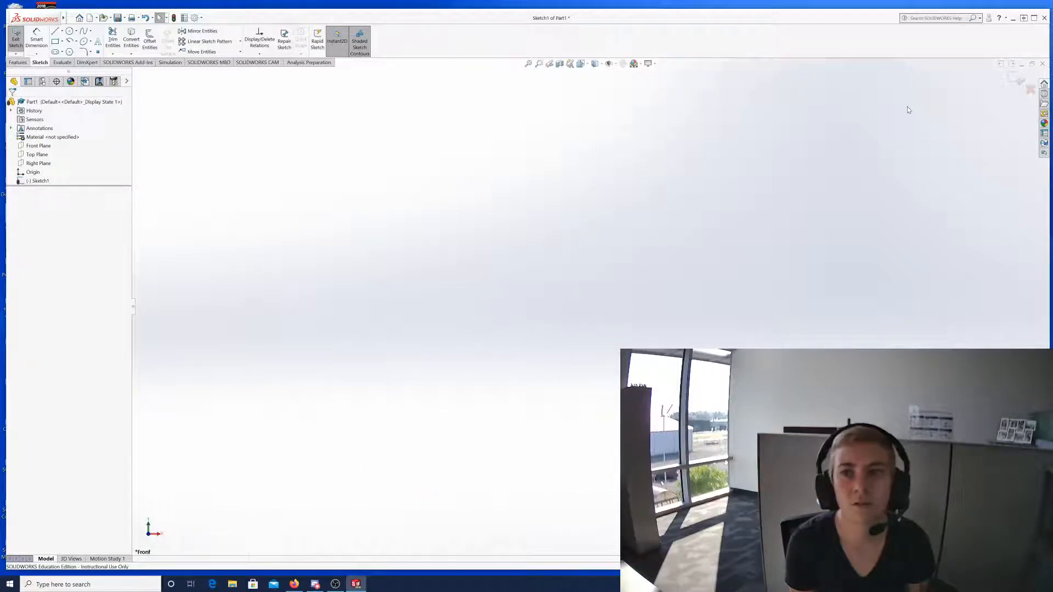
scroll(907, 110, "up", 5)
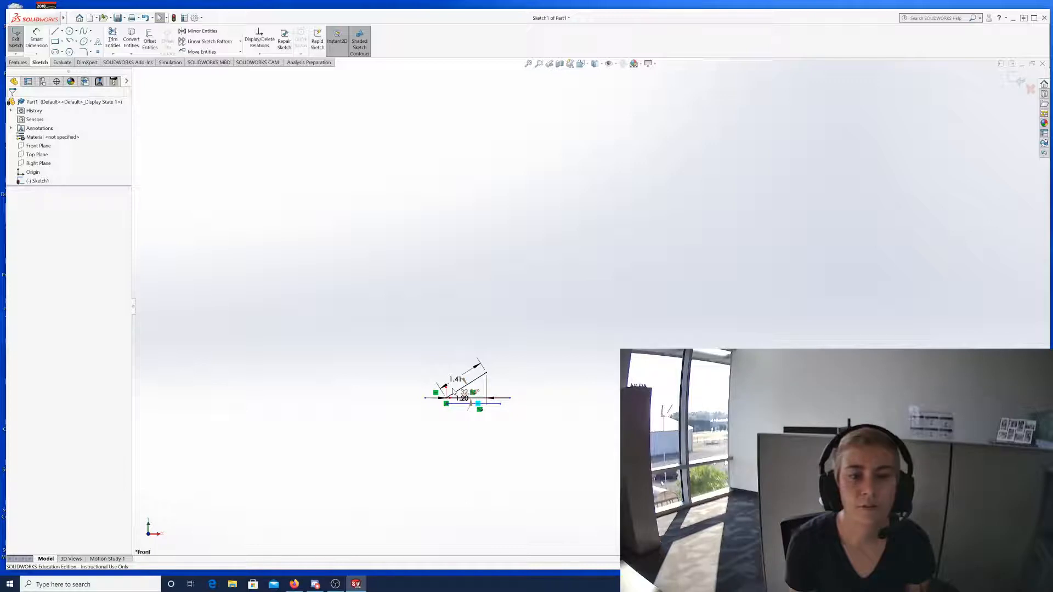
scroll(451, 384, "down", 6)
scroll(449, 380, "up", 8)
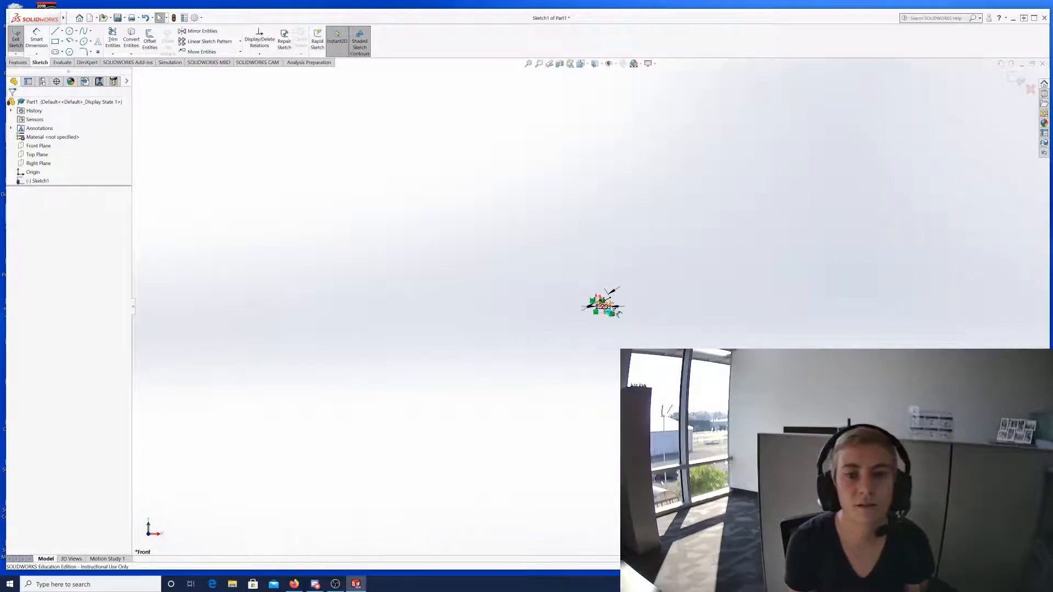
scroll(600, 312, "down", 6)
scroll(601, 312, "down", 5)
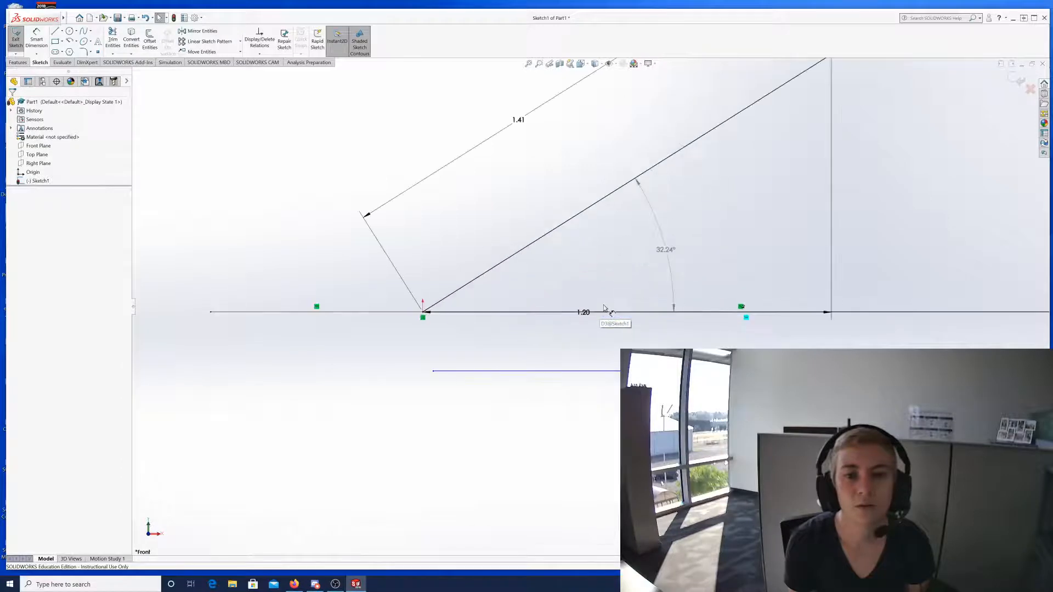
scroll(603, 309, "up", 8)
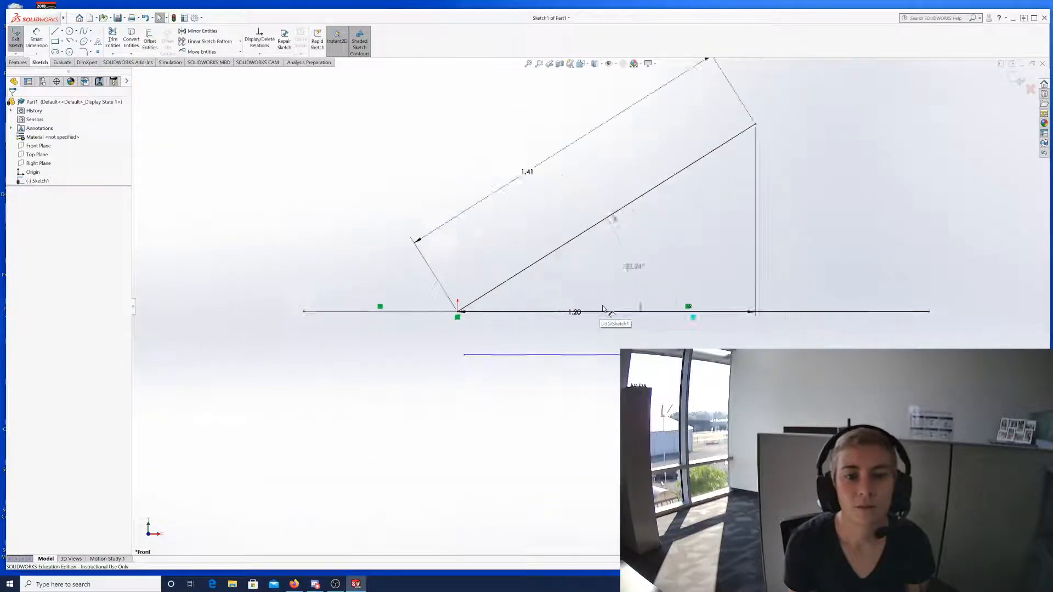
scroll(522, 284, "down", 6)
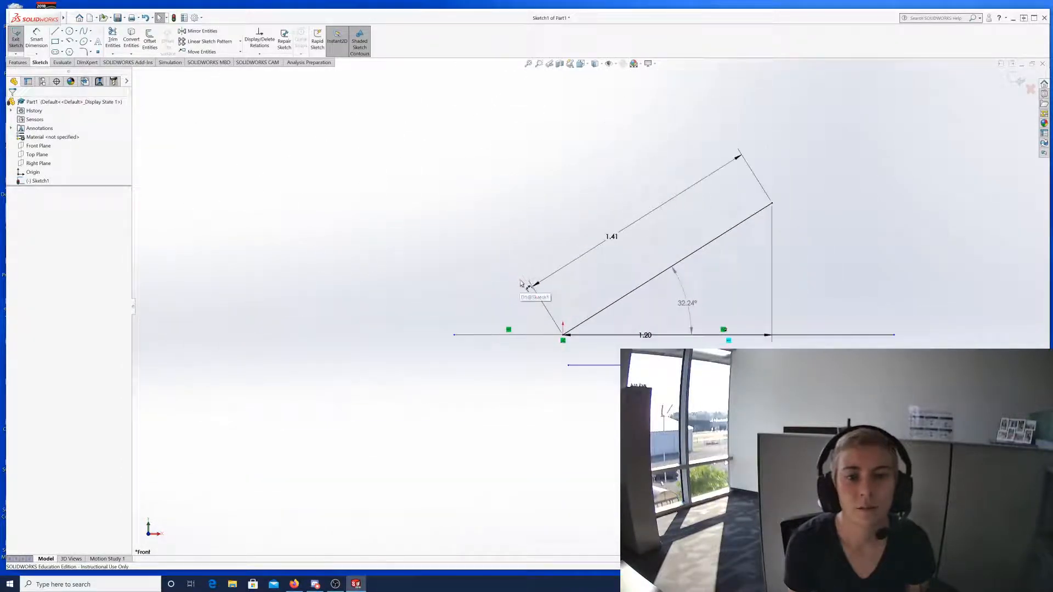
scroll(529, 286, "up", 10)
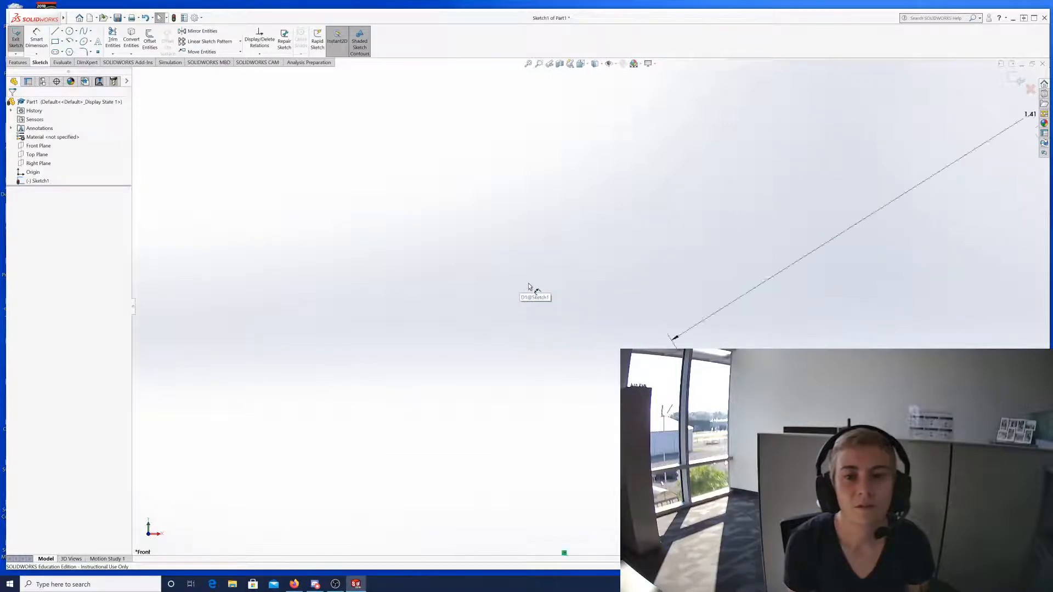
scroll(572, 305, "down", 10)
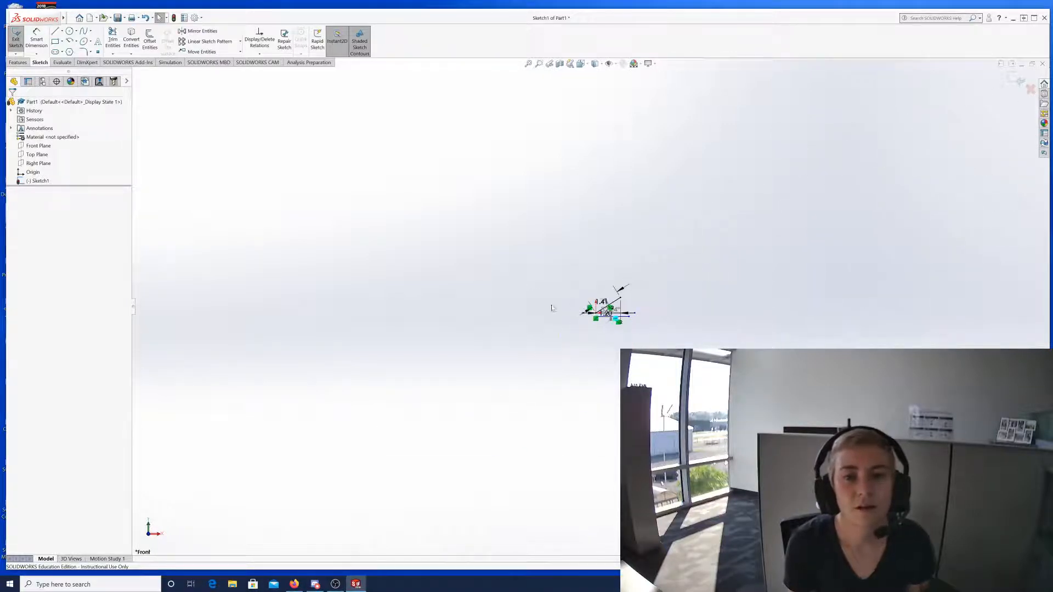
scroll(244, 321, "up", 6)
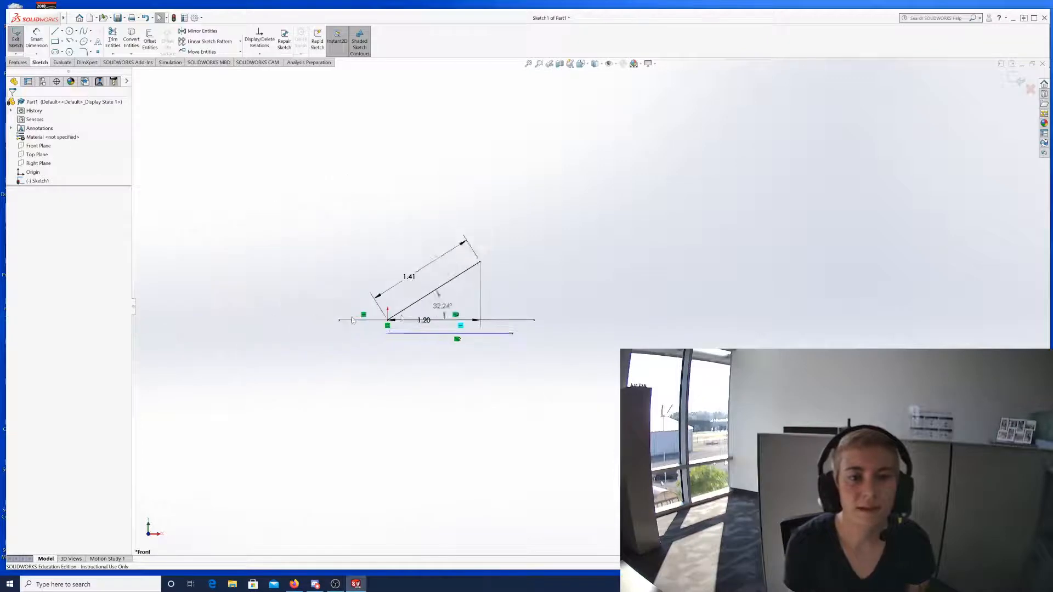
scroll(362, 319, "down", 4)
scroll(438, 313, "down", 5)
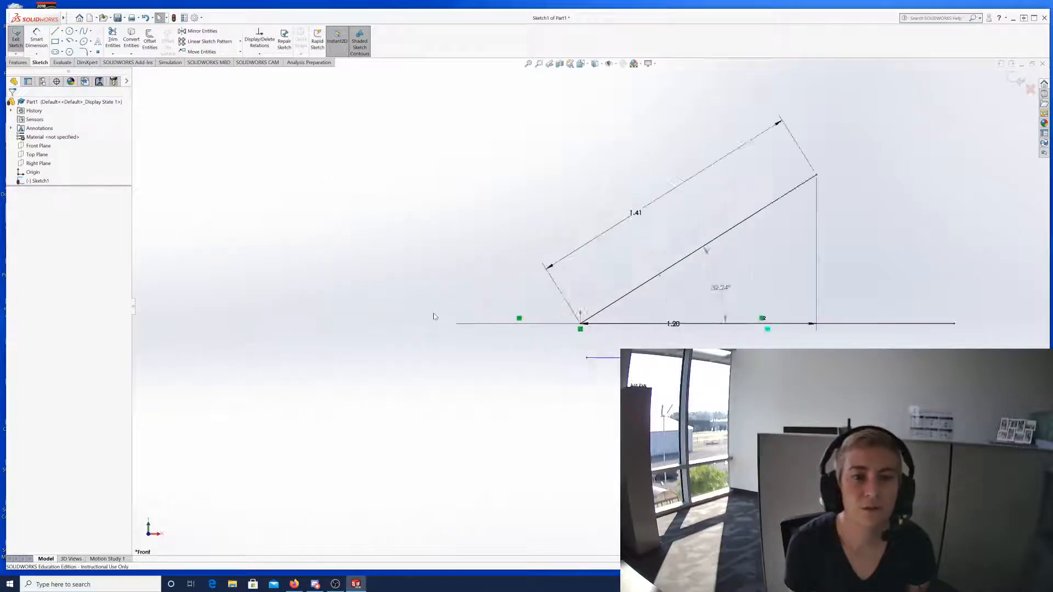
scroll(703, 308, "up", 5)
scroll(754, 206, "up", 3)
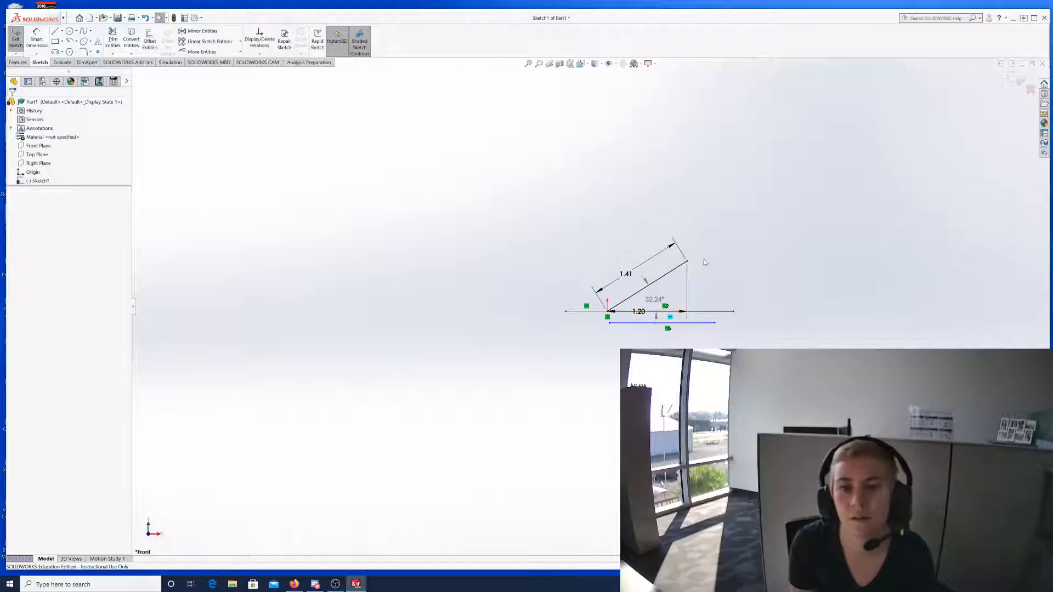
scroll(690, 269, "down", 6)
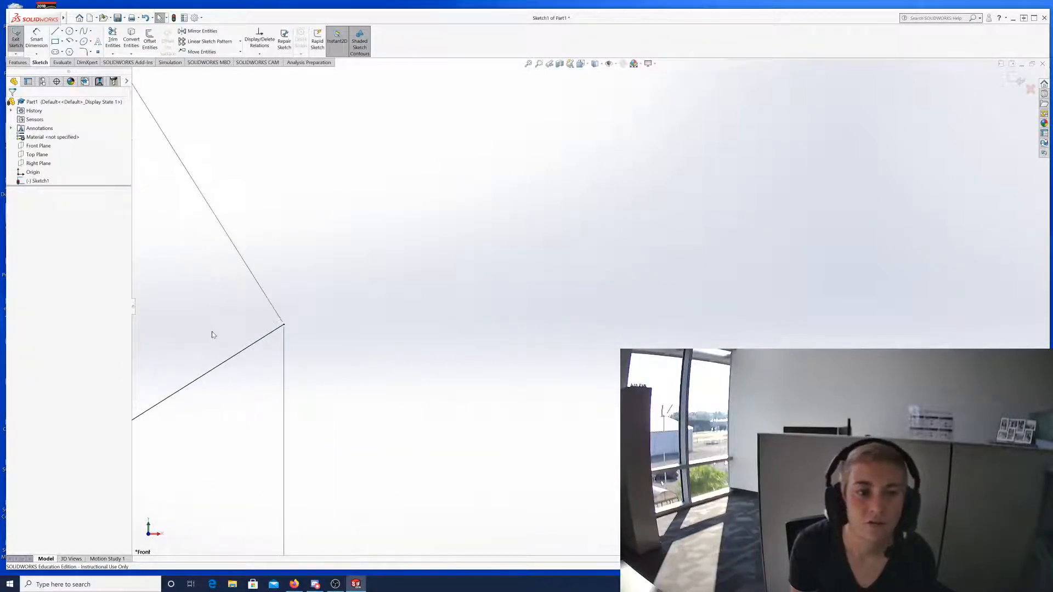
scroll(316, 338, "down", 4)
scroll(314, 332, "down", 4)
scroll(323, 331, "up", 8)
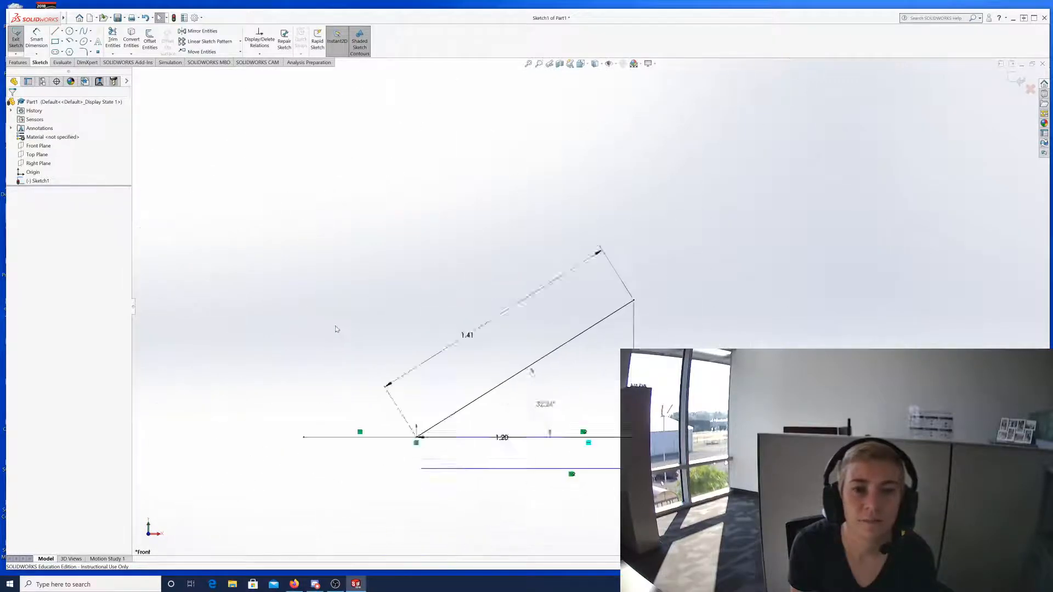
scroll(572, 376, "down", 2)
scroll(603, 381, "down", 3)
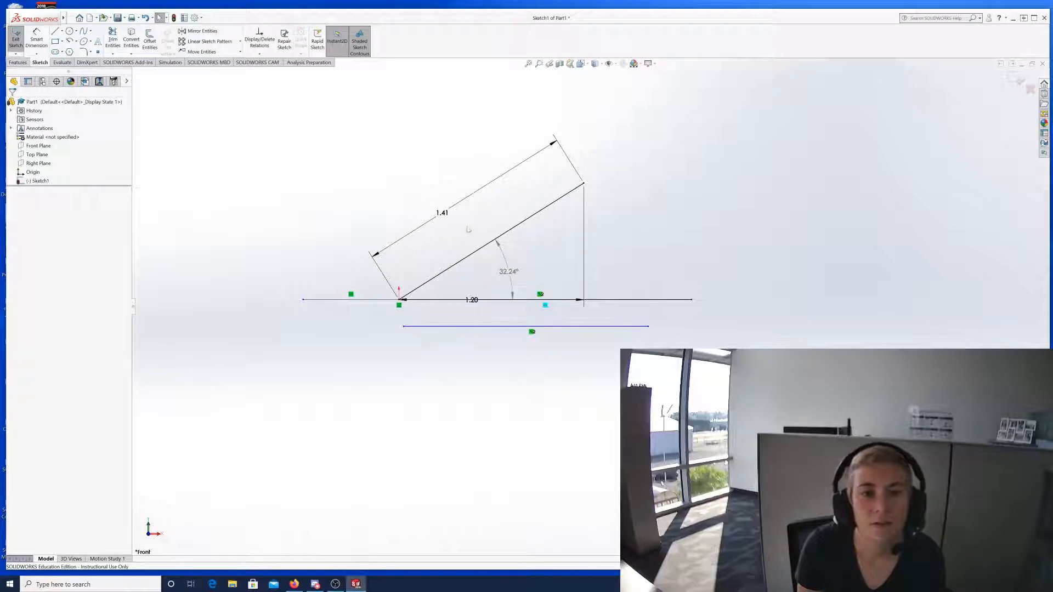
Orbit the sketch, then snap it back to the Front view with the View Selector.
mouse_move(454, 237)
middle_mouse_down()
mouse_move(526, 233)
mouse_move(431, 245)
mouse_move(512, 266)
mouse_move(435, 268)
mouse_move(559, 287)
mouse_move(642, 282)
mouse_move(454, 292)
middle_mouse_up()
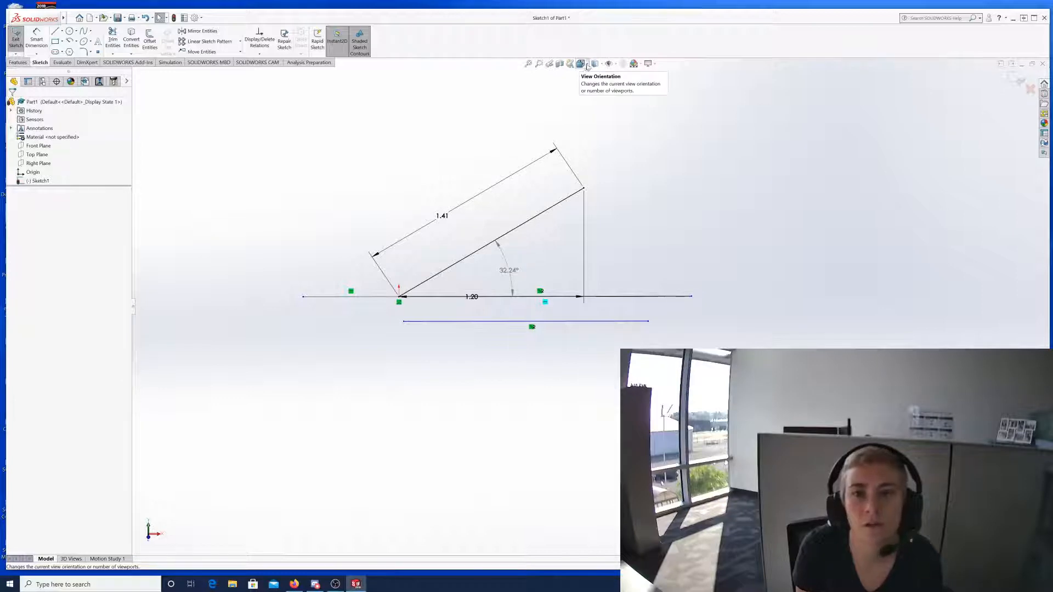
left_click(590, 65)
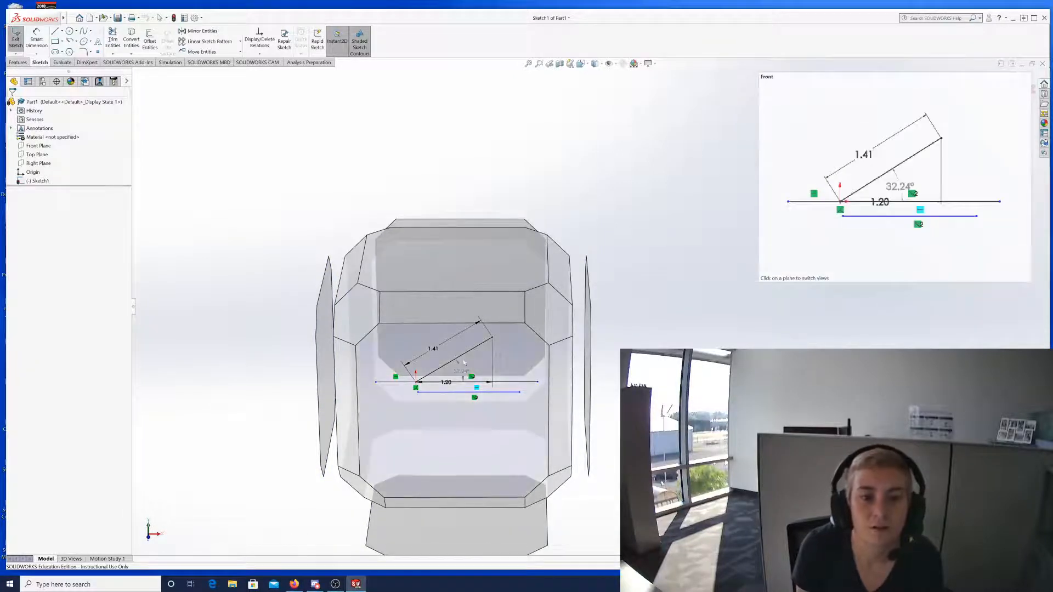
left_click(446, 425)
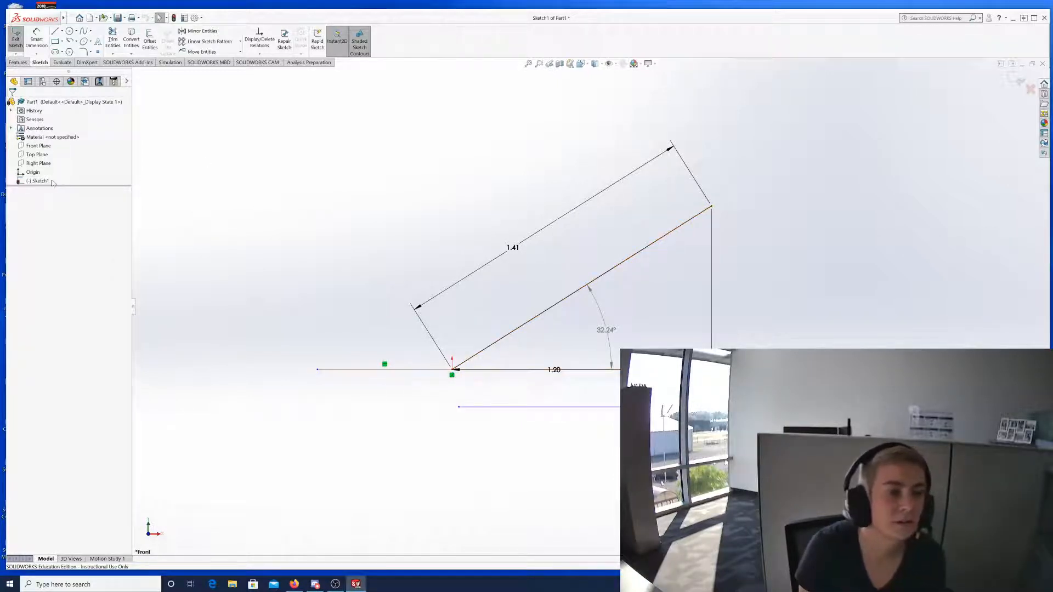
right_click(39, 183)
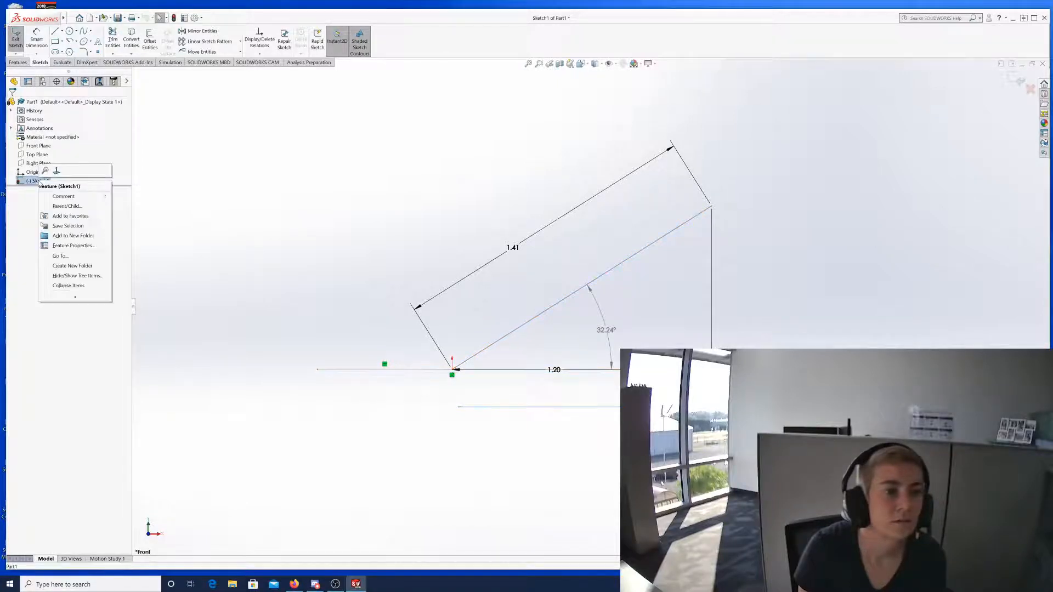
left_click(33, 182)
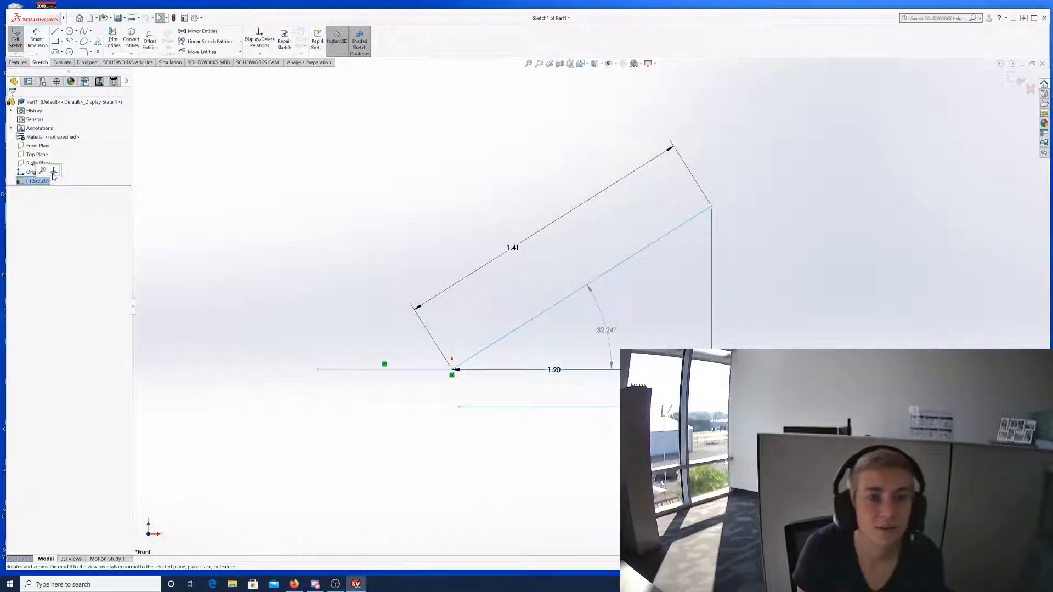
left_click(54, 172)
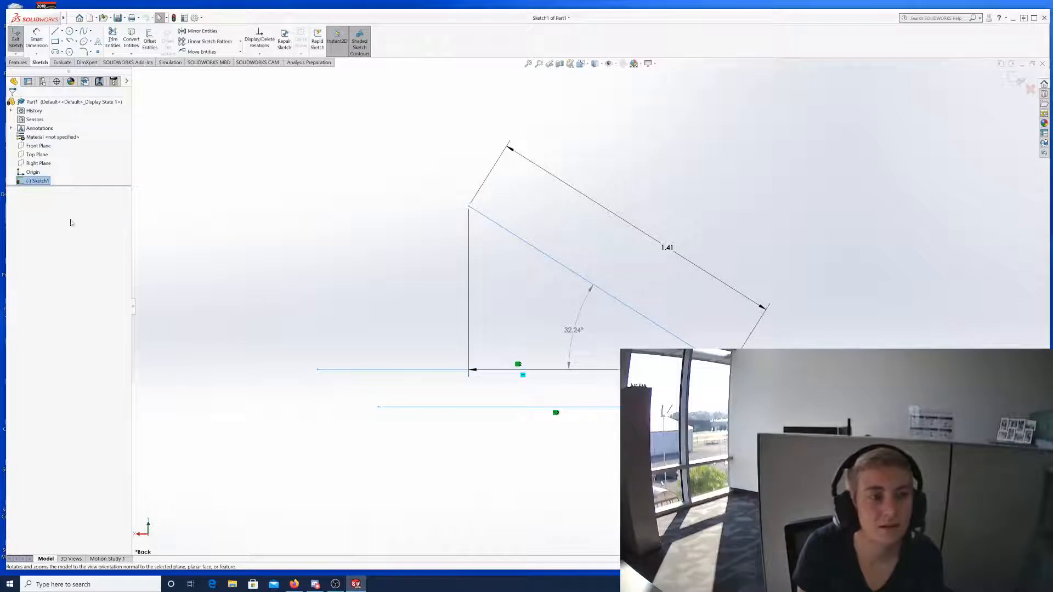
left_click(43, 180)
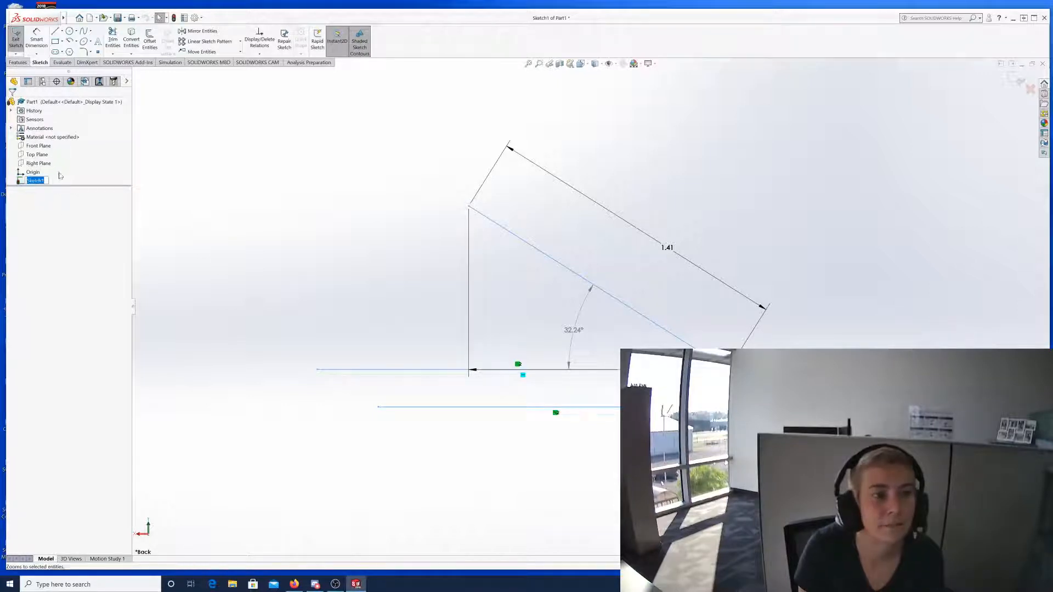
left_click(18, 183)
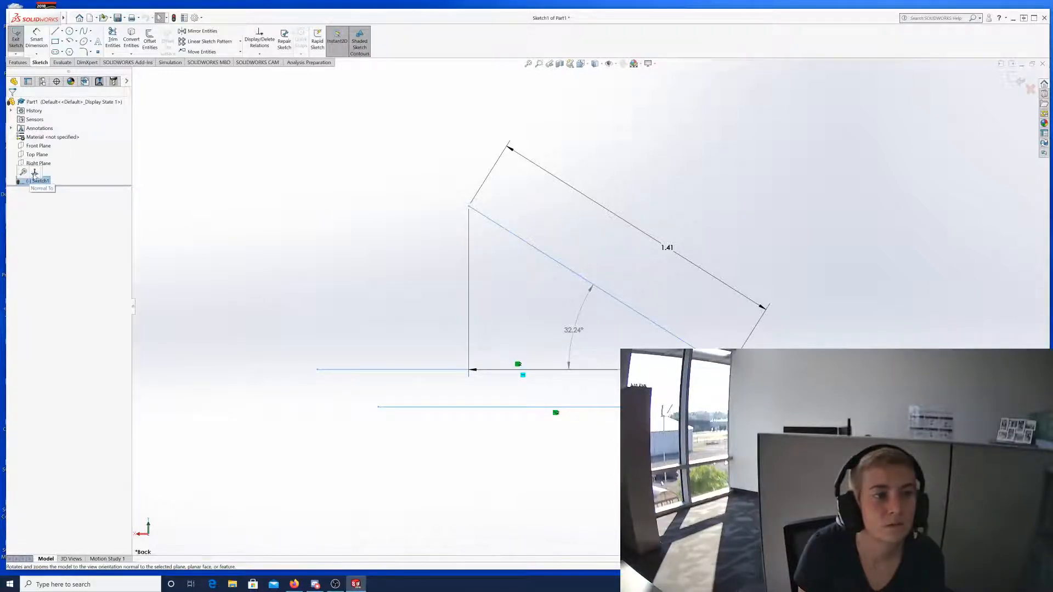
left_click(35, 174)
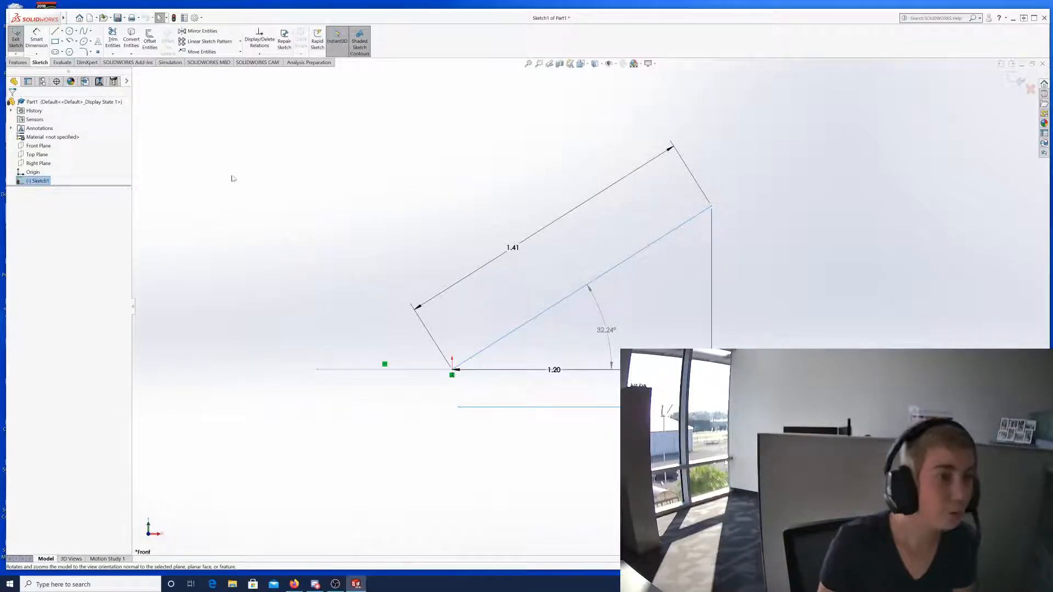
Check the canvas shortcut menu, then open the Insert menu from the menu bar.
right_click(251, 147)
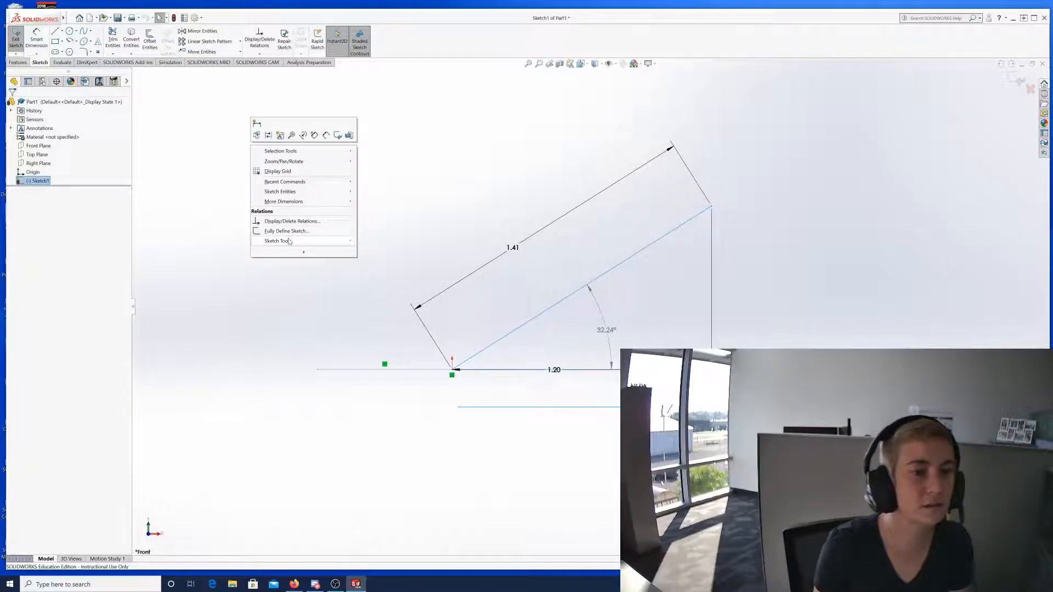
mouse_move(290, 242)
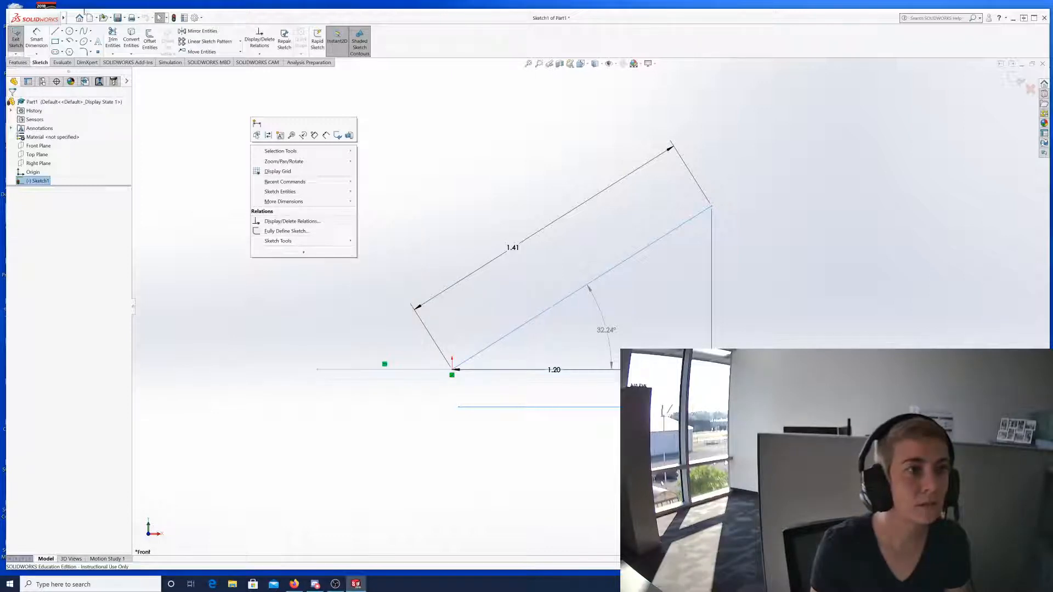
mouse_move(63, 18)
left_click(111, 18)
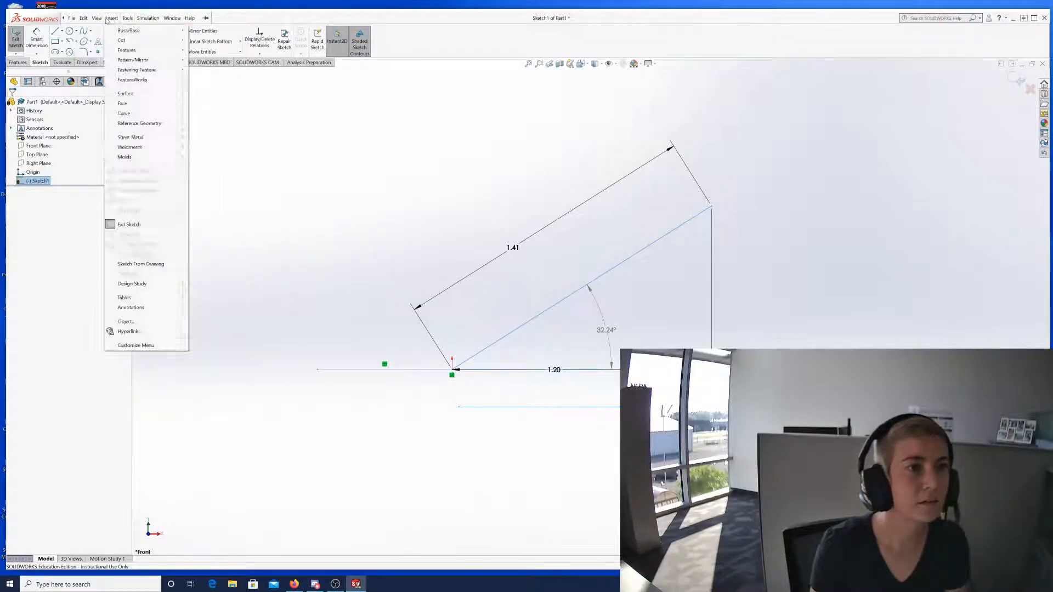
left_click(111, 18)
left_click(111, 18)
Open Tools > Customize, browse the Toolbars list, and cancel without changes.
mouse_move(127, 18)
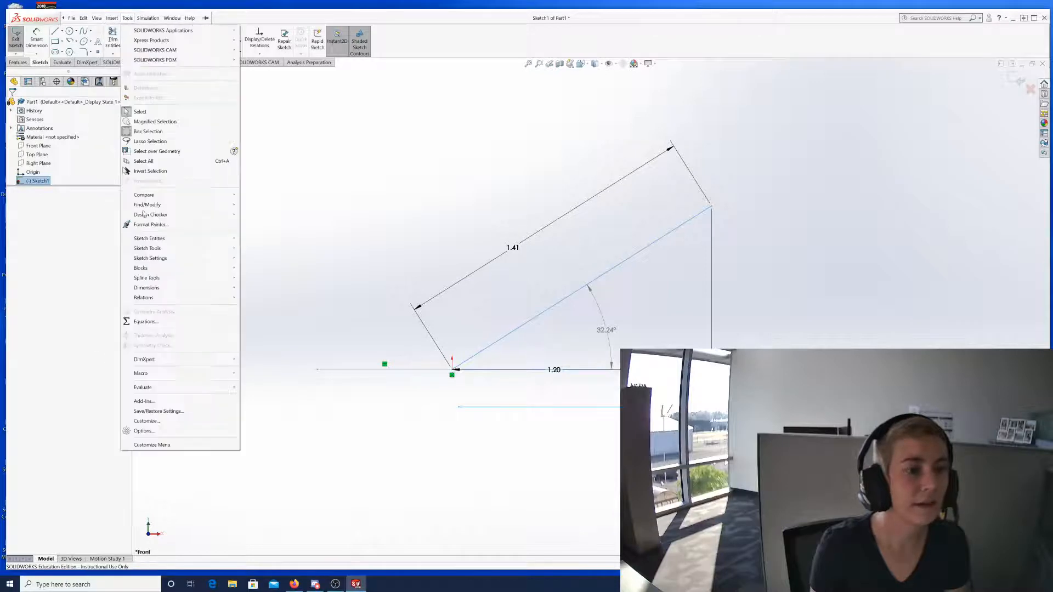
left_click(165, 421)
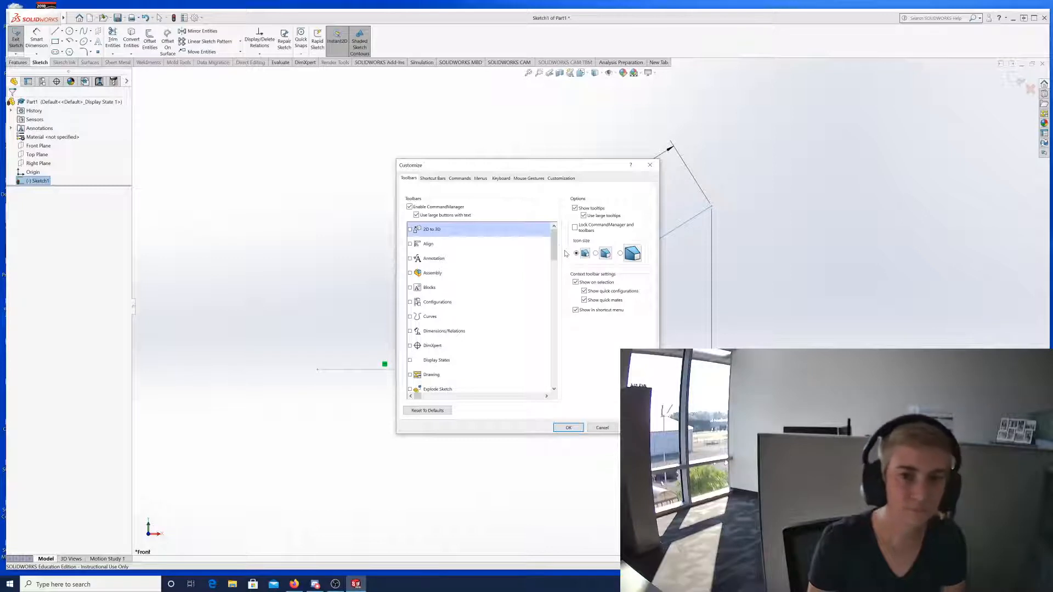
mouse_move(553, 246)
left_mouse_down()
mouse_move(562, 375)
mouse_move(540, 237)
left_mouse_up()
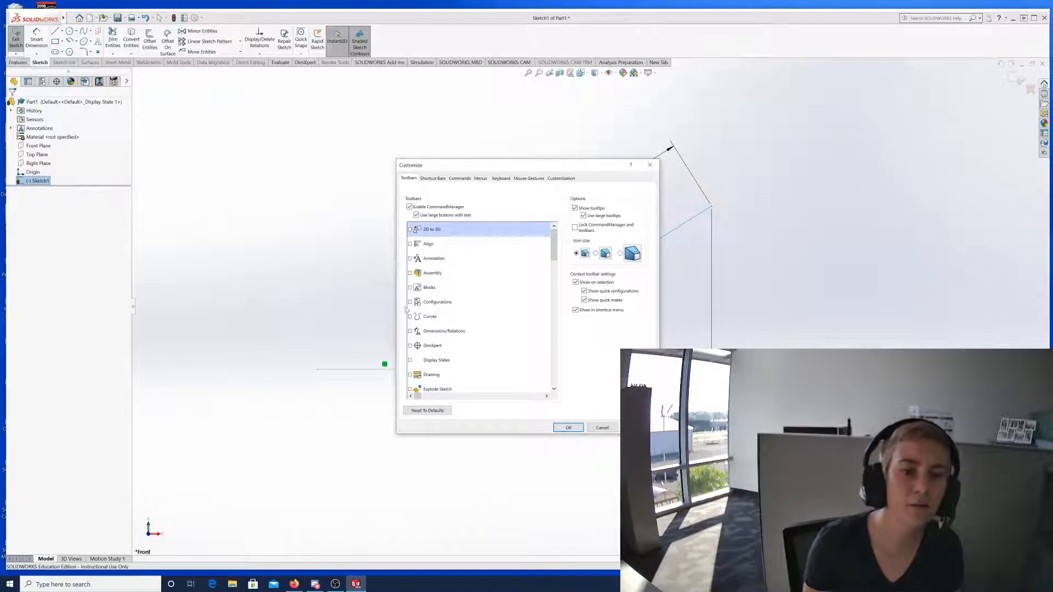
scroll(459, 274, "down", 12)
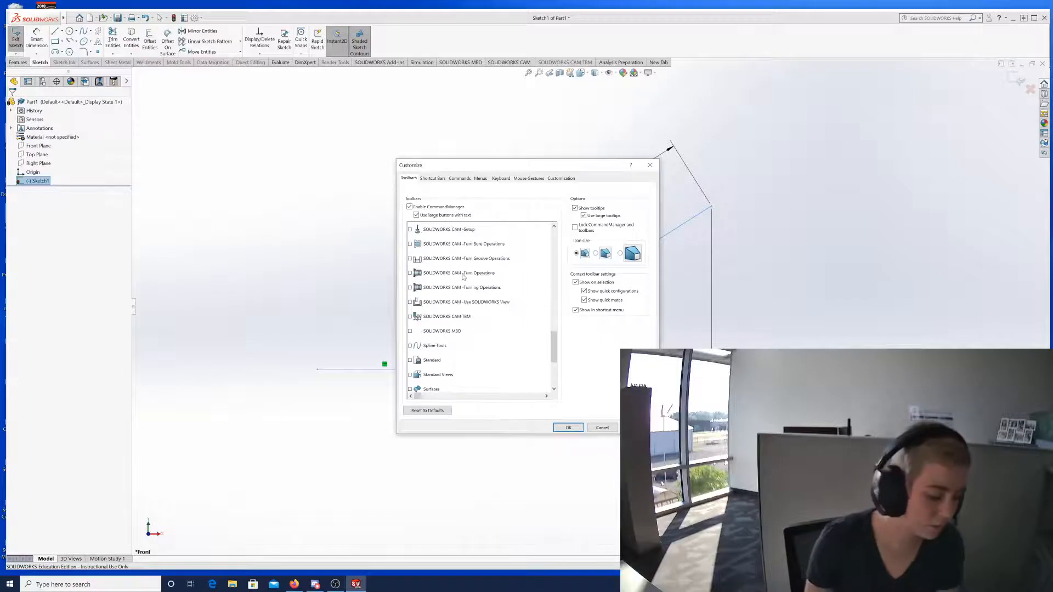
scroll(470, 310, "up", 4)
scroll(470, 309, "up", 8)
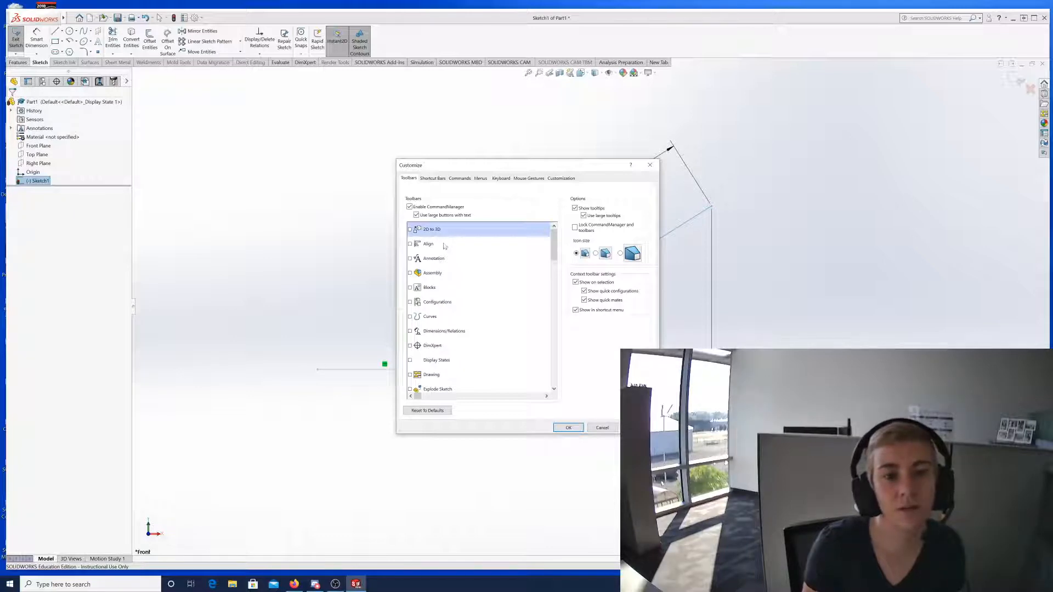
scroll(476, 386, "down", 1)
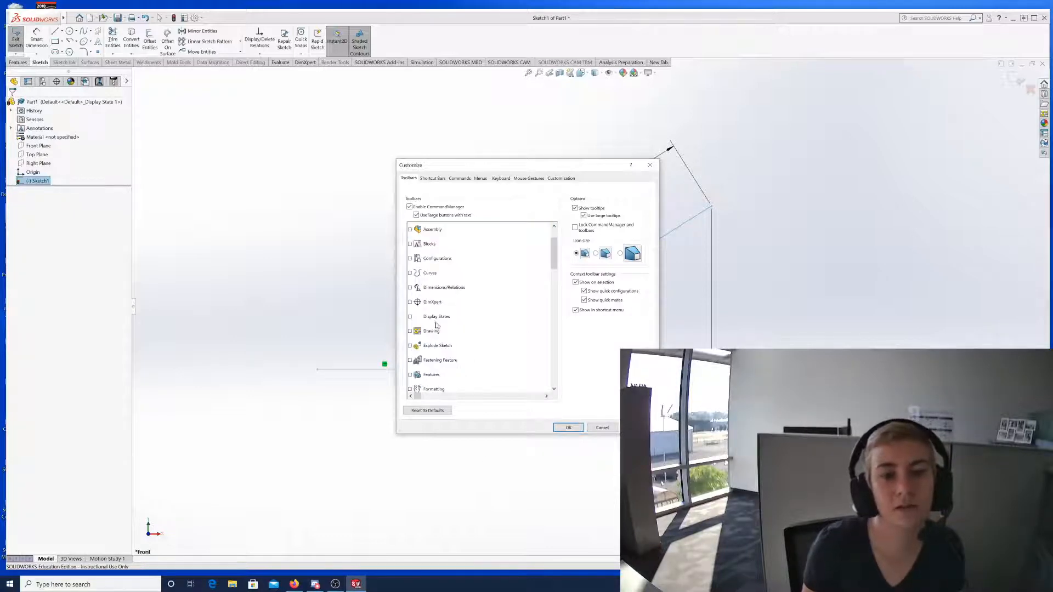
left_click(602, 427)
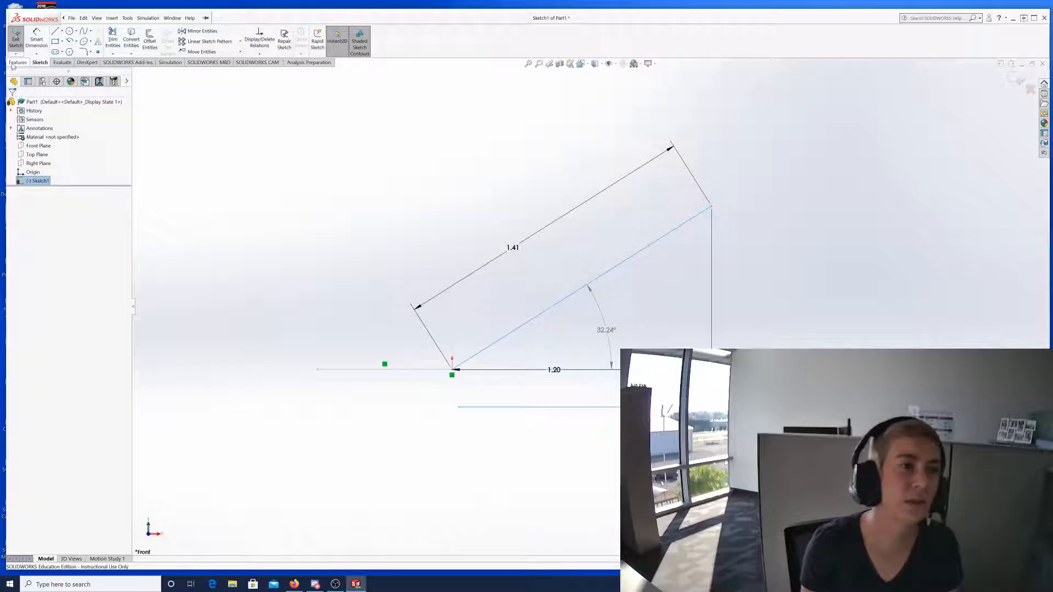
Glance at the Features tab, return to the Sketch tab, and open the File menu.
left_click(17, 63)
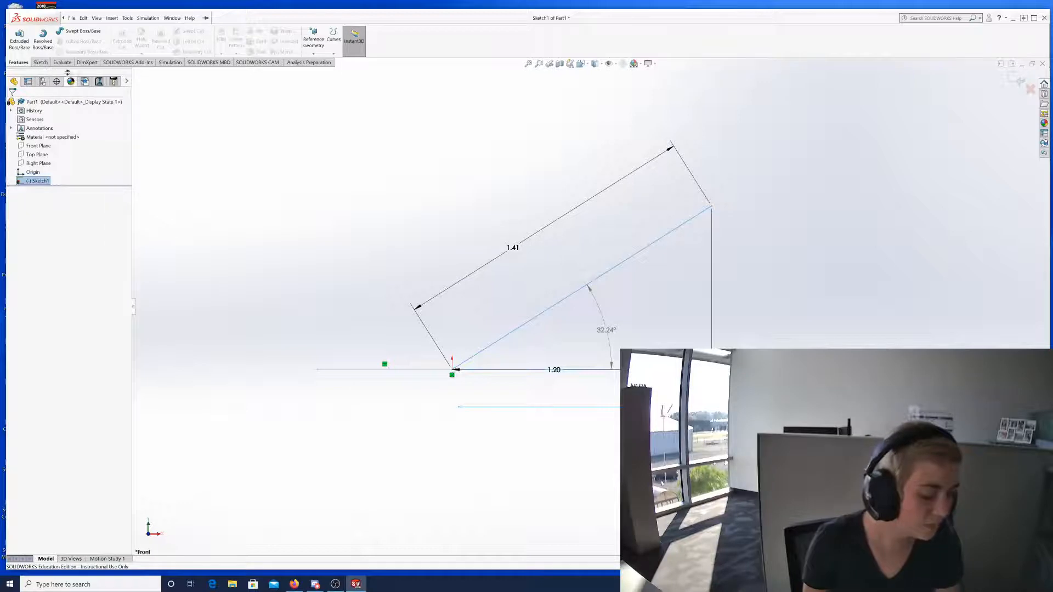
left_click(41, 62)
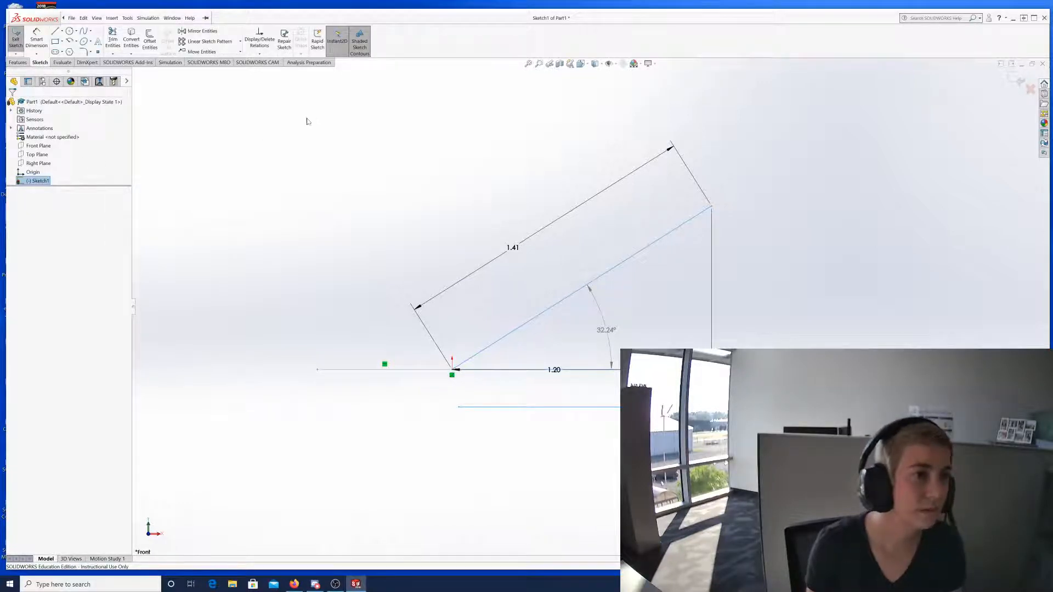
left_click(70, 18)
mouse_move(86, 19)
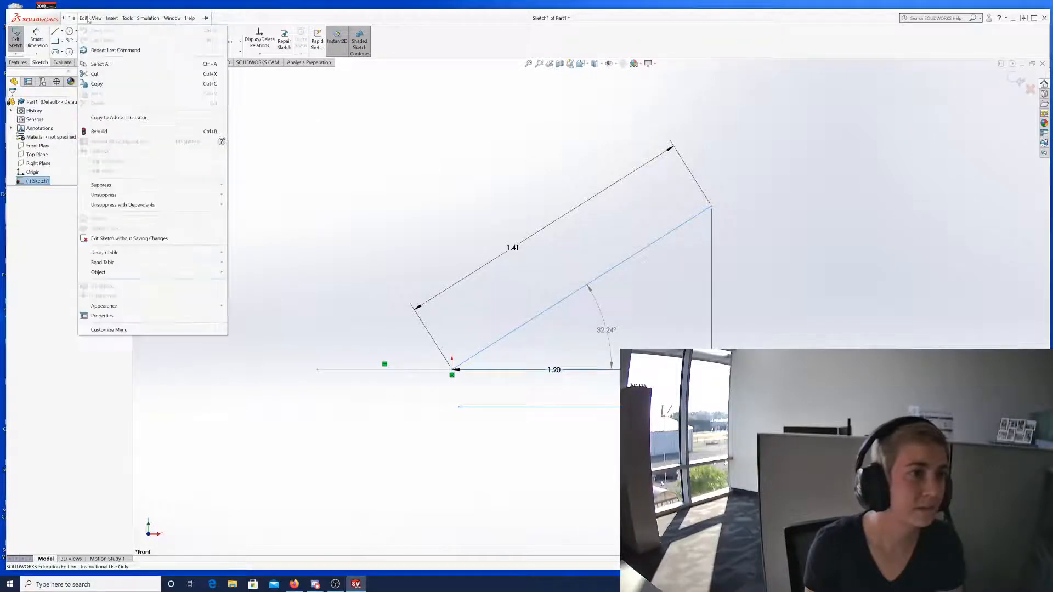
mouse_move(127, 18)
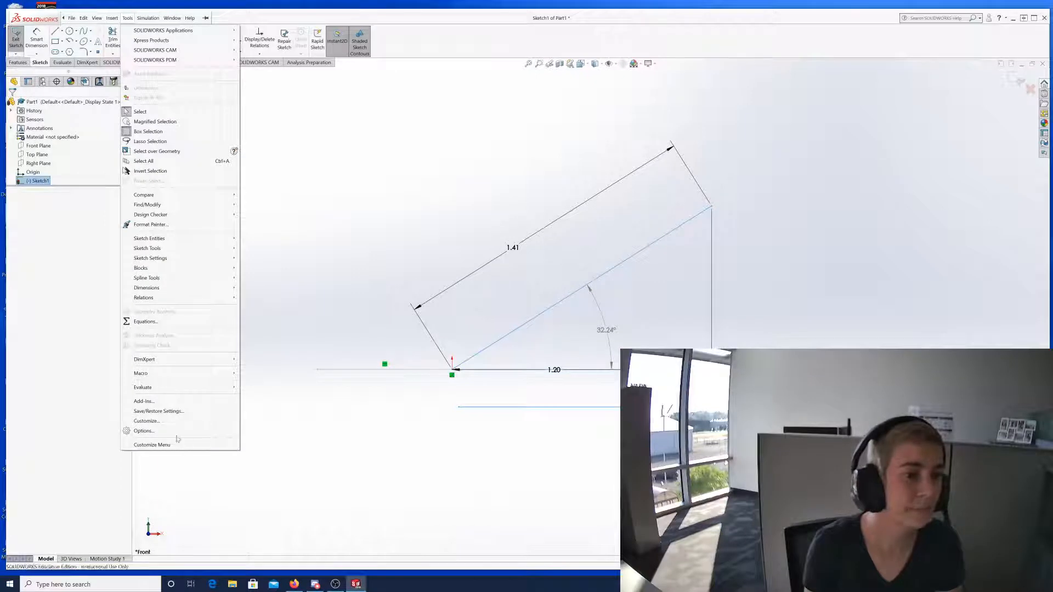
Open Tools > Customize and scroll through the Toolbars list.
left_click(205, 421)
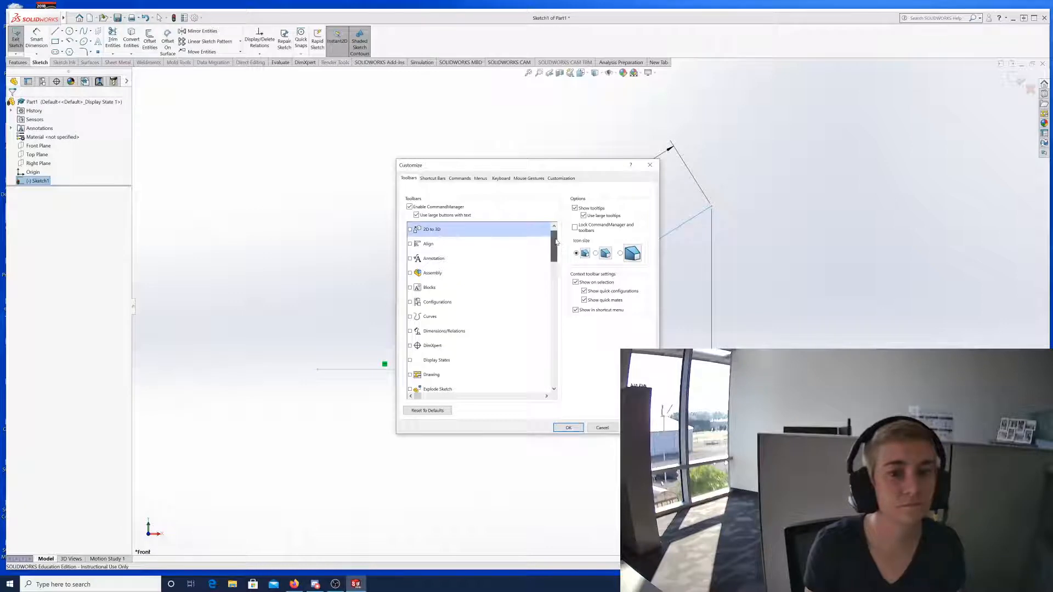
mouse_move(554, 238)
left_mouse_down()
mouse_move(569, 376)
mouse_move(545, 227)
left_mouse_up()
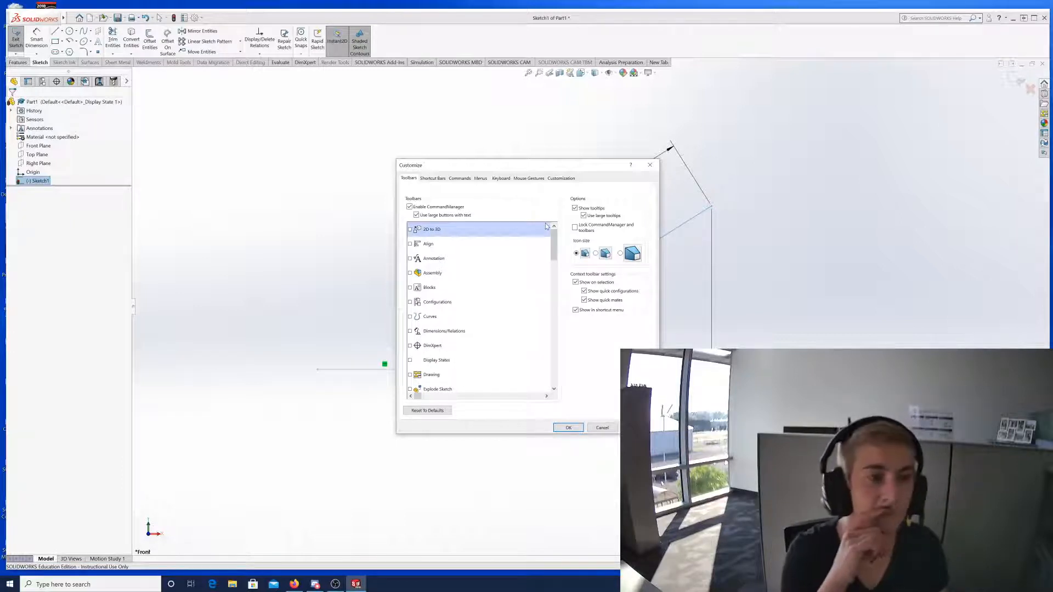
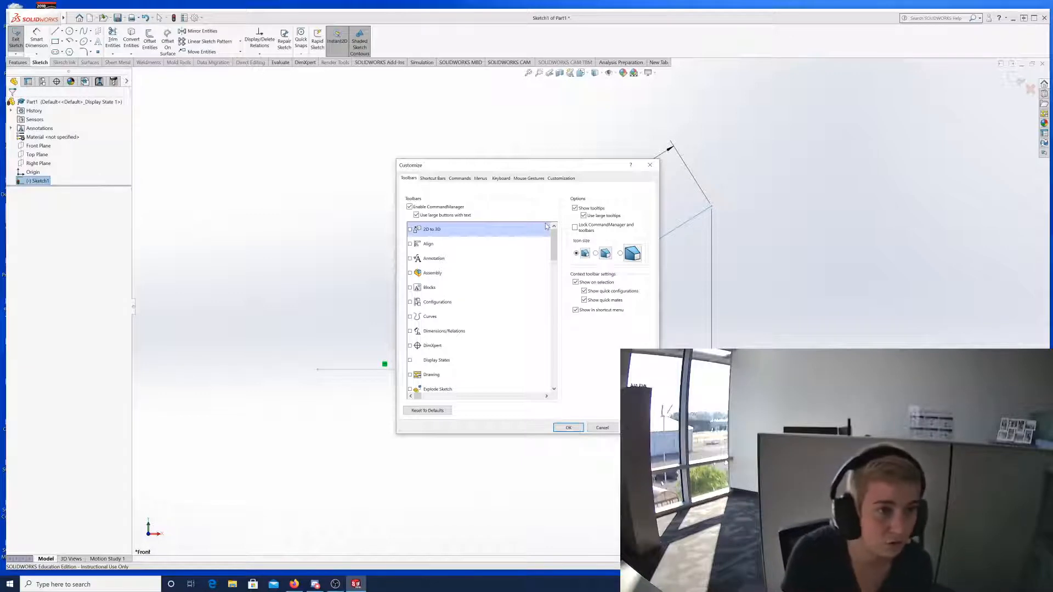
Cancel the Customize dialog without changing any toolbars and return to the sketch.
left_click(607, 427)
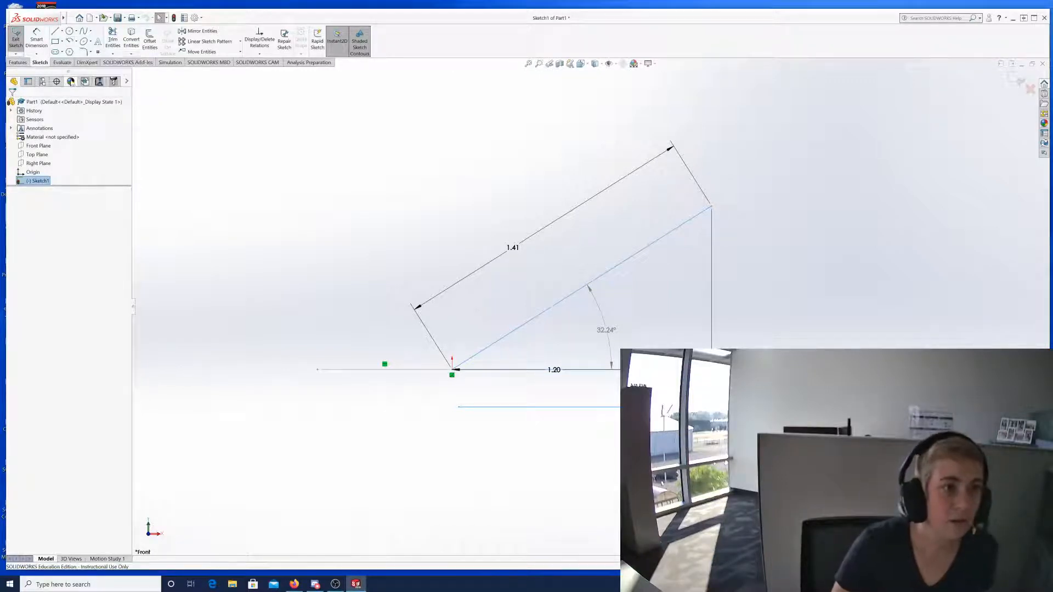
Browse the Relations and Rectangle flyouts, clear the selection, then start Sketch Fillet.
left_click(260, 55)
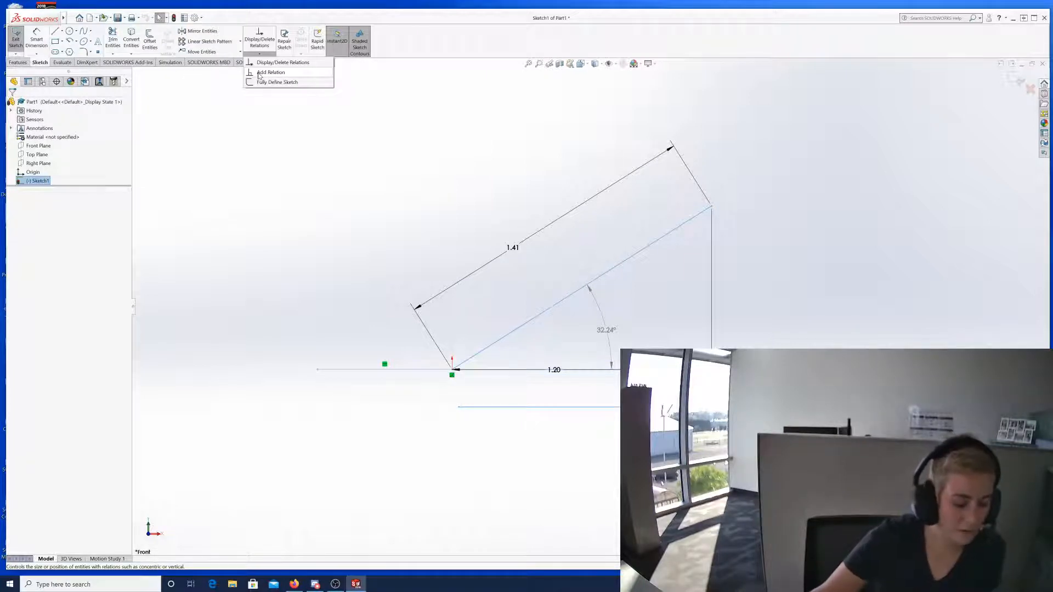
left_click(62, 41)
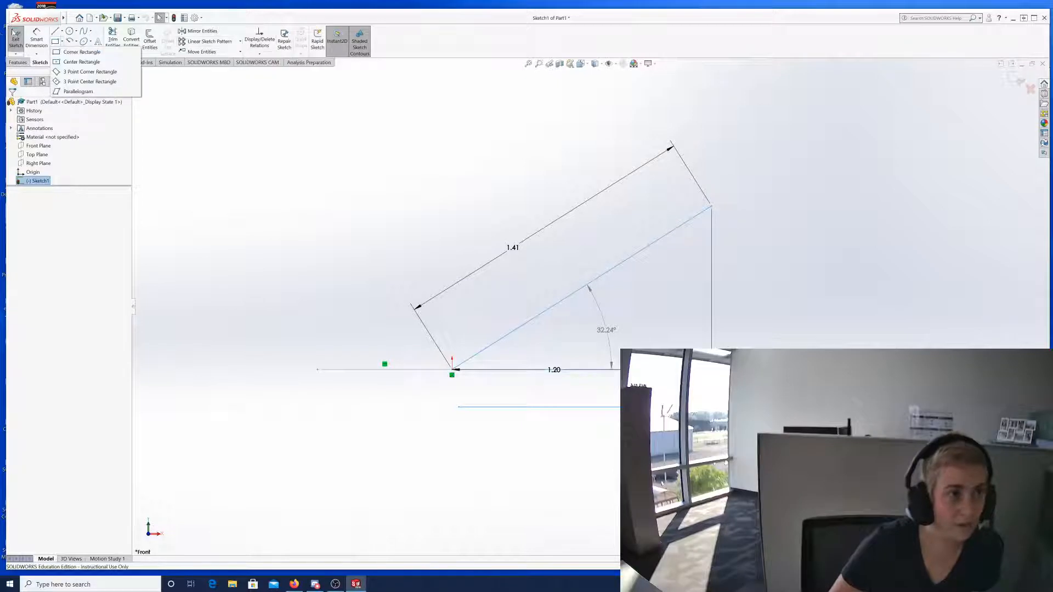
mouse_move(32, 40)
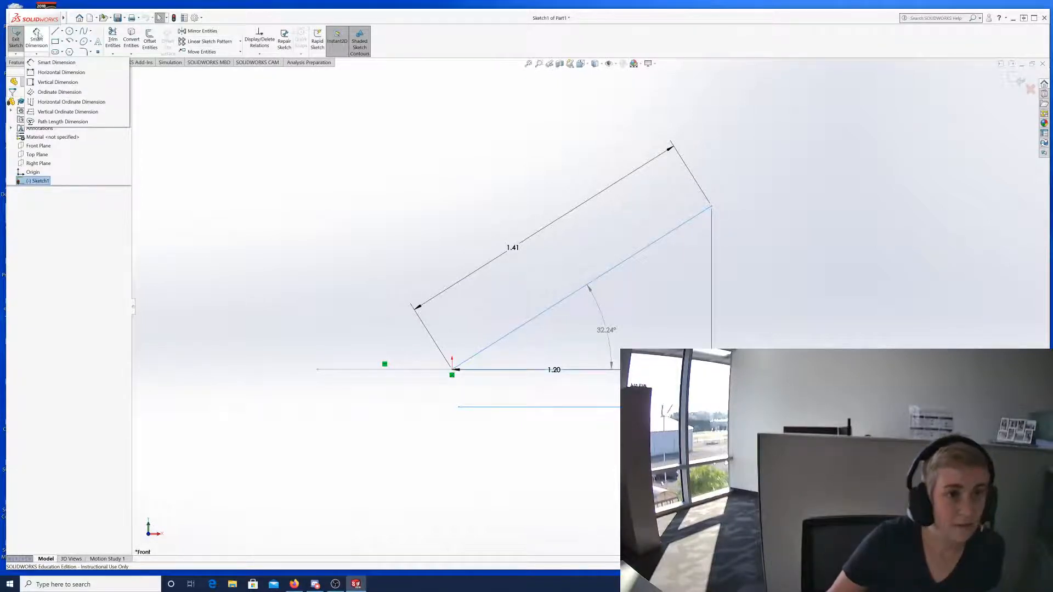
left_click(177, 200)
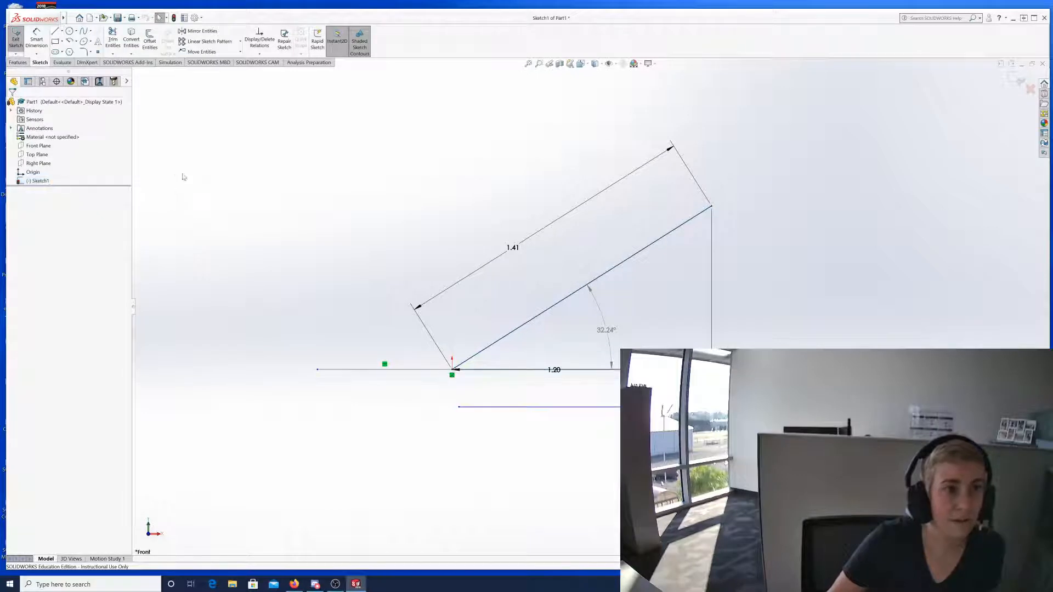
left_click(91, 52)
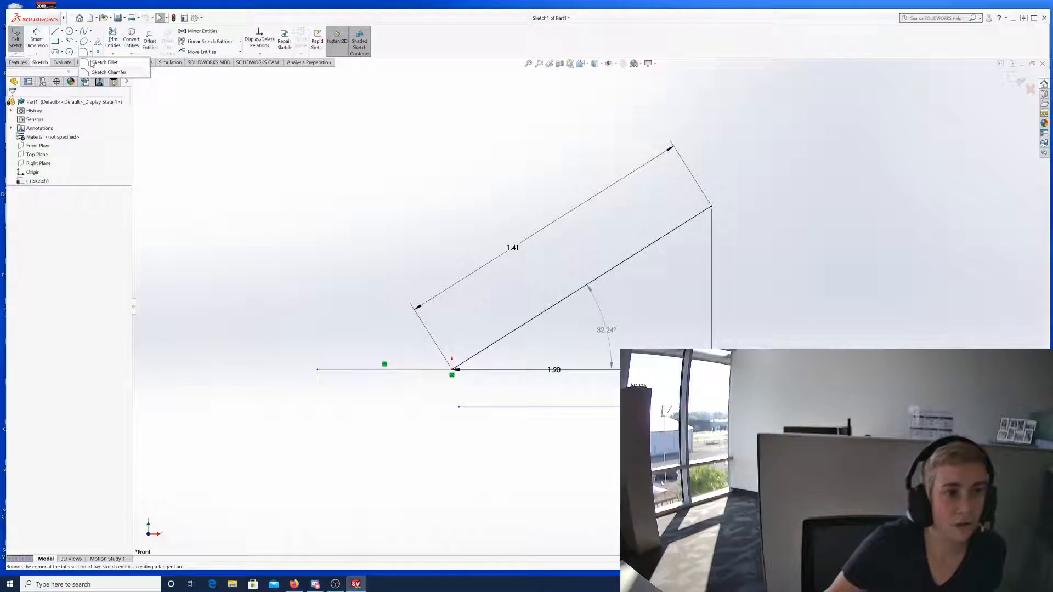
left_click(91, 51)
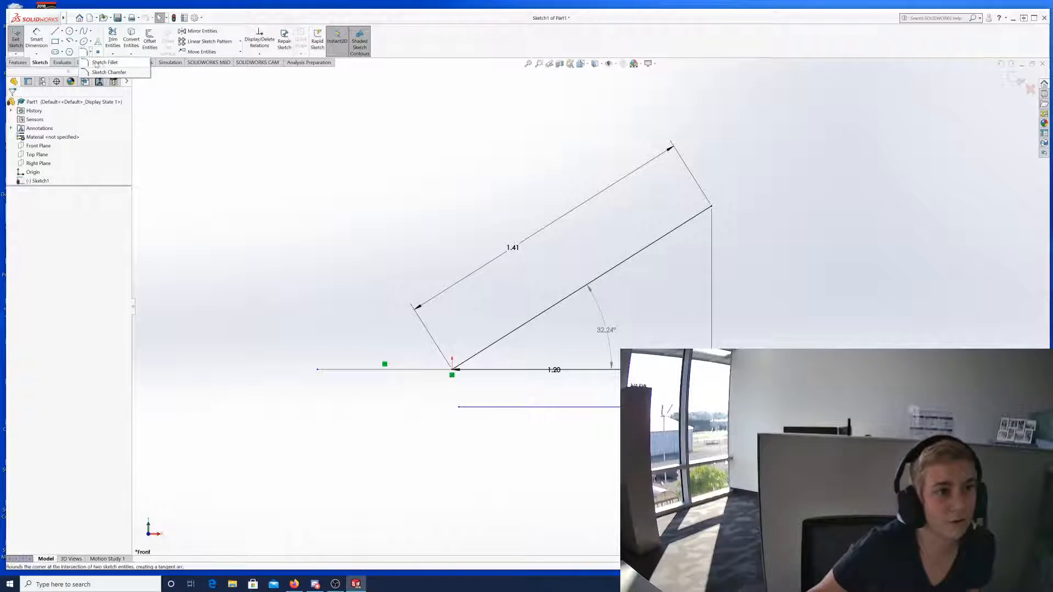
left_click(101, 65)
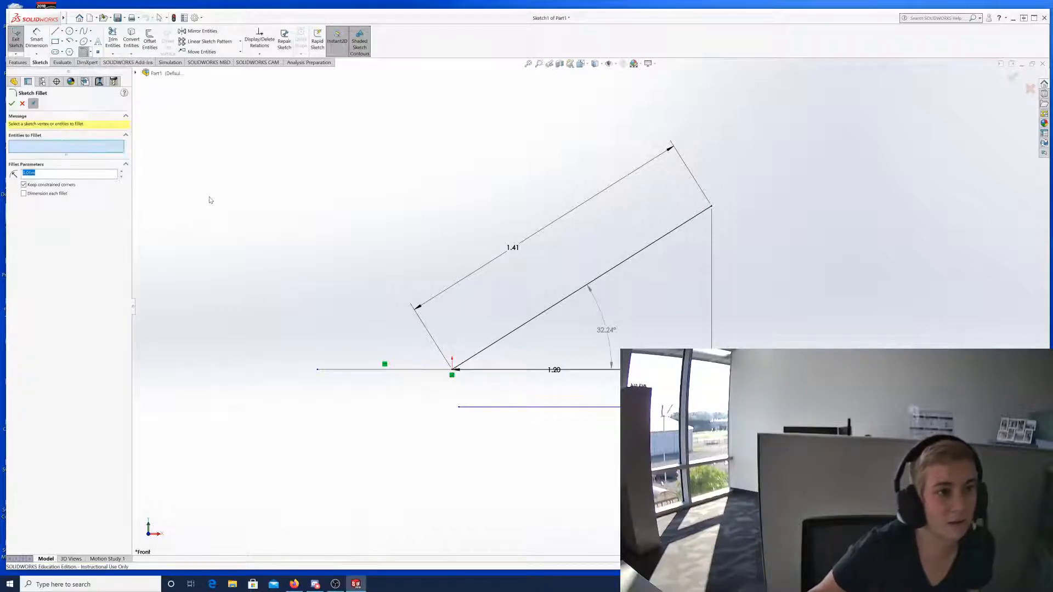
Cancel Sketch Fillet and draw a corner rectangle above the angled lines.
left_click(99, 148)
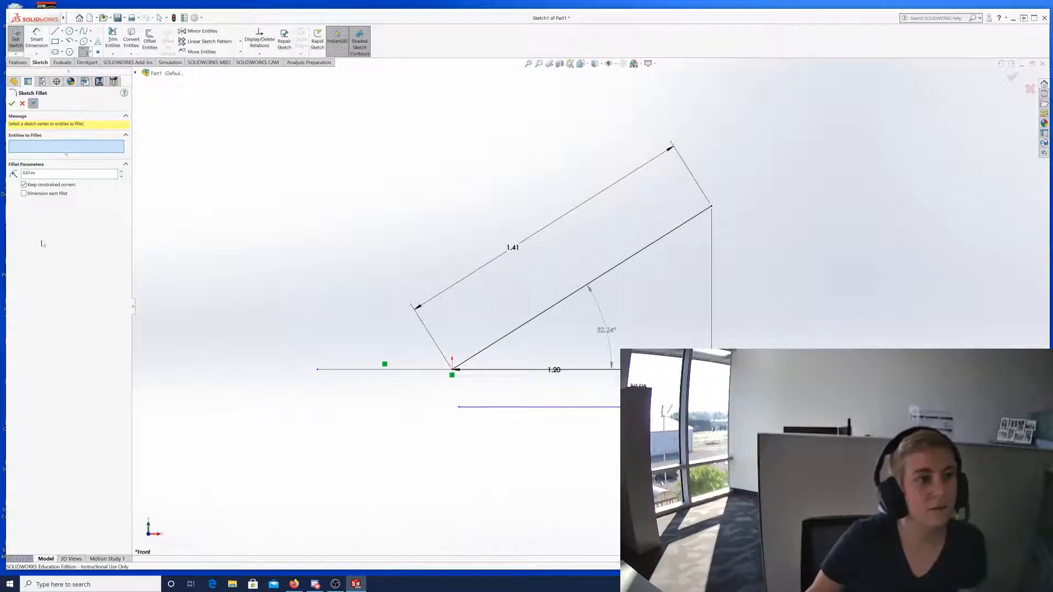
left_click(23, 104)
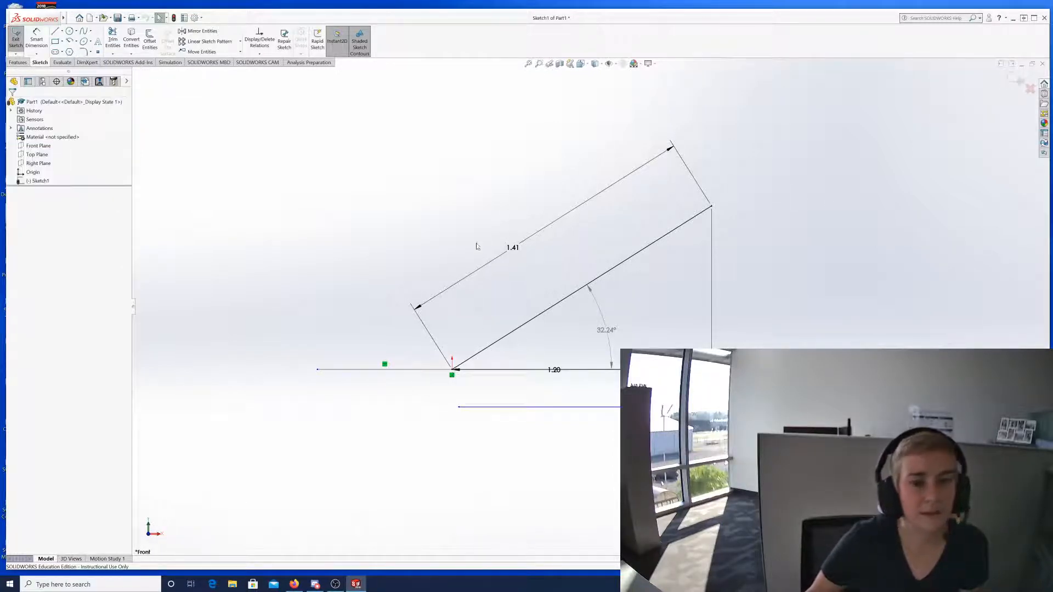
left_click(54, 41)
left_click(338, 136)
left_click(481, 191)
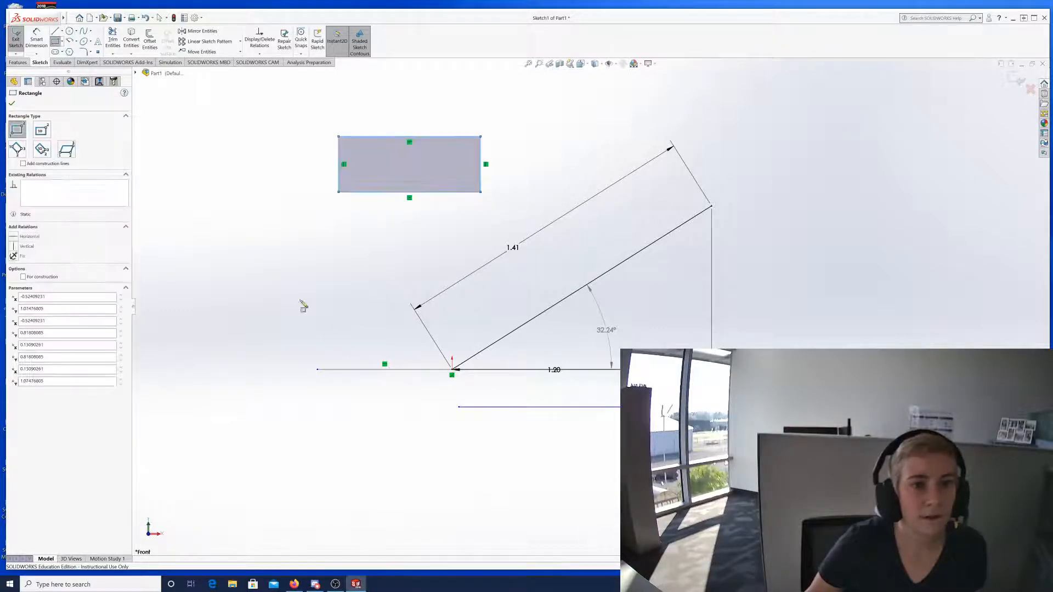
Fillet the rectangle's top-right corner, between its top and right edges, with radius 0.01.
left_click(85, 52)
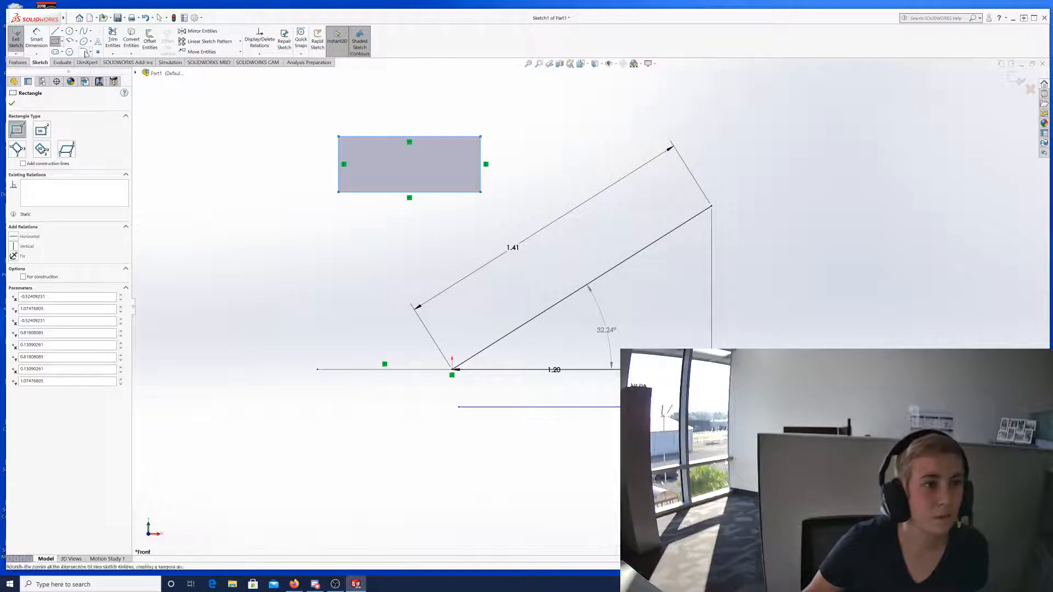
left_click(446, 138)
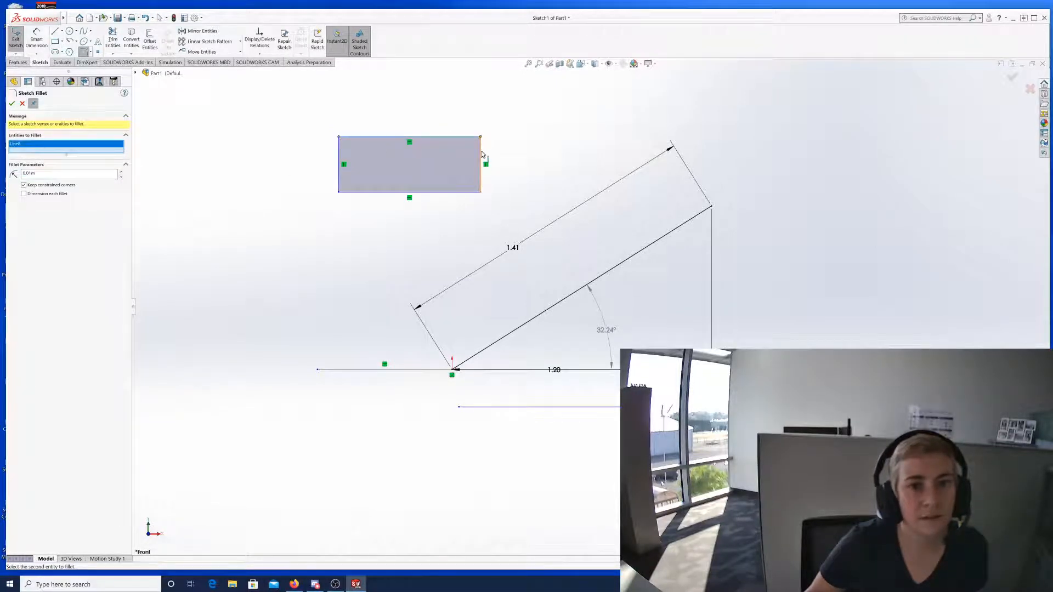
left_click(482, 155)
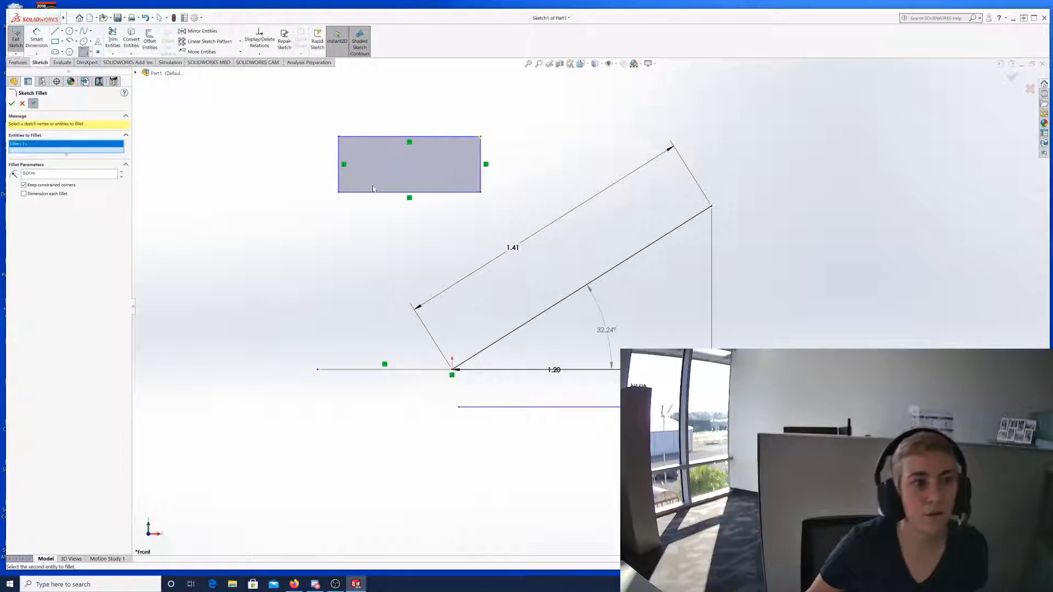
left_click(13, 105)
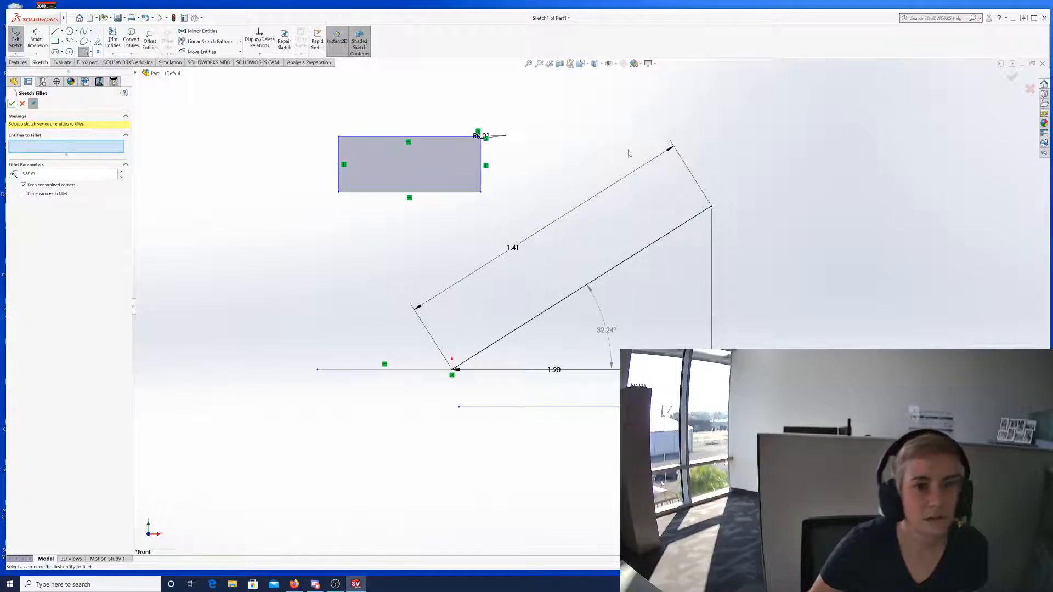
scroll(529, 167, "up", 5)
scroll(620, 271, "down", 8)
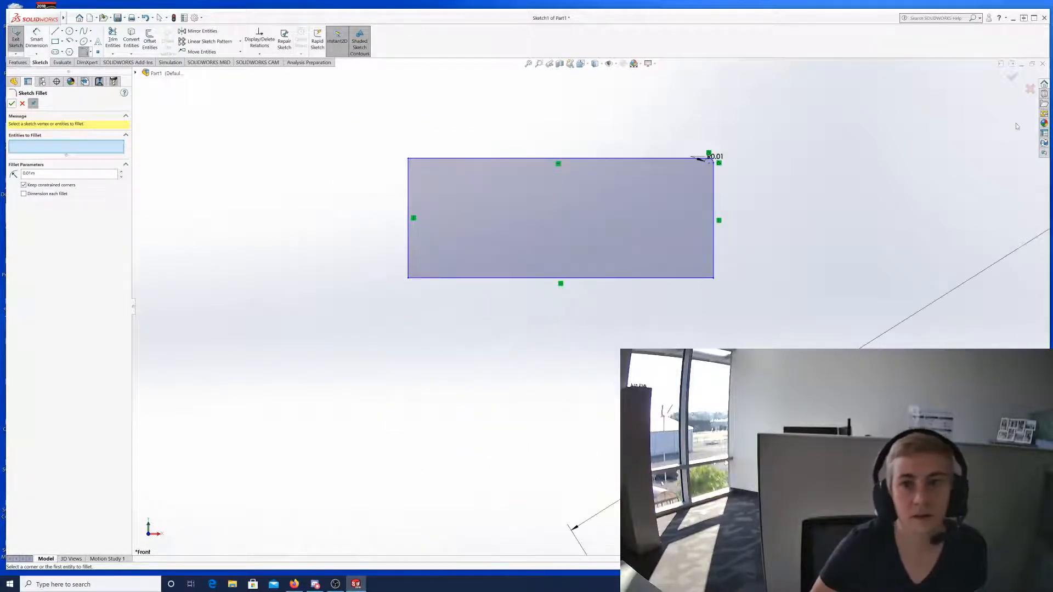
scroll(614, 132, "down", 6)
scroll(469, 176, "down", 2)
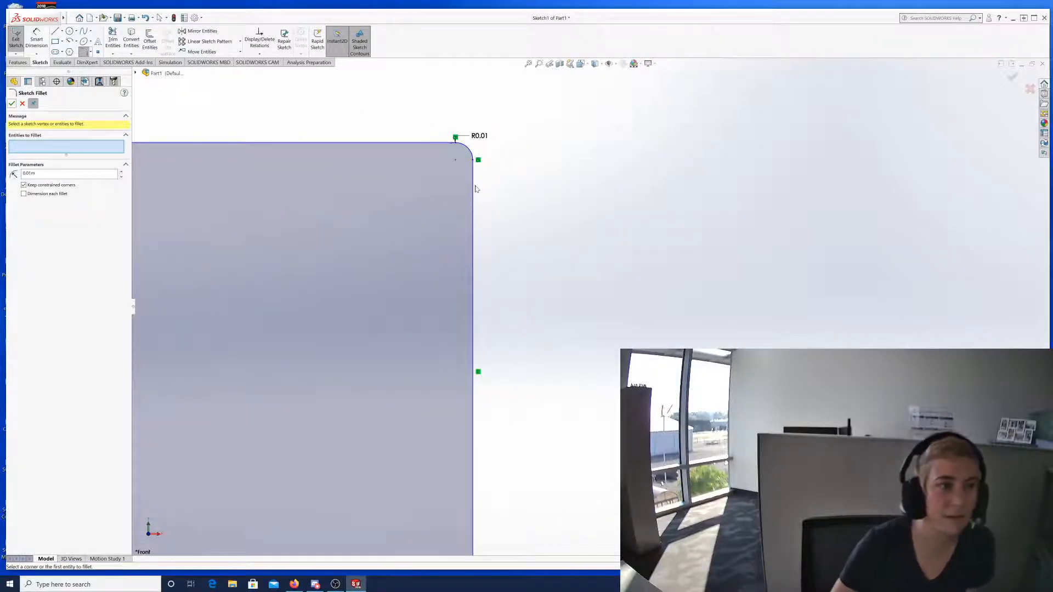
scroll(442, 347, "up", 2)
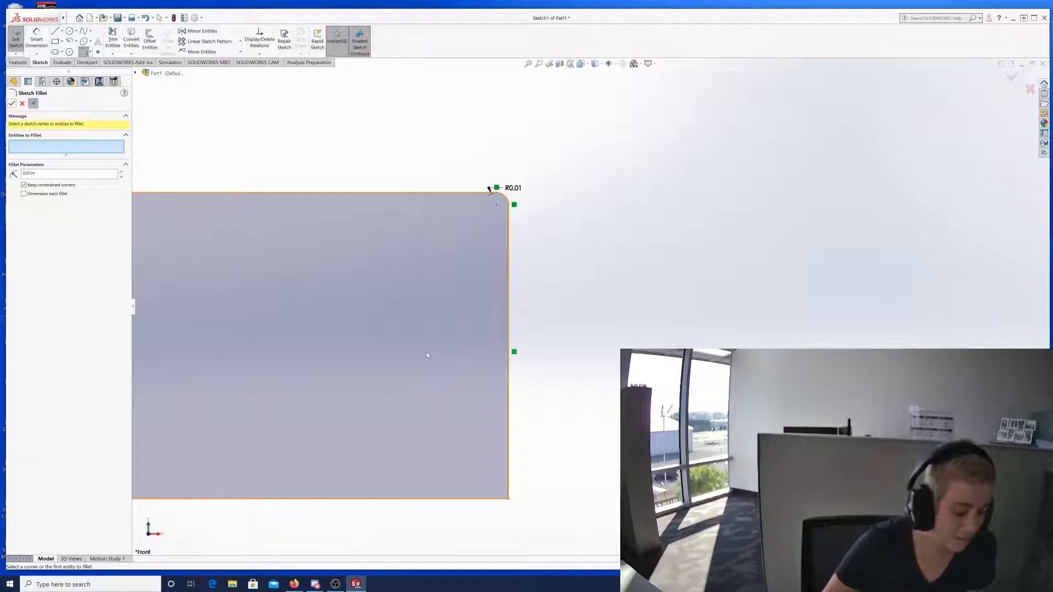
scroll(425, 362, "up", 5)
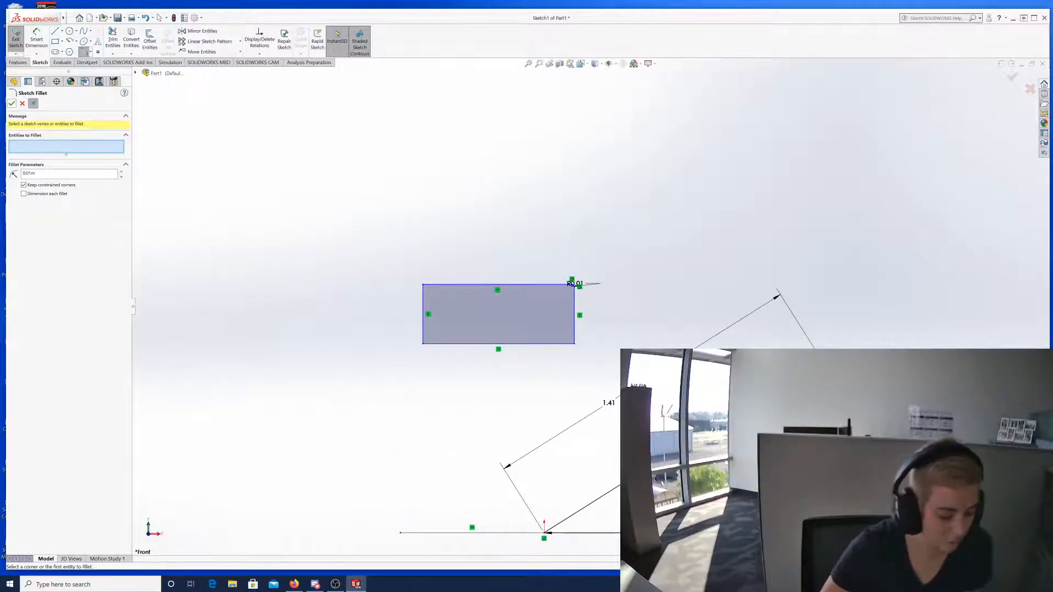
scroll(767, 378, "down", 1)
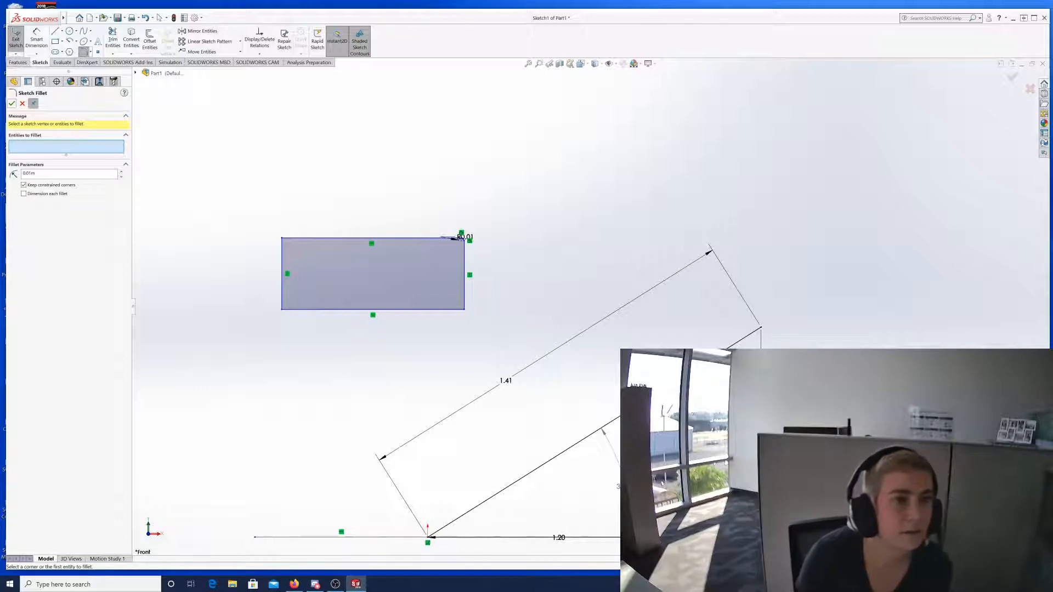
mouse_move(63, 18)
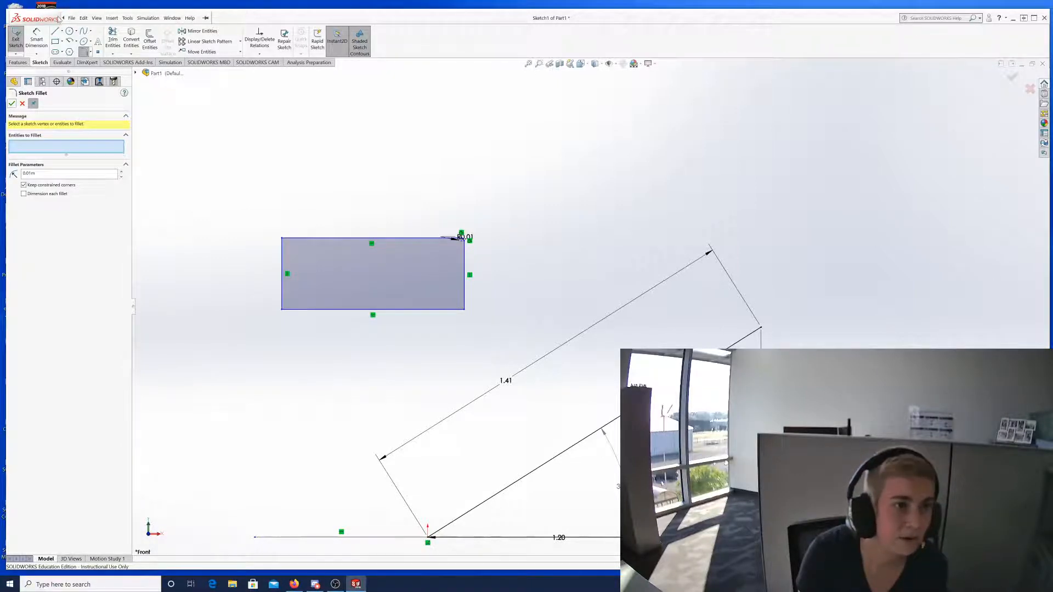
left_click(126, 18)
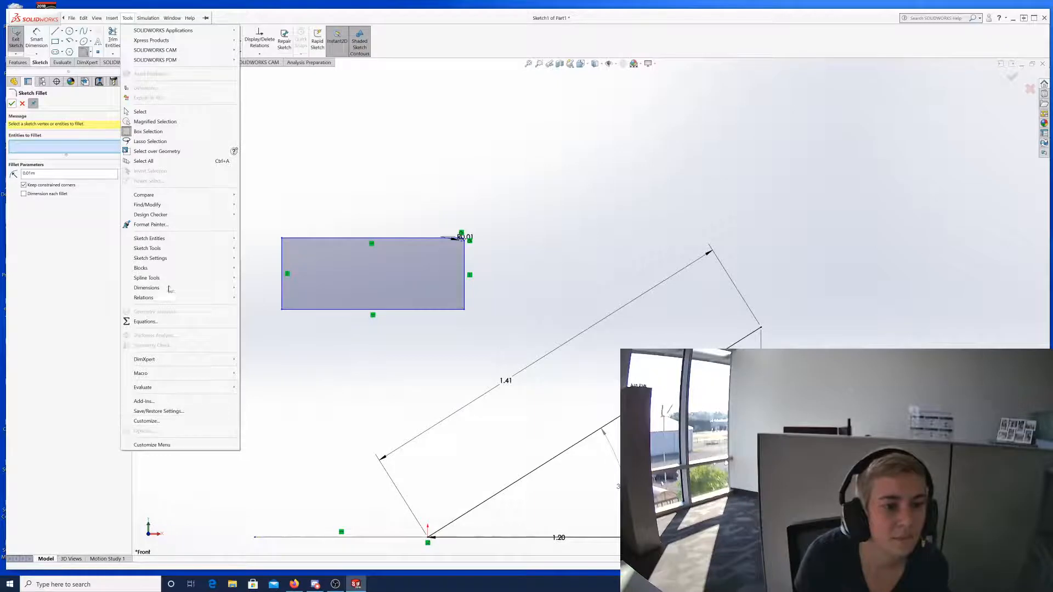
mouse_move(176, 252)
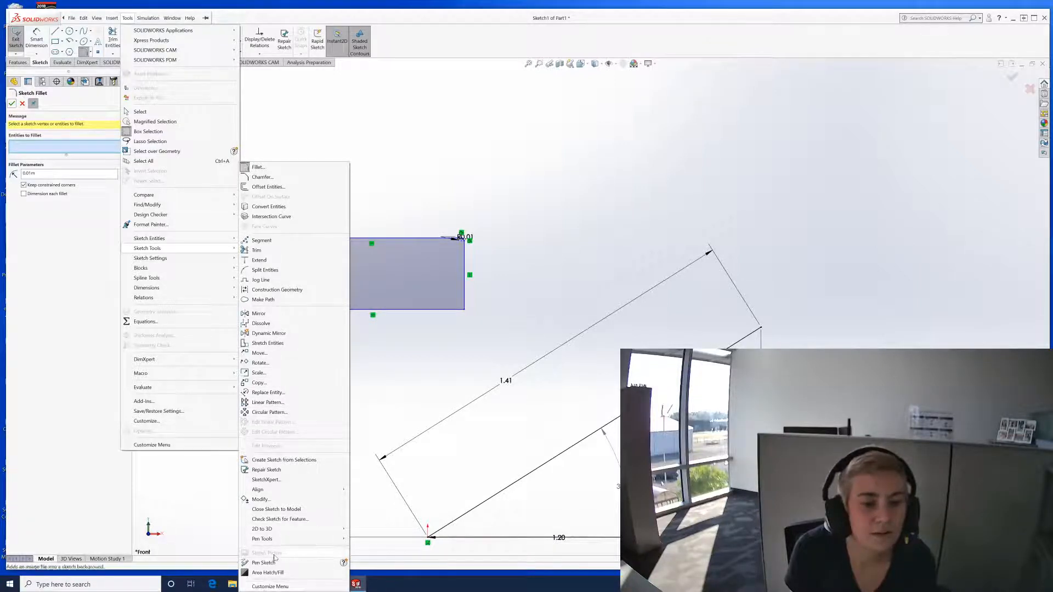
left_click(275, 588)
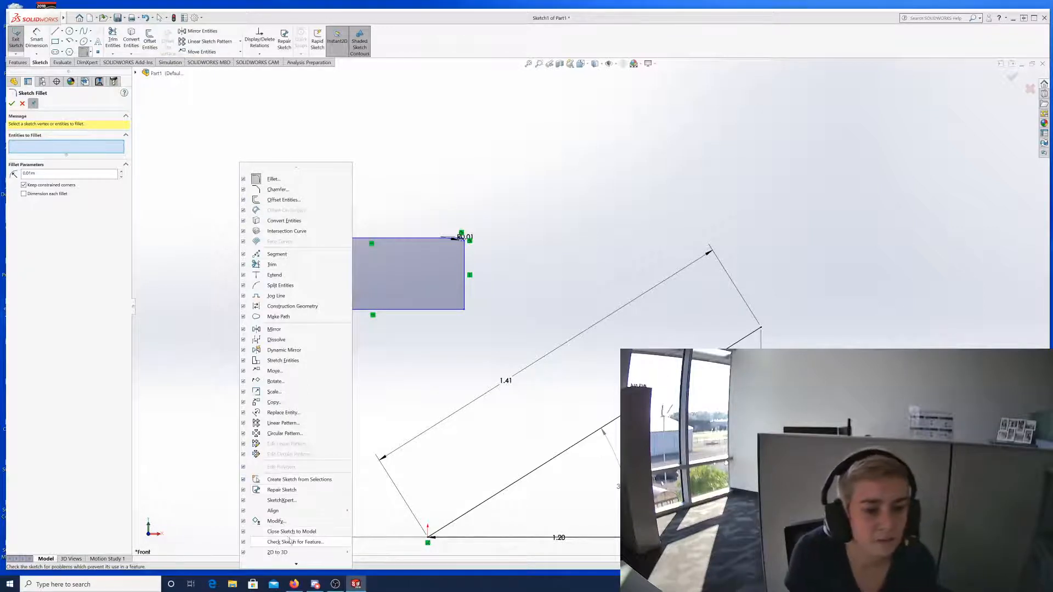
scroll(289, 540, "down", 5)
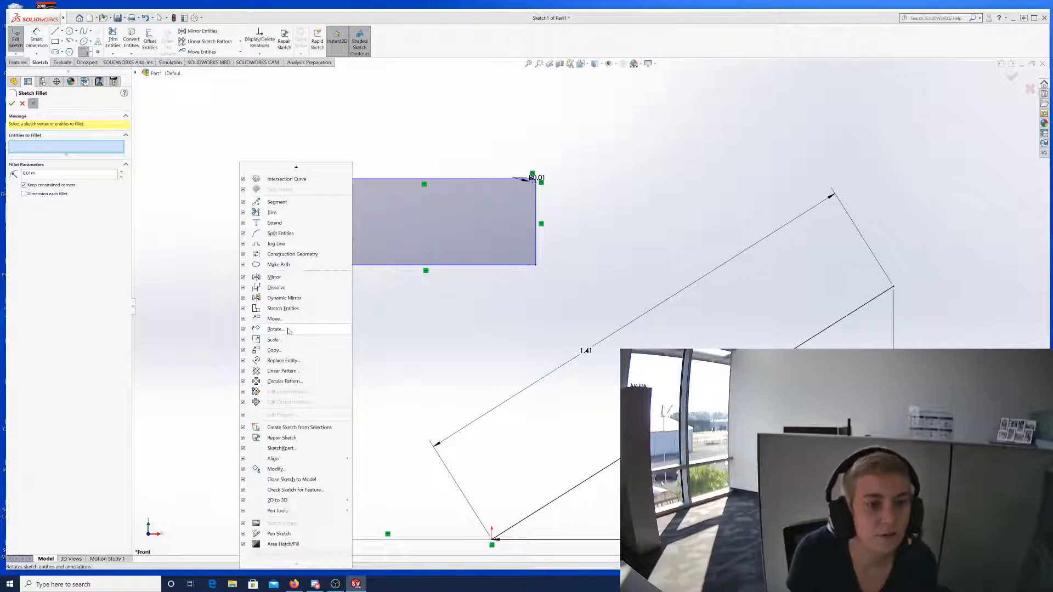
scroll(285, 326, "up", 5)
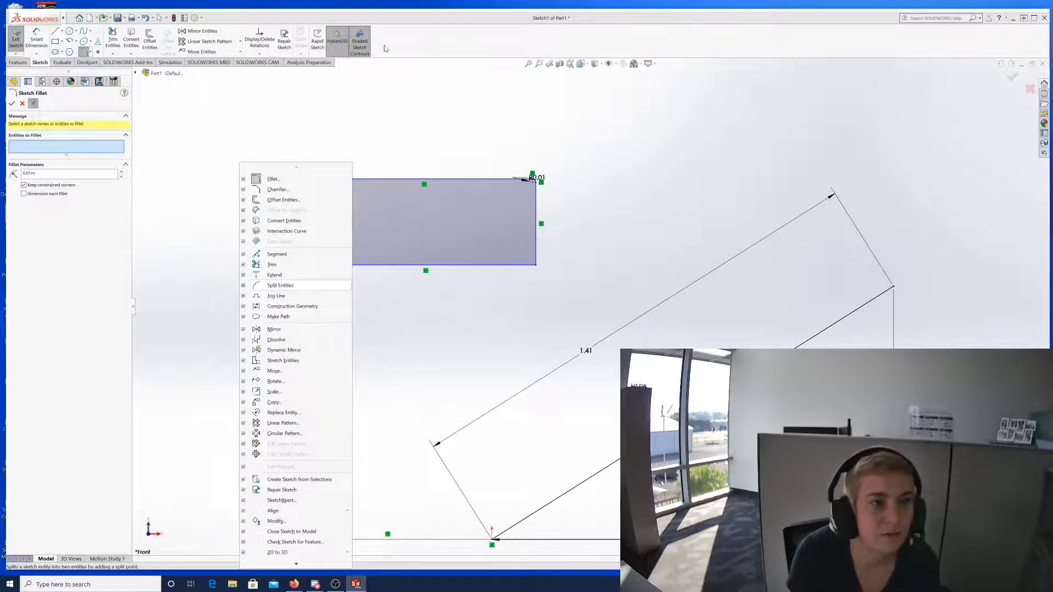
left_click(404, 138)
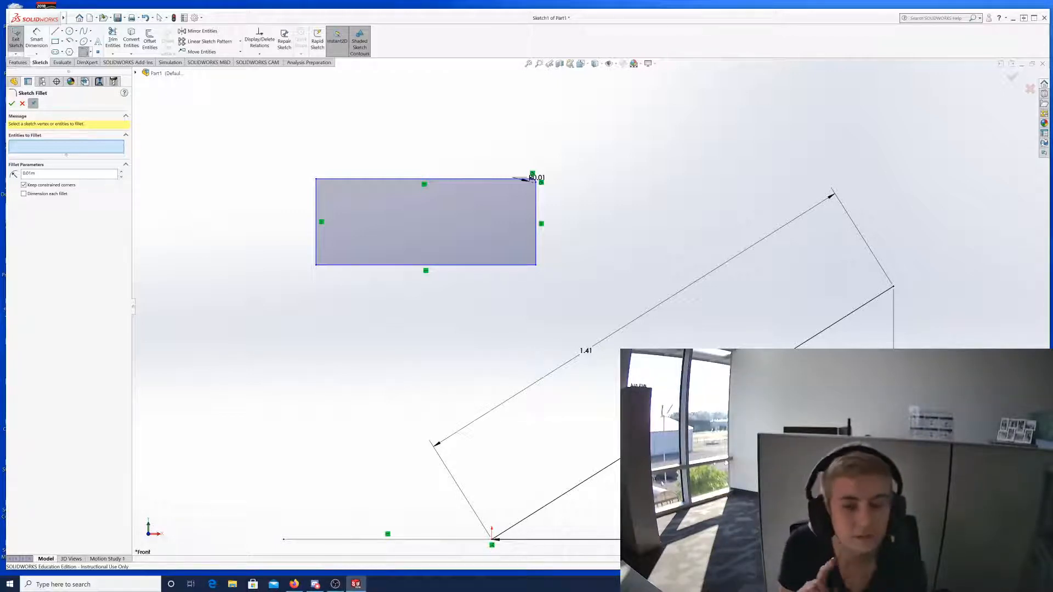
Search the help for 'chainfer' and dismiss the connection-failure message.
left_click(944, 18)
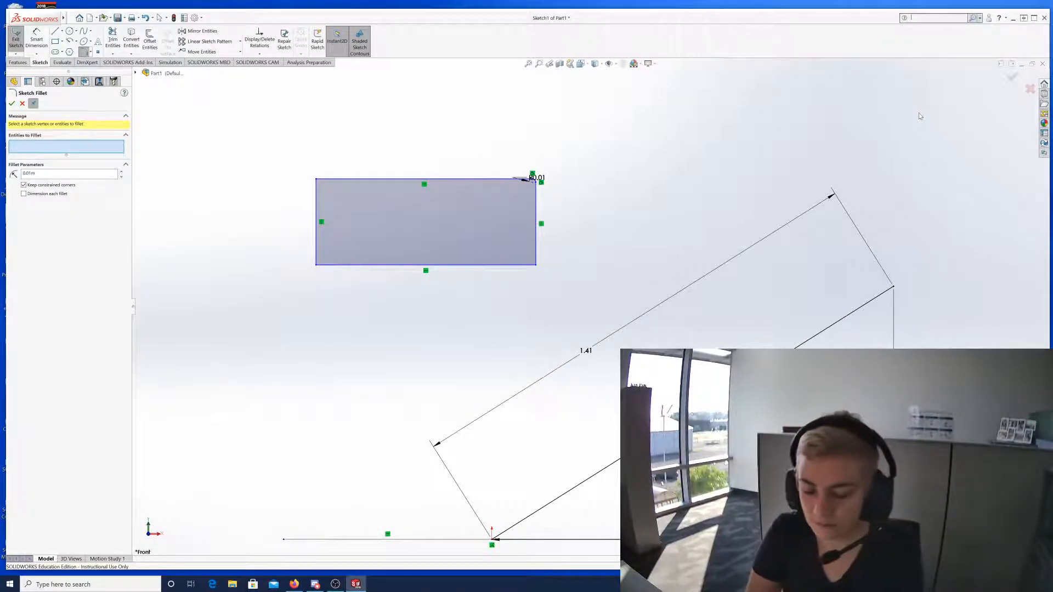
type("chain")
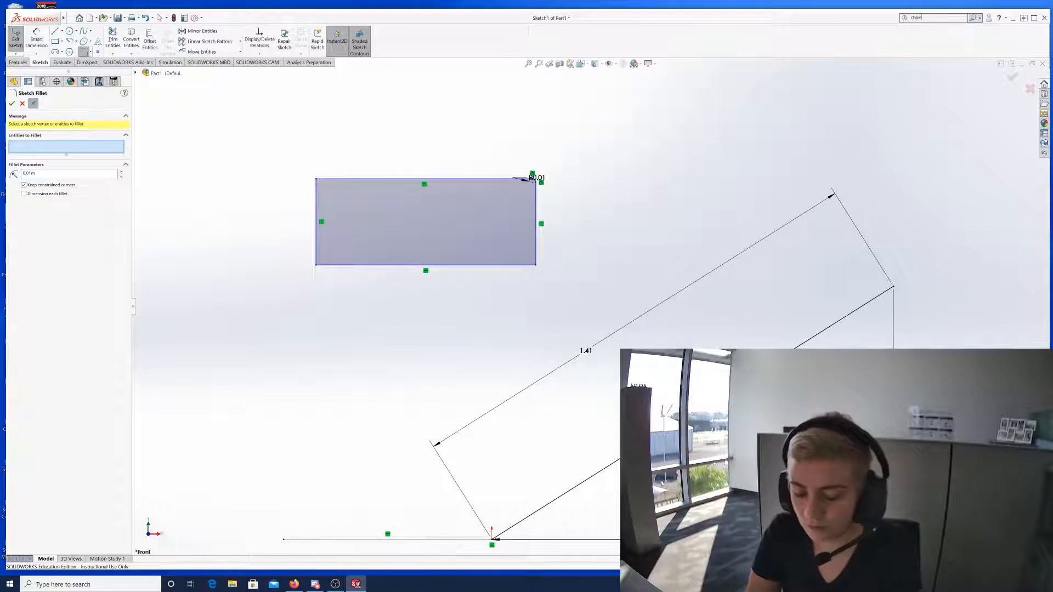
type("fer")
key("Return")
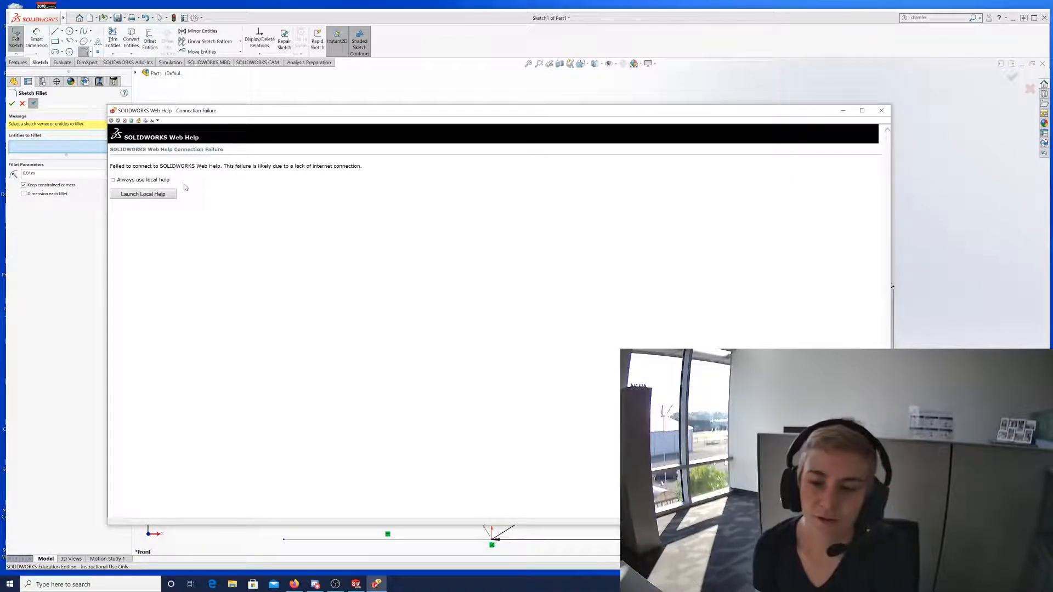
left_click(137, 194)
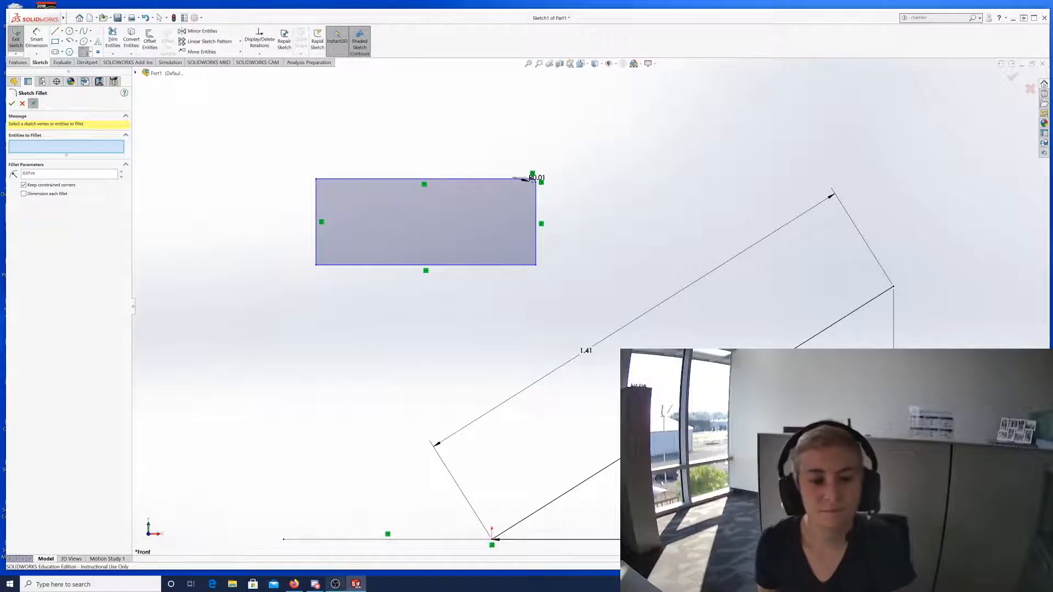
Clear the old 'chamfer' search term and exit the Sketch Fillet settings.
mouse_move(363, 590)
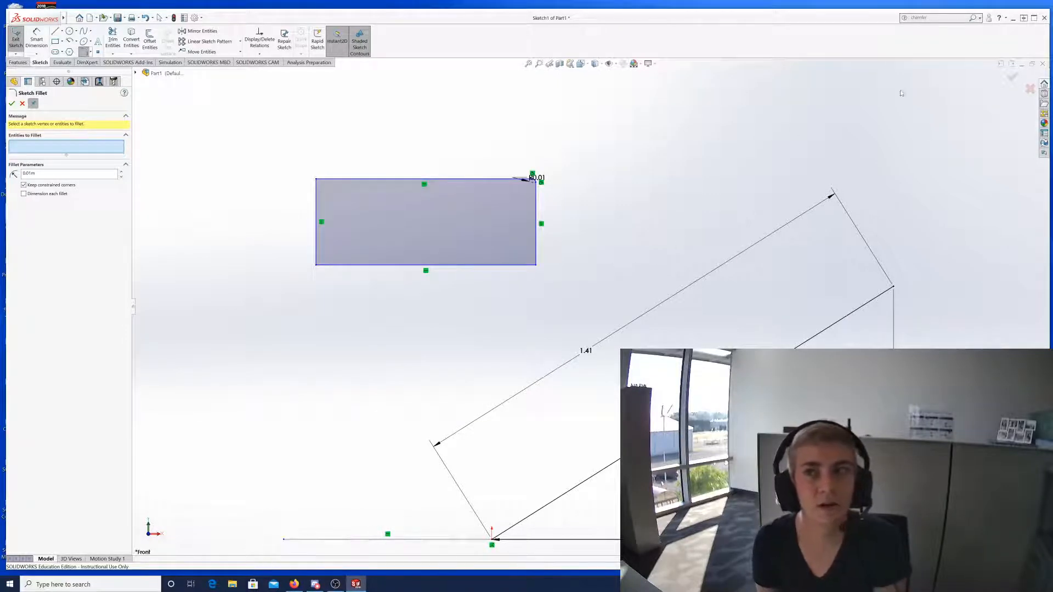
left_click(926, 18)
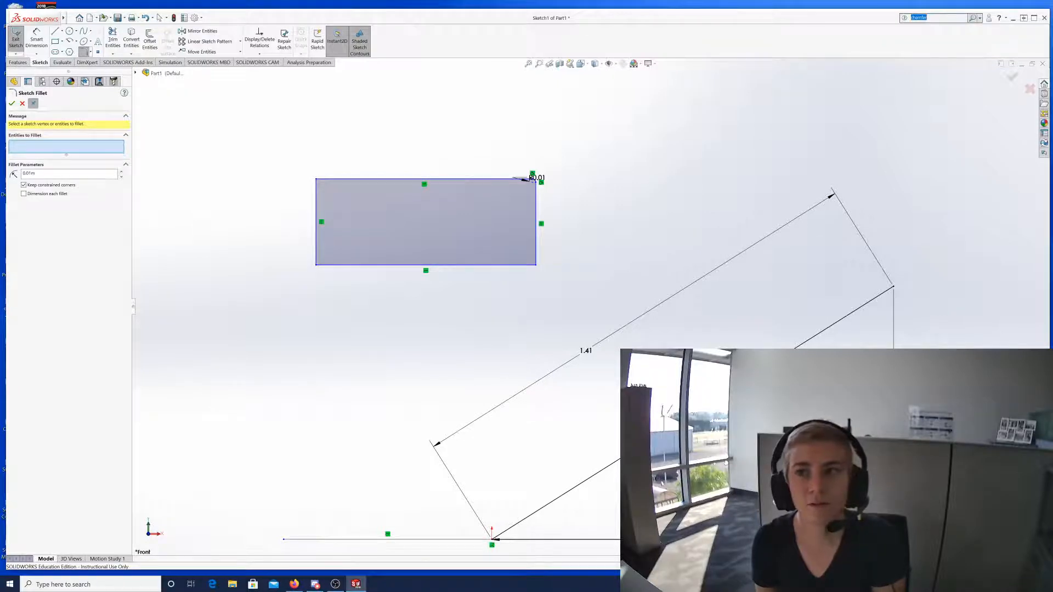
key("BackSpace")
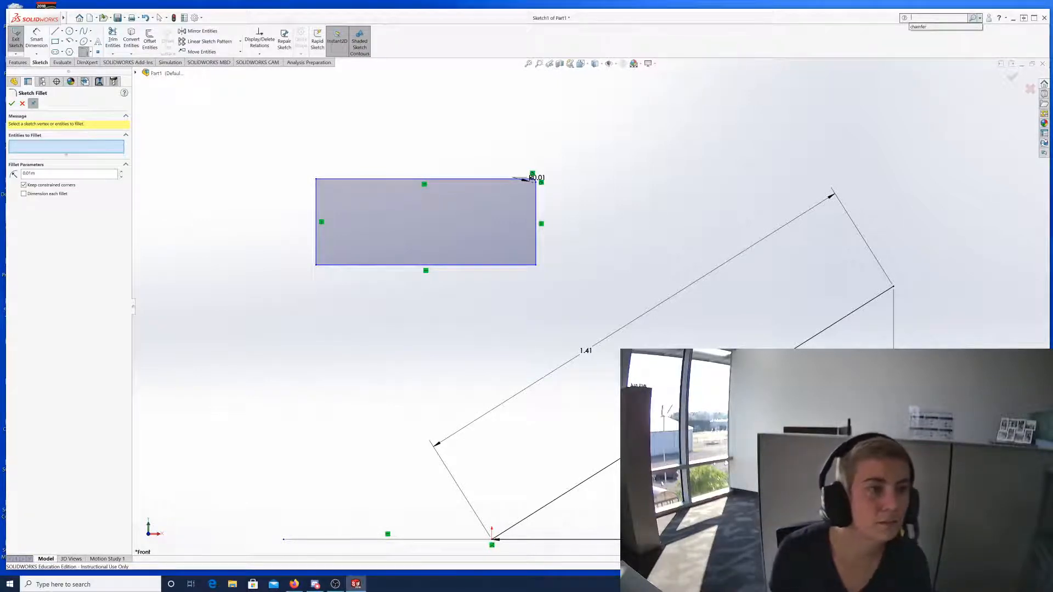
key("Escape")
key("Escape")
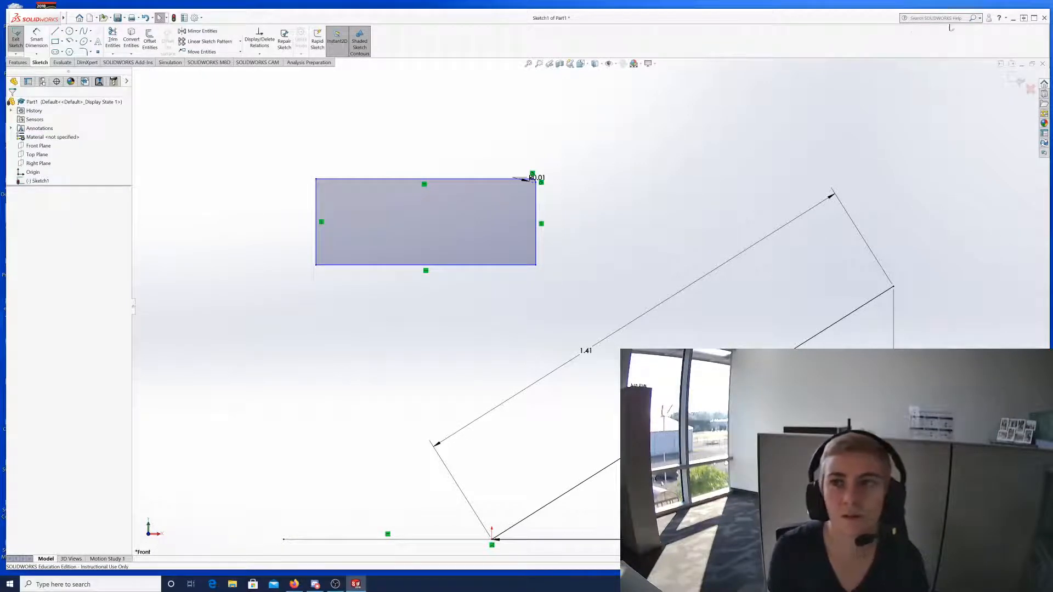
Scope the search to SOLIDWORKS Help, rerun 'chamfer', and close the failed help window.
left_click(980, 19)
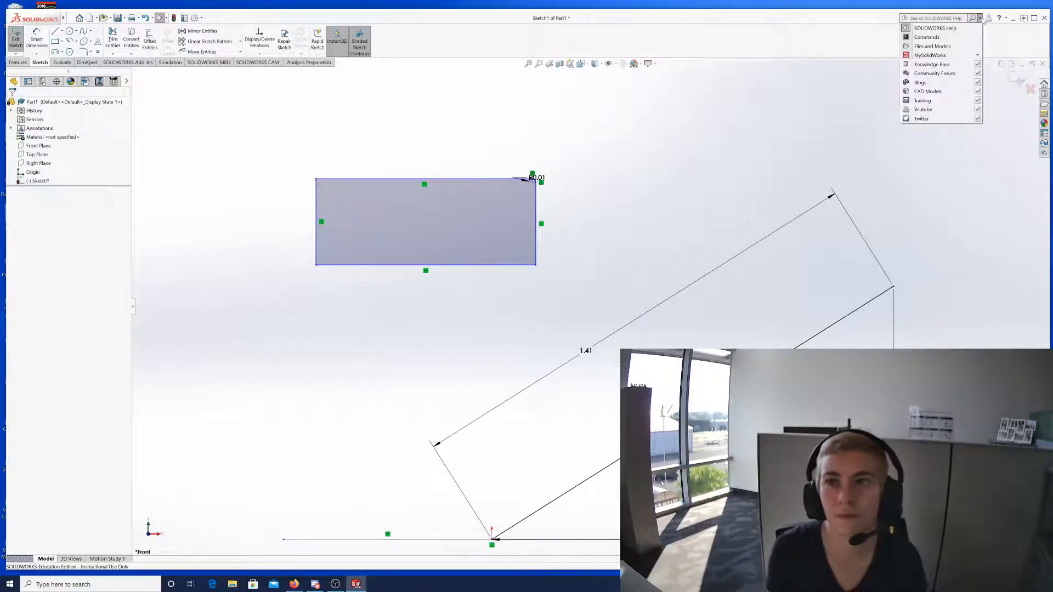
left_click(940, 30)
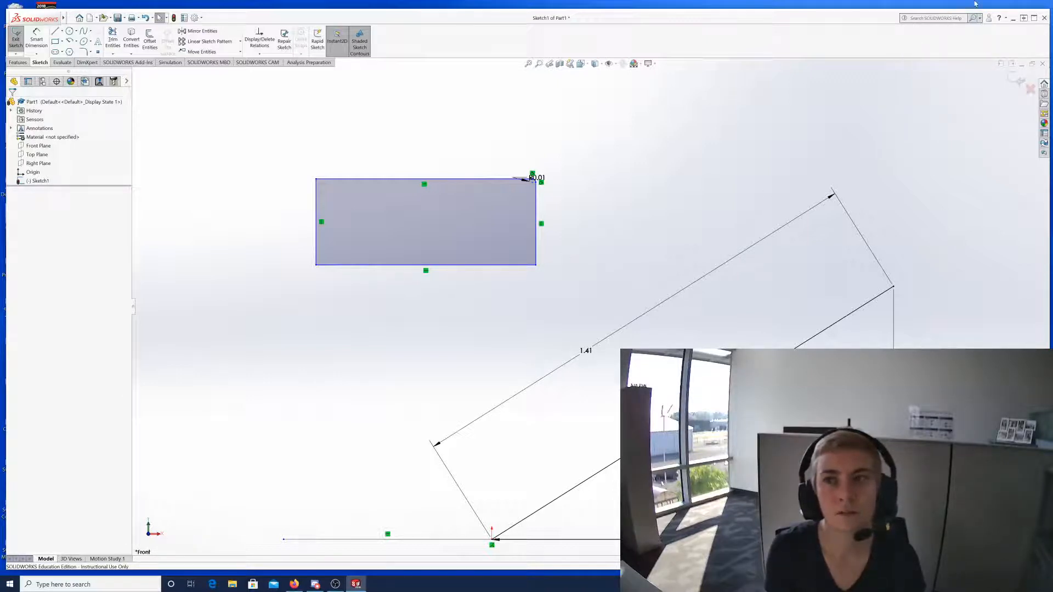
left_click(979, 18)
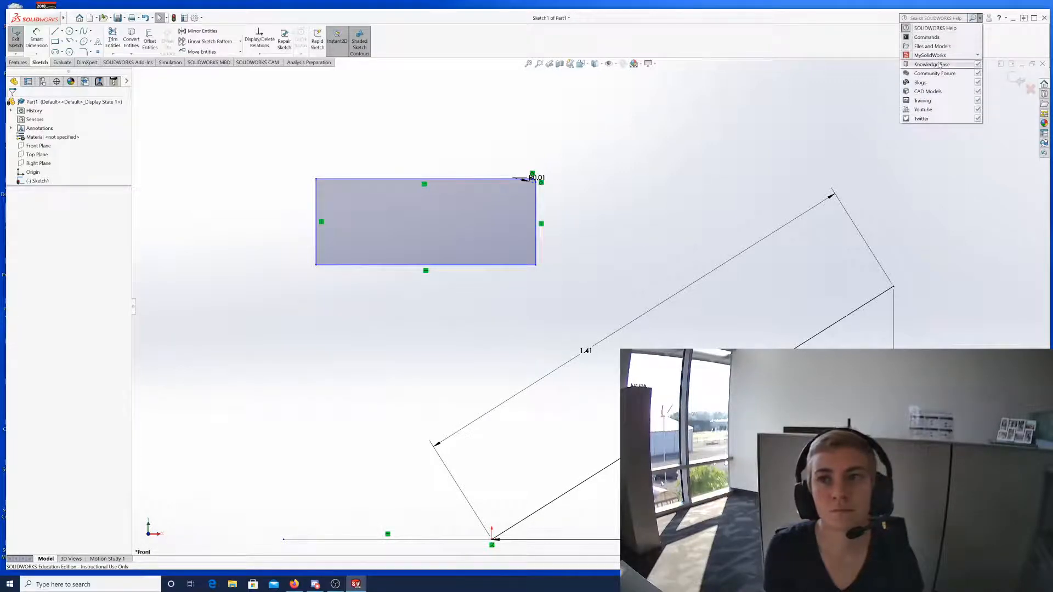
left_click(979, 18)
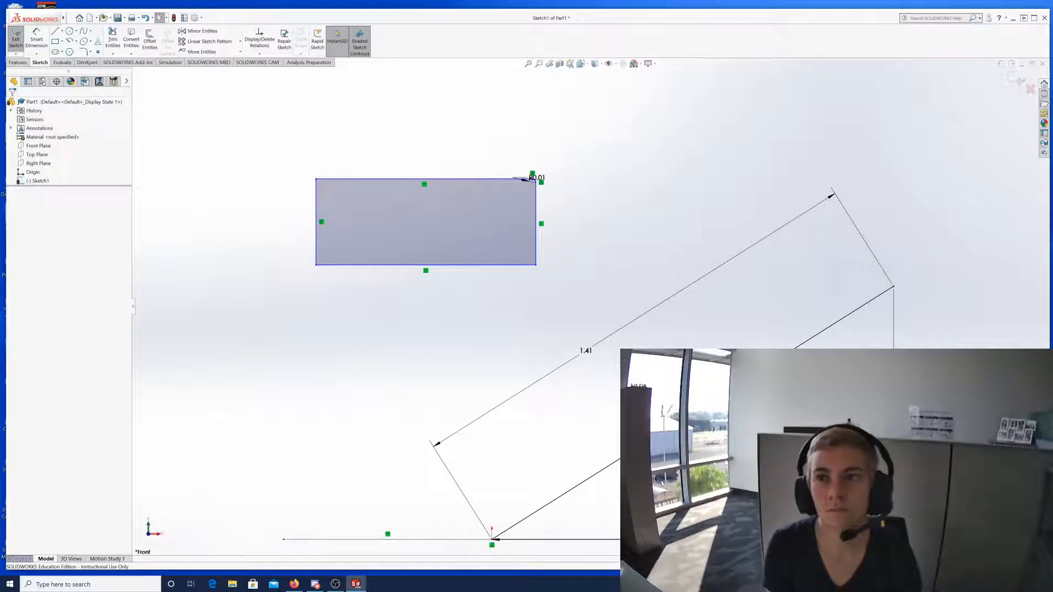
left_click(911, 17)
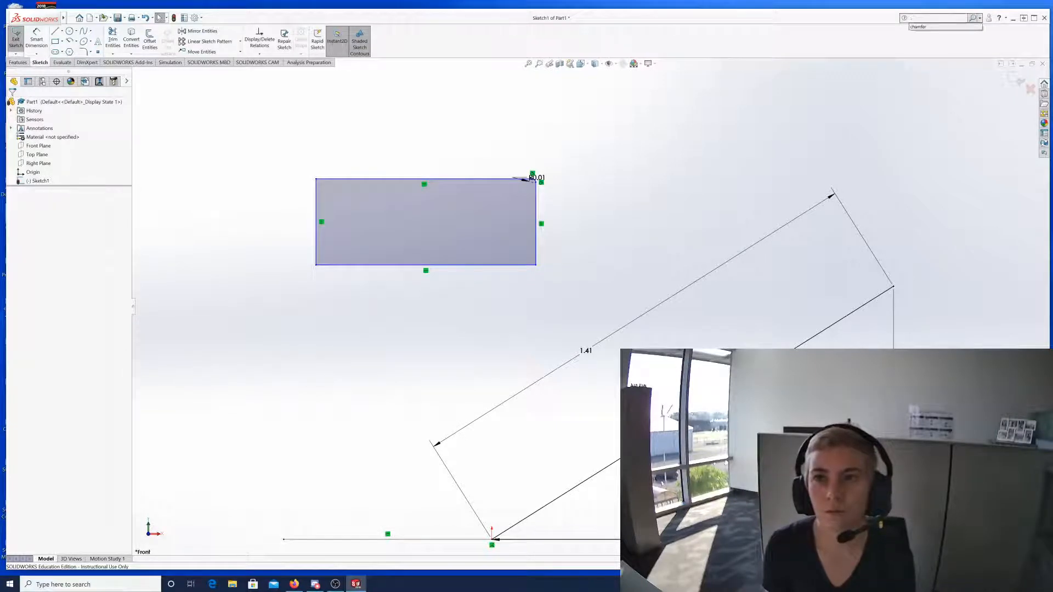
left_click(918, 26)
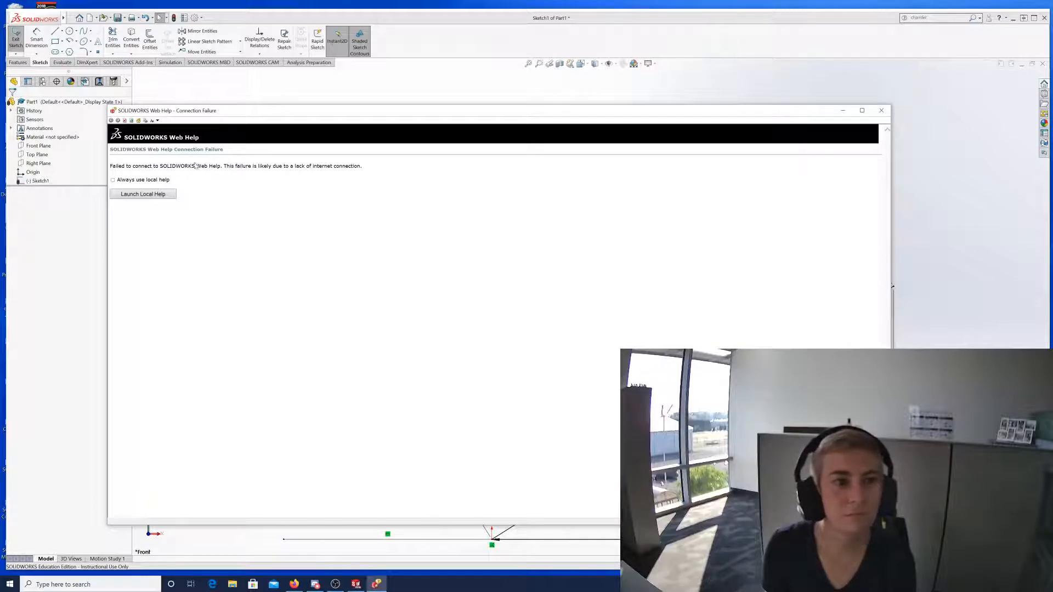
left_click(882, 111)
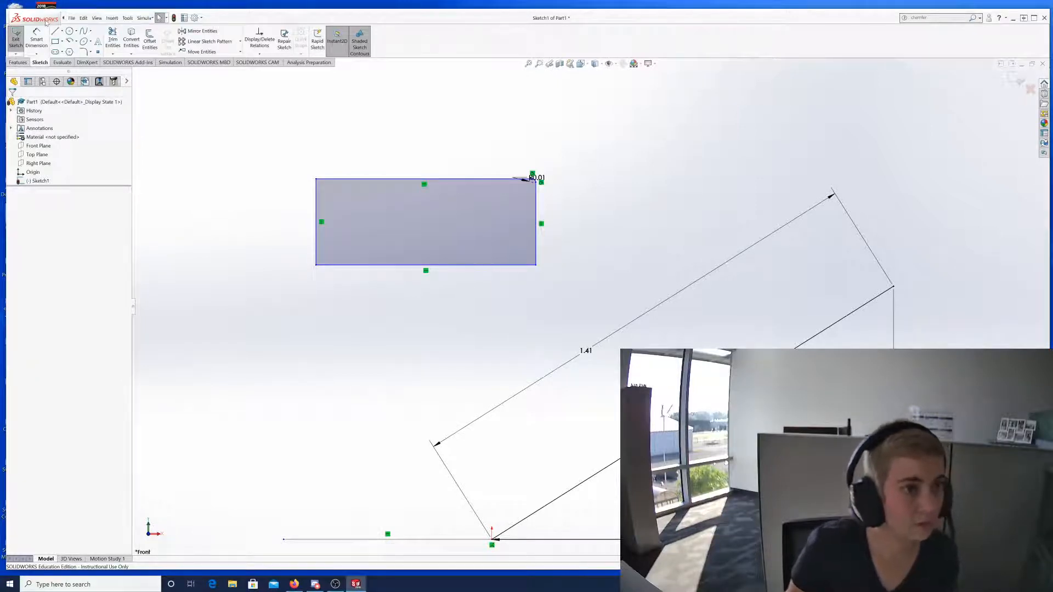
Expand the main menu bar from the SOLIDWORKS logo to show the File menu.
left_click(71, 19)
left_click(71, 18)
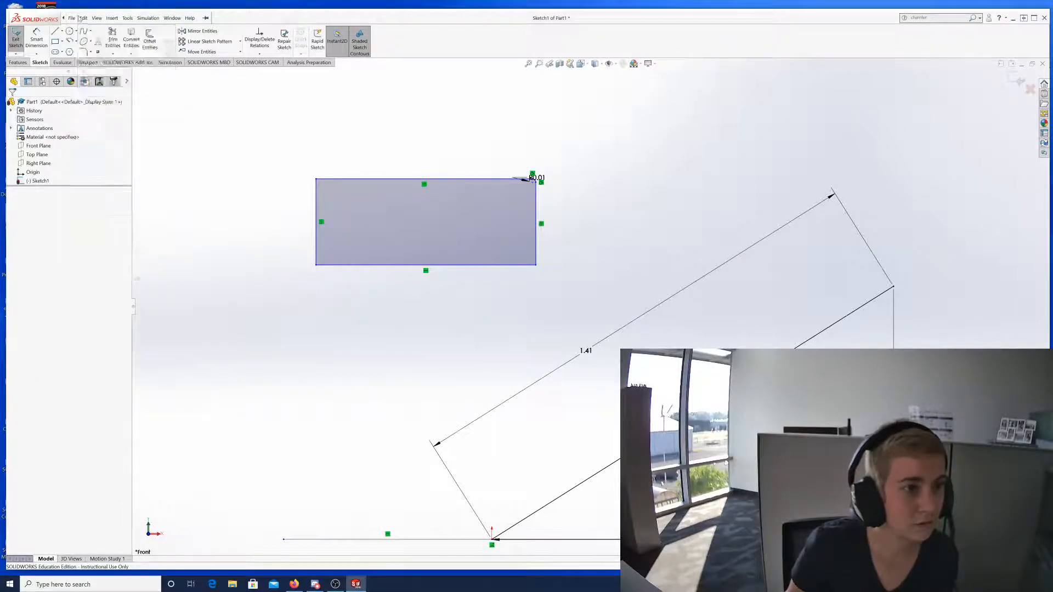
left_click(84, 18)
mouse_move(96, 20)
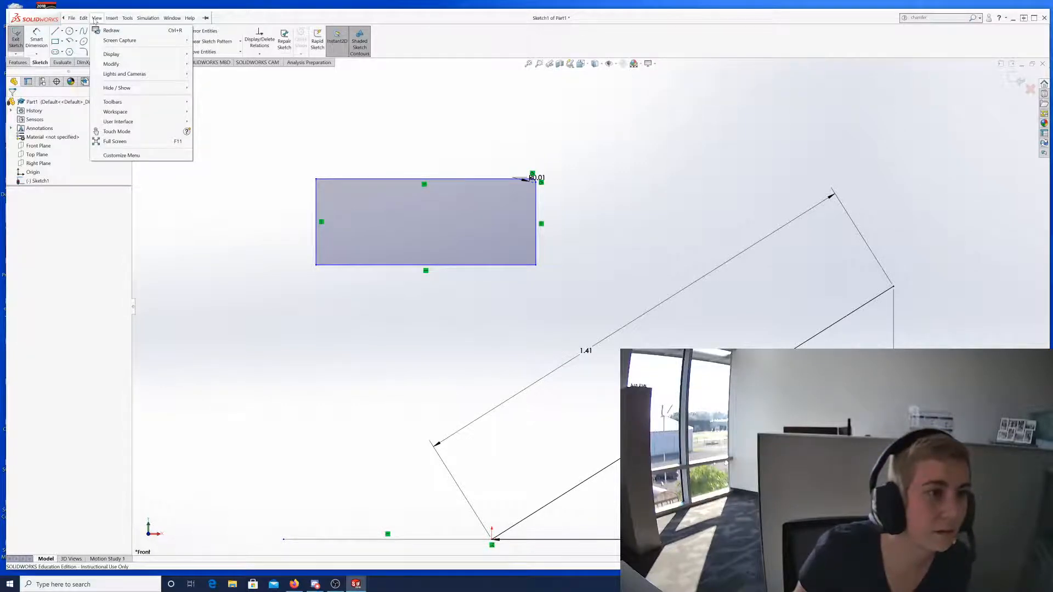
left_click(127, 18)
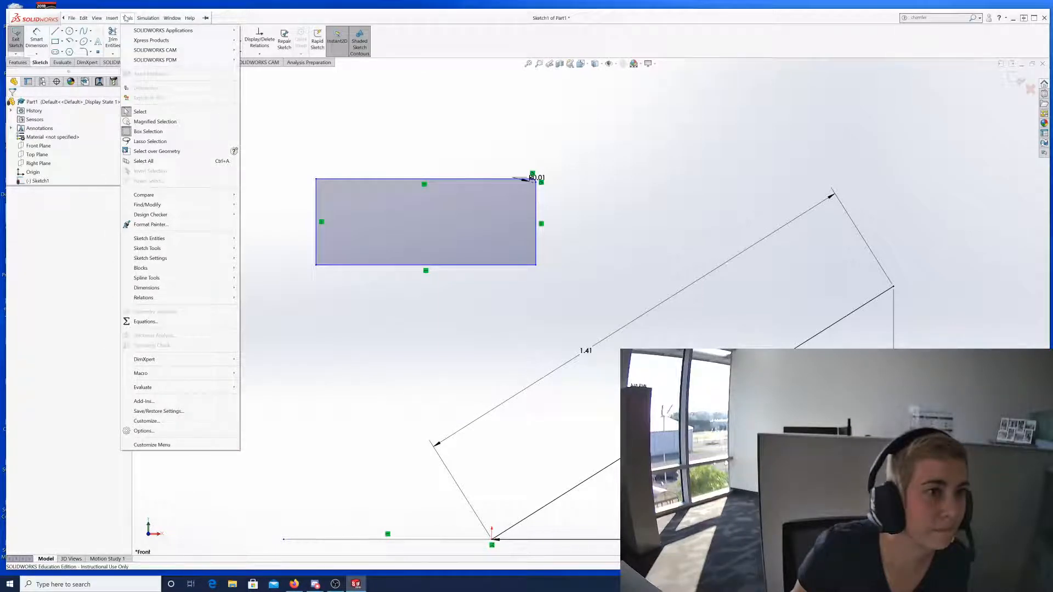
mouse_move(72, 19)
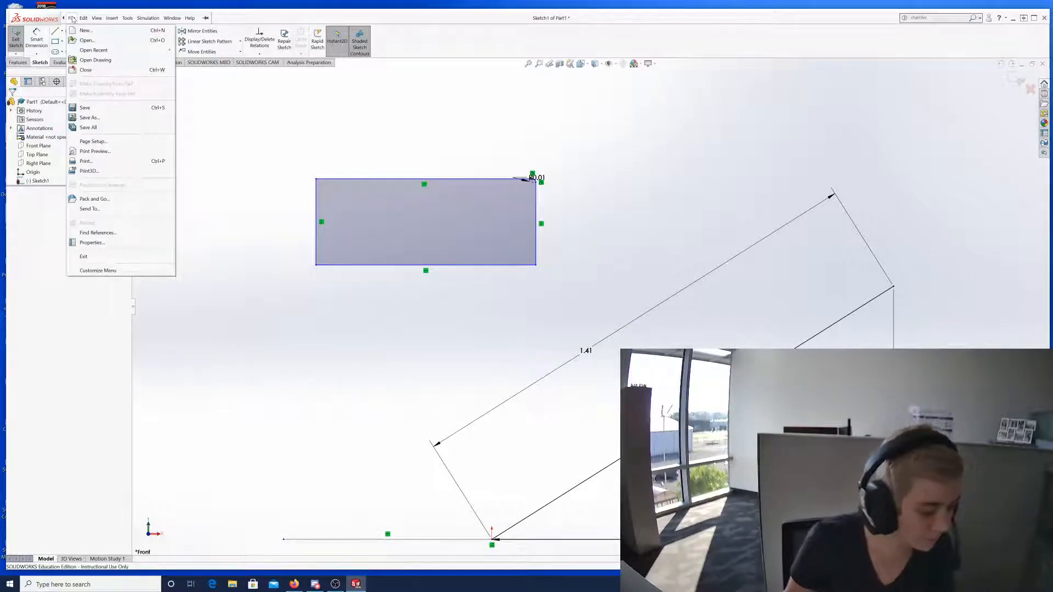
left_click(251, 71)
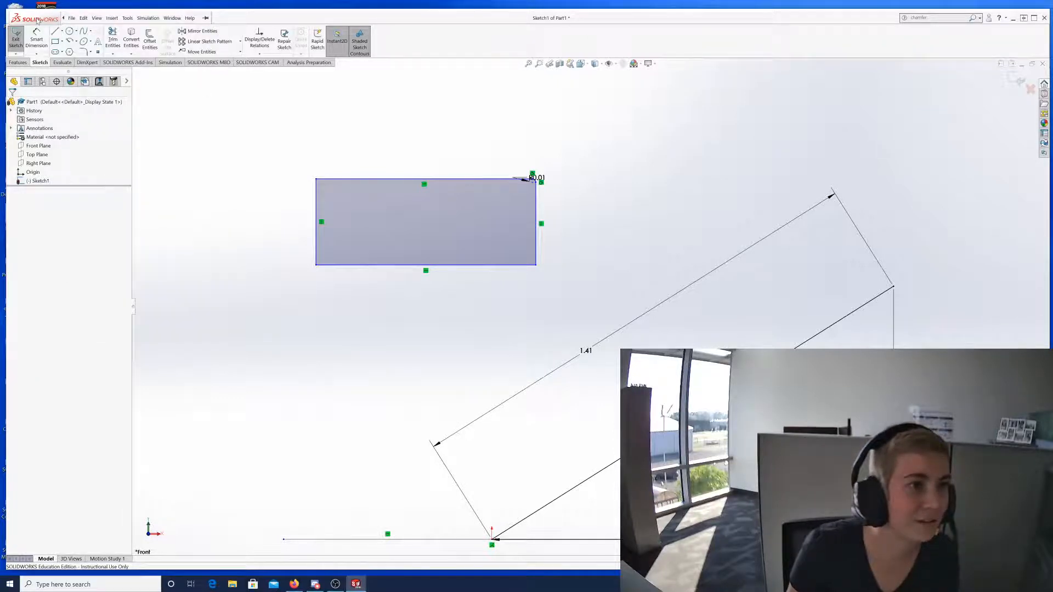
right_click(193, 114)
Open System Options, enlarge the dialog, try F1 help, then close the options.
left_click(198, 19)
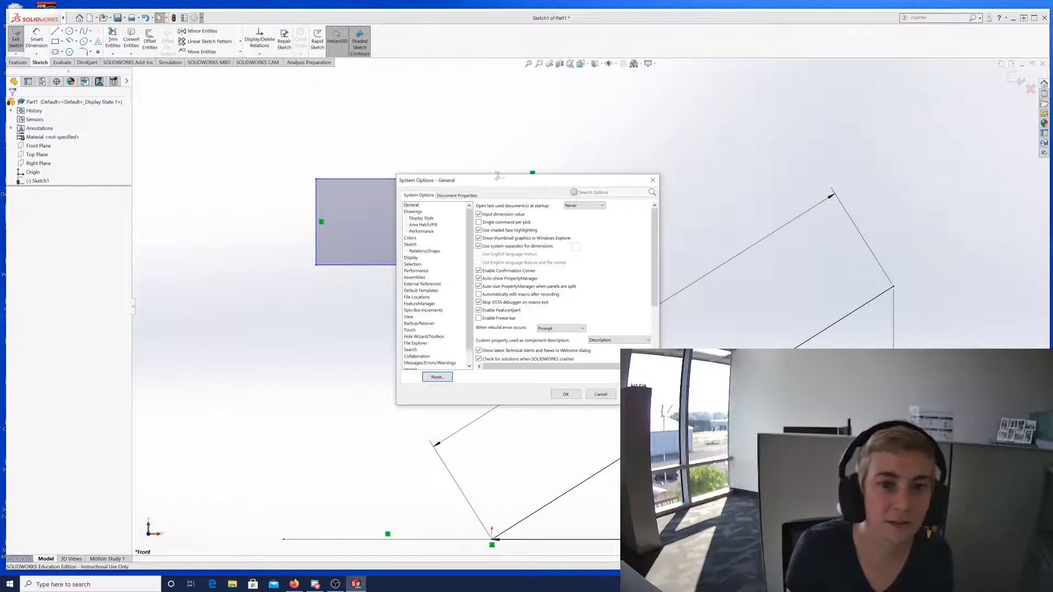
left_click_drag(493, 184, 436, 93)
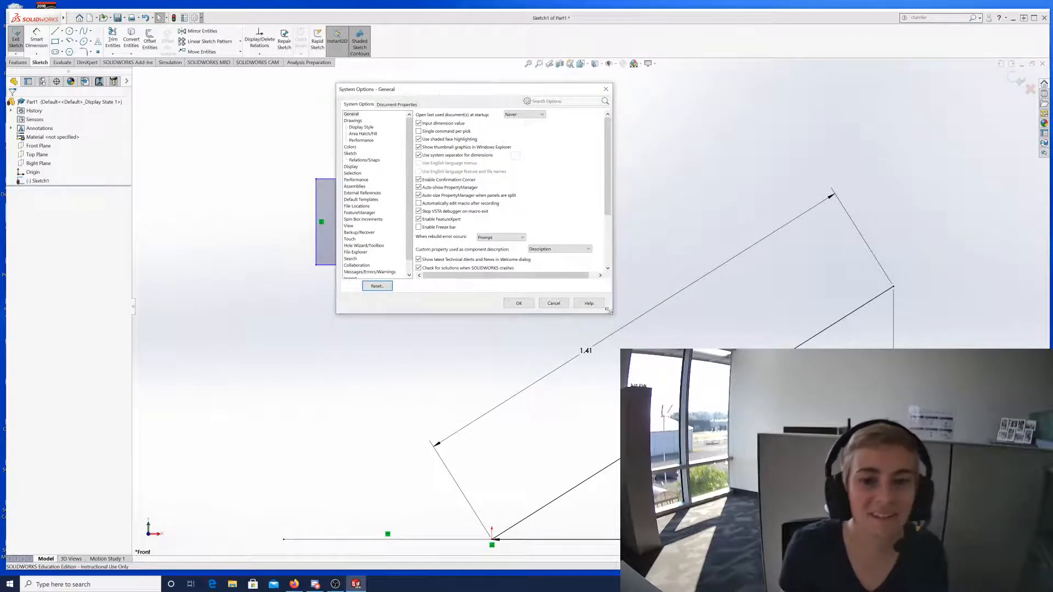
left_click_drag(607, 314, 774, 413)
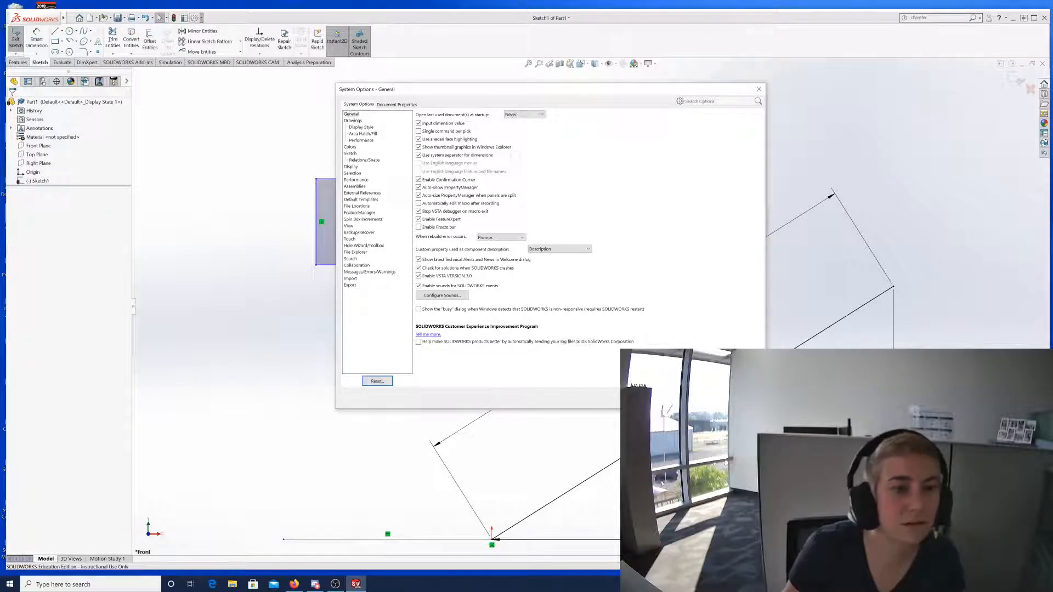
key("F1")
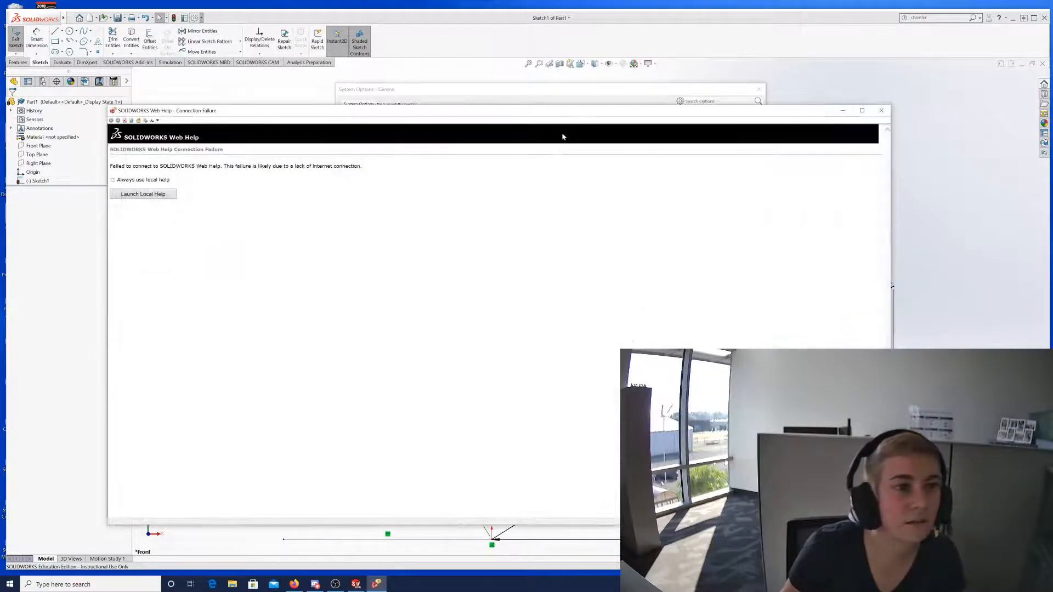
left_click(881, 110)
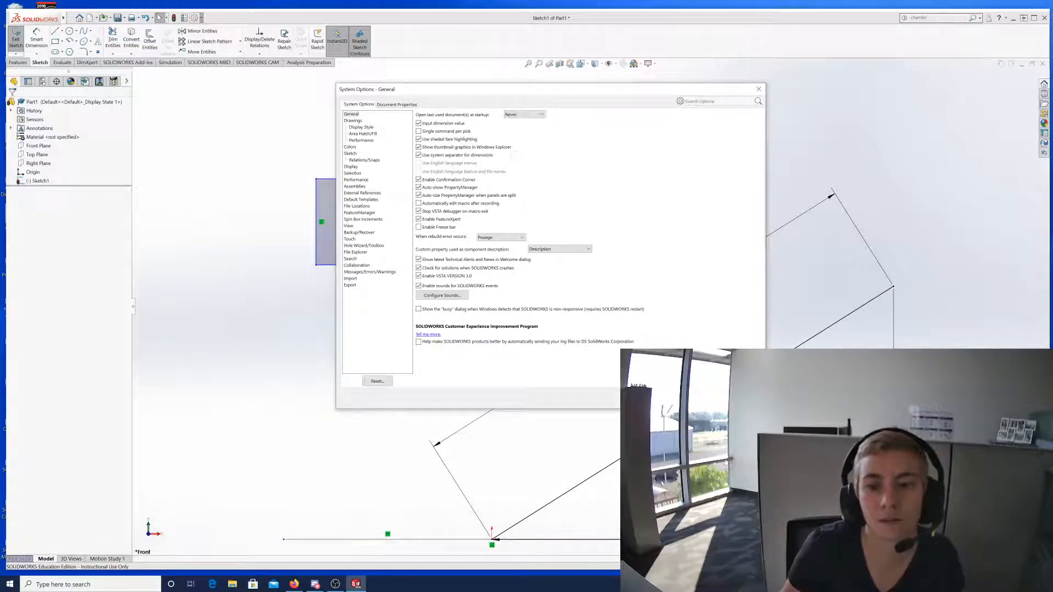
key("Escape")
Reopen System Options on the General page and move the dialog higher on screen.
left_click(71, 18)
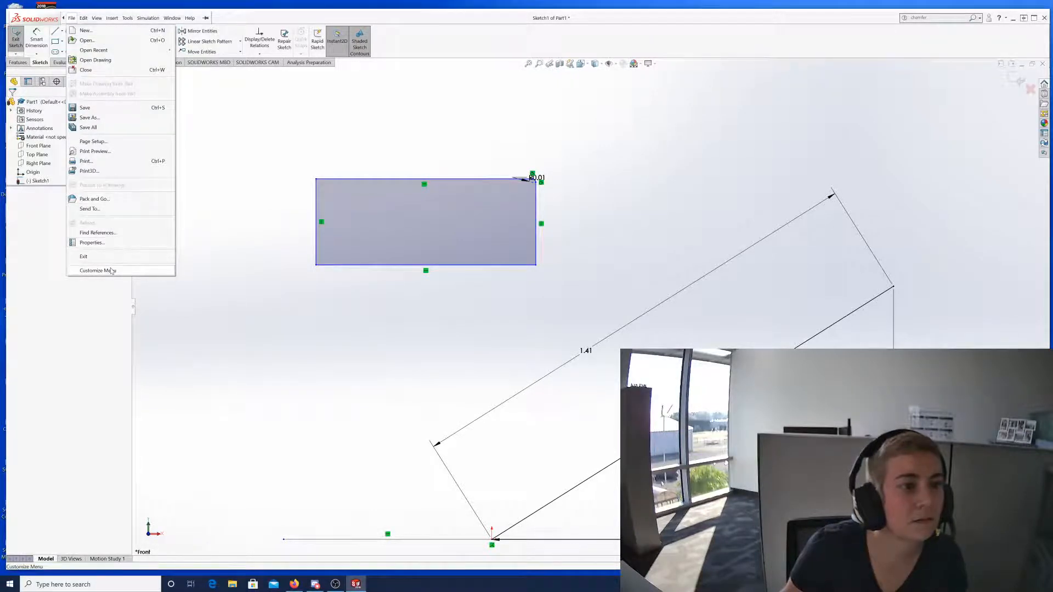
left_click(187, 343)
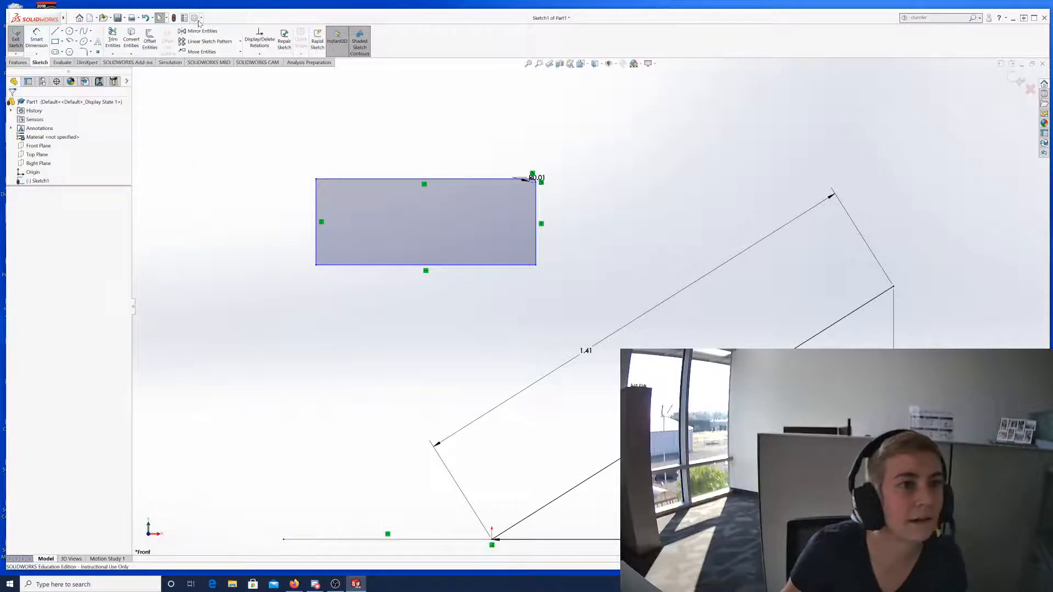
left_click(195, 18)
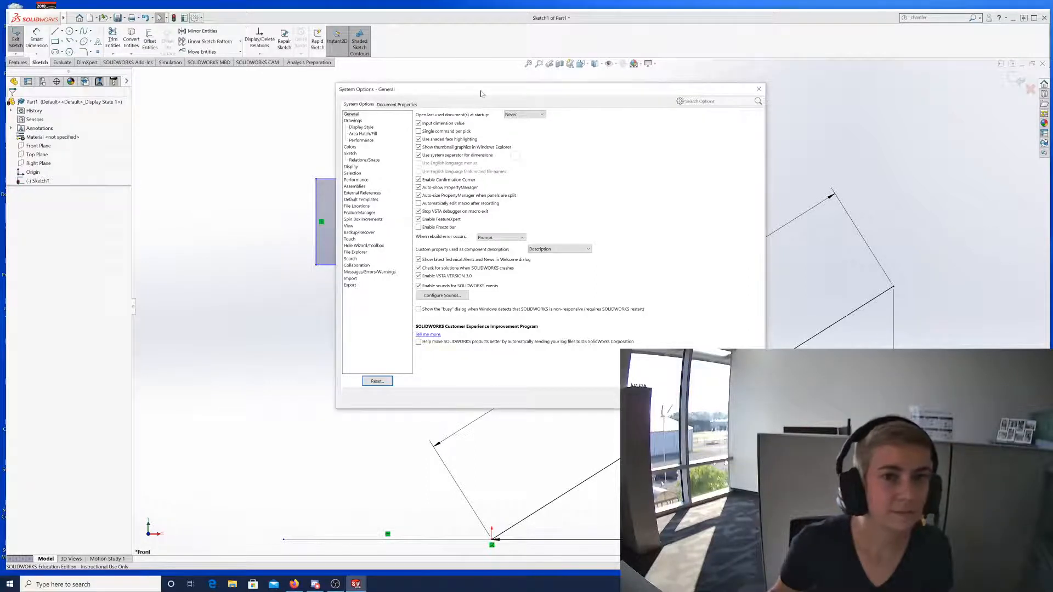
left_click_drag(484, 91, 483, 70)
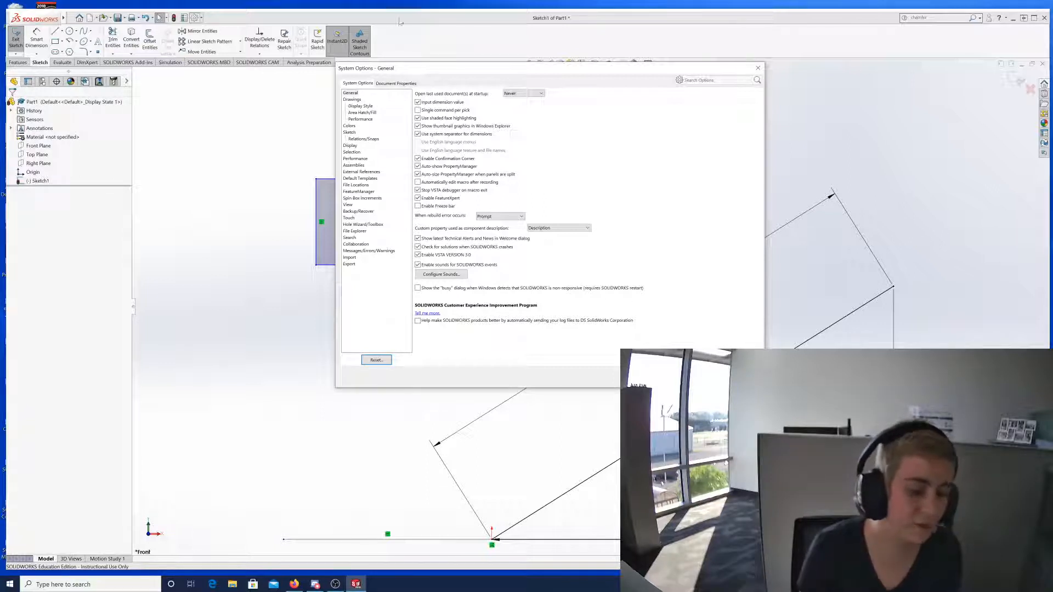
left_click_drag(469, 69, 469, 55)
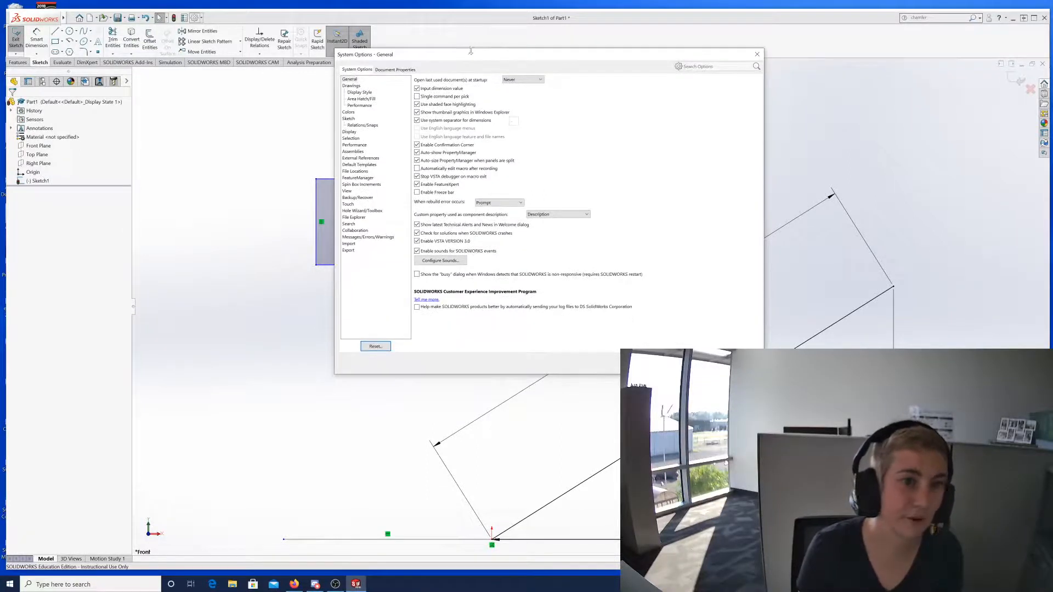
Keep startup reopening at Never, view the Drawings Display Style page, and close System Options.
left_click(355, 80)
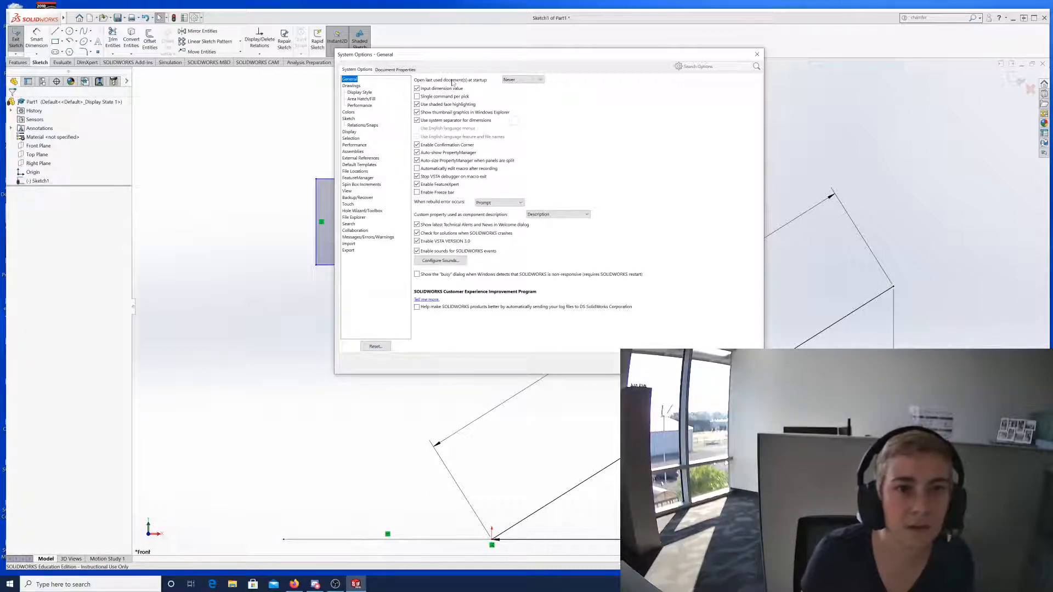
left_click(540, 81)
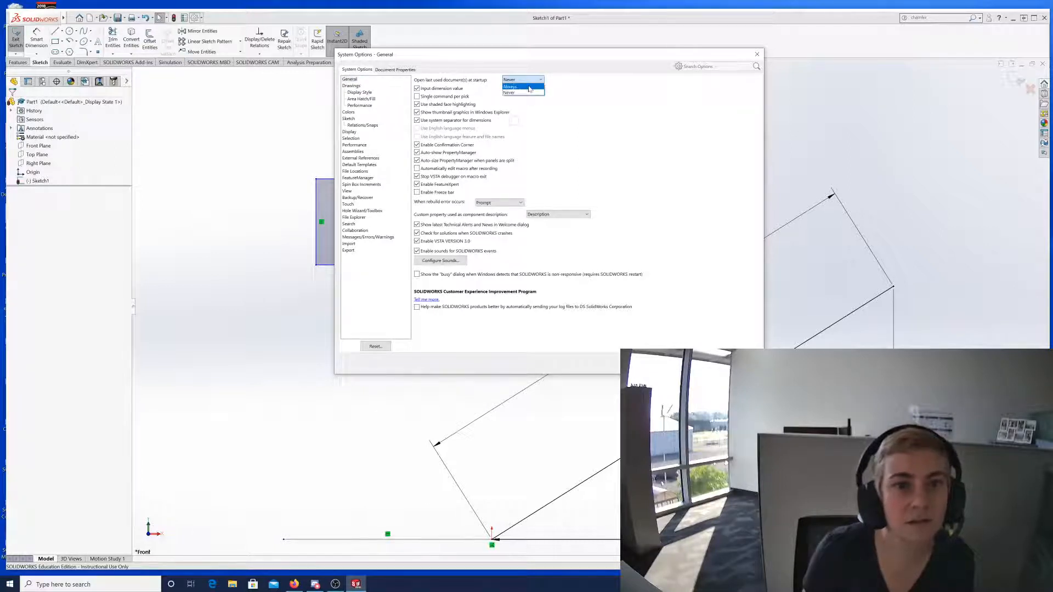
left_click(541, 81)
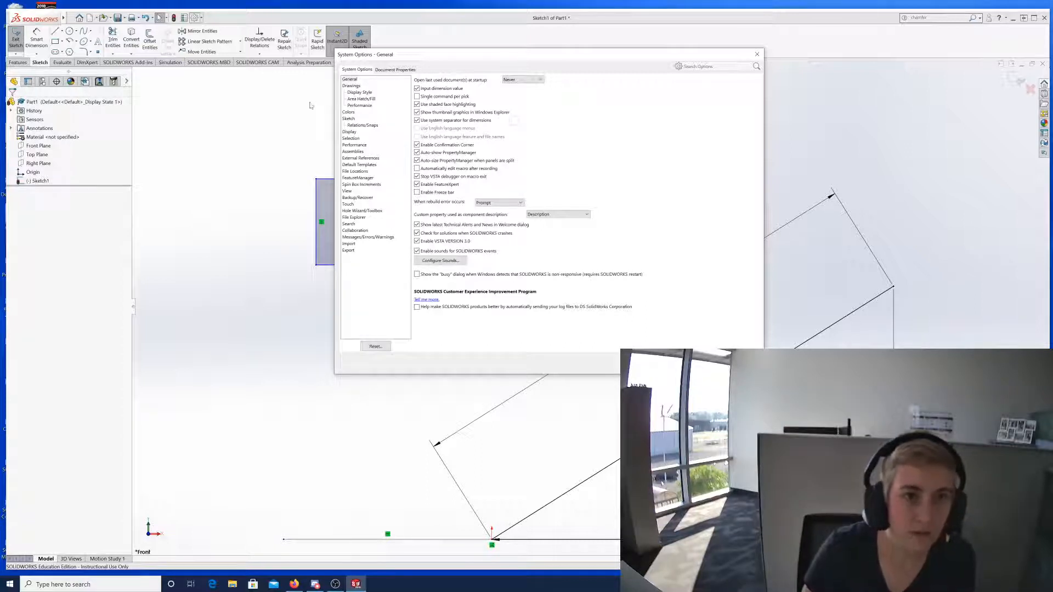
left_click(350, 85)
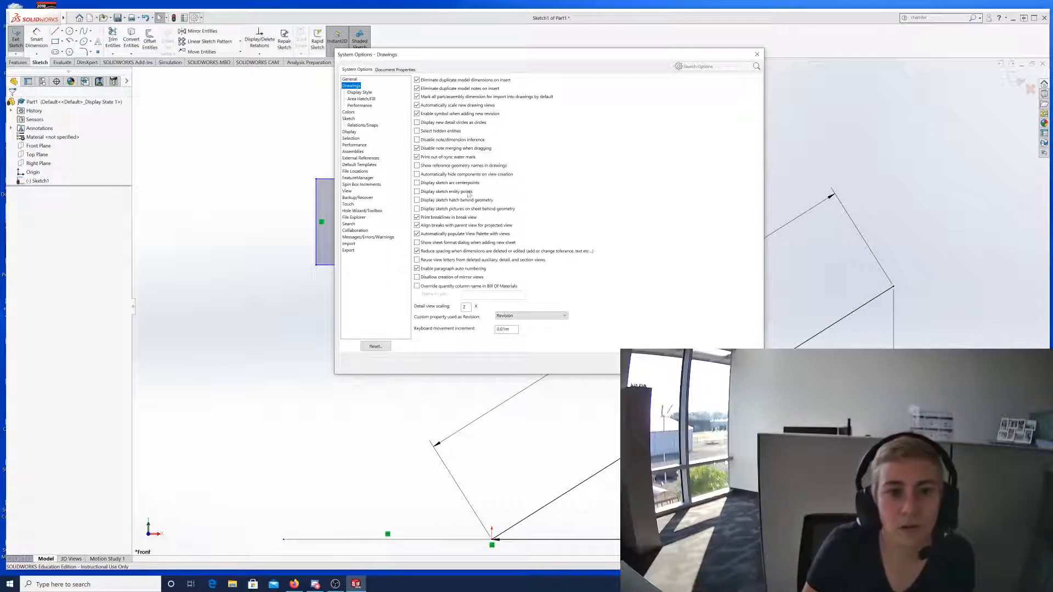
left_click(358, 93)
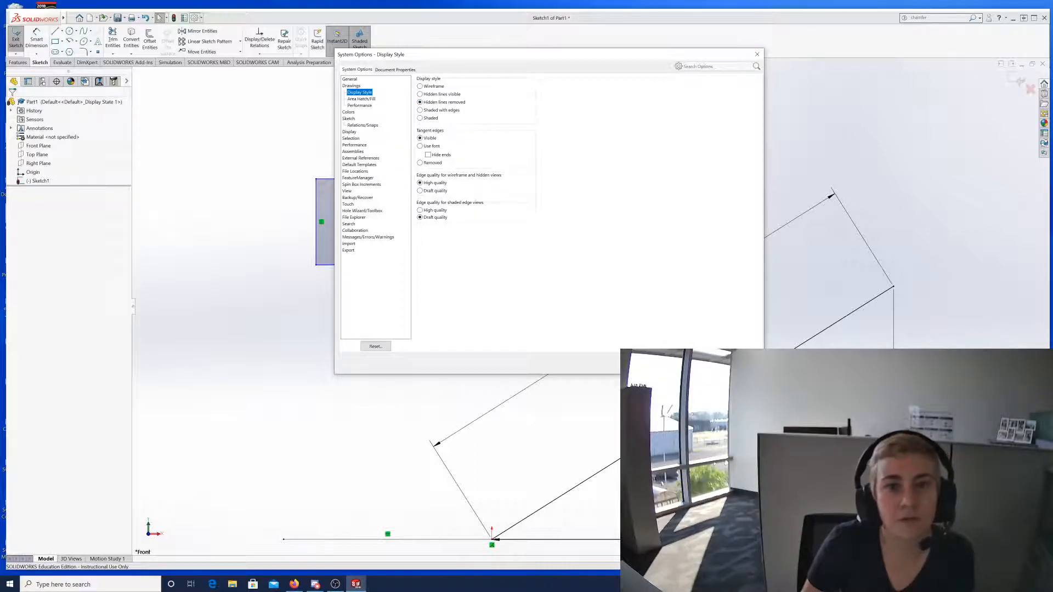
left_click(677, 363)
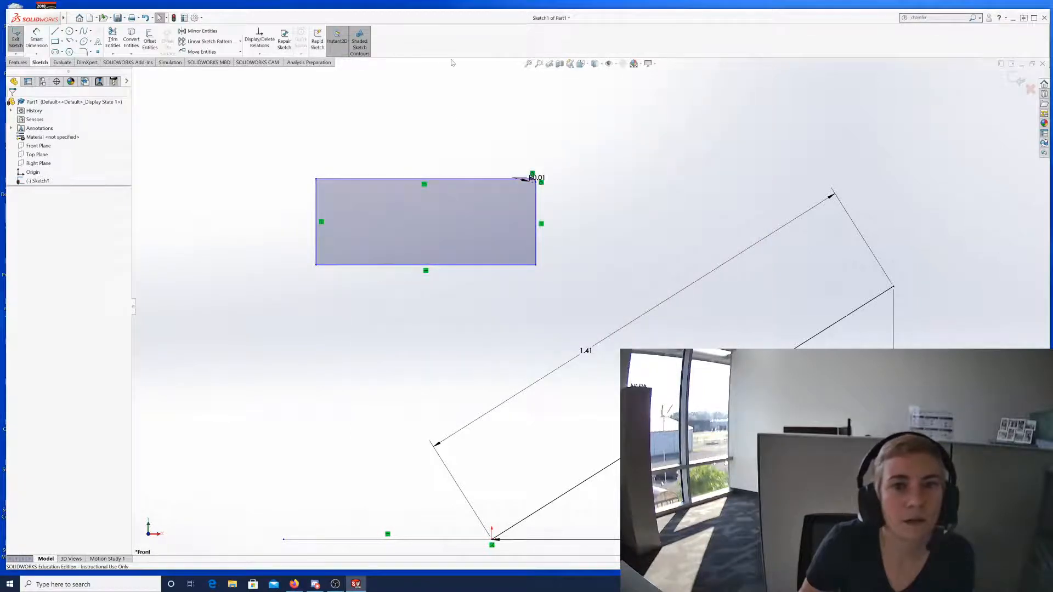
Attempt an Extruded Boss/Base, which fails on shared endpoints, and cancel it.
left_click(18, 62)
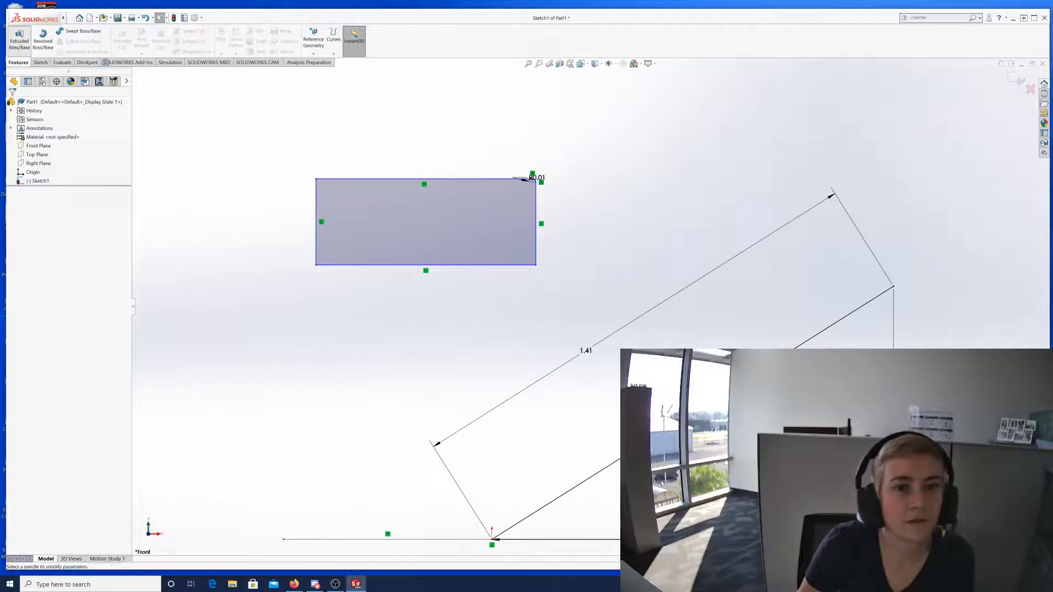
left_click(19, 39)
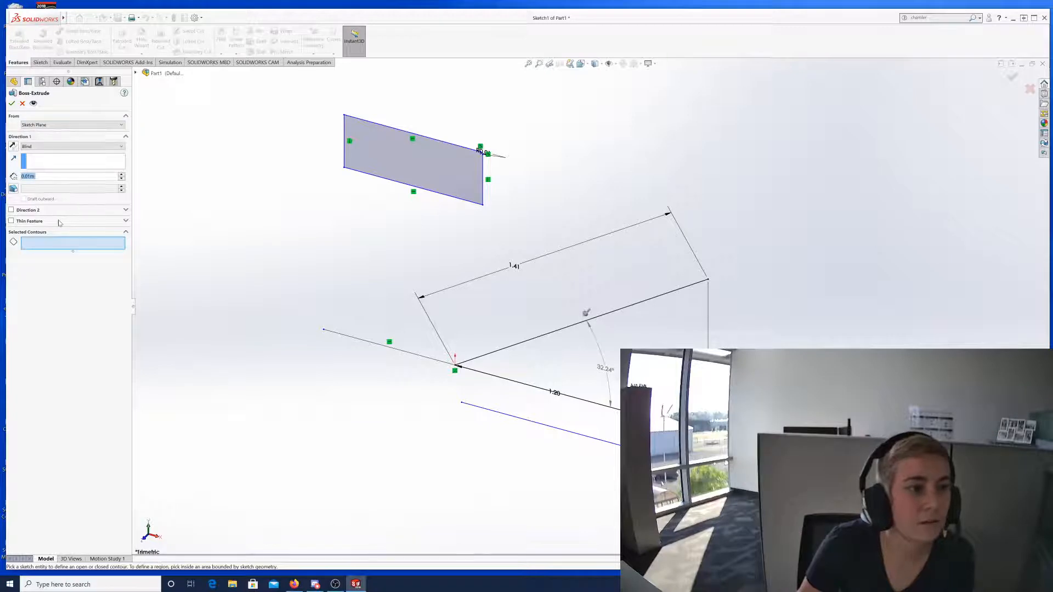
left_click(12, 103)
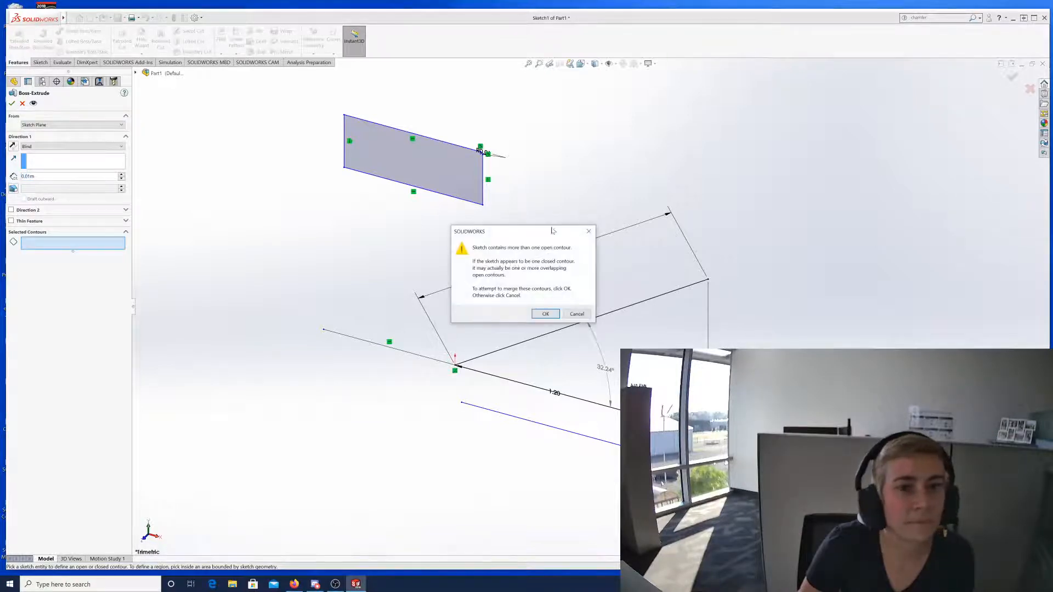
left_click(545, 314)
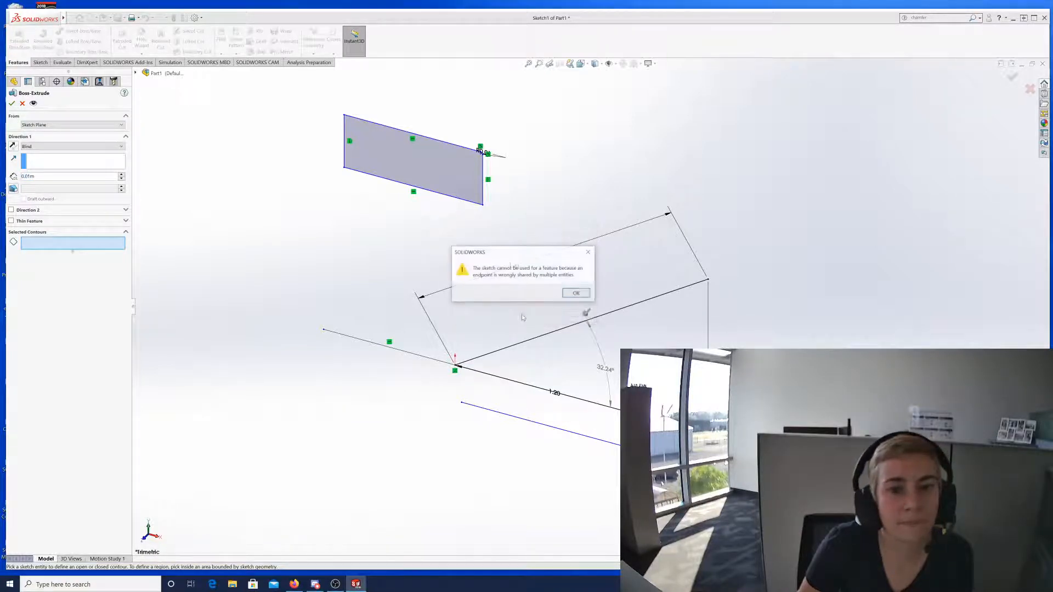
left_click(585, 296)
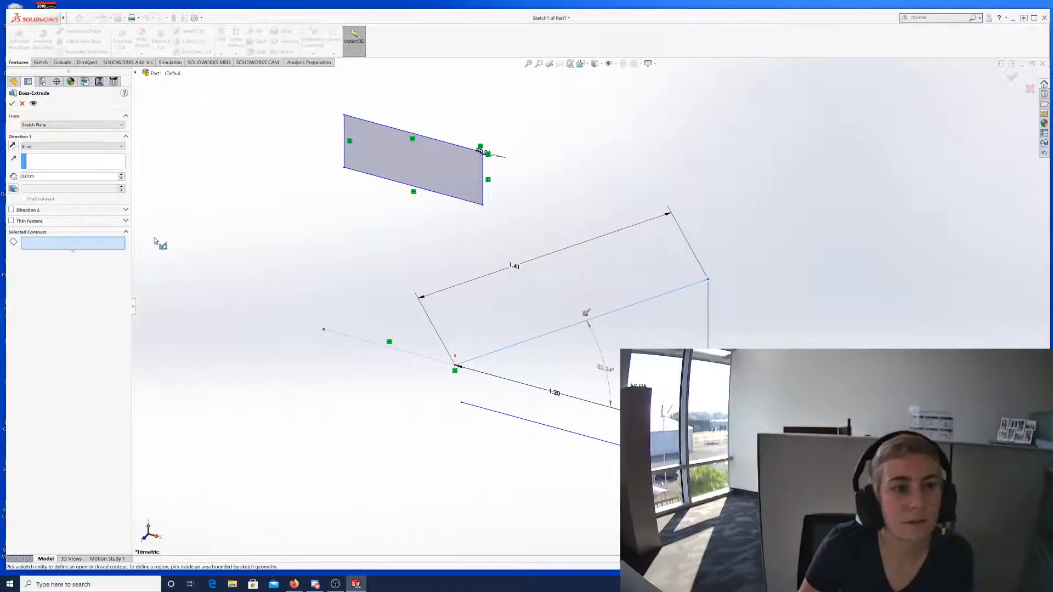
key("Escape")
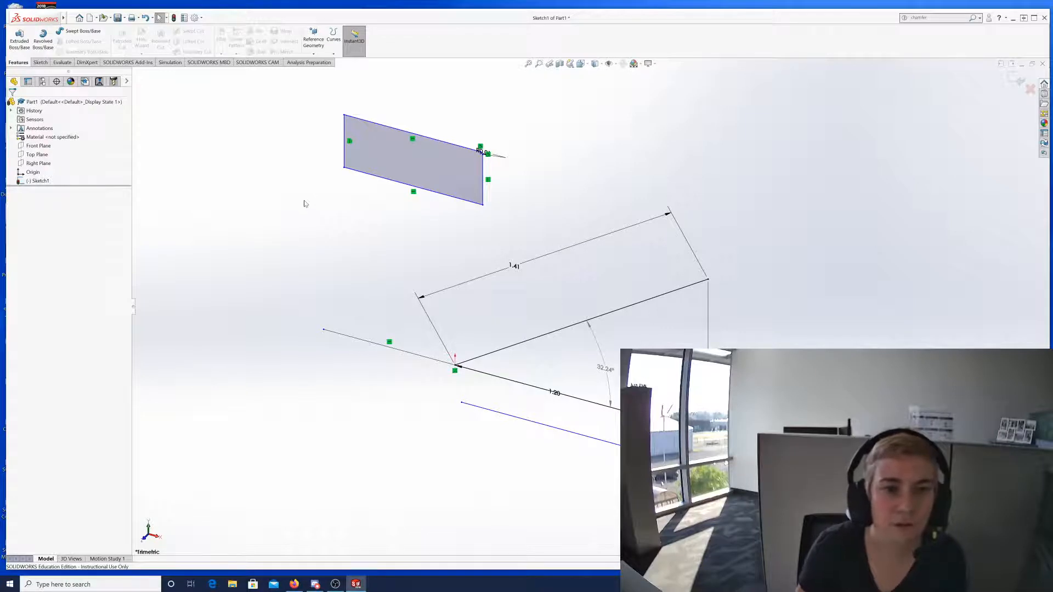
Delete the angled lines, their 1.41, 1.20 and 32.24° dimensions, and the stray line.
left_click_drag(304, 200, 911, 521)
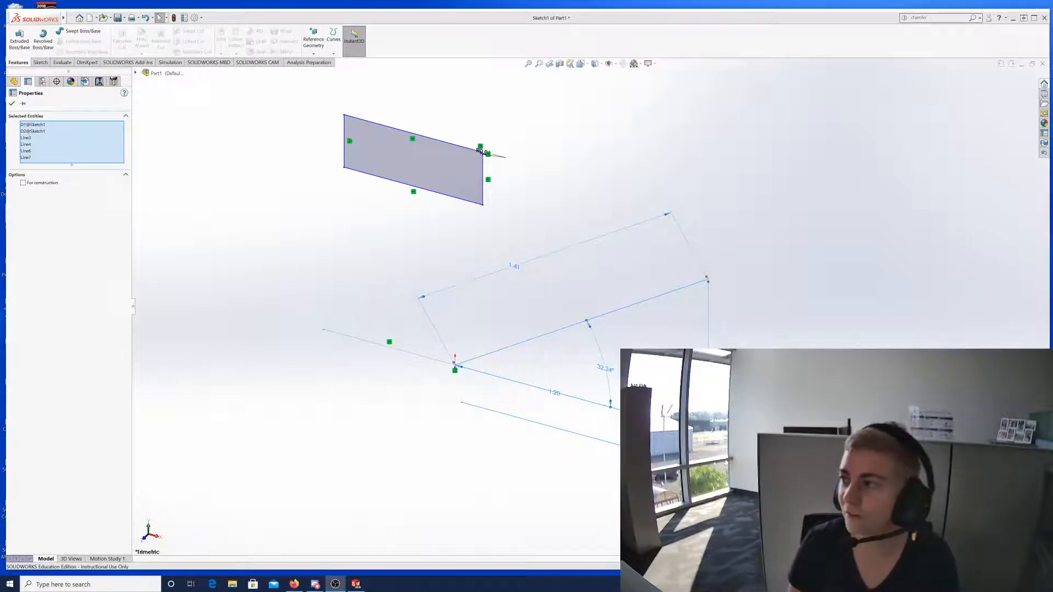
key("Escape")
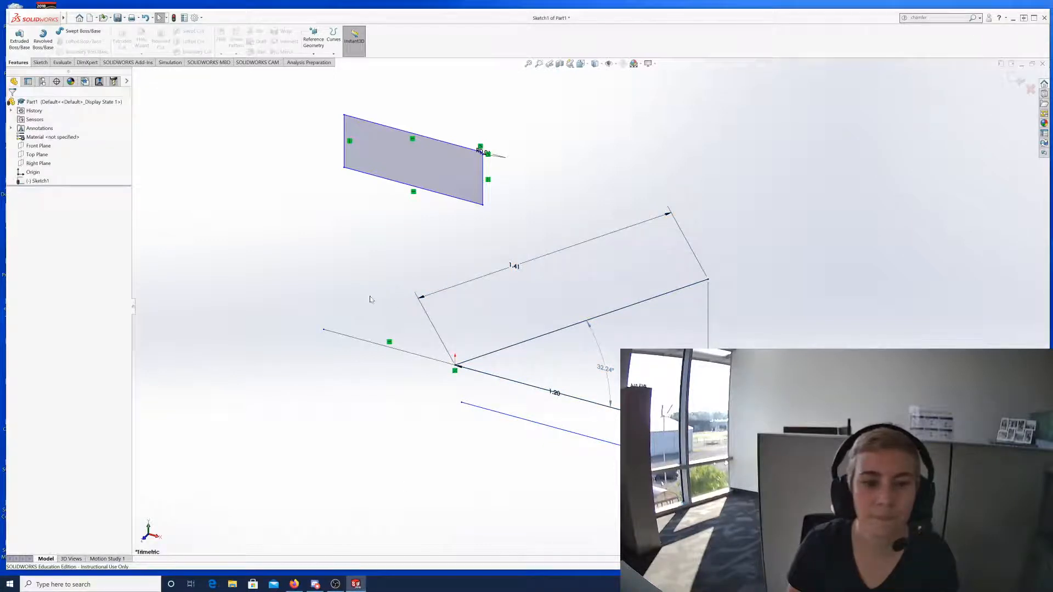
mouse_move(419, 387)
left_mouse_down()
mouse_move(647, 457)
mouse_move(647, 510)
left_mouse_up()
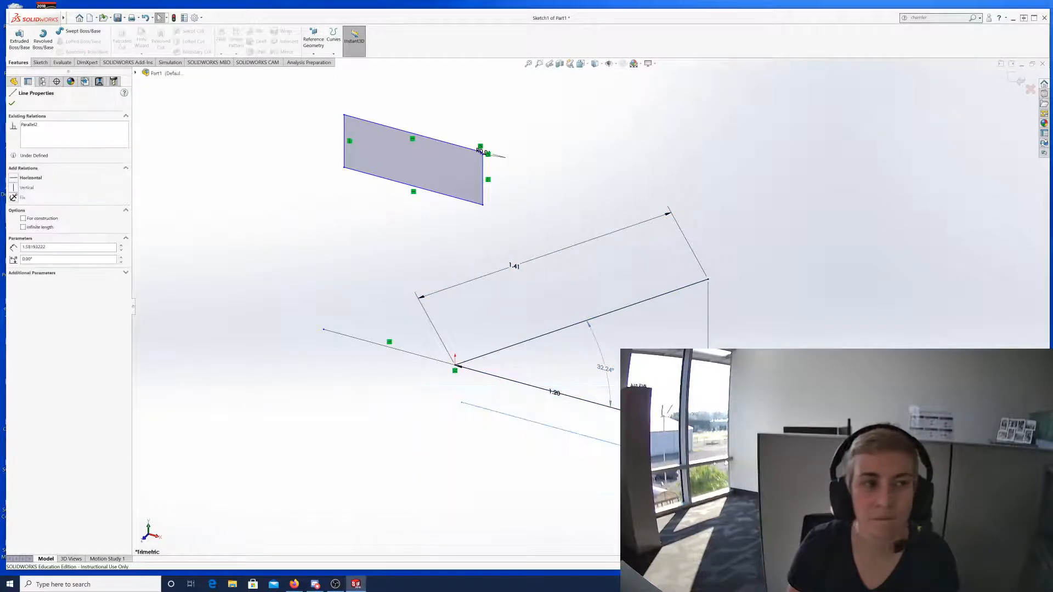
left_click(331, 247)
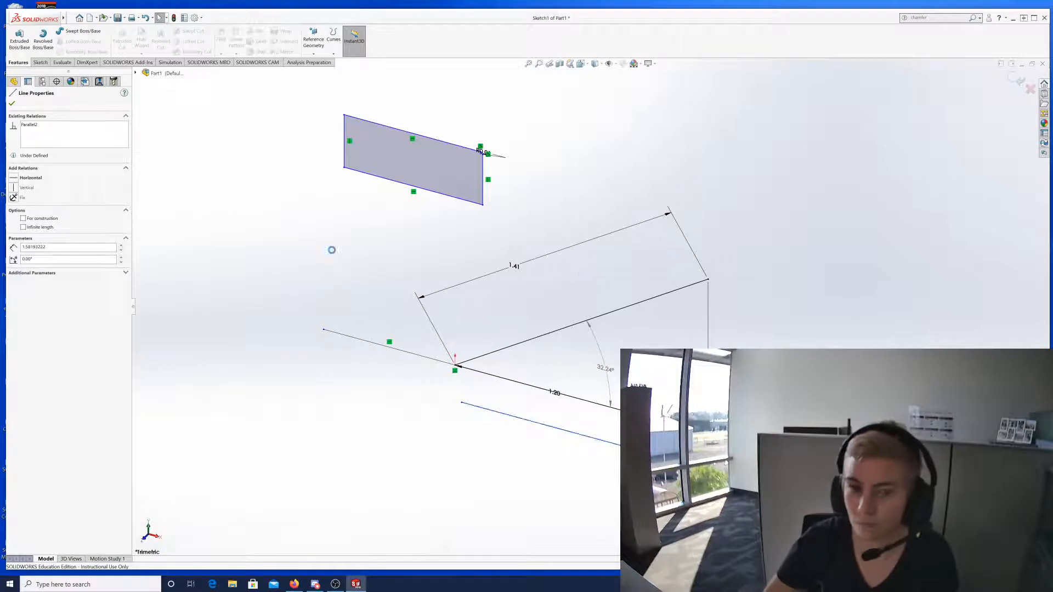
left_click_drag(307, 269, 805, 444)
key("Delete")
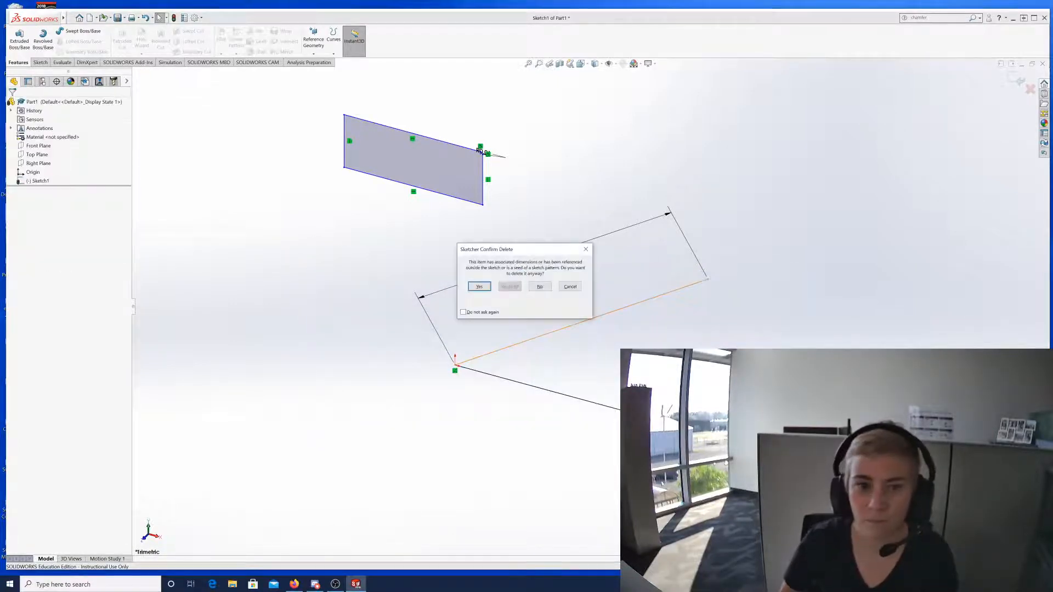
left_click(479, 287)
mouse_move(432, 351)
left_mouse_down()
mouse_move(647, 387)
mouse_move(647, 519)
left_mouse_up()
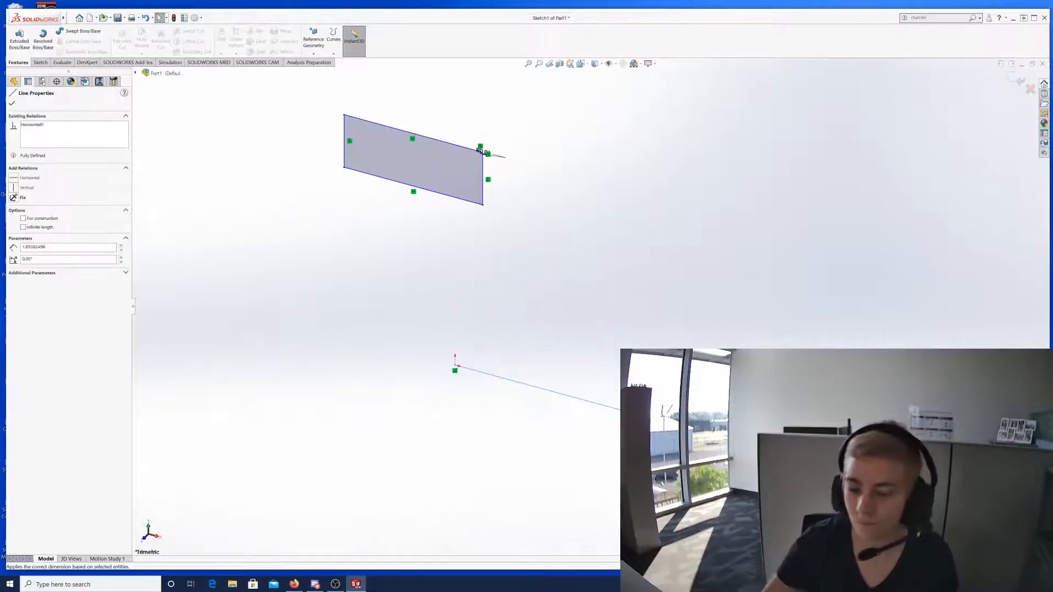
key("Delete")
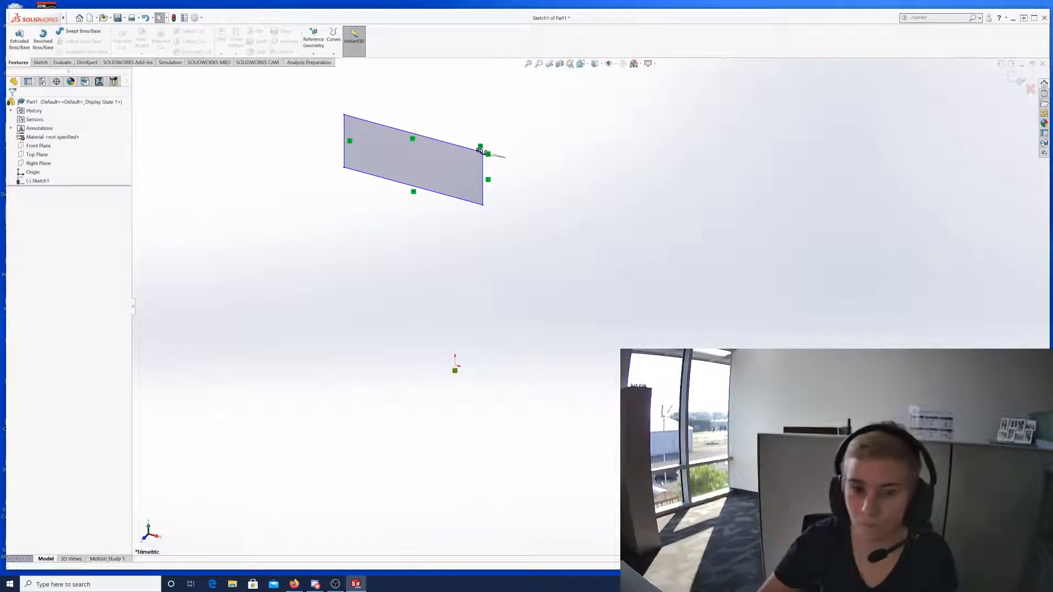
Extrude the rectangle sketch 0.01m into Boss-Extrude1 and zoom in on the plate.
left_click(19, 38)
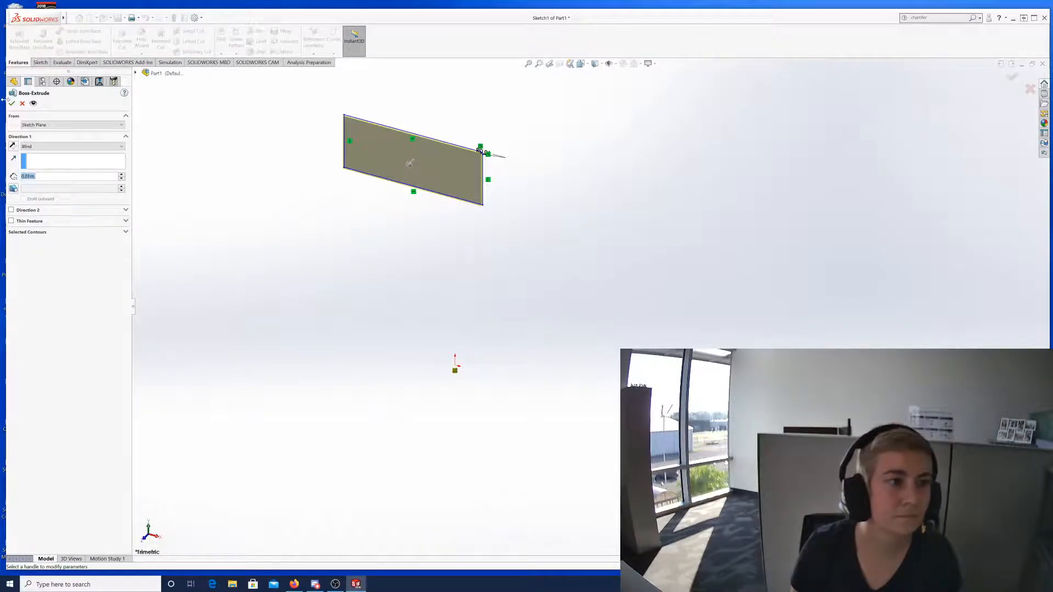
left_click(11, 103)
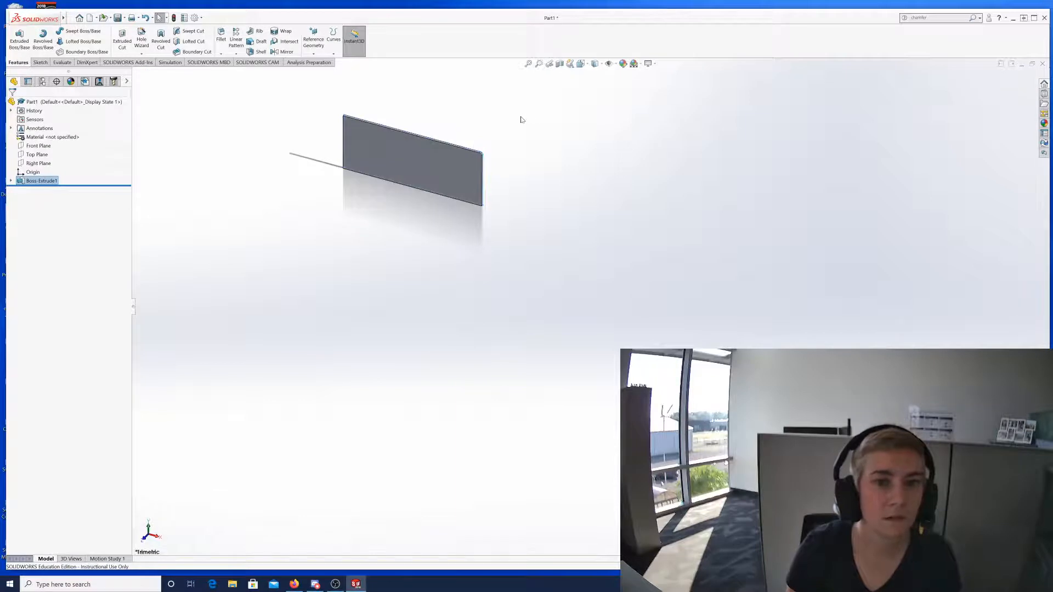
scroll(521, 119, "down", 5)
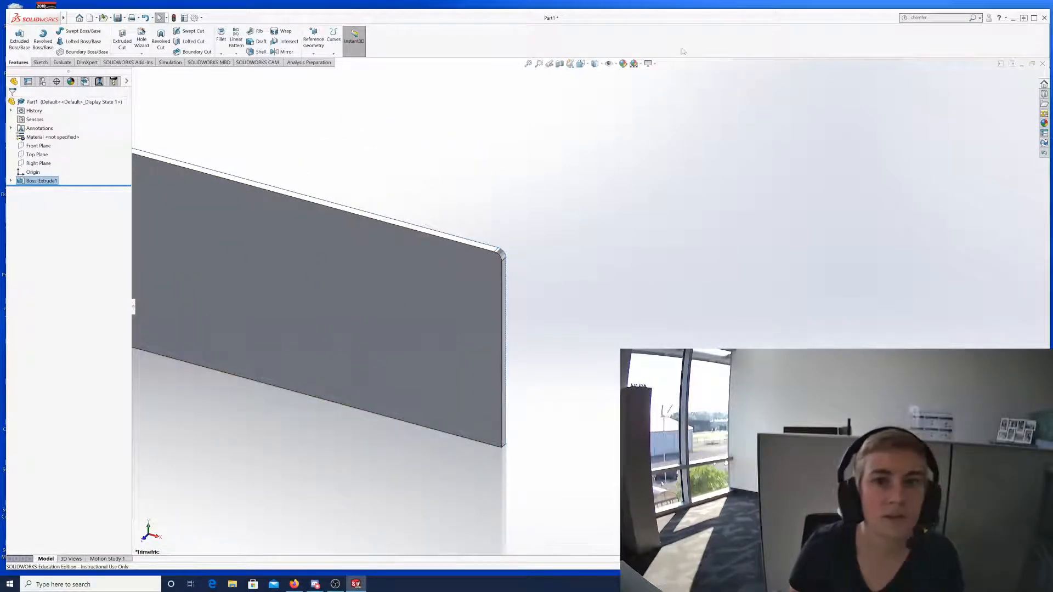
left_click(615, 63)
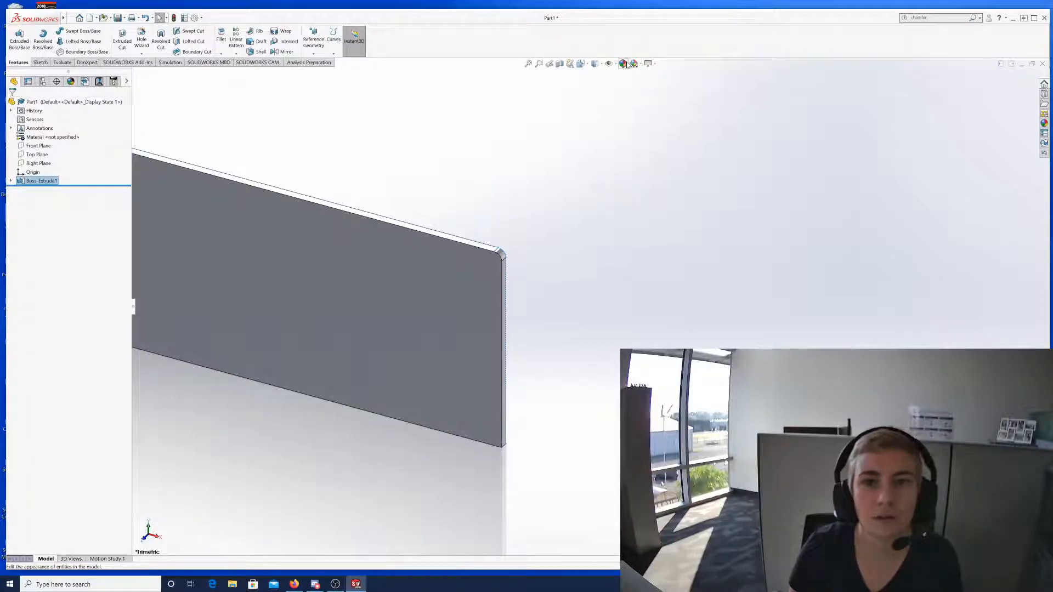
Try the Plain White, Backdrop - Grey with Overhead Light, and a light bluish scene on the plate.
left_click(633, 63)
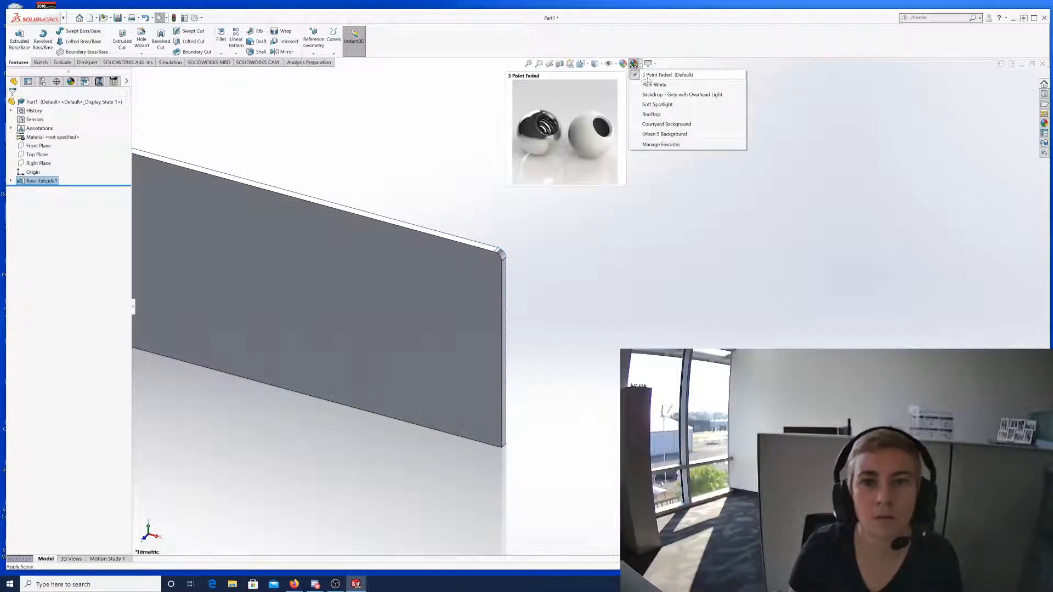
left_click(666, 84)
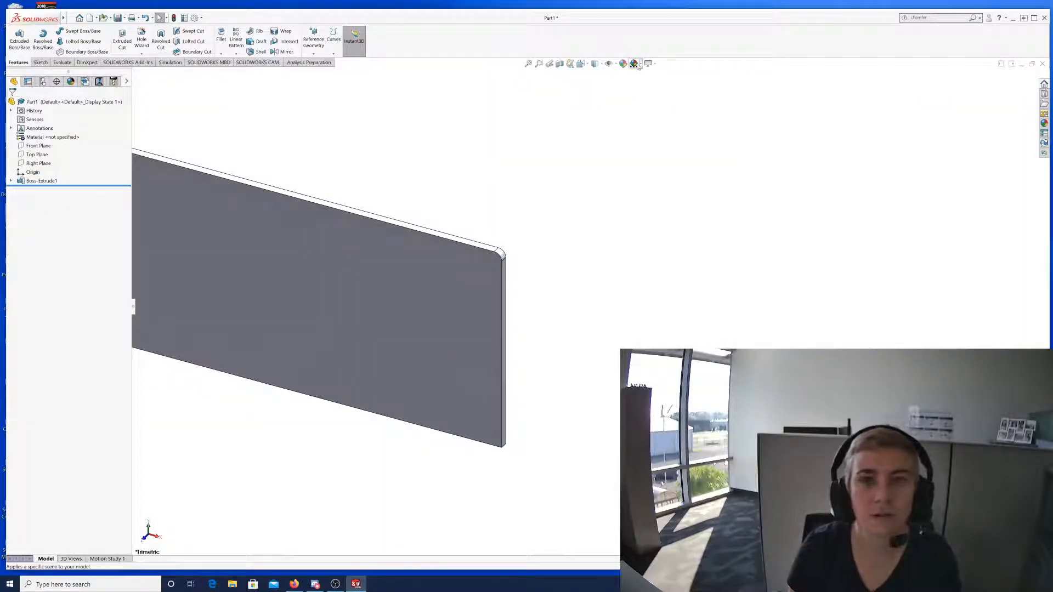
left_click(634, 64)
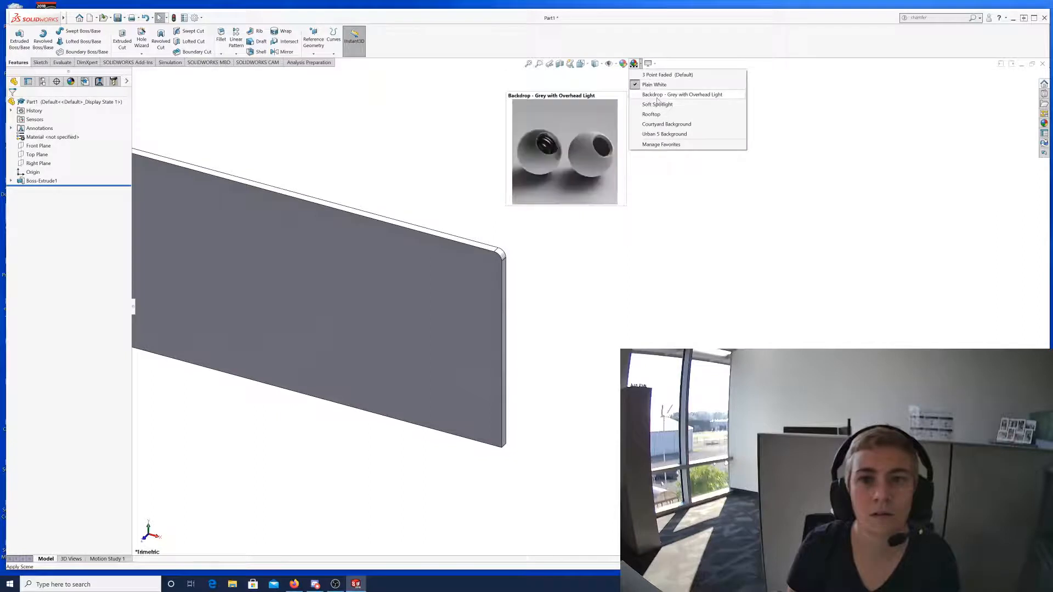
left_click(661, 96)
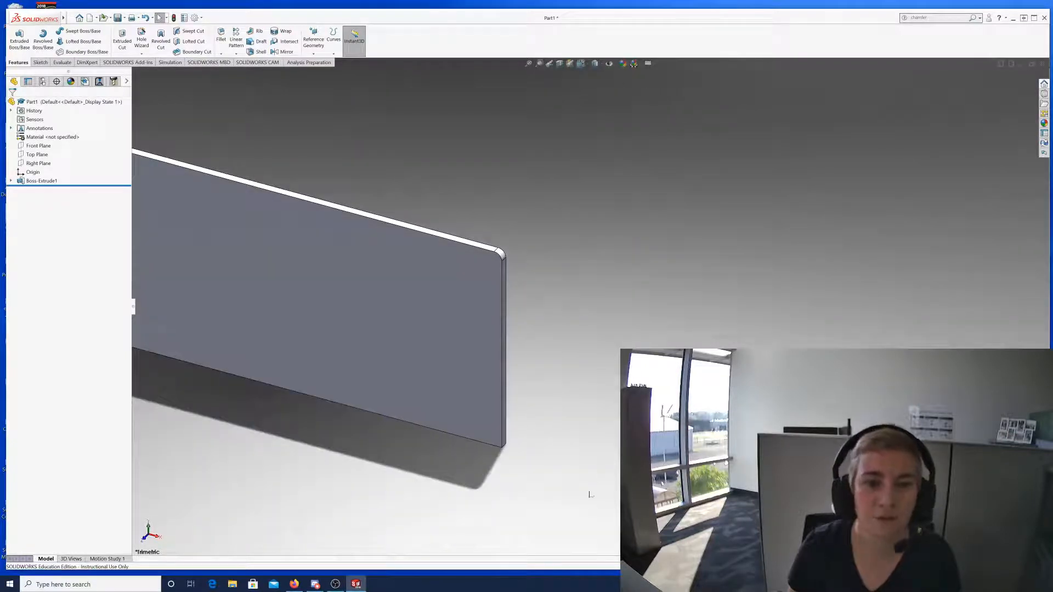
left_click(634, 64)
left_click(671, 122)
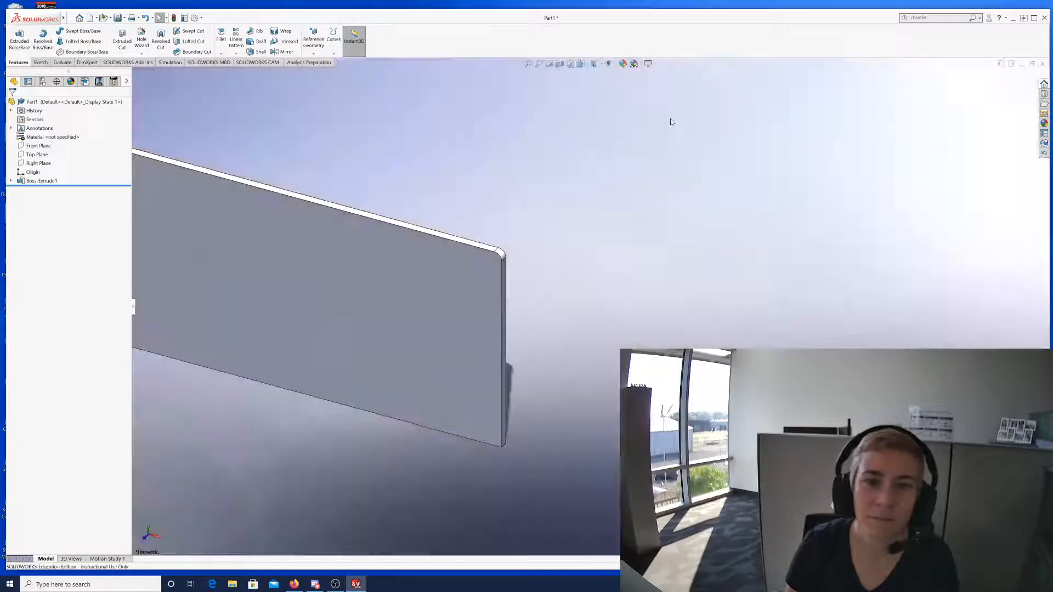
left_click(635, 65)
Reapply the 3 Point Faded scene and orbit the plate edge-on and face-on.
left_click(653, 76)
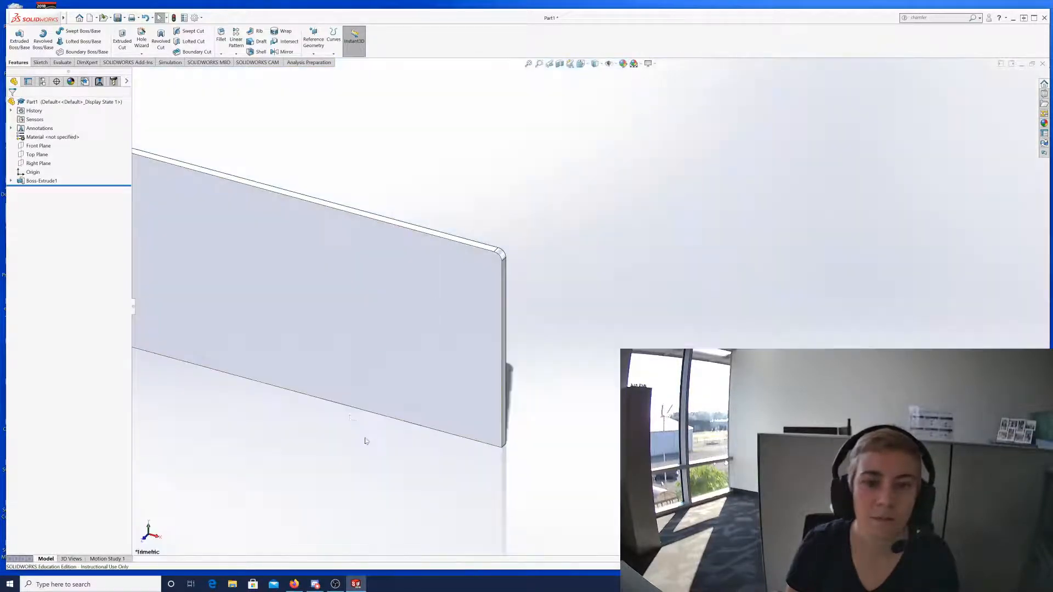
key("z")
scroll(279, 351, "up", 1)
scroll(269, 277, "down", 2)
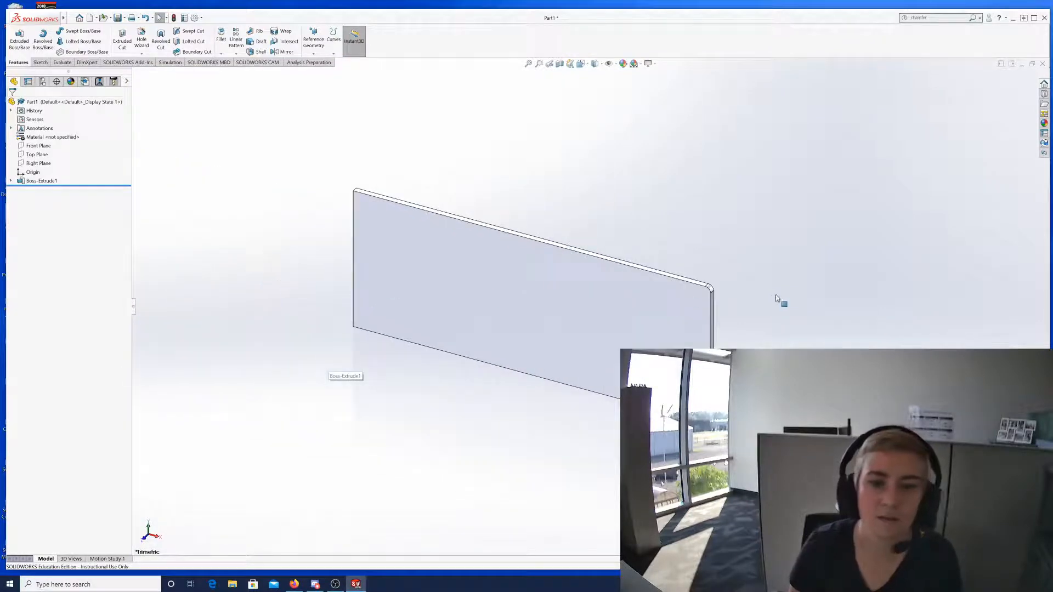
scroll(776, 295, "down", 1)
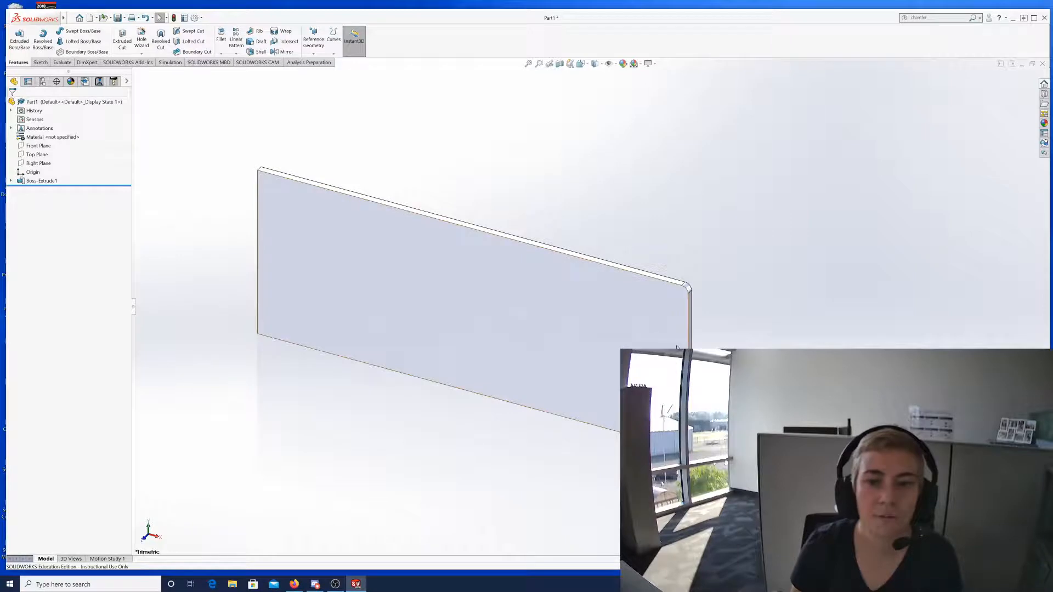
middle_click_drag(630, 332, 590, 294)
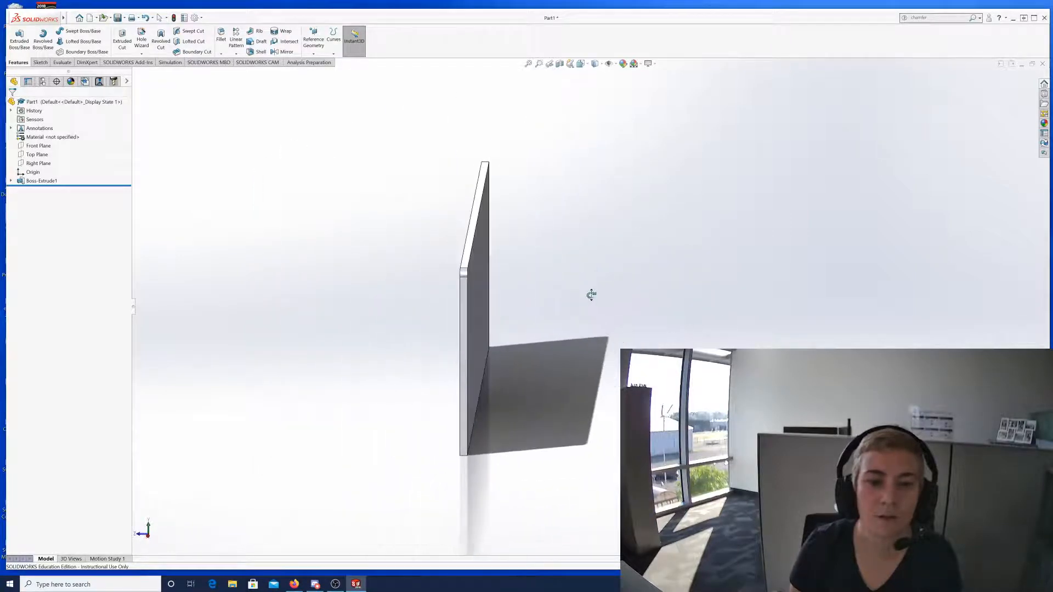
middle_click_drag(352, 348, 390, 336)
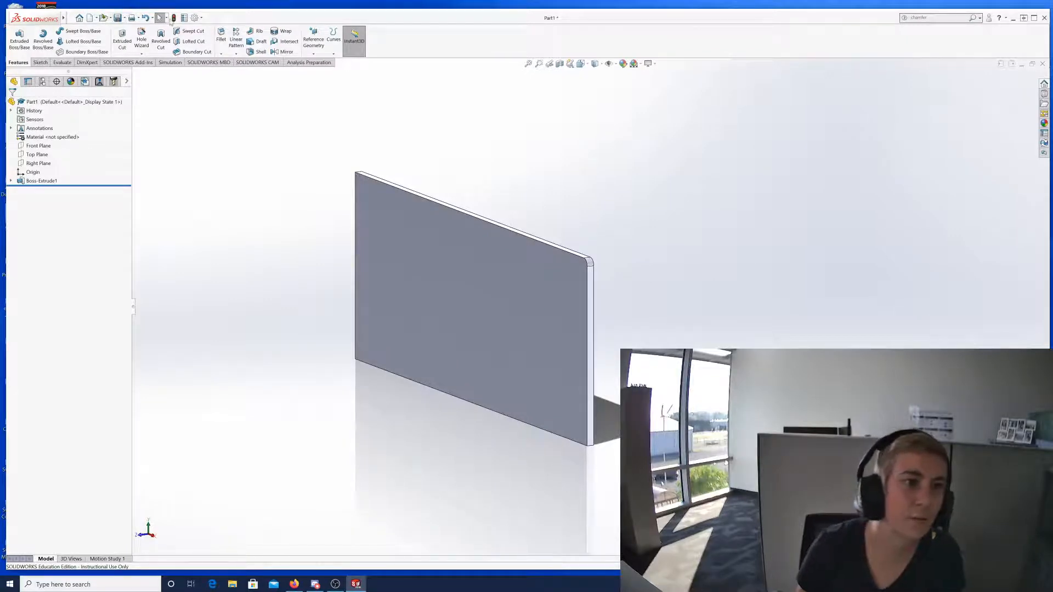
Make the Viewport Background light teal on the Options Colors page and confirm with OK.
left_click(198, 18)
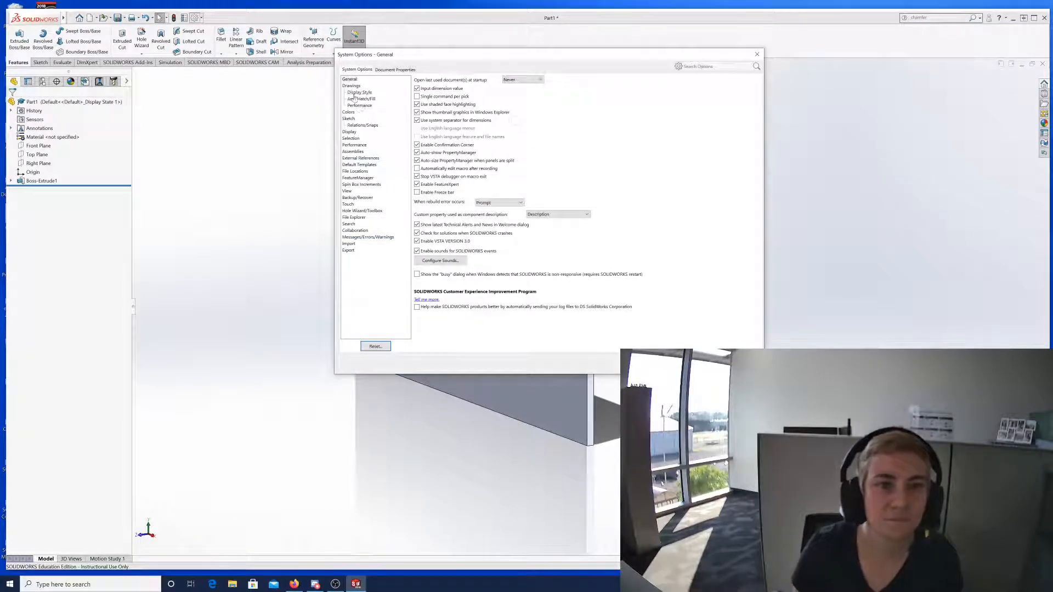
left_click(351, 112)
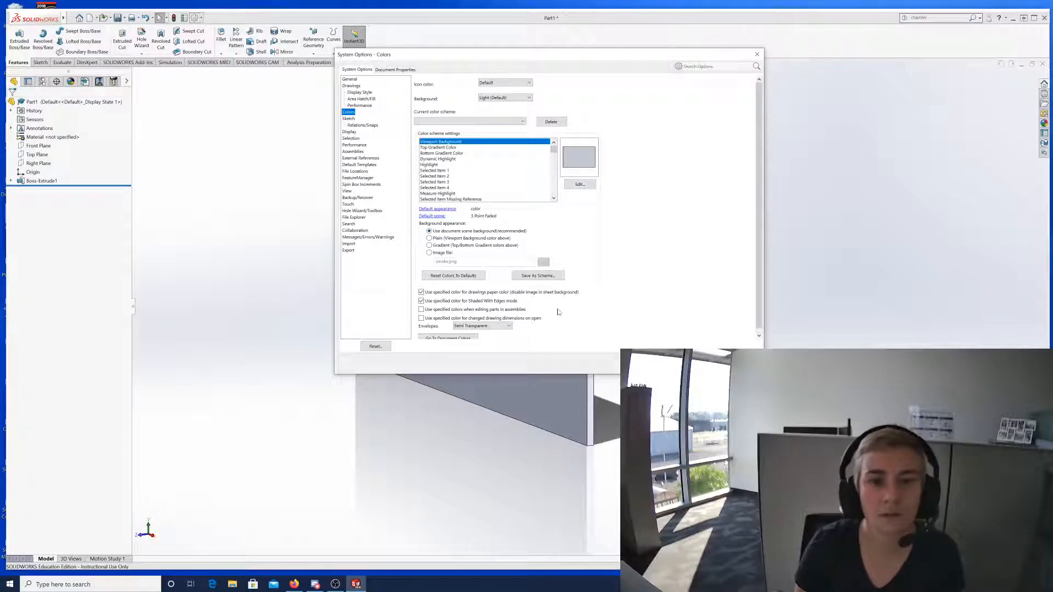
scroll(477, 312, "down", 1)
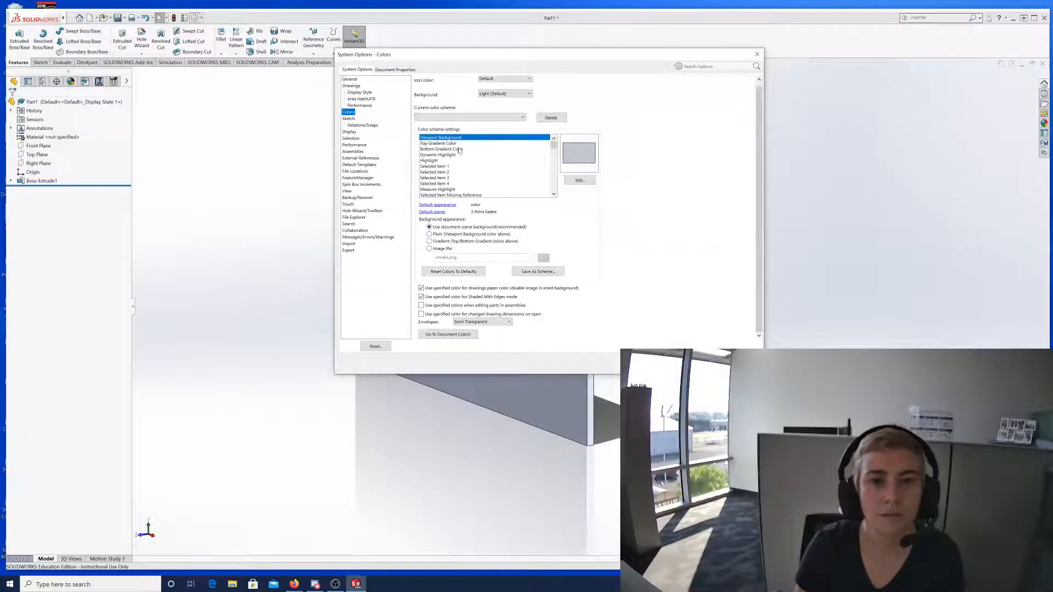
left_click(579, 180)
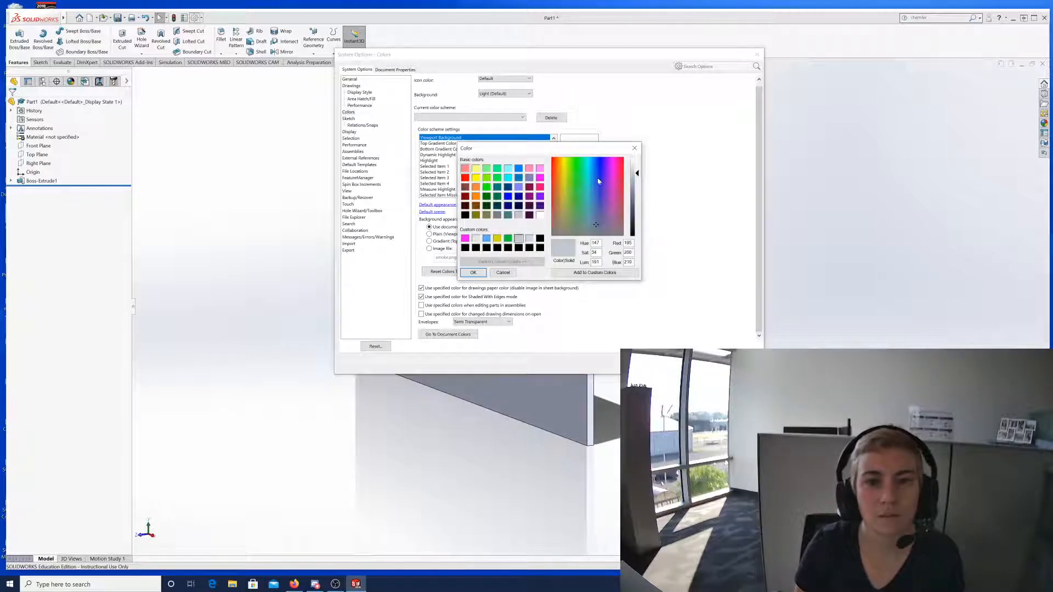
left_click(584, 179)
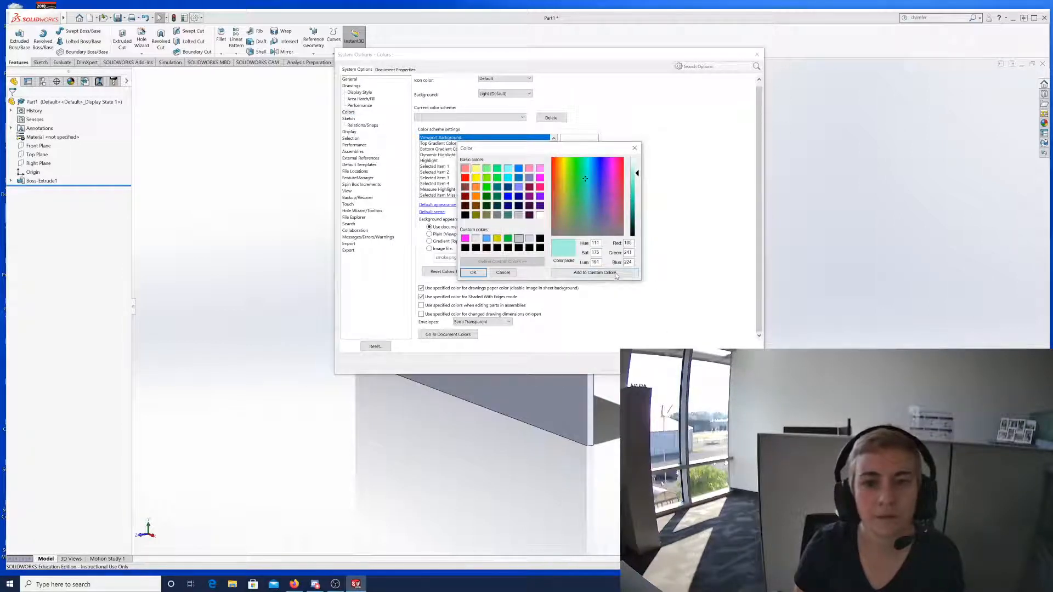
left_click(472, 273)
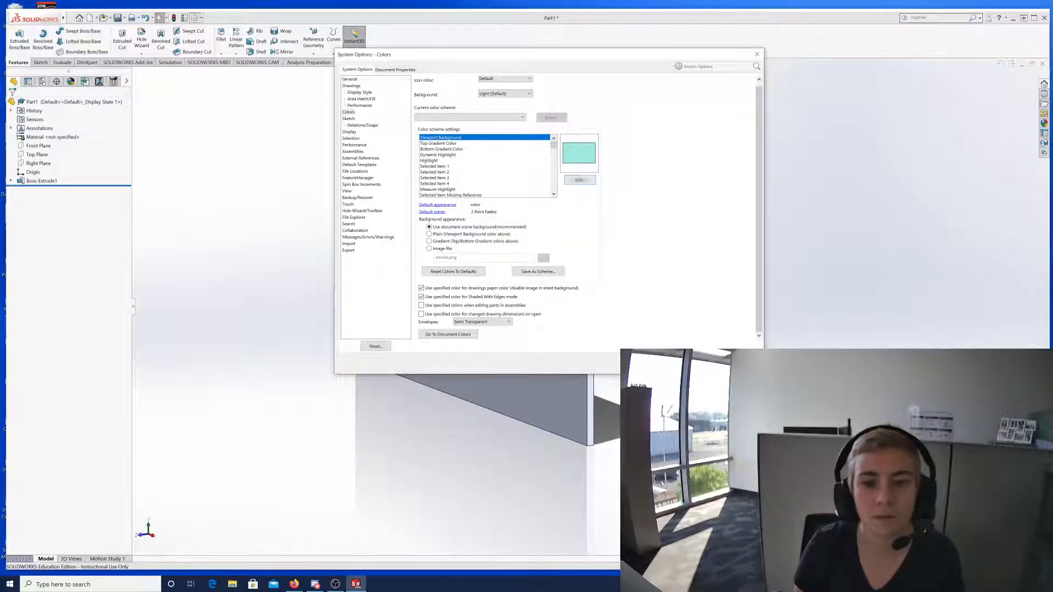
left_click(661, 363)
scroll(615, 282, "up", 2)
scroll(611, 285, "down", 5)
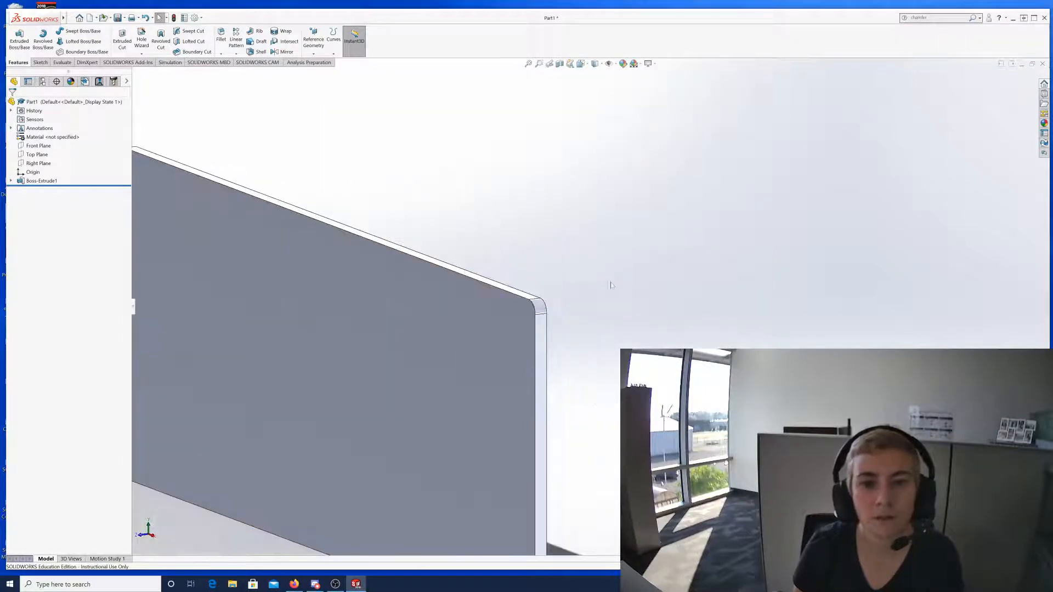
scroll(483, 304, "up", 5)
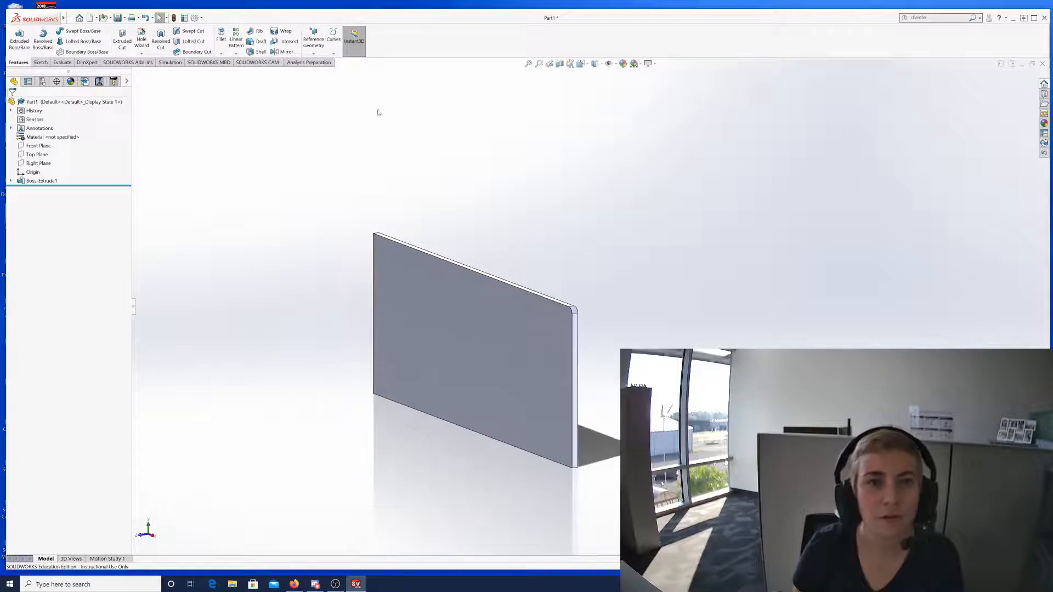
Change the Top Gradient Color to bright blue on the Options Colors page and confirm.
left_click(194, 18)
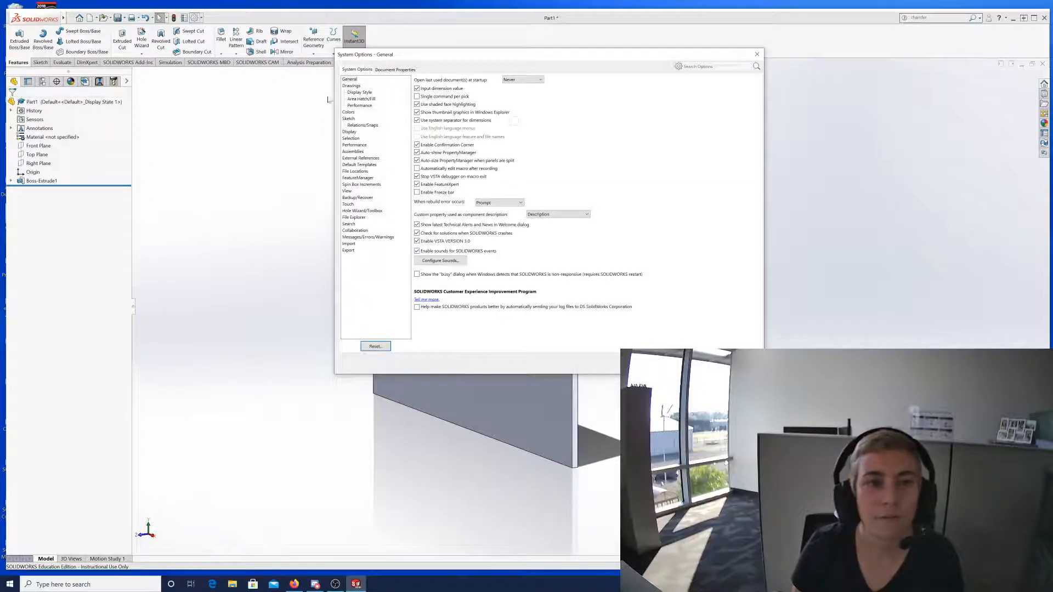
left_click(359, 92)
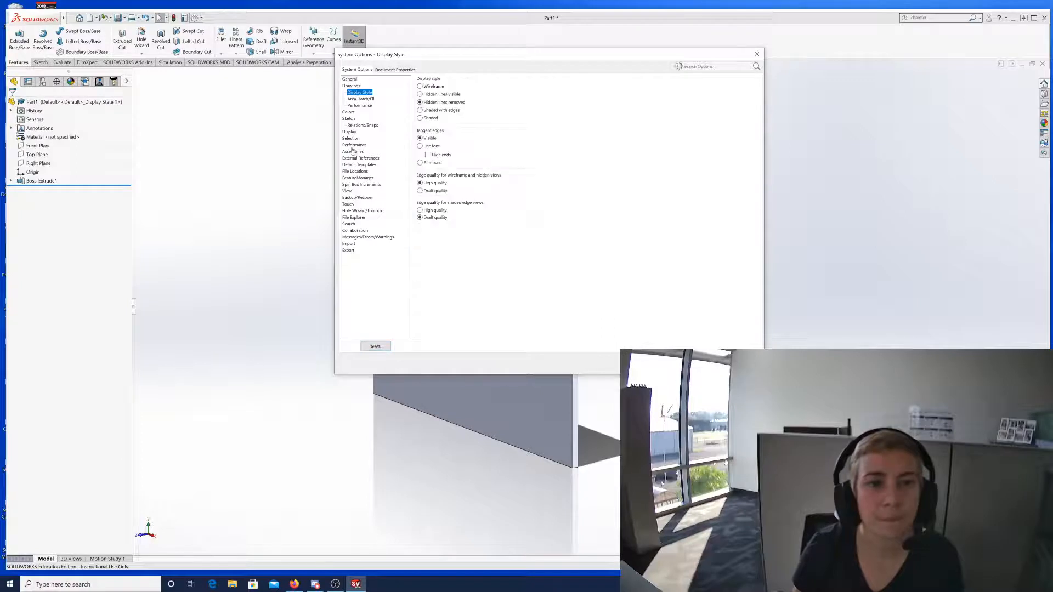
left_click(348, 112)
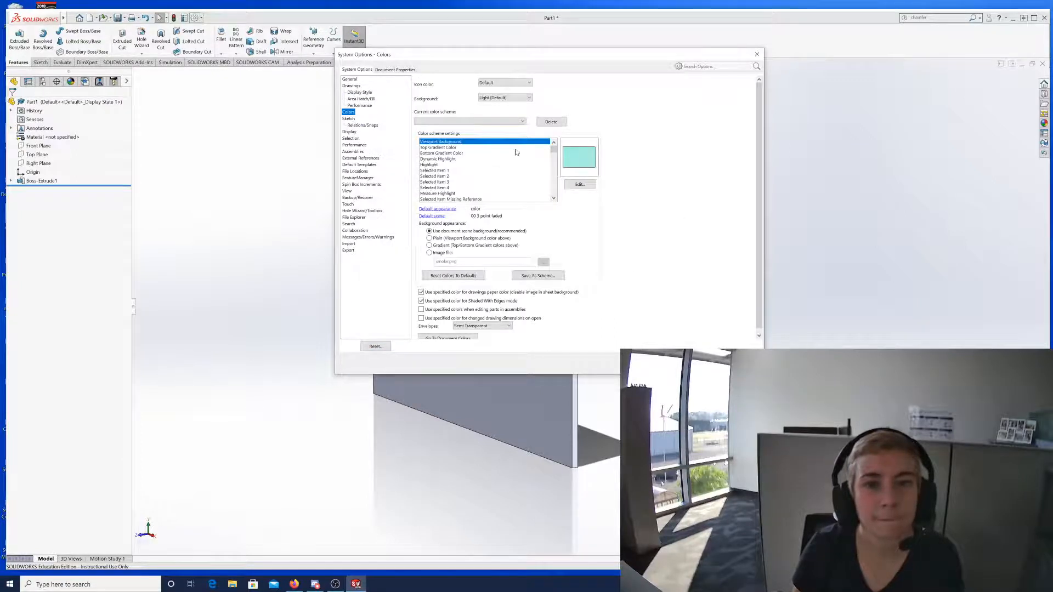
left_click(449, 148)
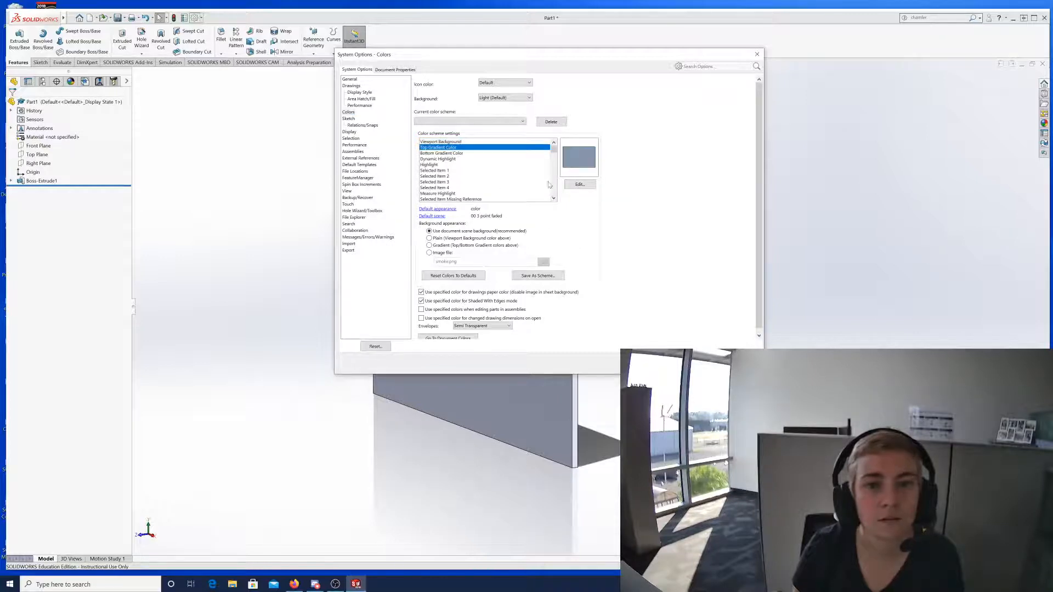
left_click(580, 184)
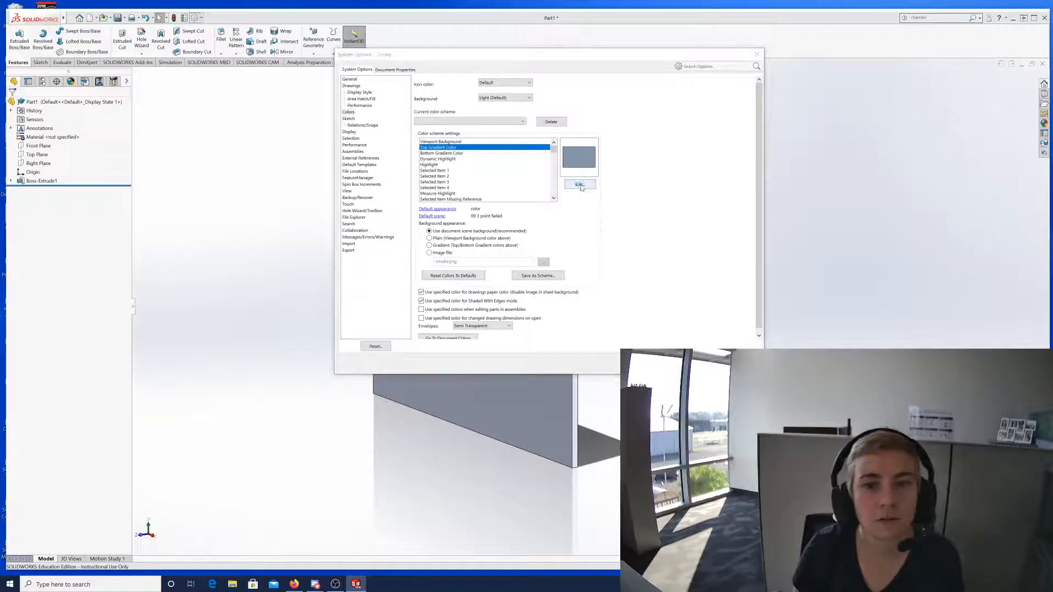
left_click(599, 169)
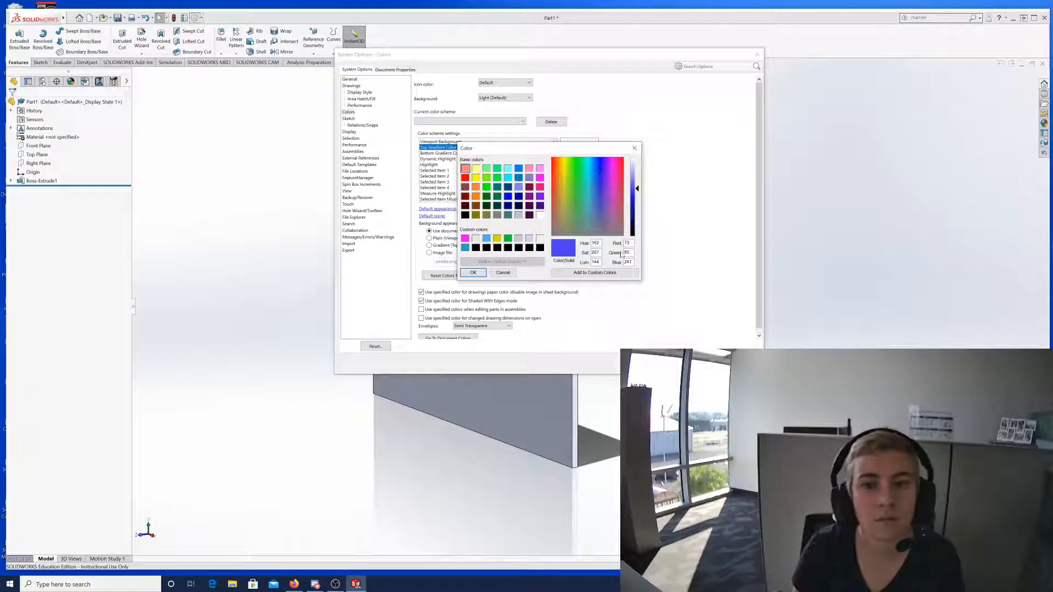
left_click(472, 273)
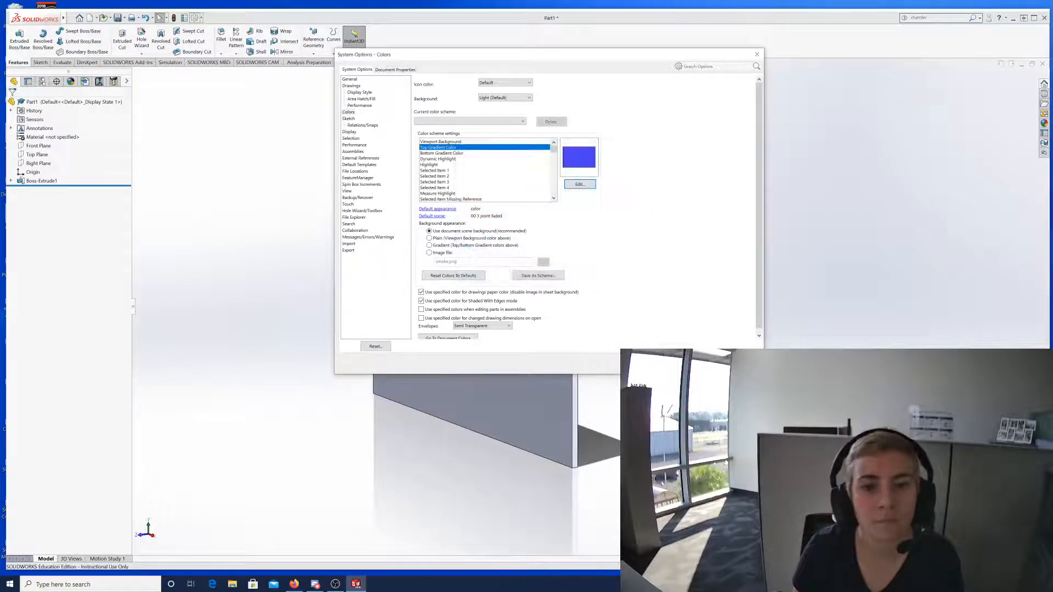
left_click(672, 362)
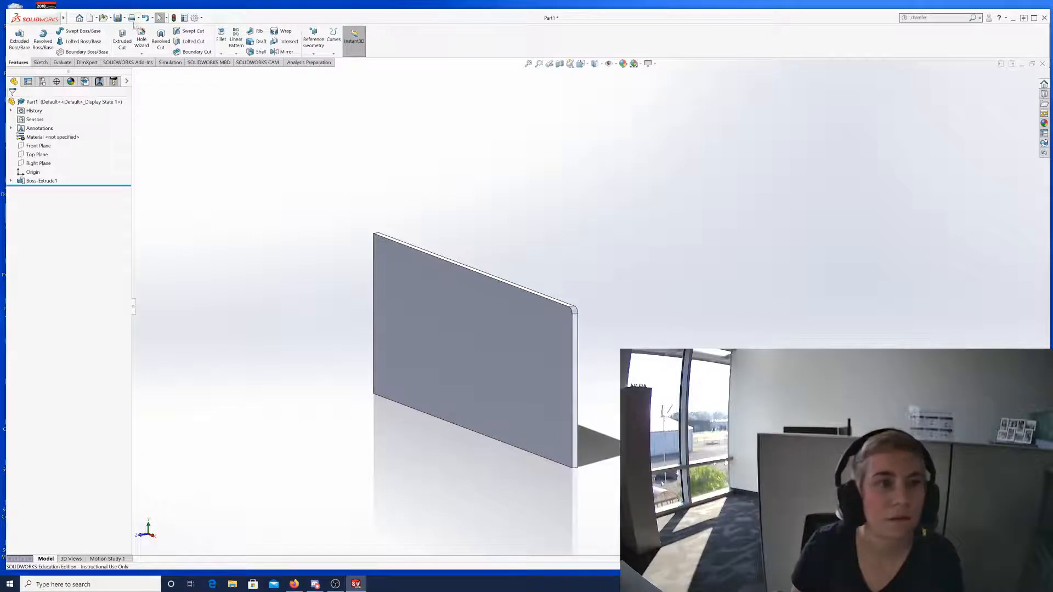
left_click(194, 17)
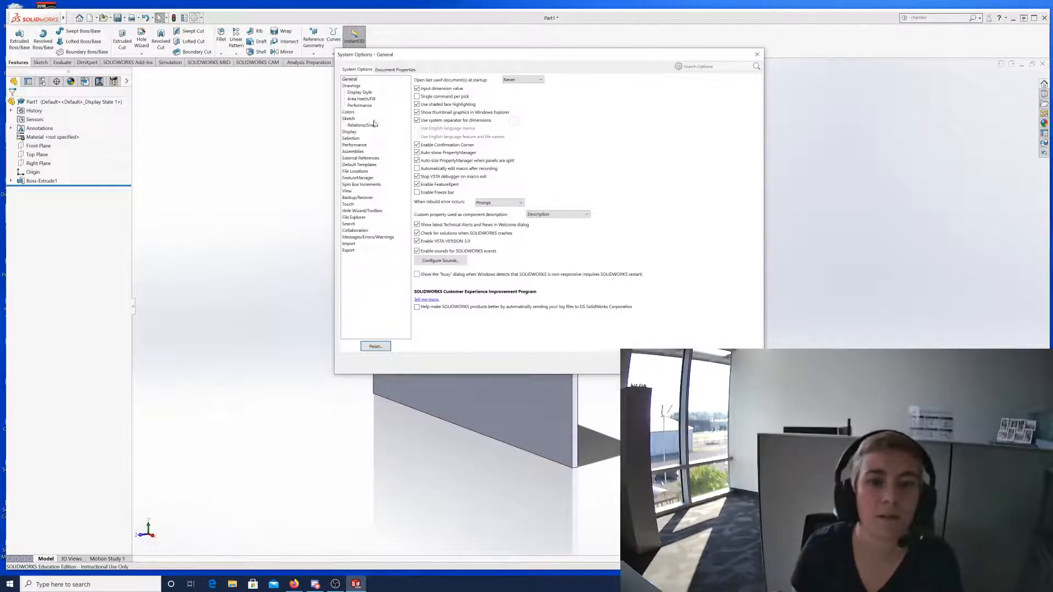
Use Reset Colors To Defaults on the Colors page and close Options with OK.
left_click(349, 112)
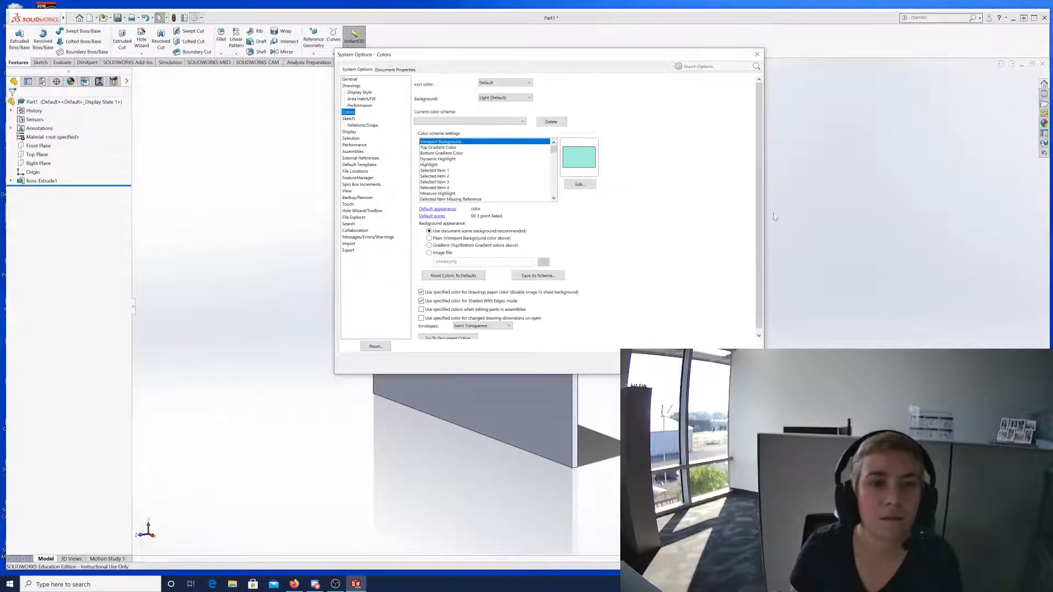
scroll(452, 165, "down", 3)
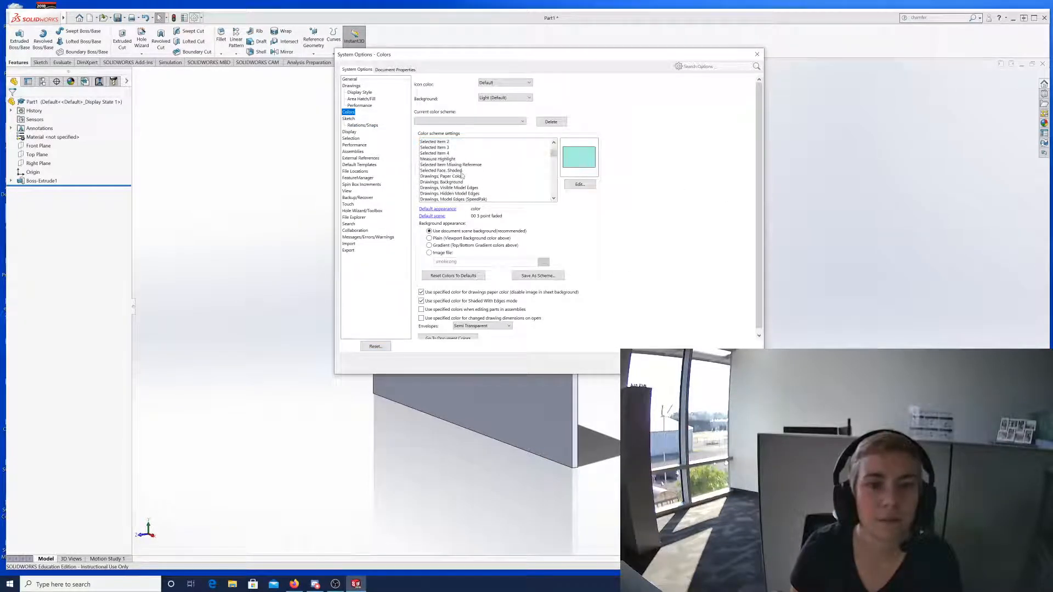
scroll(462, 192, "down", 2)
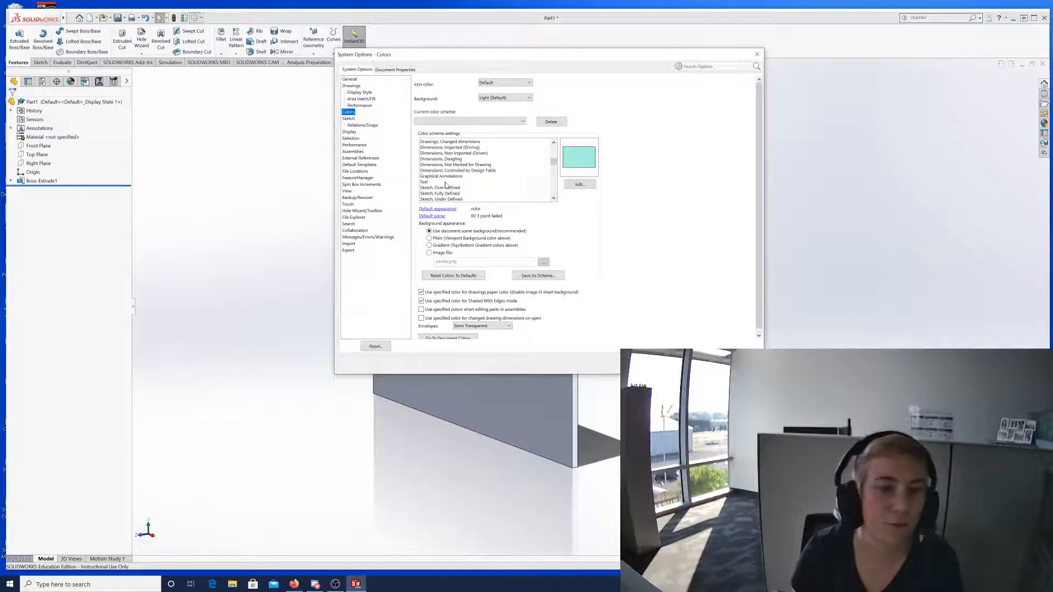
scroll(454, 186, "down", 2)
scroll(454, 187, "down", 6)
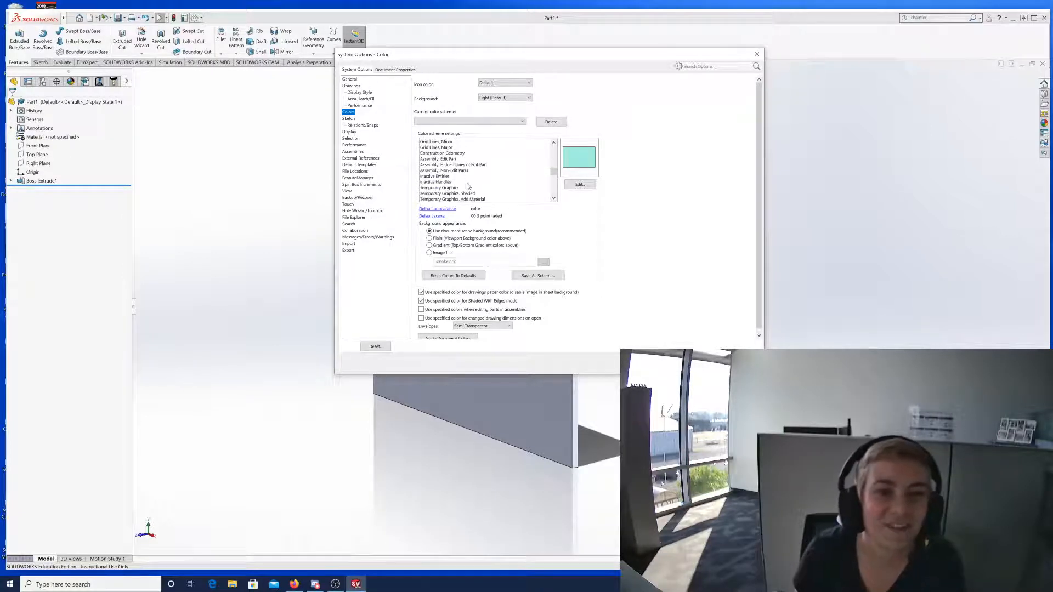
left_click(452, 275)
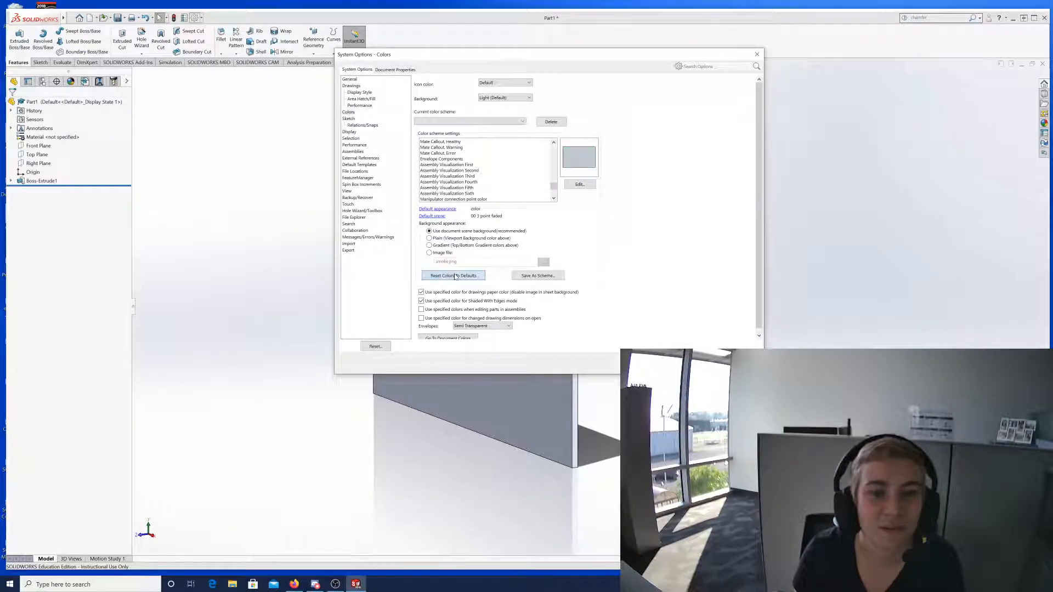
left_click(670, 363)
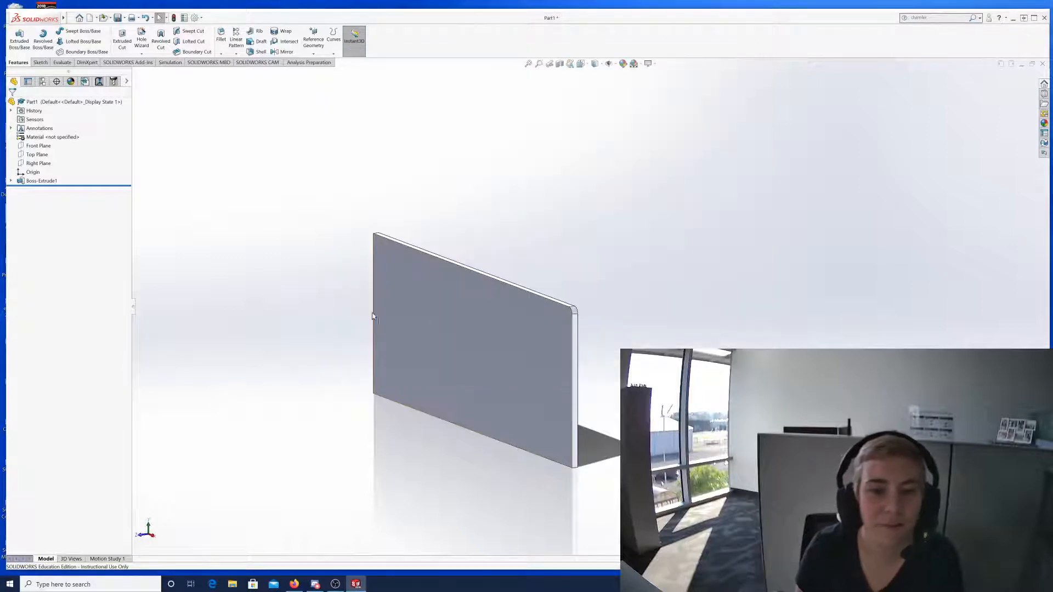
scroll(363, 322, "up", 2)
scroll(387, 302, "down", 4)
scroll(646, 285, "down", 1)
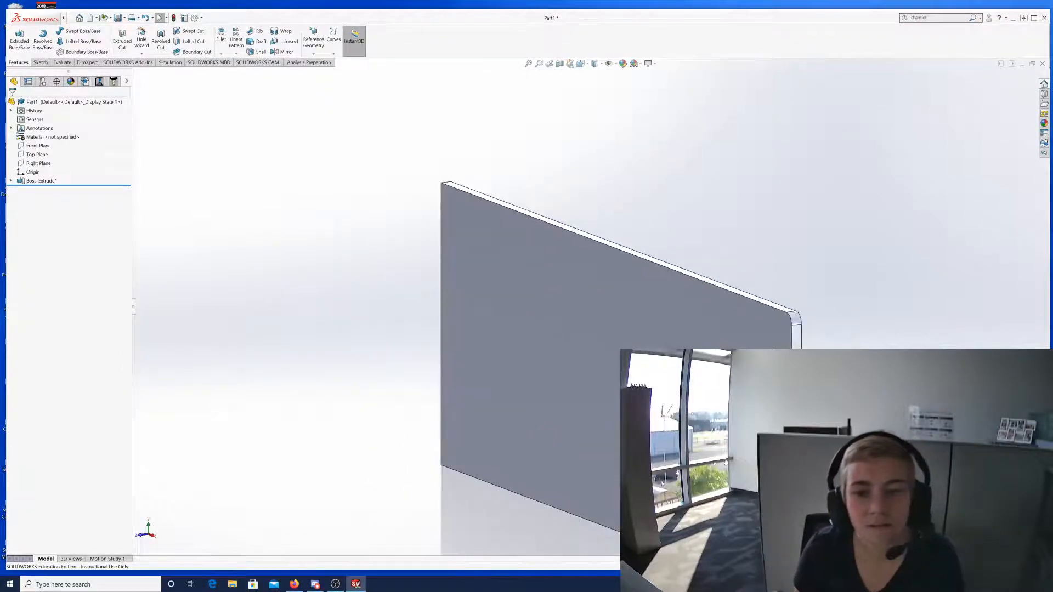
scroll(658, 423, "up", 2)
scroll(658, 422, "down", 1)
scroll(558, 396, "down", 1)
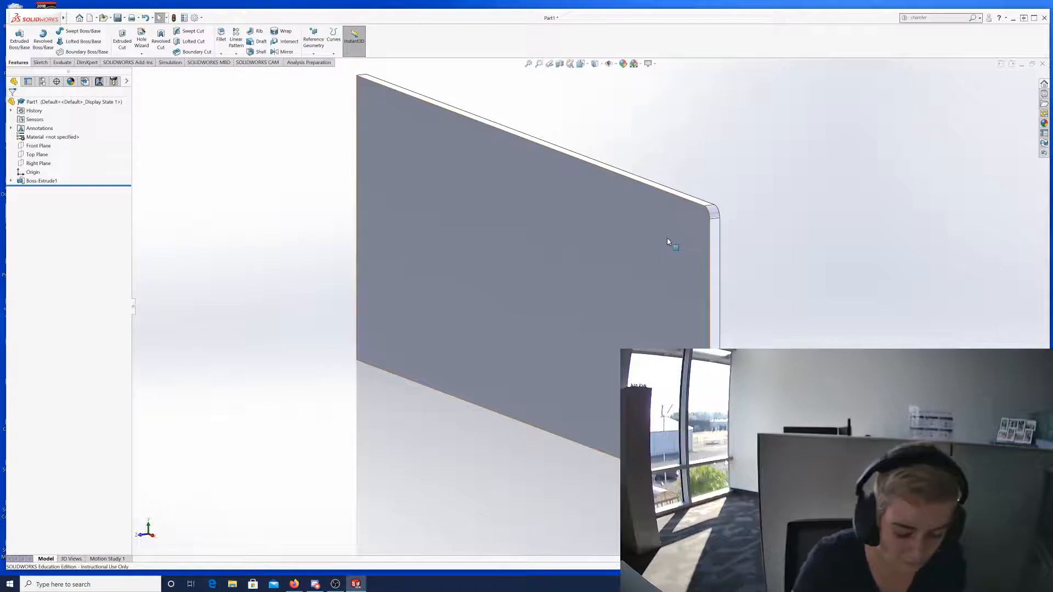
left_click(201, 19)
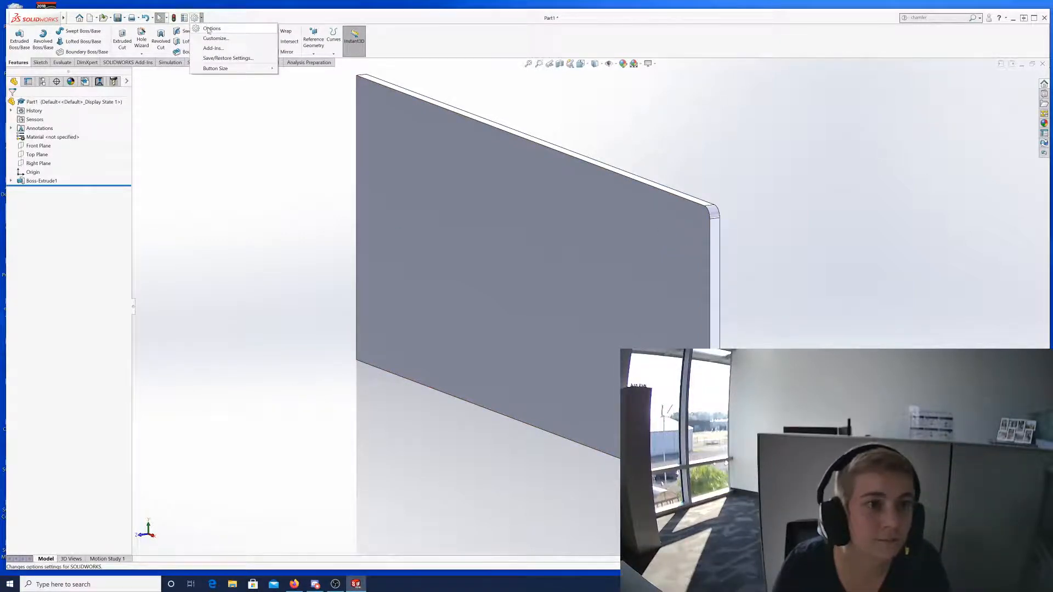
left_click(211, 29)
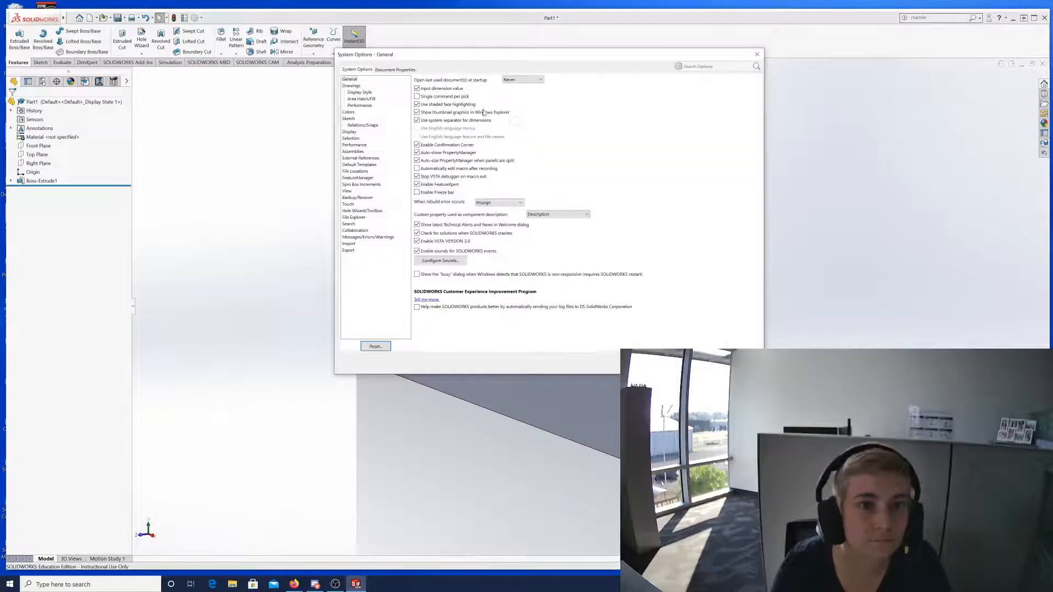
left_click(348, 119)
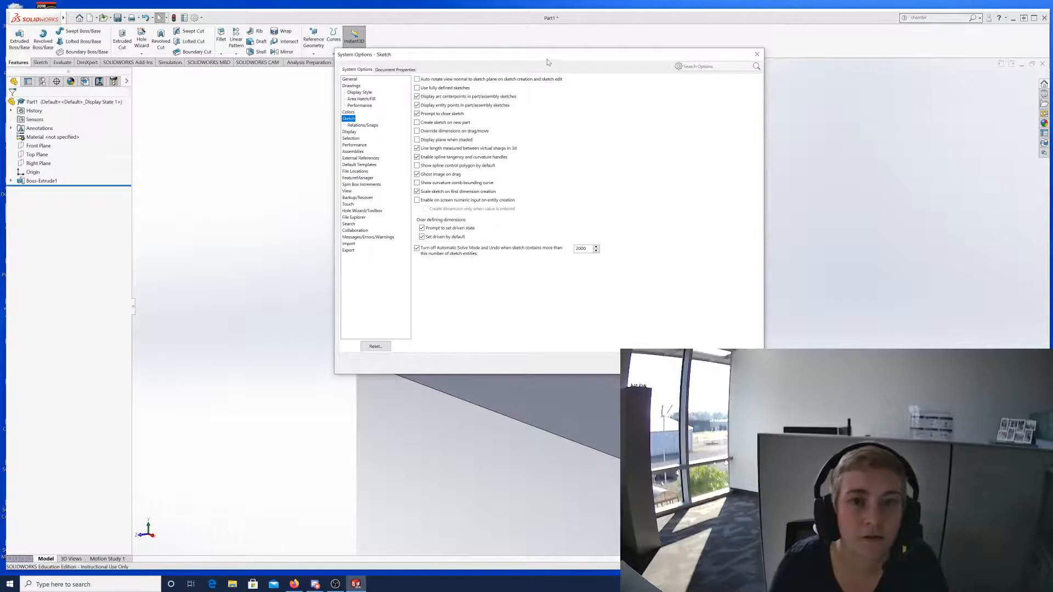
mouse_move(548, 55)
left_mouse_down()
mouse_move(582, 82)
mouse_move(604, 150)
left_mouse_up()
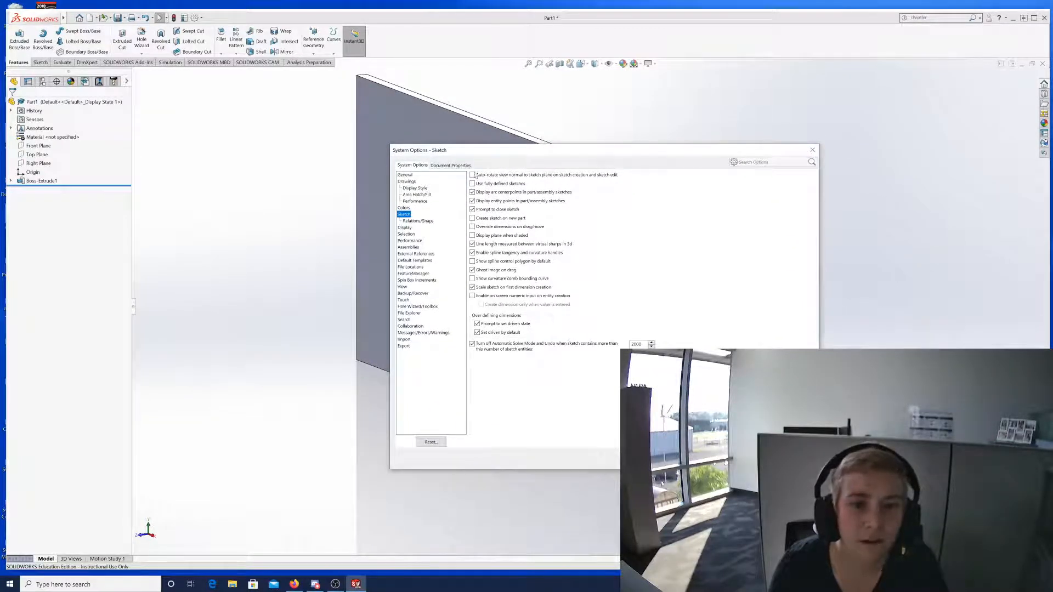
left_click(472, 175)
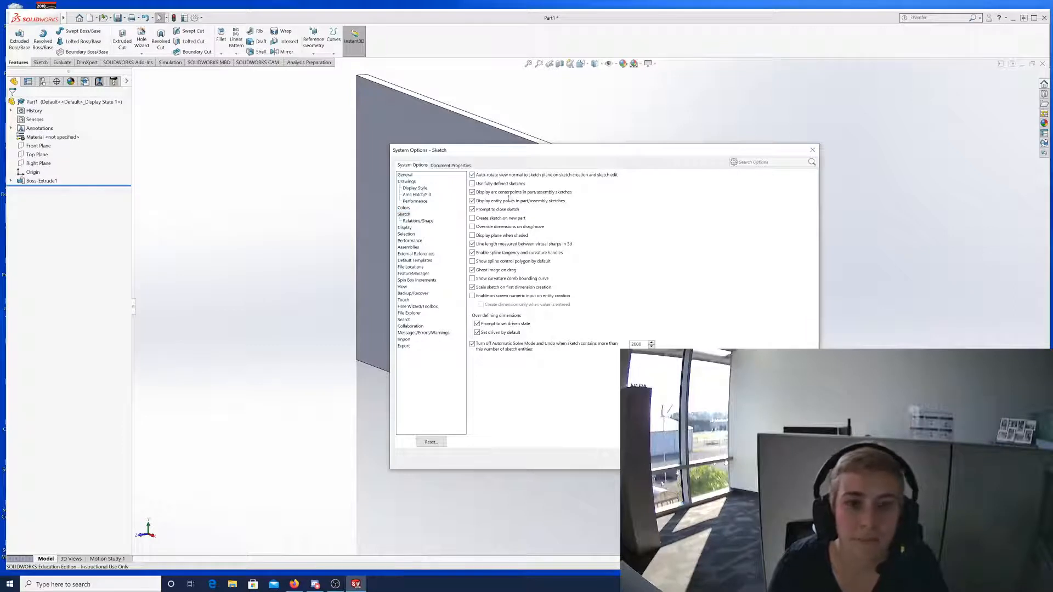
left_click(498, 176)
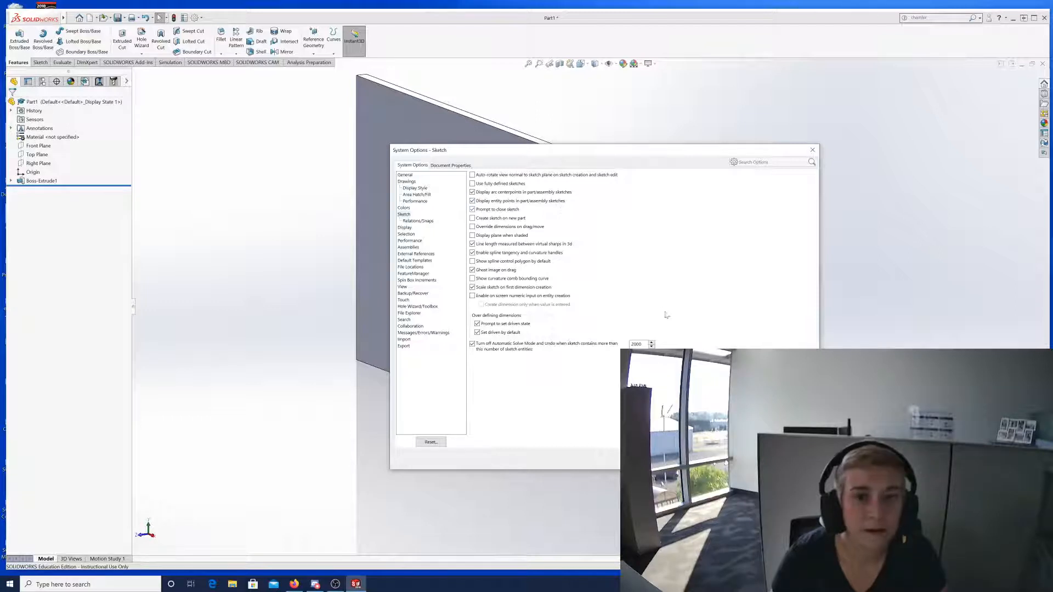
left_click(731, 459)
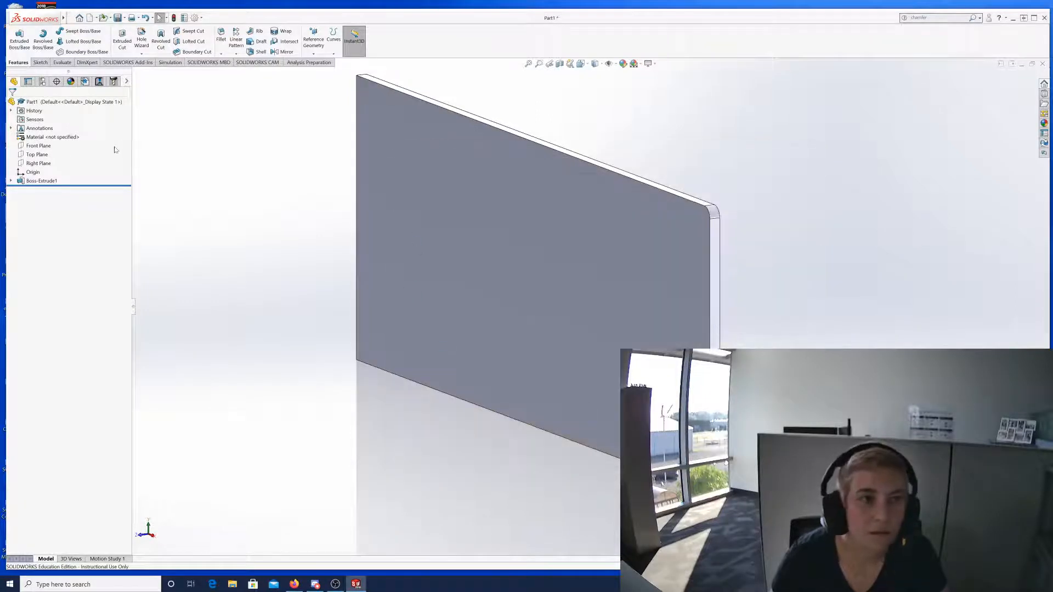
Expand Boss-Extrude1 and open Sketch1 for editing, fitting it in view.
left_click(40, 61)
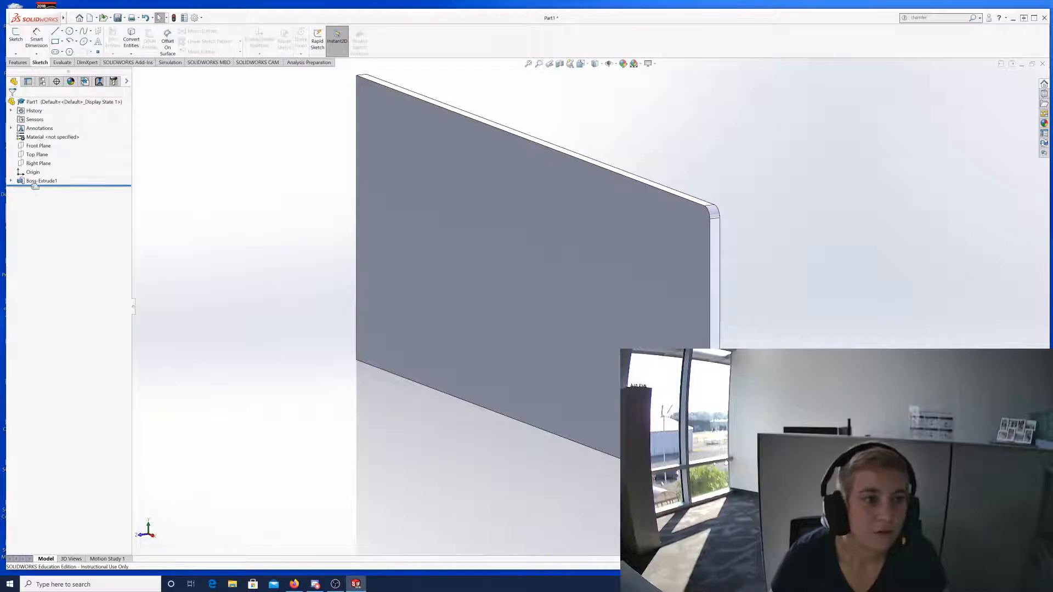
left_click(10, 181)
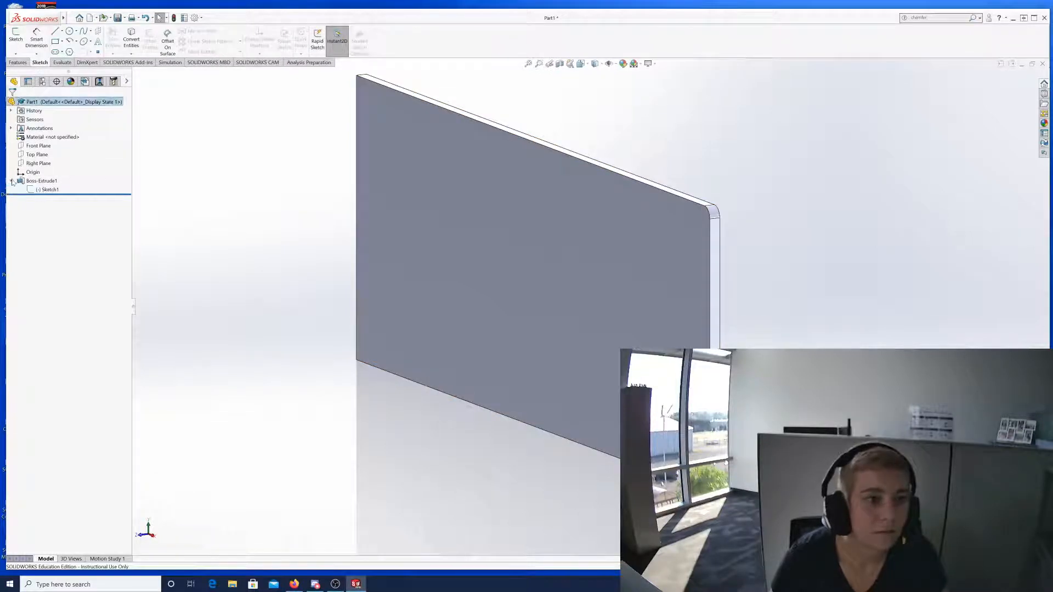
left_click(48, 189)
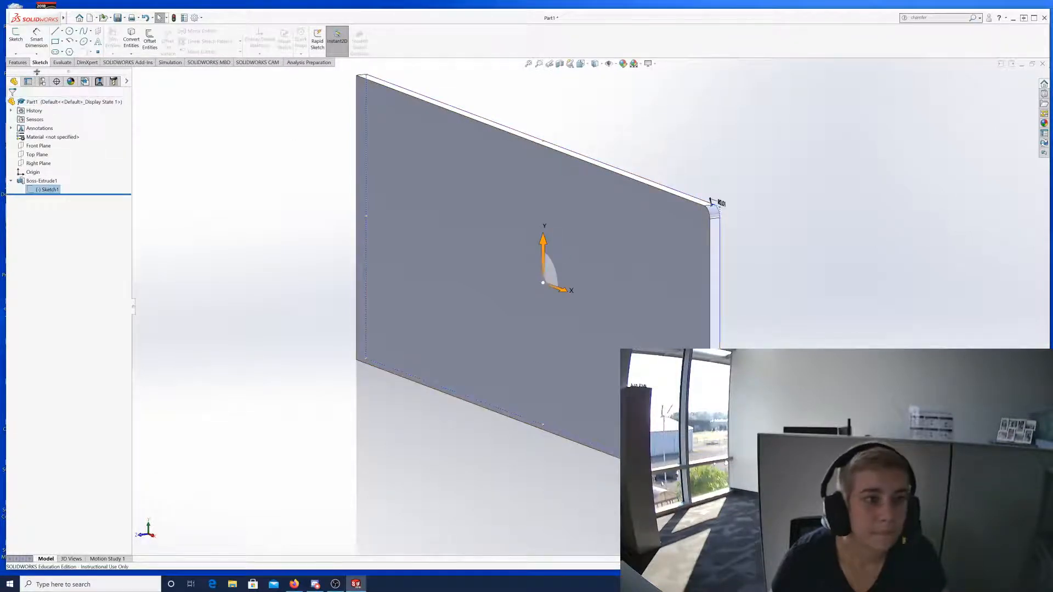
right_click(47, 190)
left_click(54, 165)
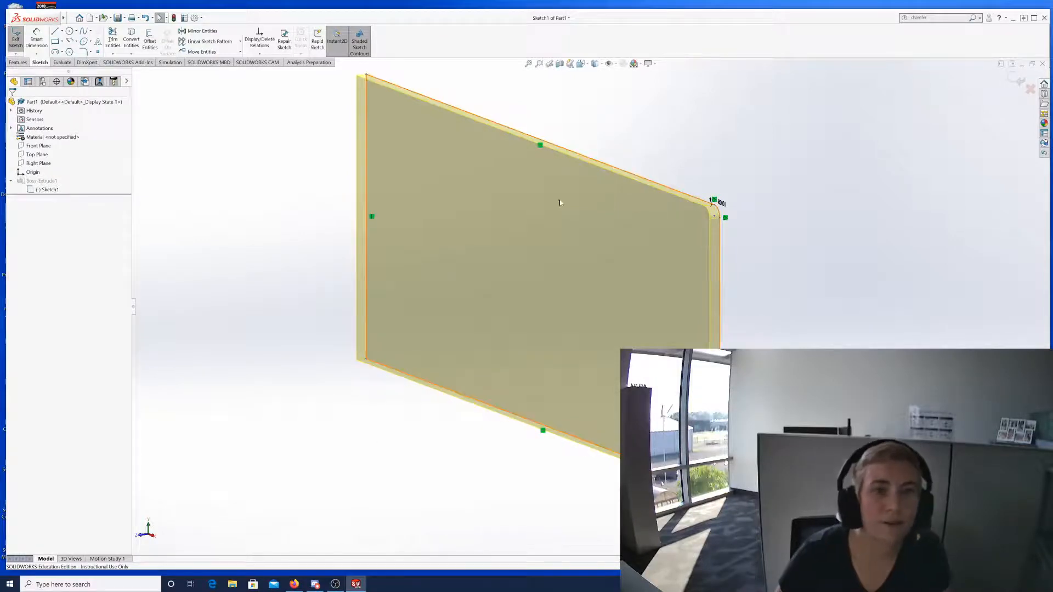
key("f")
scroll(473, 214, "down", 2)
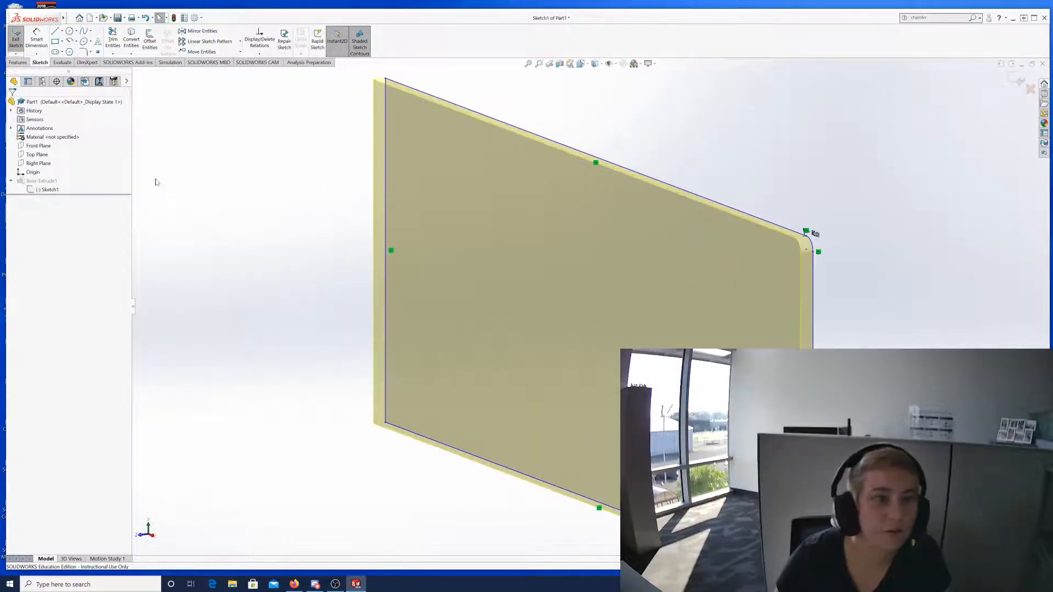
Turn the view Normal To Sketch1 and zoom in on the R0.01 corner.
right_click(51, 189)
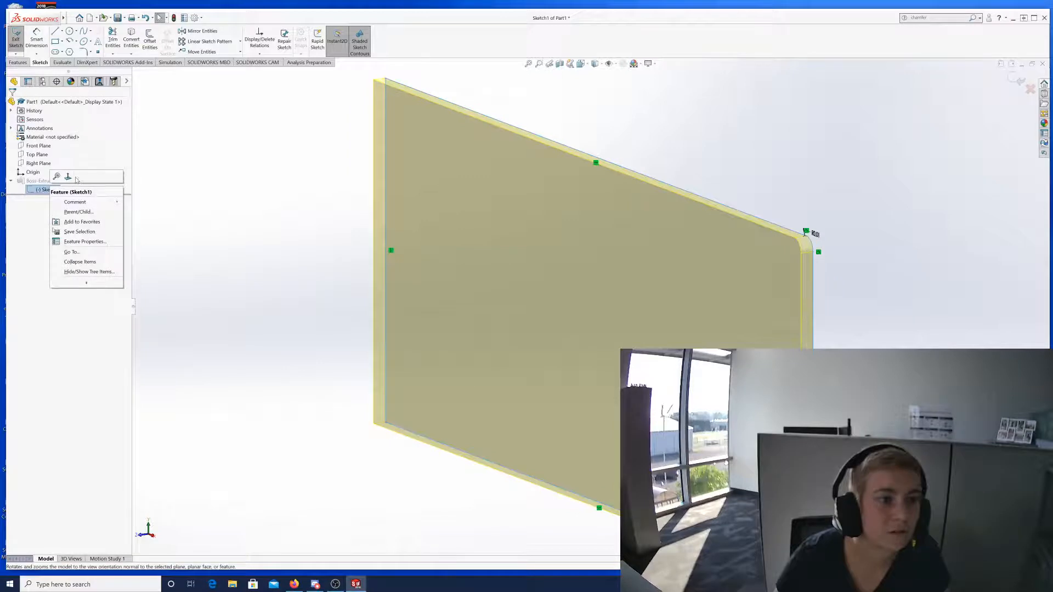
left_click(71, 177)
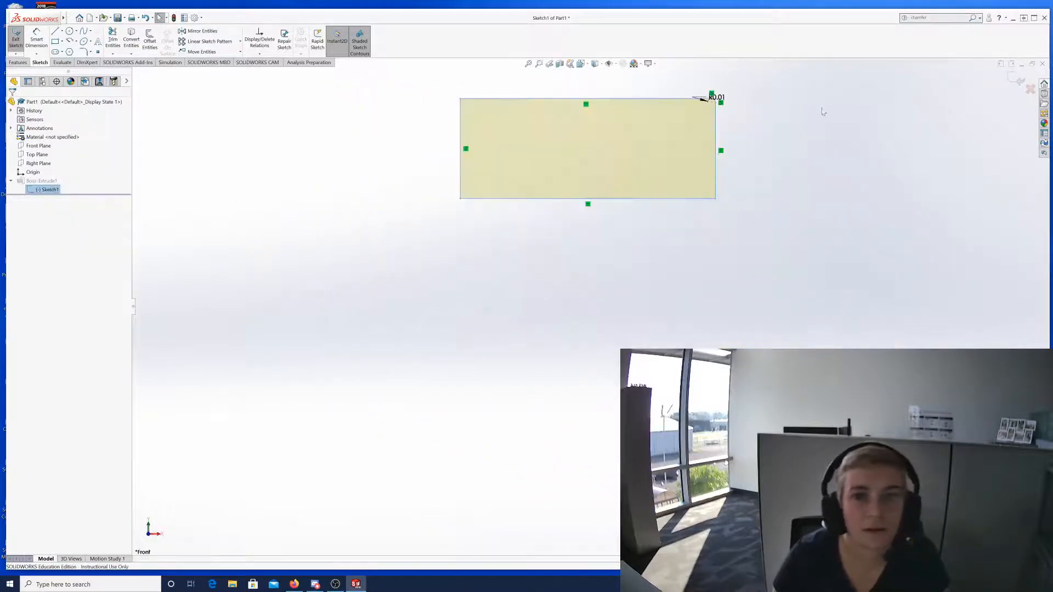
scroll(723, 80, "up", 1)
scroll(715, 103, "down", 5)
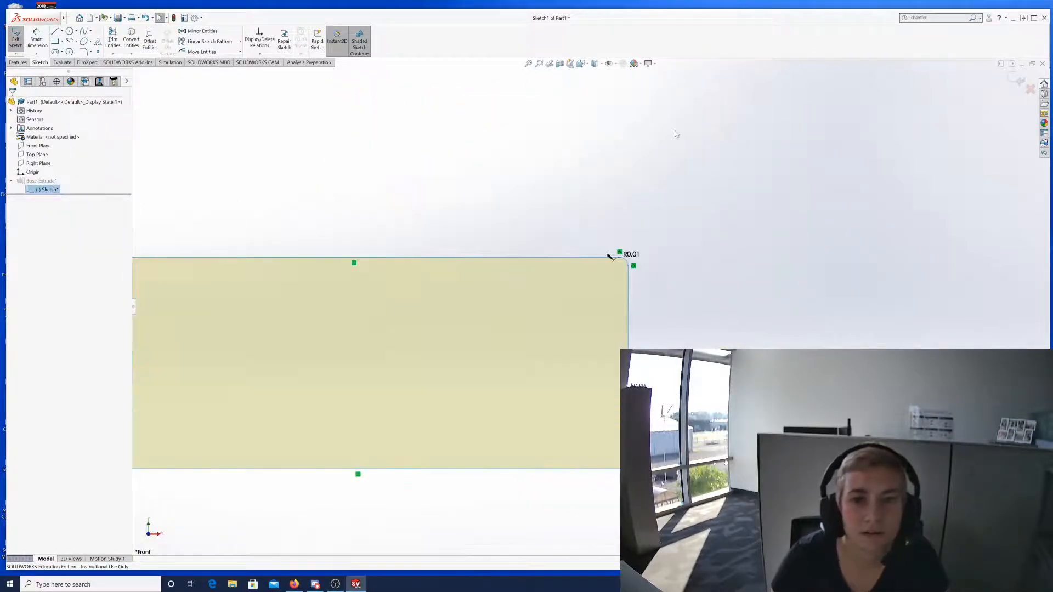
scroll(230, 484, "up", 3)
scroll(260, 467, "down", 2)
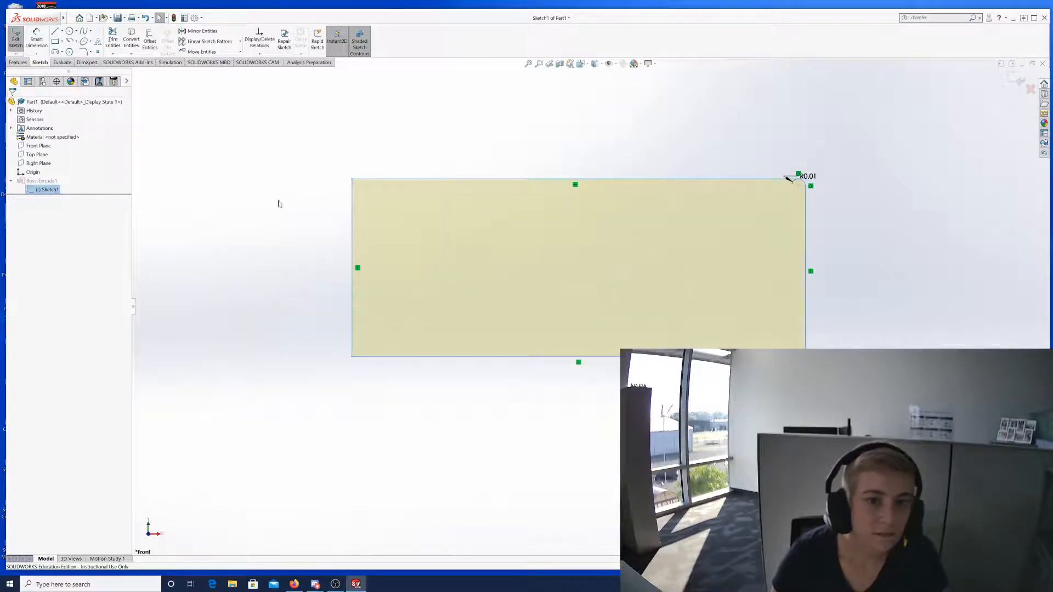
scroll(329, 211, "down", 4)
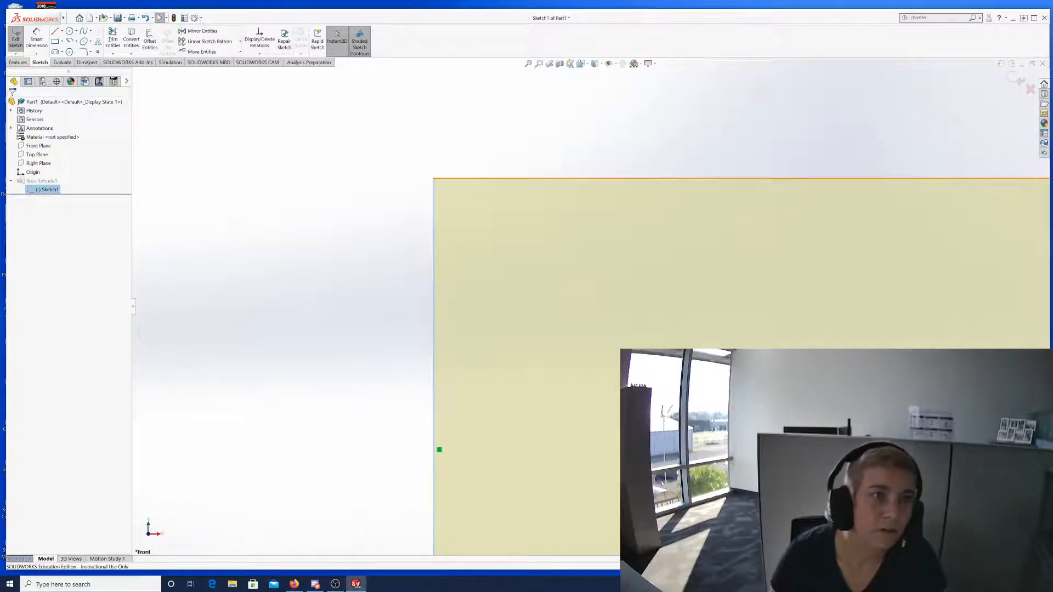
left_click(193, 18)
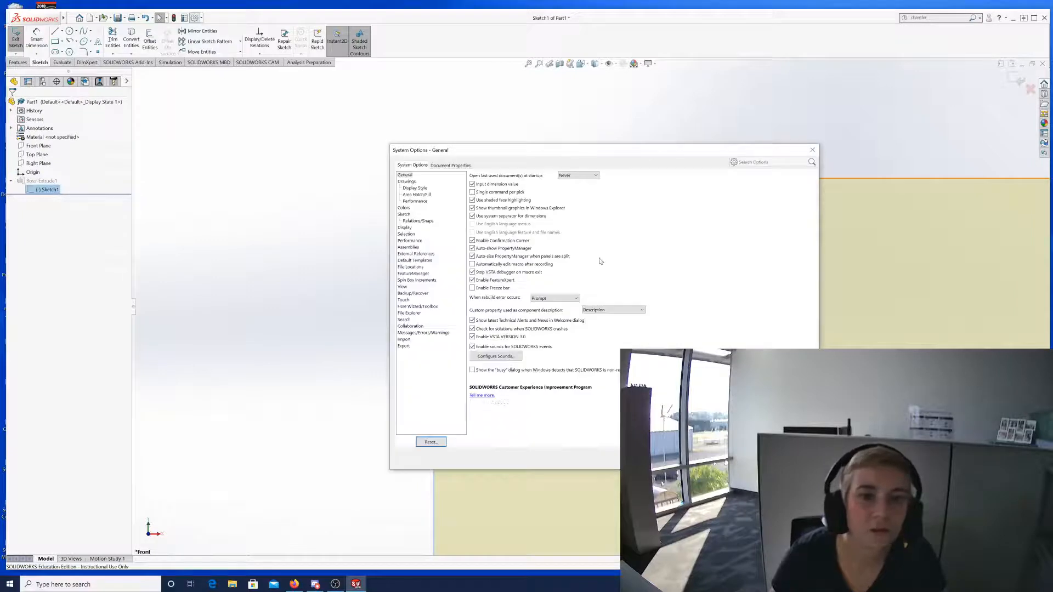
left_click(405, 214)
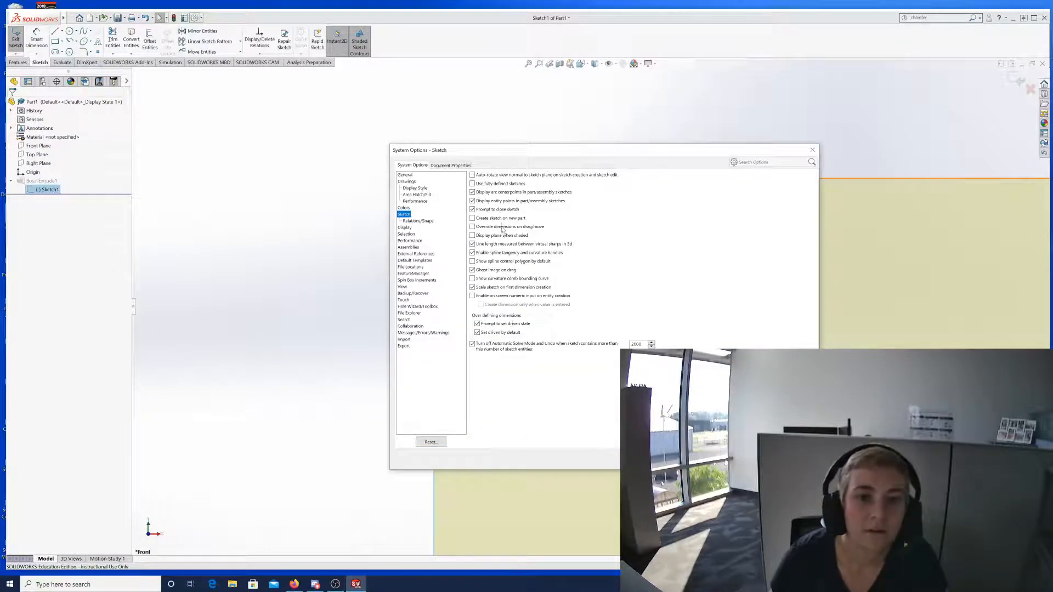
left_click(472, 201)
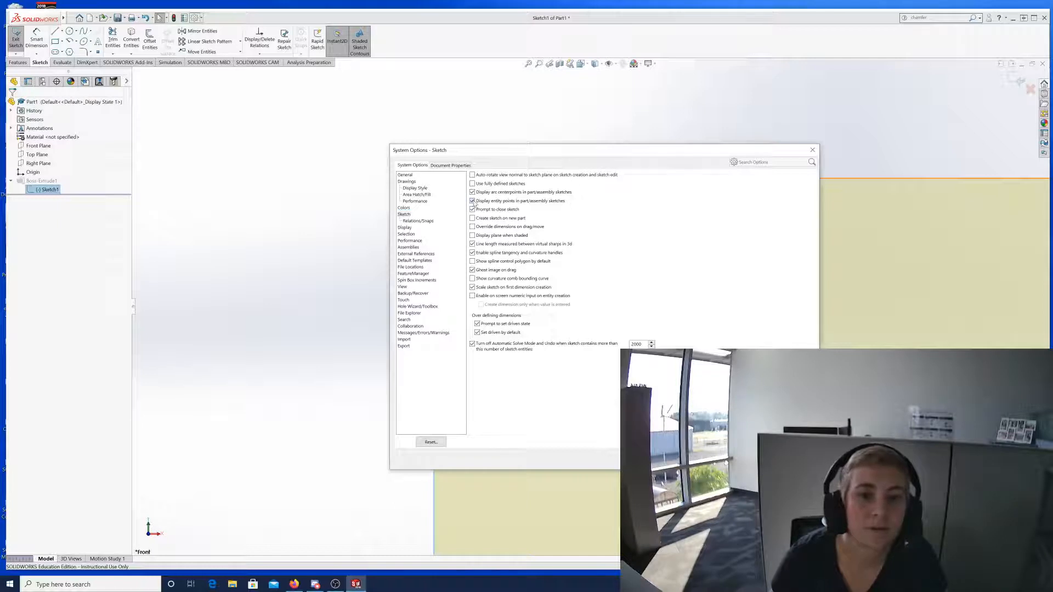
left_click(726, 459)
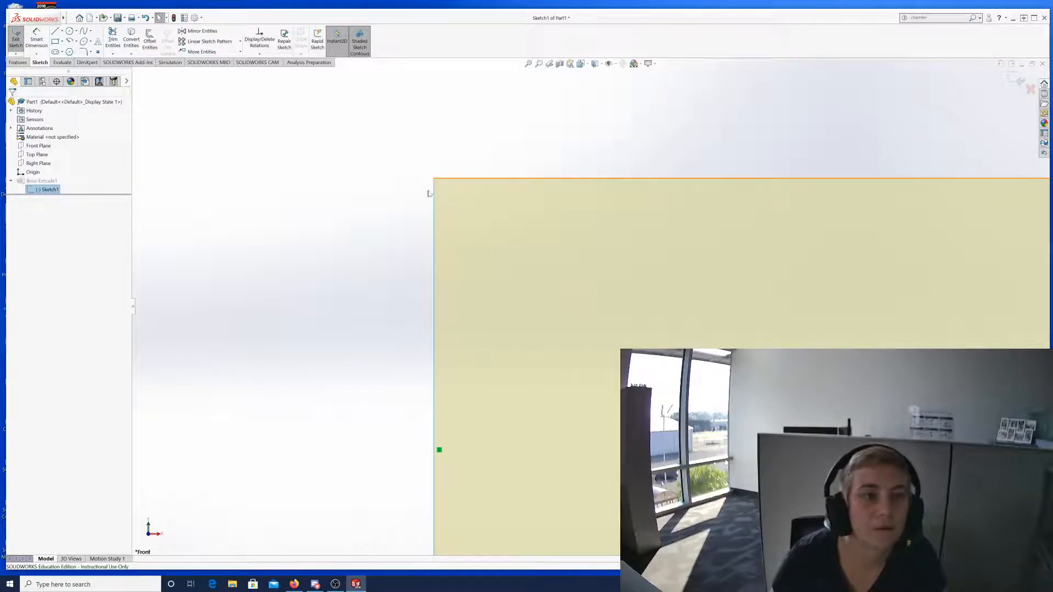
left_click(195, 18)
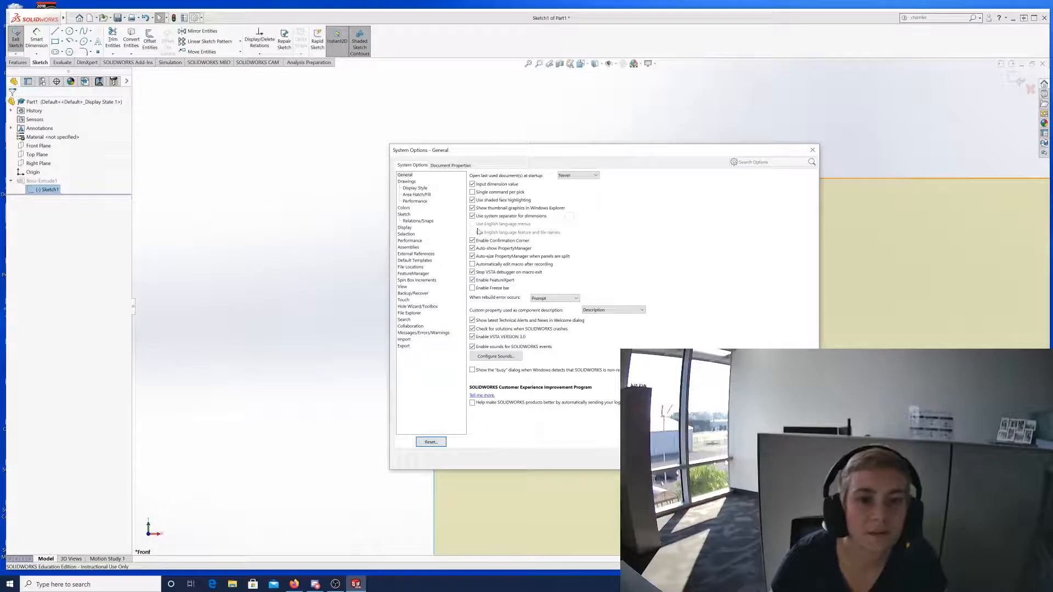
left_click(404, 215)
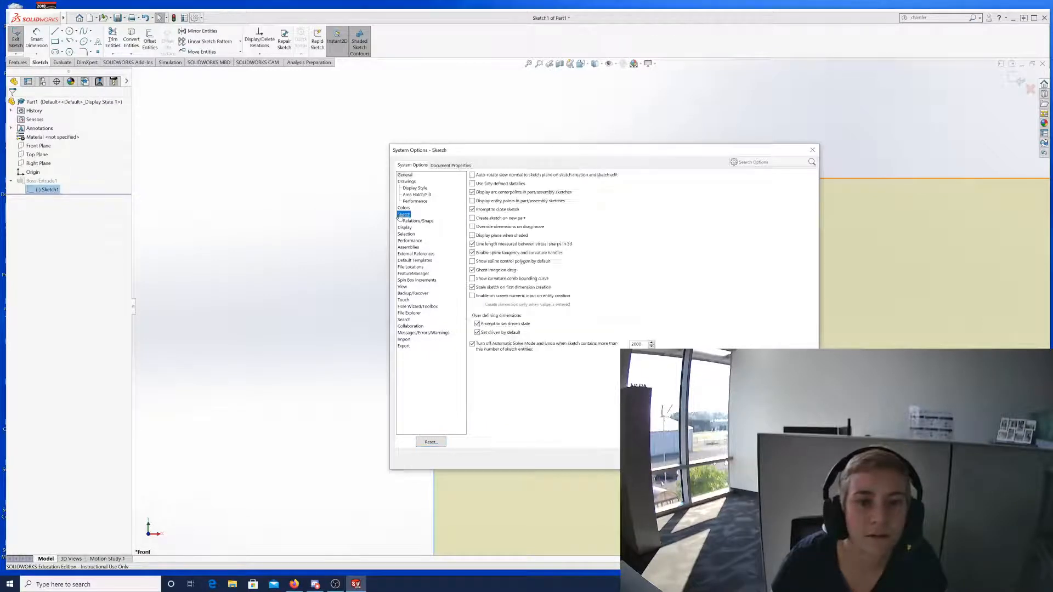
left_click(485, 202)
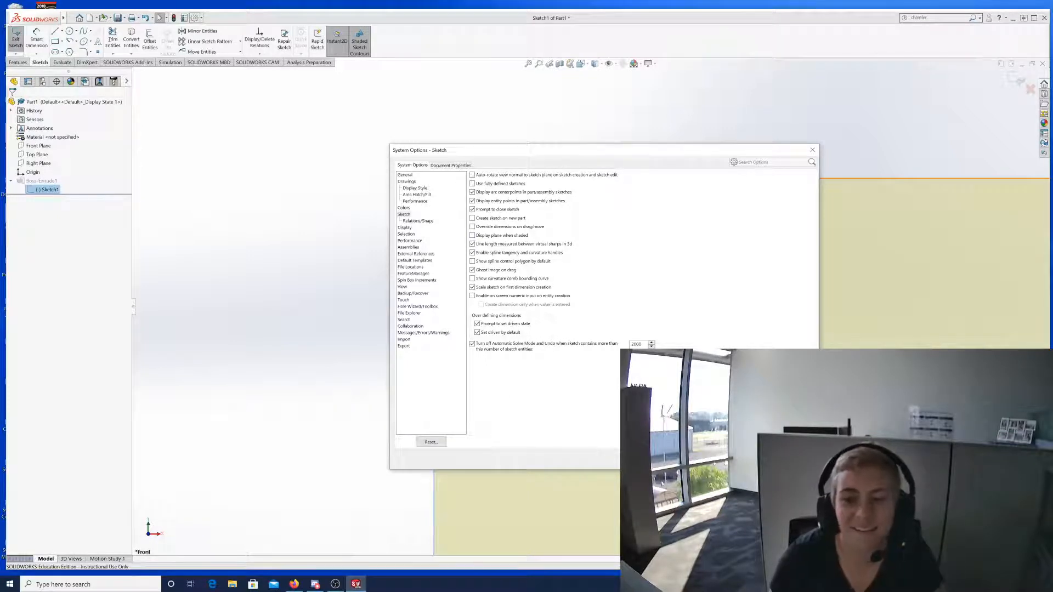
left_click(723, 459)
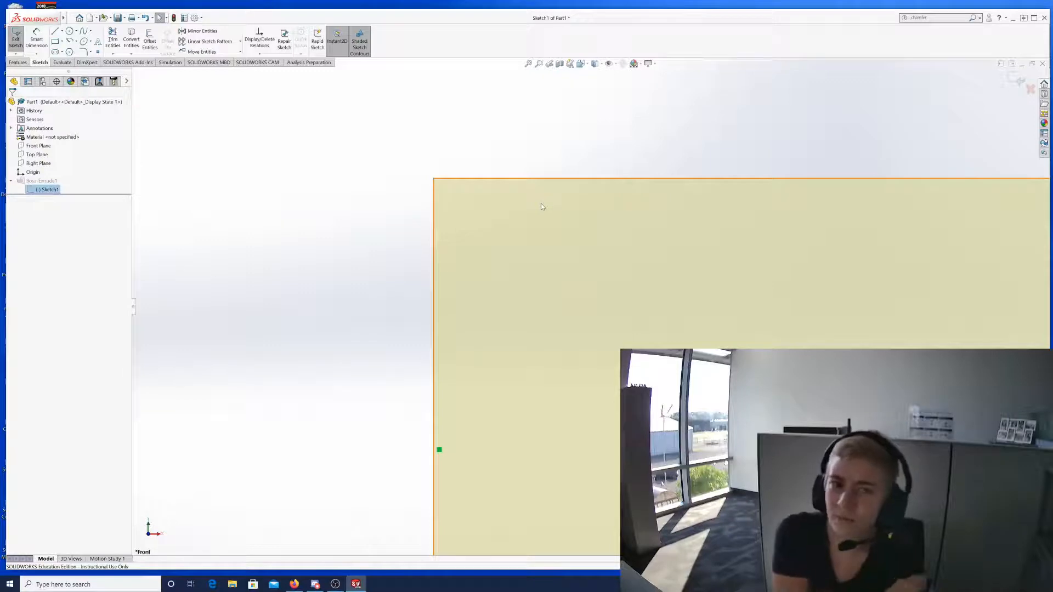
scroll(989, 518, "down", 1)
scroll(990, 518, "up", 4)
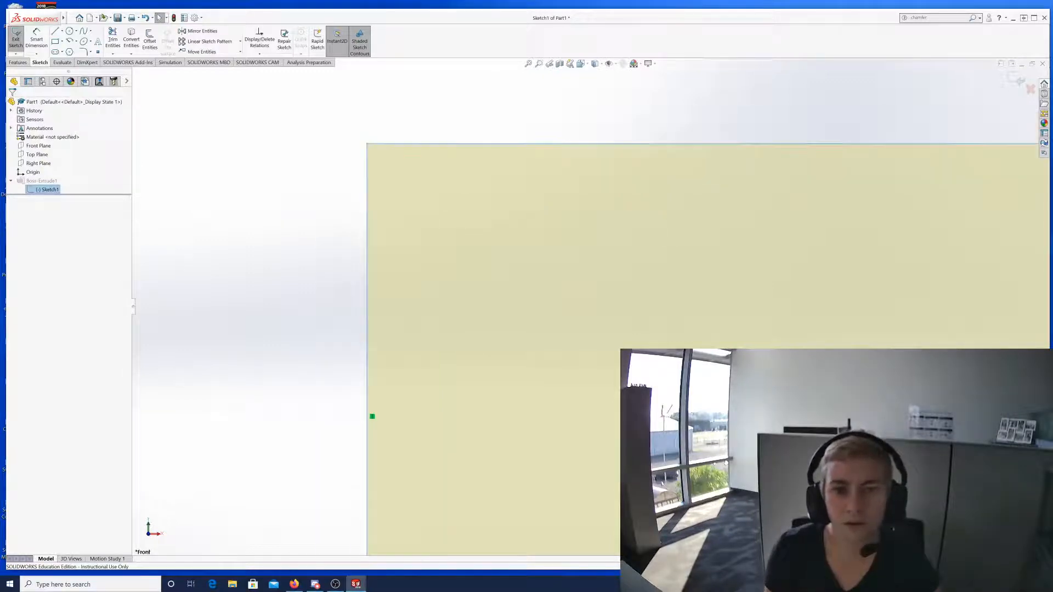
scroll(975, 248, "up", 3)
scroll(960, 158, "down", 2)
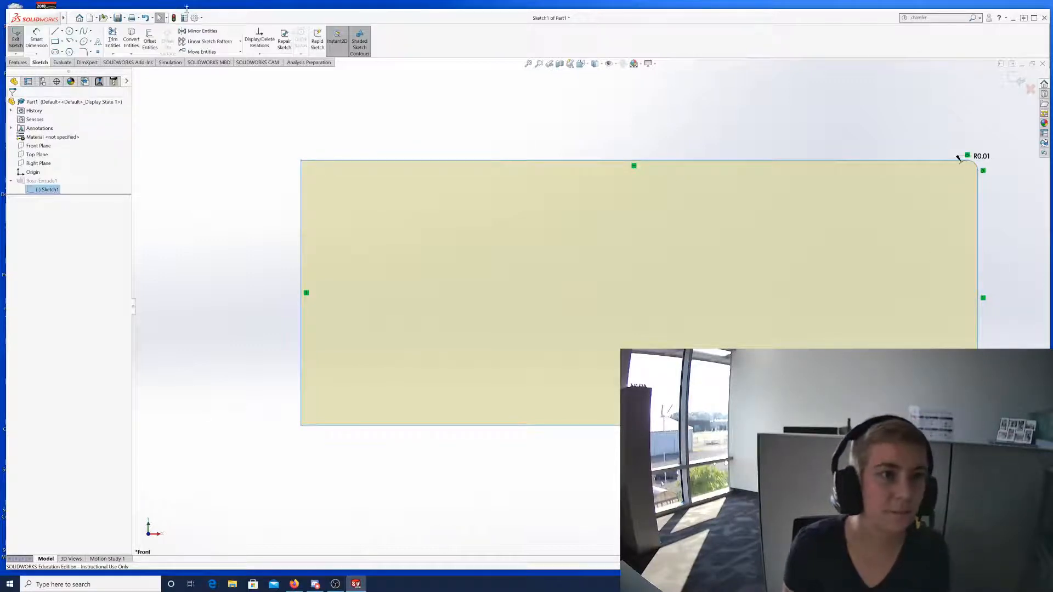
left_click(194, 18)
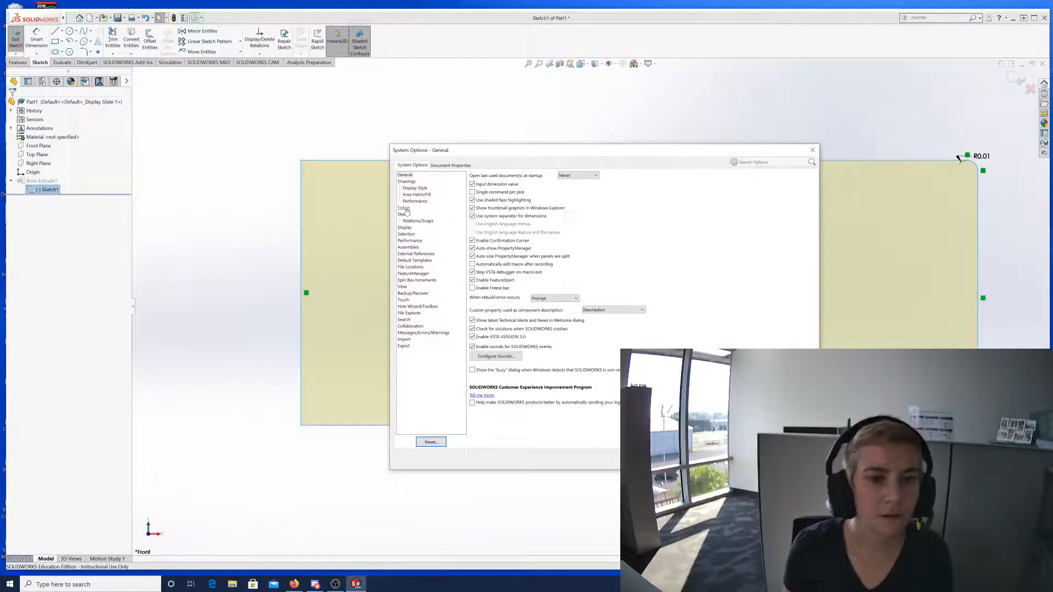
On the Colors page, look through the colour scheme list and keep Blue Highlight.
left_click(405, 208)
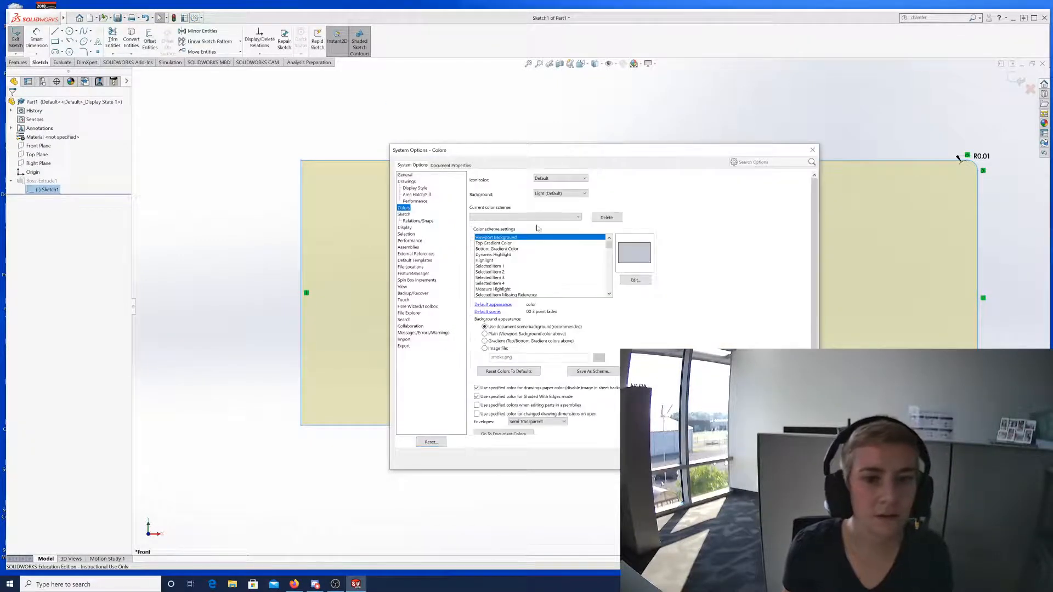
left_click(576, 218)
left_click(561, 225)
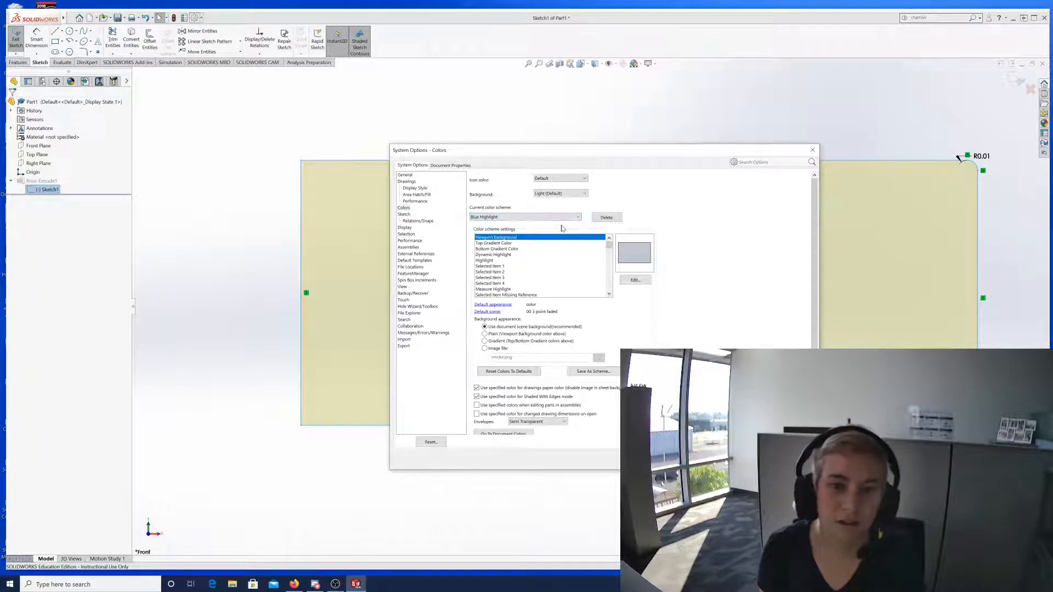
left_click(565, 217)
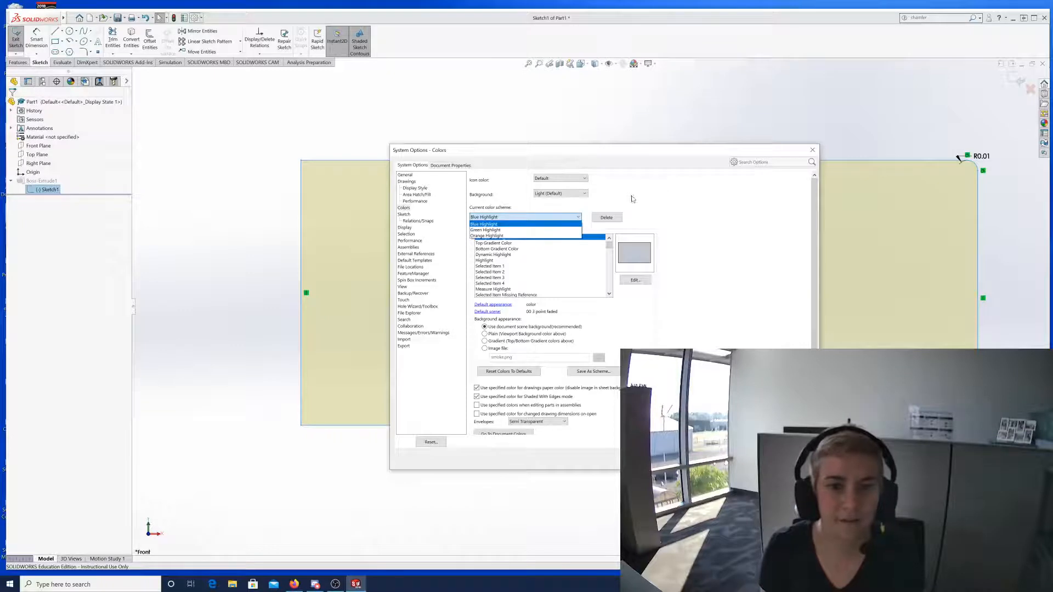
left_click(689, 212)
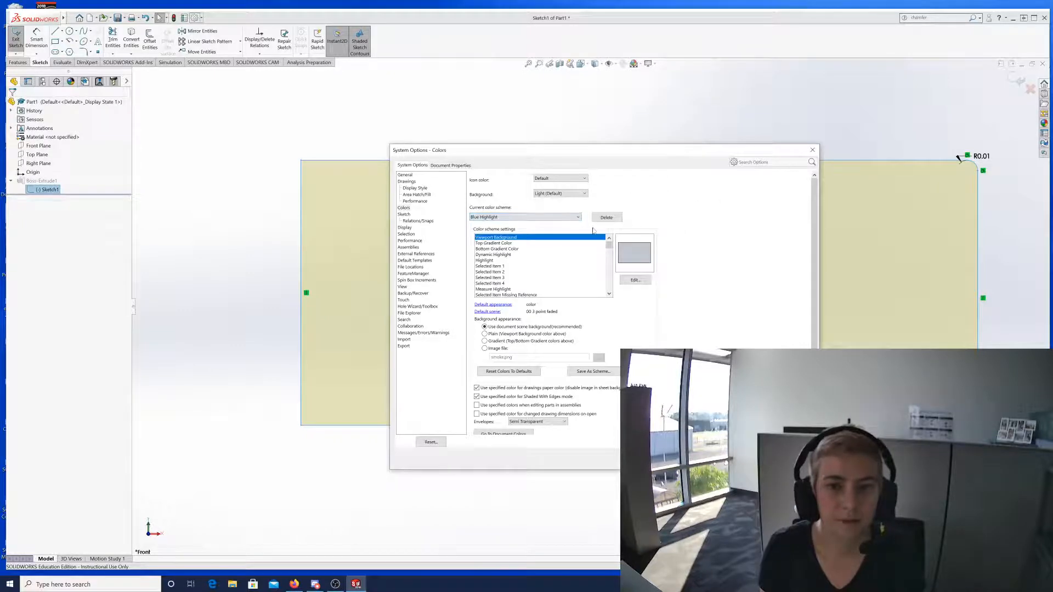
left_click(577, 219)
left_click(578, 218)
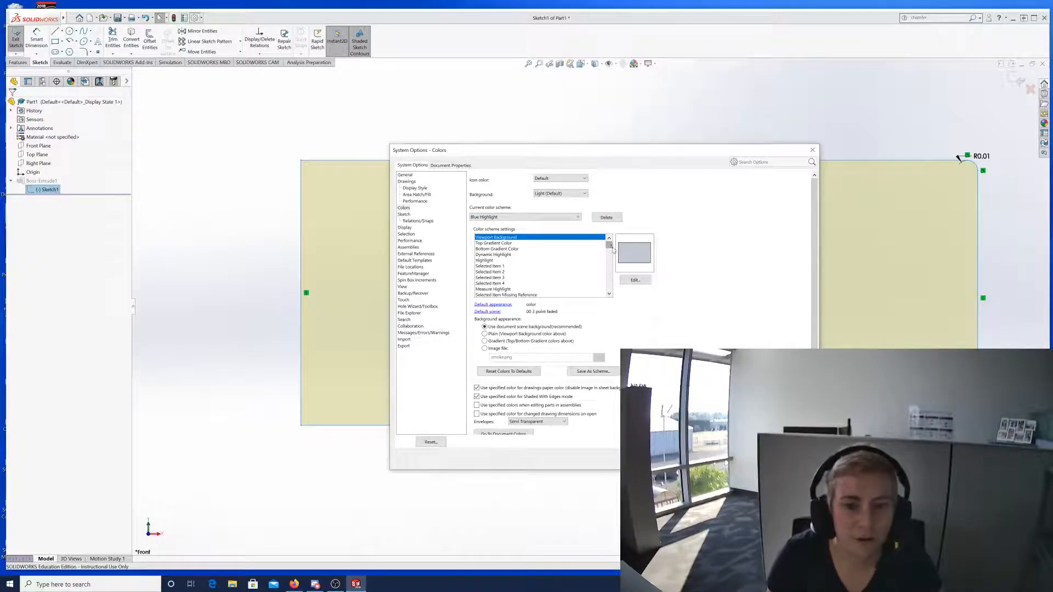
Select the Top and Bottom Gradient Color entries, then close System Options.
mouse_move(608, 245)
left_mouse_down()
mouse_move(620, 293)
mouse_move(611, 231)
left_mouse_up()
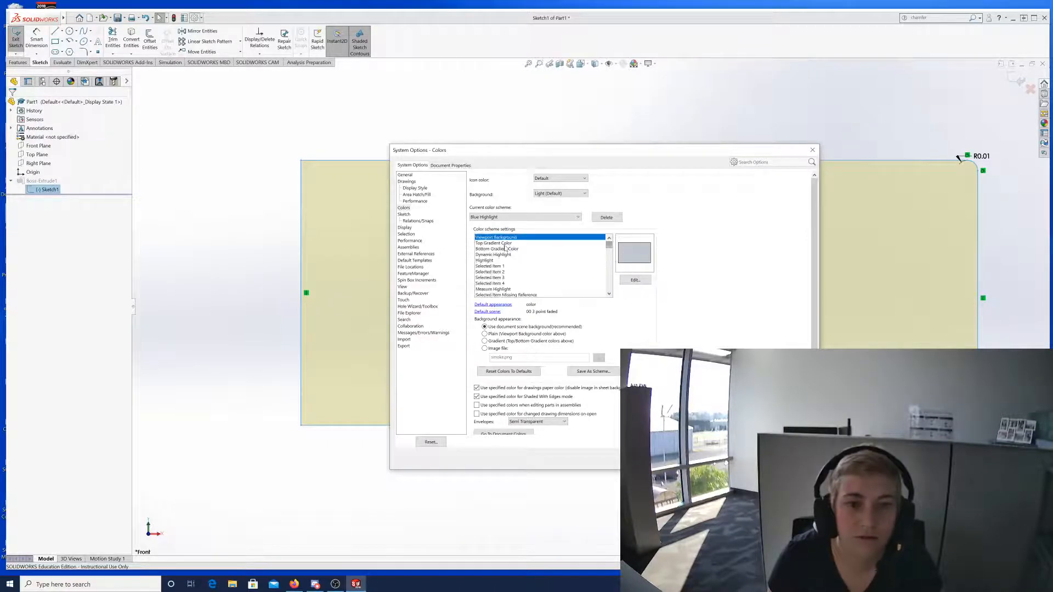
left_click(504, 245)
left_click(514, 248)
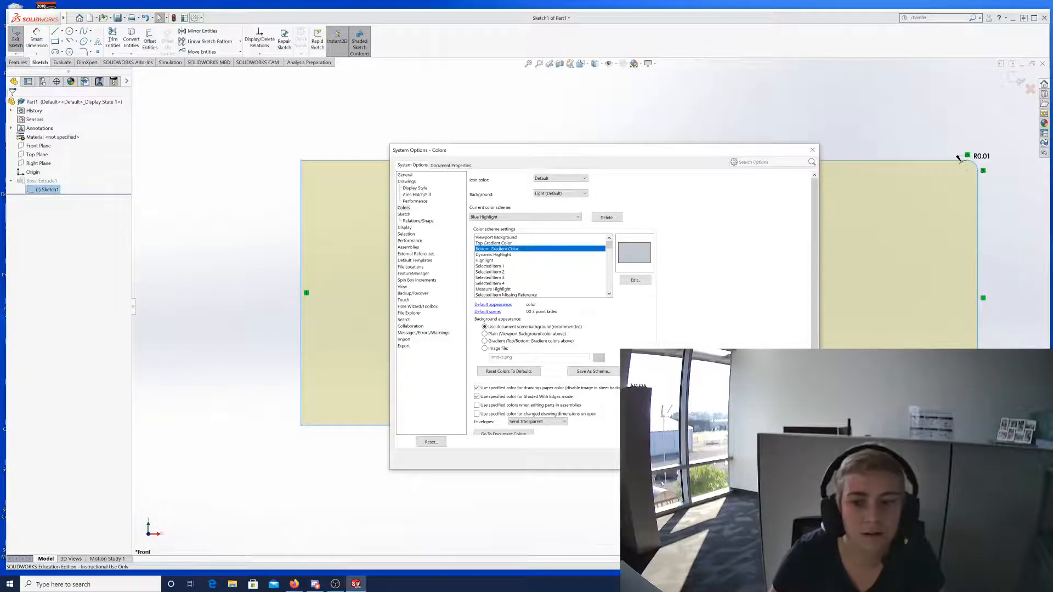
left_click(728, 460)
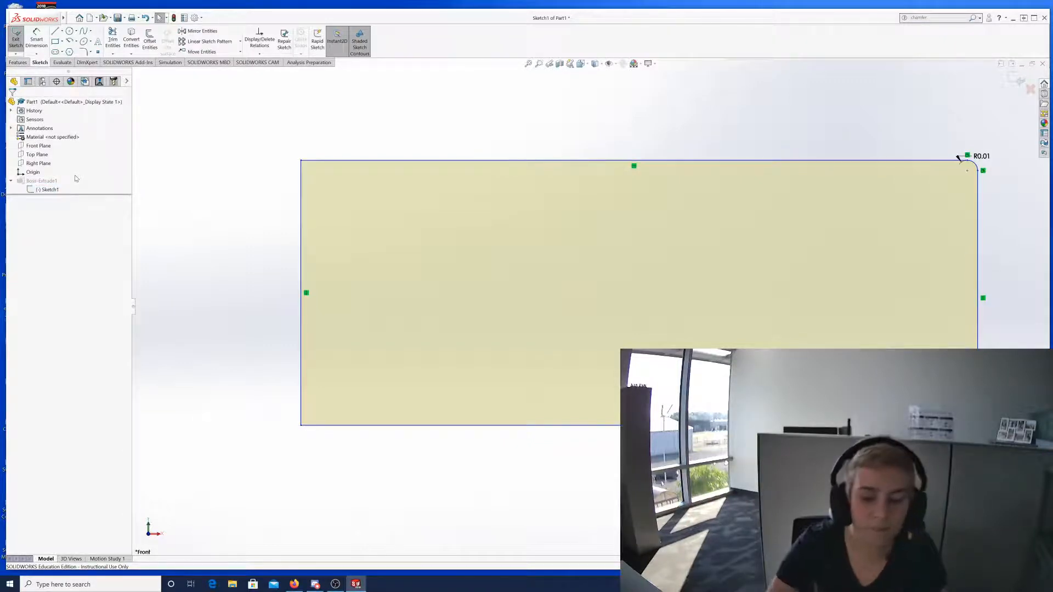
Exit Sketch1 so the plate rebuilds, and orbit to an angled view.
left_click(34, 190)
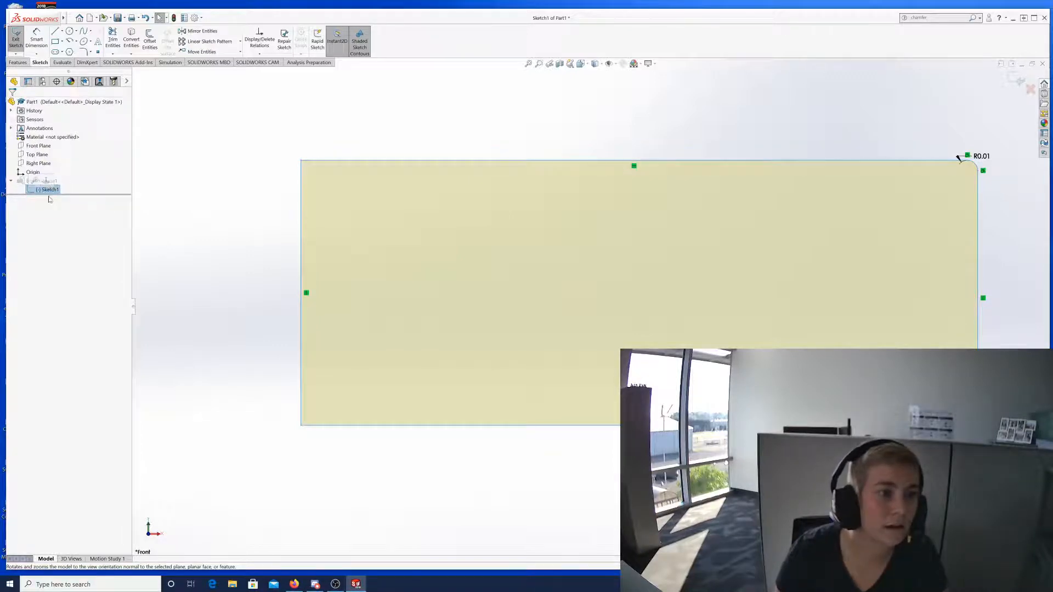
left_click(16, 41)
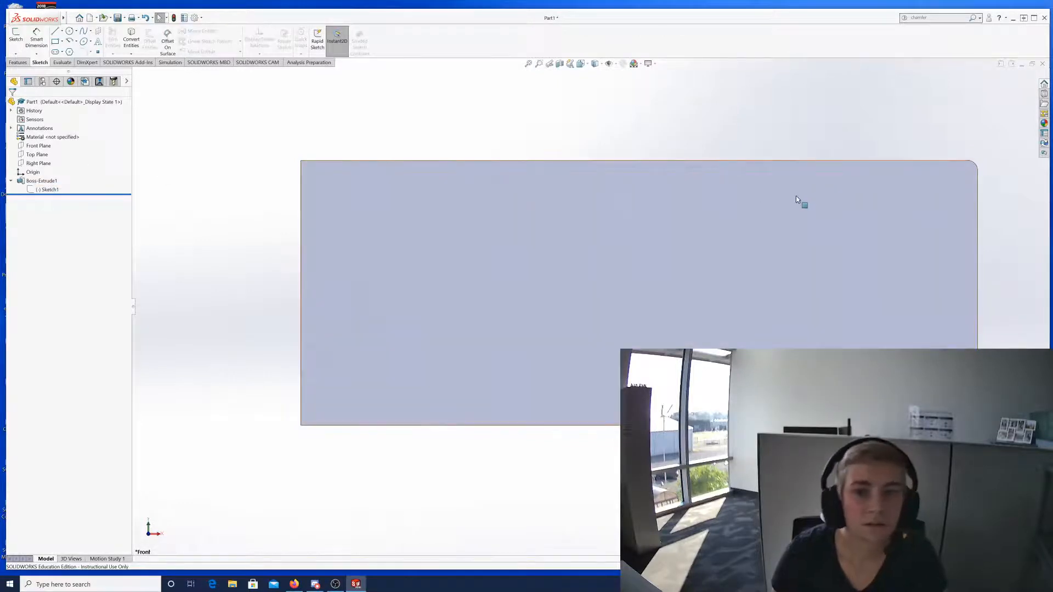
middle_click_drag(797, 199, 712, 227)
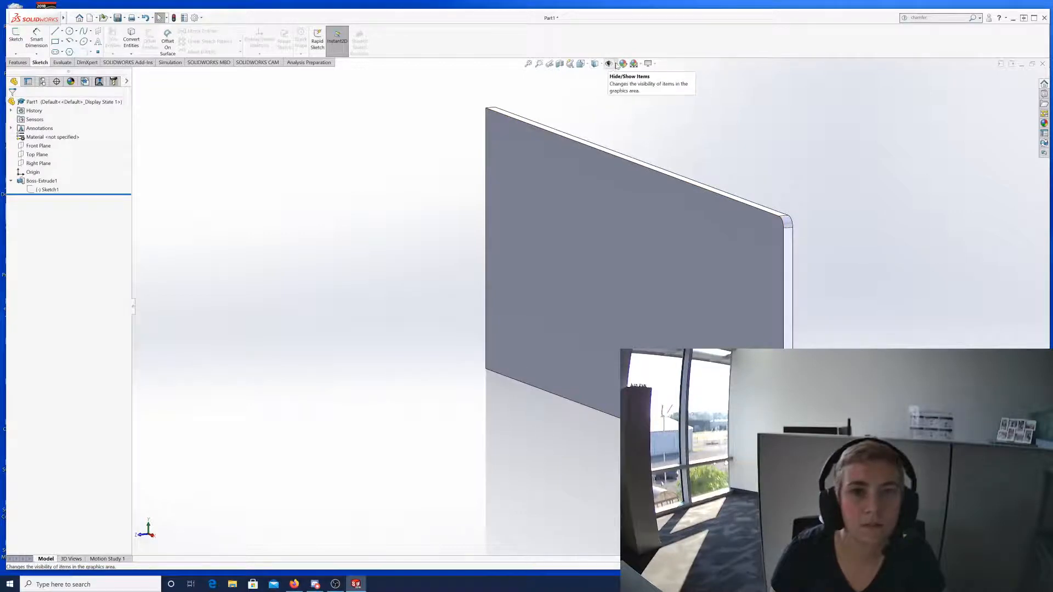
Try Plain White, then settle on the Soft Spotlight scene for the plate.
left_click(640, 65)
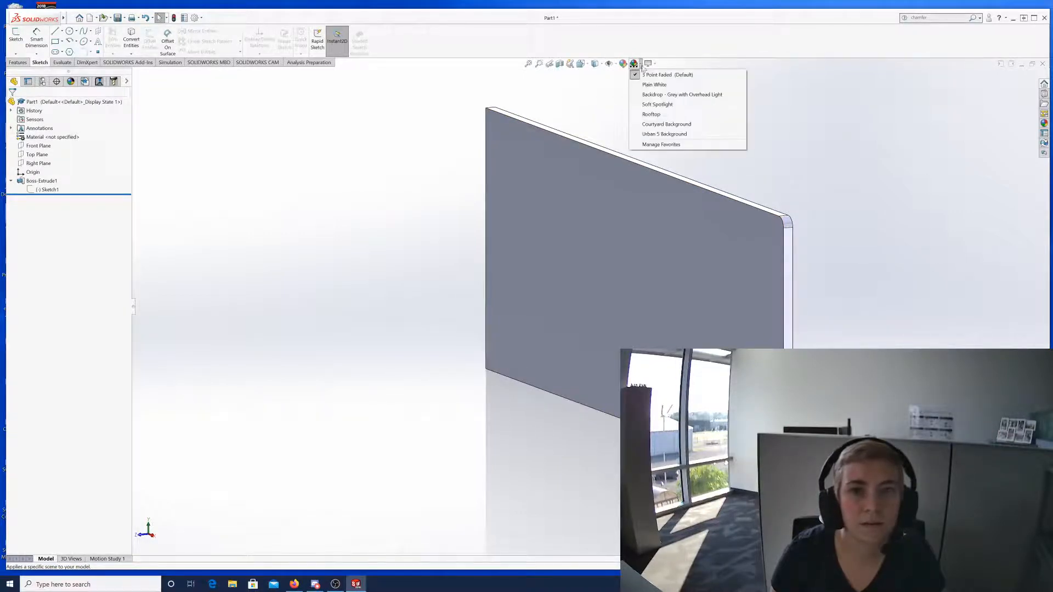
left_click(657, 85)
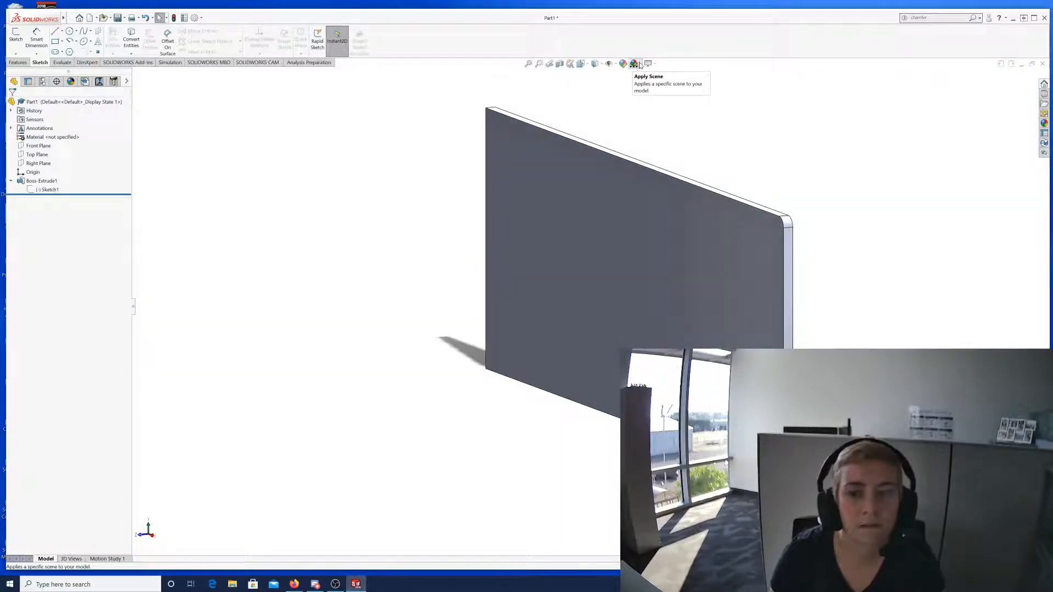
left_click(639, 65)
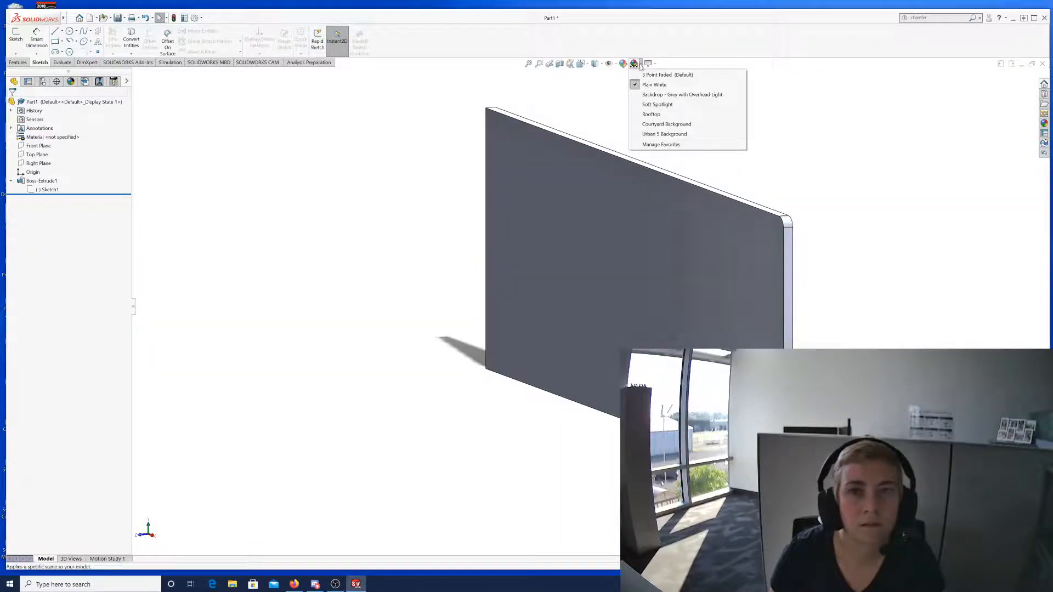
left_click(662, 104)
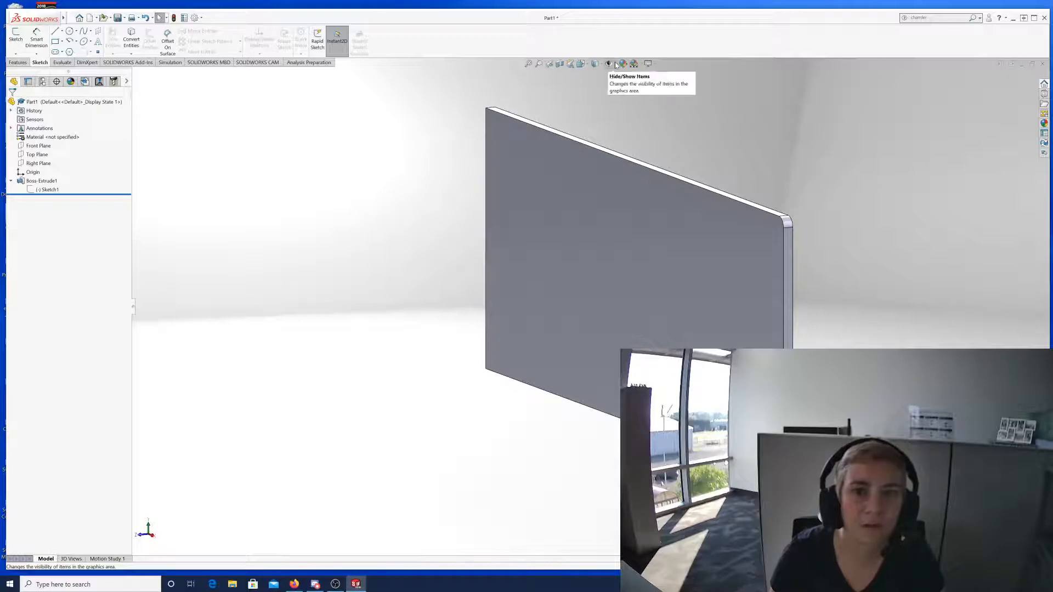
left_click(647, 64)
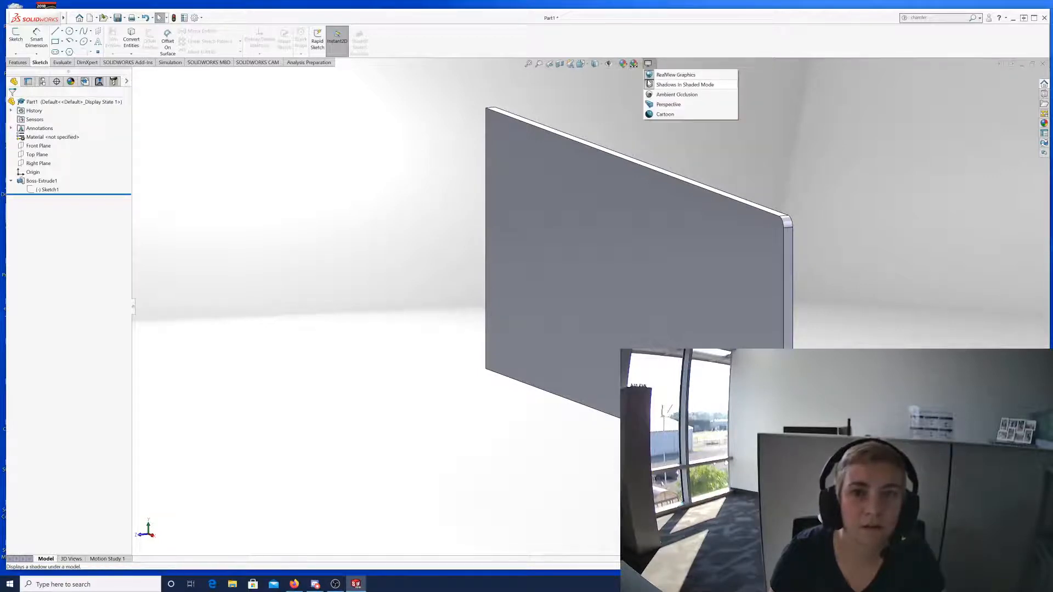
left_click(640, 65)
left_click(640, 64)
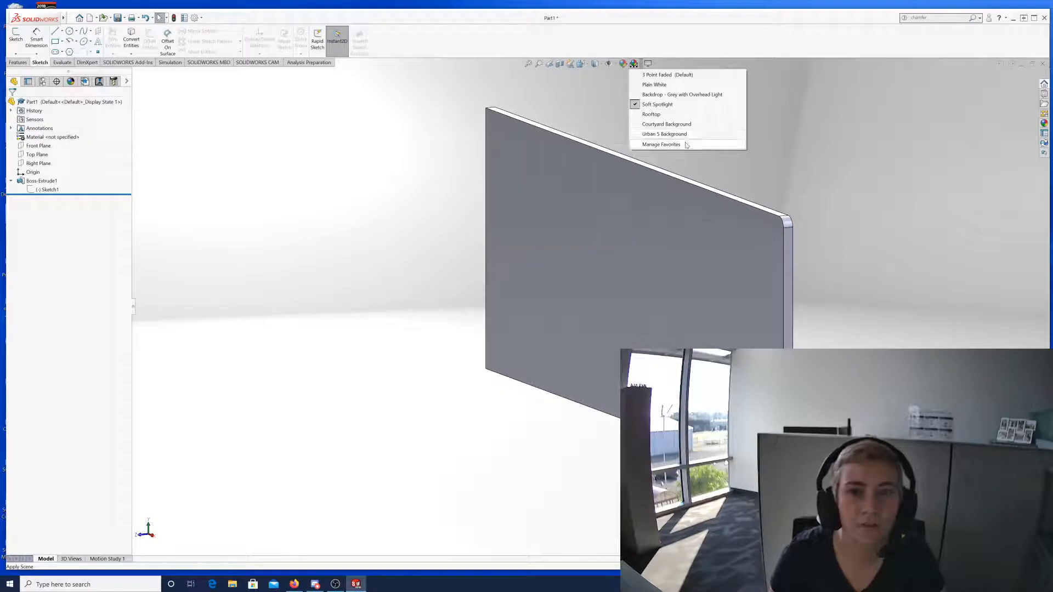
left_click(371, 134)
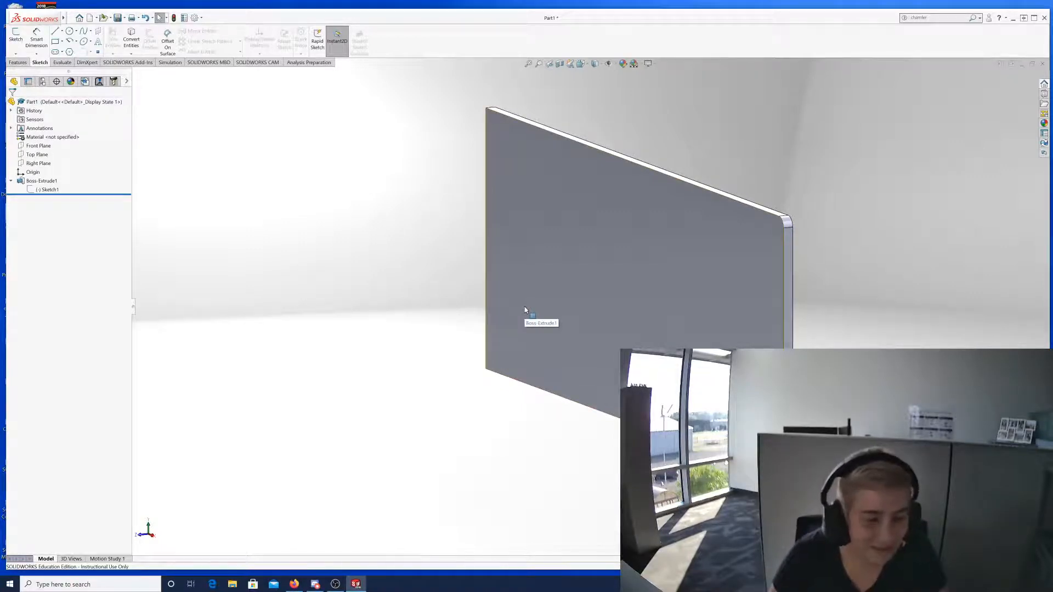
left_click(71, 17)
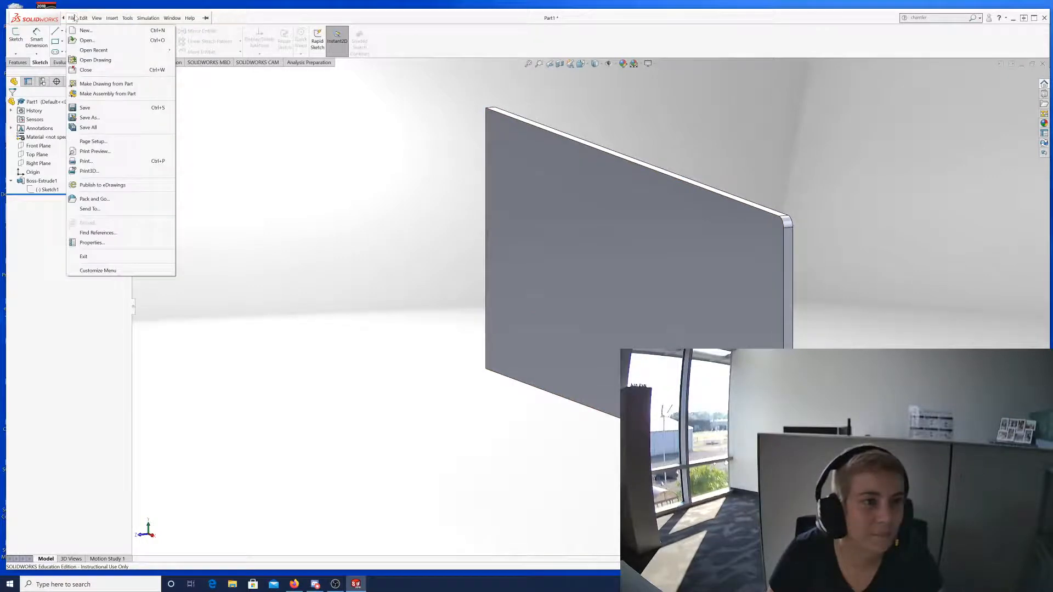
left_click(130, 19)
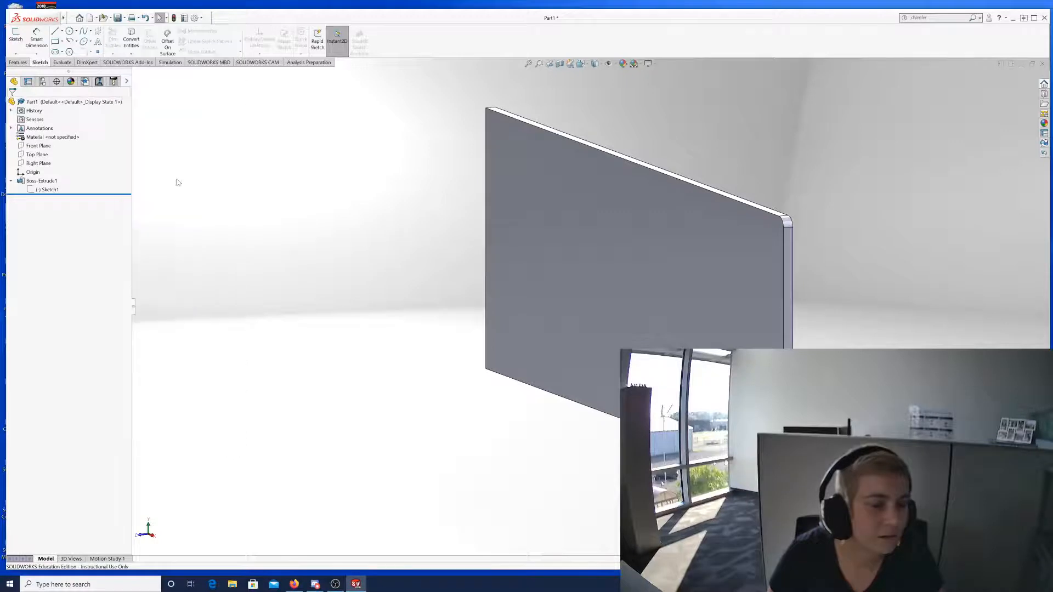
mouse_move(67, 20)
left_click(128, 17)
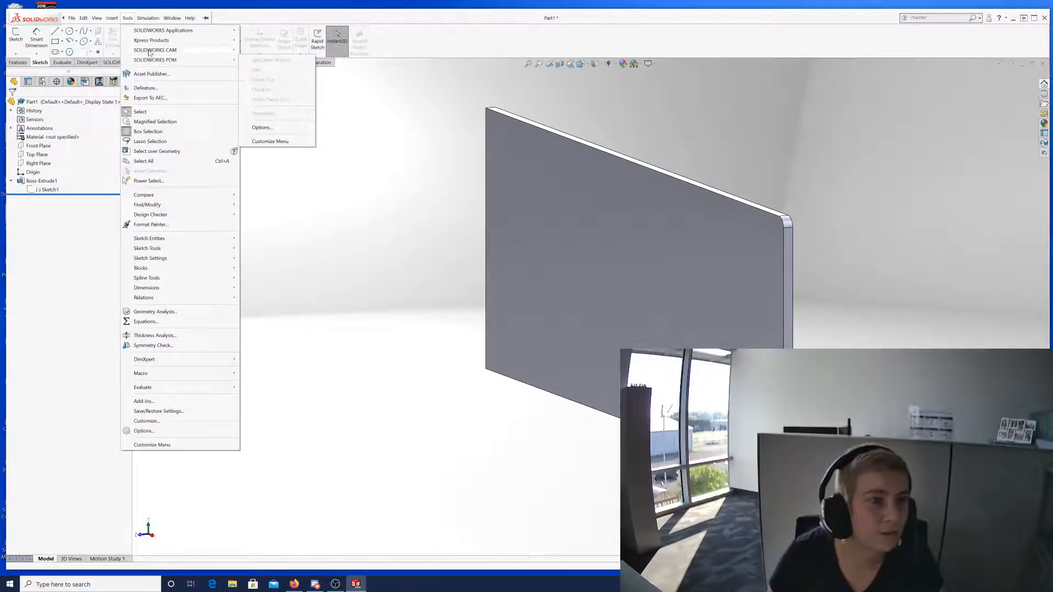
mouse_move(157, 34)
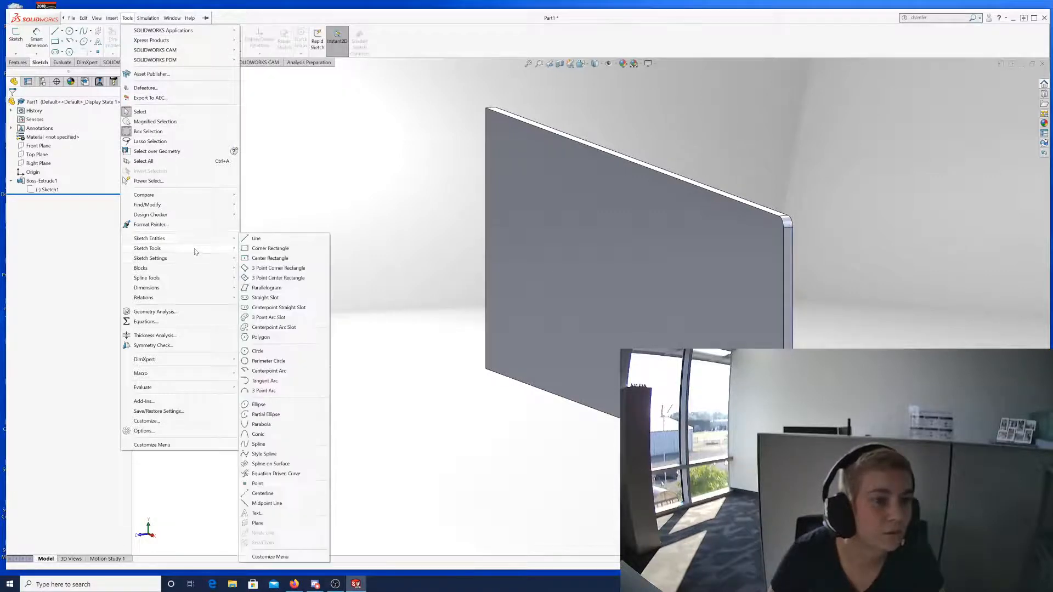
mouse_move(193, 251)
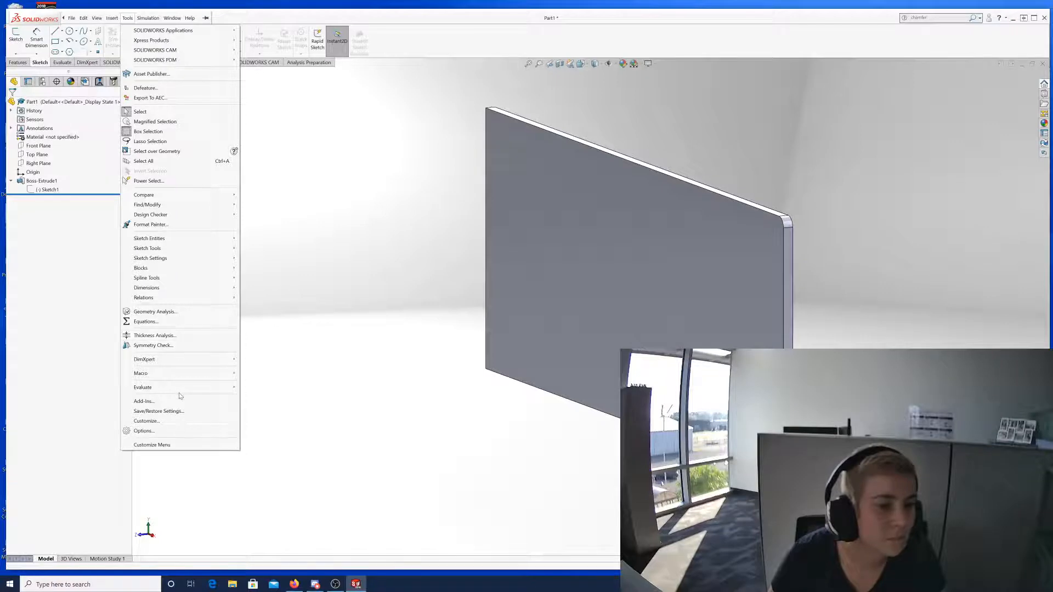
mouse_move(191, 390)
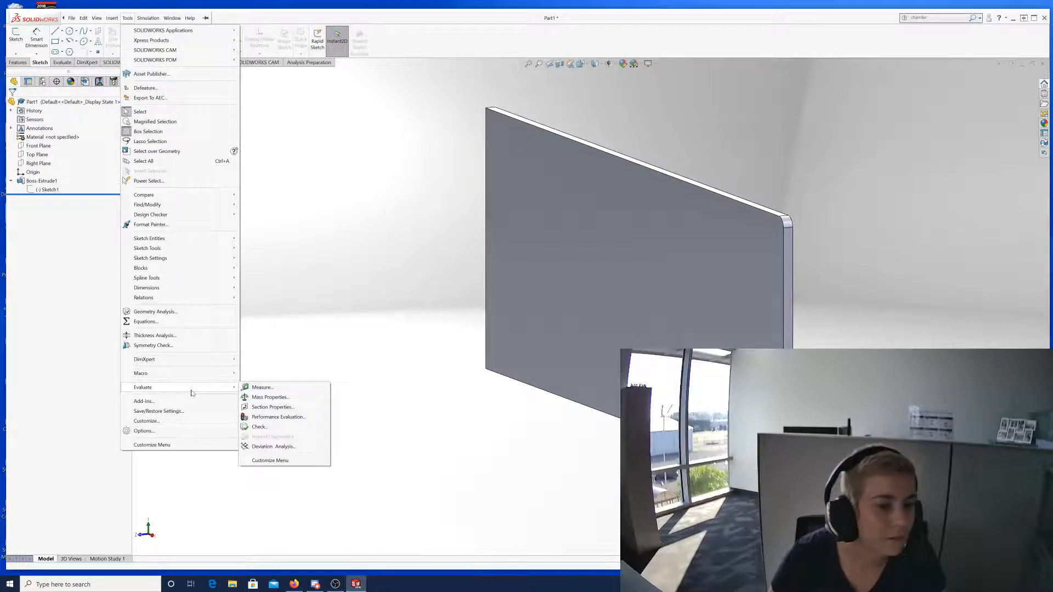
left_click(269, 396)
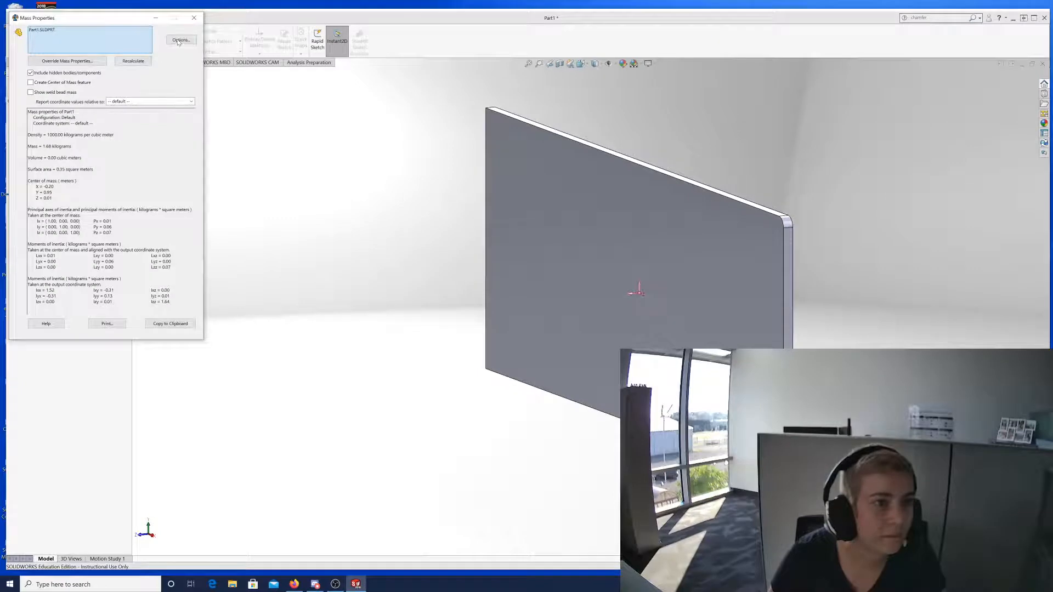
left_click(193, 17)
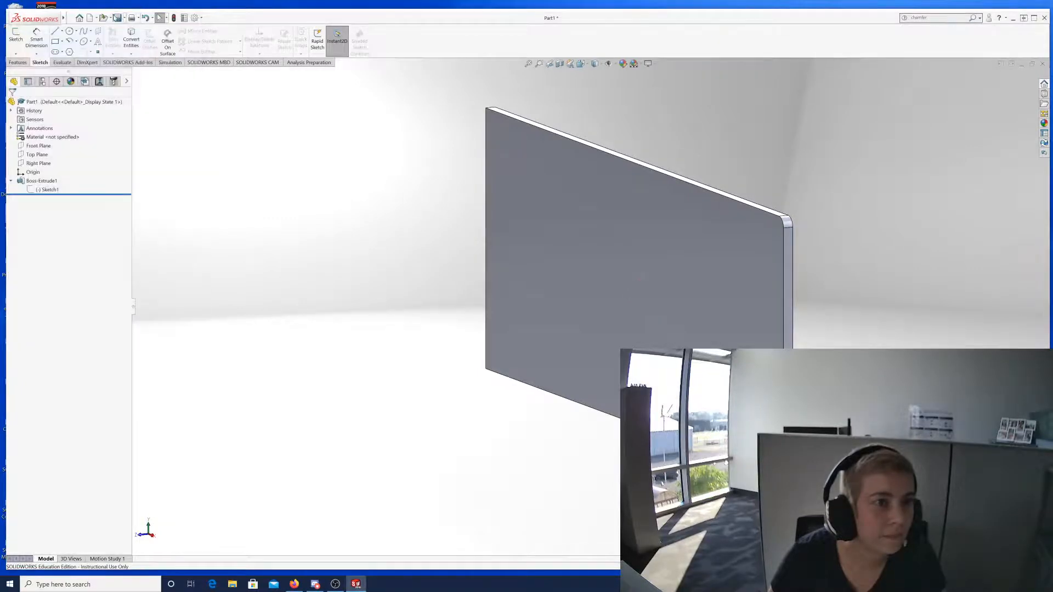
left_click(118, 19)
mouse_move(128, 19)
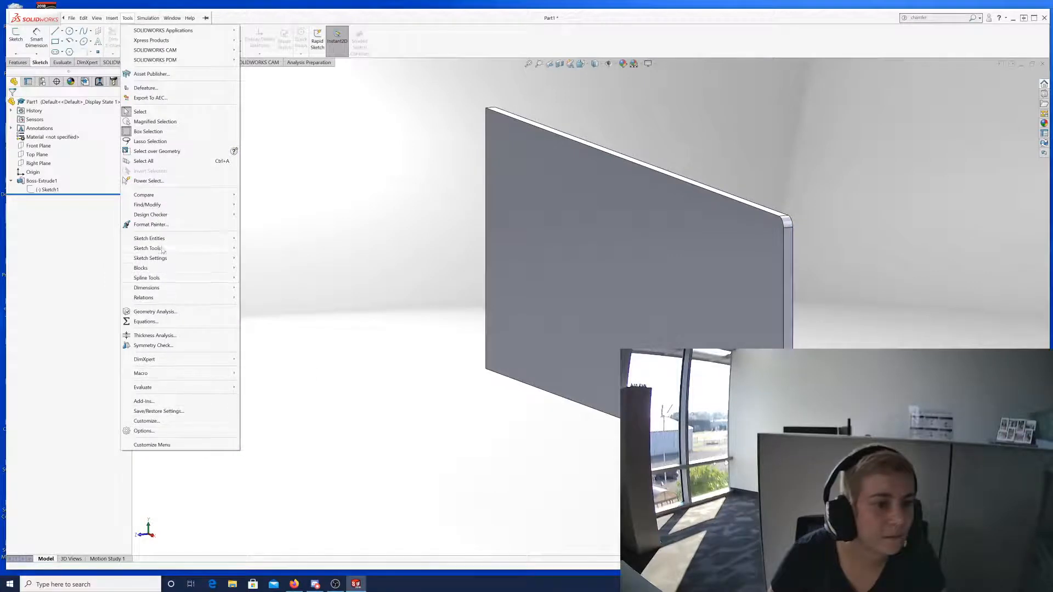
mouse_move(175, 374)
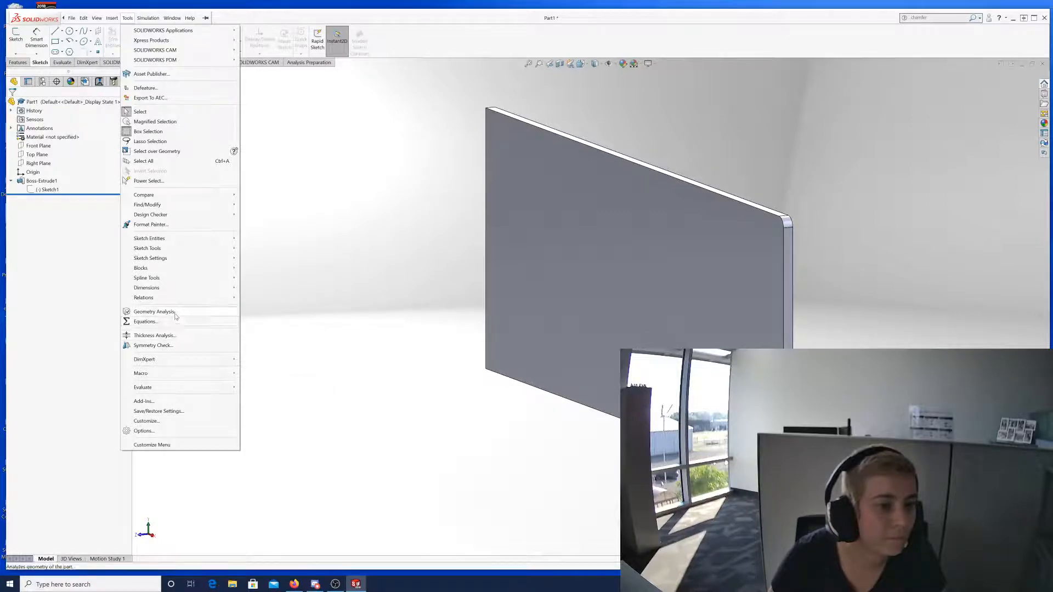
mouse_move(176, 279)
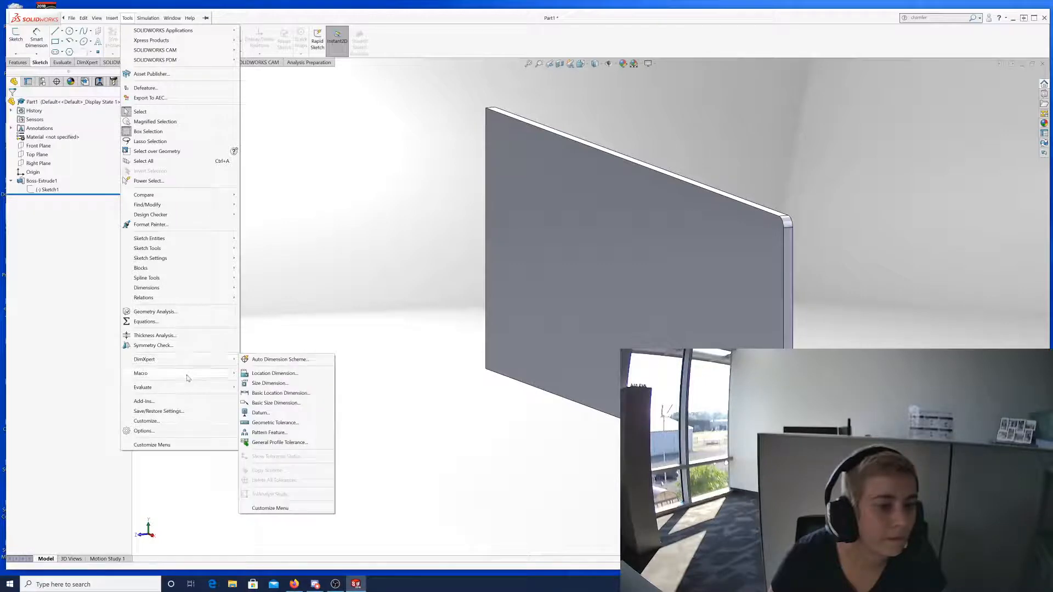
mouse_move(187, 387)
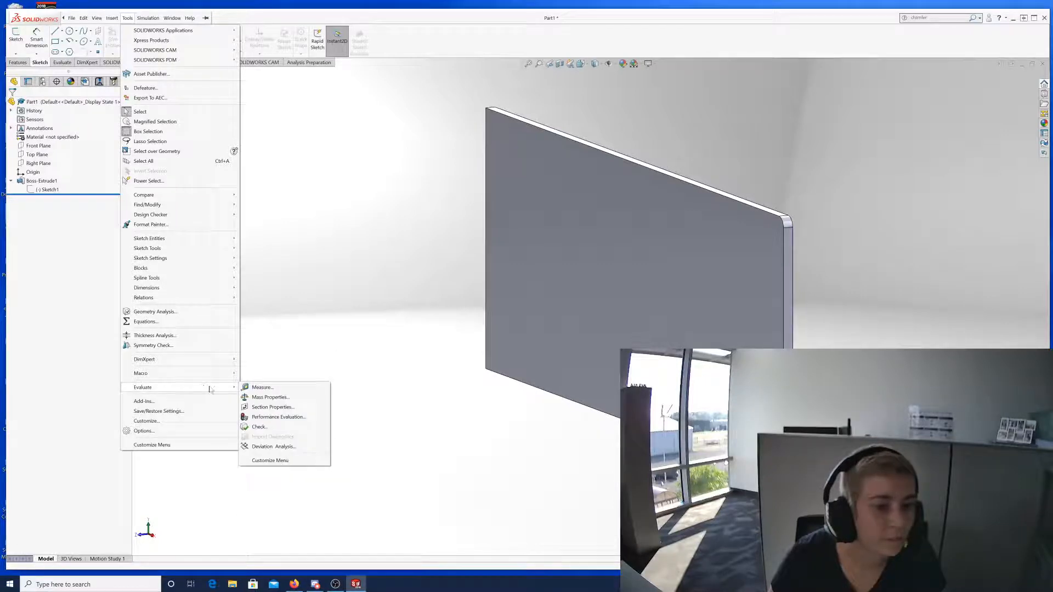
left_click(272, 408)
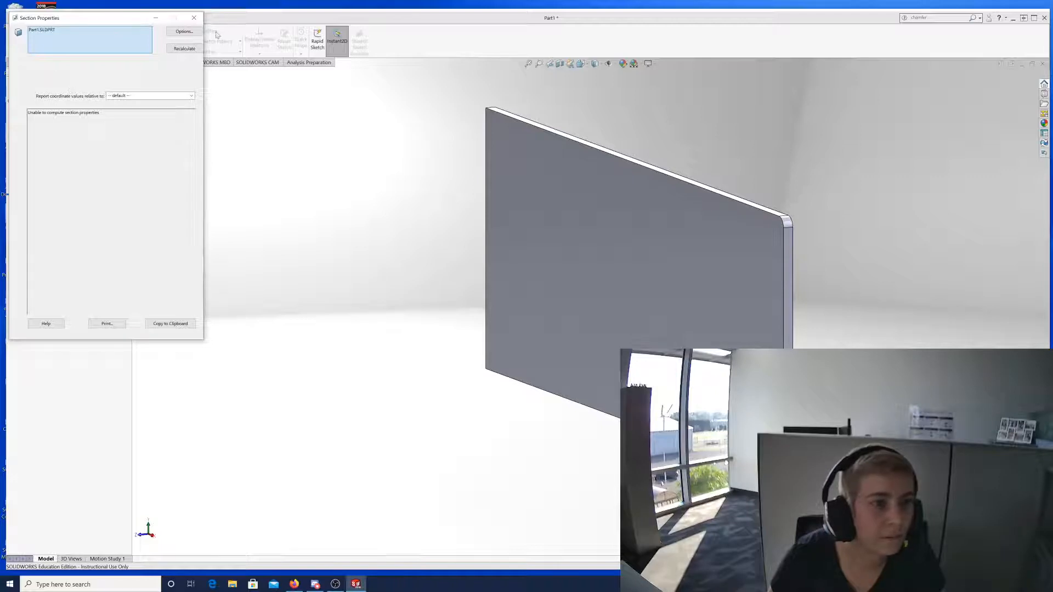
left_click(194, 17)
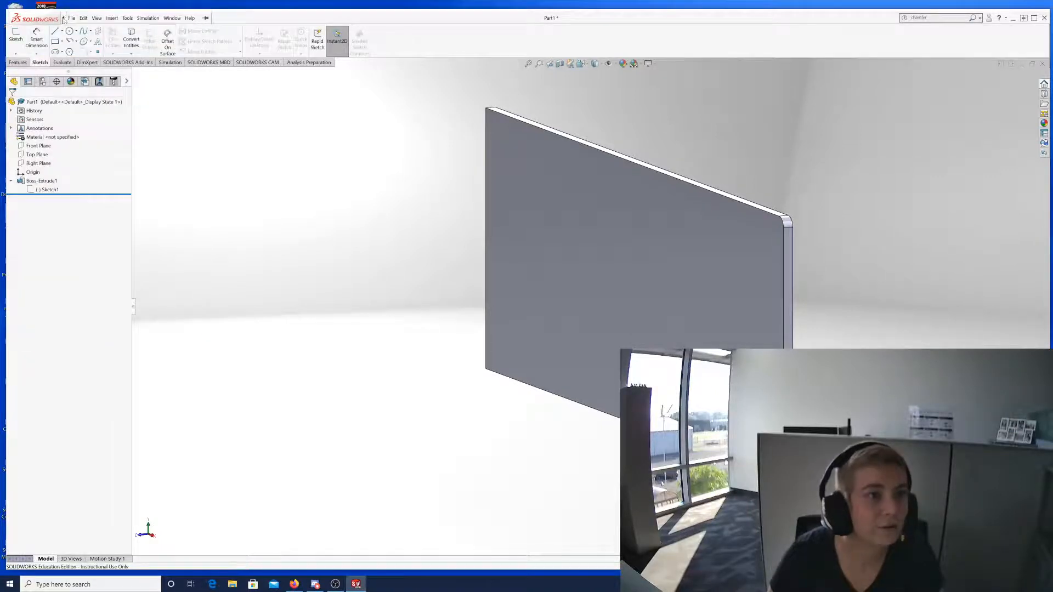
left_click(72, 18)
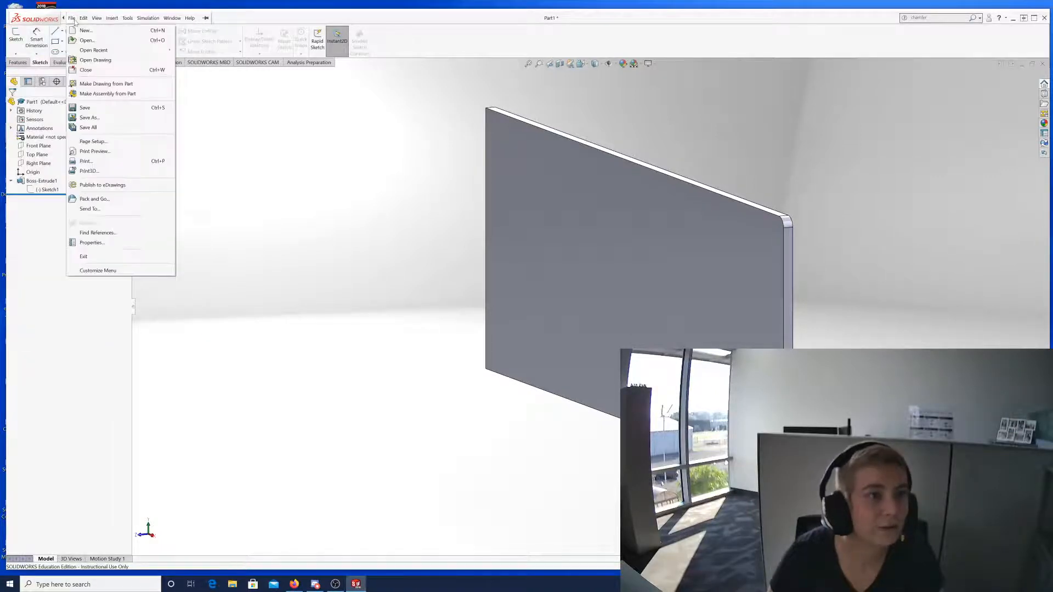
left_click(313, 159)
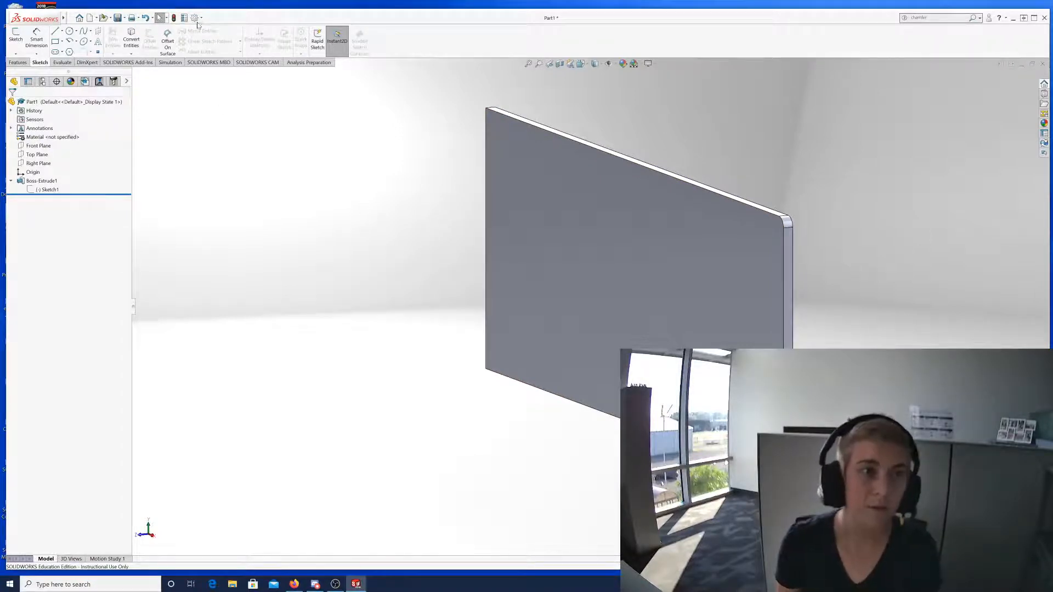
left_click(195, 18)
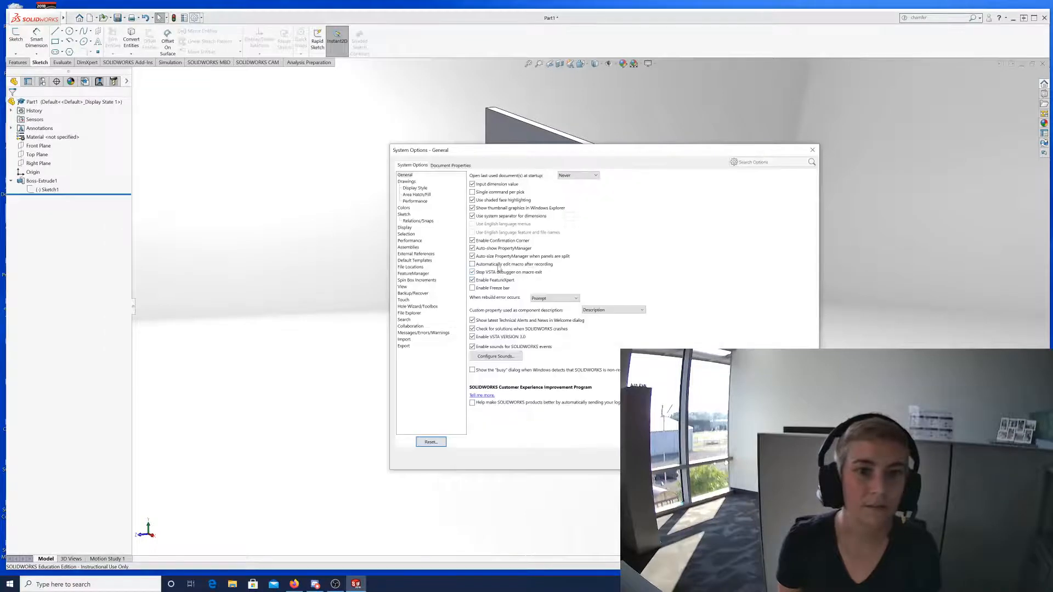
Switch to Document Properties, expand Annotations and DimXpert, and list the overall drafting standards.
left_click(450, 165)
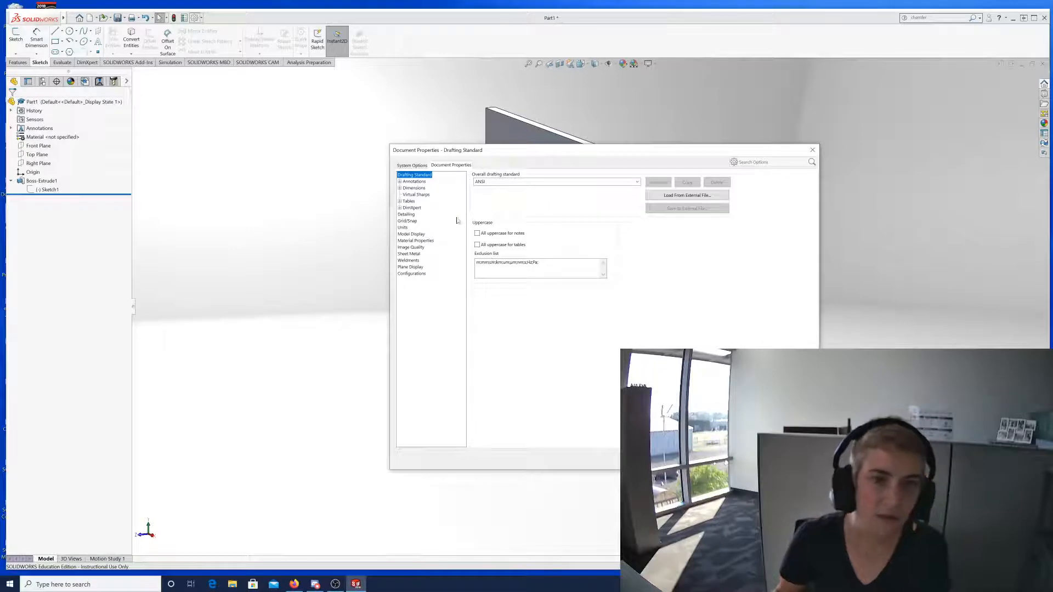
left_click(400, 182)
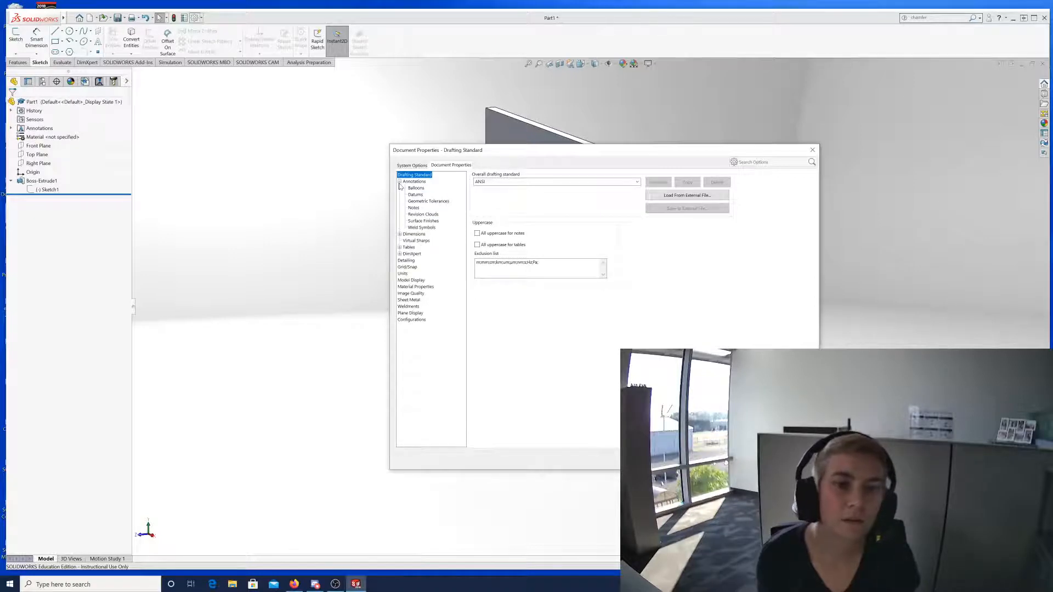
left_click(400, 181)
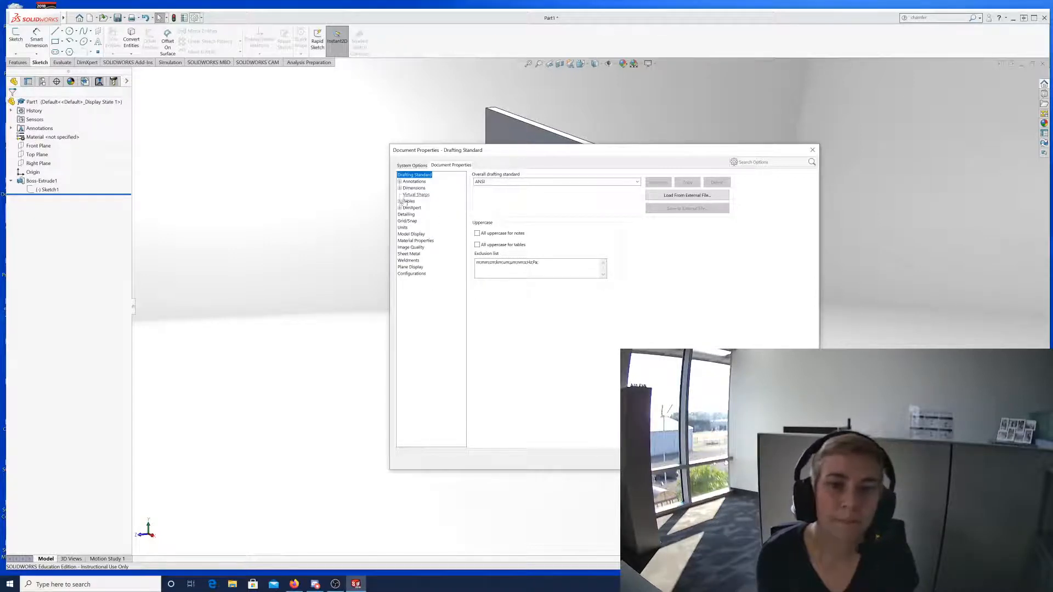
left_click(400, 208)
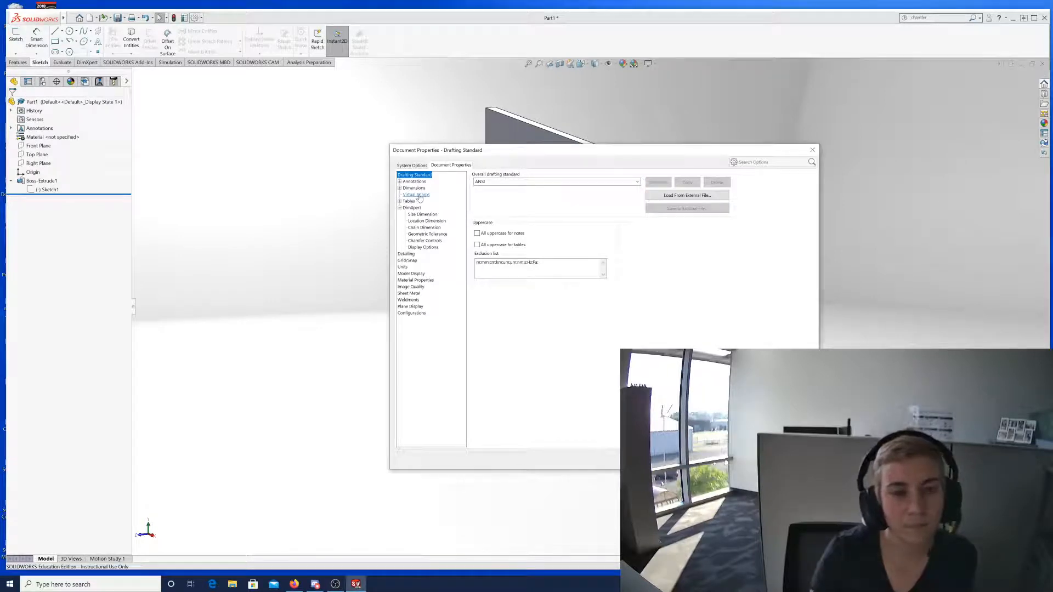
left_click(637, 181)
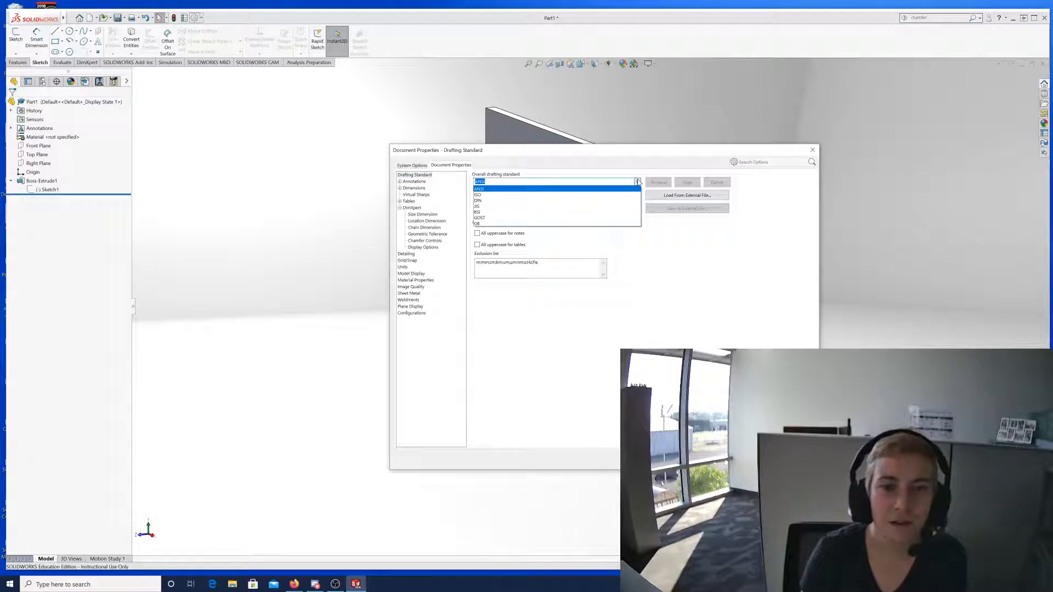
Try other drafting standards, settle on ANSI as the overall standard, and show the Annotations page.
left_click(499, 194)
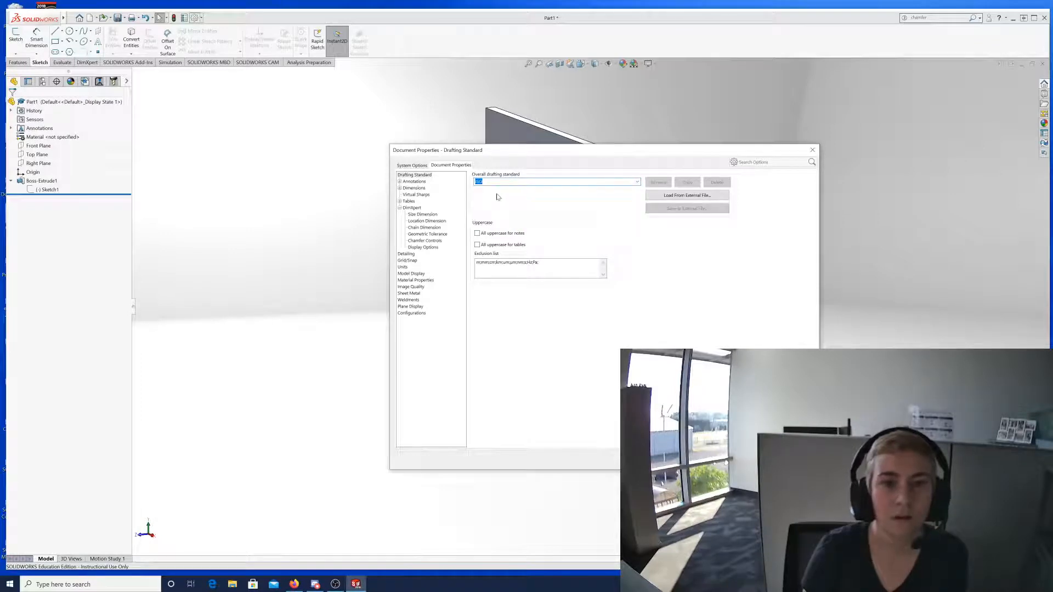
left_click(638, 182)
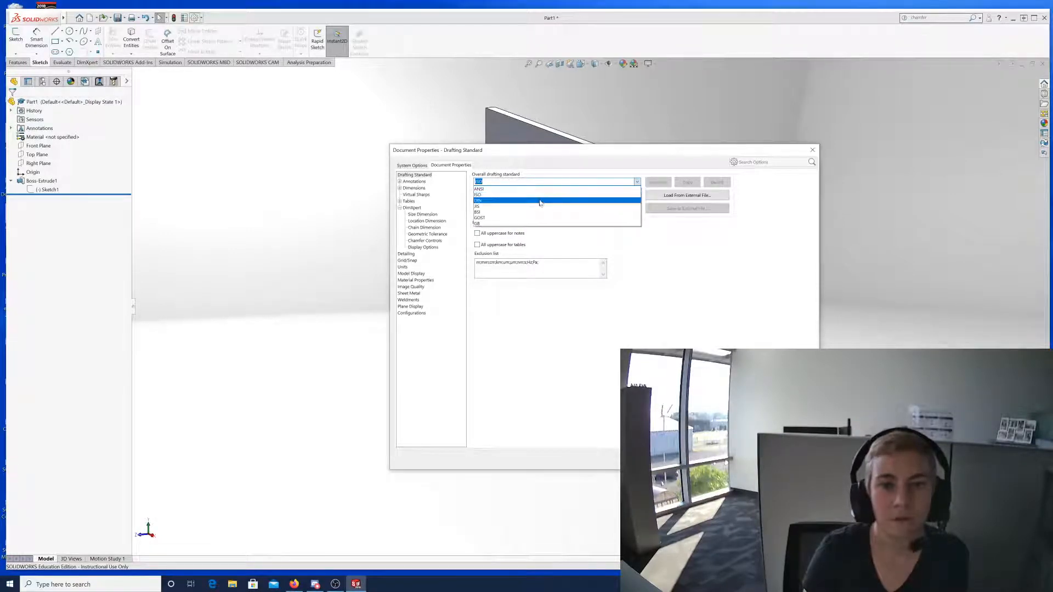
left_click(538, 203)
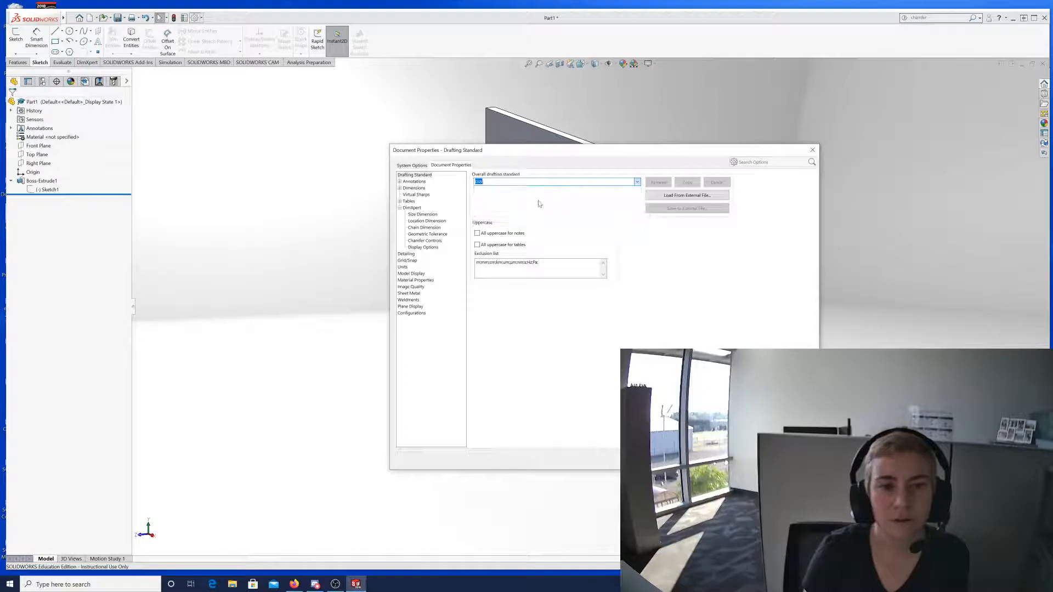
left_click(638, 182)
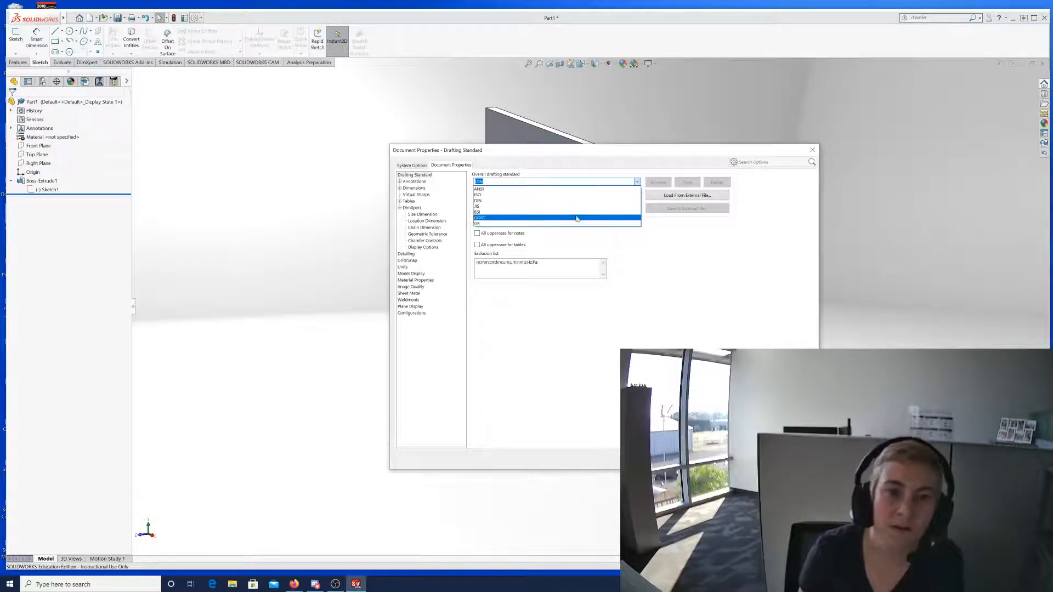
left_click(510, 190)
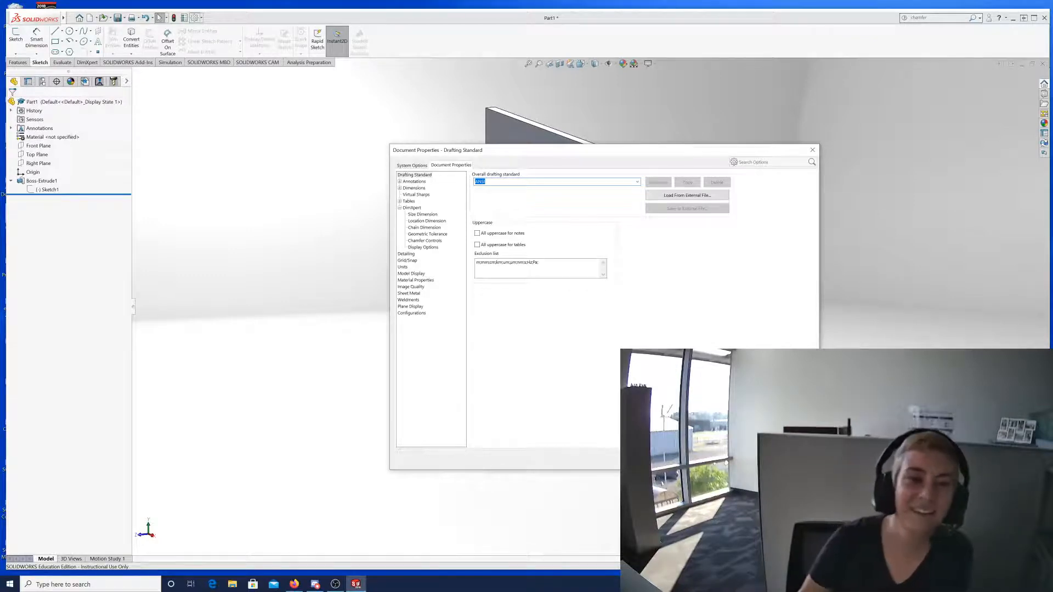
left_click(413, 181)
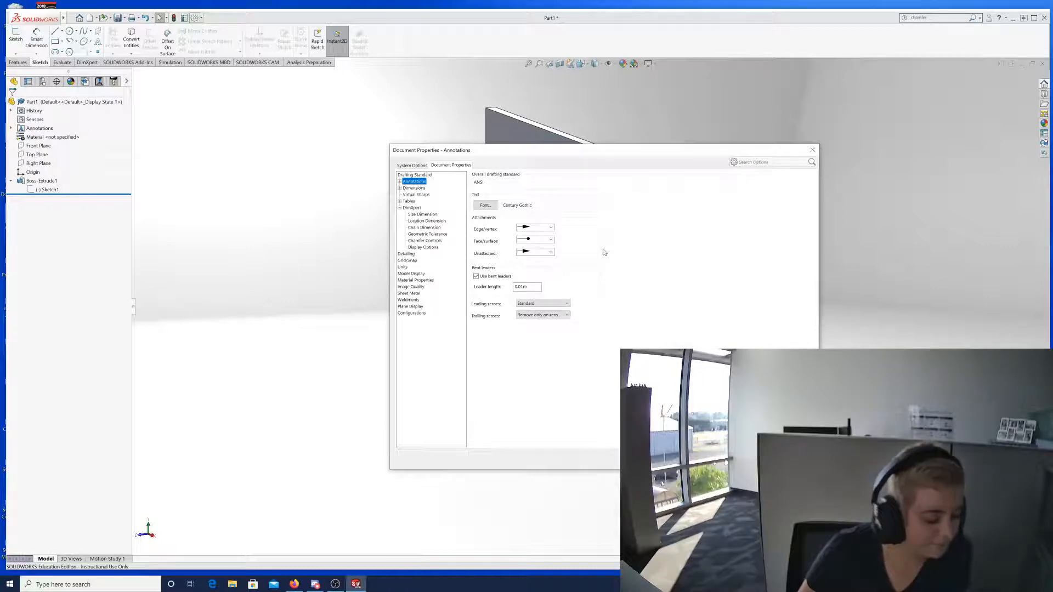
Try two different edge/vertex leader arrow styles for annotations.
left_click(551, 227)
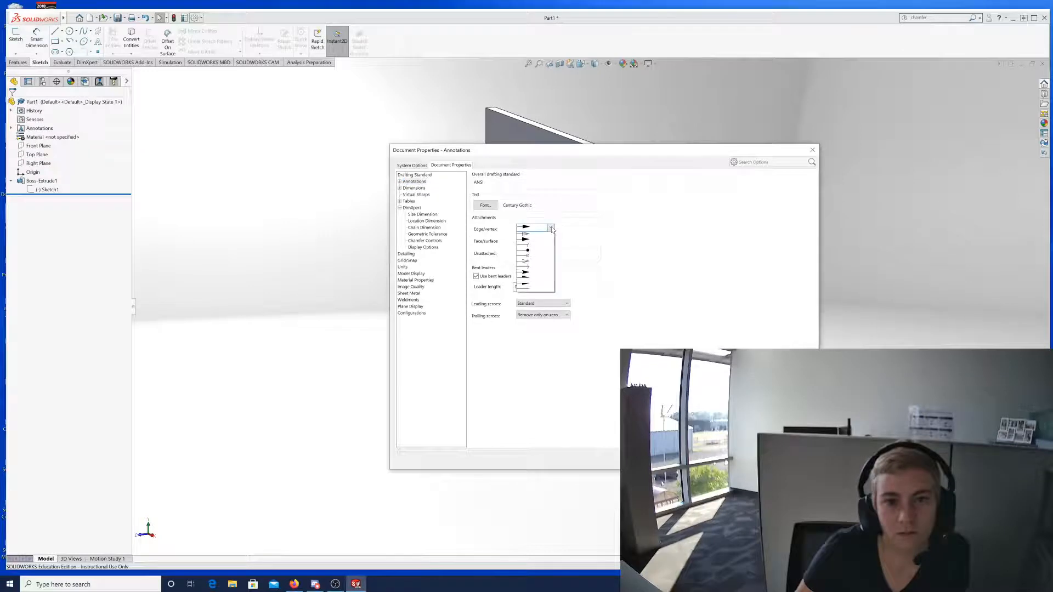
left_click(530, 238)
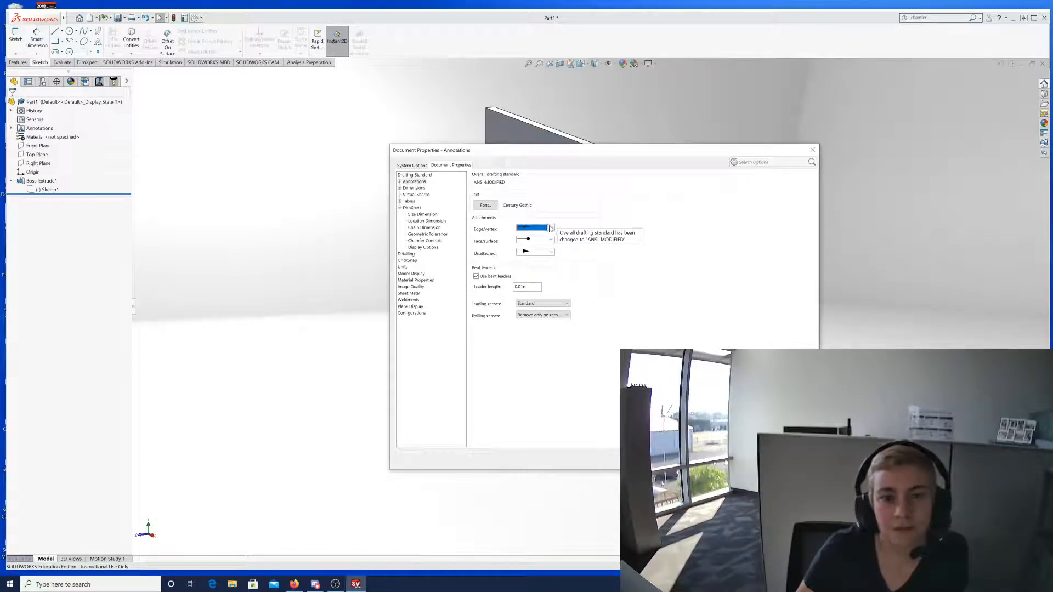
left_click(551, 228)
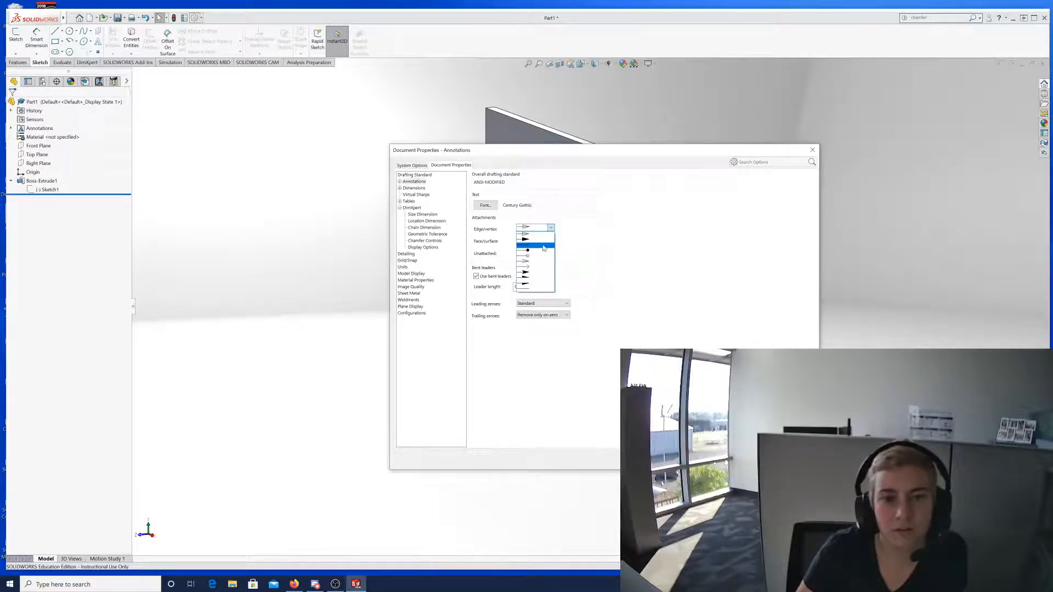
left_click(543, 247)
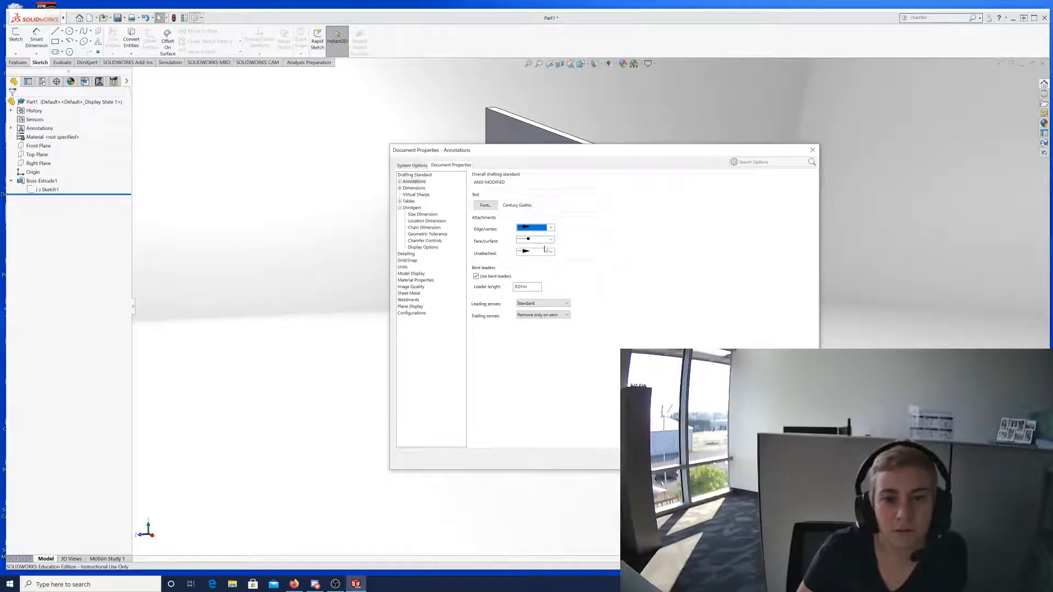
Reset the overall drafting standard back to plain ANSI.
left_click(432, 174)
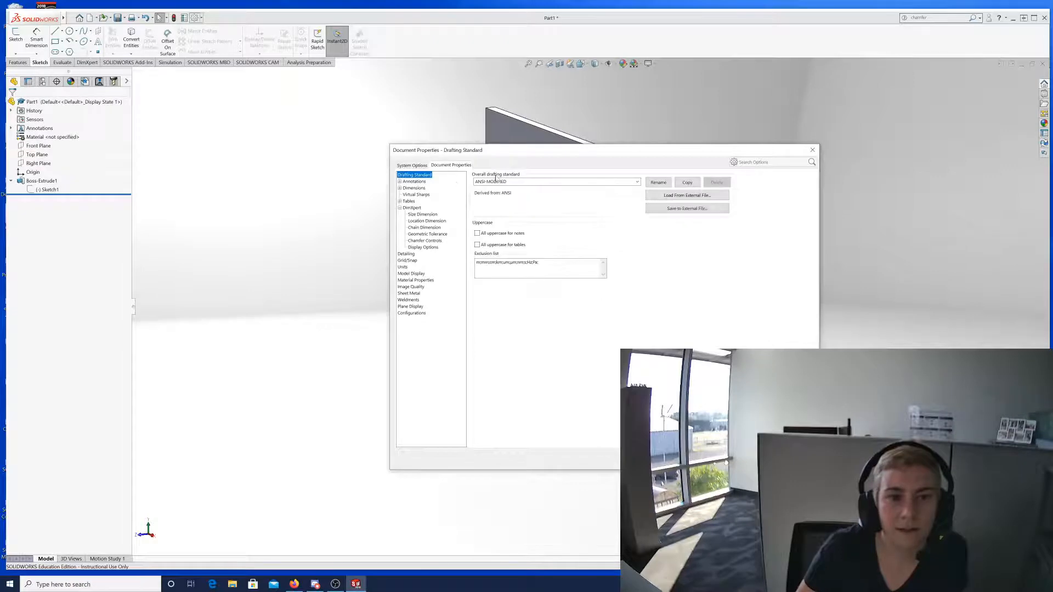
left_click(636, 182)
left_click(579, 200)
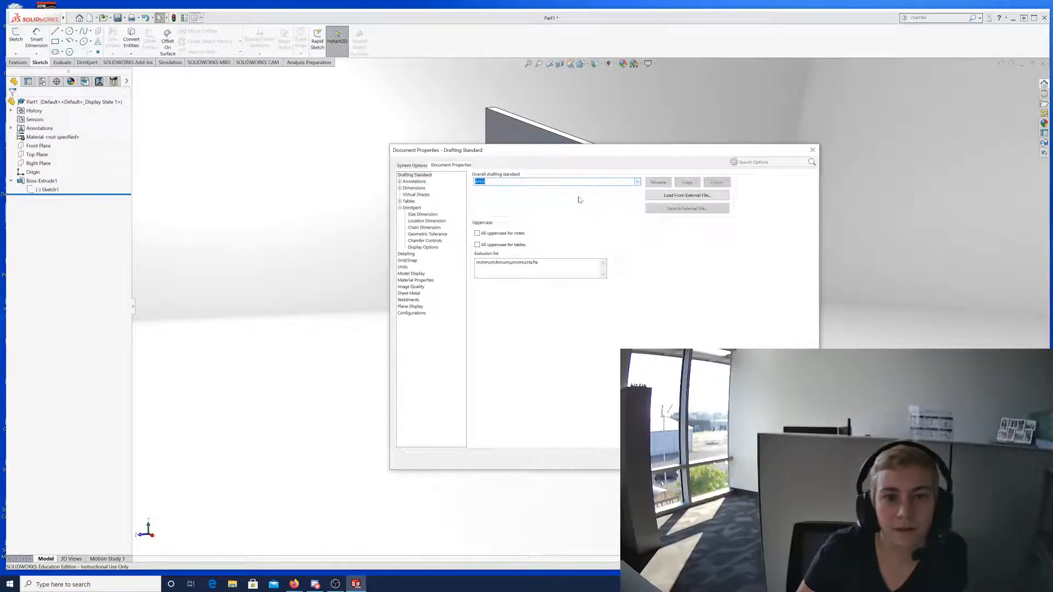
Expand Annotations, view the Annotations and Balloons pages, and leave the base balloon standard at ANSI.
left_click(399, 181)
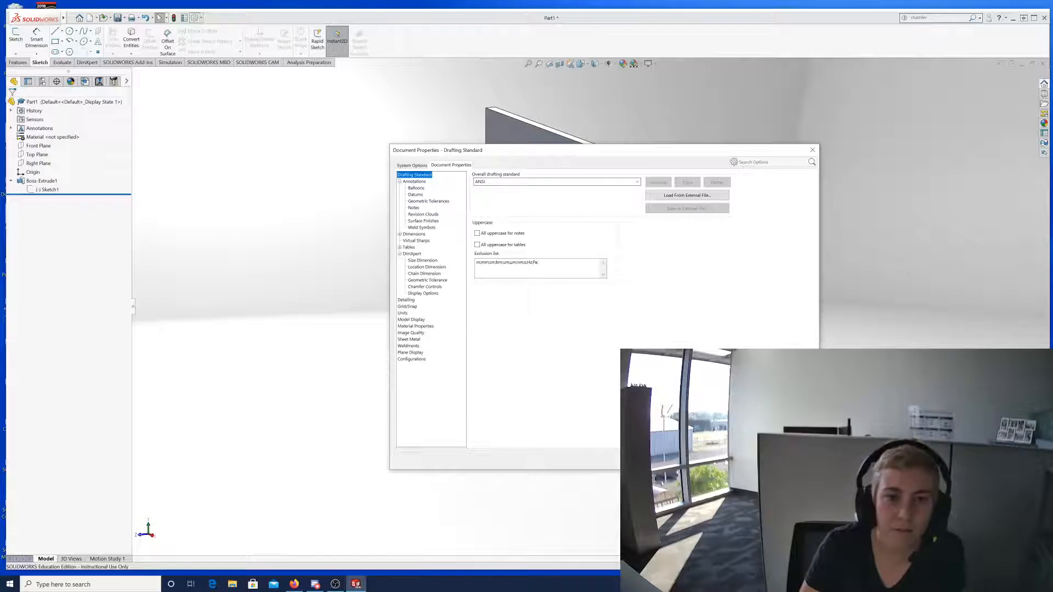
left_click(414, 181)
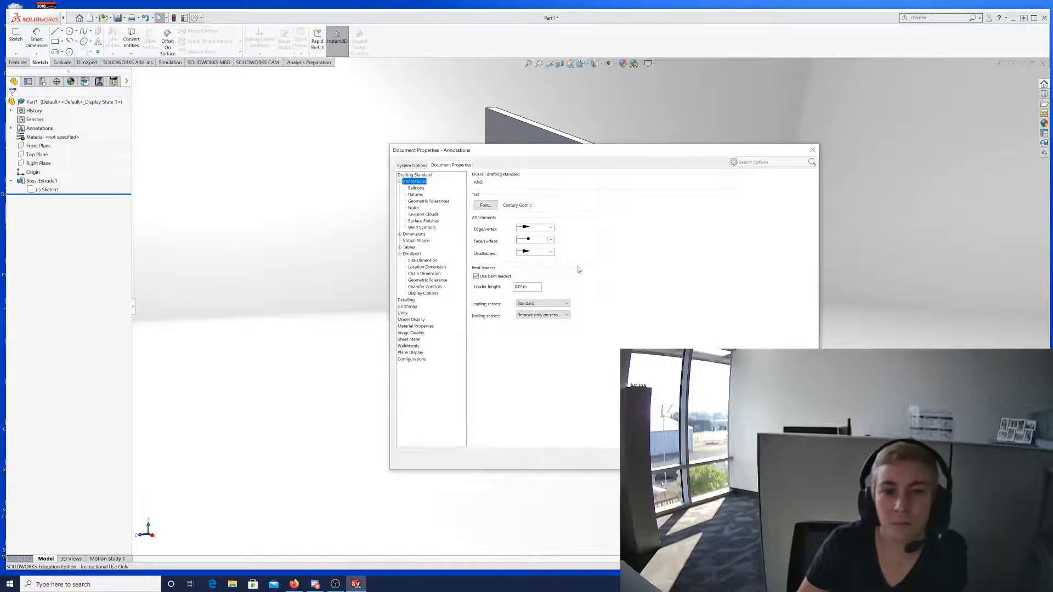
left_click(415, 188)
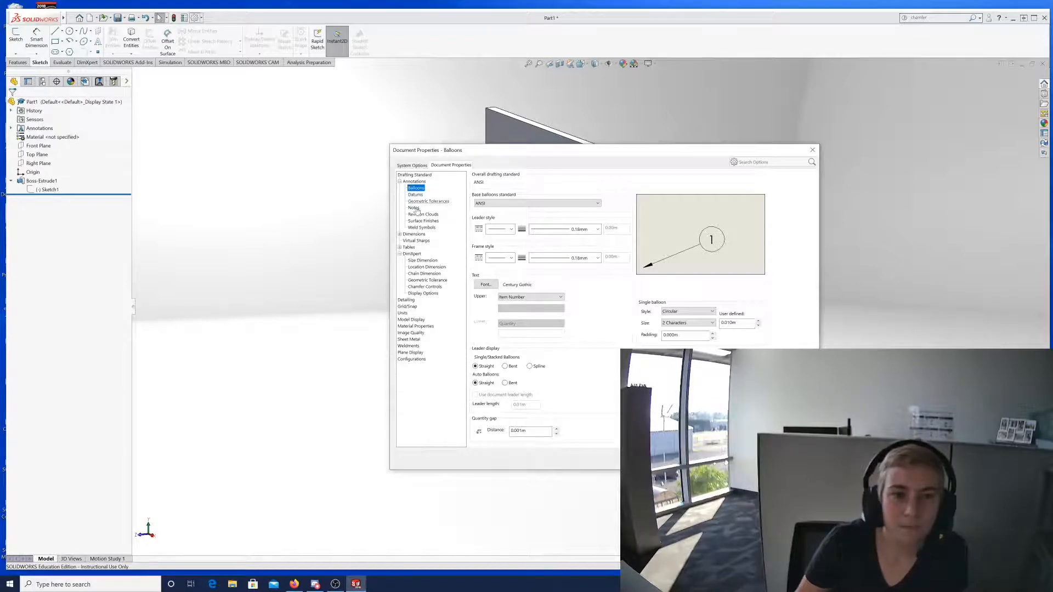
left_click(400, 234)
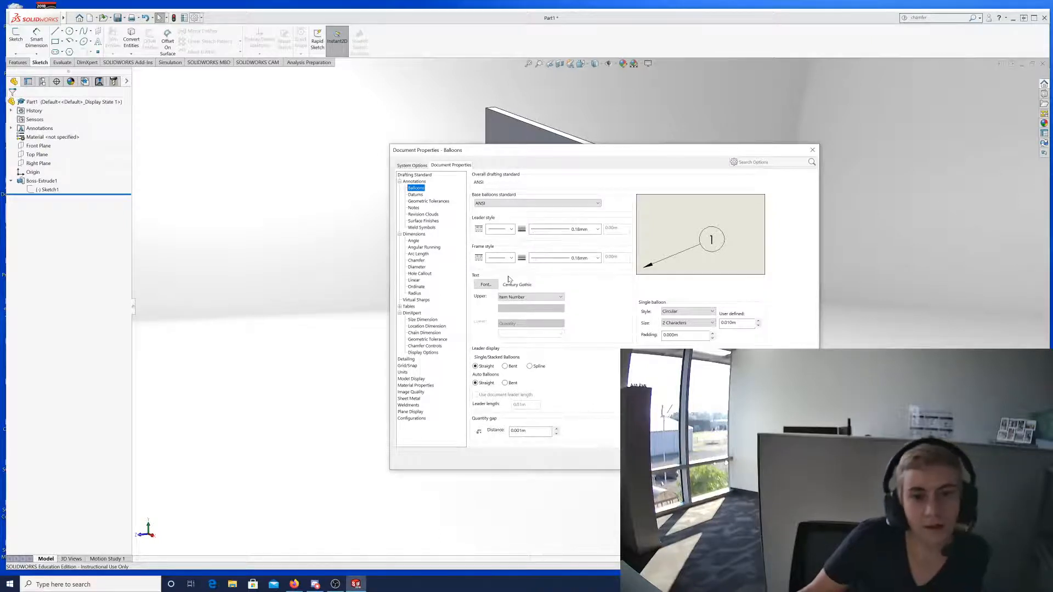
left_click(544, 204)
left_click(544, 204)
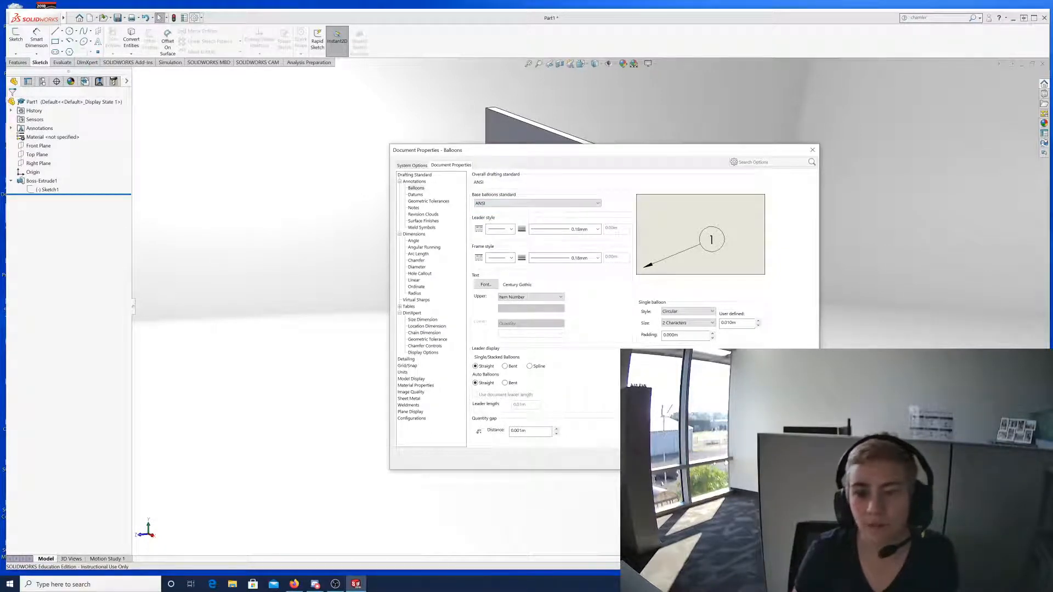
key("Escape")
Select Sketch1 in the feature tree and start editing it.
left_click(16, 62)
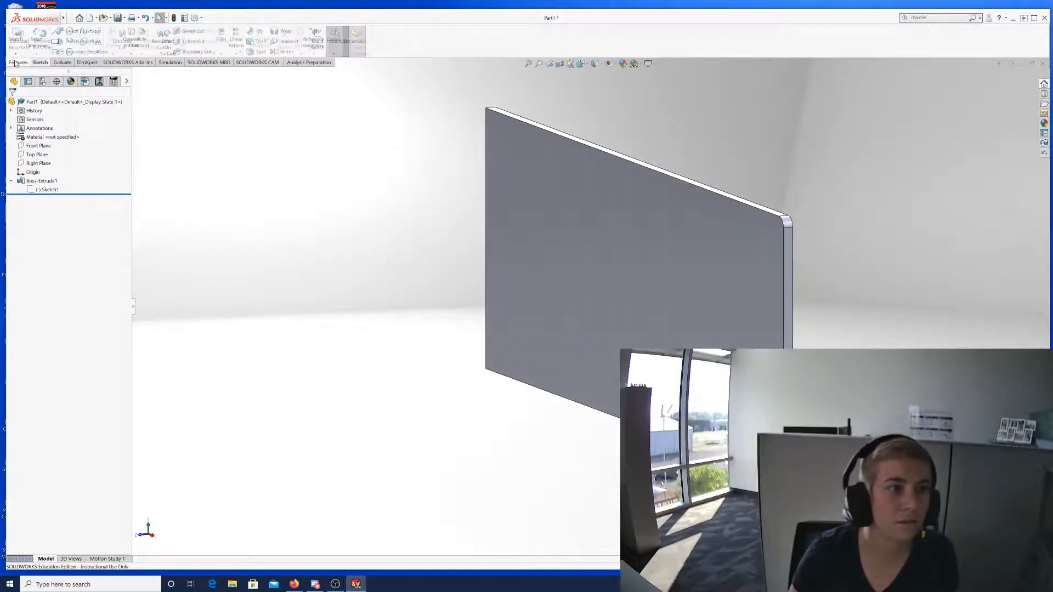
left_click(40, 63)
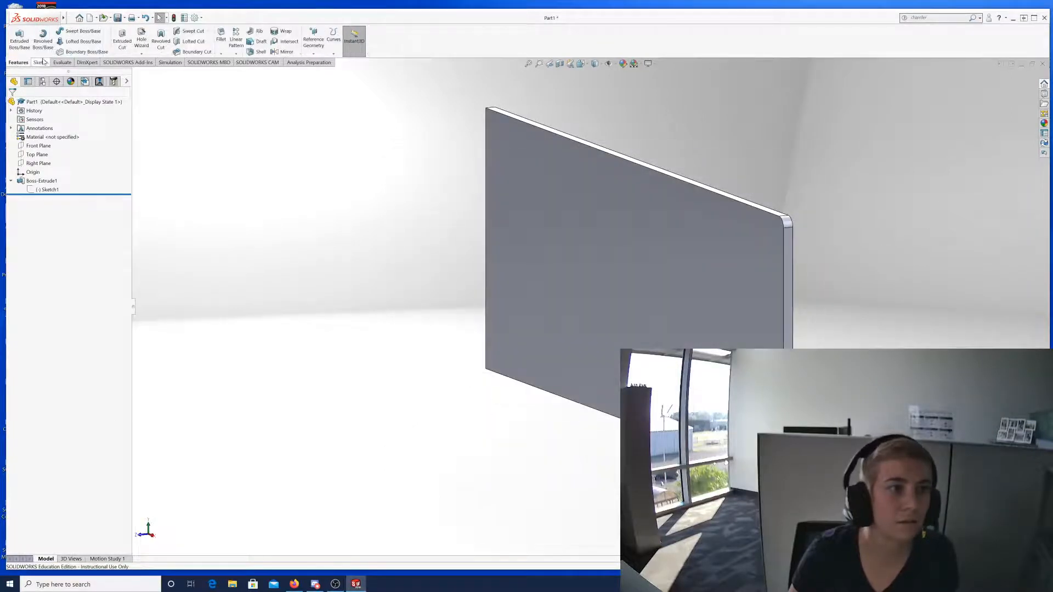
left_click(42, 190)
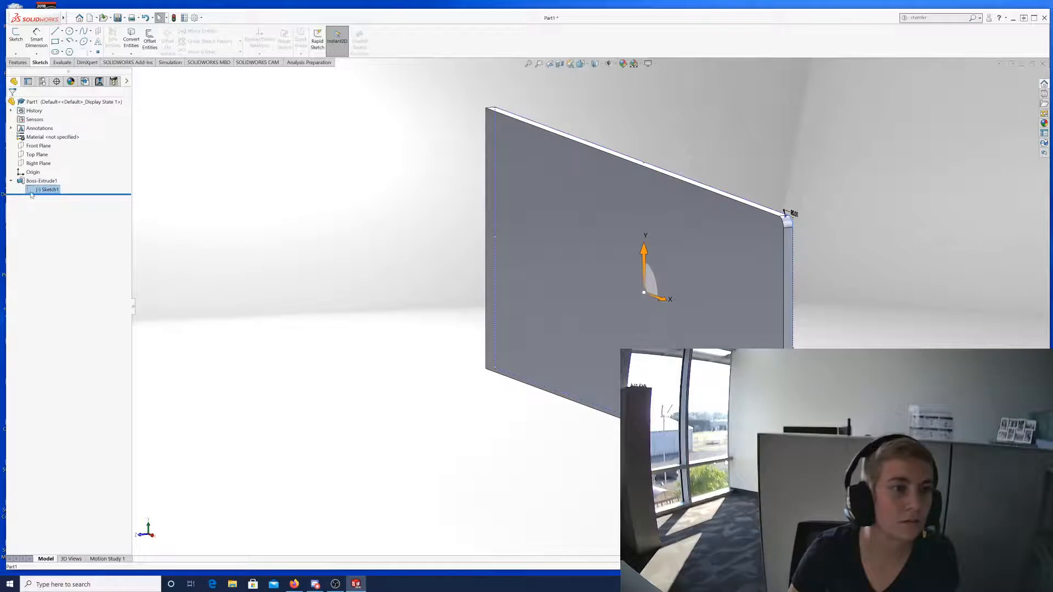
left_click(40, 167)
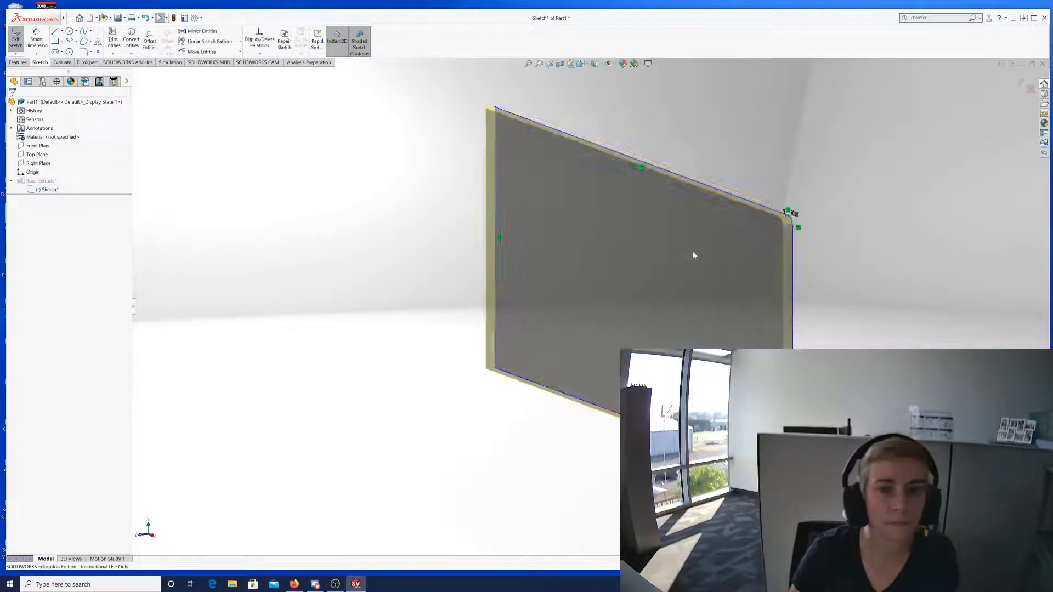
Face the sketch and drag the R0.01 radius dimension to the corner's right, then reopen Options.
right_click(51, 191)
left_click(70, 184)
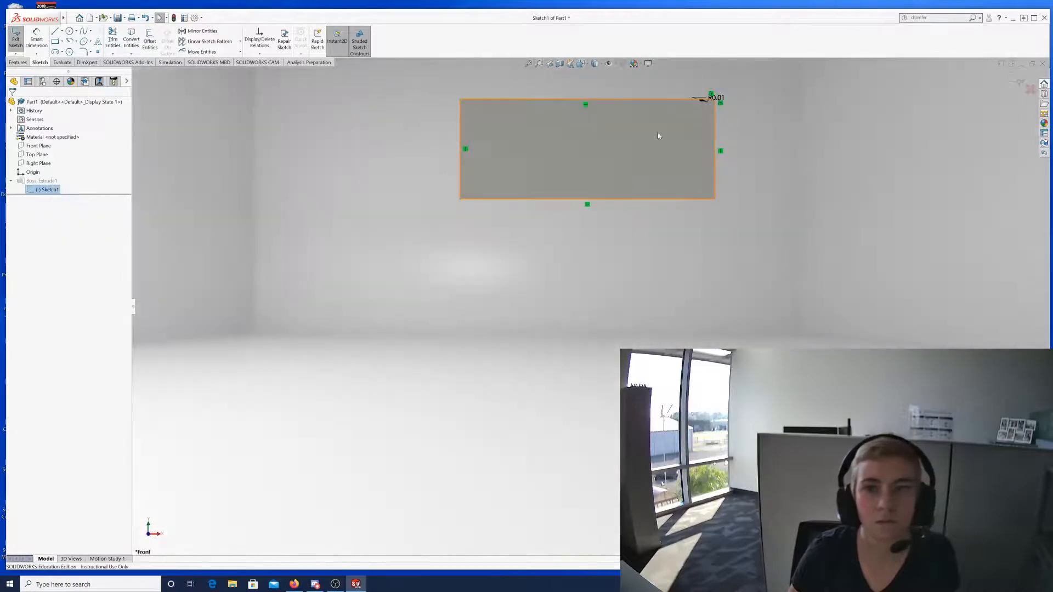
mouse_move(716, 98)
left_mouse_down()
mouse_move(799, 107)
mouse_move(785, 122)
left_mouse_up()
scroll(765, 108, "up", 4)
scroll(732, 206, "down", 1)
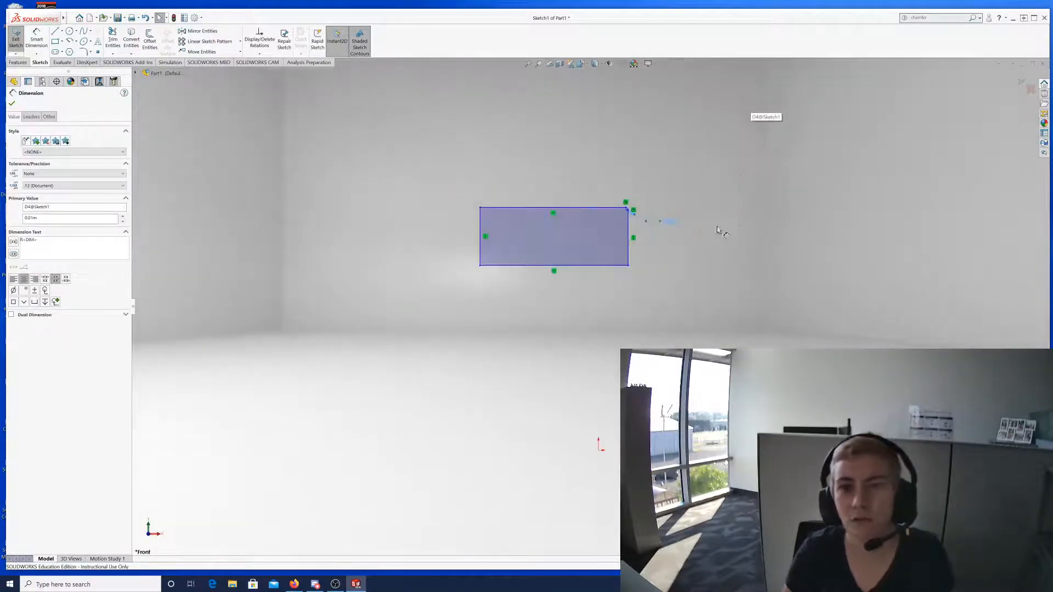
scroll(629, 219, "down", 5)
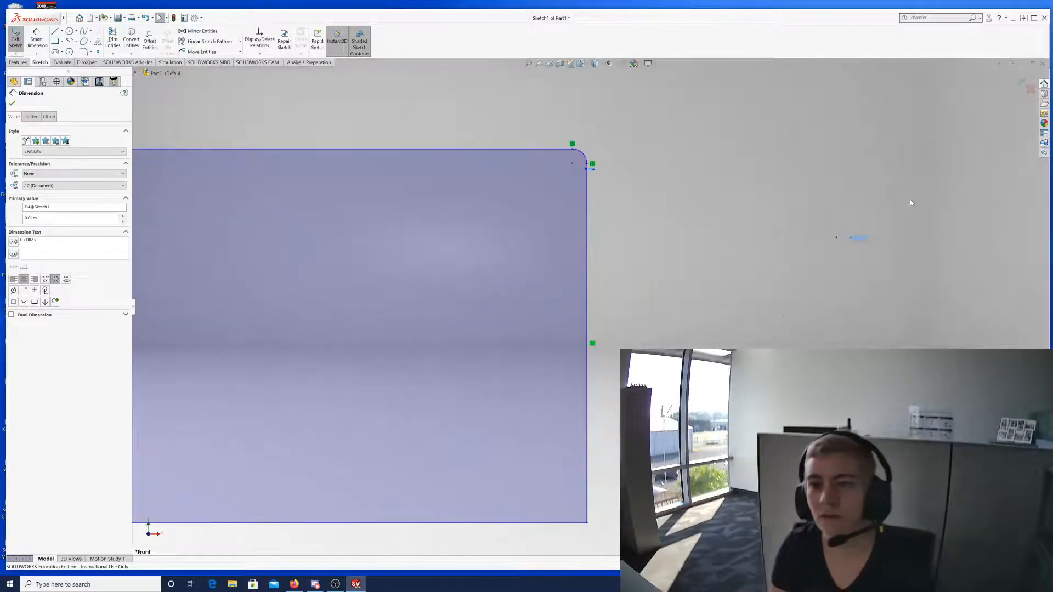
left_click(910, 203)
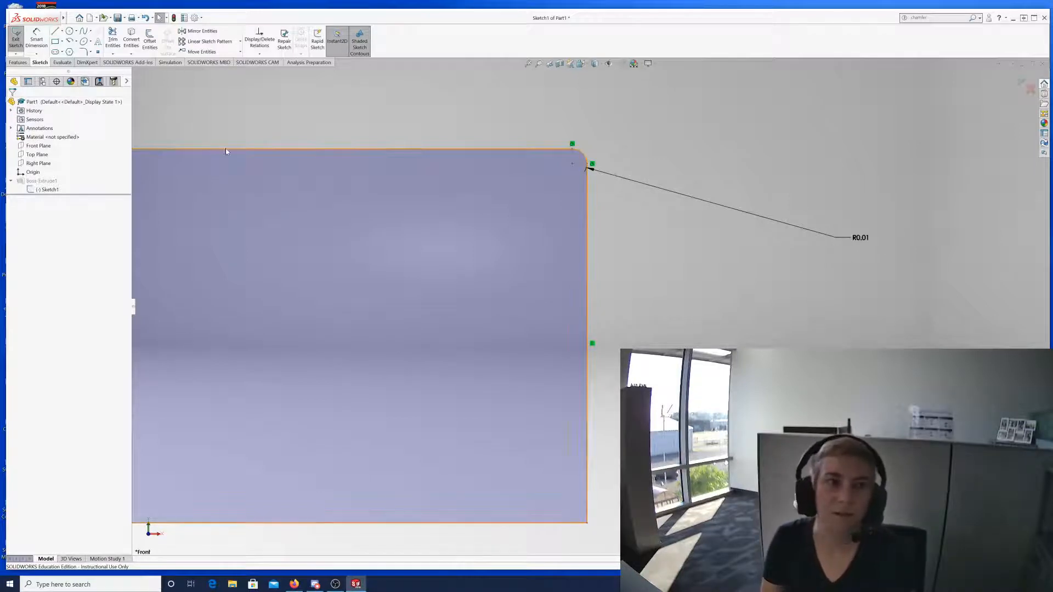
left_click(195, 18)
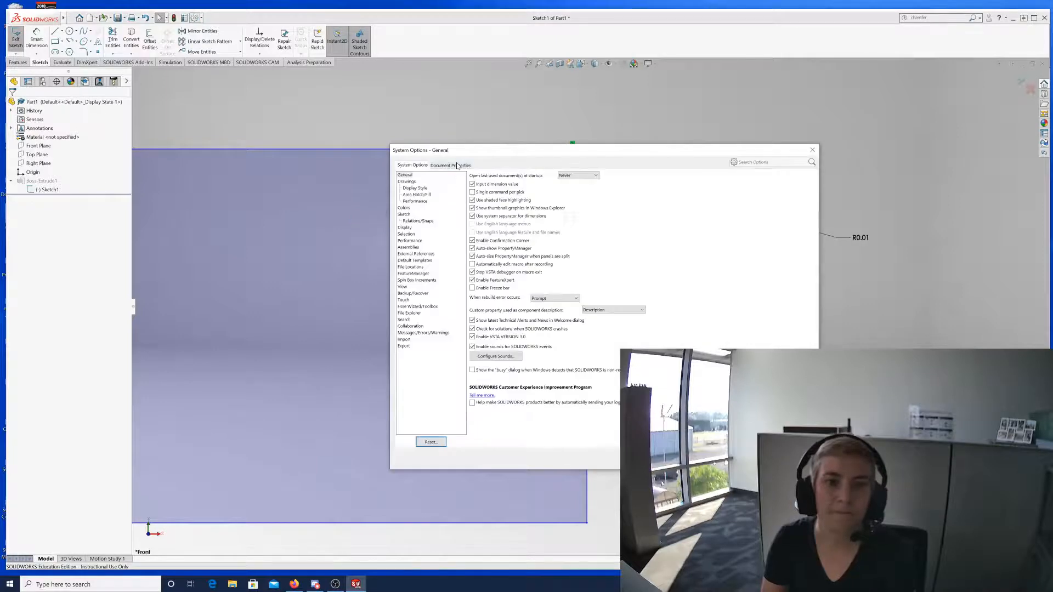
Show the Document Properties Dimensions page and move the dialog lower left so the corner stays visible.
left_click(457, 165)
left_click(400, 189)
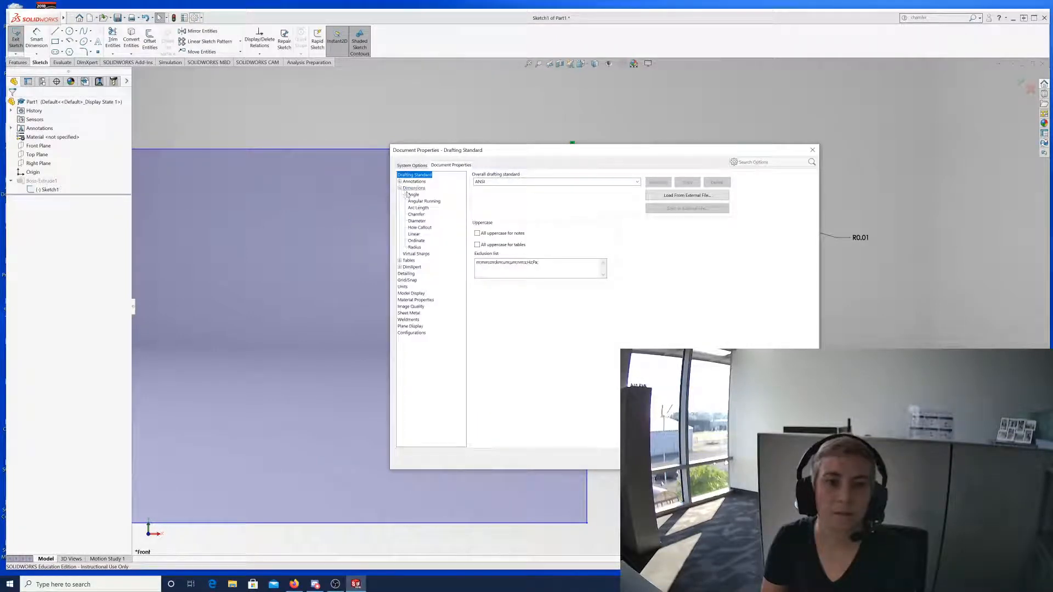
left_click(419, 188)
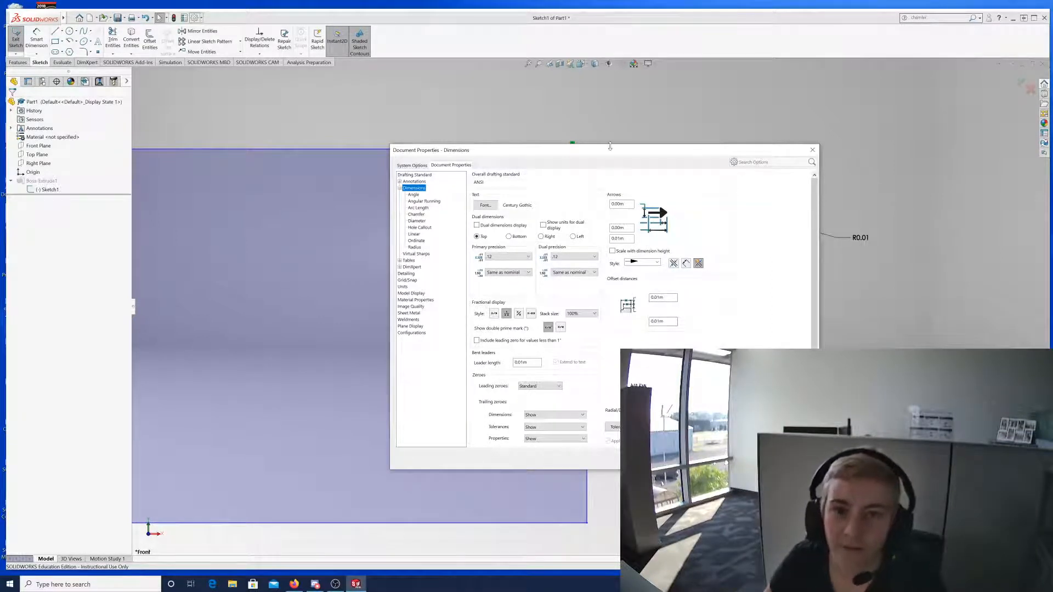
mouse_move(663, 156)
left_mouse_down()
mouse_move(468, 191)
mouse_move(557, 233)
left_mouse_up()
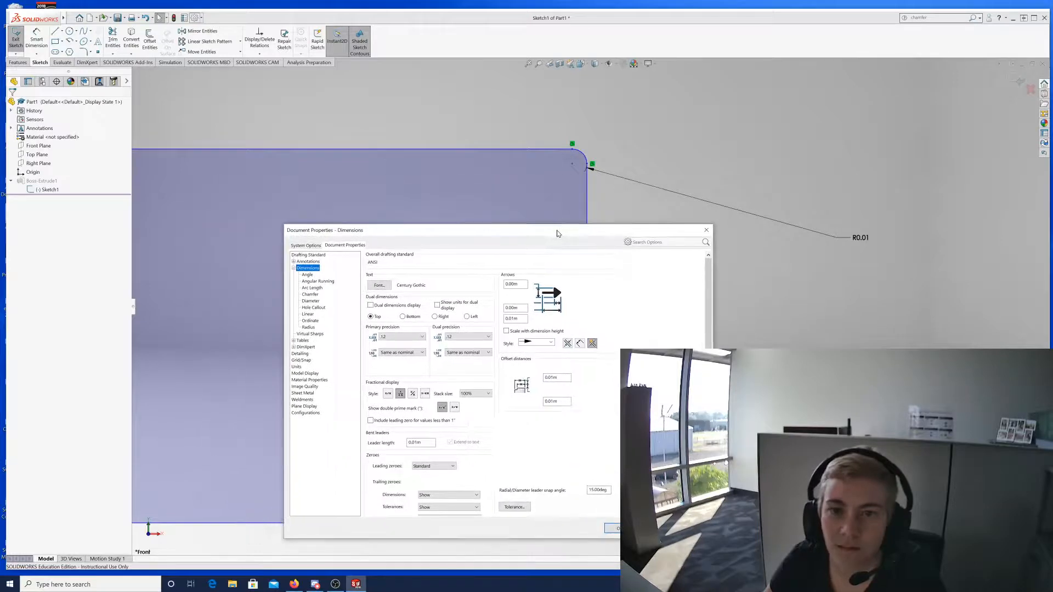
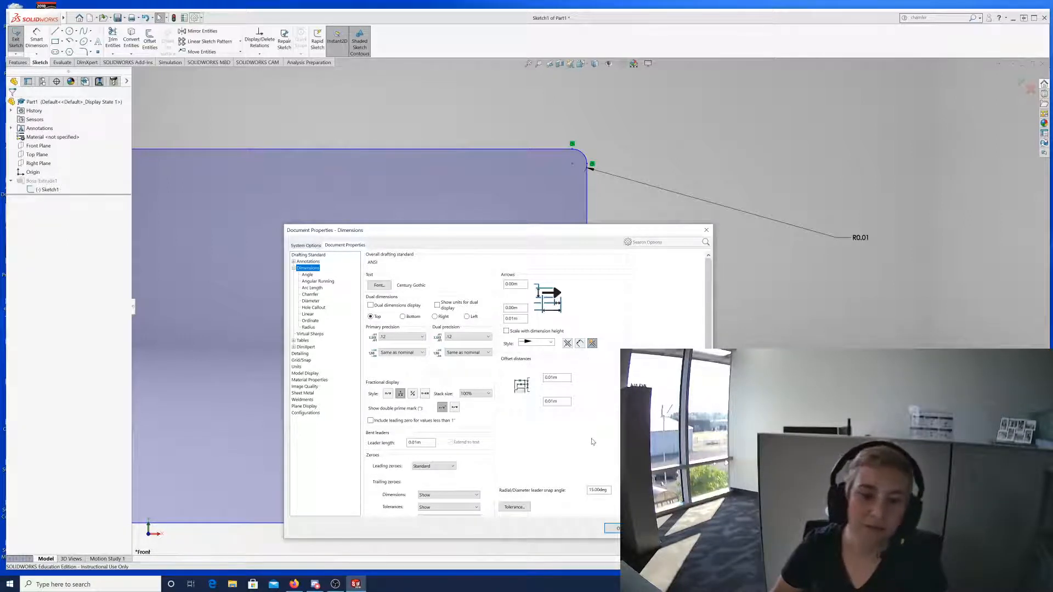
Change the Annotations edge/vertex arrow style, making the standard ANSI-MODIFIED, and close Document Properties.
scroll(593, 441, "down", 2)
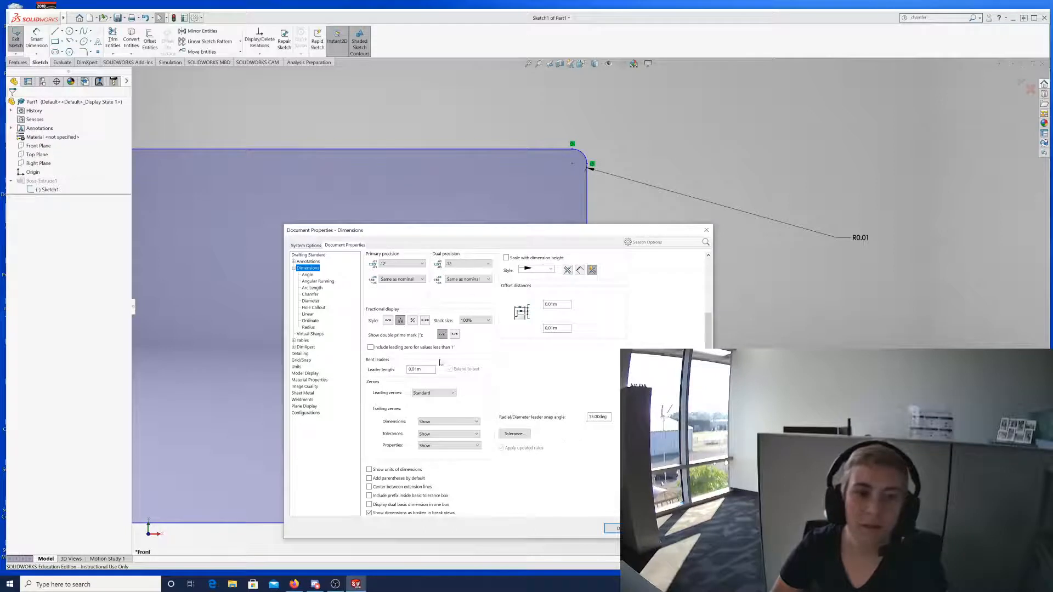
scroll(507, 373, "up", 2)
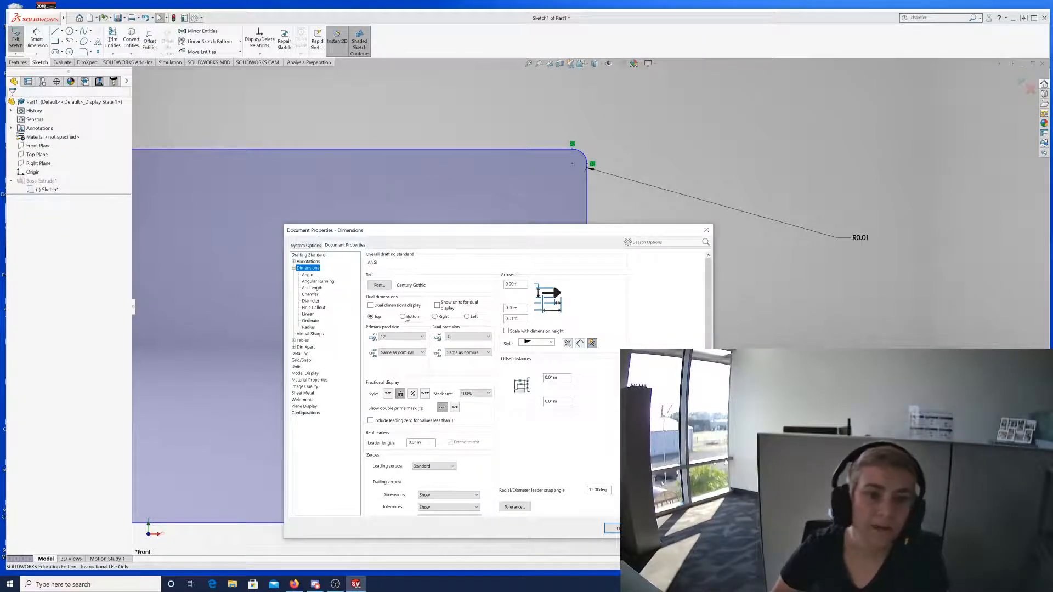
left_click(293, 261)
left_click(308, 261)
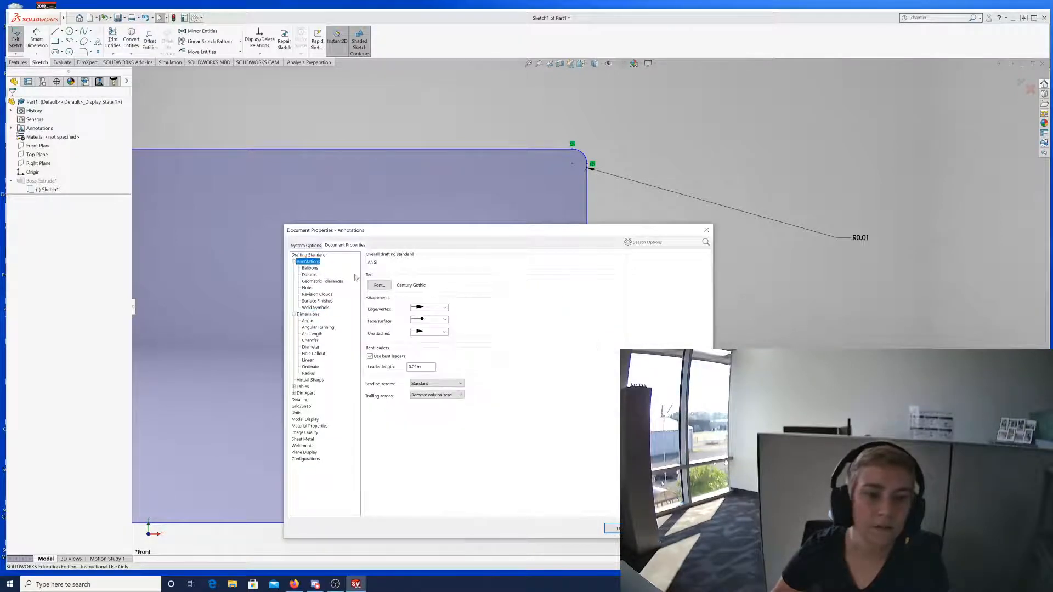
left_click(444, 307)
left_click(433, 317)
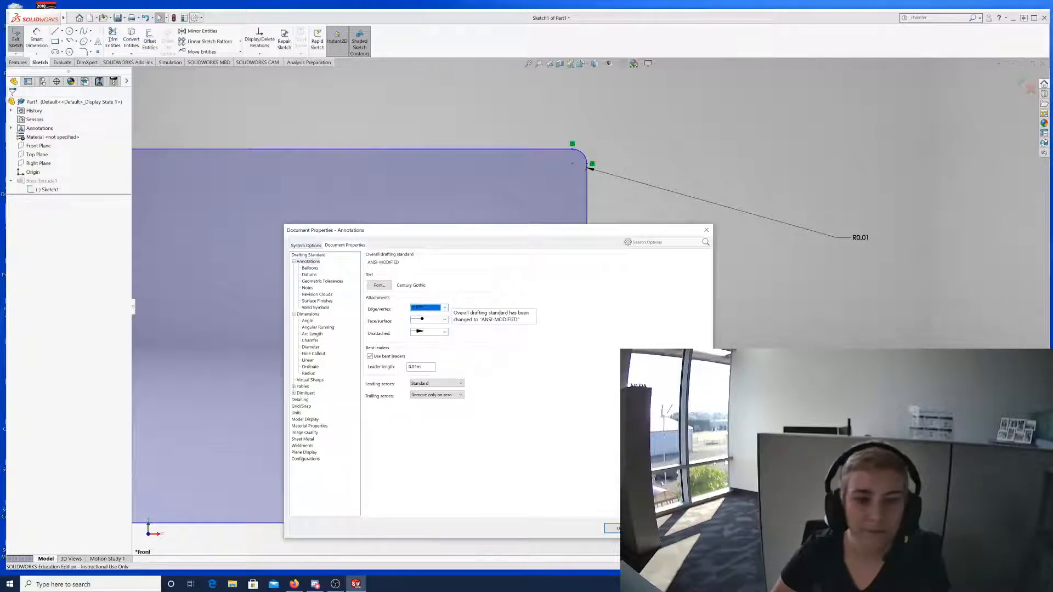
left_click(611, 529)
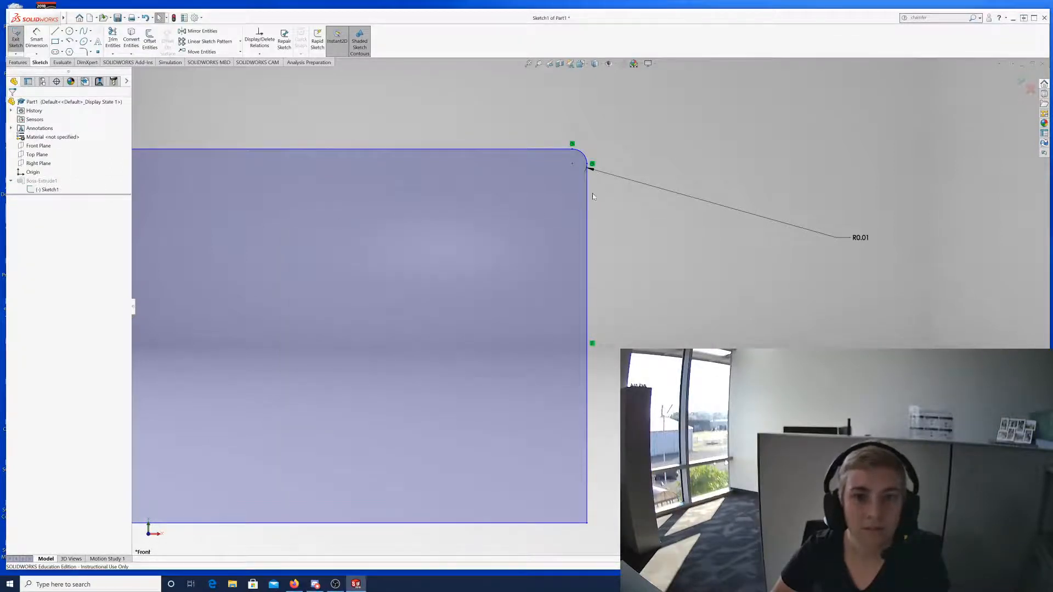
Set the overall drafting standard back to ANSI in Document Properties and close the dialog.
scroll(591, 171, "up", 2)
scroll(588, 178, "down", 3)
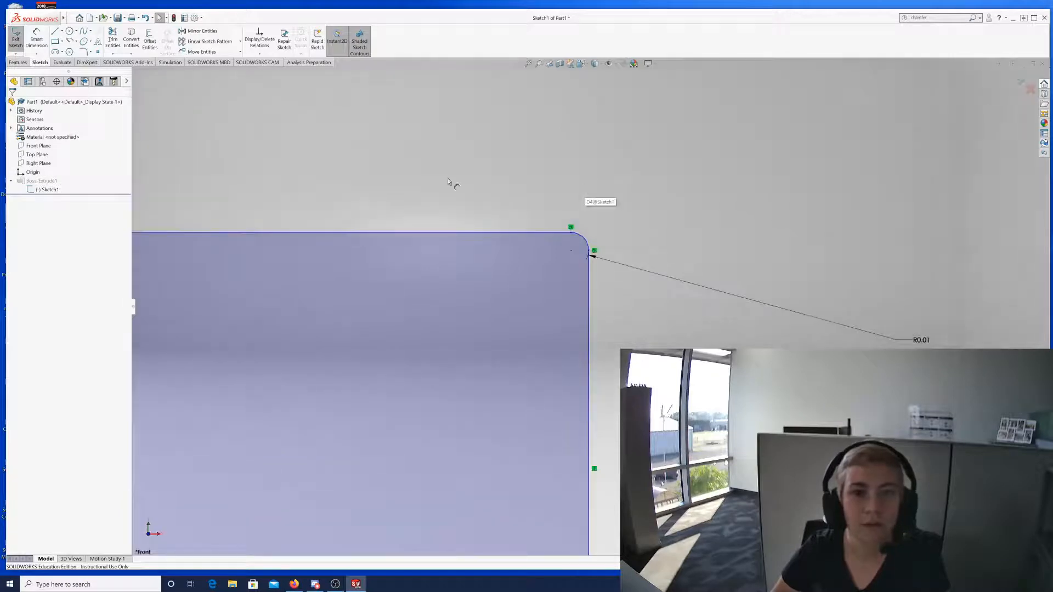
left_click(194, 17)
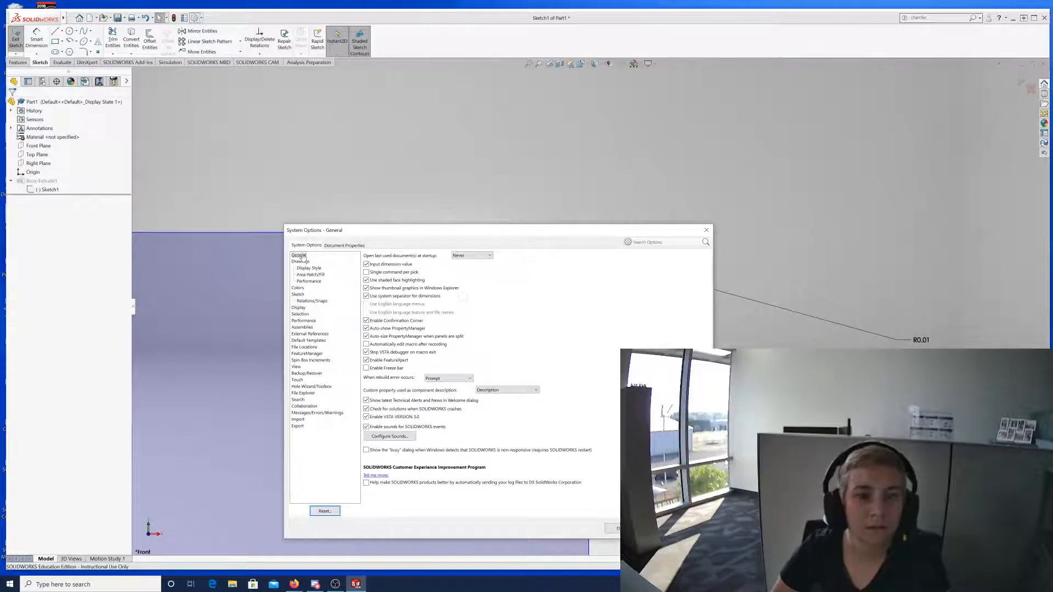
left_click(344, 245)
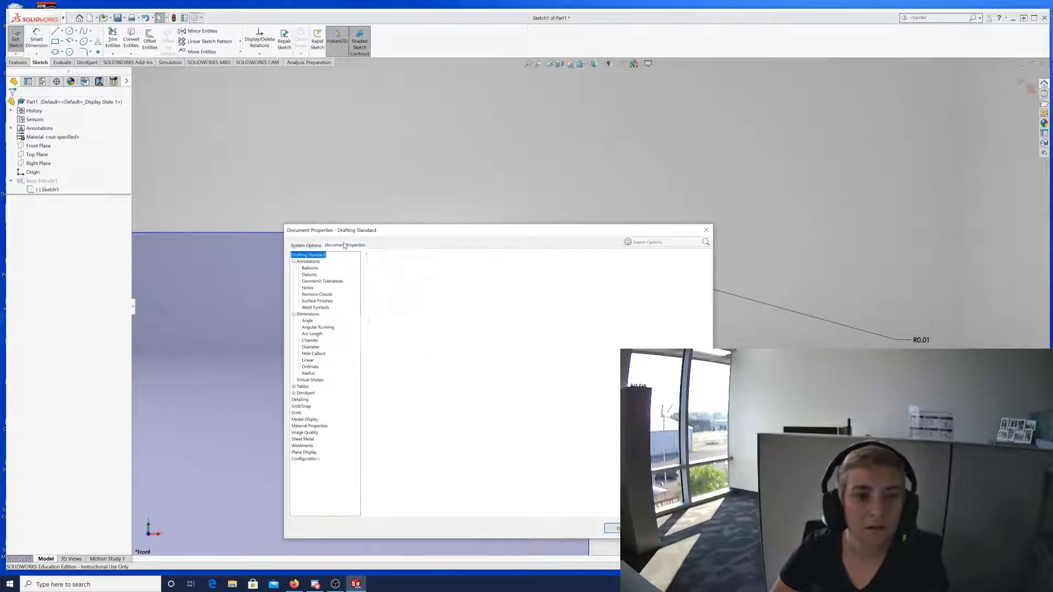
left_click(307, 262)
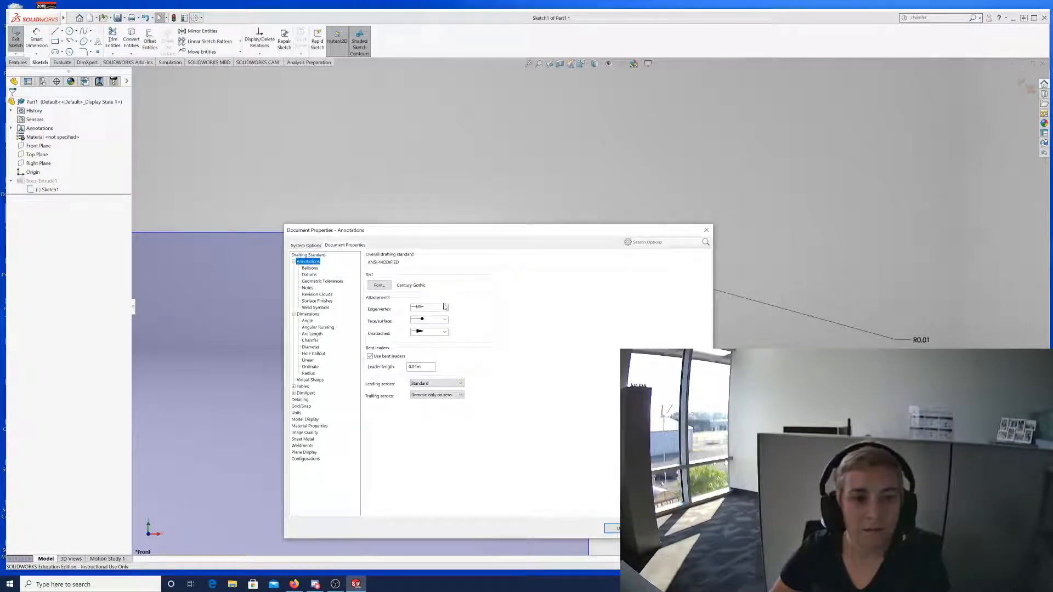
left_click(308, 255)
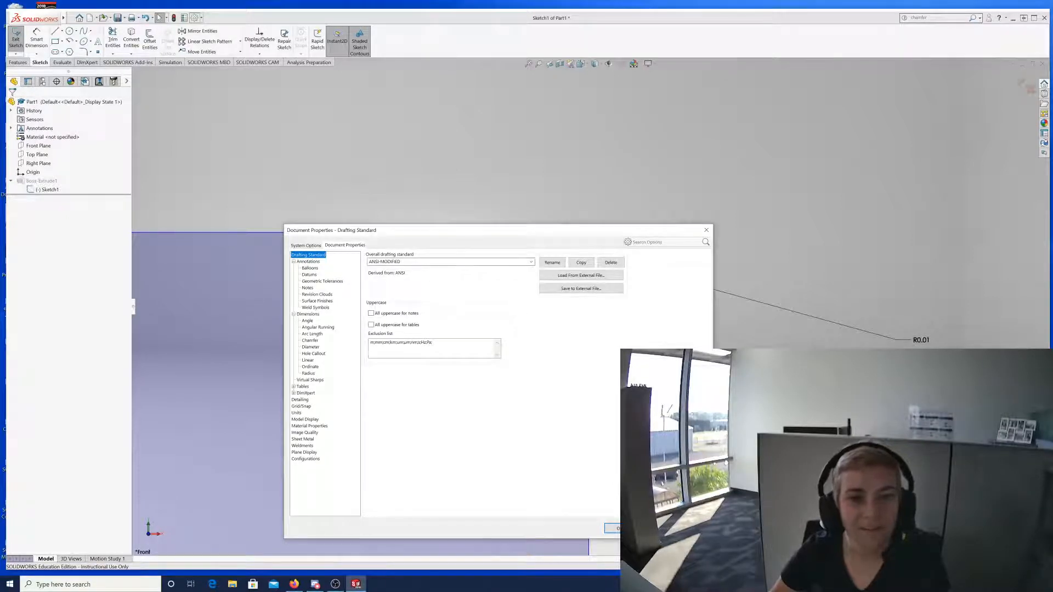
left_click(530, 262)
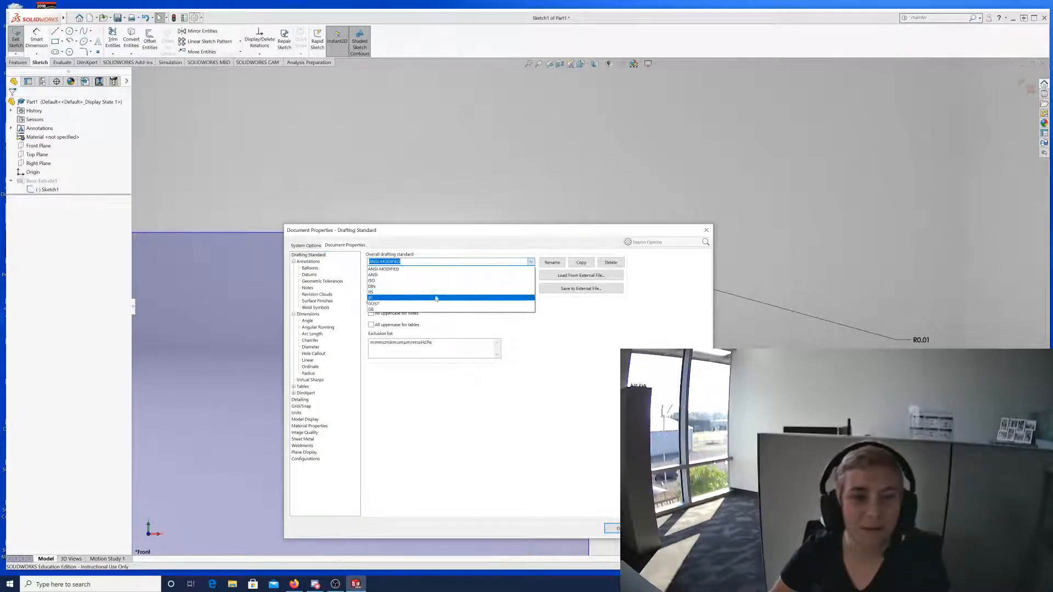
left_click(411, 275)
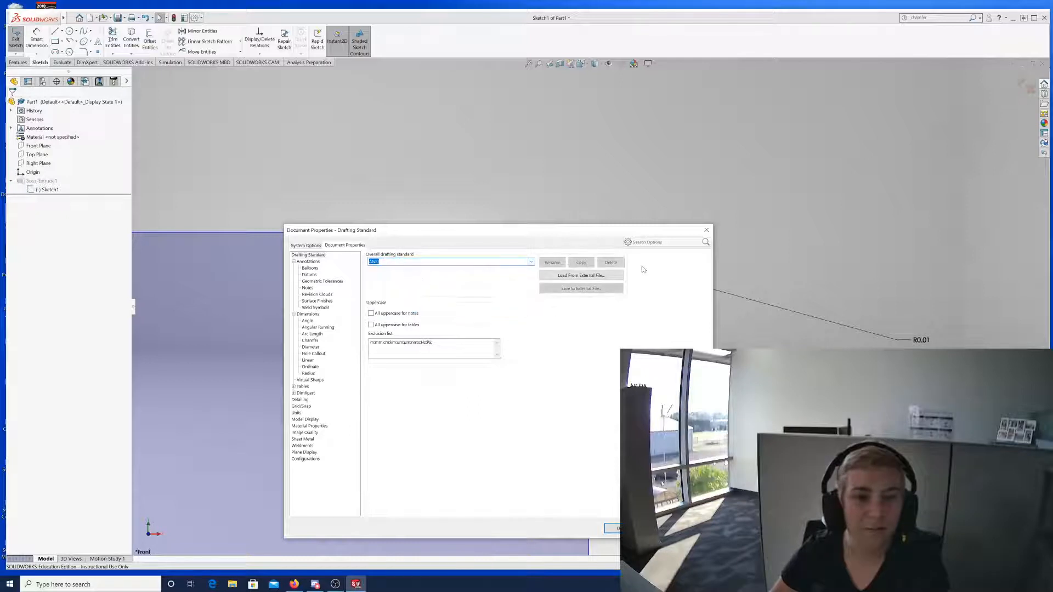
key("Return")
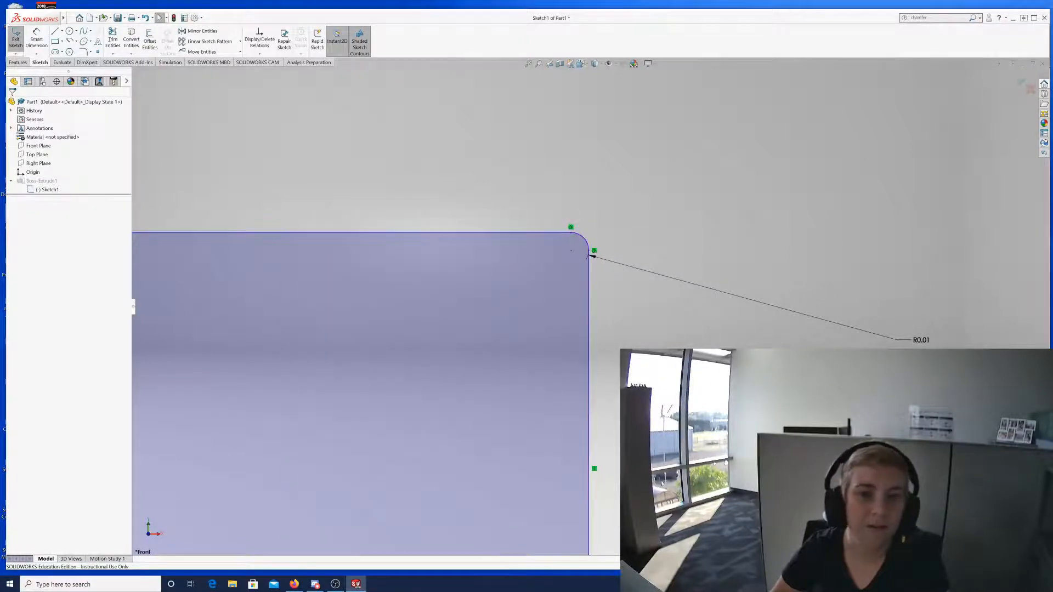
Reopen the System Options dialog on its General page.
scroll(411, 349, "up", 1)
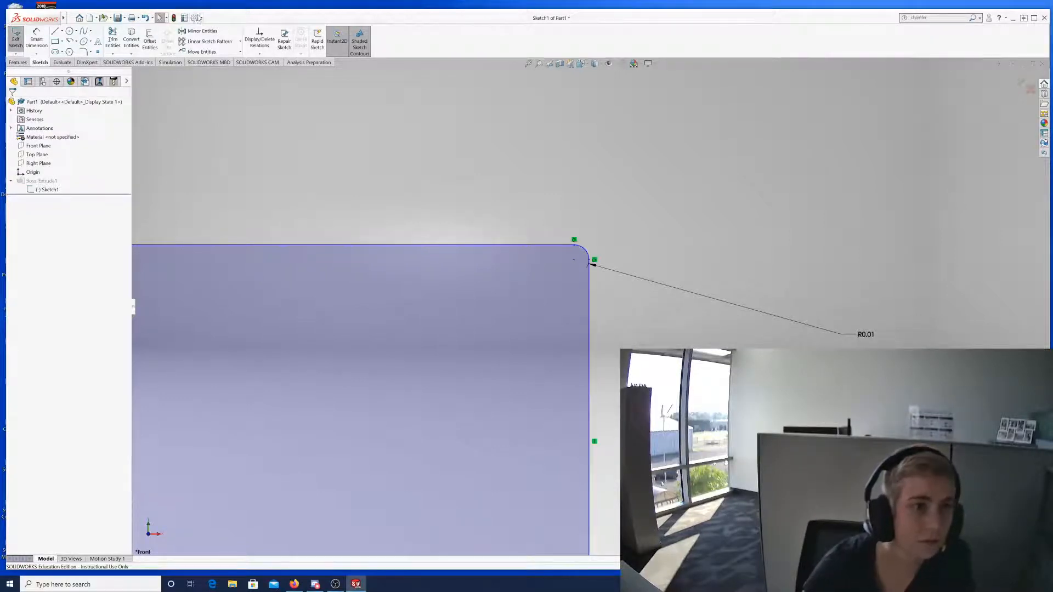
left_click(195, 18)
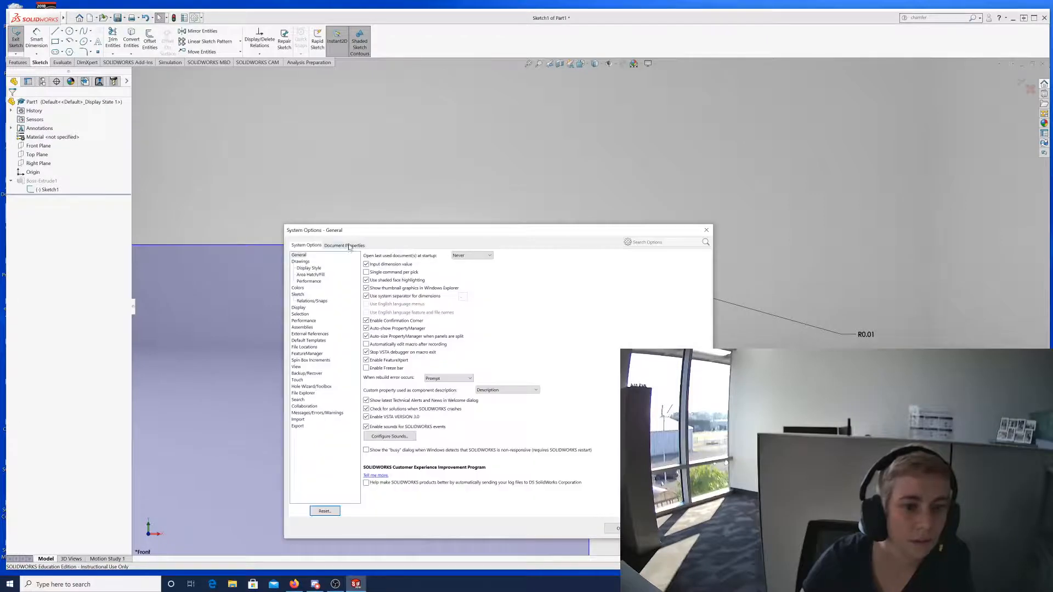
Verify in Document Properties that the drafting standard still reads ANSI, then close it.
left_click(346, 245)
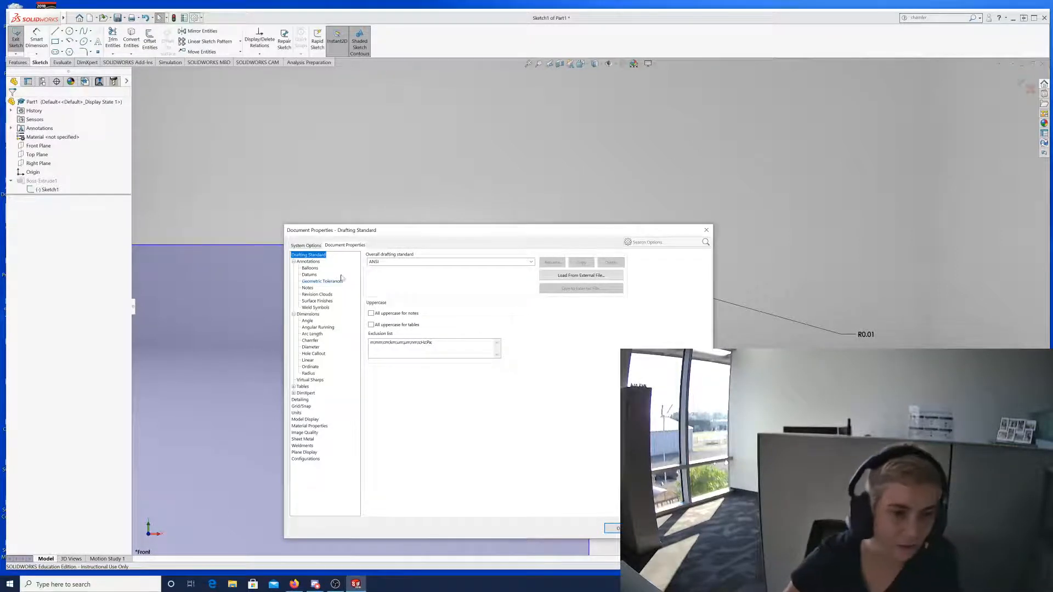
left_click(293, 387)
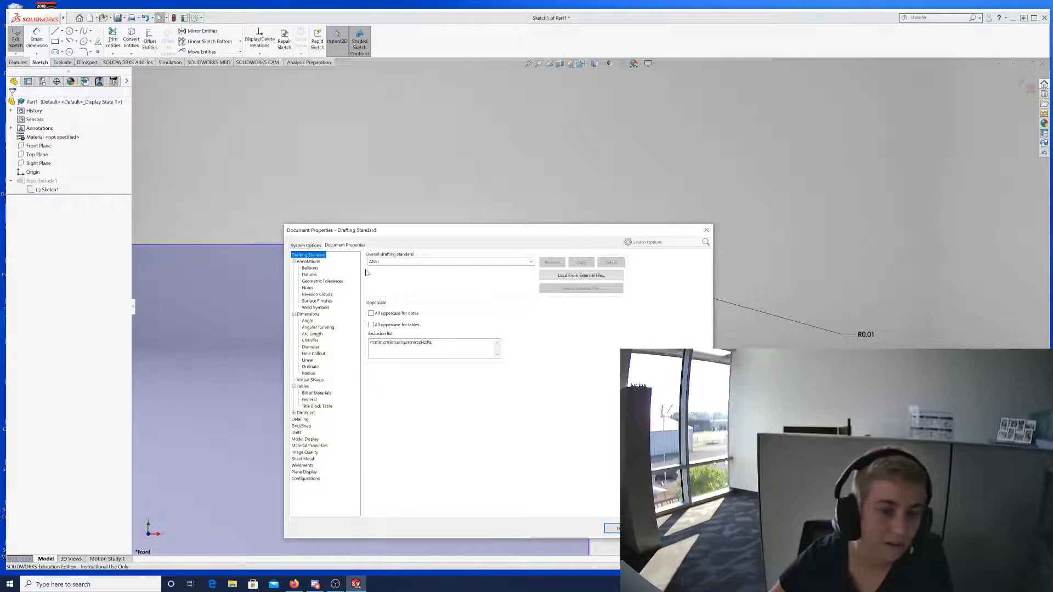
left_click_drag(428, 235, 452, 152)
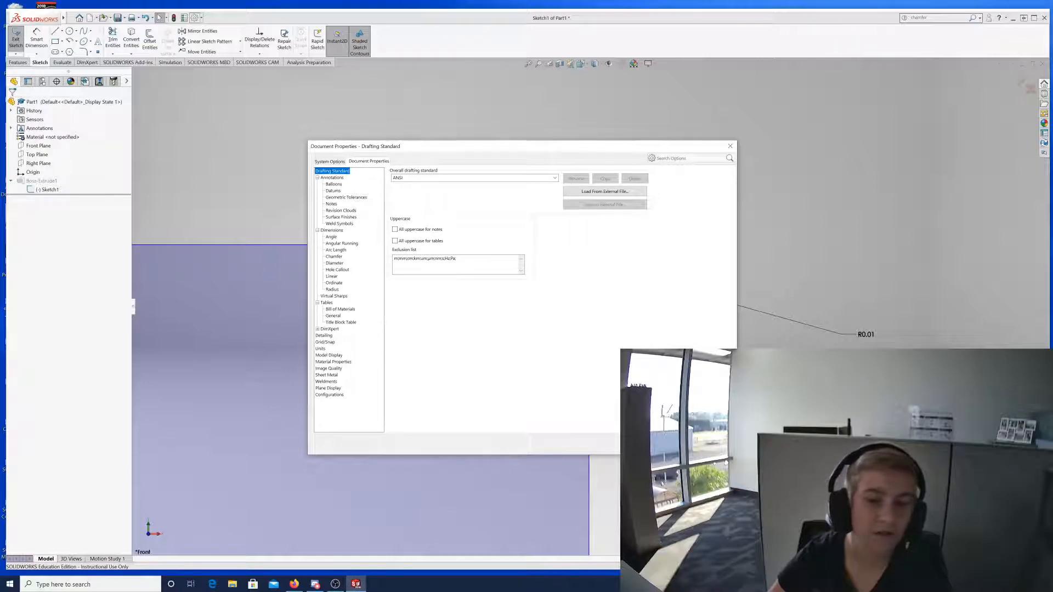
left_click(679, 444)
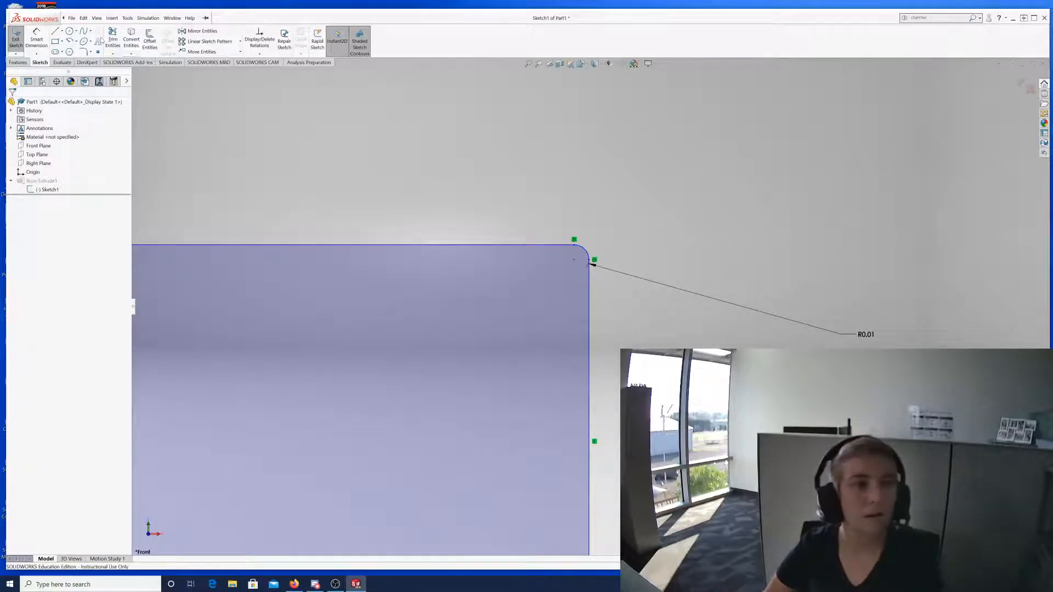
left_click(18, 42)
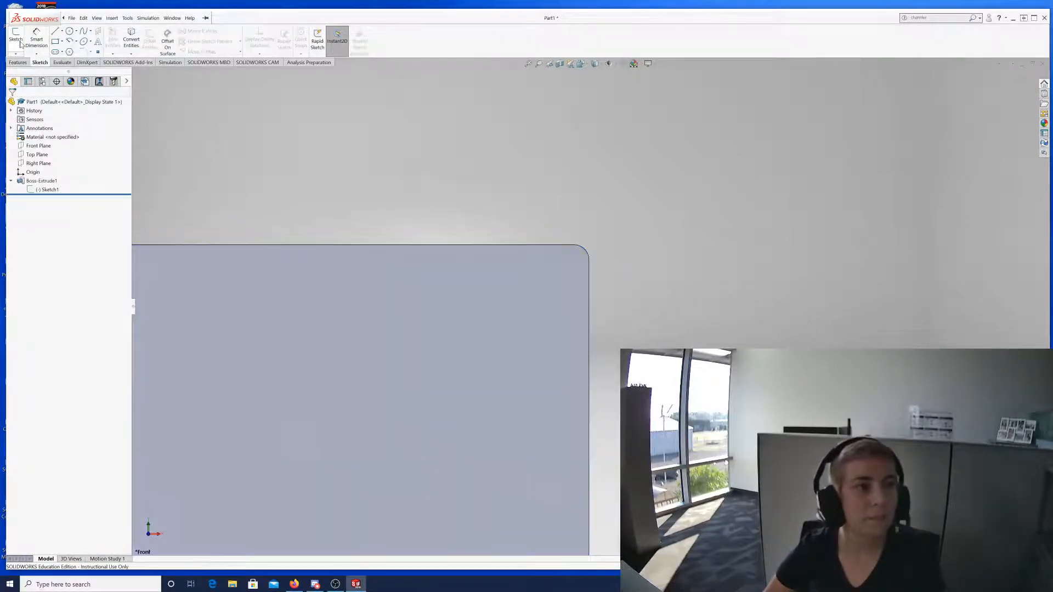
left_click(47, 190)
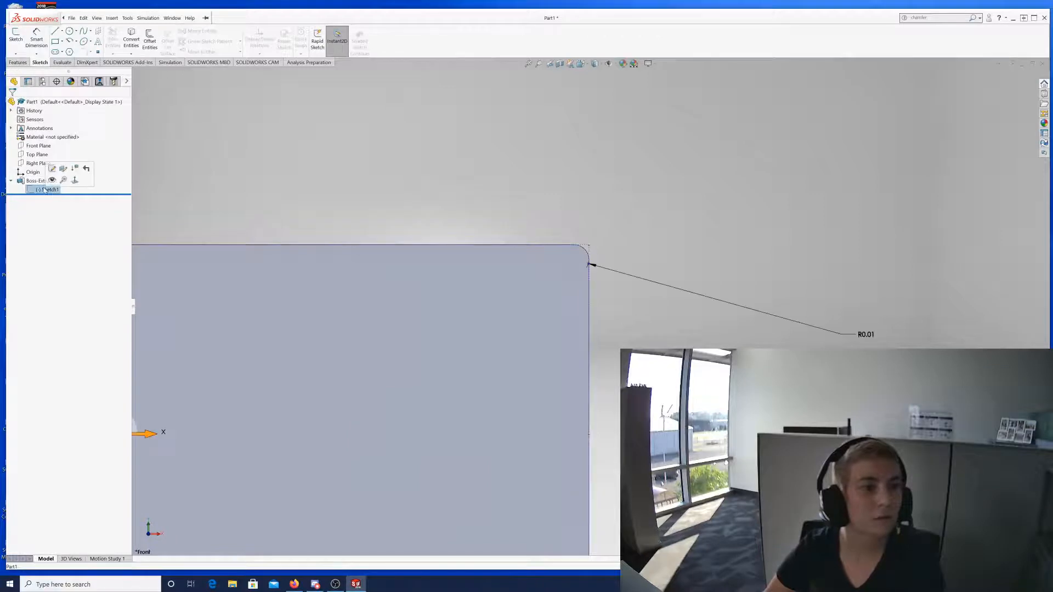
left_click(15, 55)
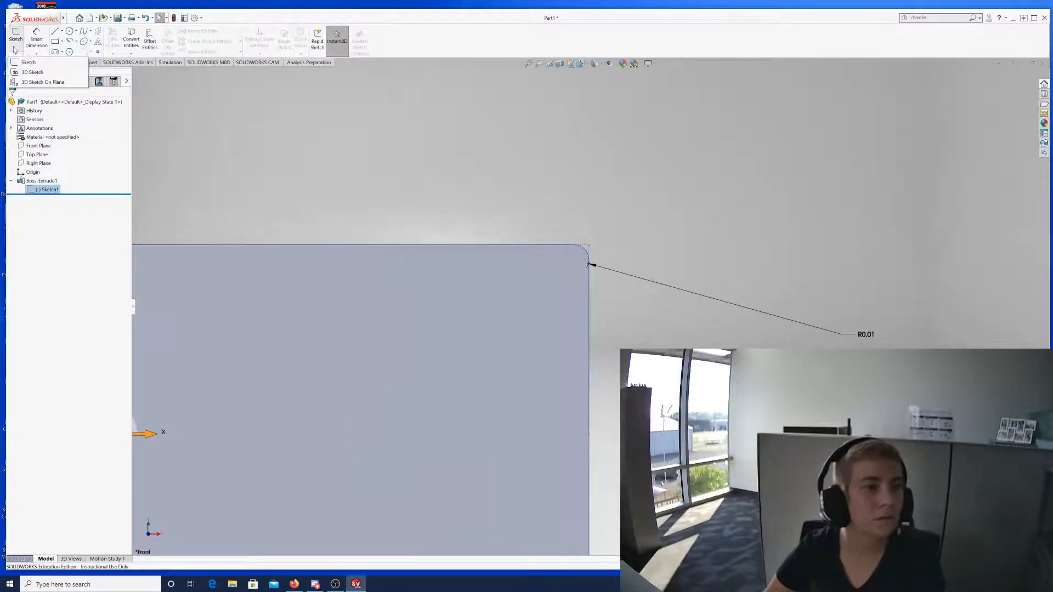
left_click(143, 70)
left_click(170, 145)
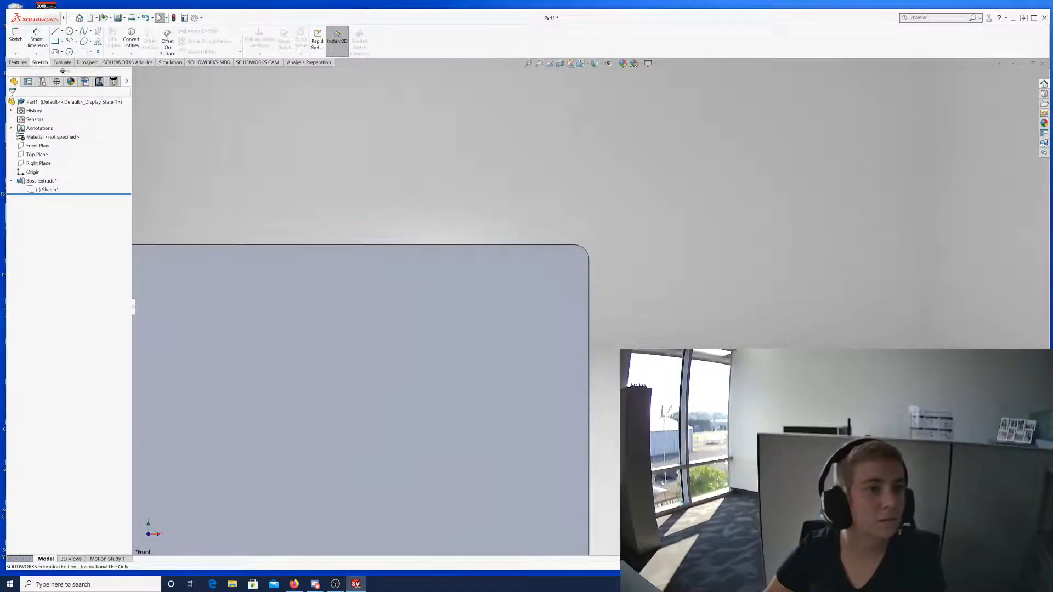
left_click_drag(63, 70, 68, 130)
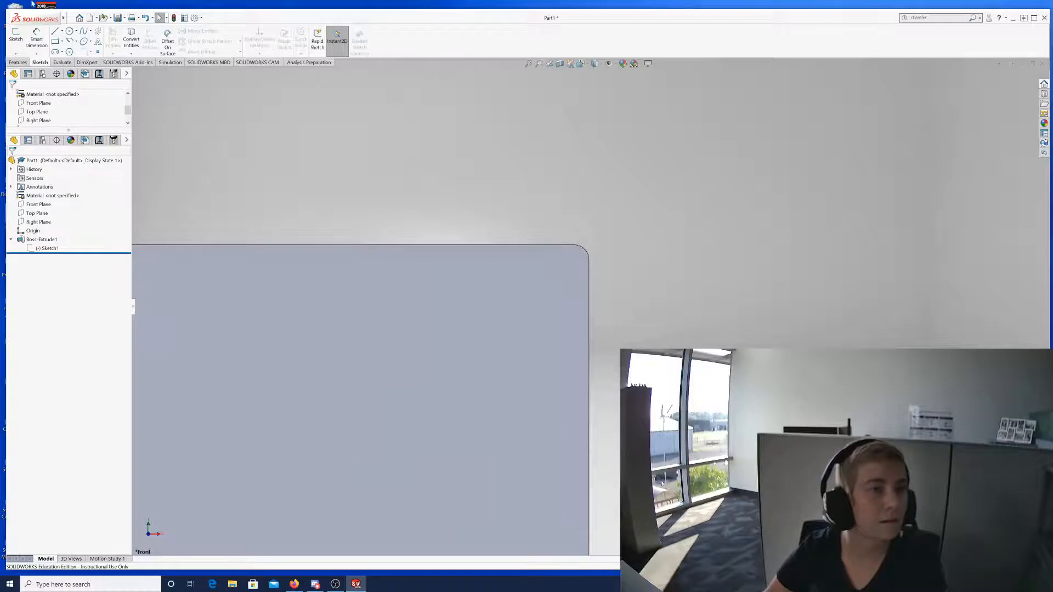
left_click_drag(399, 14, 392, 4)
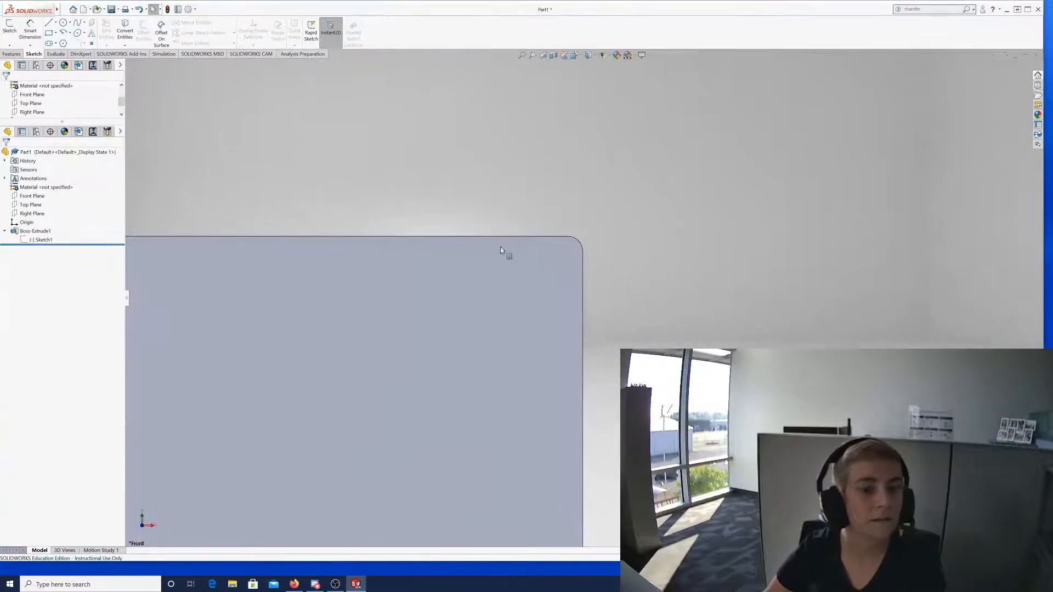
scroll(543, 268, "up", 6)
scroll(414, 439, "down", 3)
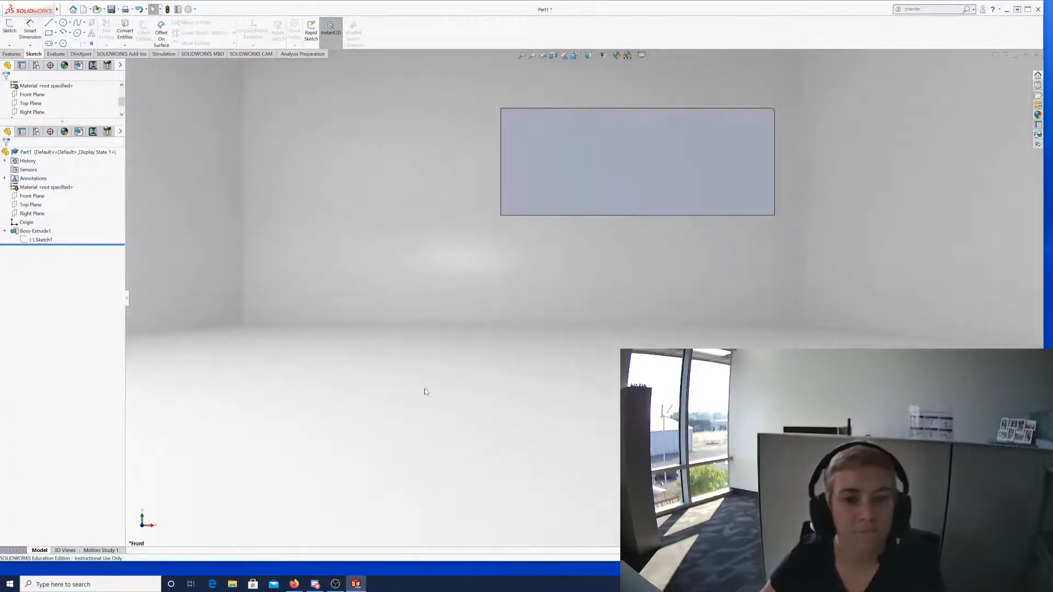
scroll(408, 403, "down", 1)
scroll(708, 241, "up", 7)
scroll(636, 182, "up", 2)
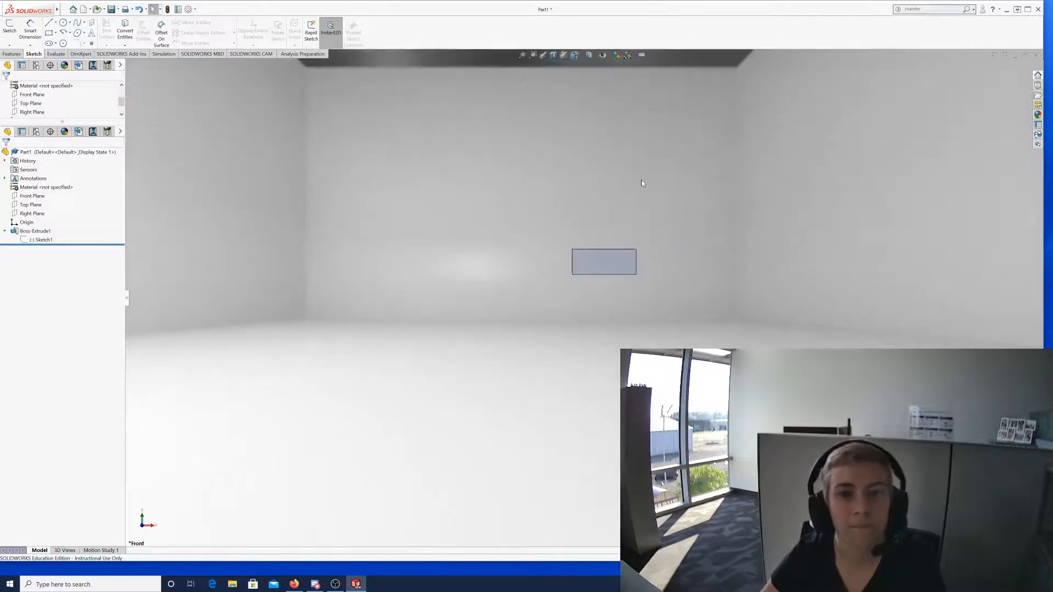
scroll(643, 189, "down", 3)
scroll(275, 487, "down", 2)
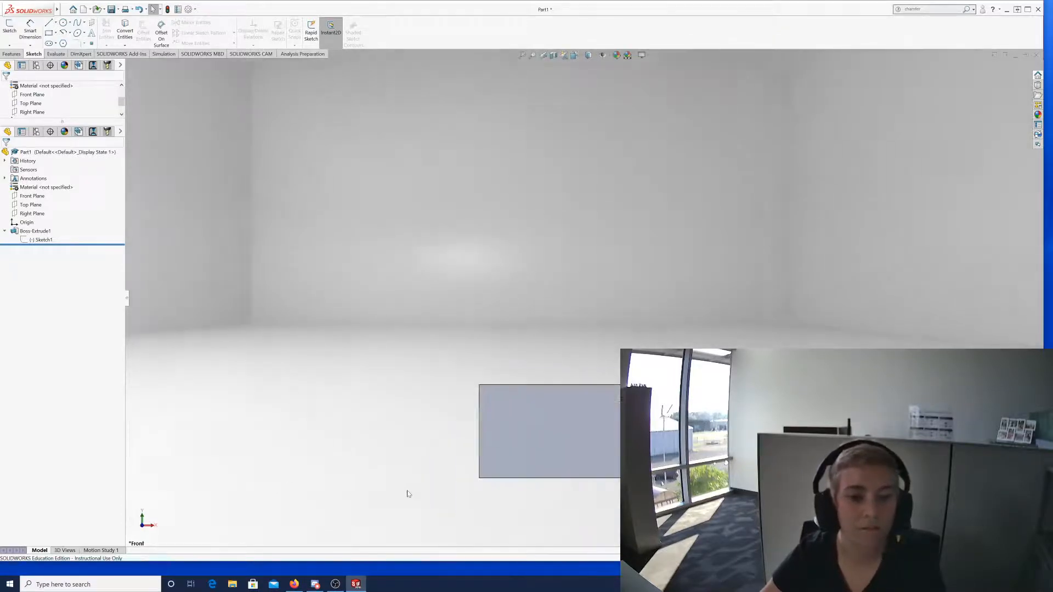
scroll(408, 494, "down", 3)
scroll(643, 253, "up", 6)
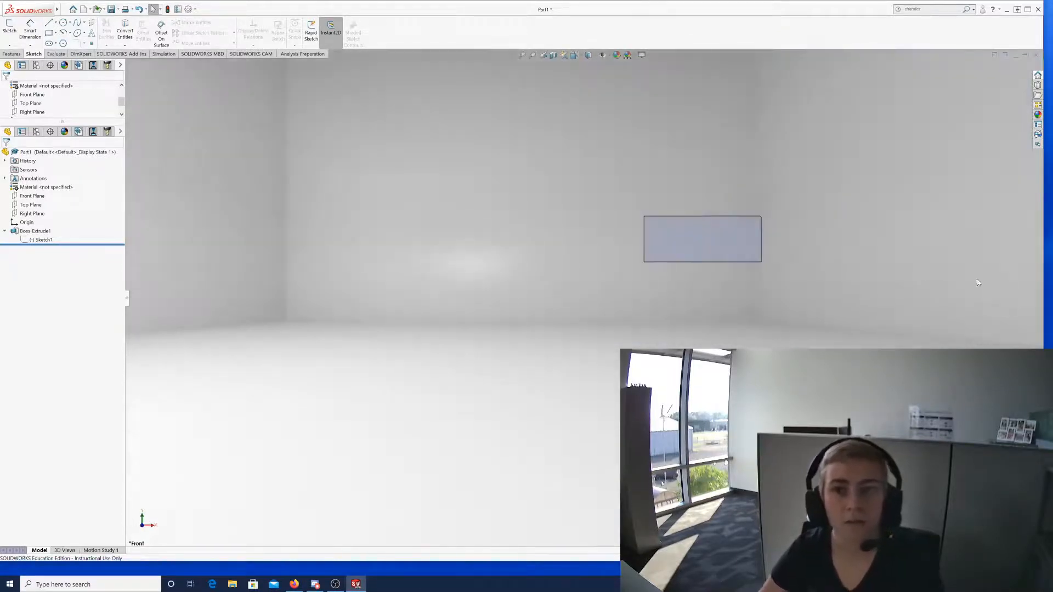
scroll(978, 282, "down", 2)
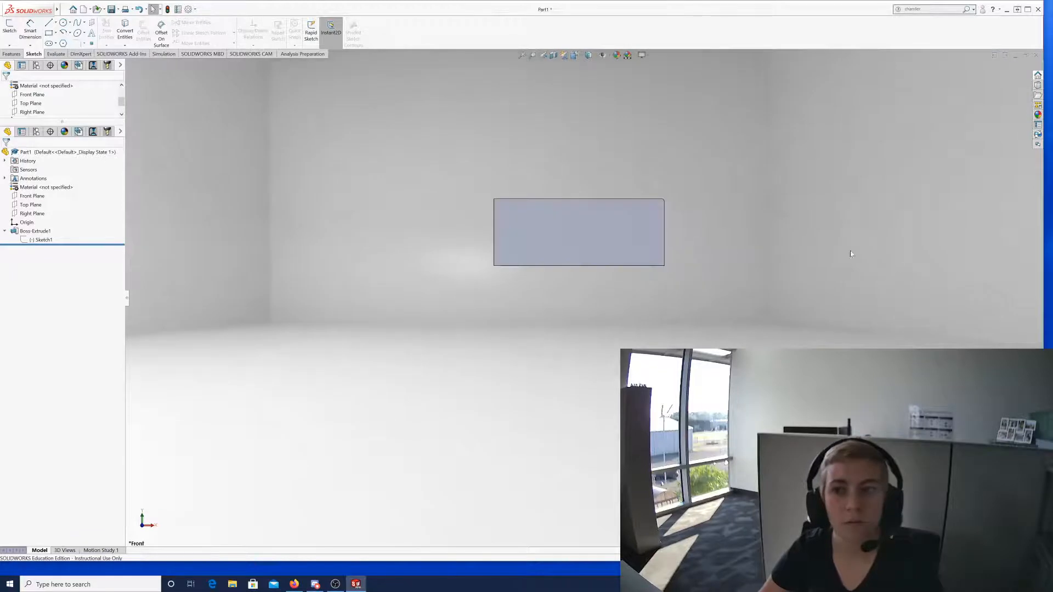
Select Sketch1, view it Normal To, and start editing it.
left_click(41, 240)
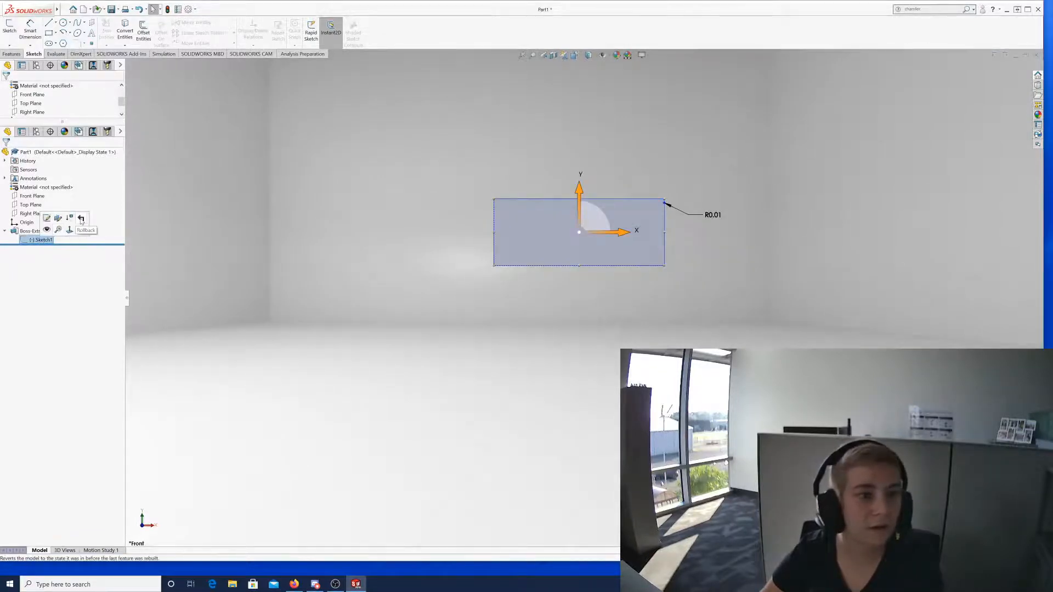
left_click(69, 229)
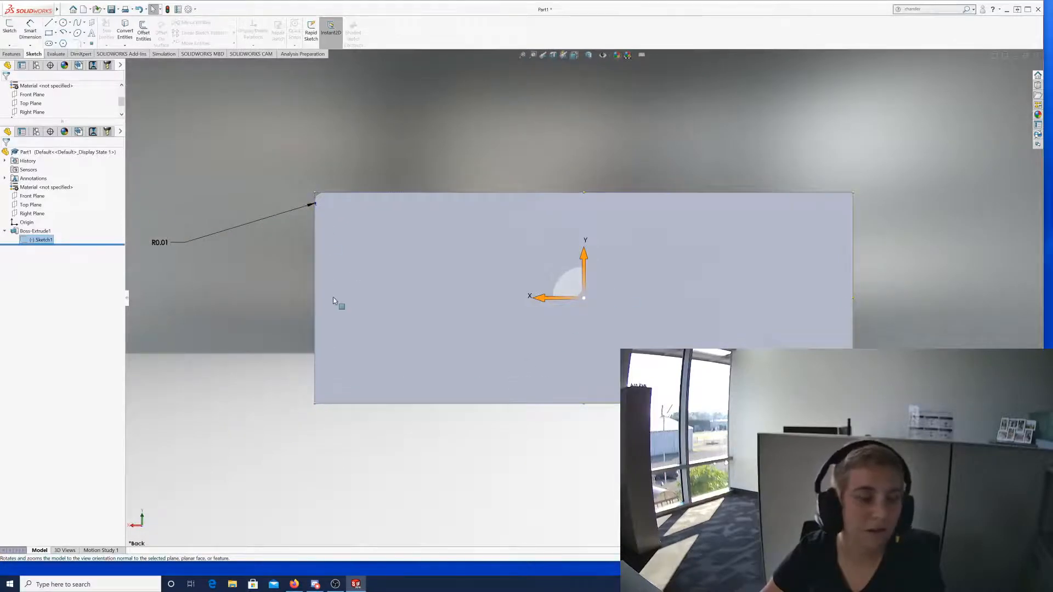
scroll(311, 412, "down", 3)
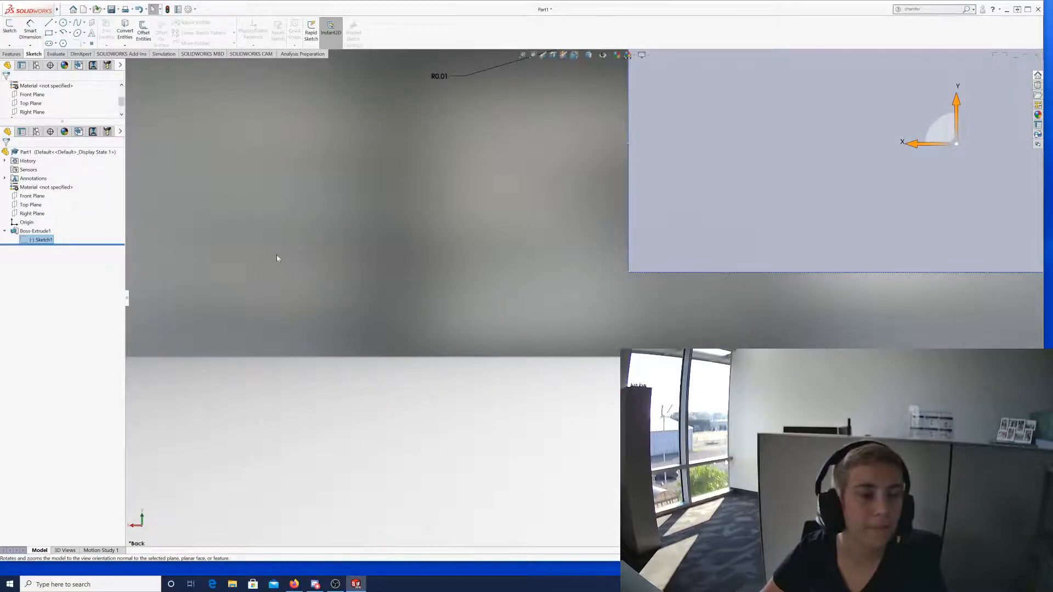
right_click(37, 242)
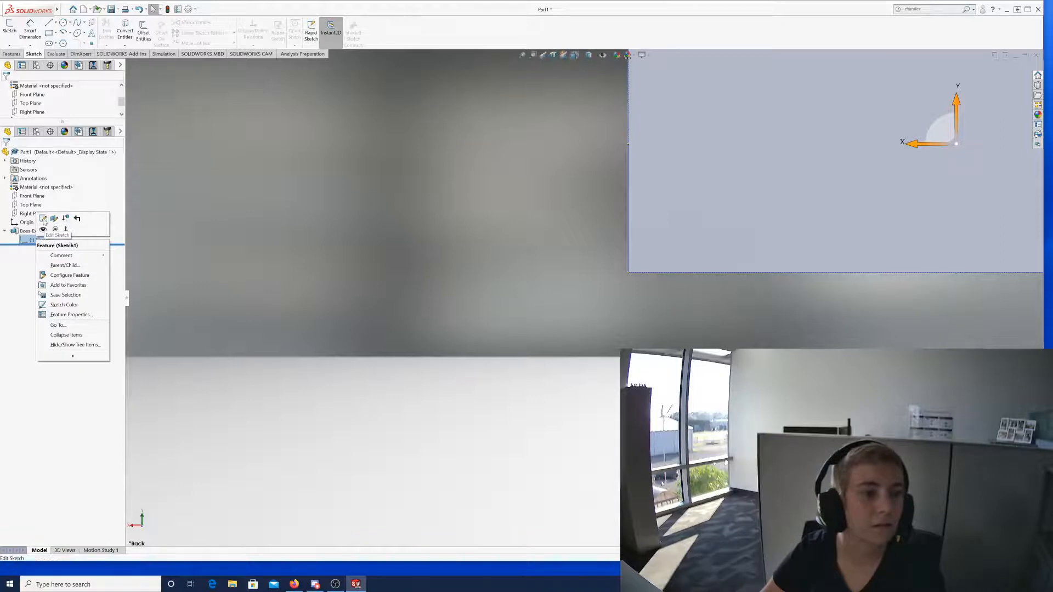
left_click(43, 220)
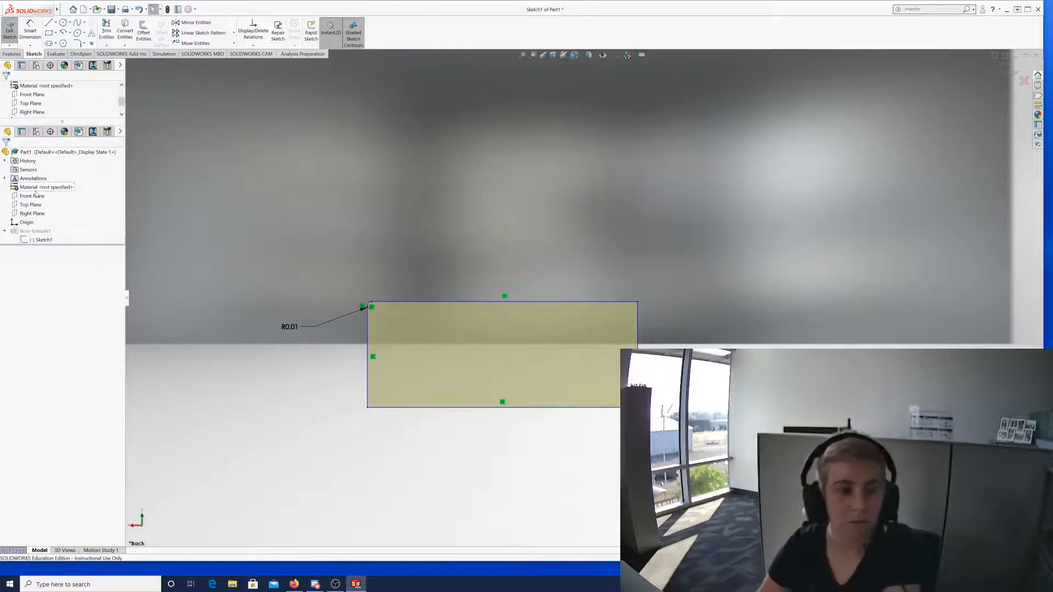
Exit Sketch1 and request deletion of the Boss-Extrude1 feature.
right_click(37, 241)
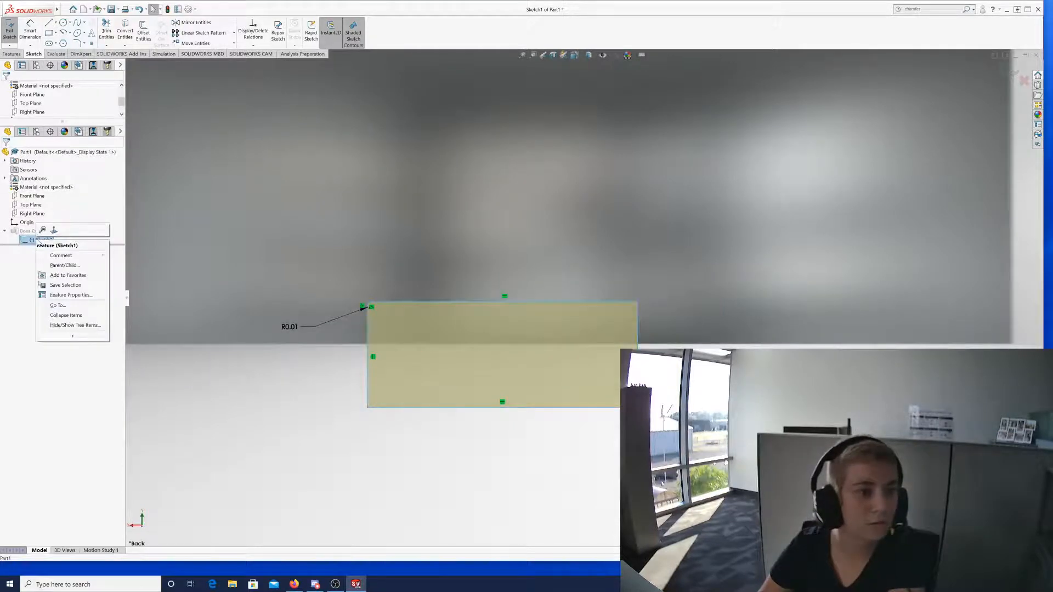
left_click(30, 240)
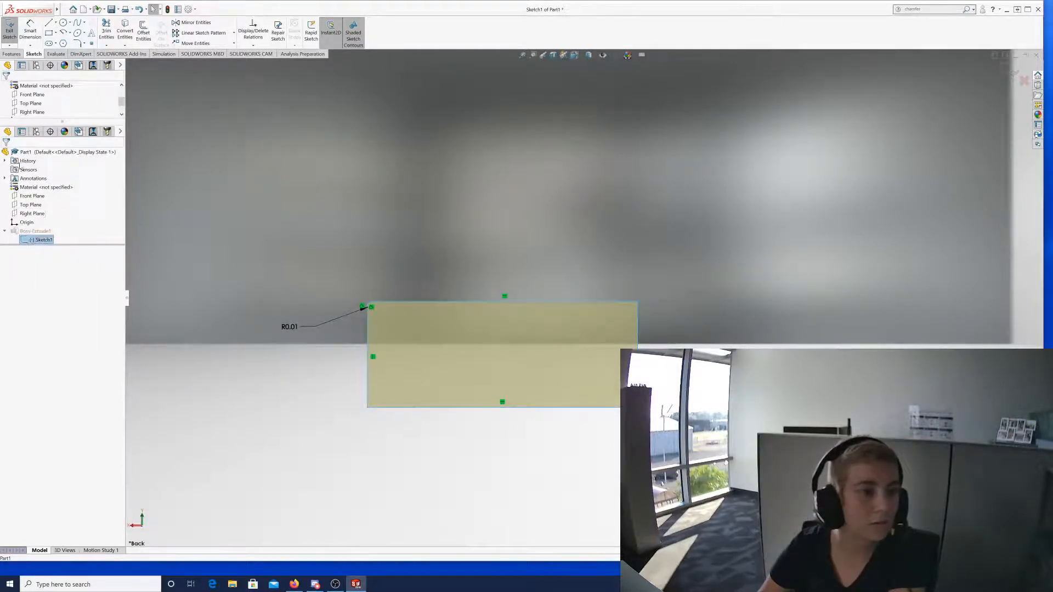
left_click(9, 34)
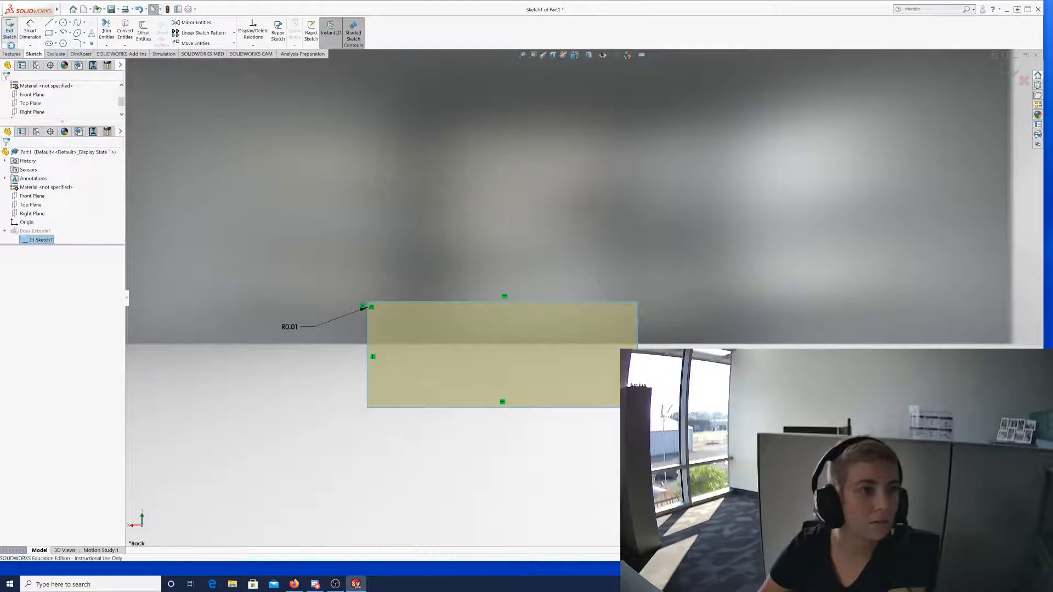
right_click(31, 232)
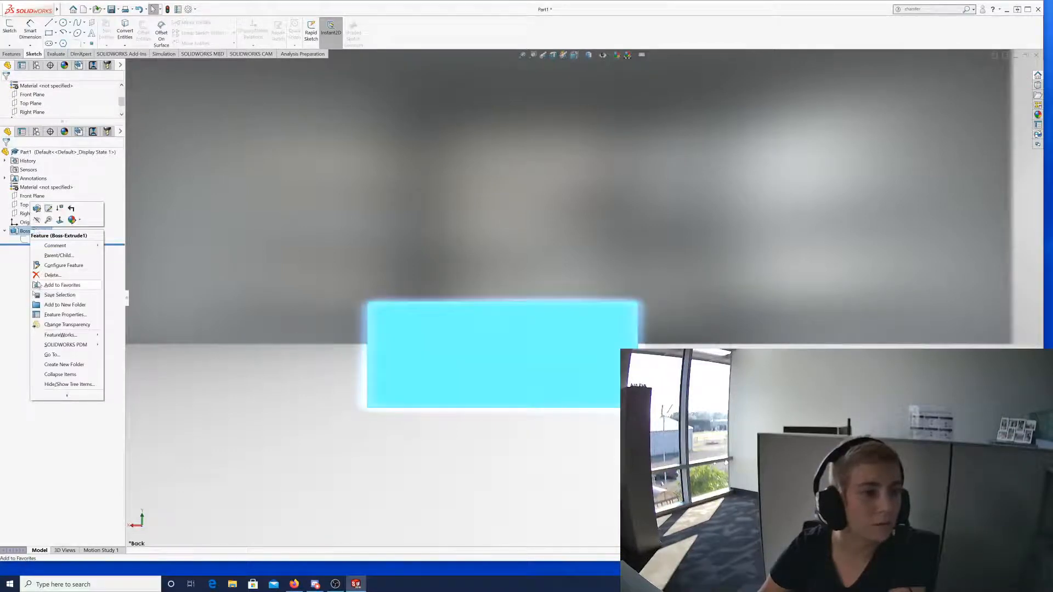
left_click(51, 275)
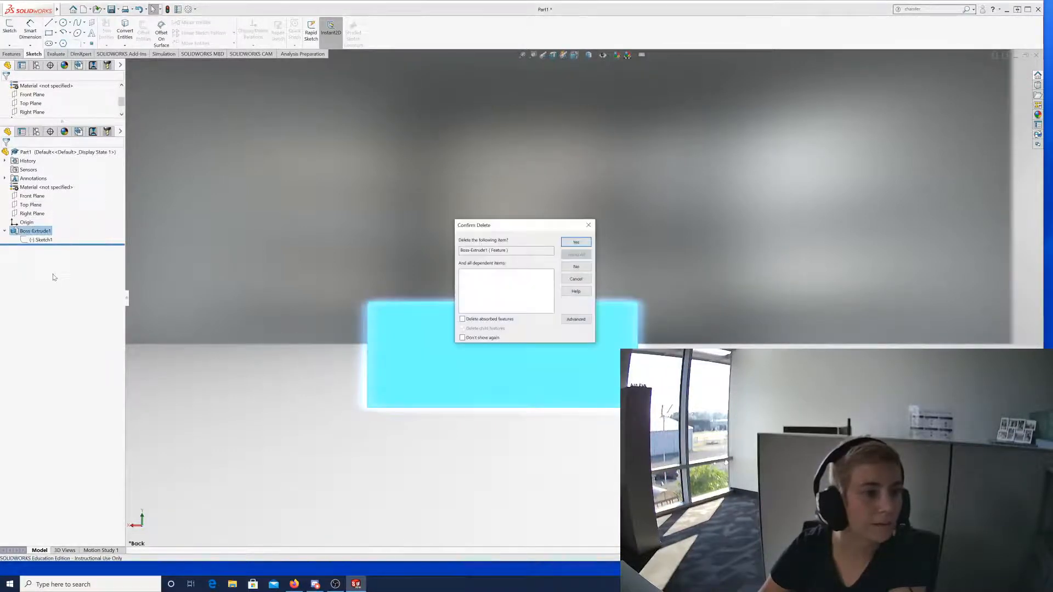
Confirm deleting Boss-Extrude1 and reopen Sketch1 with its R0.01 rectangle for editing.
left_click(575, 242)
left_click(34, 231)
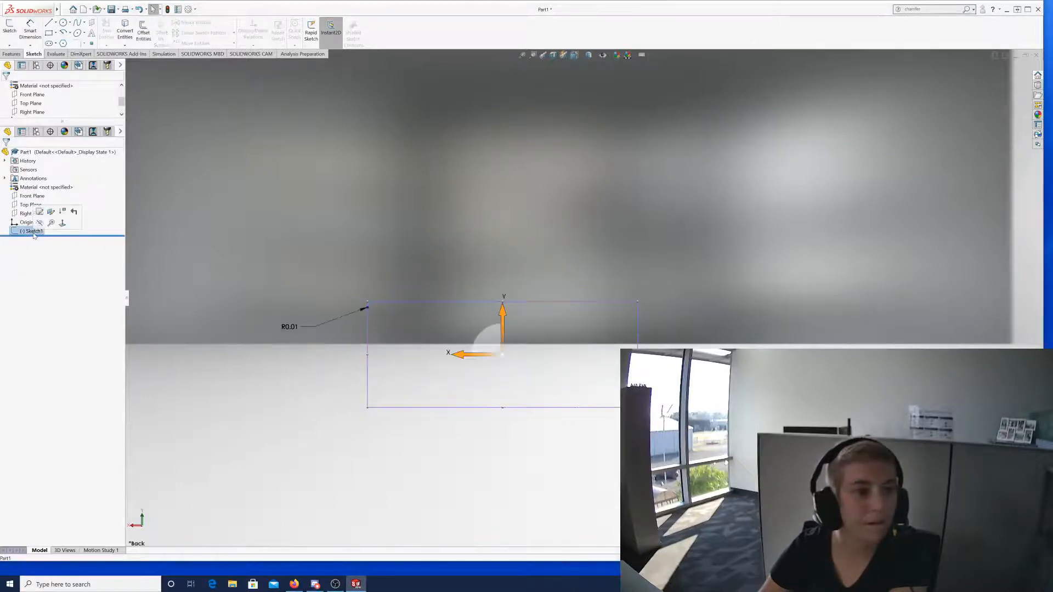
left_click(10, 30)
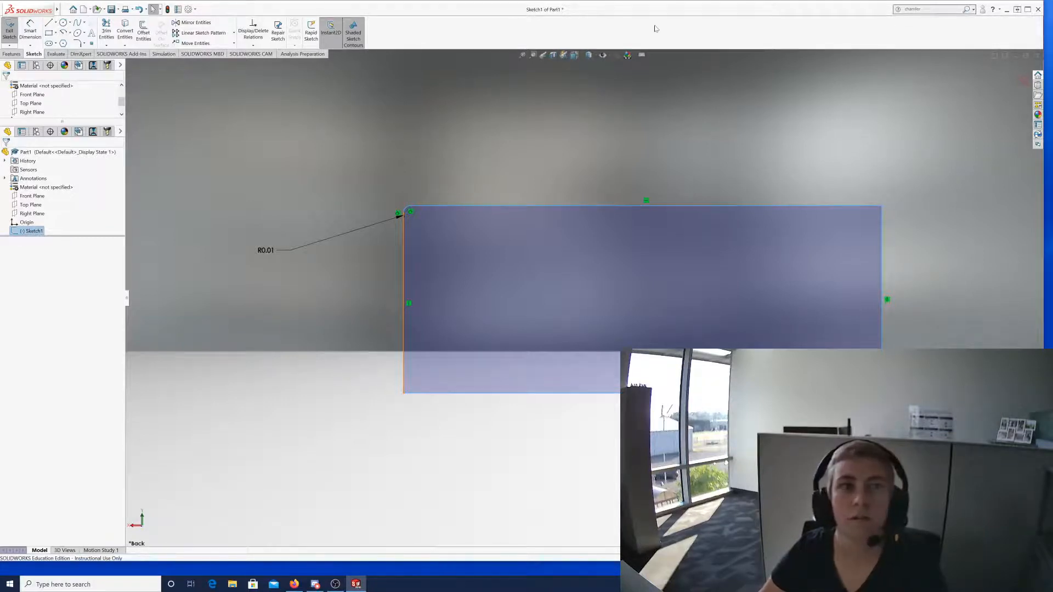
Create a new Part document, Part2, through File > New.
mouse_move(57, 9)
left_click(90, 10)
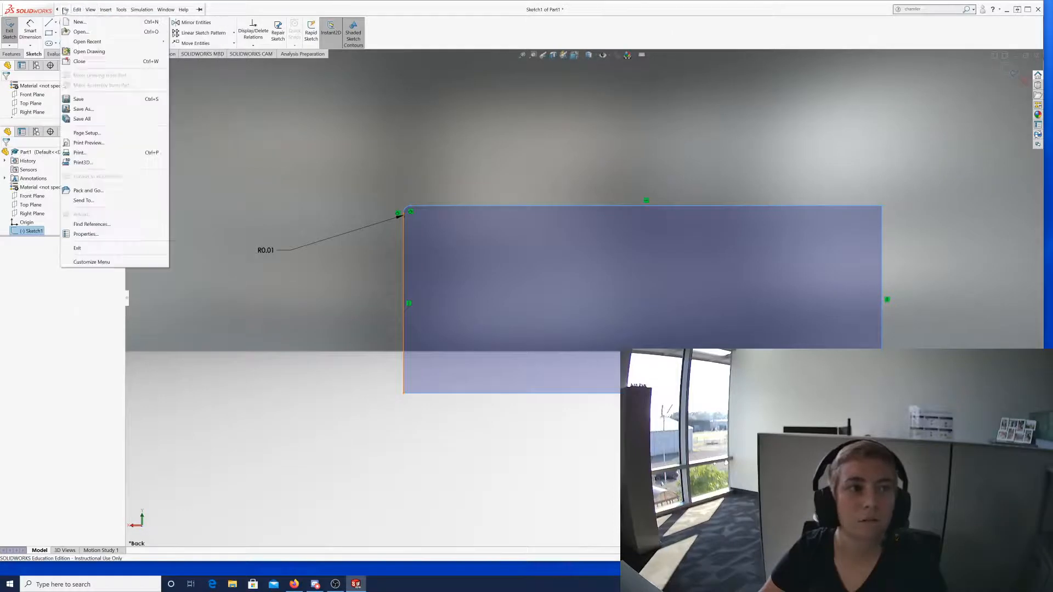
left_click(66, 9)
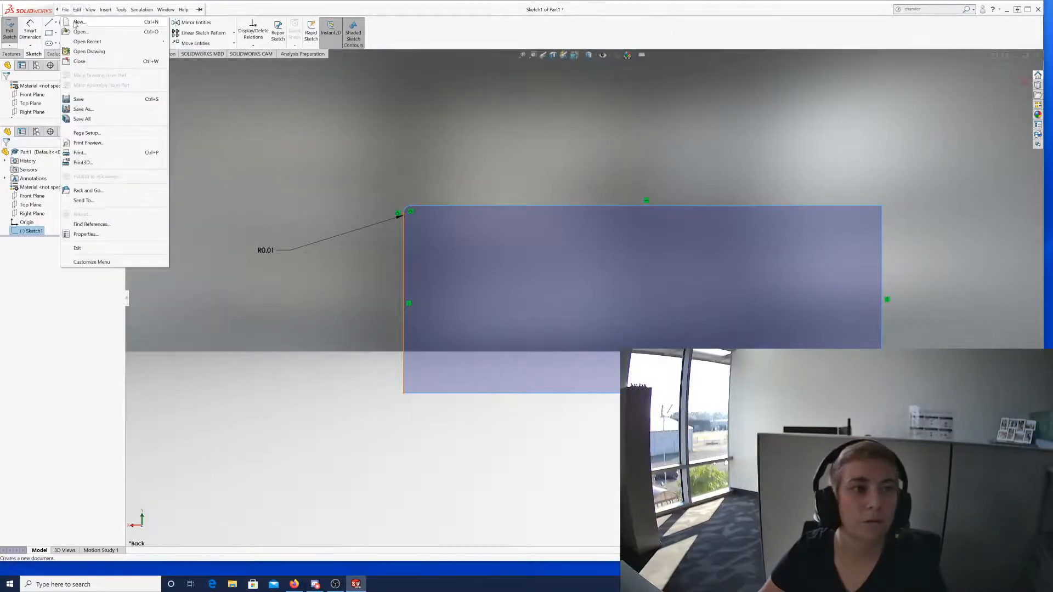
left_click(82, 22)
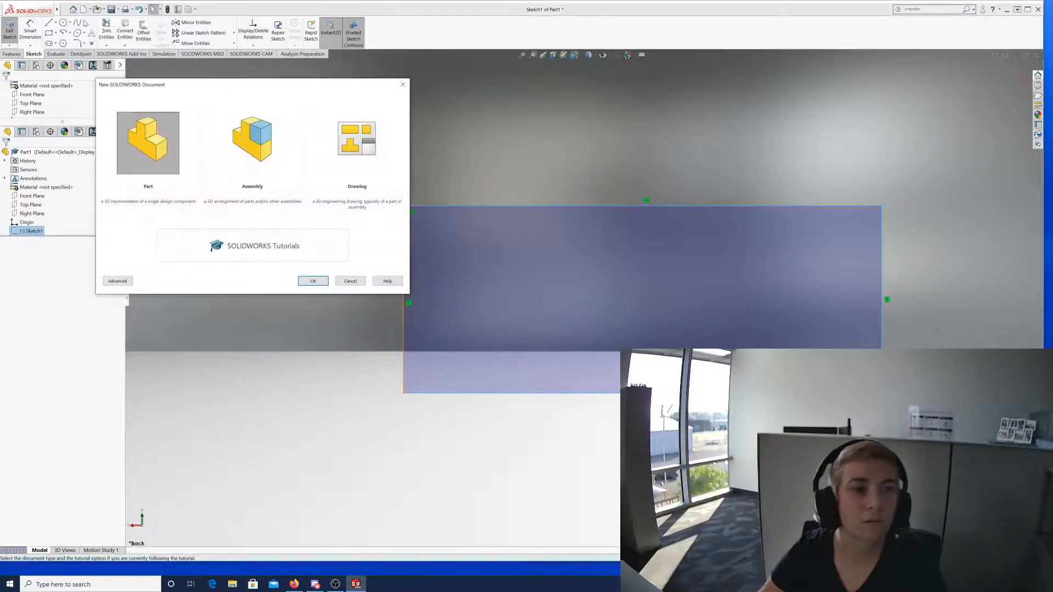
left_click(312, 281)
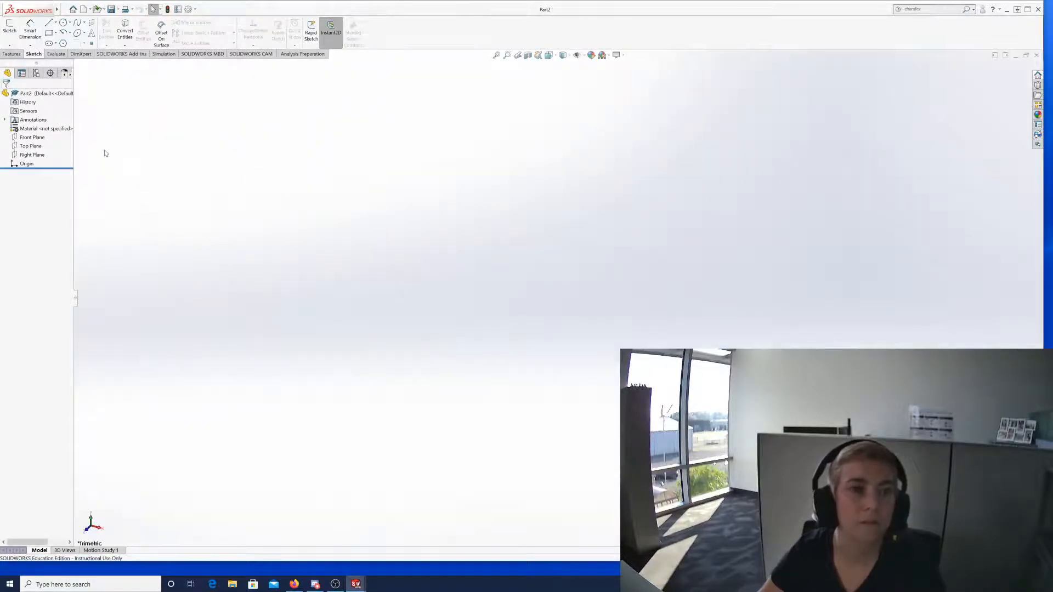
Start a new sketch on the Front Plane.
left_click(10, 26)
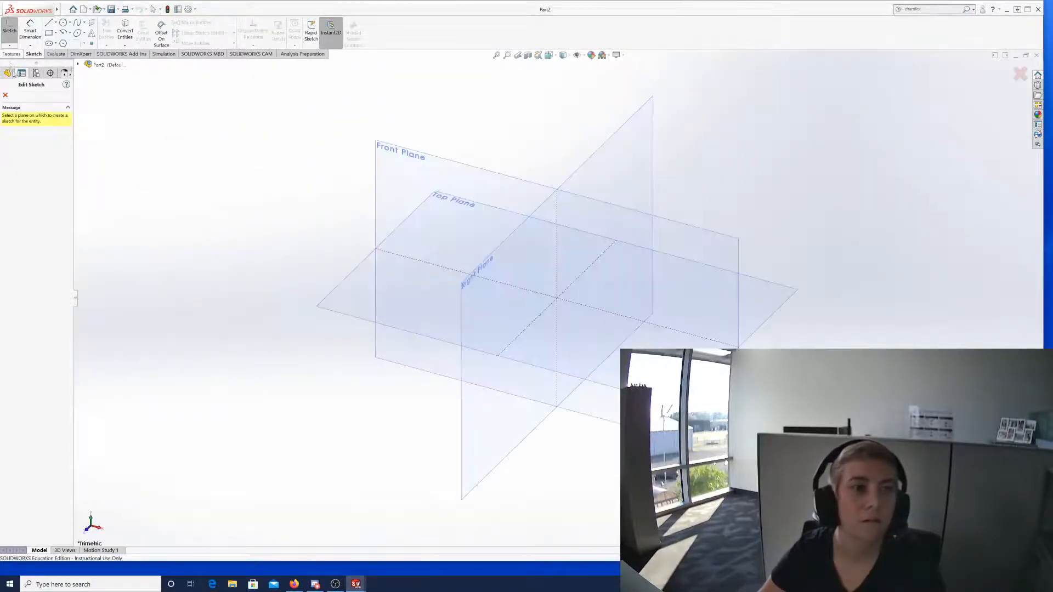
left_click(409, 165)
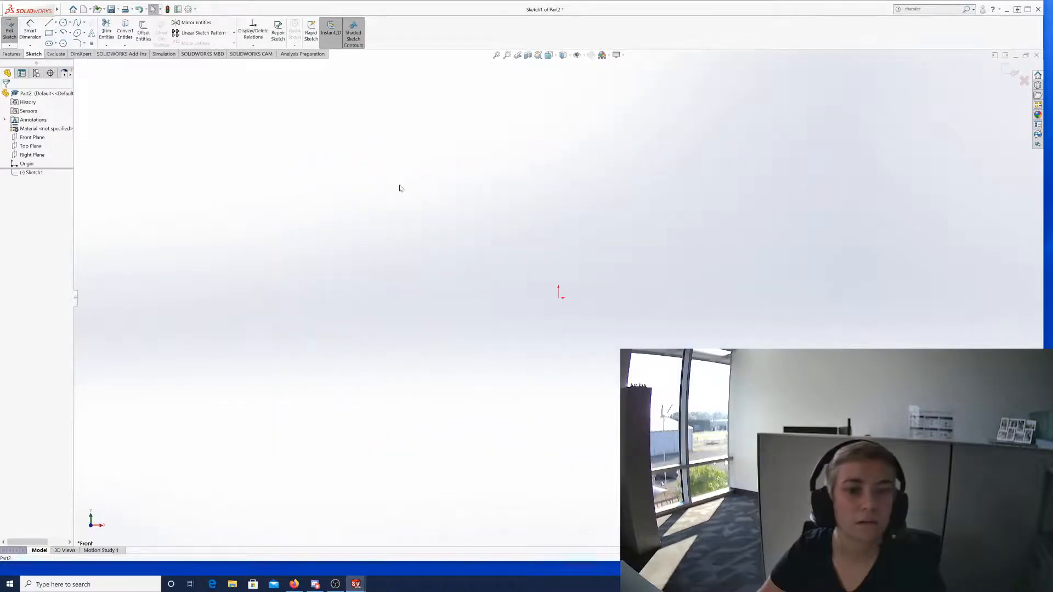
left_click(558, 297)
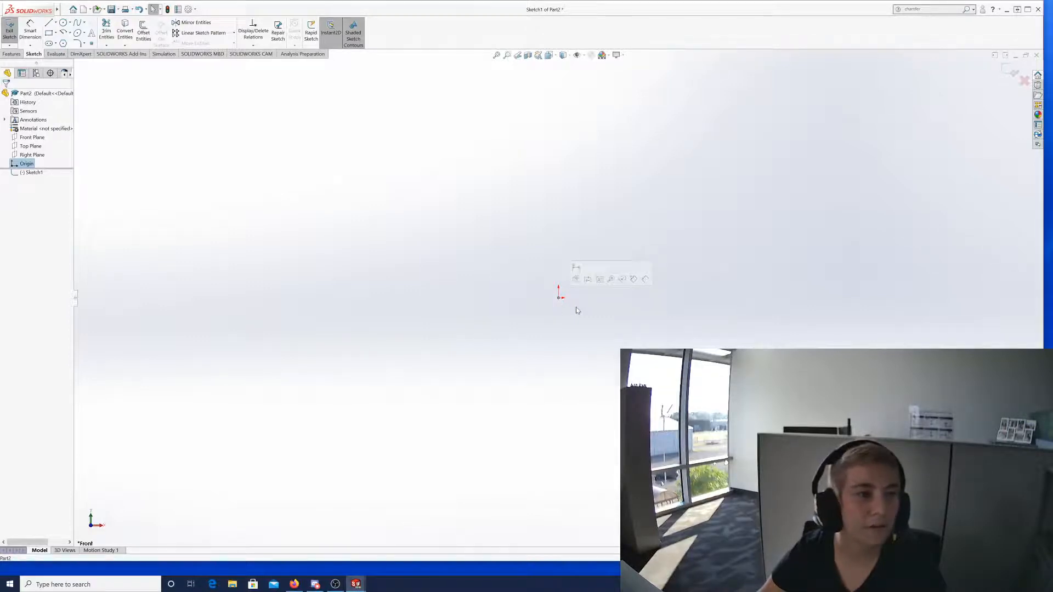
left_click(512, 319)
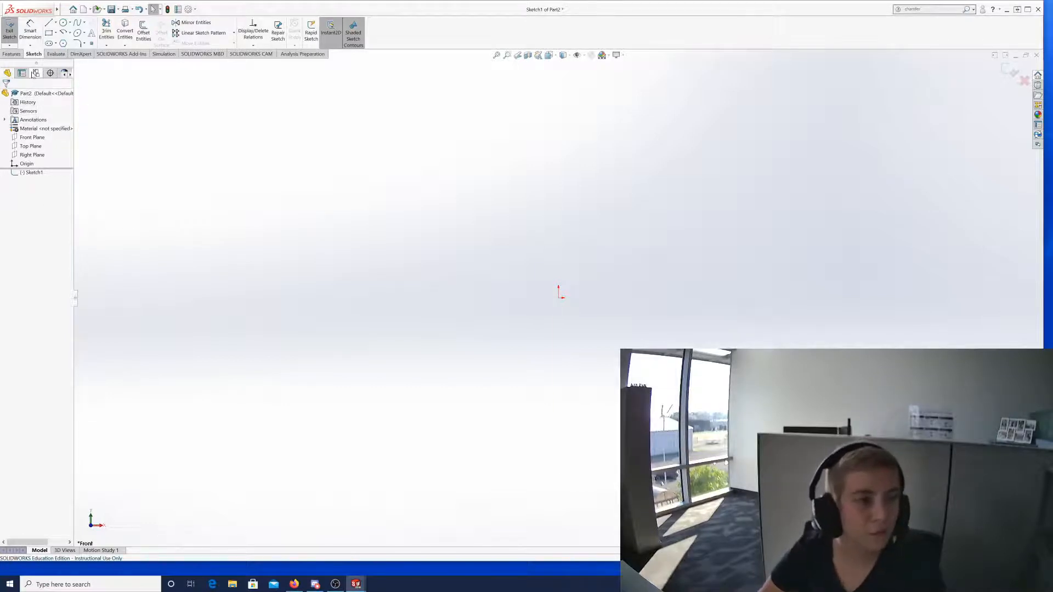
Toggle the Origin's visibility from the feature tree a few times.
left_click(23, 165)
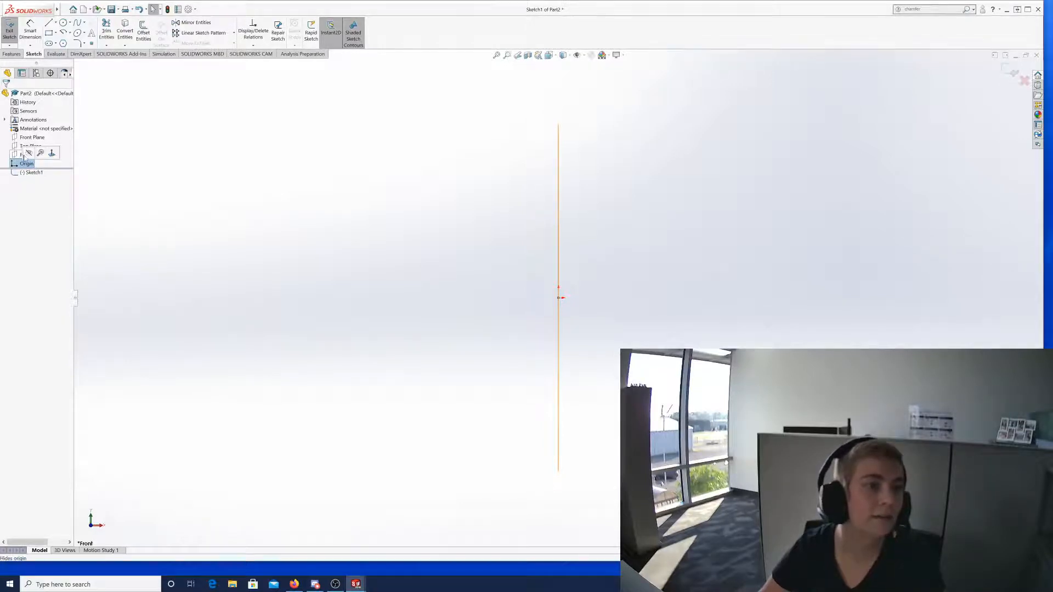
left_click(28, 154)
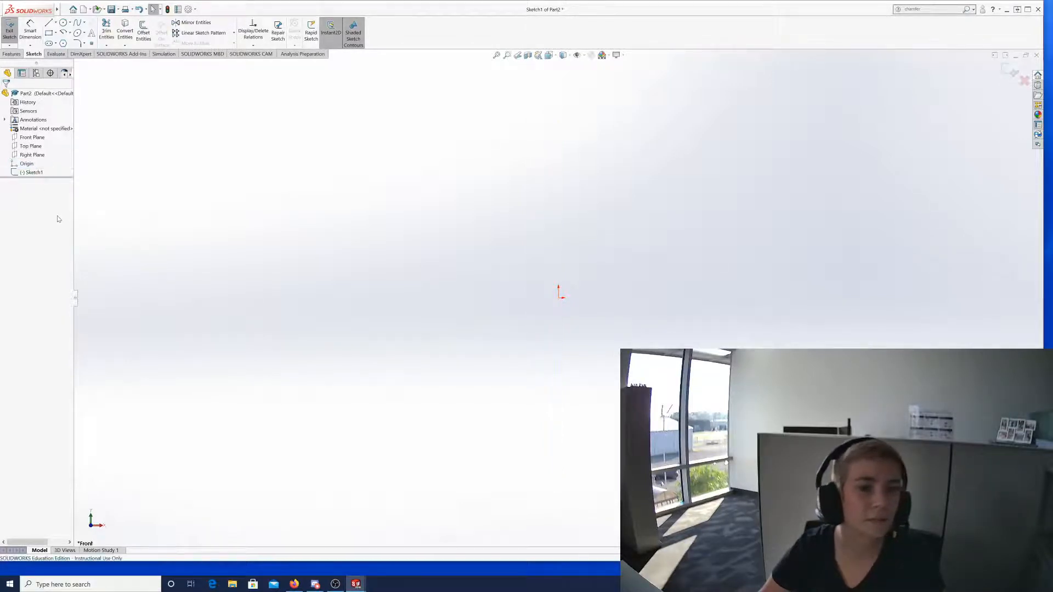
left_click(24, 166)
left_click(30, 154)
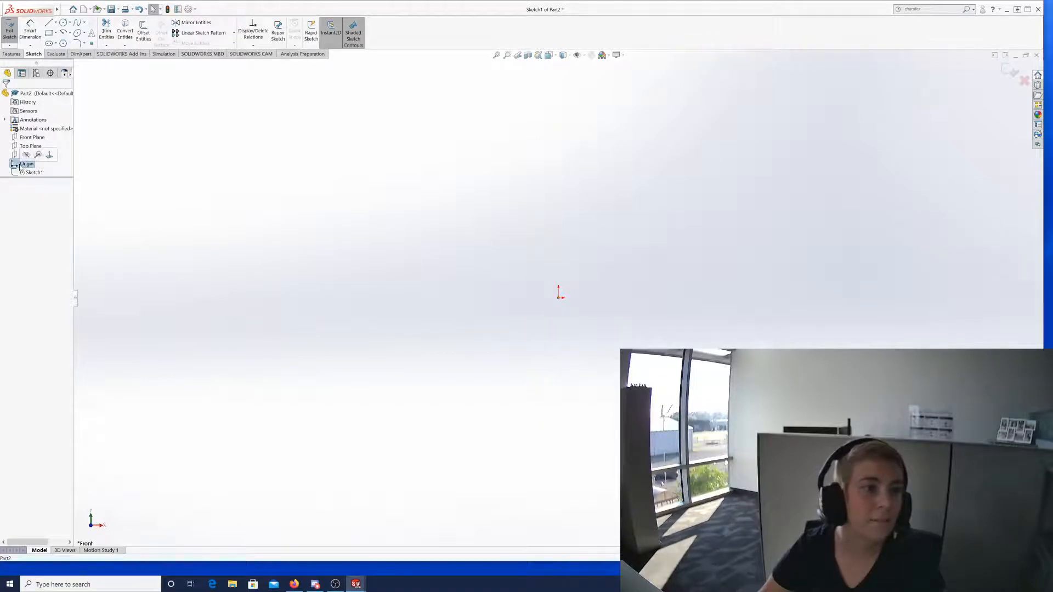
left_click(25, 164)
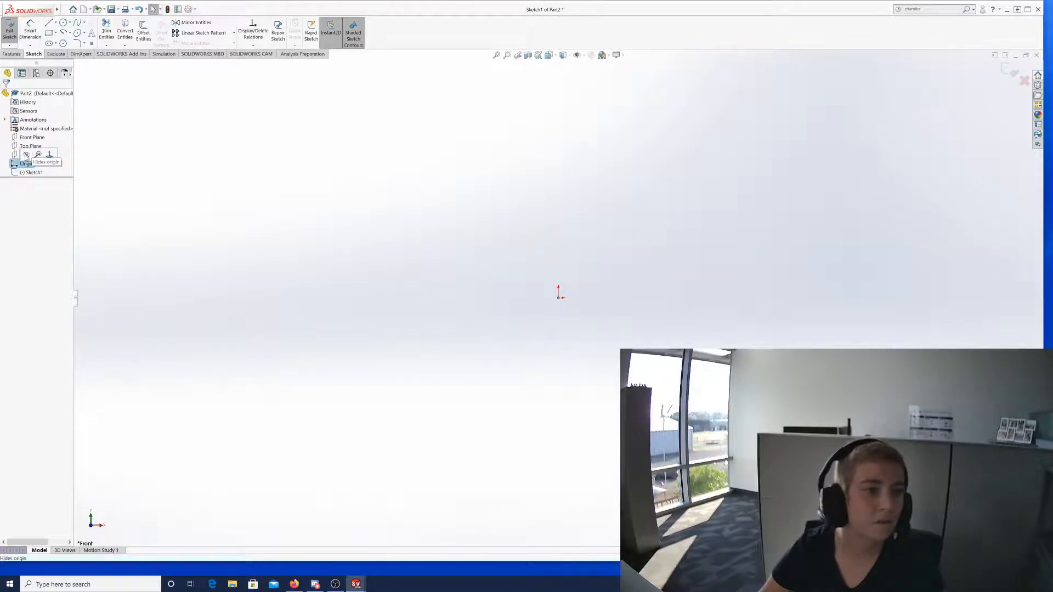
left_click(27, 155)
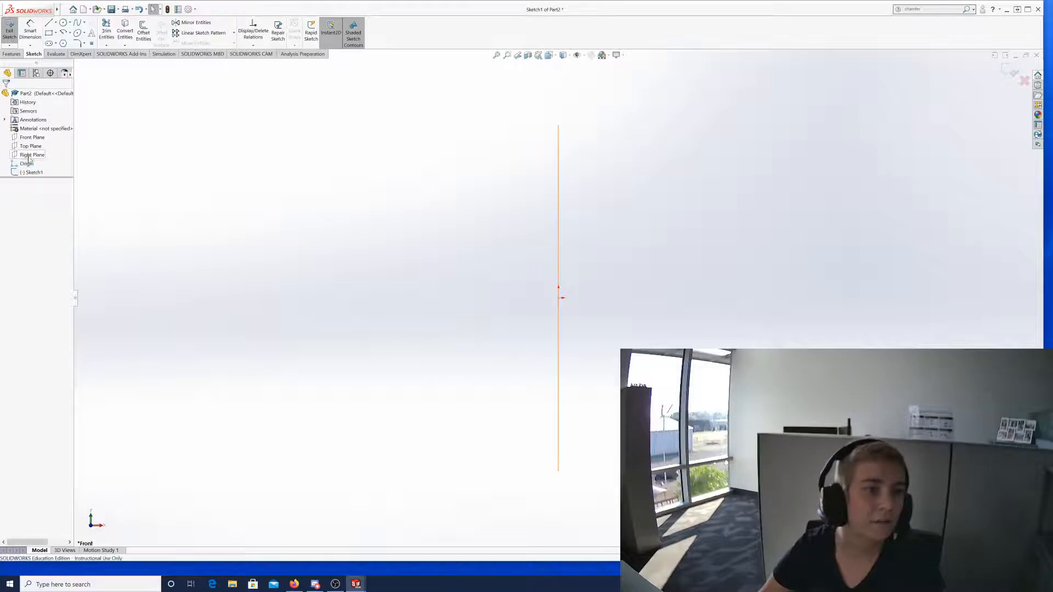
Face the sketch plane with Normal To on the Origin, then pick the Line tool in Sketch1.
left_click(22, 165)
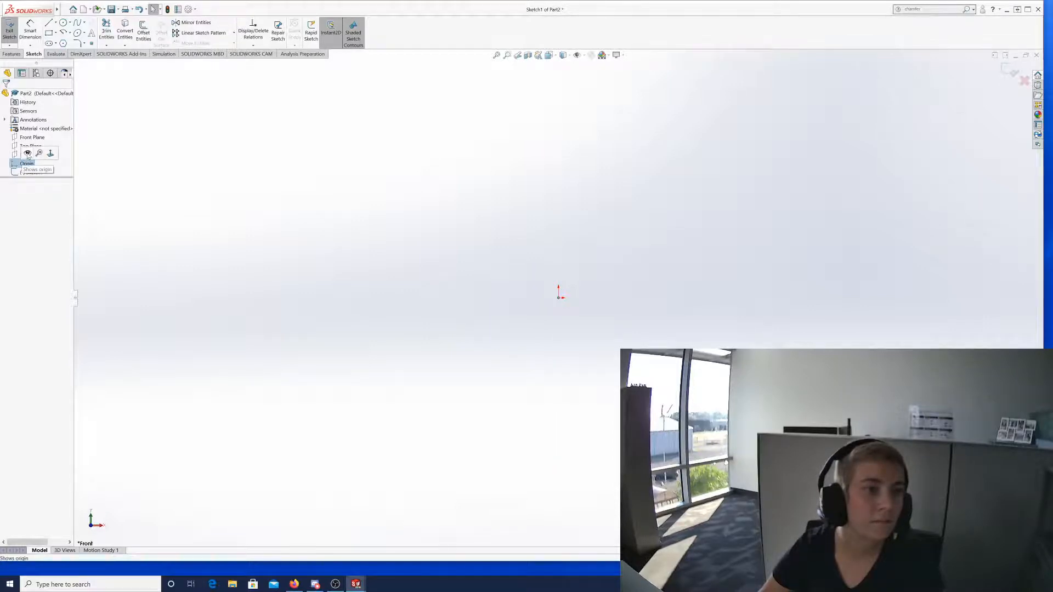
left_click(24, 164)
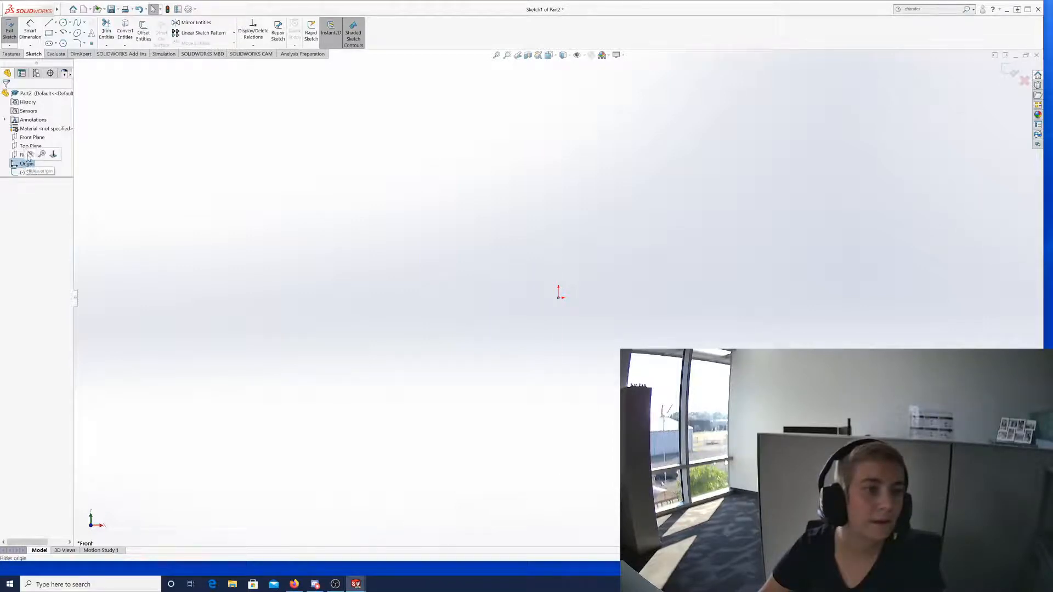
left_click(59, 155)
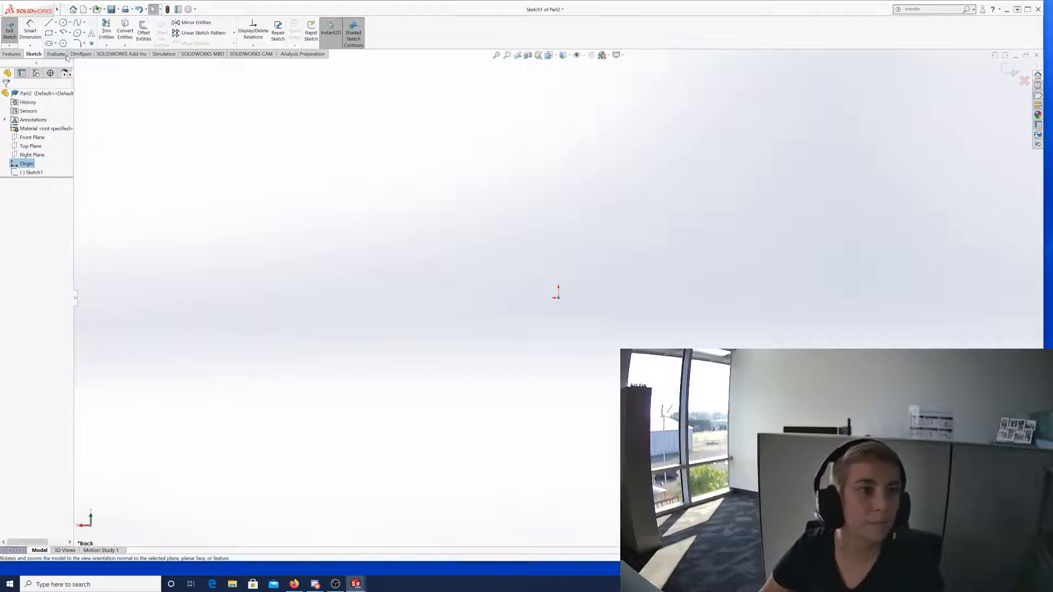
left_click(31, 173)
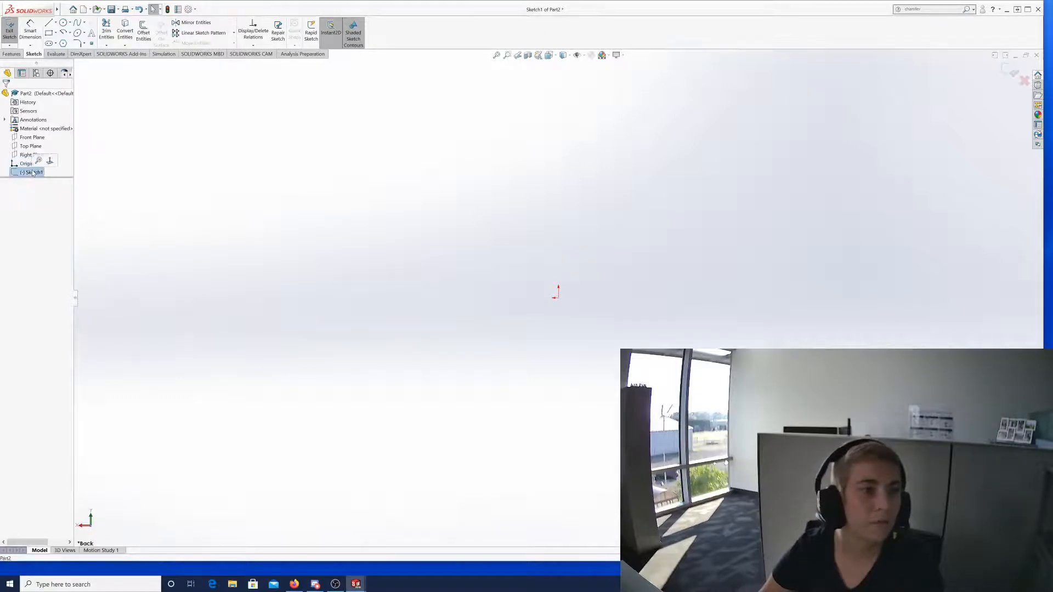
left_click(48, 22)
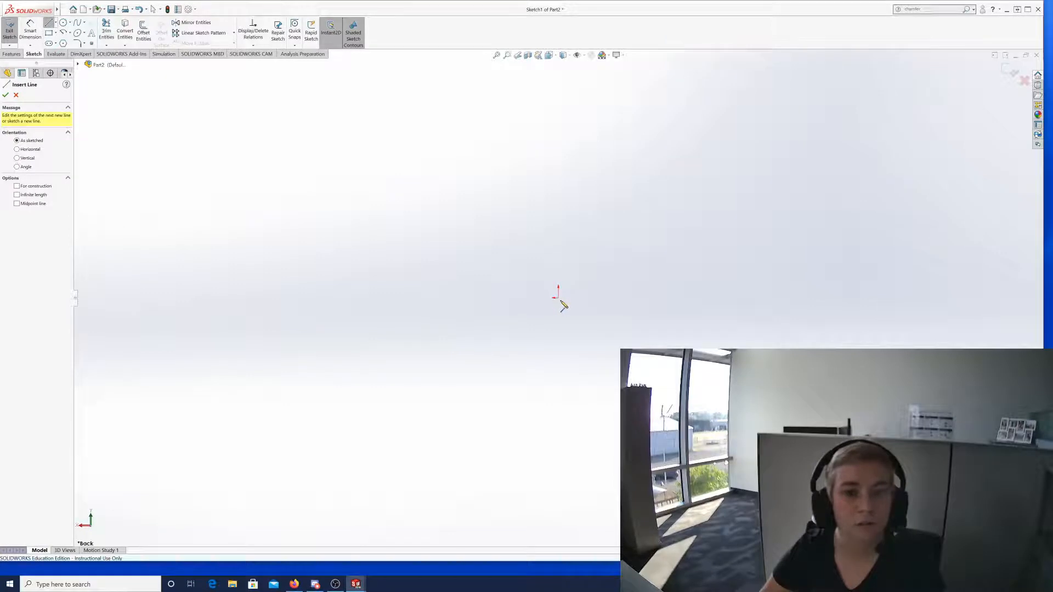
Draw a closed five-sided line outline starting and ending at the origin.
left_click_drag(558, 297, 730, 217)
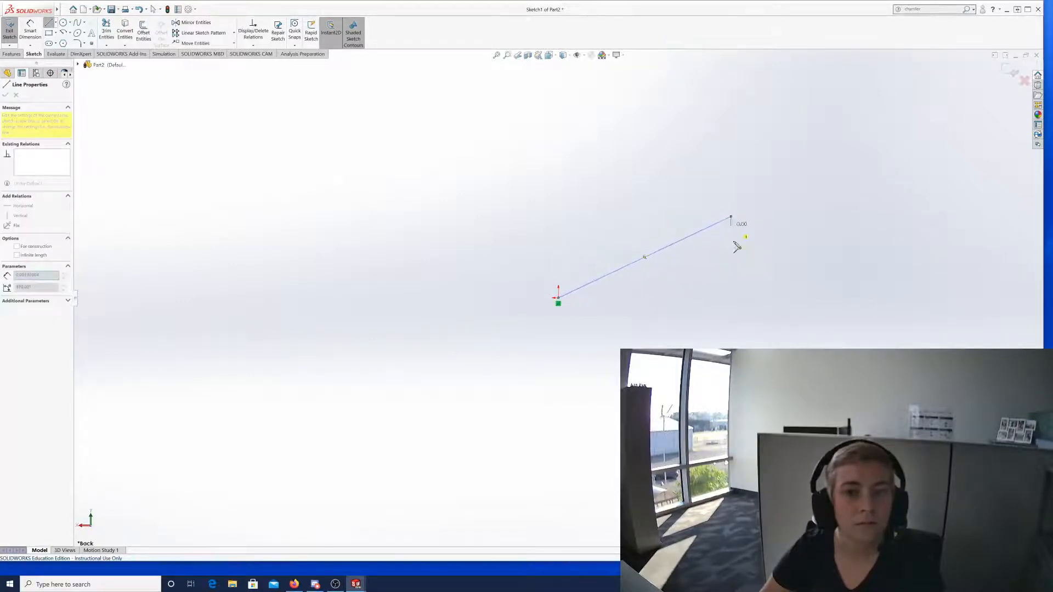
left_click(777, 465)
left_click(558, 478)
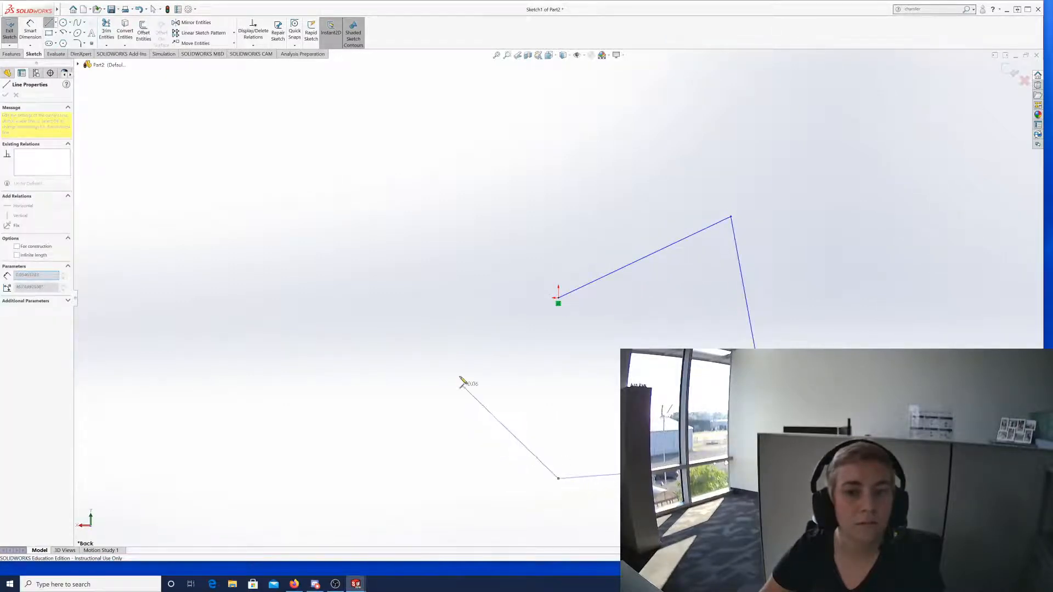
left_click(458, 371)
left_click(558, 299)
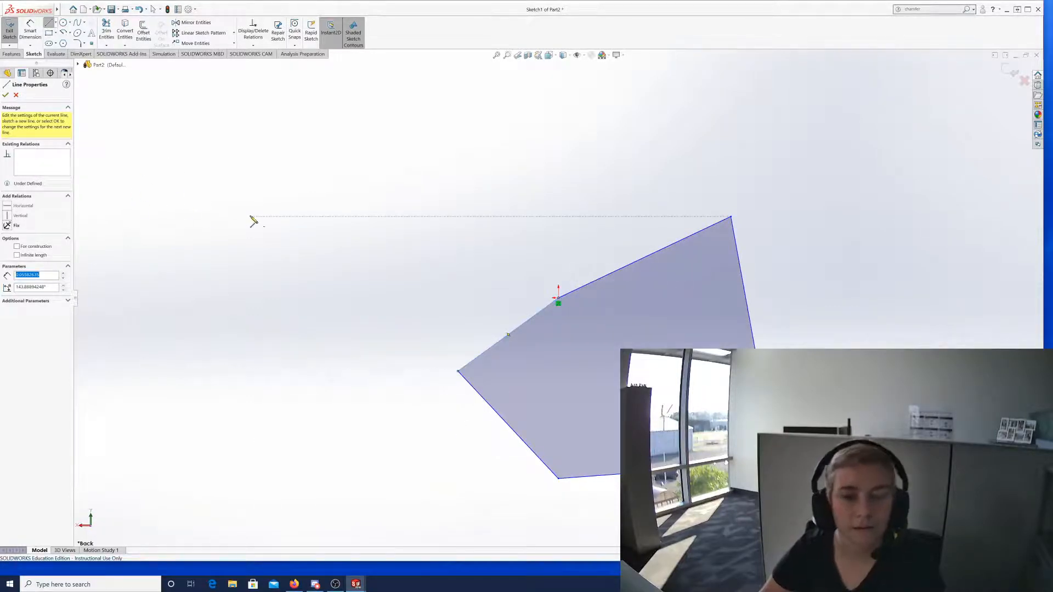
Accept the lines, exit the Line tool, and select the Origin.
scroll(740, 270, "up", 3)
scroll(727, 353, "down", 10)
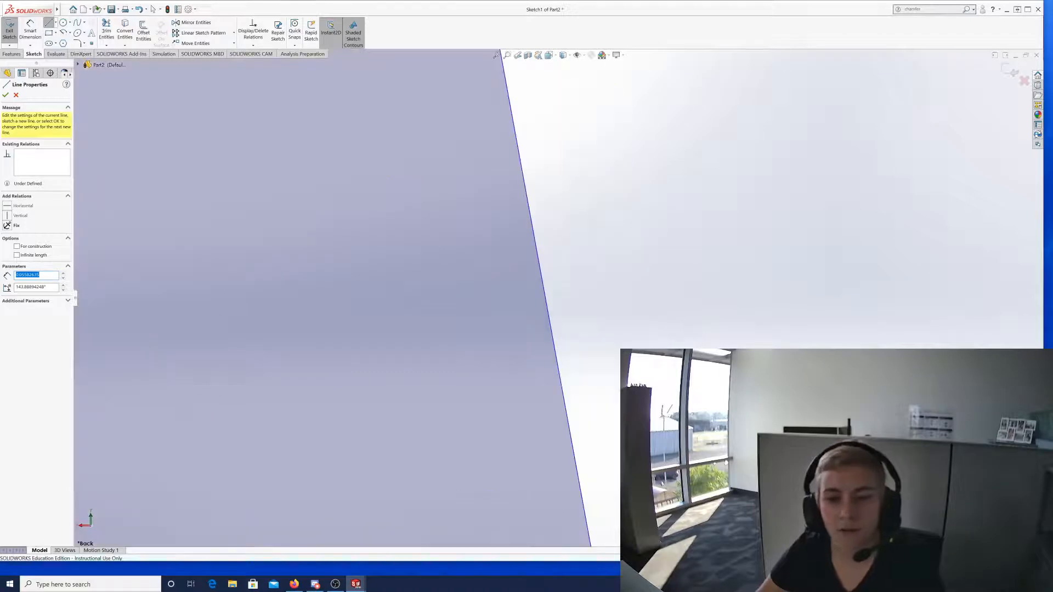
scroll(726, 352, "down", 6)
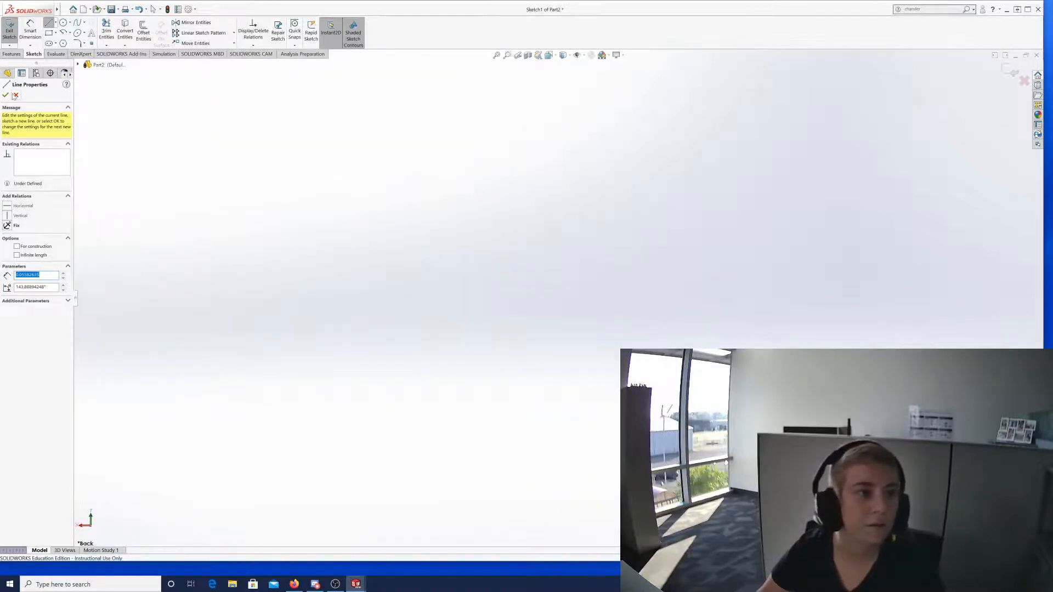
left_click(7, 96)
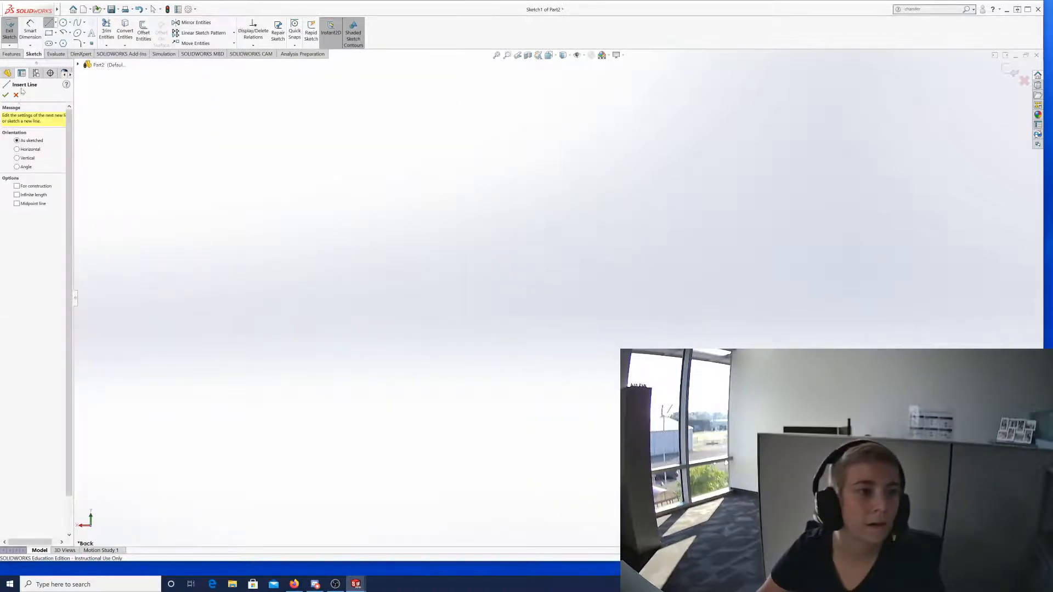
left_click(5, 96)
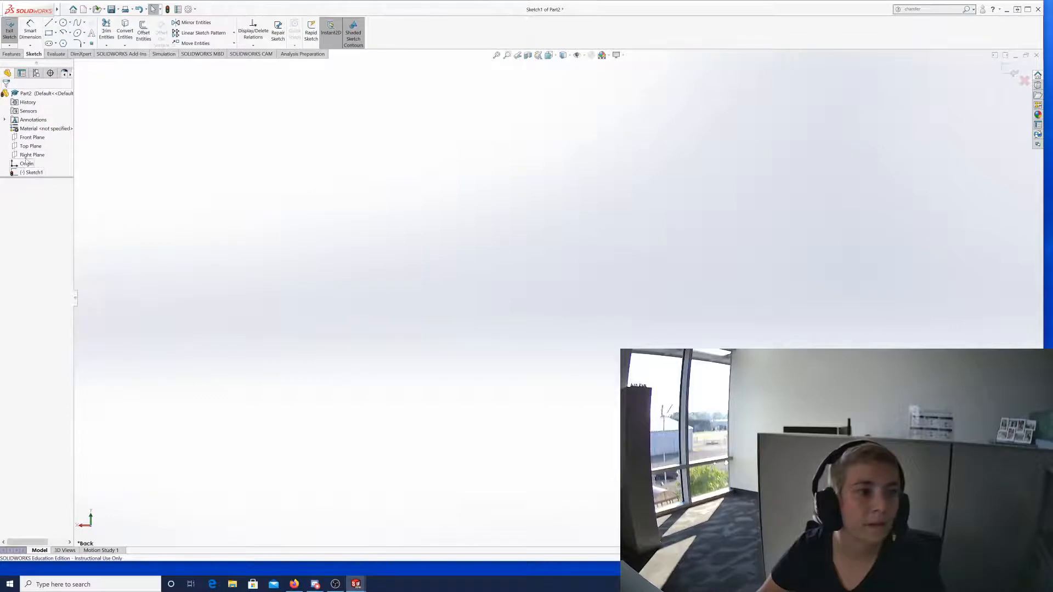
left_click(26, 163)
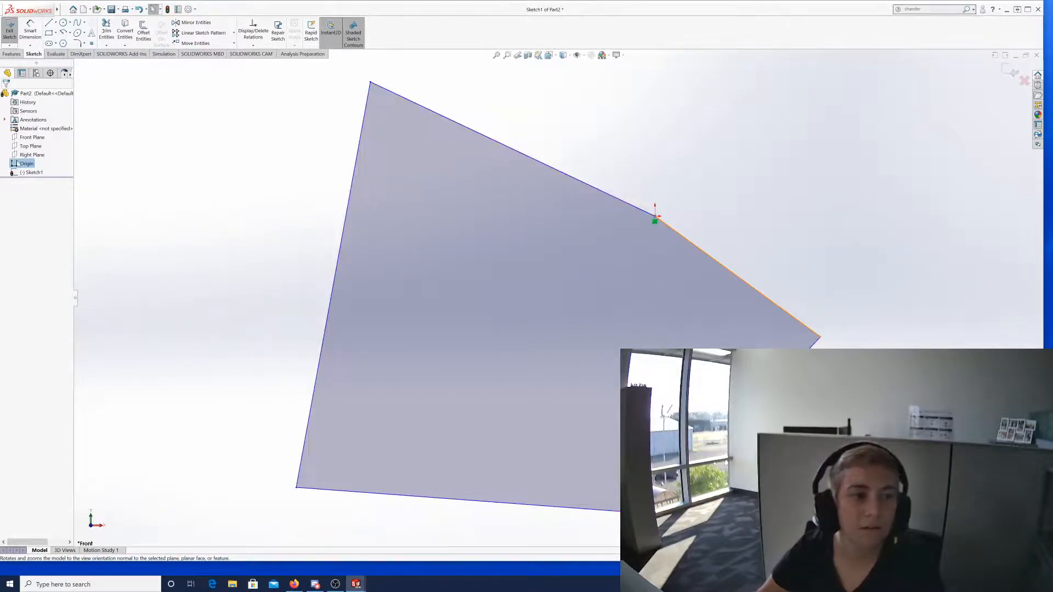
Use Zoom to Selection and Normal To on the Origin until the sketch faces Front.
left_click(15, 165)
left_click(41, 155)
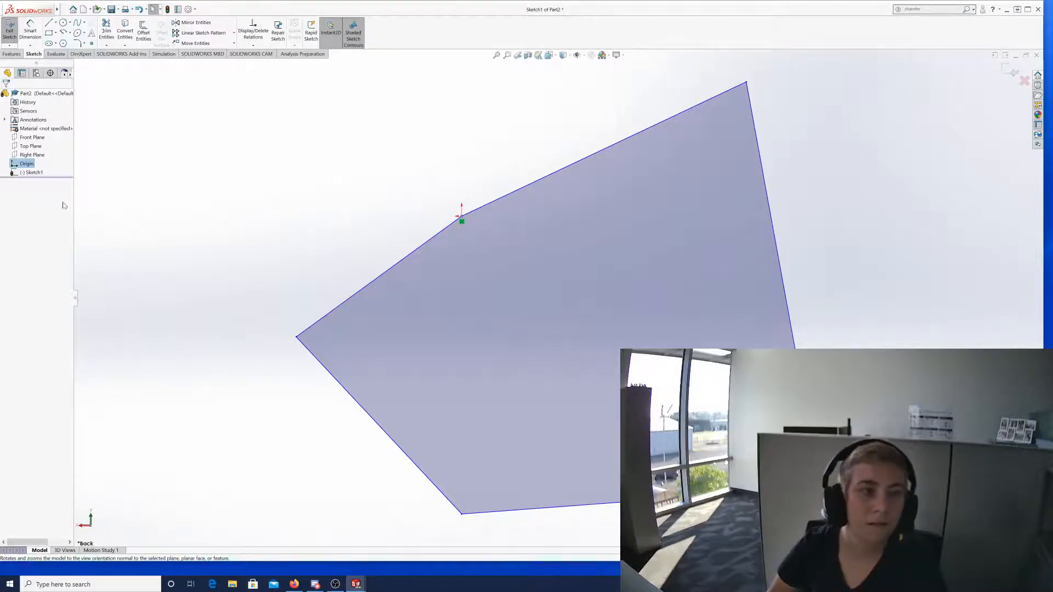
left_click(28, 163)
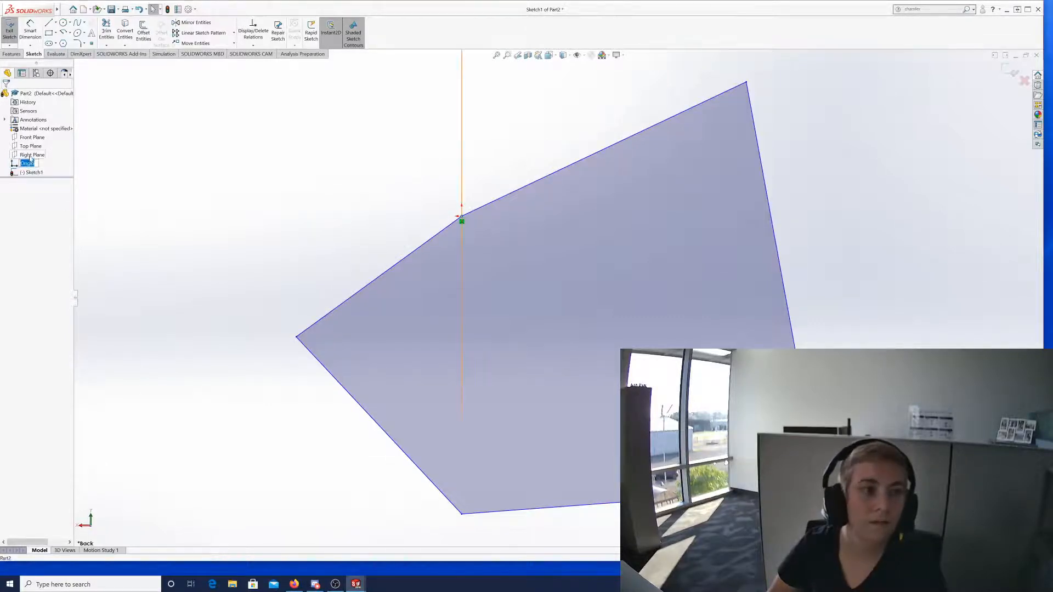
left_click(15, 164)
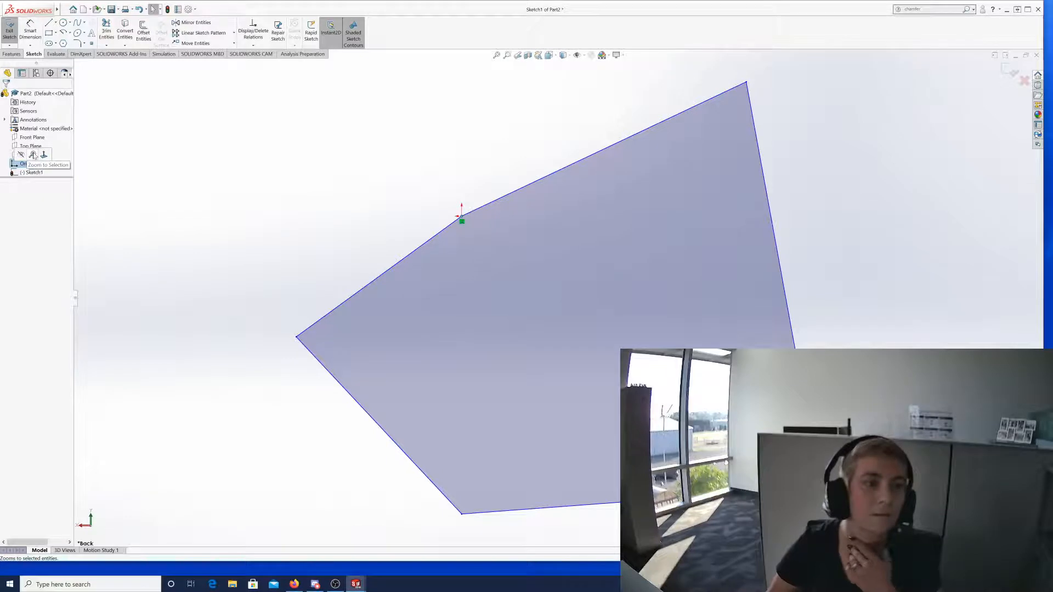
left_click(34, 155)
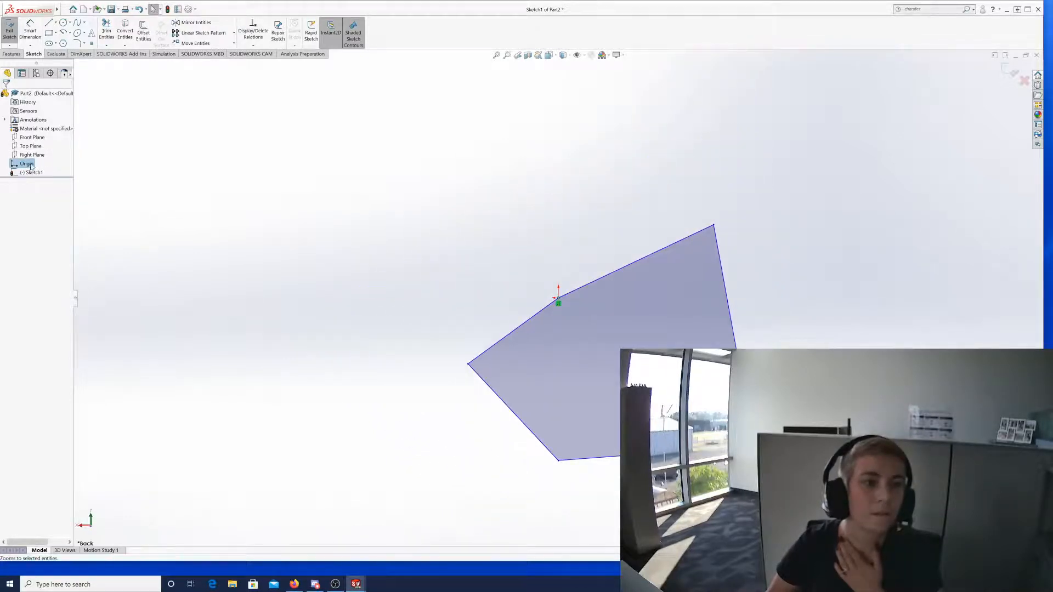
left_click(30, 164)
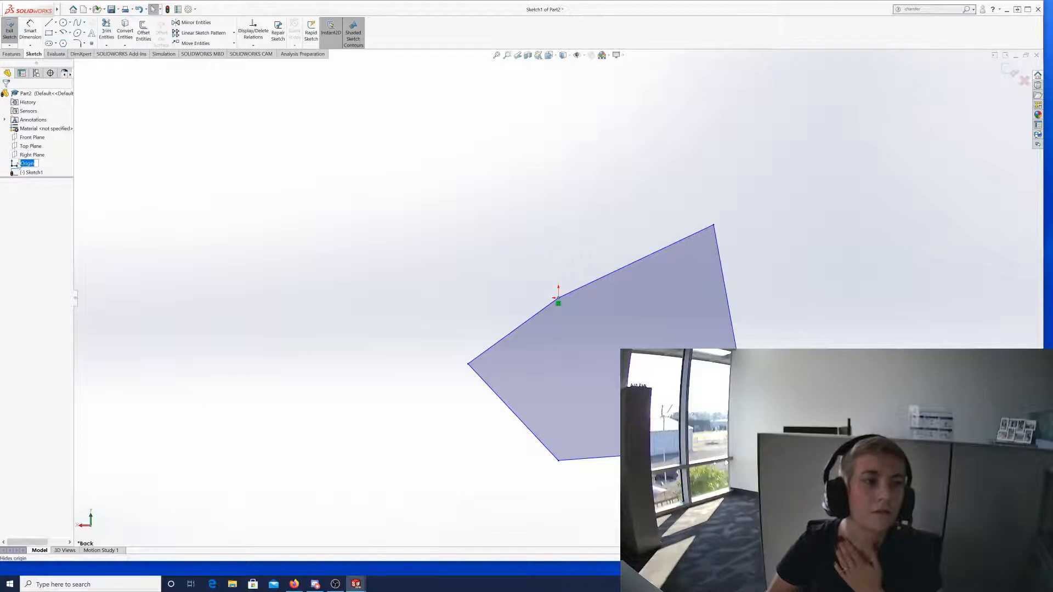
left_click(18, 165)
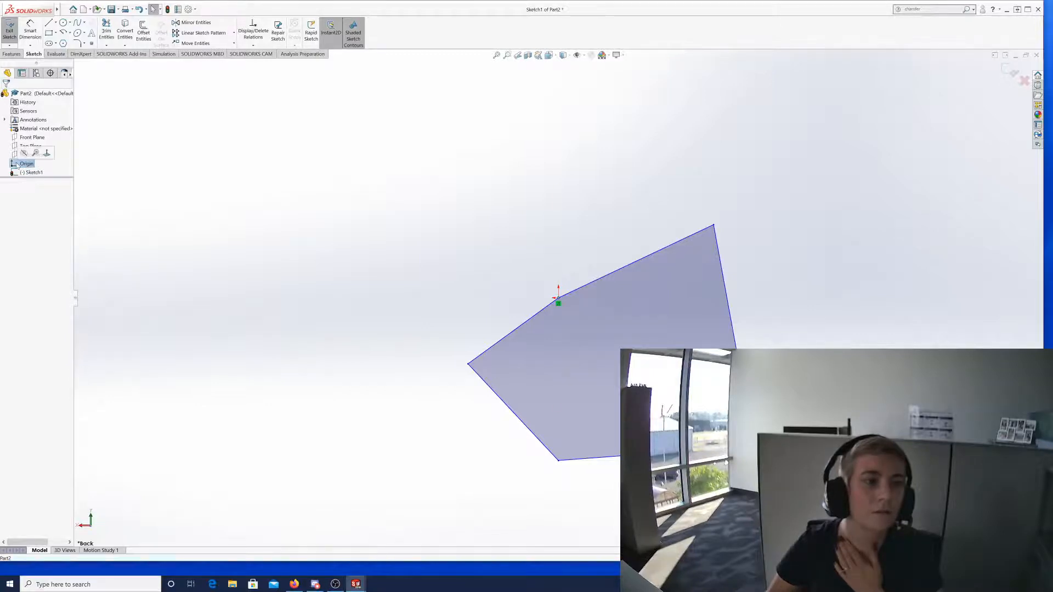
left_click(51, 156)
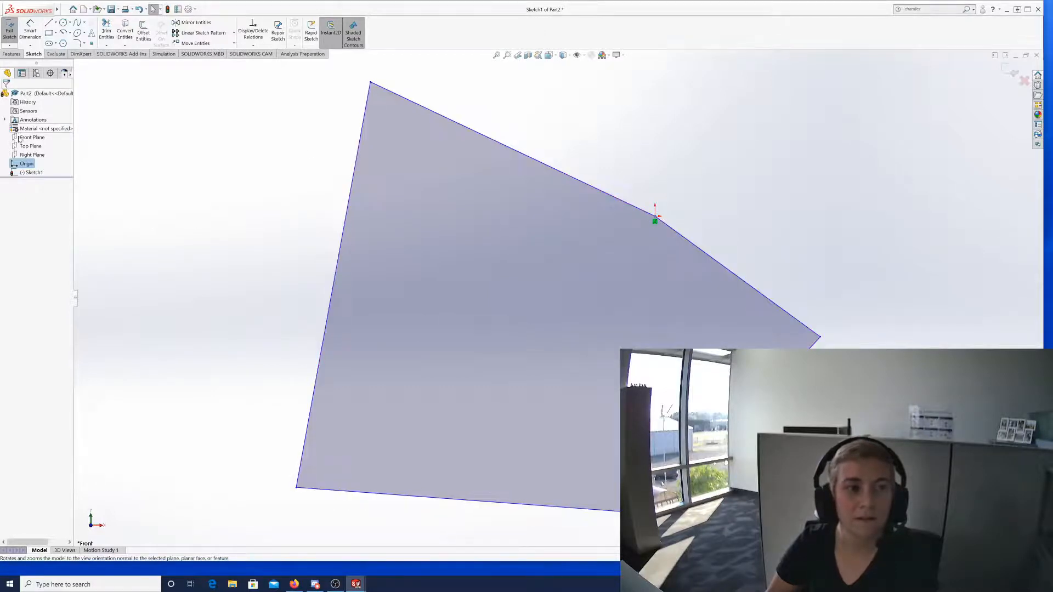
Select all five lines of Sketch1, confirm, and exit the sketch.
right_click(28, 166)
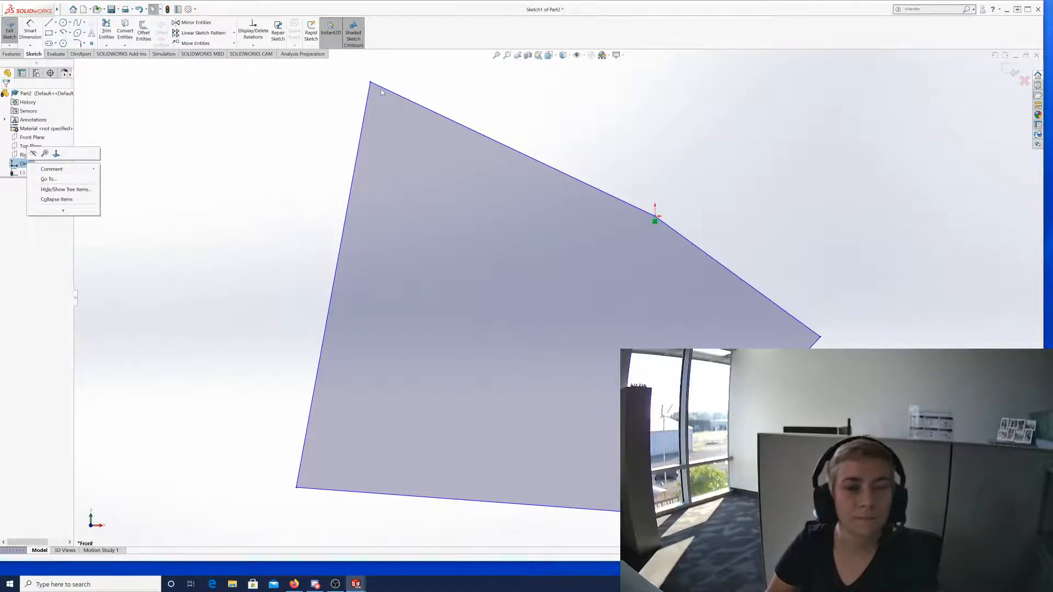
key("ctrl+a")
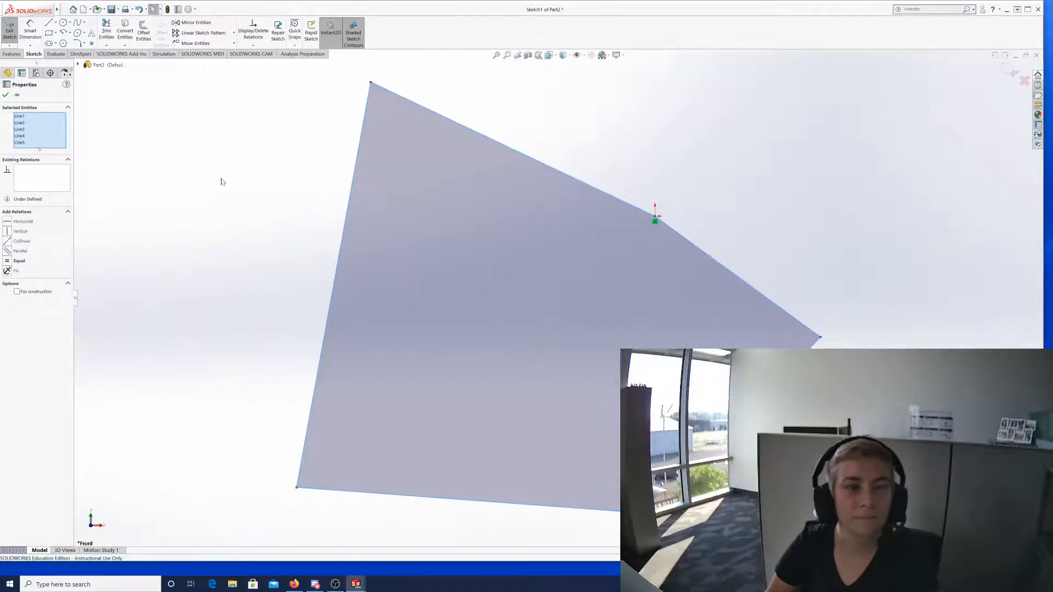
left_click(8, 96)
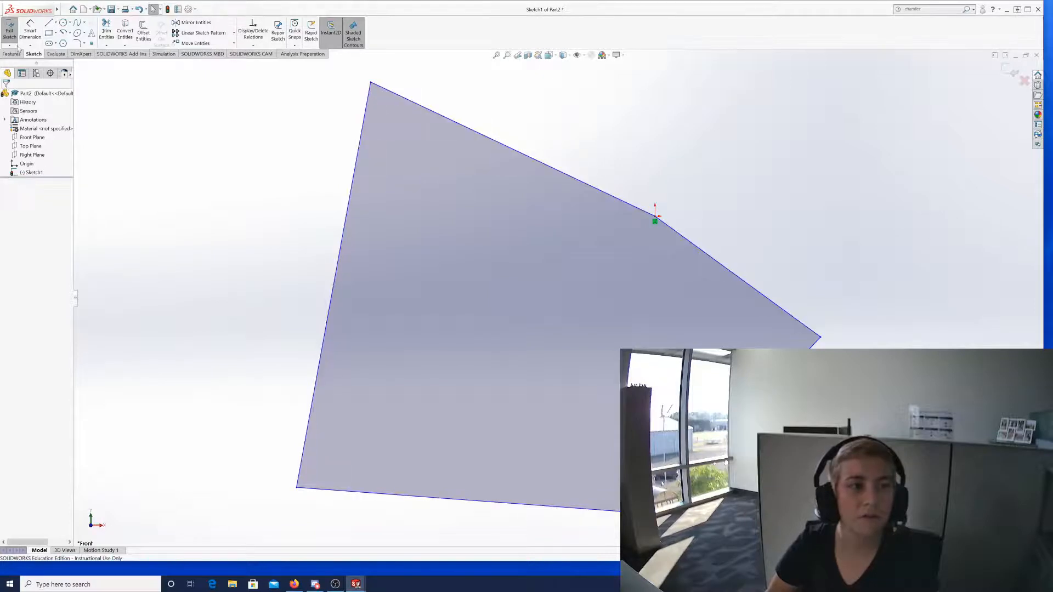
left_click(10, 32)
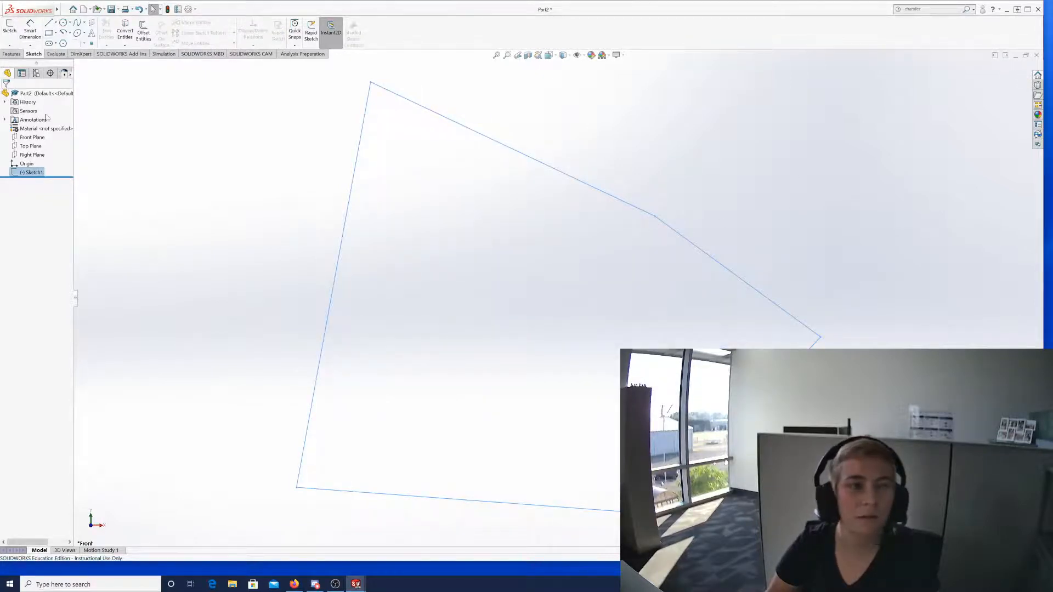
left_click(9, 46)
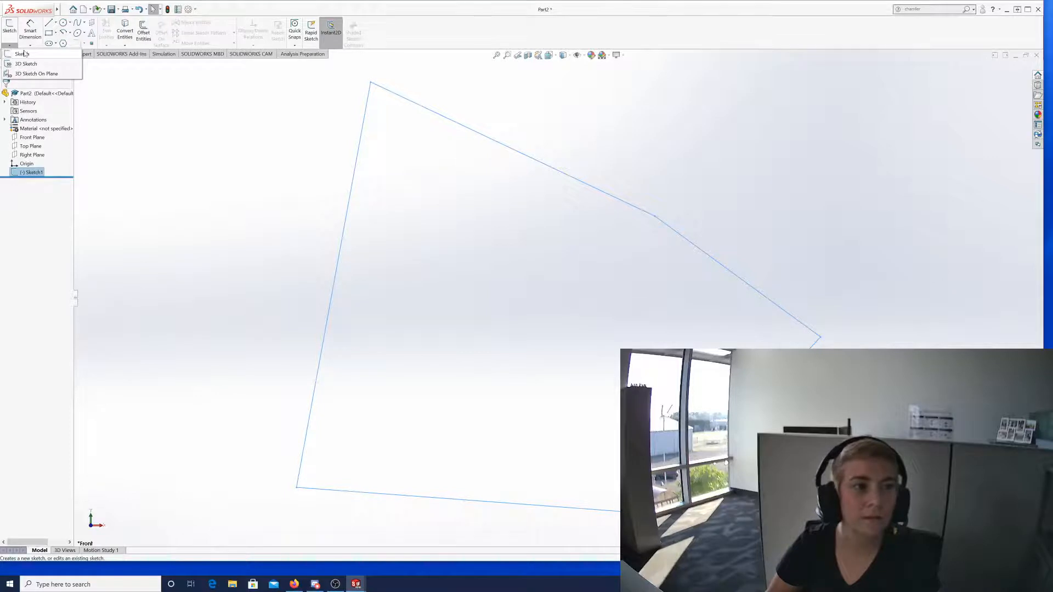
left_click(23, 54)
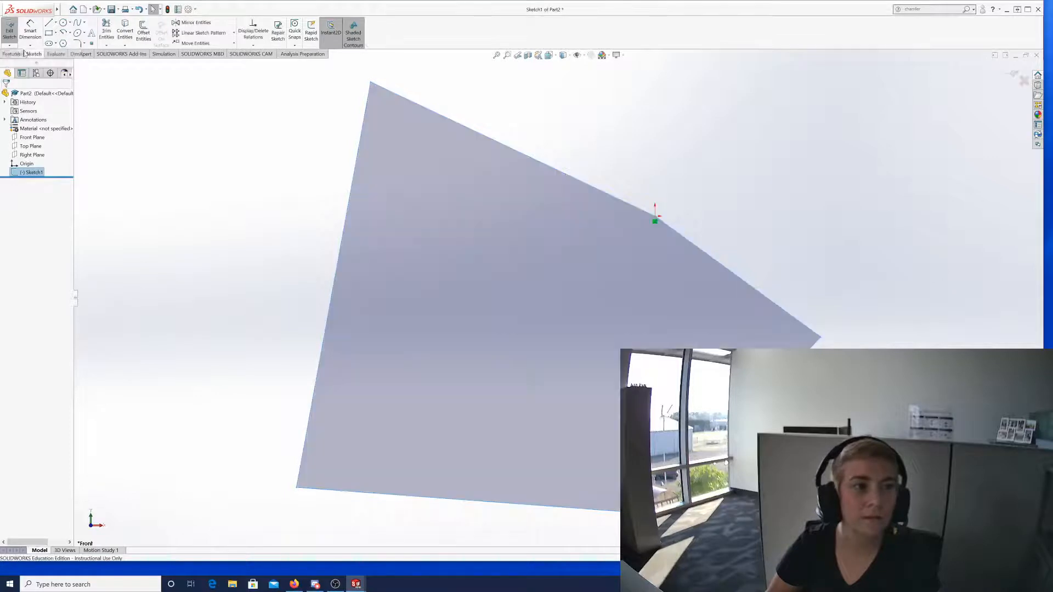
left_click(4, 28)
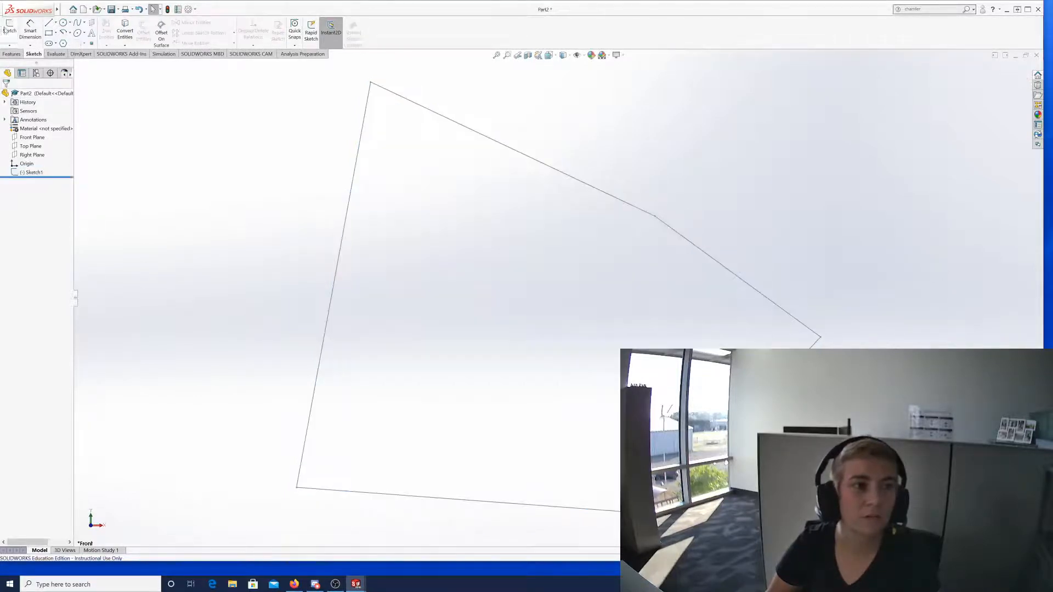
left_click(9, 29)
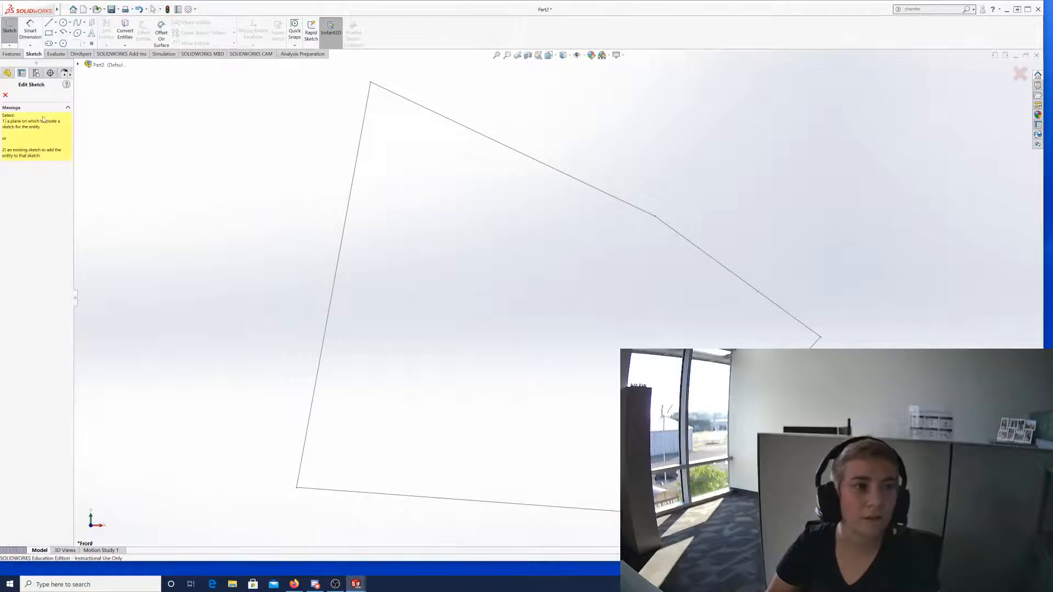
left_click(6, 96)
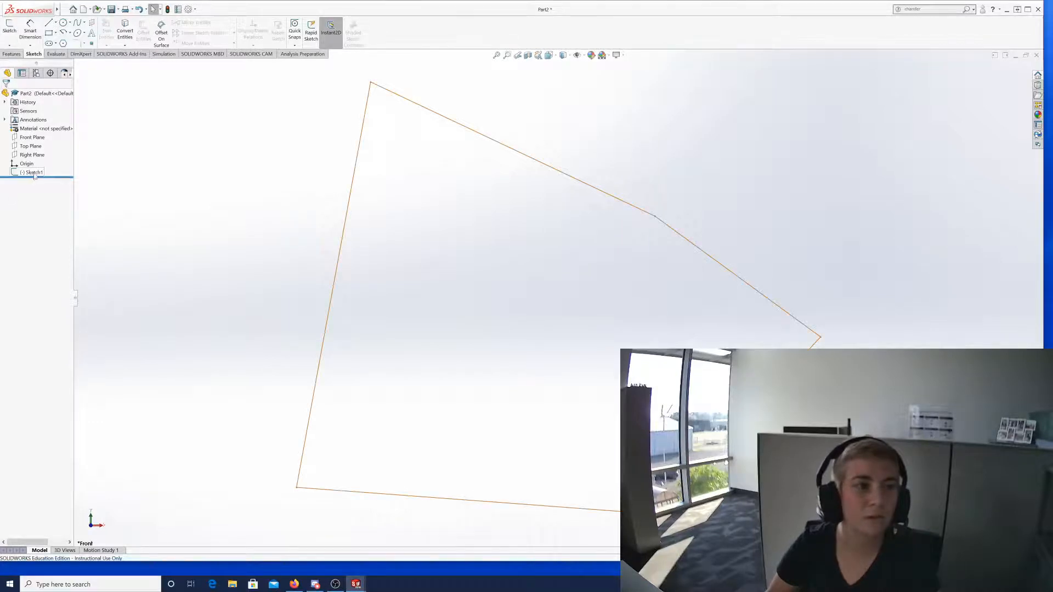
left_click(17, 173)
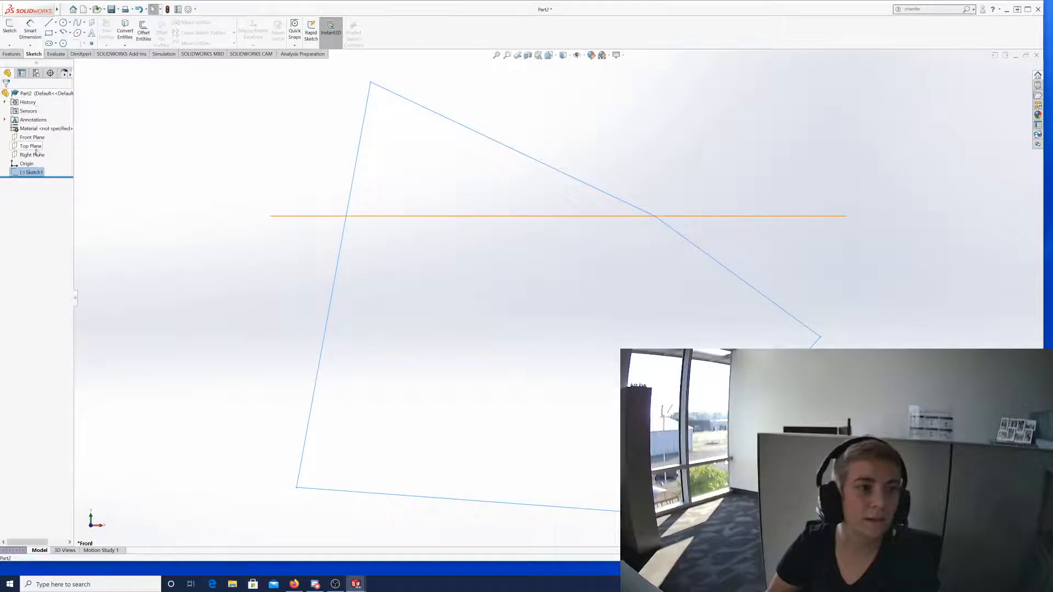
left_click(30, 173)
left_click(33, 172)
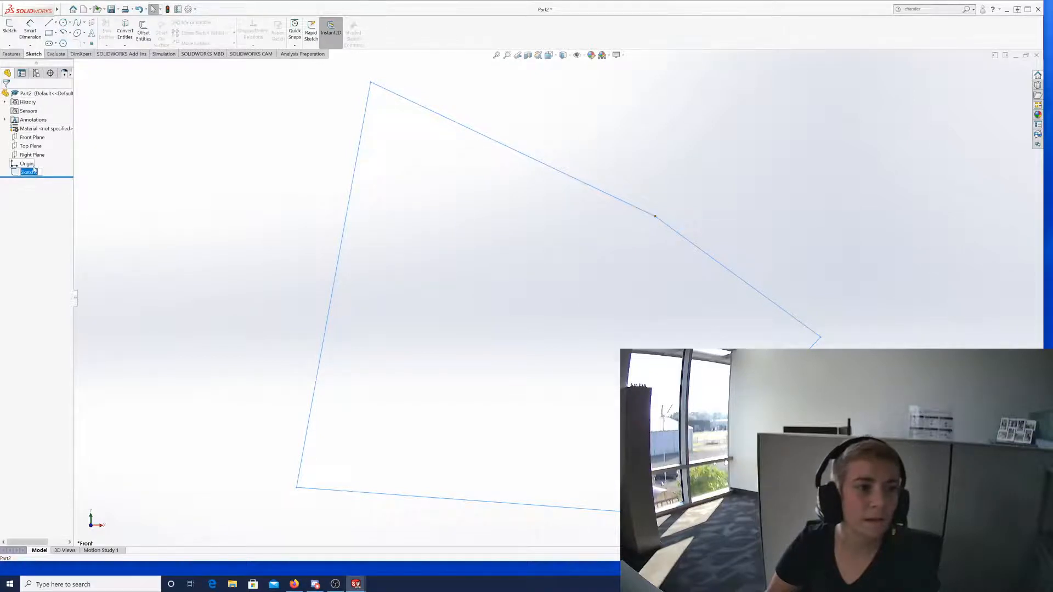
left_click(14, 173)
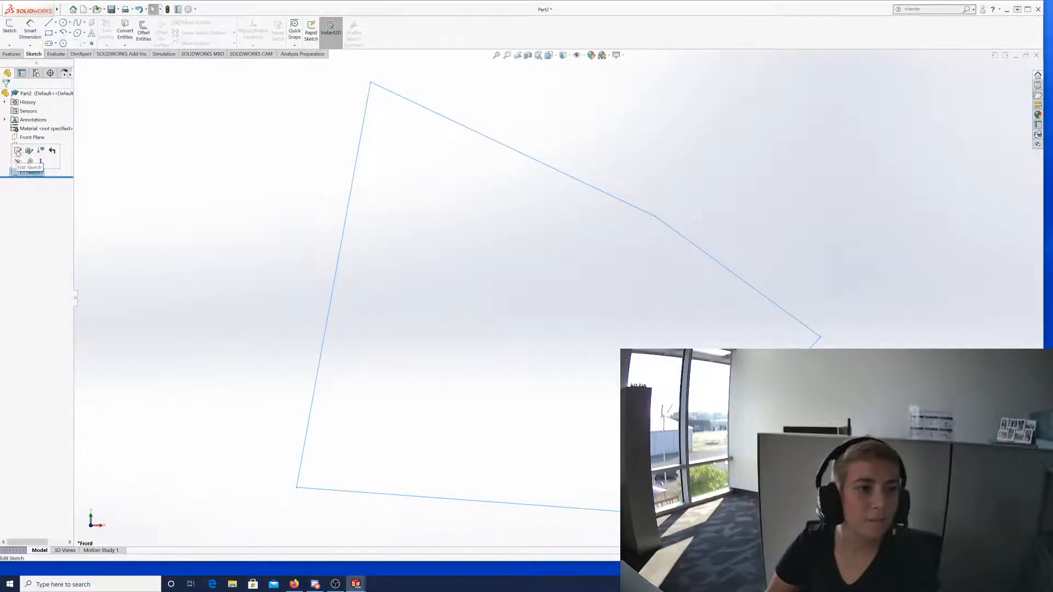
Reopen Sketch1 for editing so its closed outline displays as a shaded contour.
left_click(18, 151)
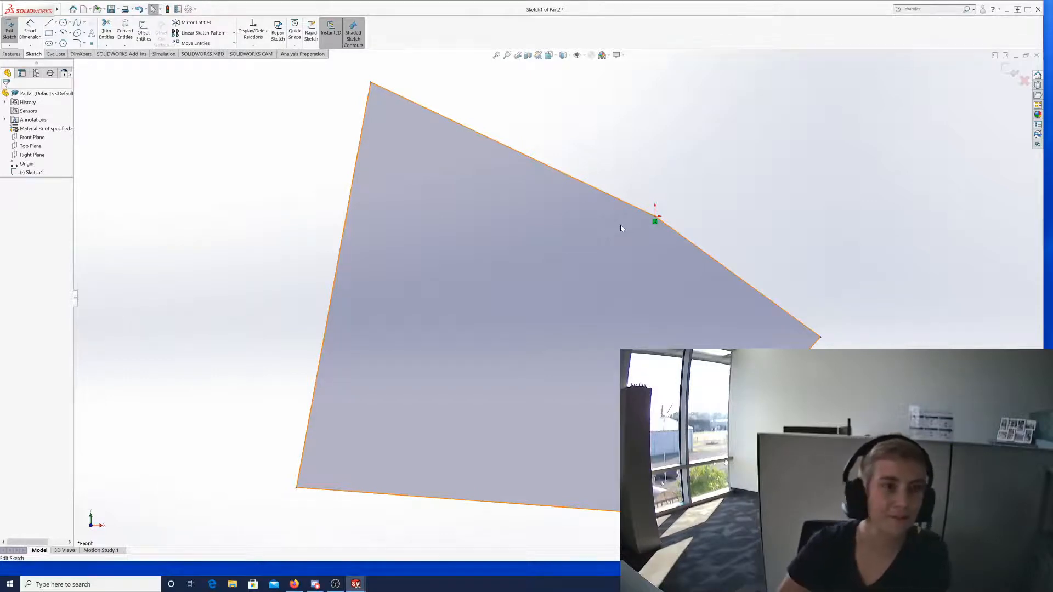
left_click(29, 164)
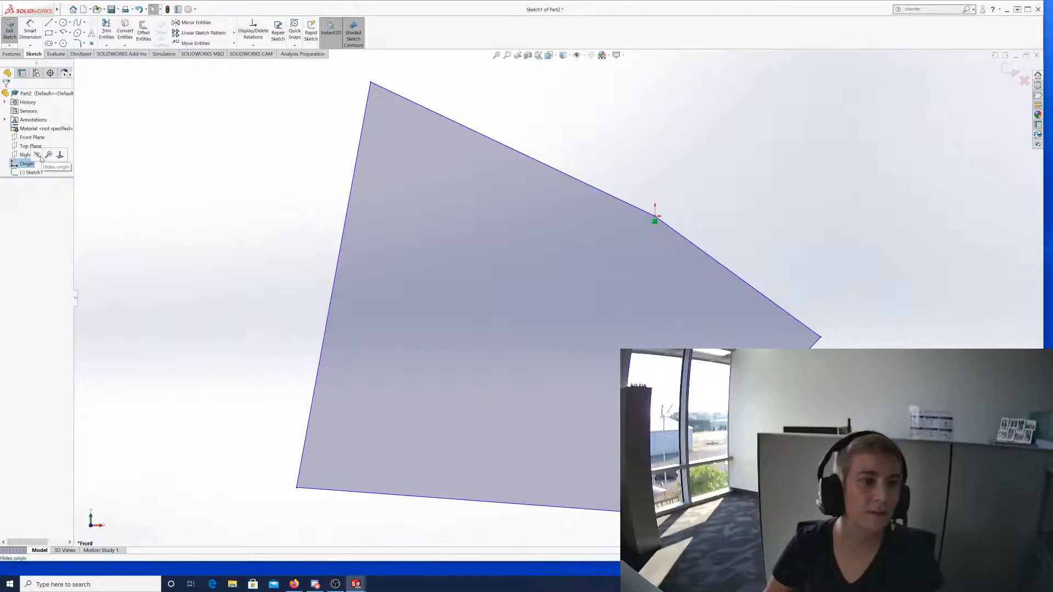
left_click(234, 126)
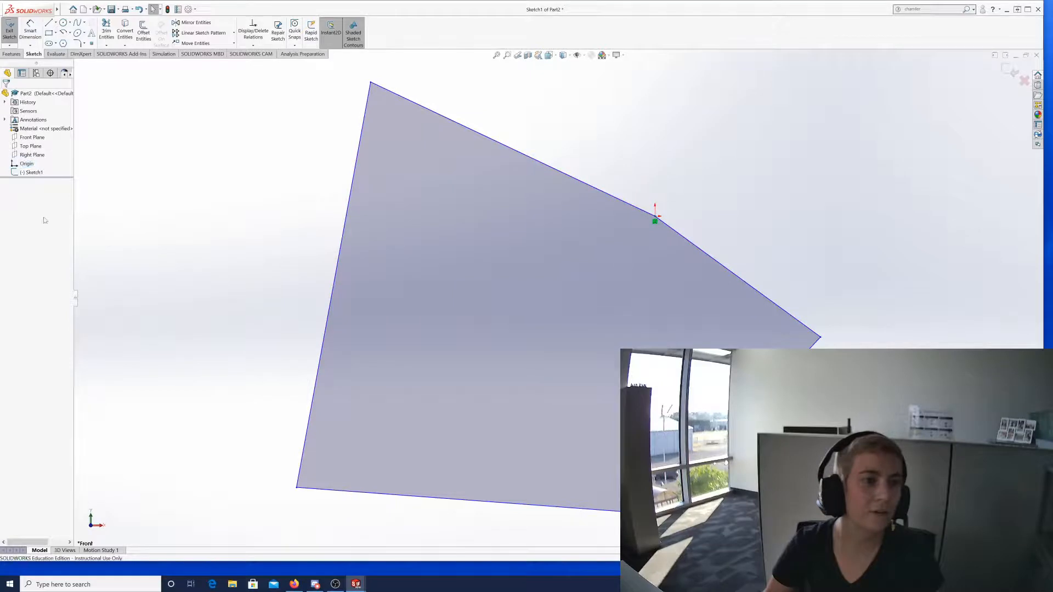
left_click(37, 173)
left_click(205, 169)
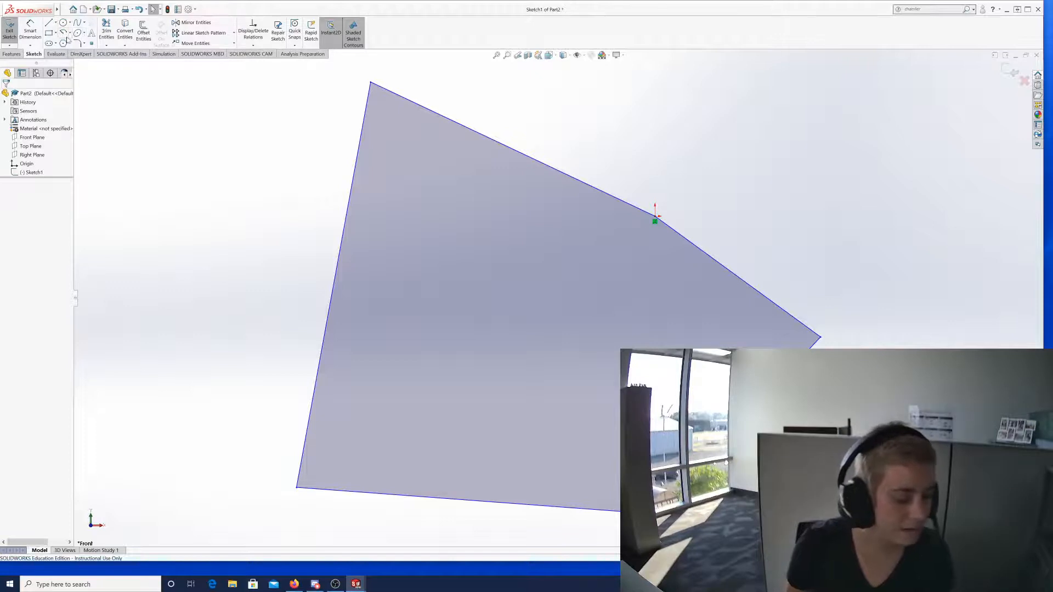
Exit the sketch and delete Sketch1 from the feature tree, confirming the deletion.
left_click(9, 30)
left_click(19, 173)
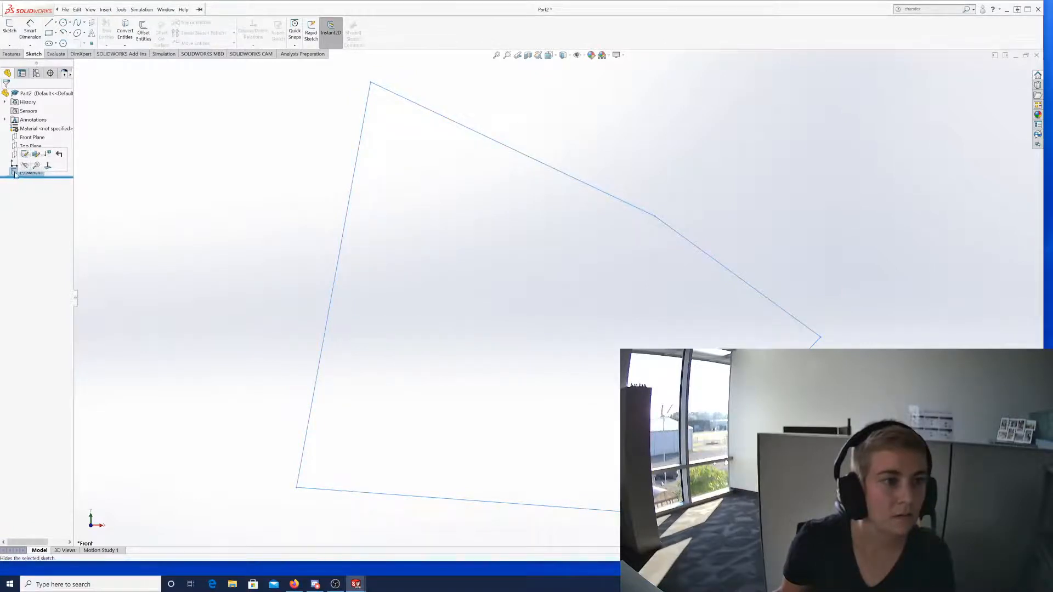
left_click(15, 173)
right_click(14, 173)
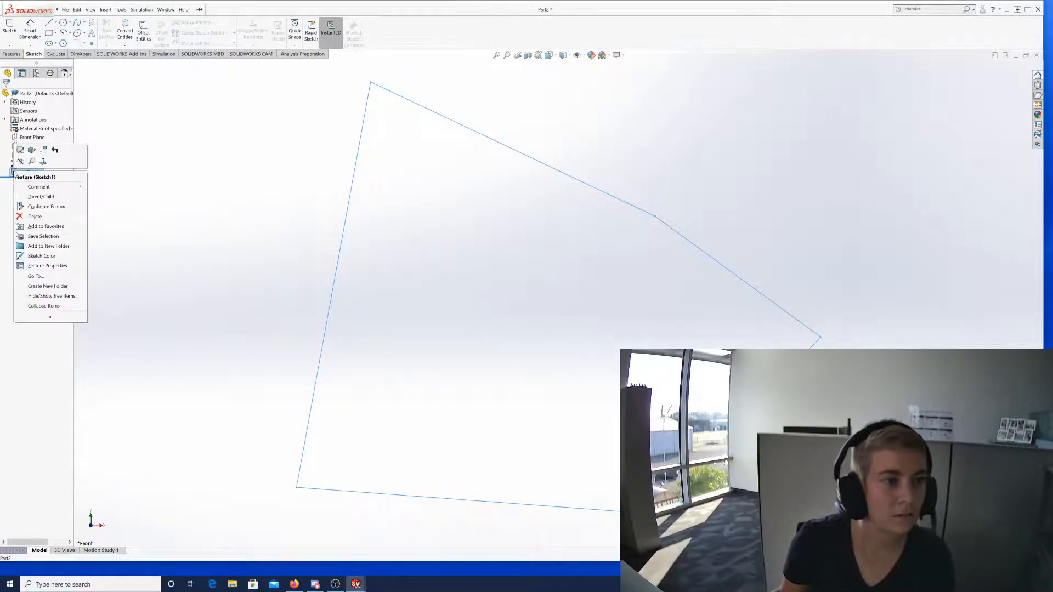
left_click(45, 214)
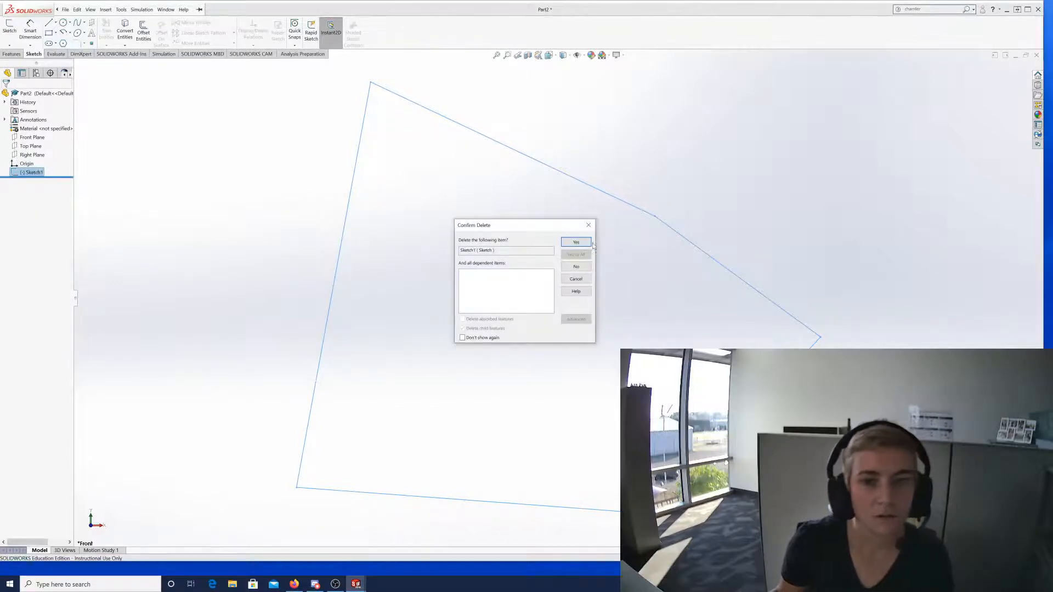
left_click(576, 242)
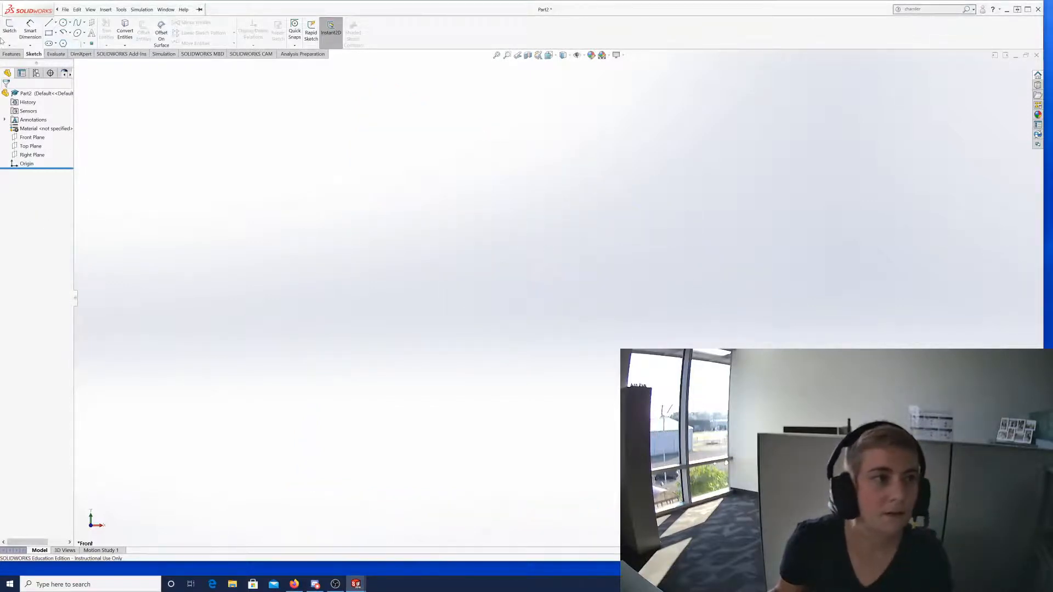
Create a new sketch on the Front Plane and zoom out the view.
left_click(9, 28)
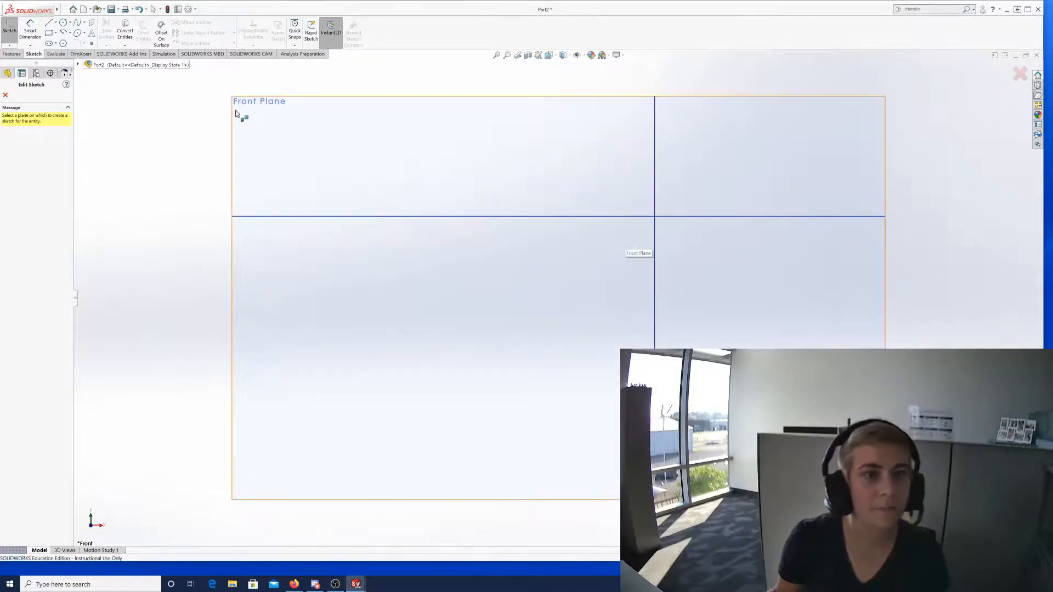
left_click(257, 107)
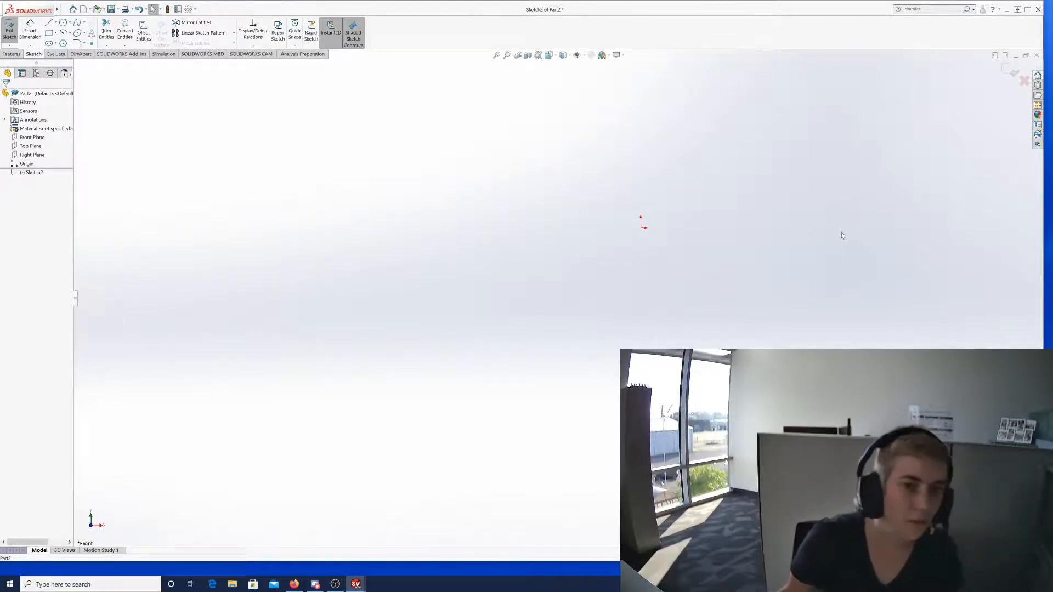
scroll(788, 224, "up", 4)
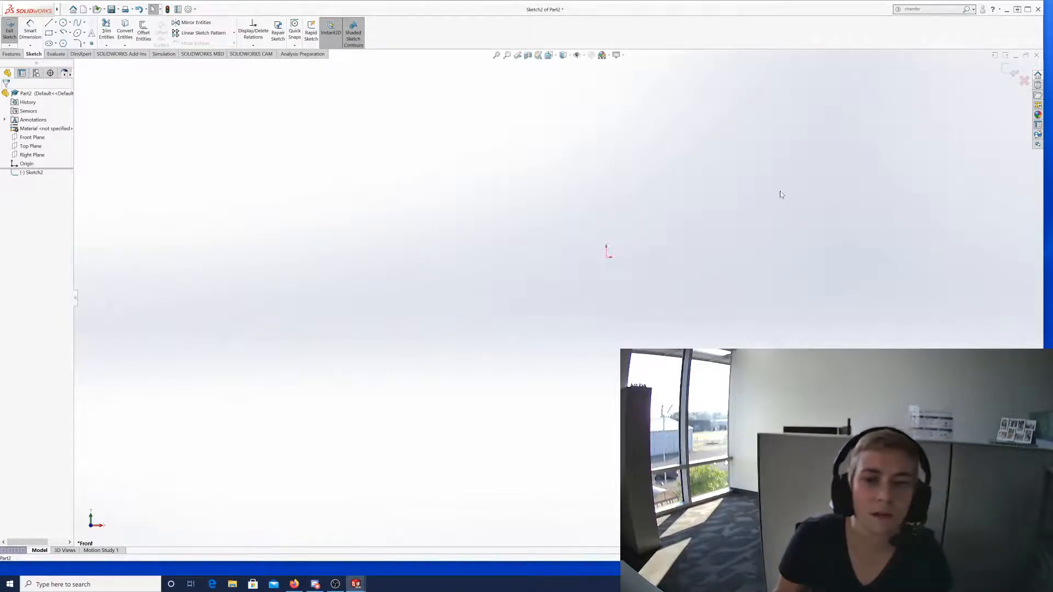
scroll(722, 258, "up", 5)
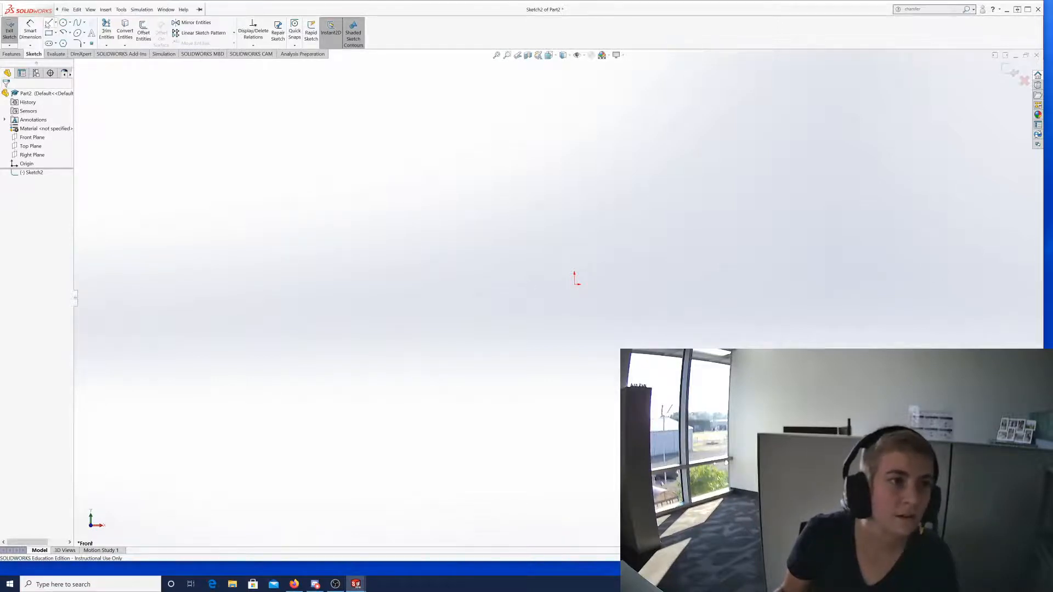
Draw a vertical line up from the origin and a short horizontal line right from its top.
left_click(55, 23)
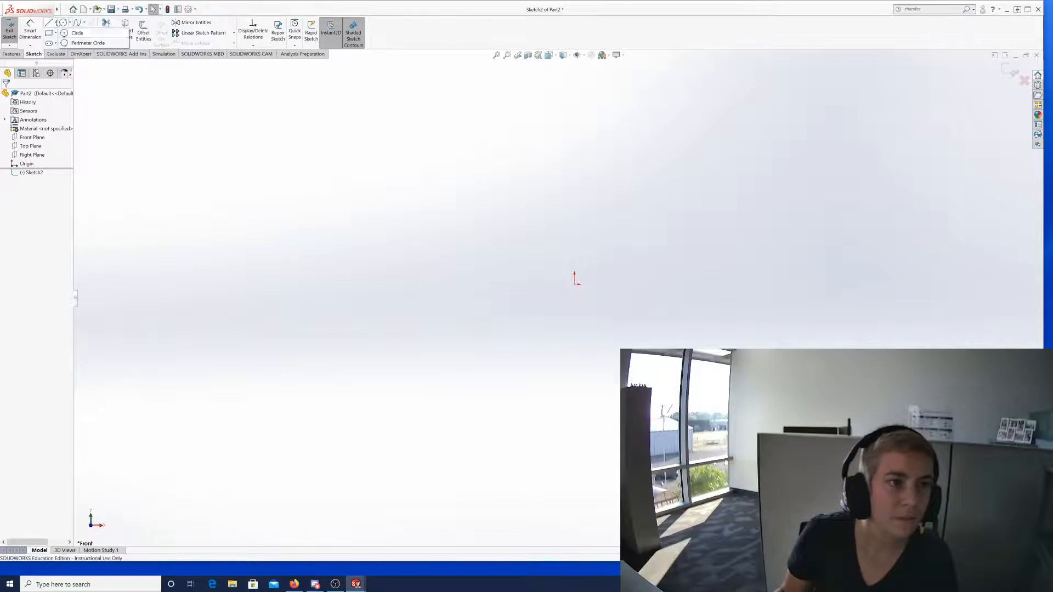
left_click(62, 34)
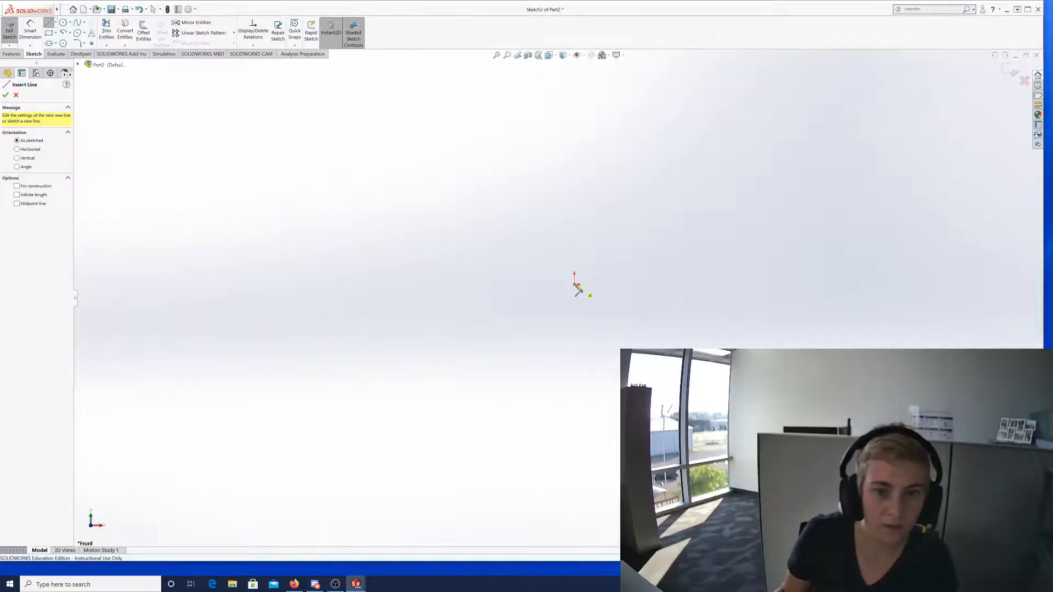
left_click(574, 283)
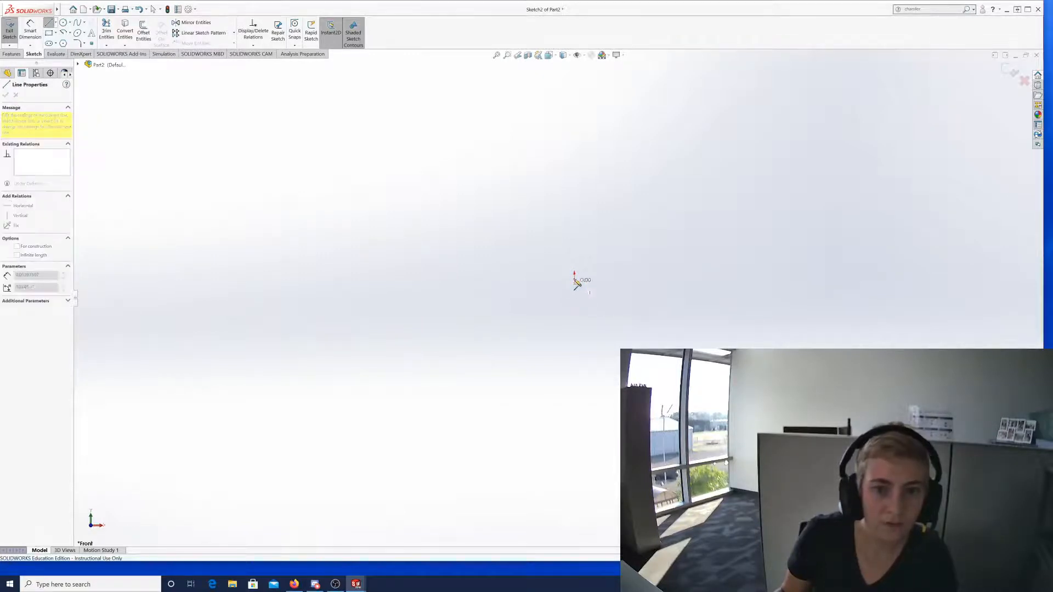
left_click(575, 116)
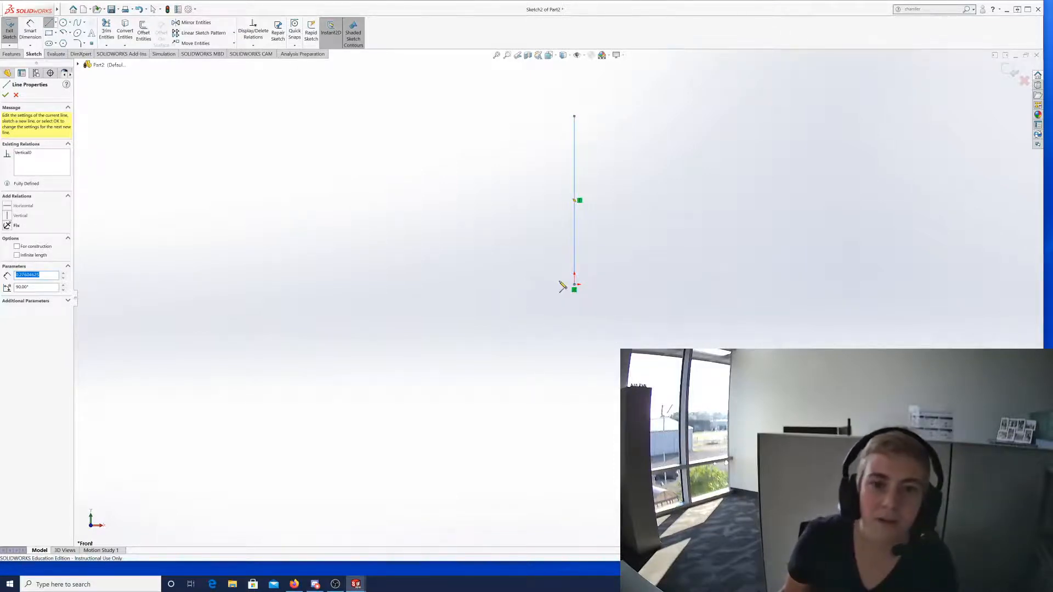
left_click(573, 116)
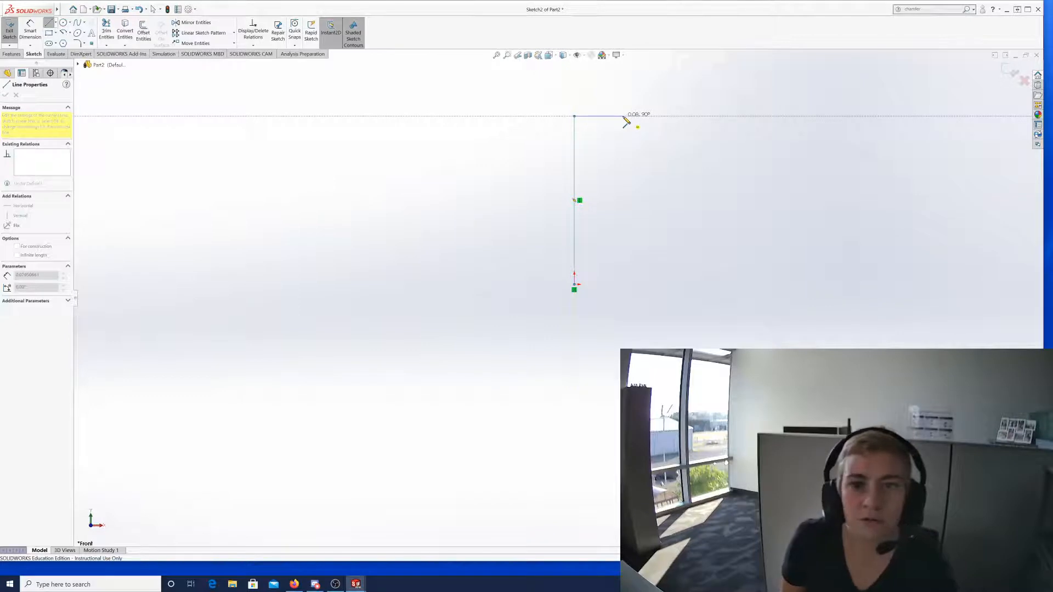
left_click(622, 116)
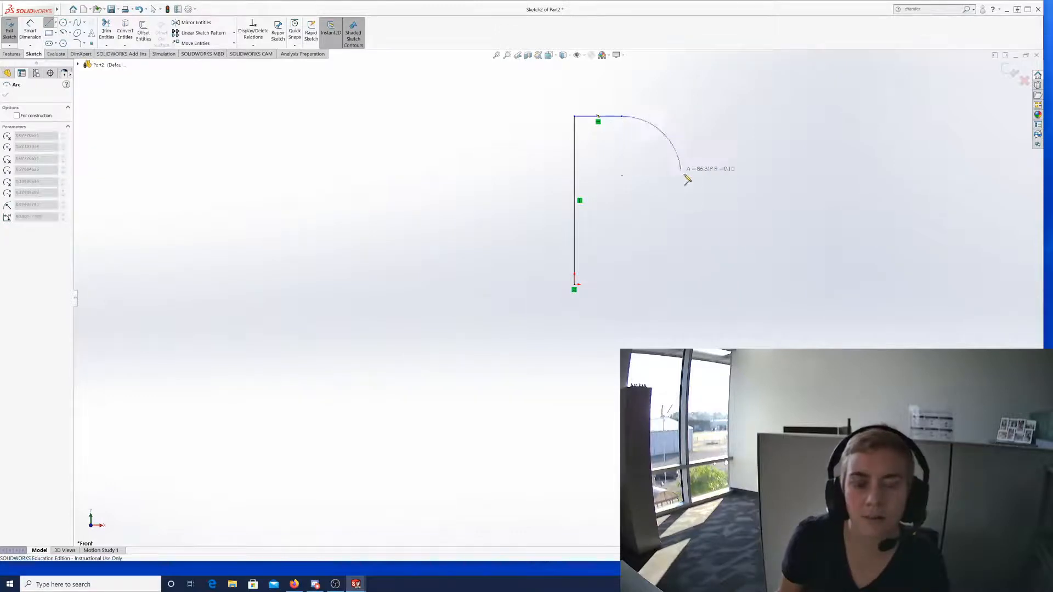
key("Escape")
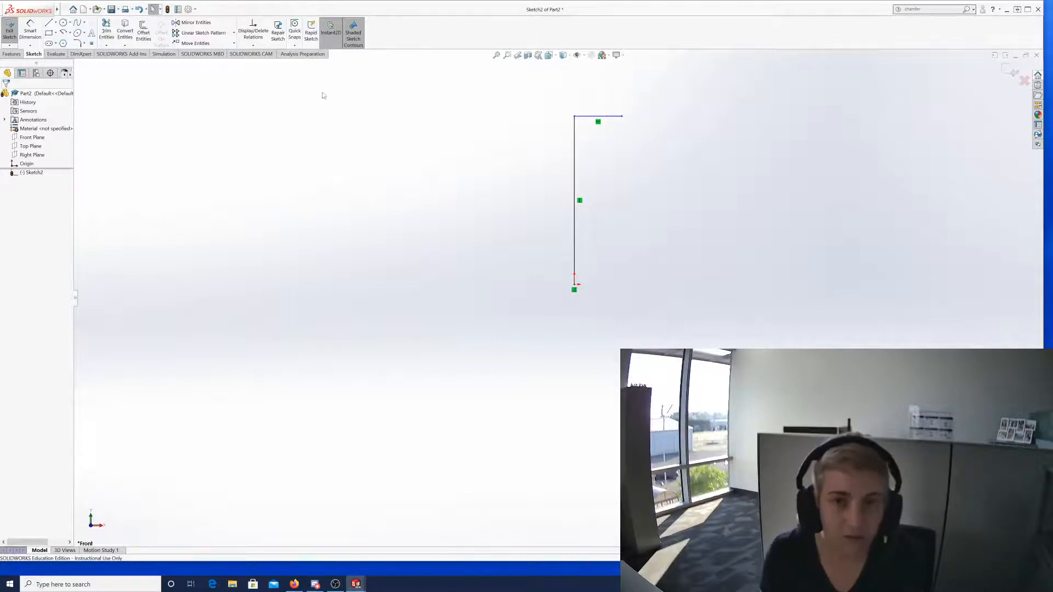
Extend the outline right with a drop, short step, rise, longer top, and drop into the first valley.
left_click(49, 24)
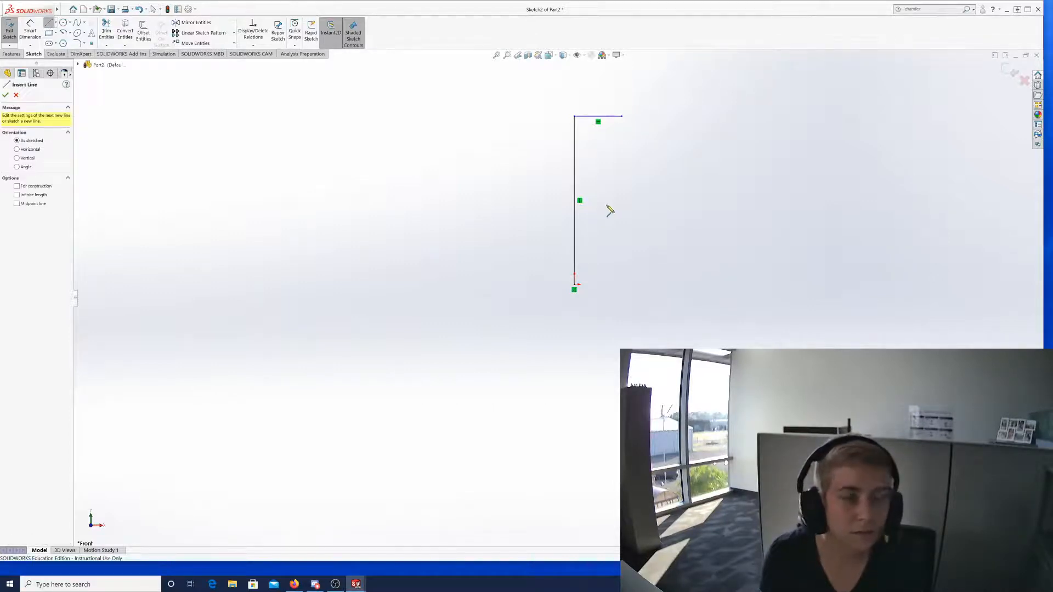
left_click(622, 117)
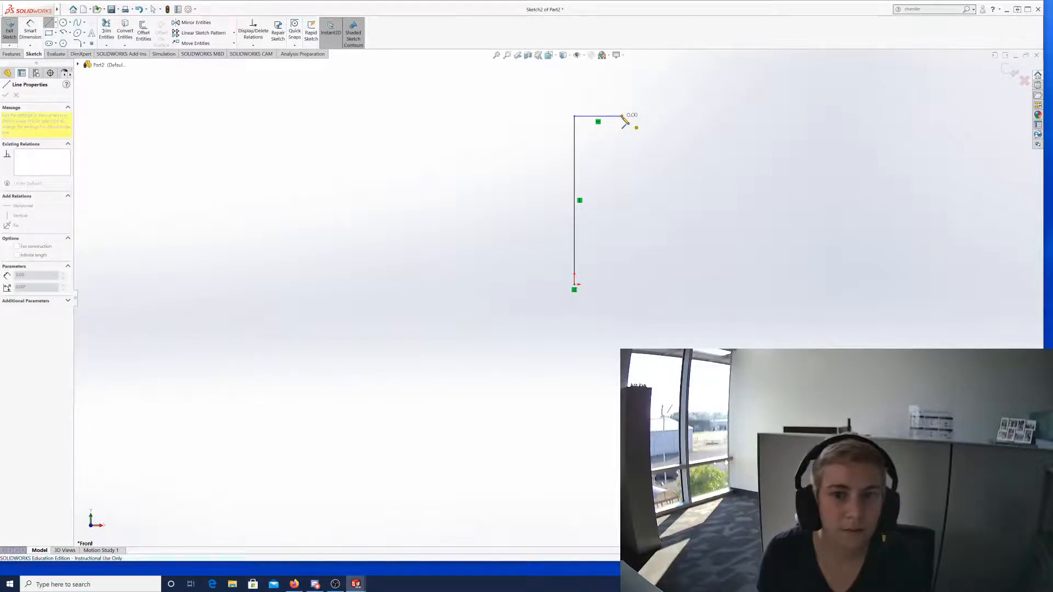
left_click(623, 207)
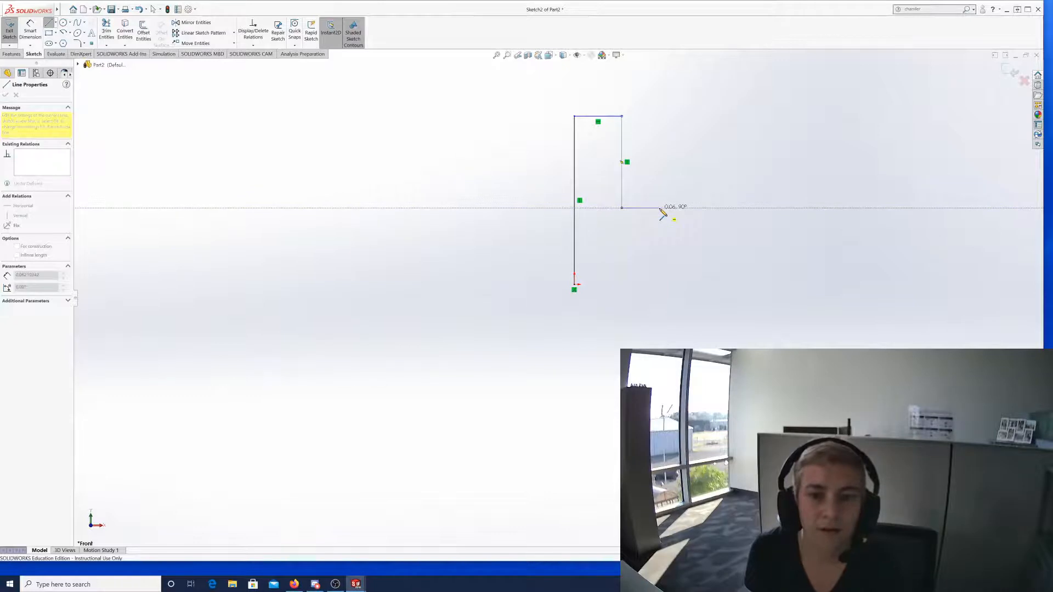
left_click(660, 209)
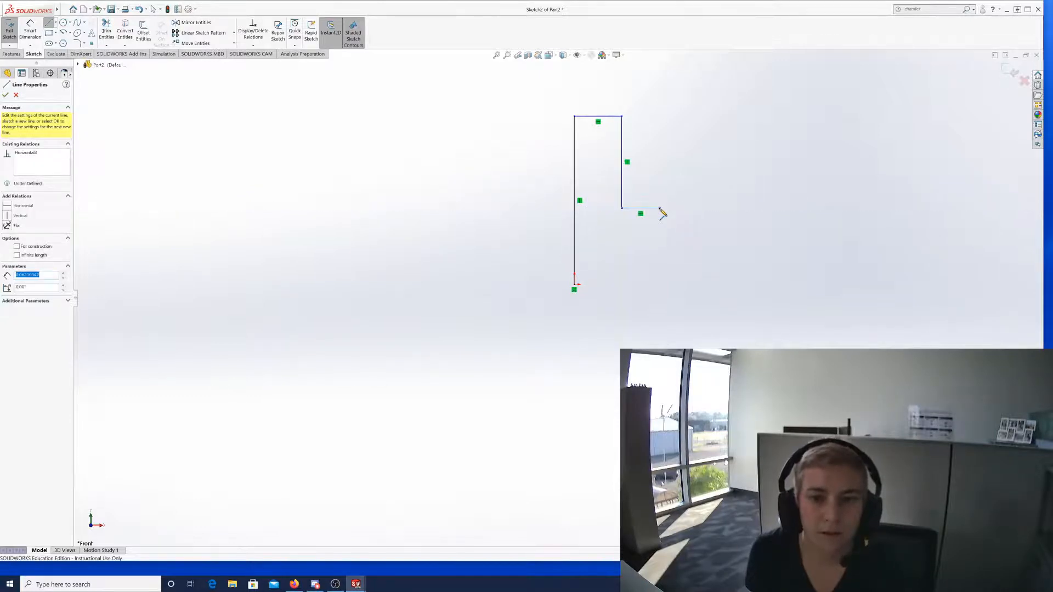
left_click(660, 162)
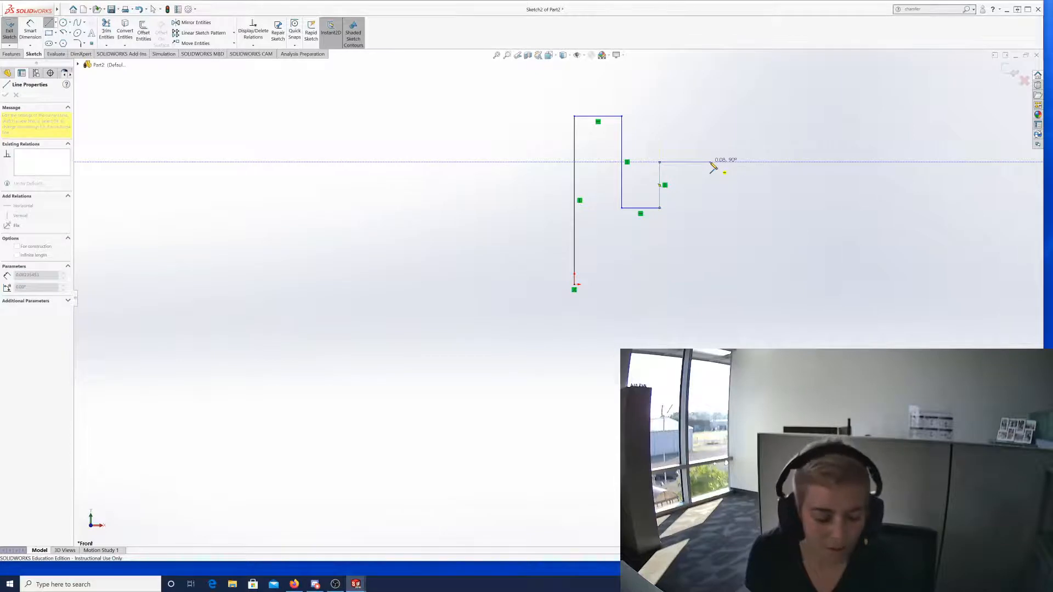
left_click(710, 162)
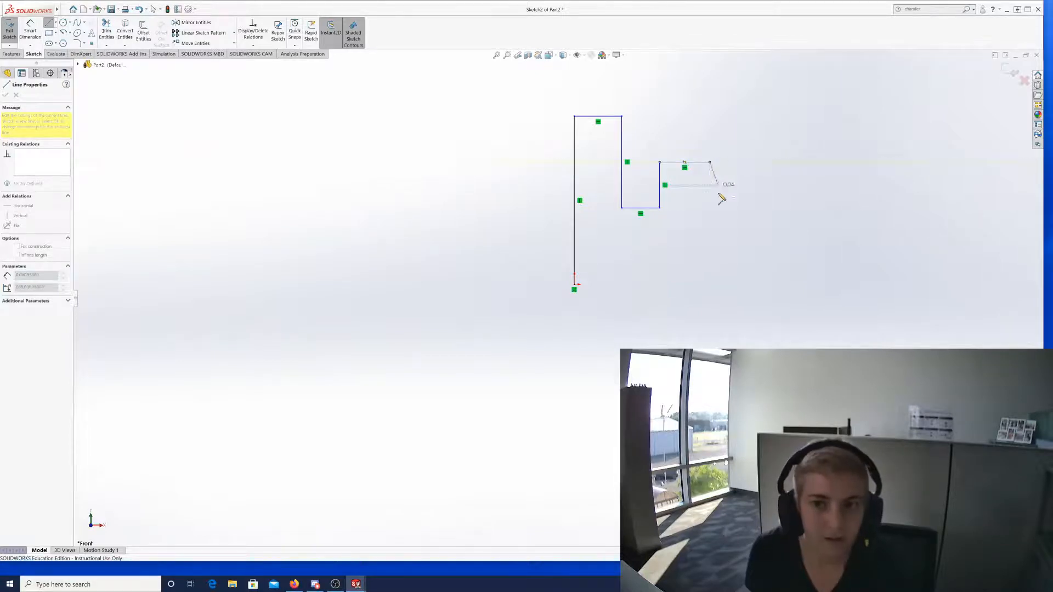
left_click(711, 231)
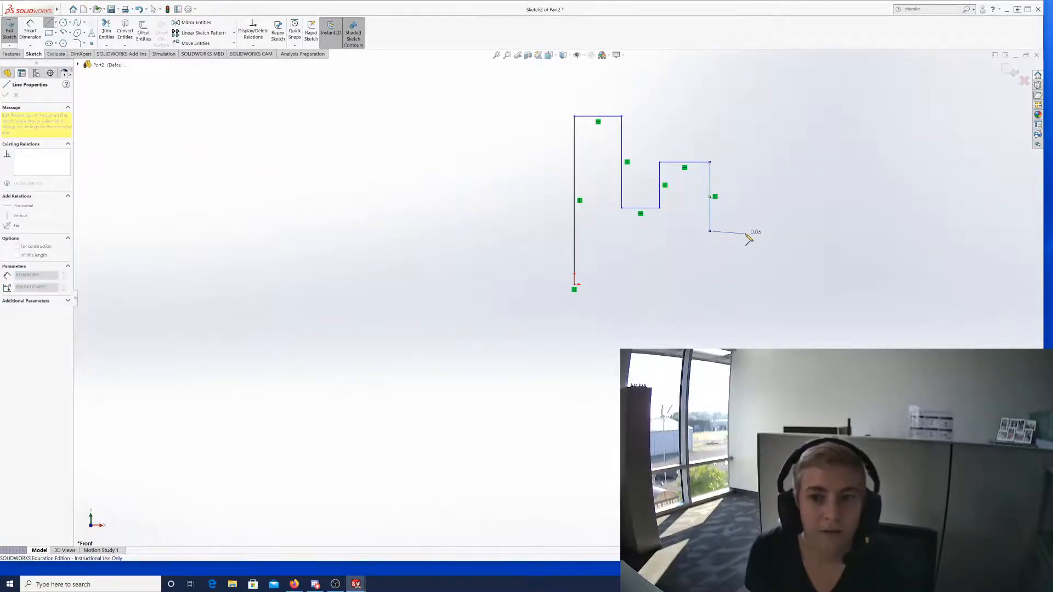
Draw the valley bottom, next step, lower valley, and the top of the last step.
left_click(755, 231)
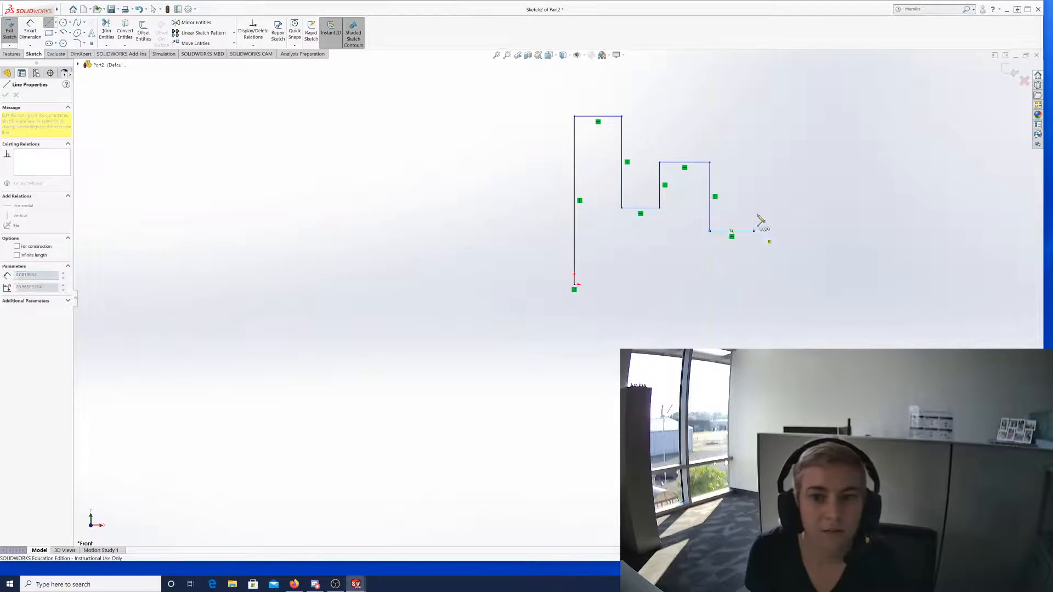
left_click(754, 183)
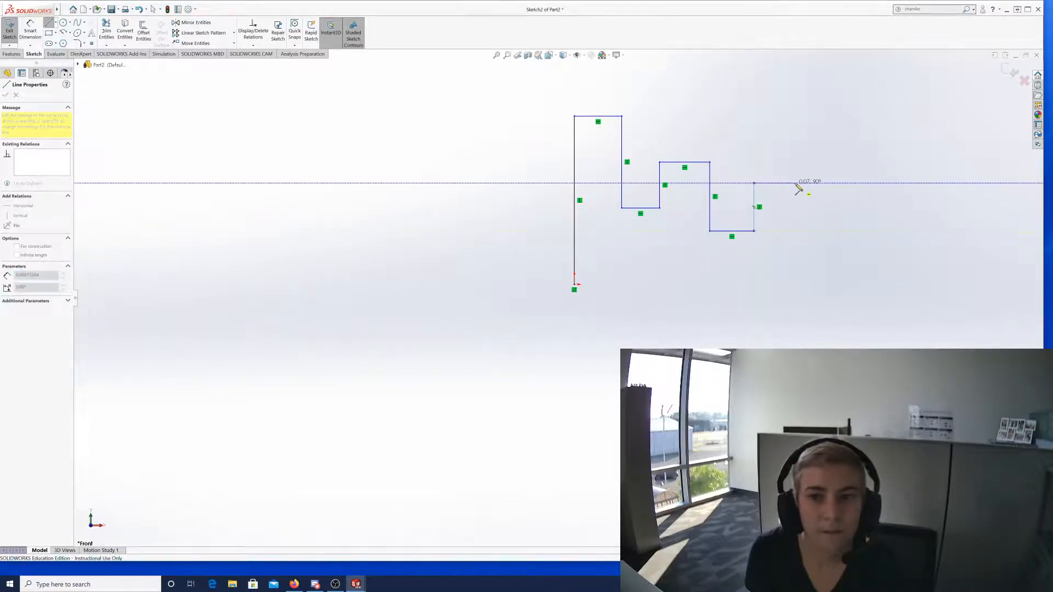
left_click(798, 183)
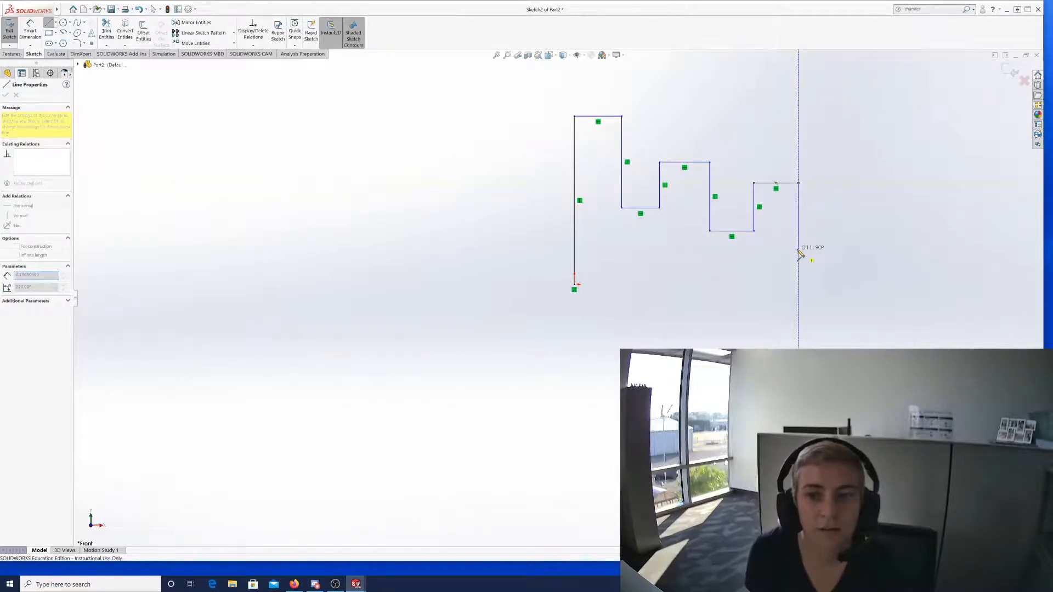
left_click(798, 249)
left_click(840, 249)
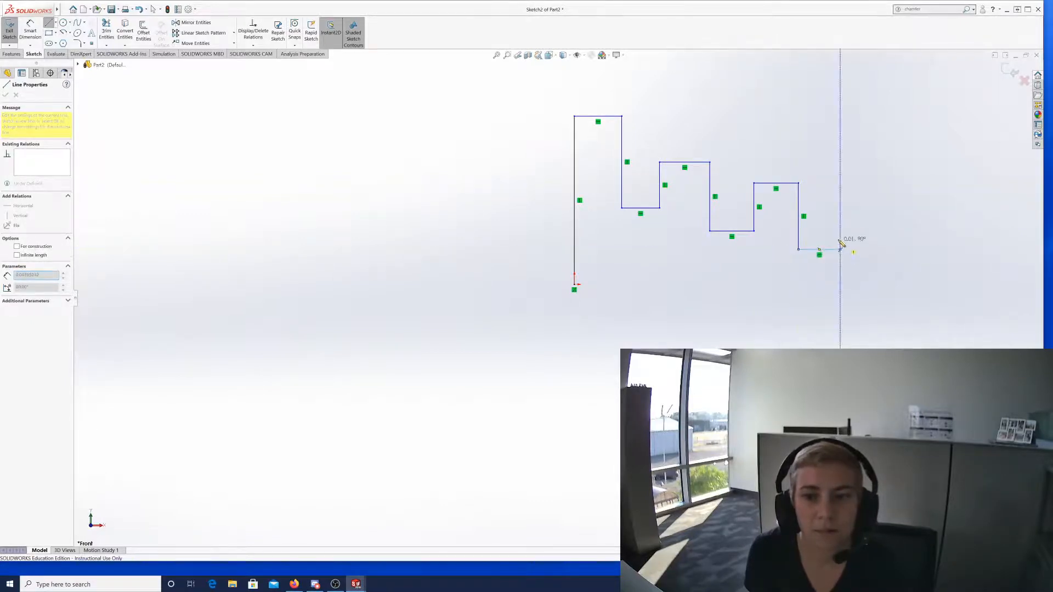
left_click(840, 210)
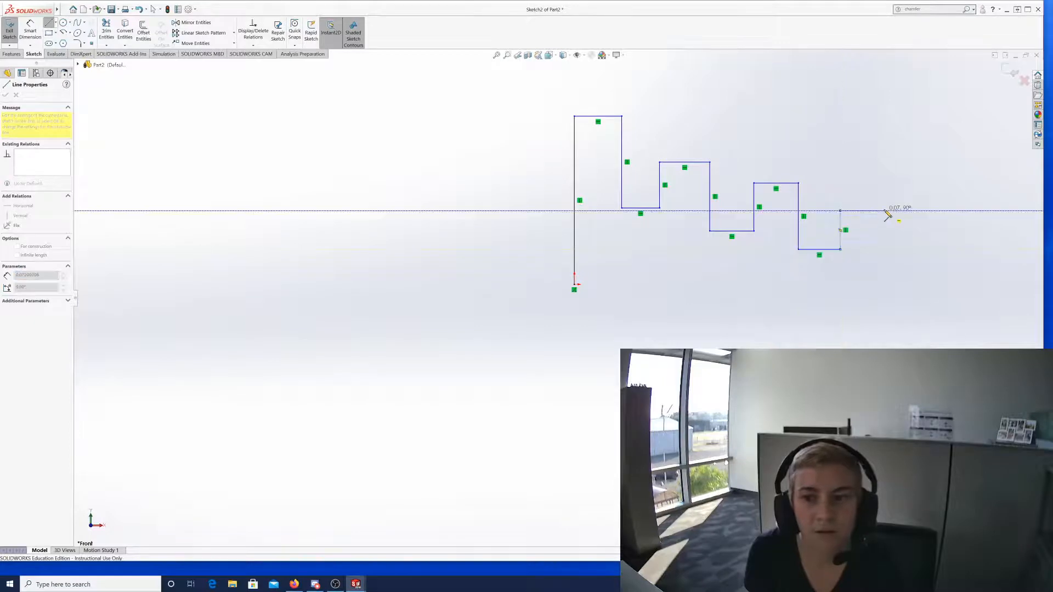
left_click(884, 211)
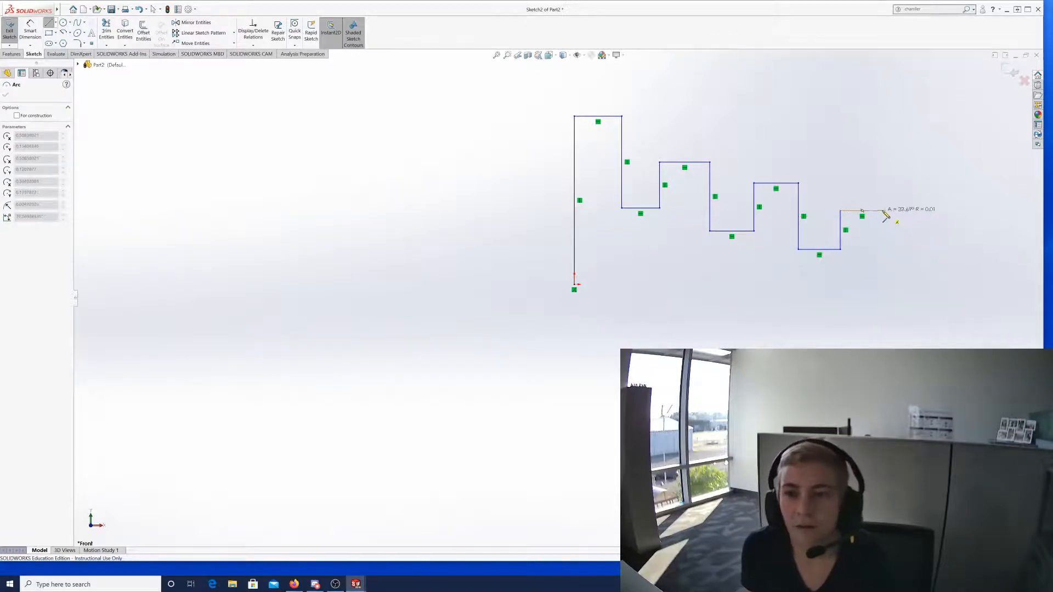
key("Escape")
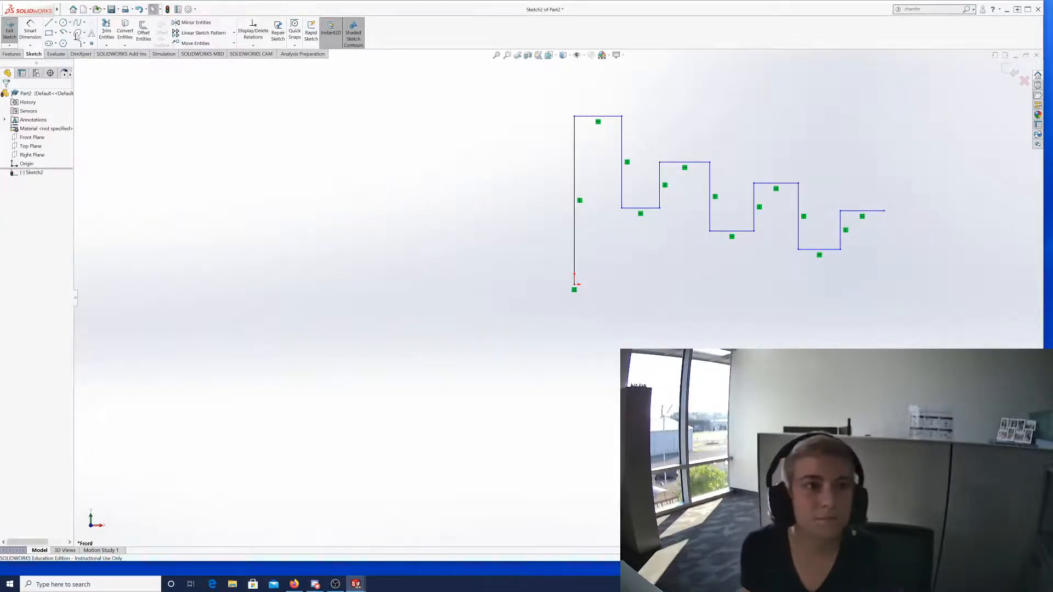
left_click(49, 22)
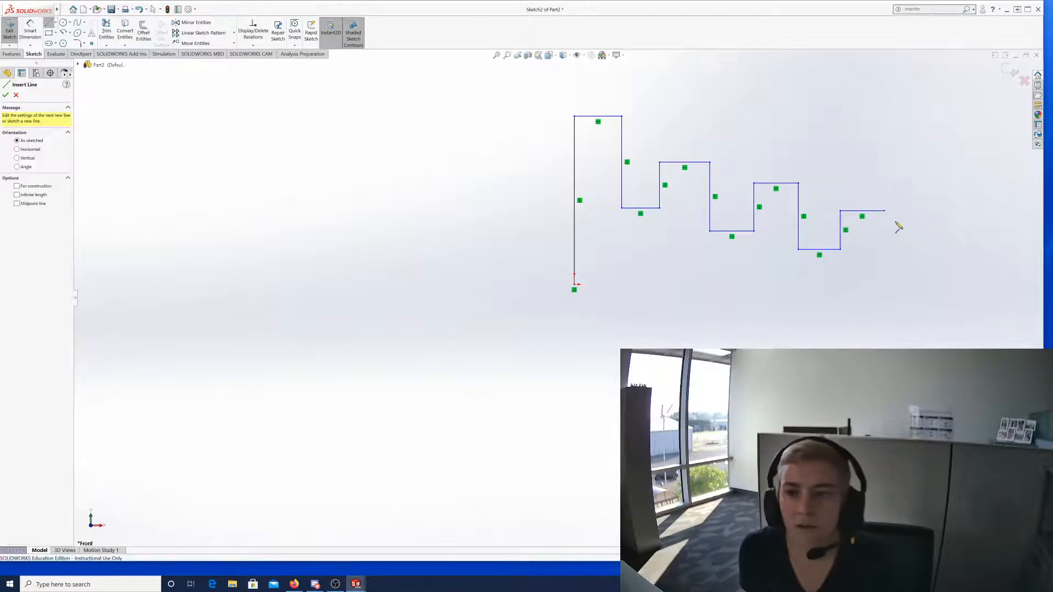
left_click(884, 211)
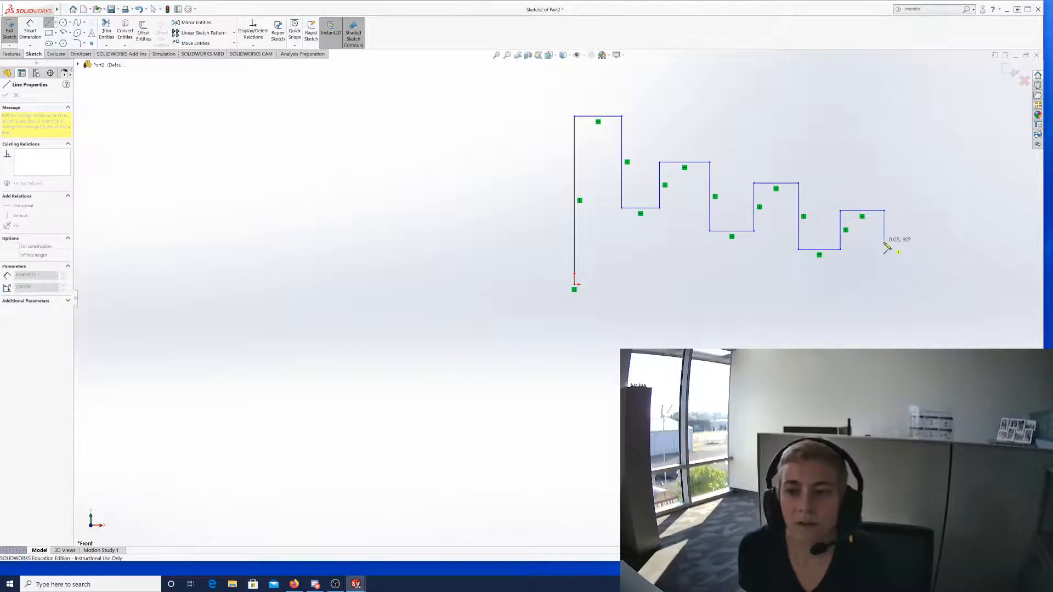
left_click(884, 267)
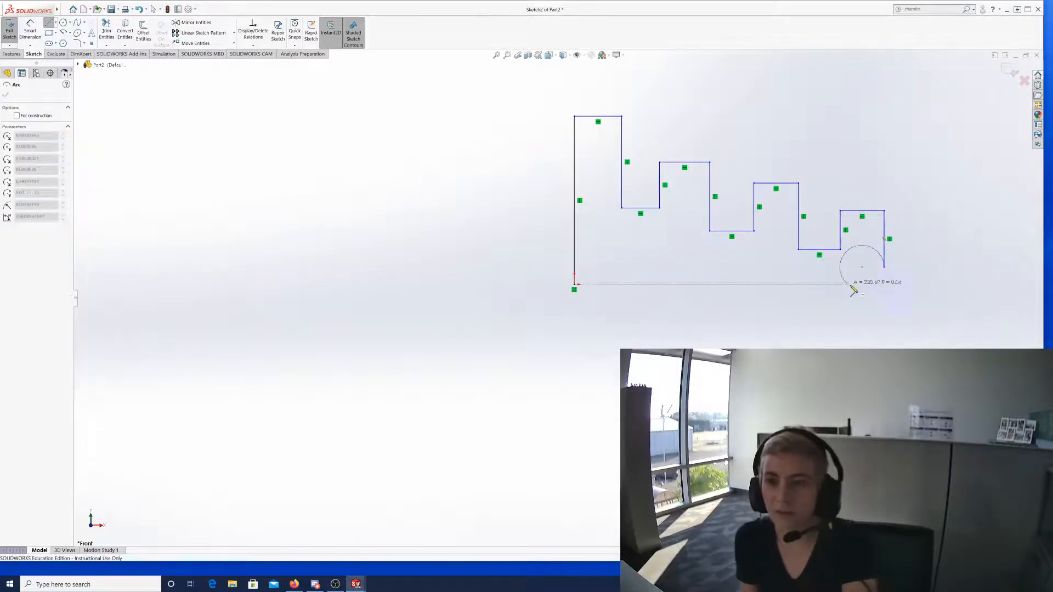
key("Escape")
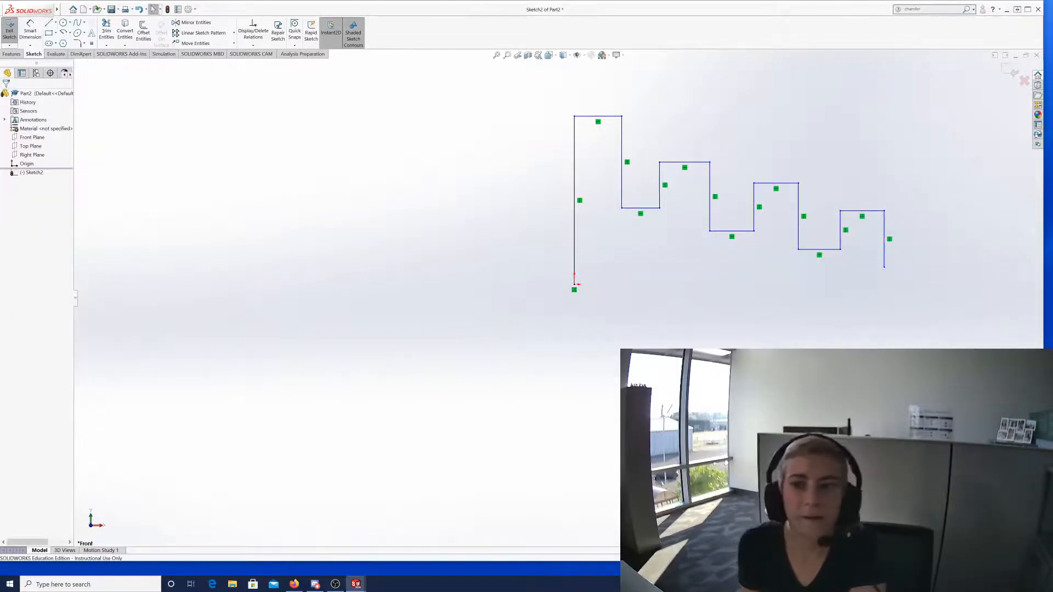
left_click(883, 253)
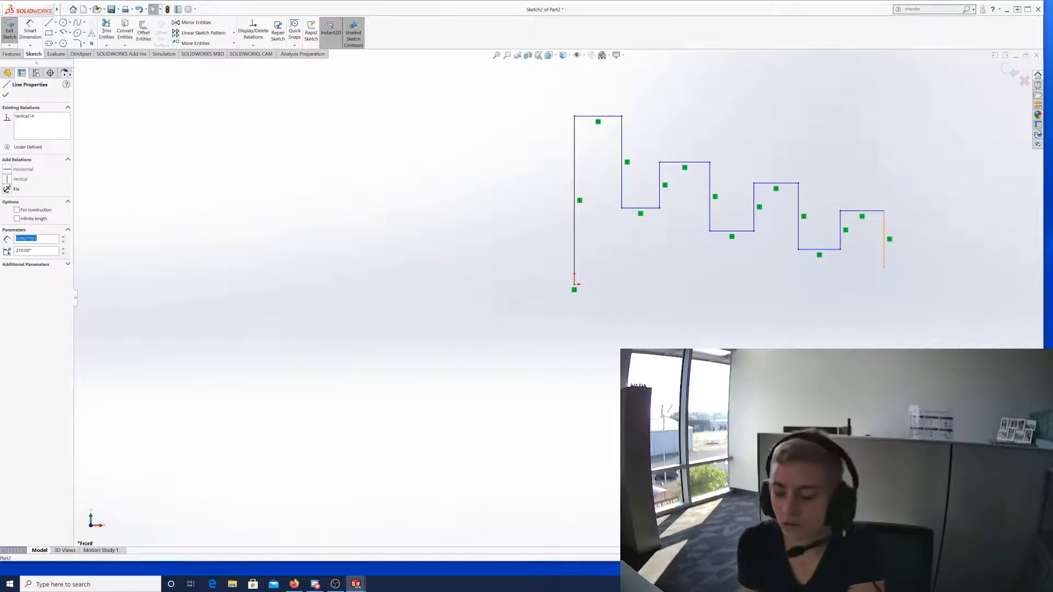
key("Delete")
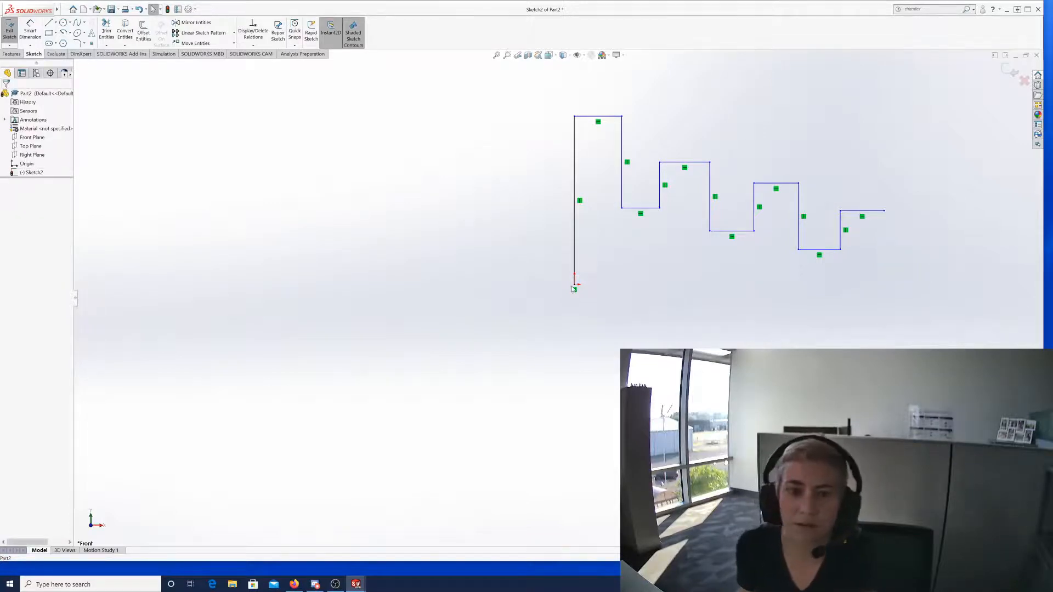
Draw the right edge down to origin level and a bottom line back to the origin, then select the stray stub.
left_click(50, 24)
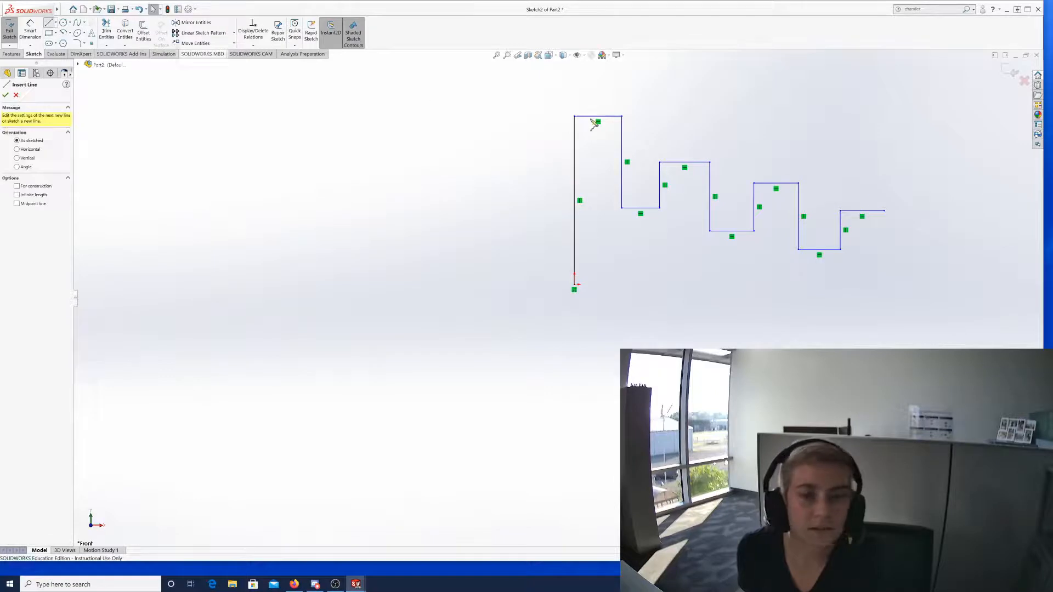
left_click(884, 211)
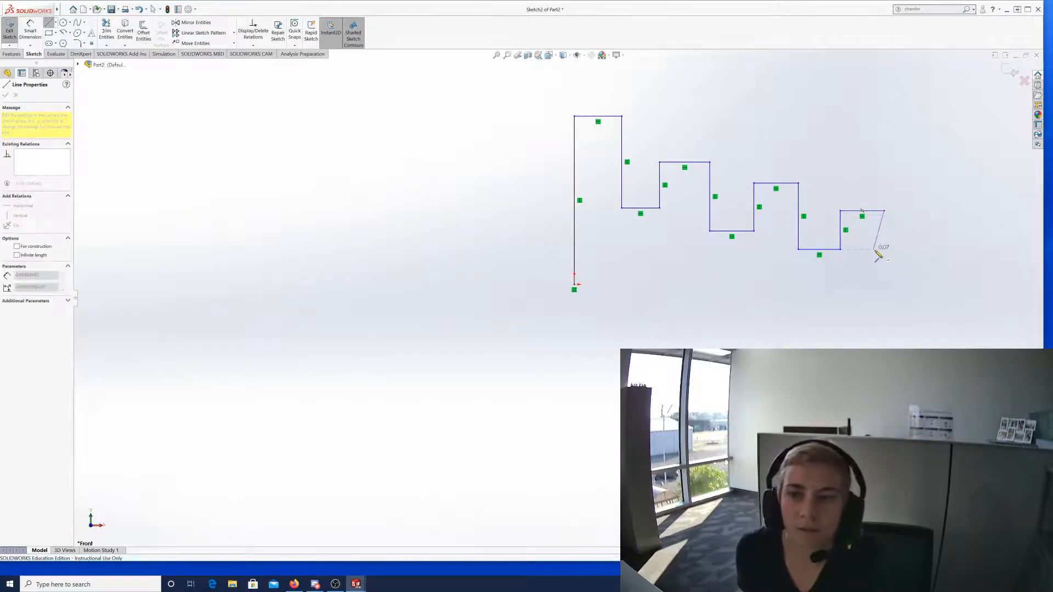
left_click(883, 284)
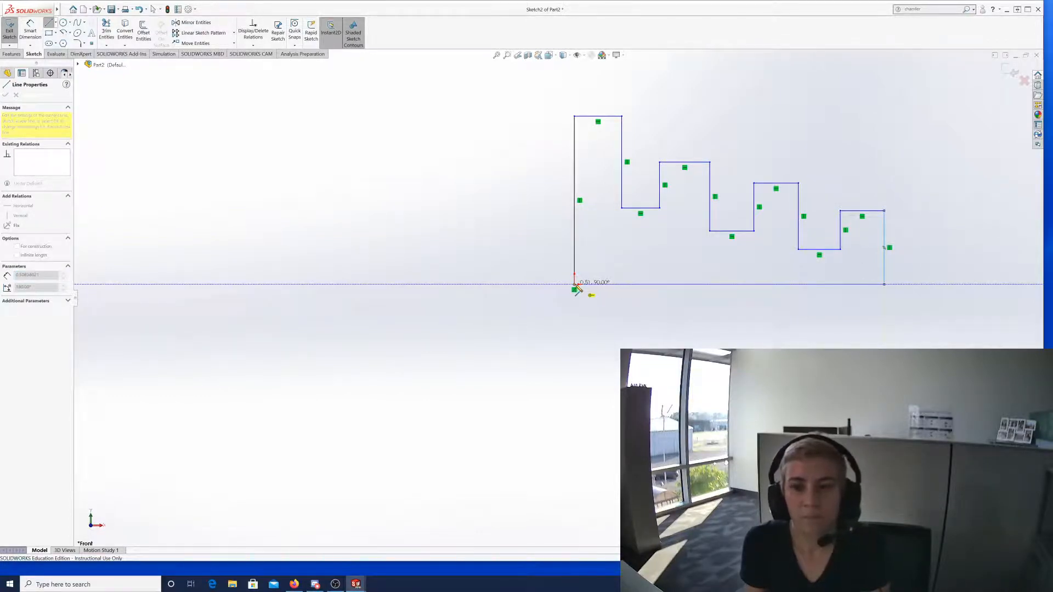
left_click(574, 284)
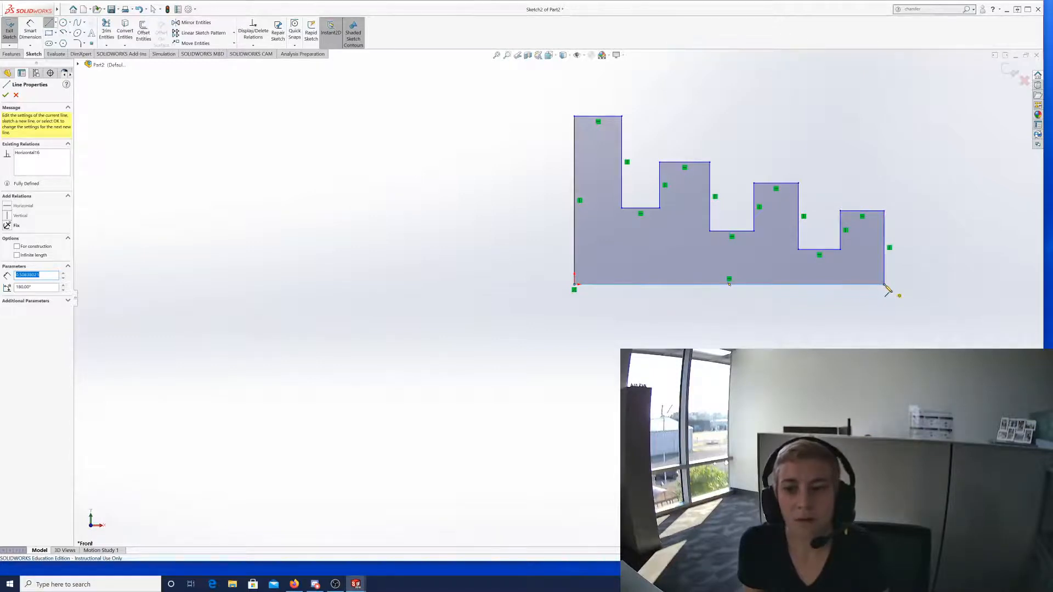
left_click(884, 285)
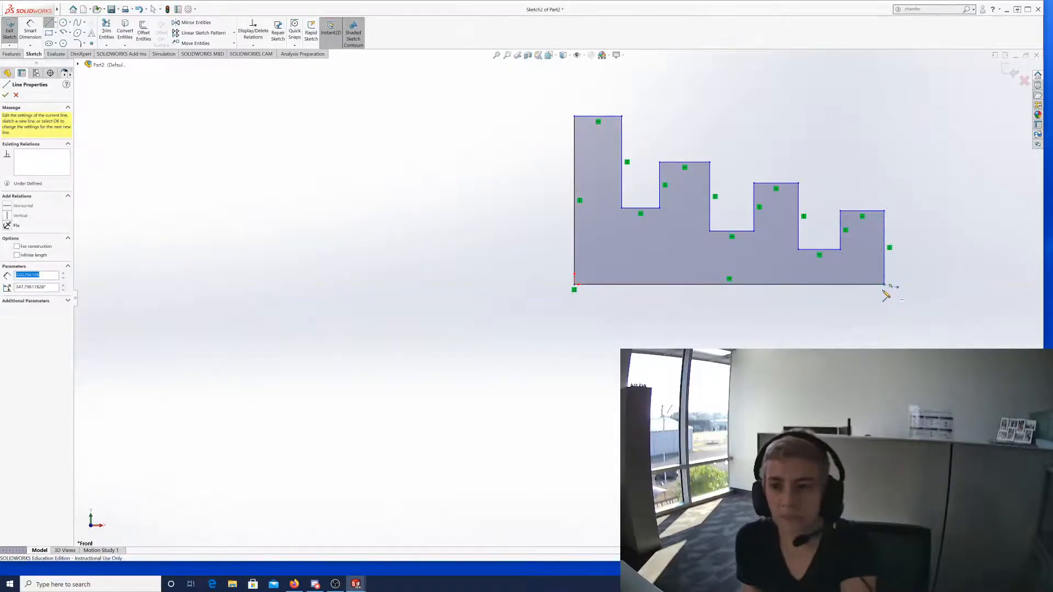
key("Escape")
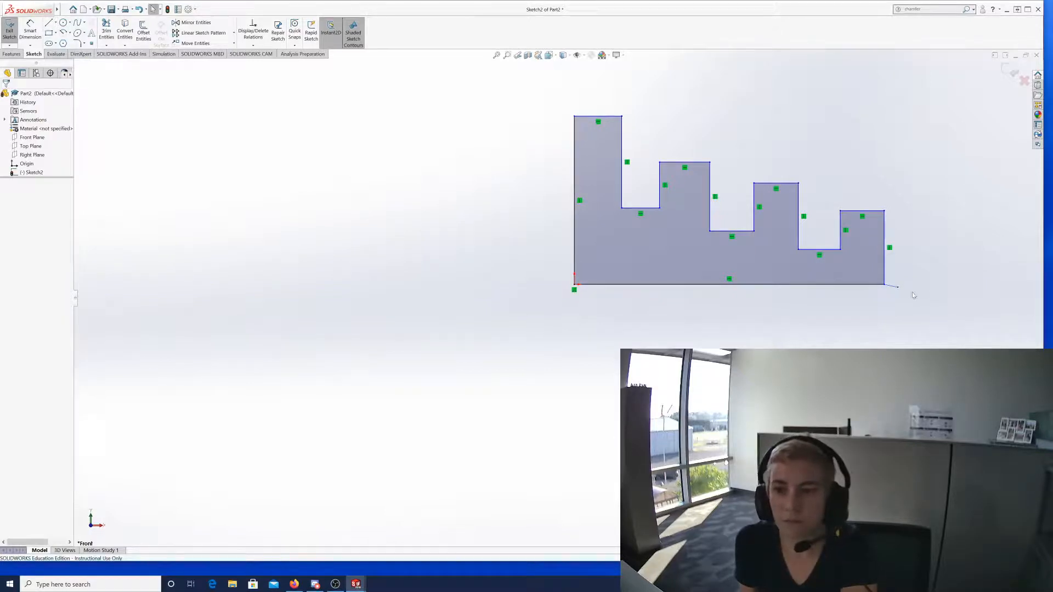
left_click(892, 286)
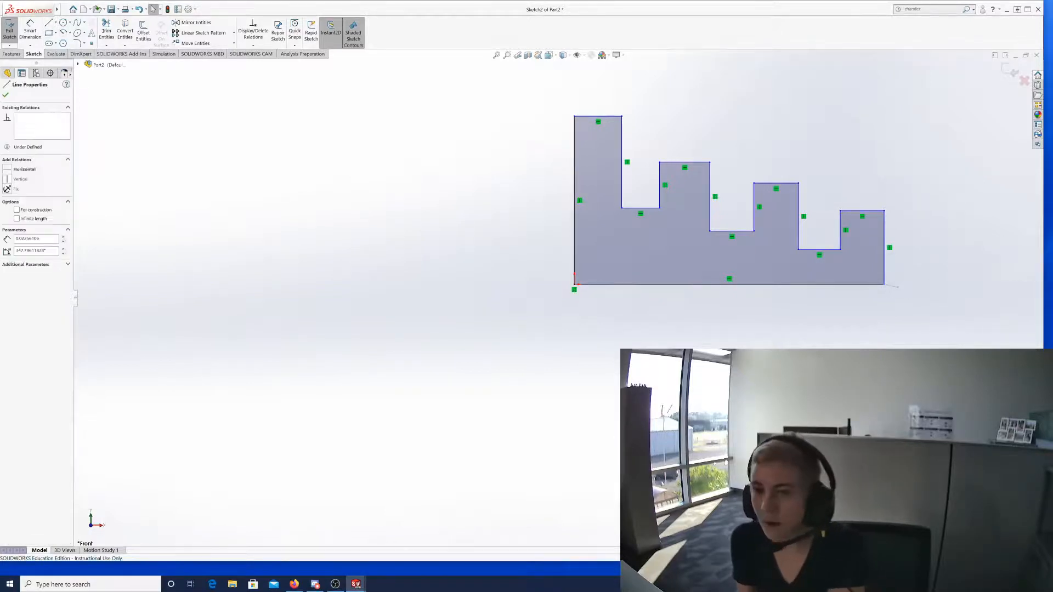
key("Delete")
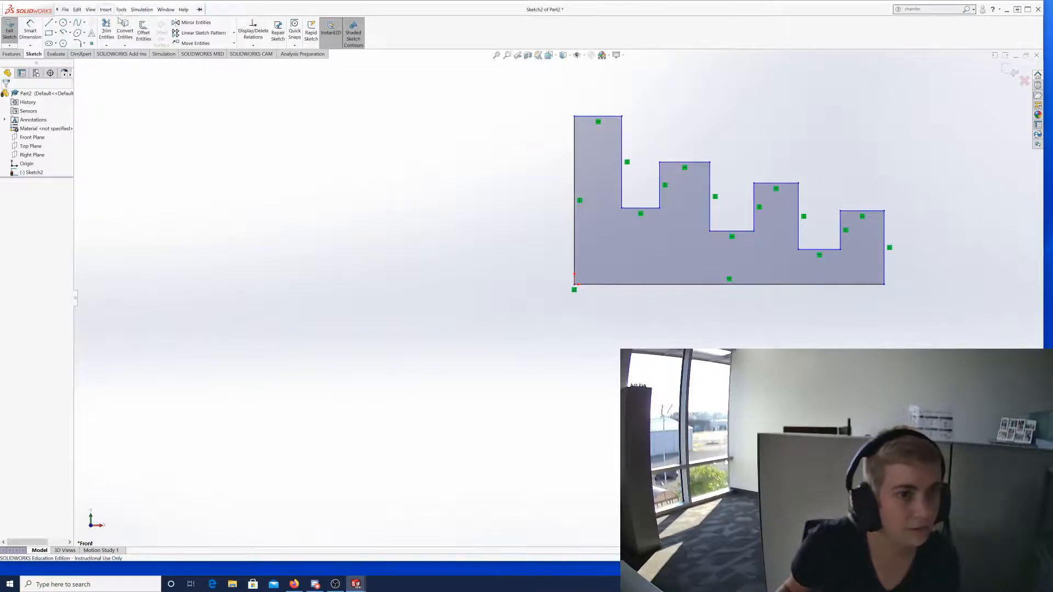
Add an Equal relation to the four top step lines and close Add Relations.
left_click(246, 46)
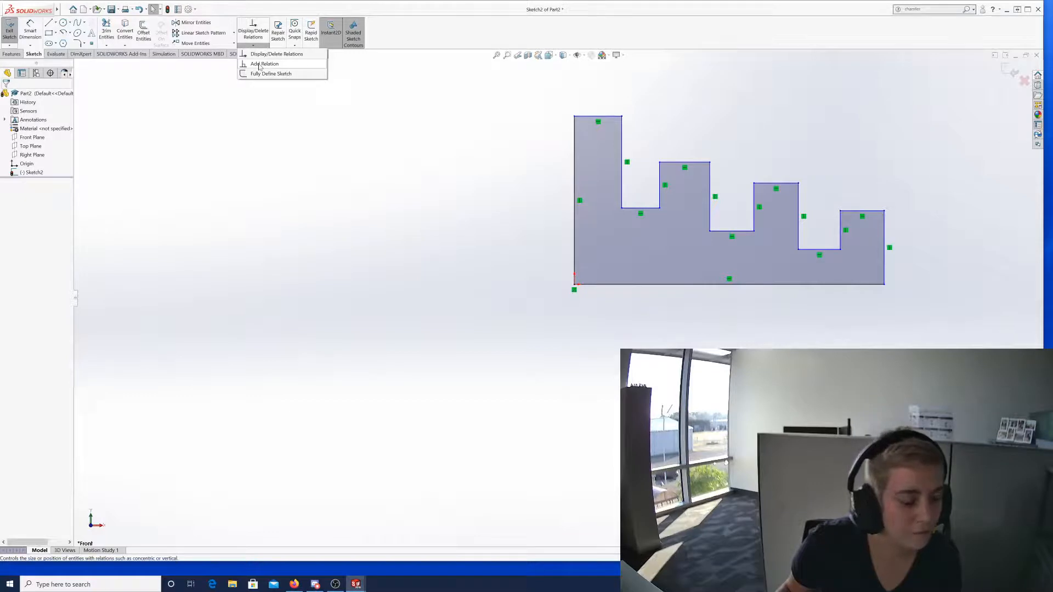
left_click(261, 65)
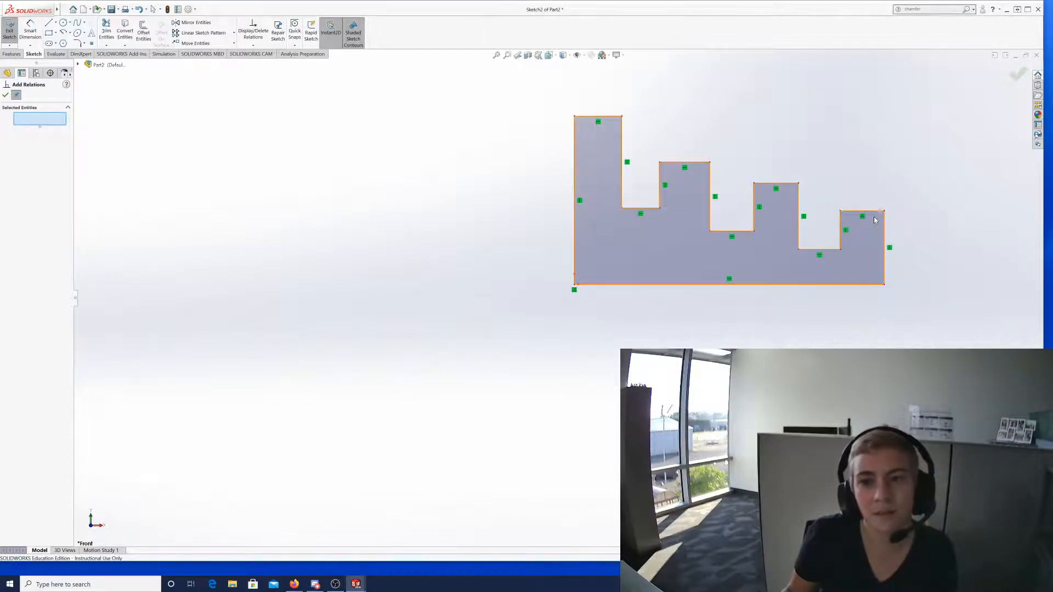
left_click(605, 116)
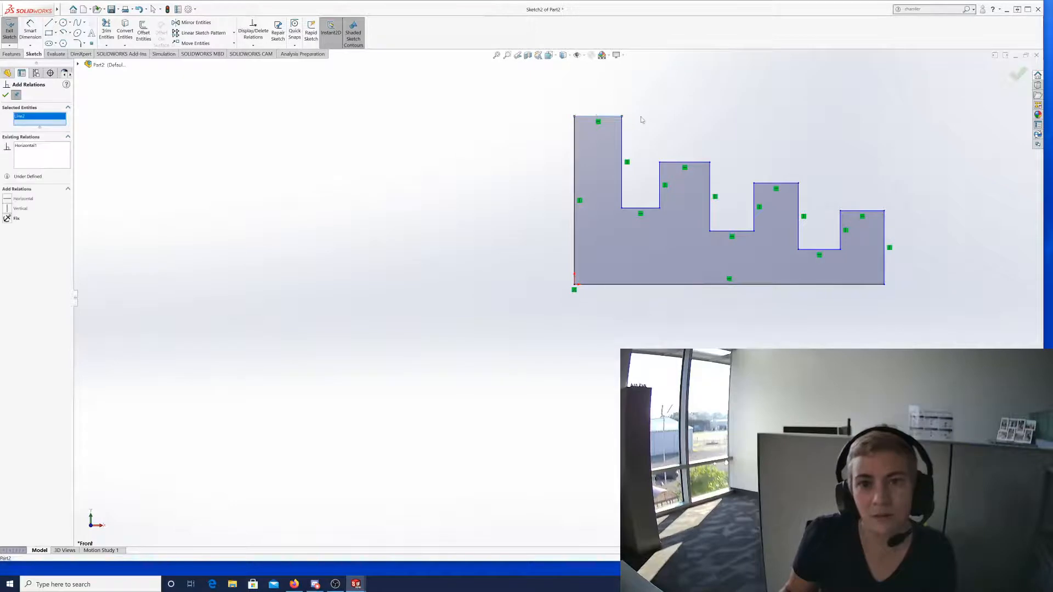
left_click(690, 164)
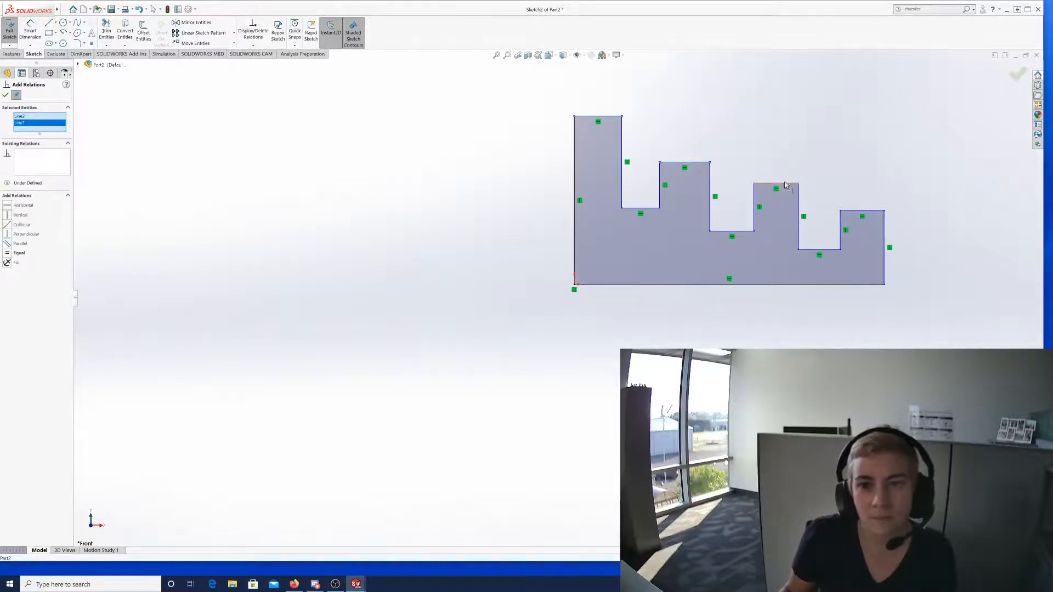
left_click(786, 184)
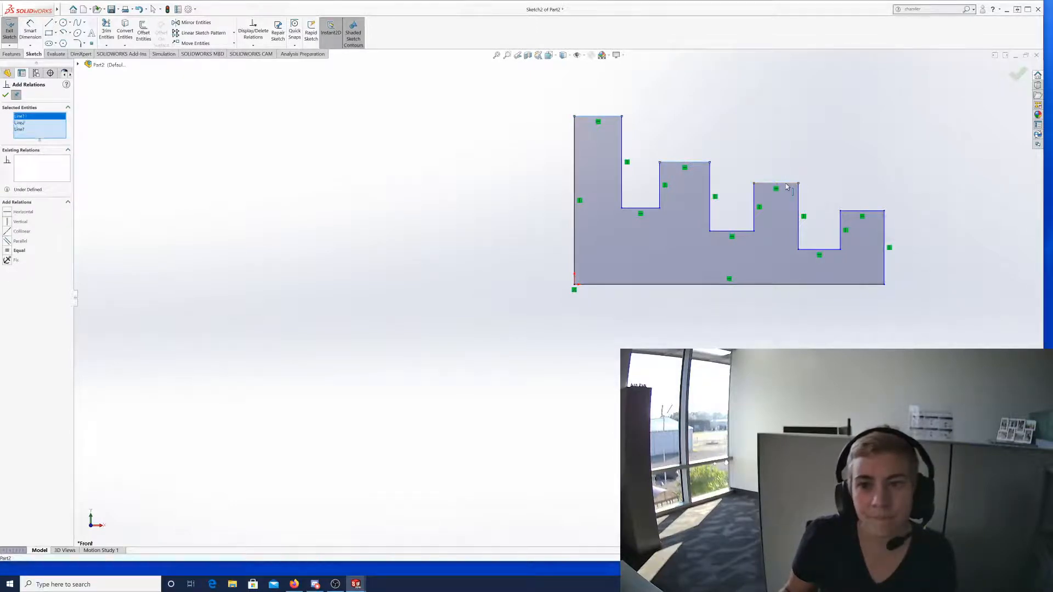
left_click(877, 212)
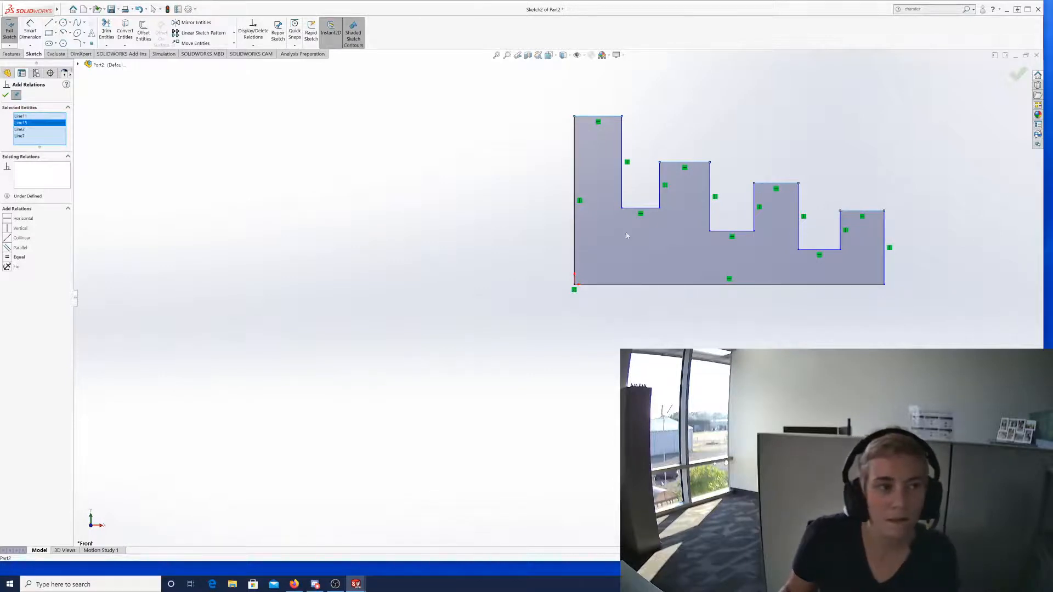
left_click(7, 257)
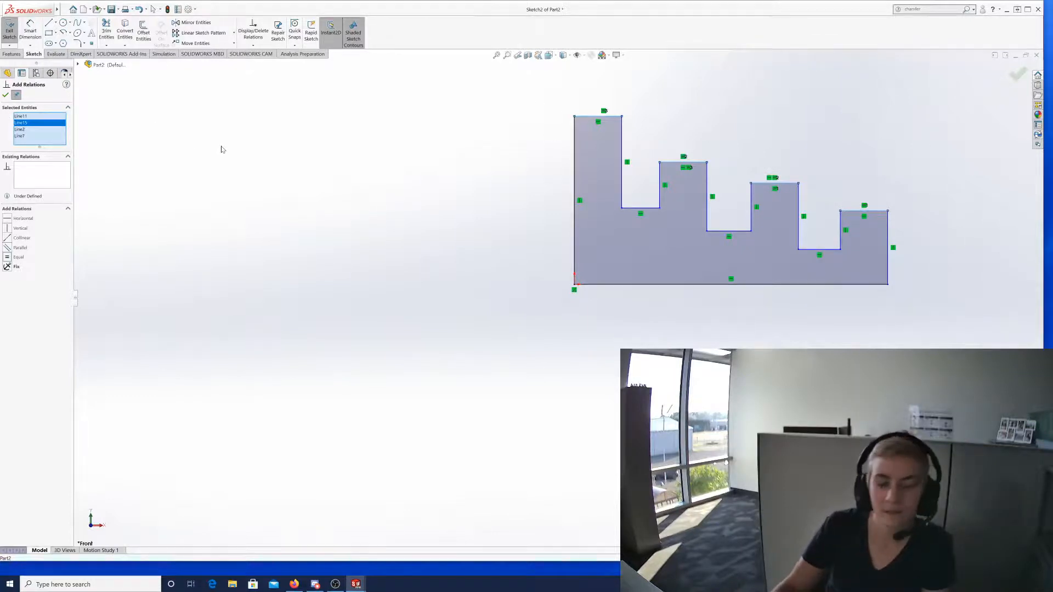
key("Escape")
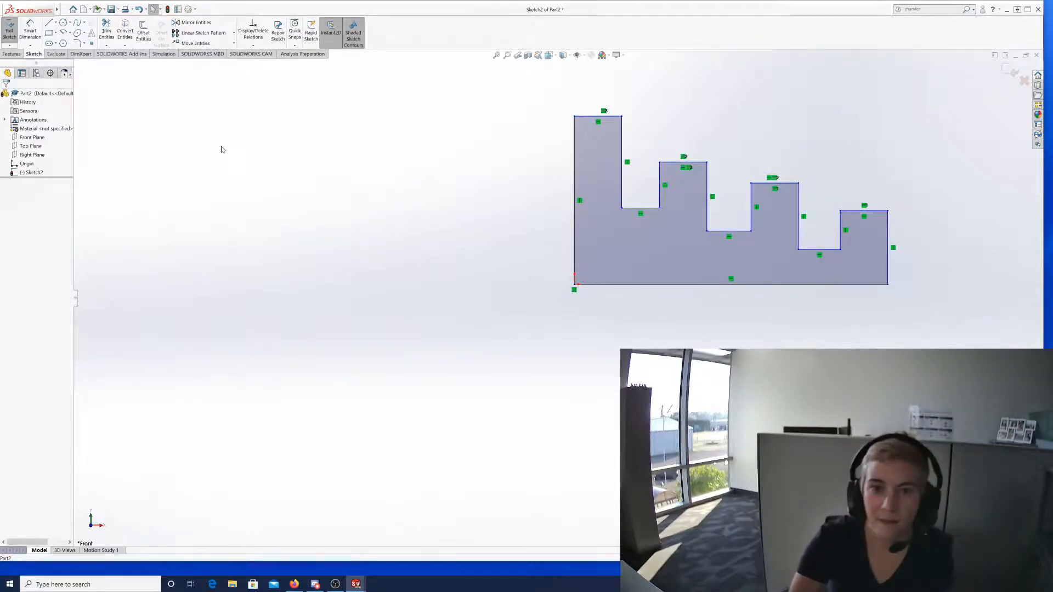
left_click(253, 47)
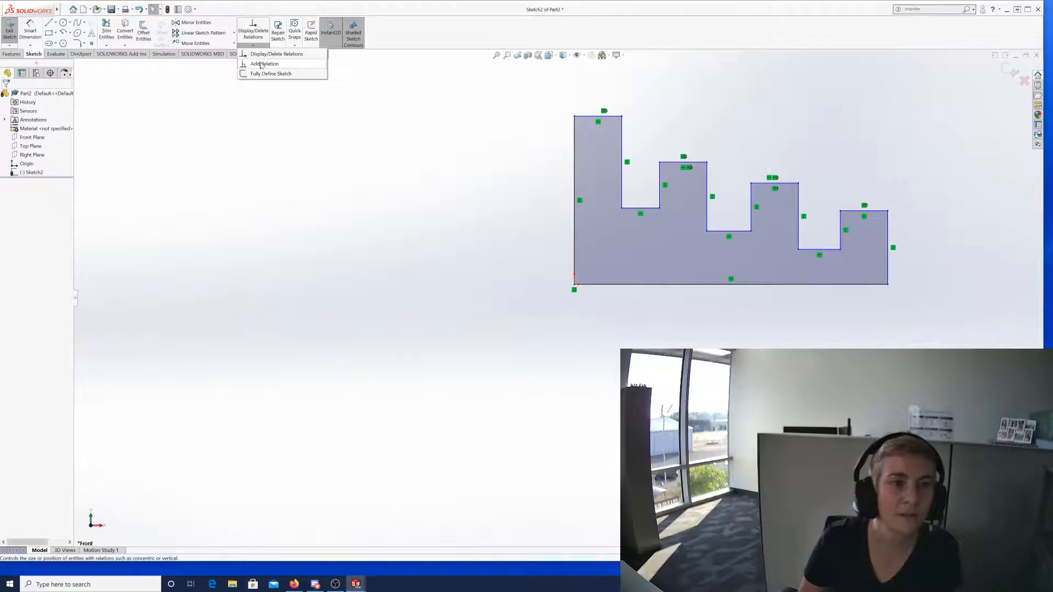
left_click(261, 64)
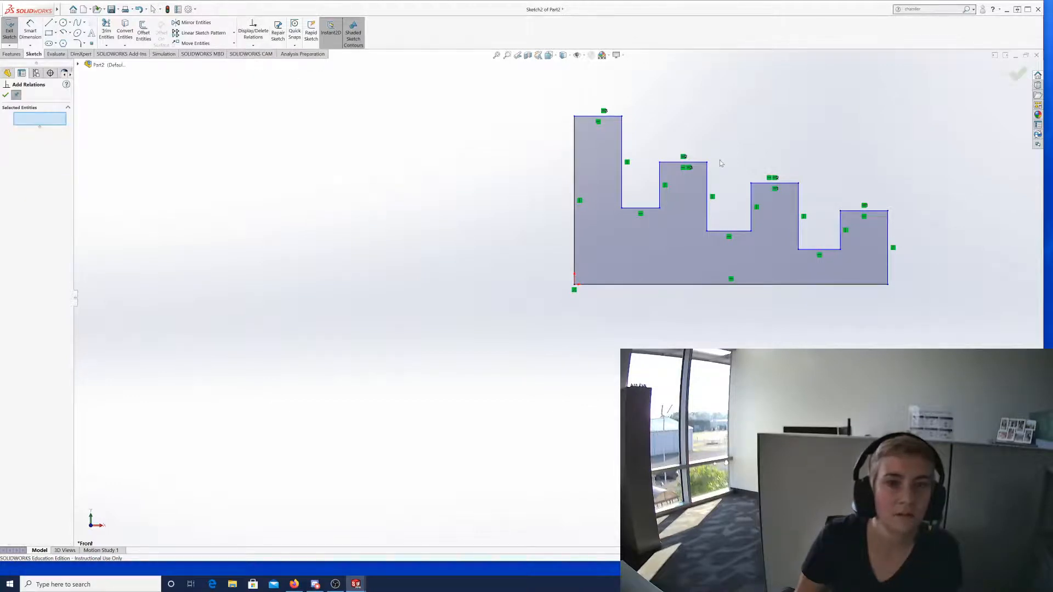
left_click(590, 119)
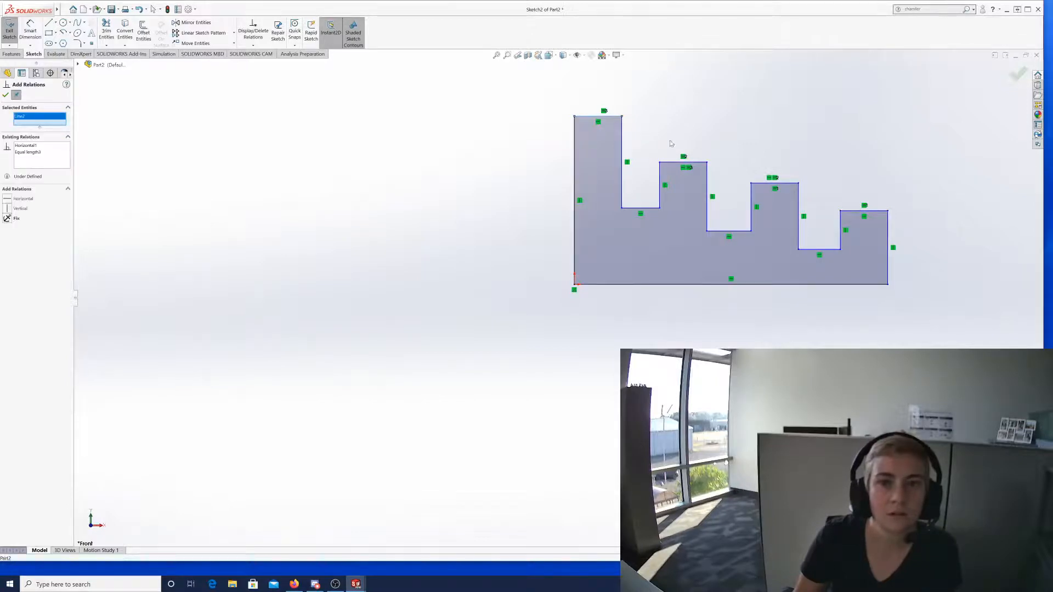
left_click(674, 163)
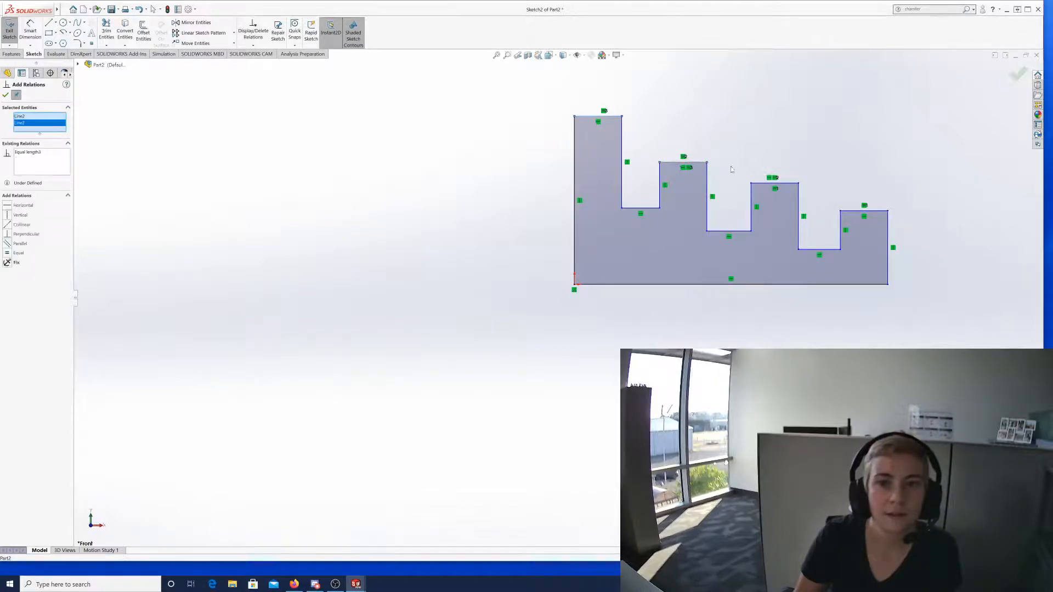
left_click(770, 184)
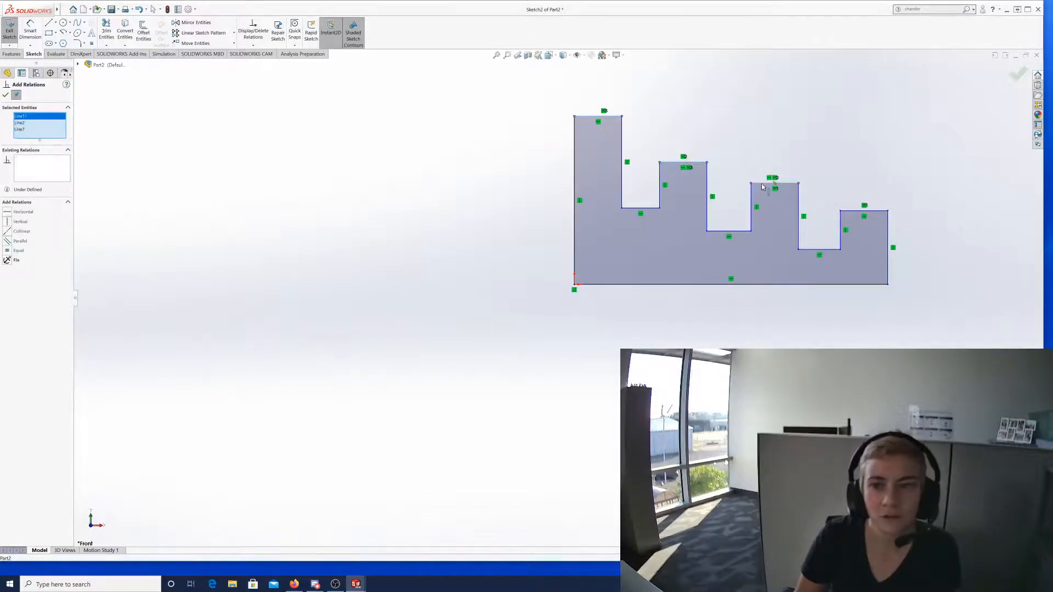
left_click(848, 213)
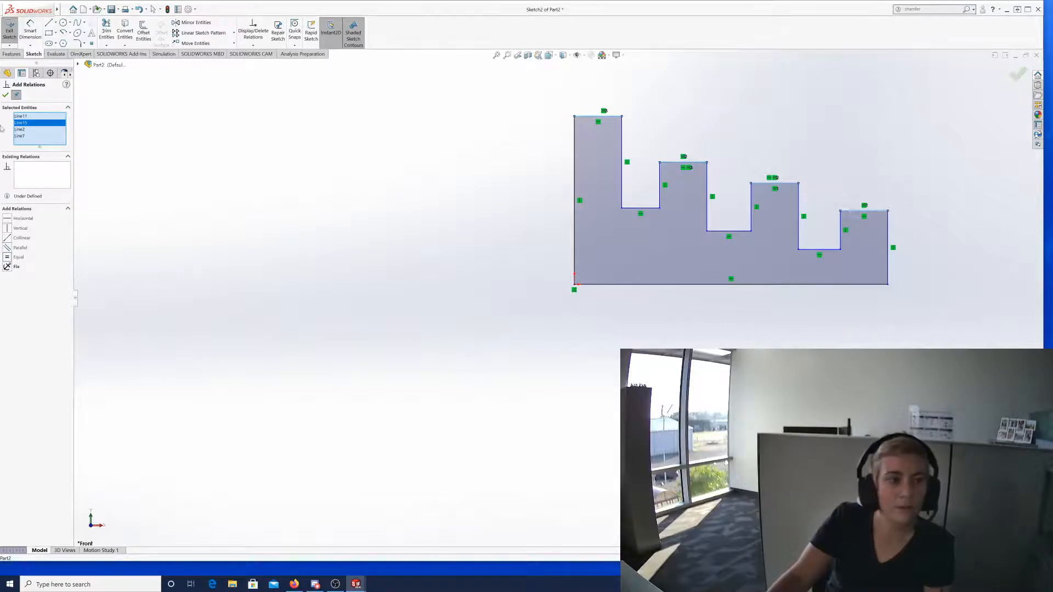
left_click(5, 97)
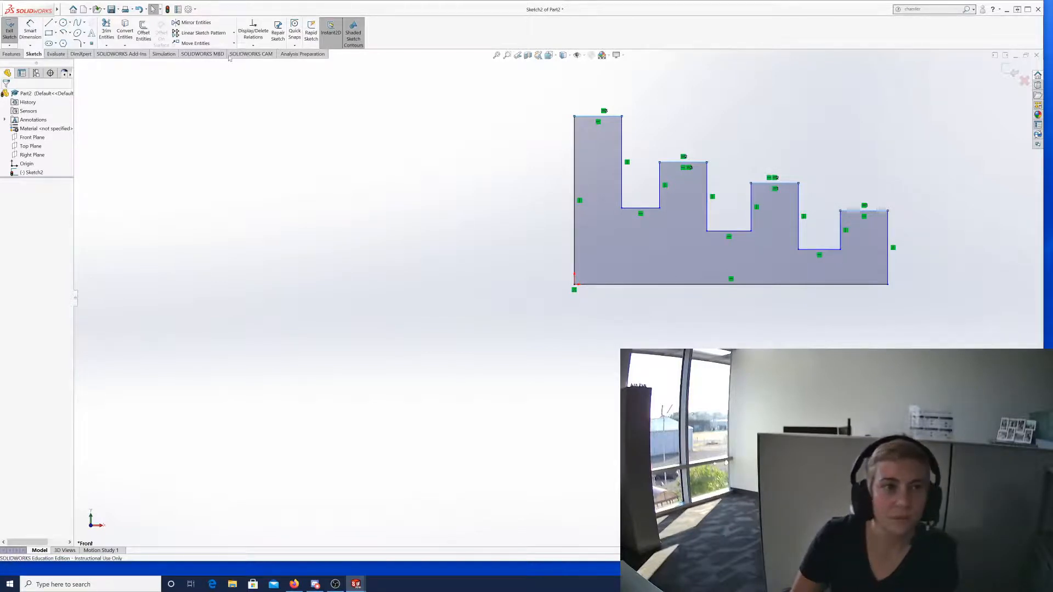
Open Add Relations from the Display/Delete Relations dropdown.
left_click(251, 46)
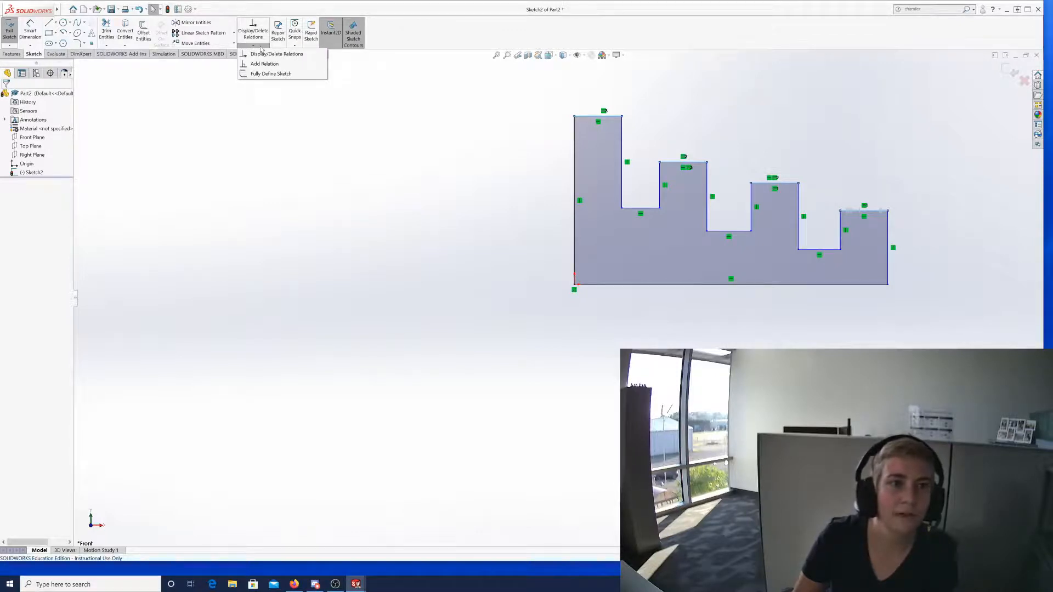
left_click(262, 65)
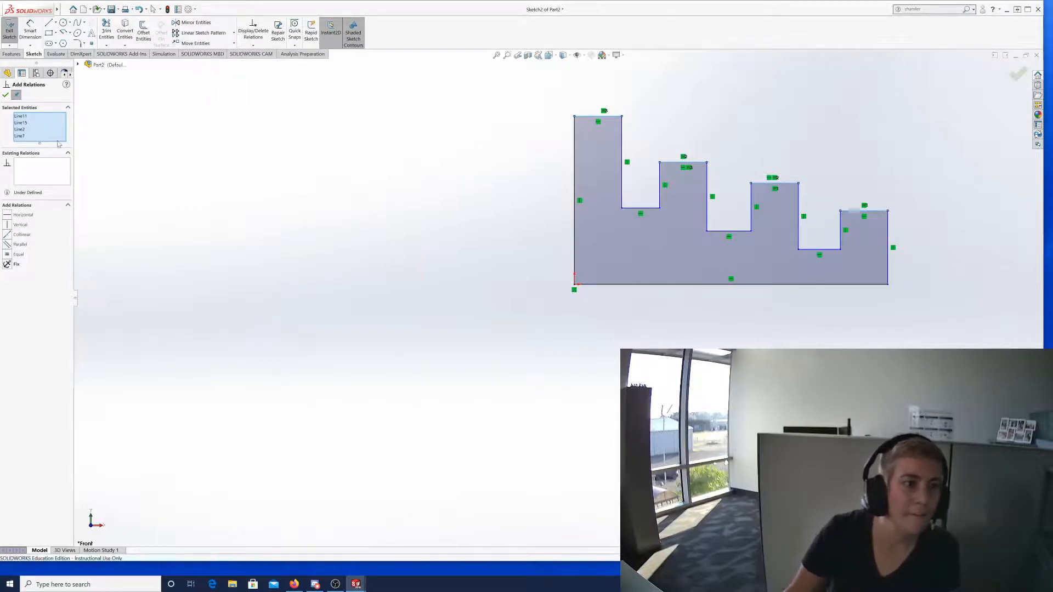
Remove Line7, Line2, Line15 and Line11 from the Selected Entities list.
left_click(24, 137)
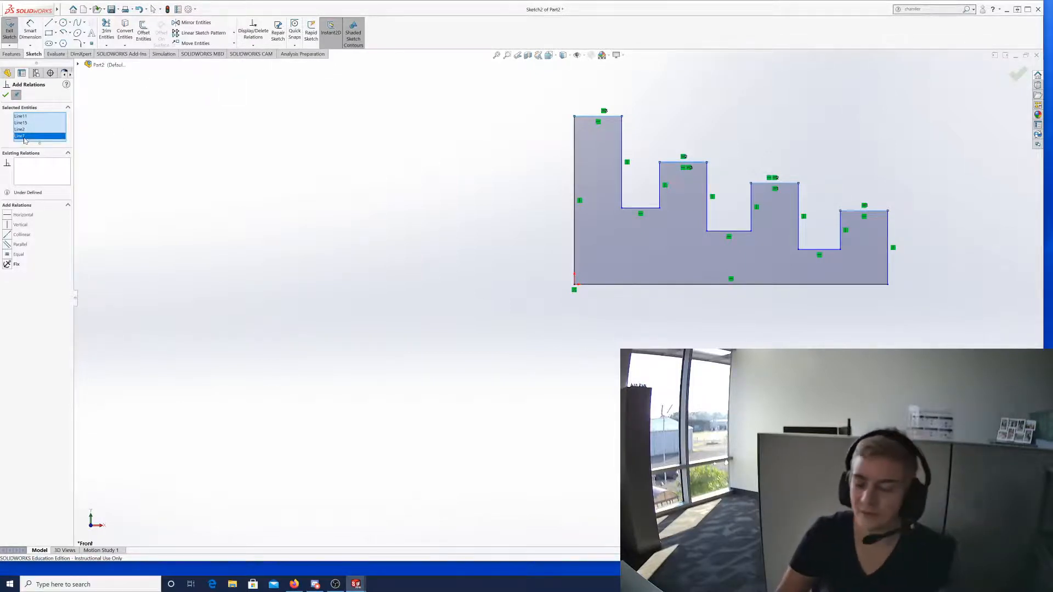
key("Delete")
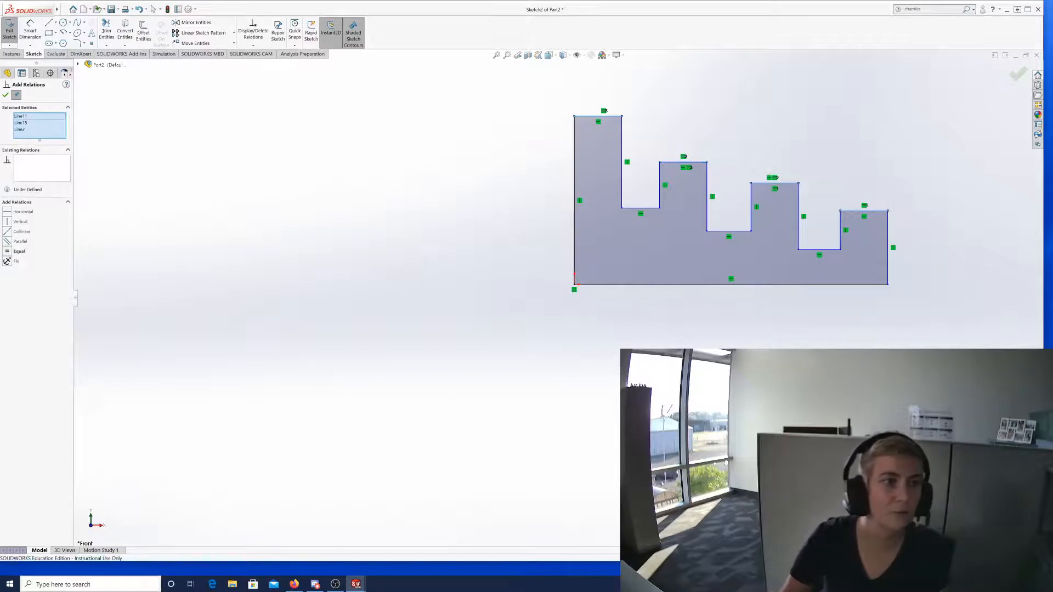
left_click(27, 130)
key("Delete")
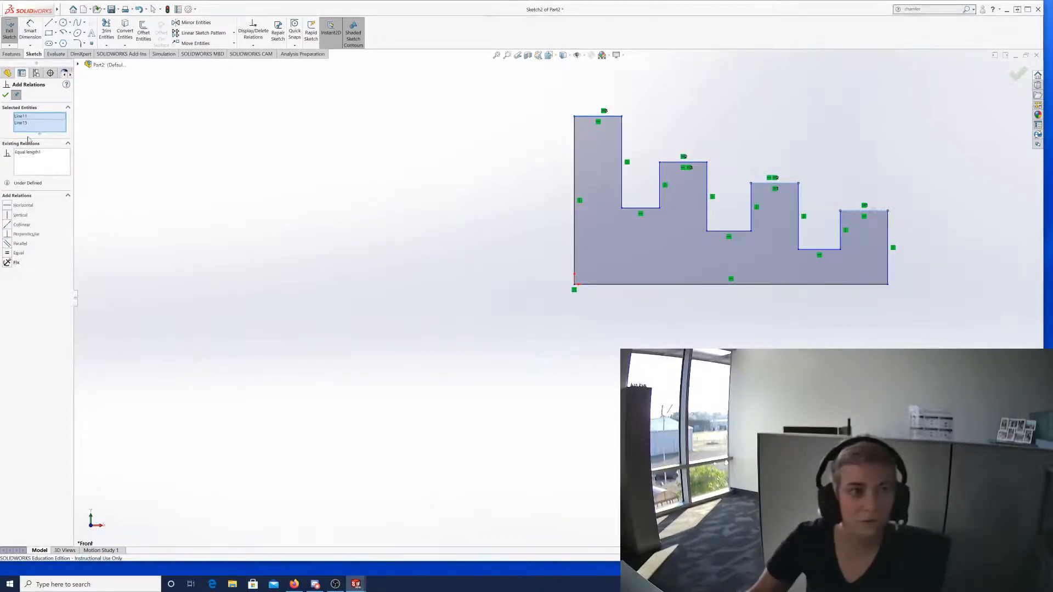
left_click(17, 124)
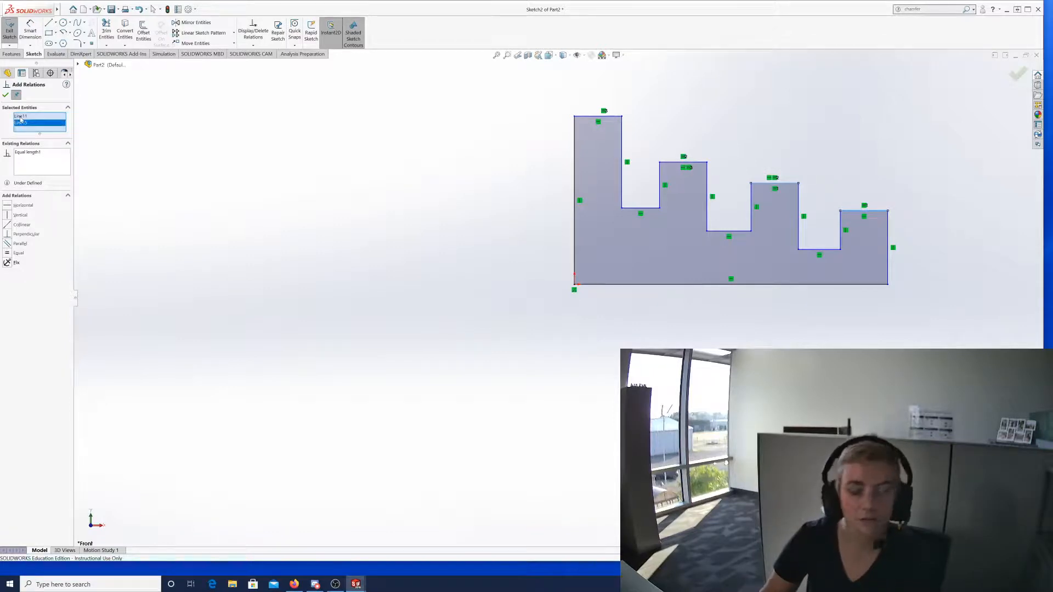
key("Delete")
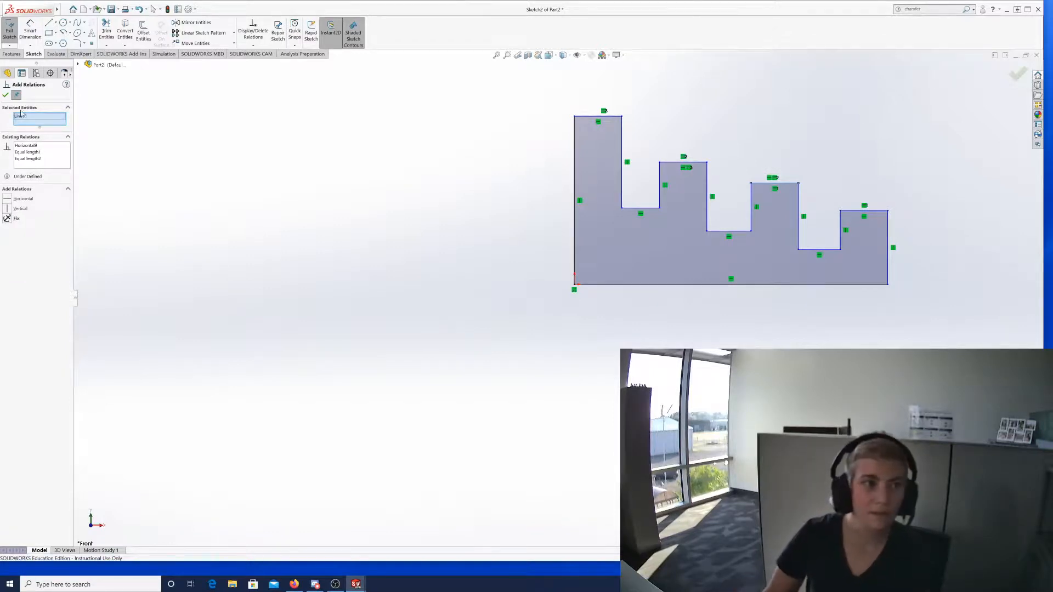
left_click(26, 116)
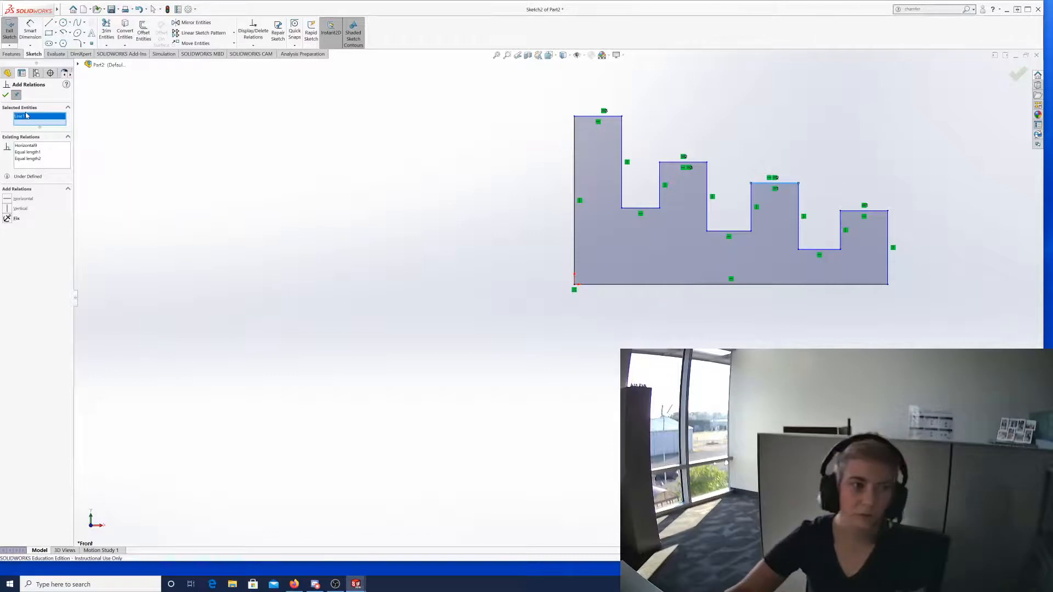
key("Delete")
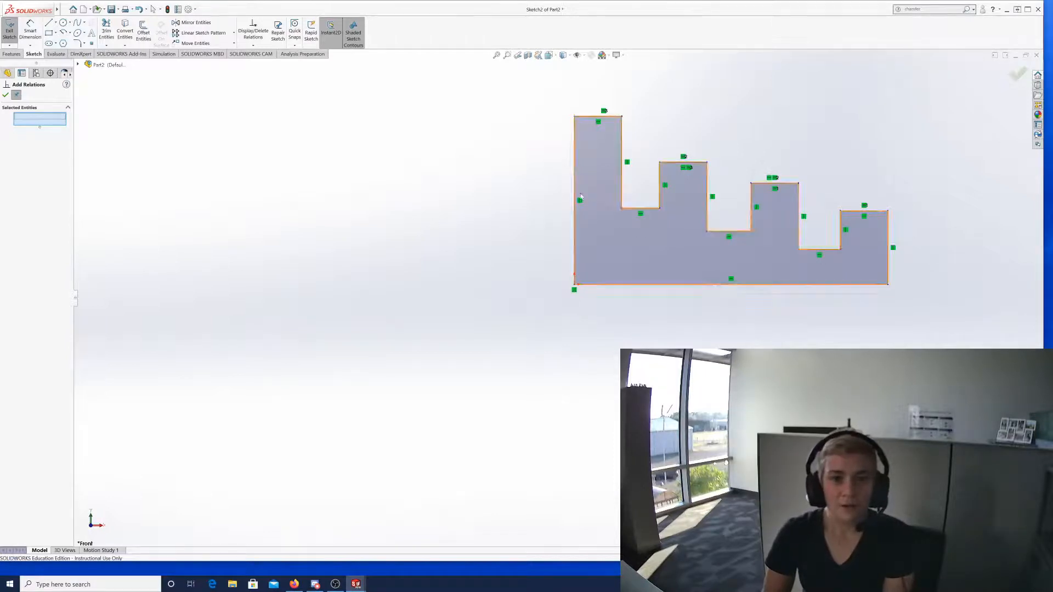
Add a Collinear relation to the bottom edges of the three notches.
left_click(633, 208)
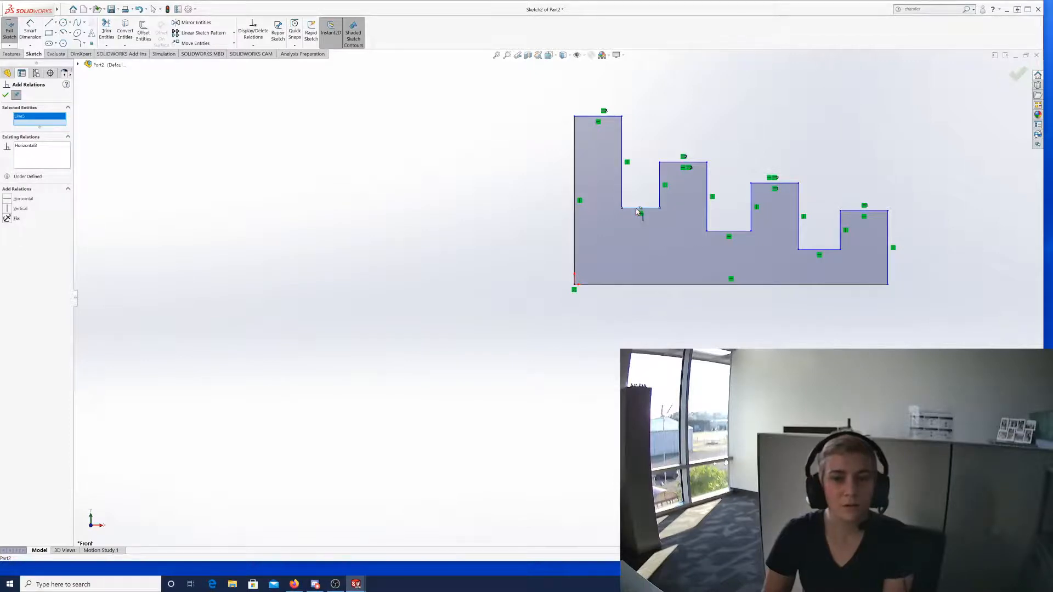
left_click(716, 231)
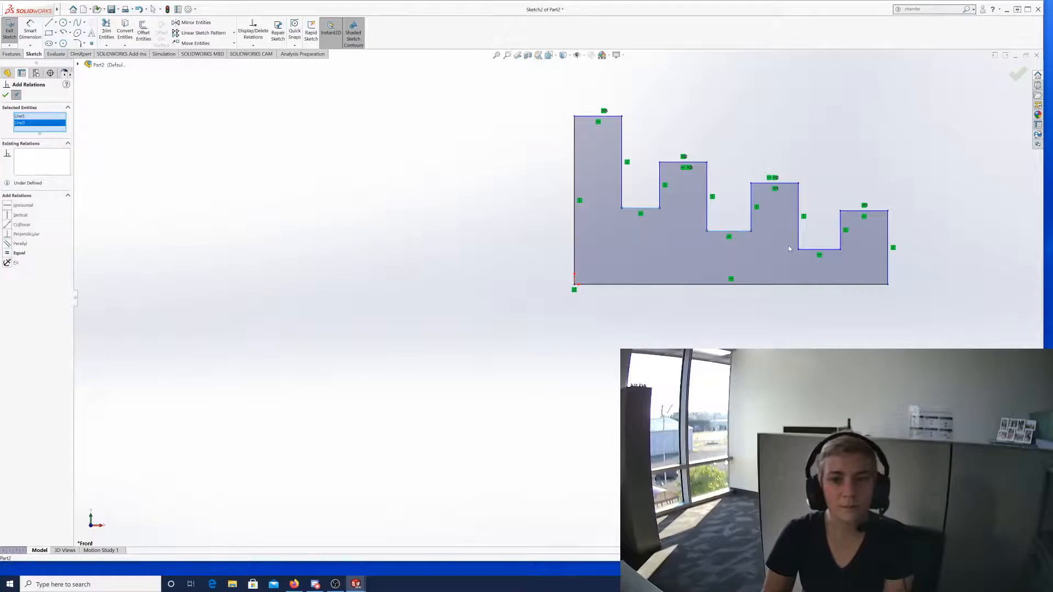
left_click(811, 250)
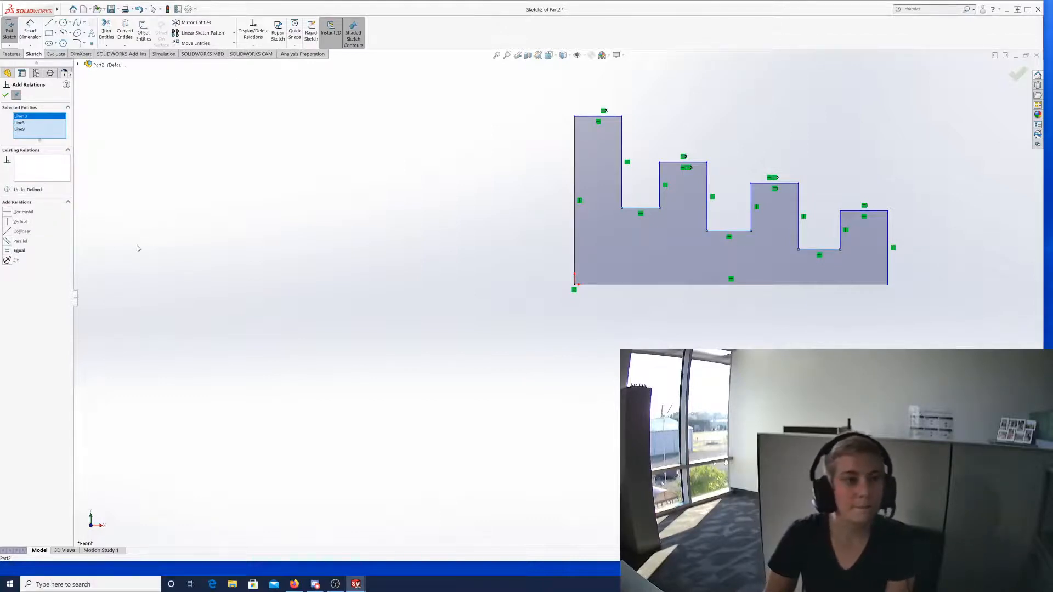
left_click(8, 233)
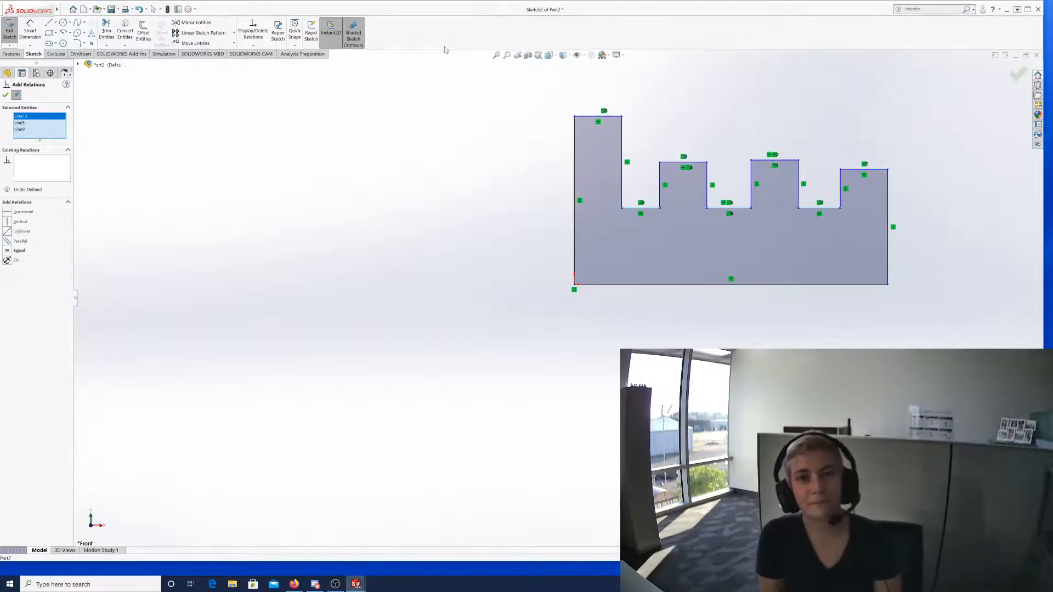
left_click(5, 95)
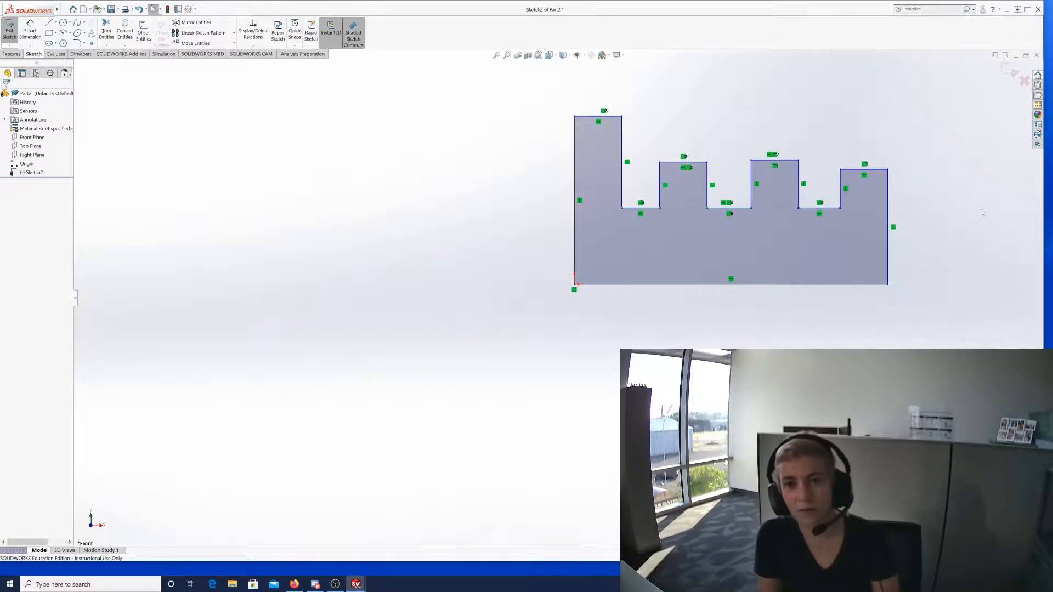
left_click(254, 46)
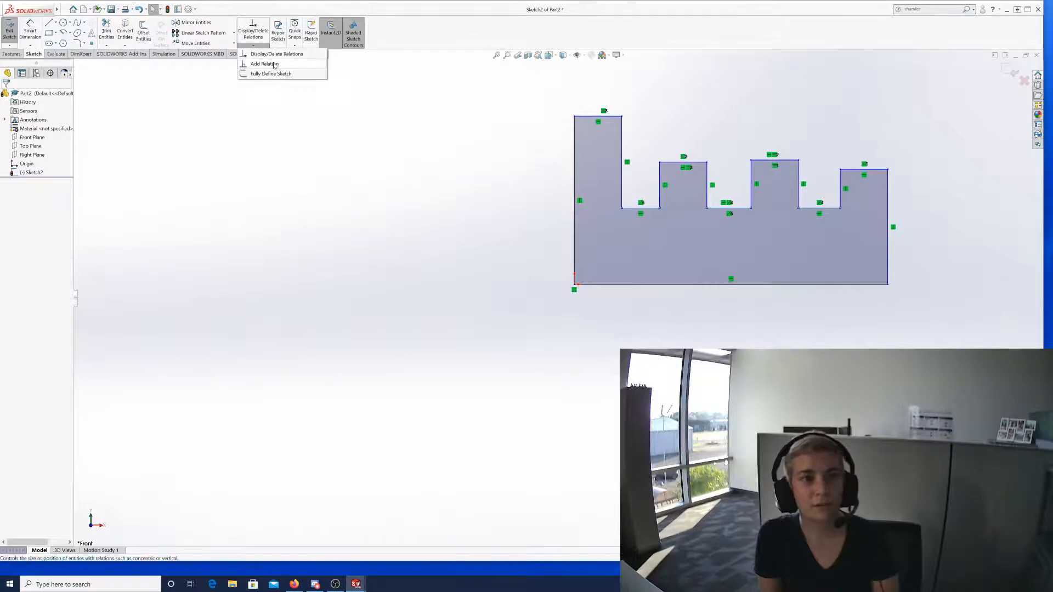
left_click(274, 64)
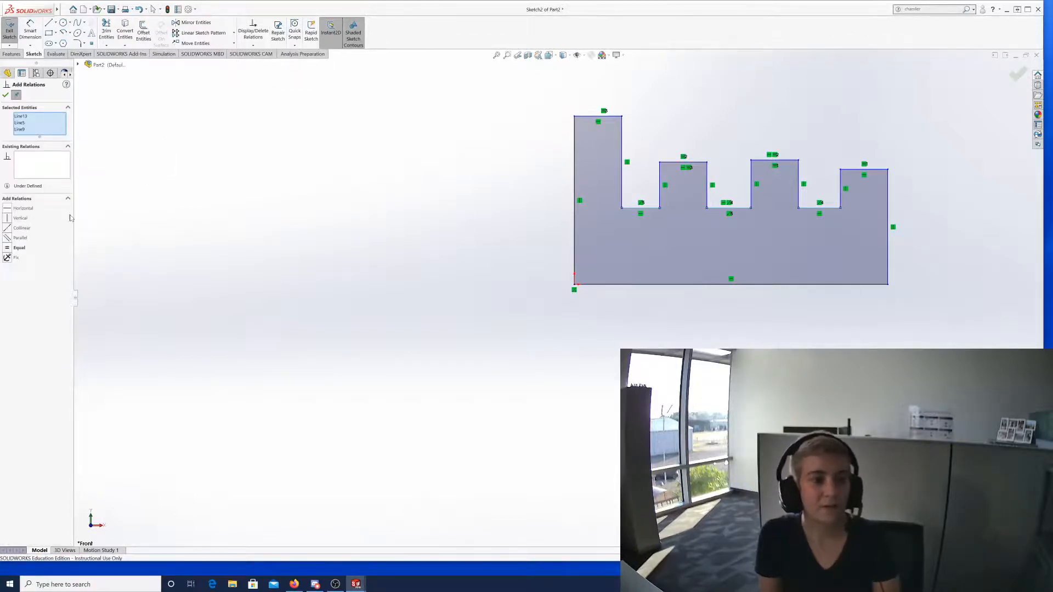
left_click(5, 95)
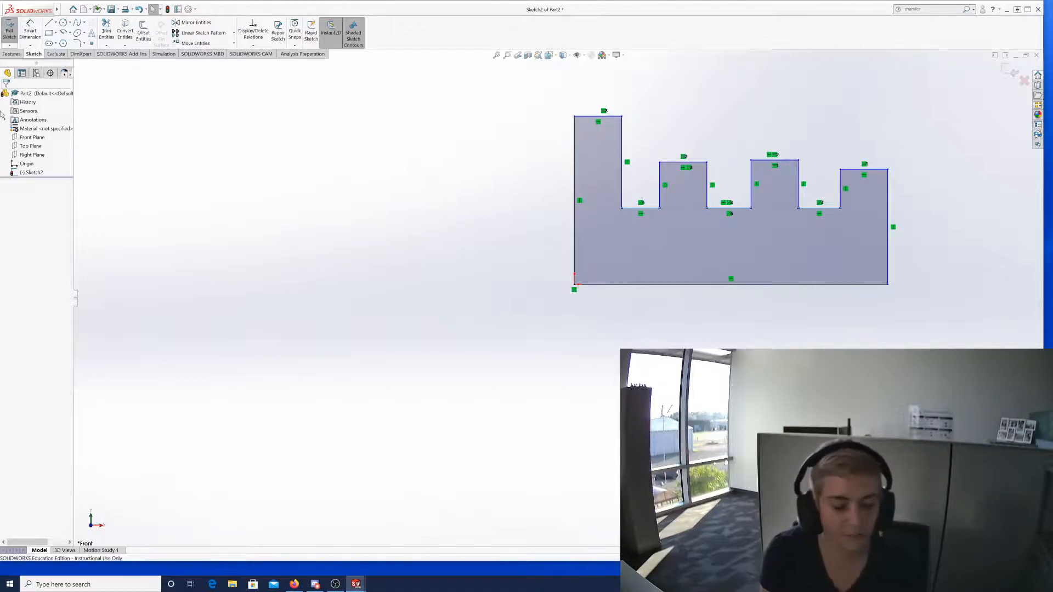
Dimension the tall left block's width to 0.50 and move the dimension below the profile.
left_click(31, 30)
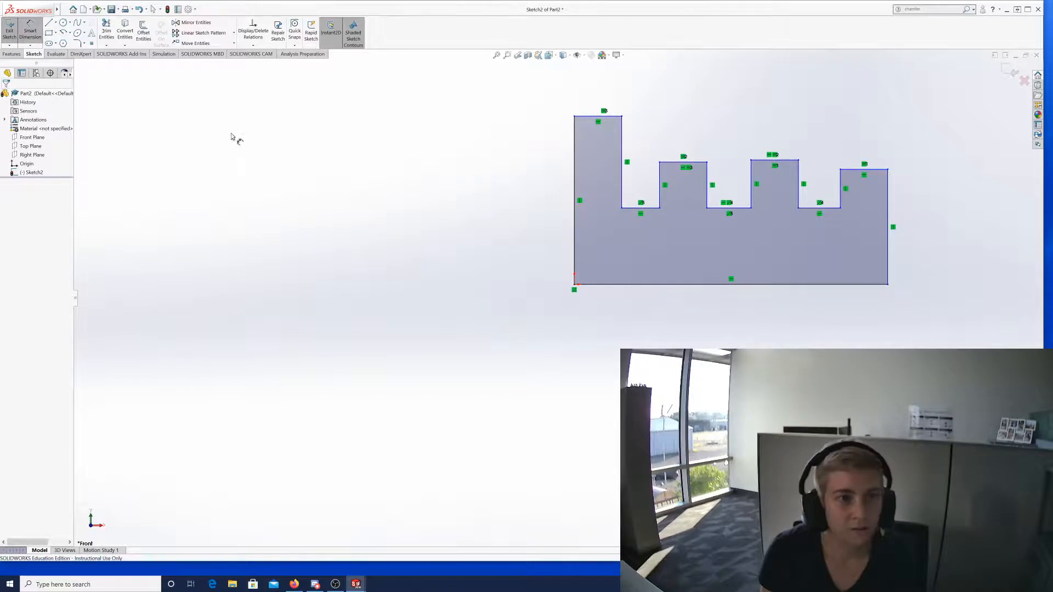
left_click(576, 182)
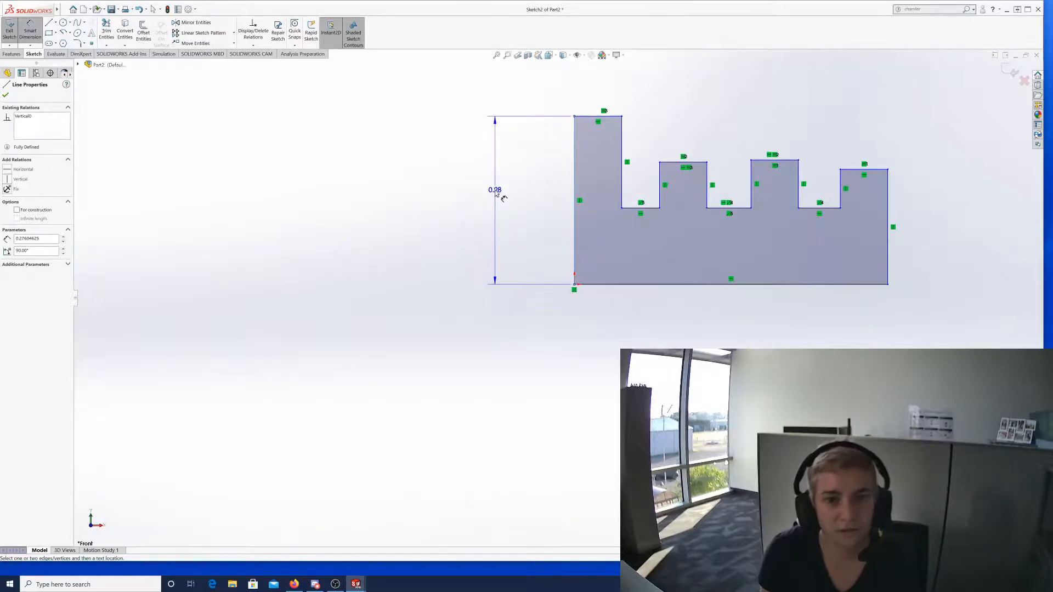
left_click(622, 175)
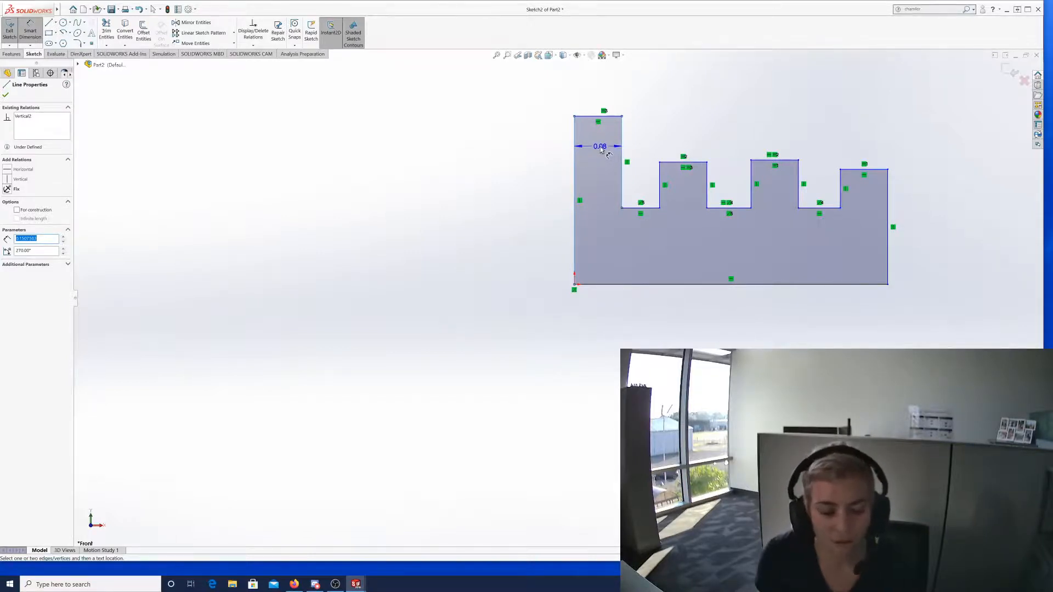
left_click(601, 149)
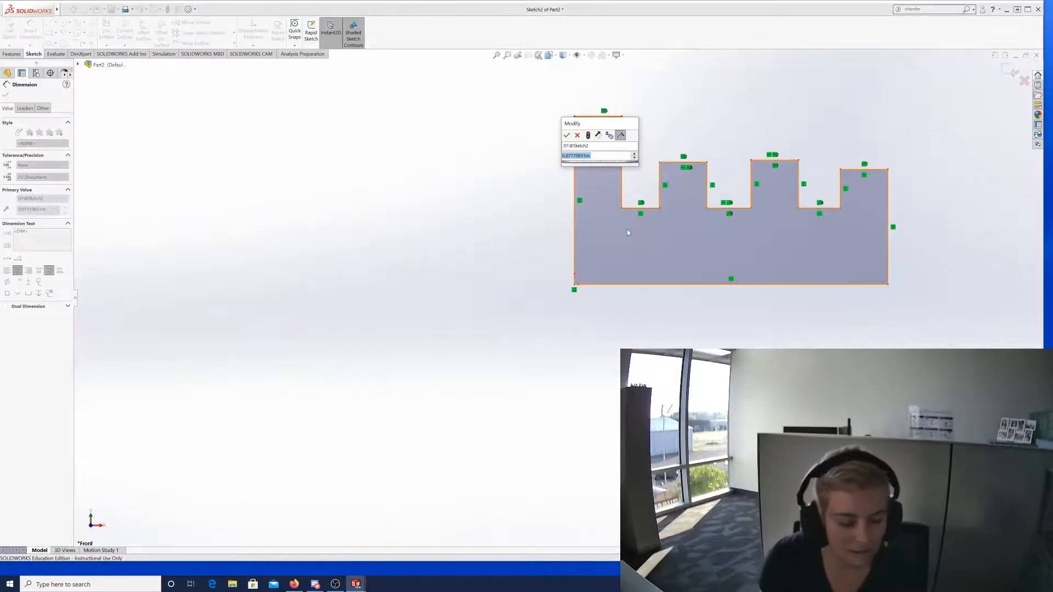
type("5")
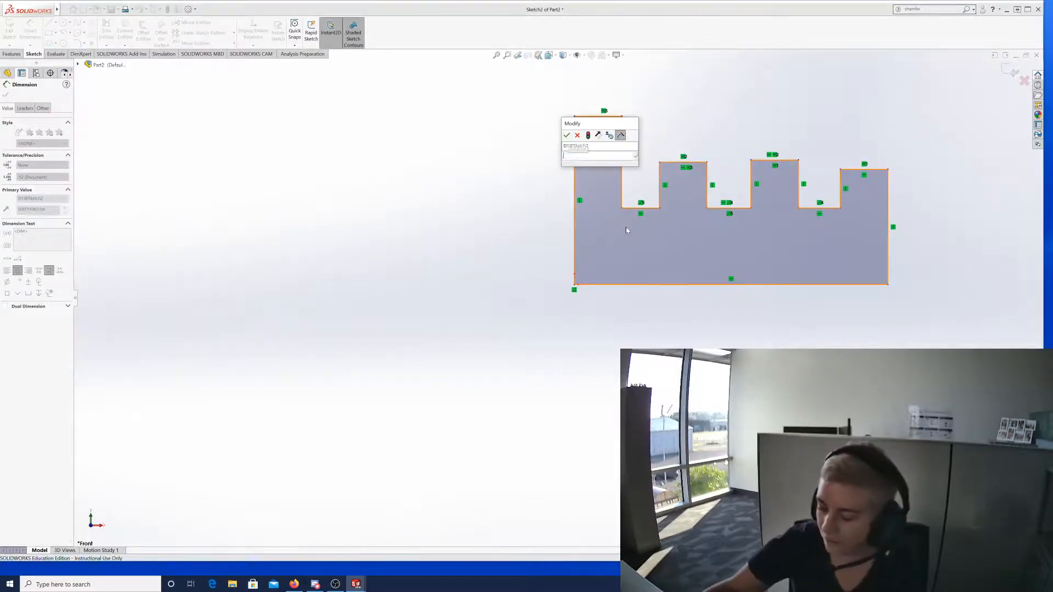
key("Return")
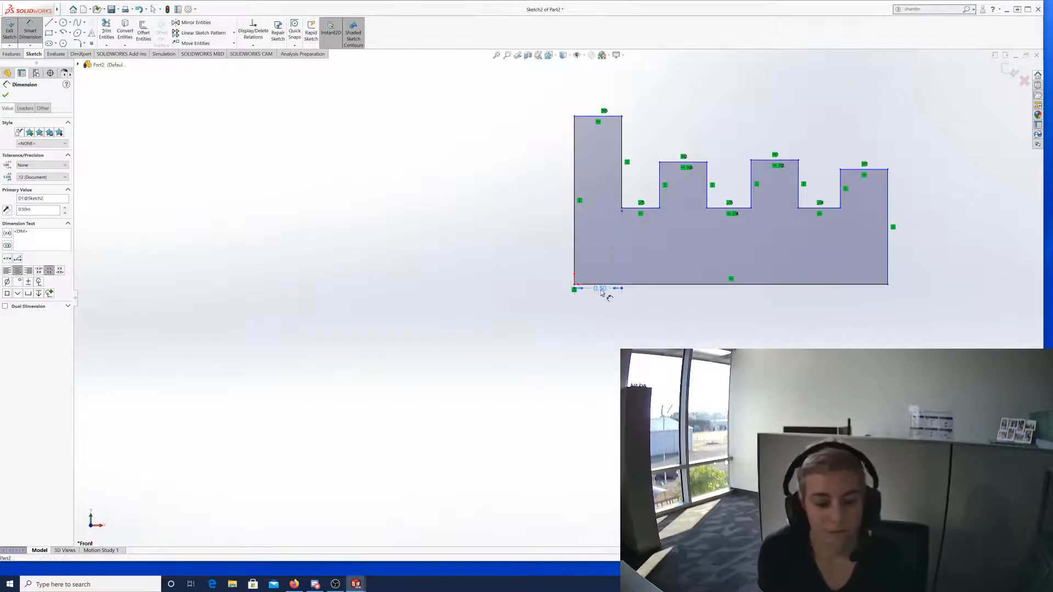
left_click_drag(602, 288, 597, 353)
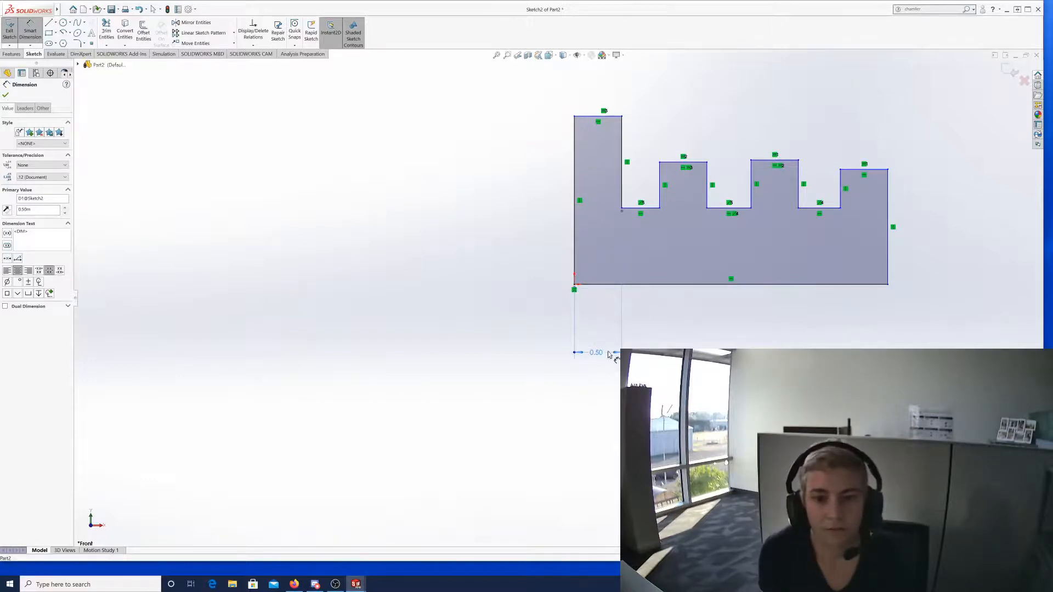
left_click(665, 330)
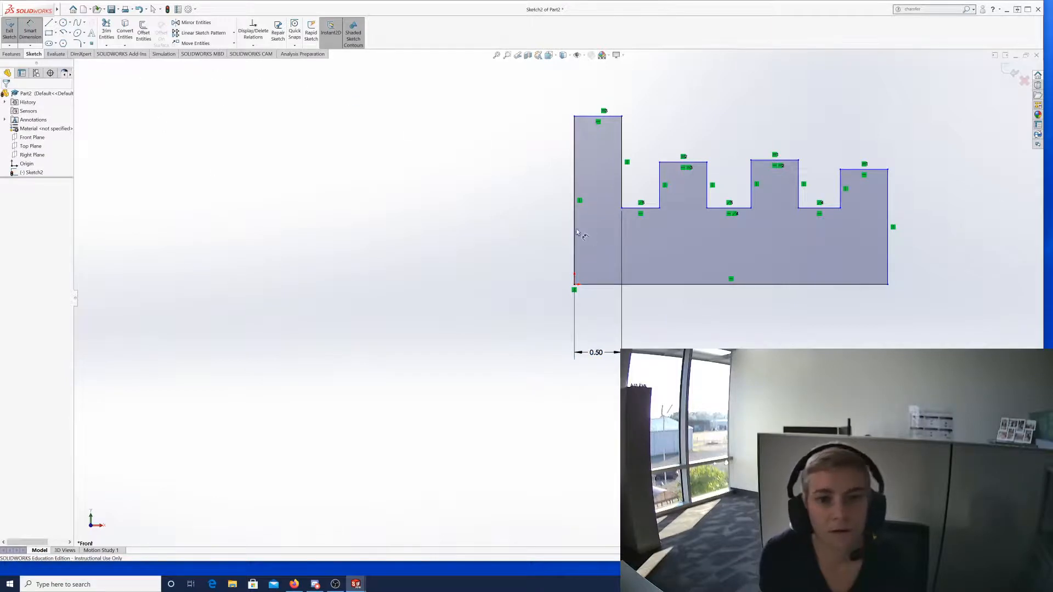
Dimension the profile's left edge to the first raised block's left edge, entering 0.5.
left_click(575, 196)
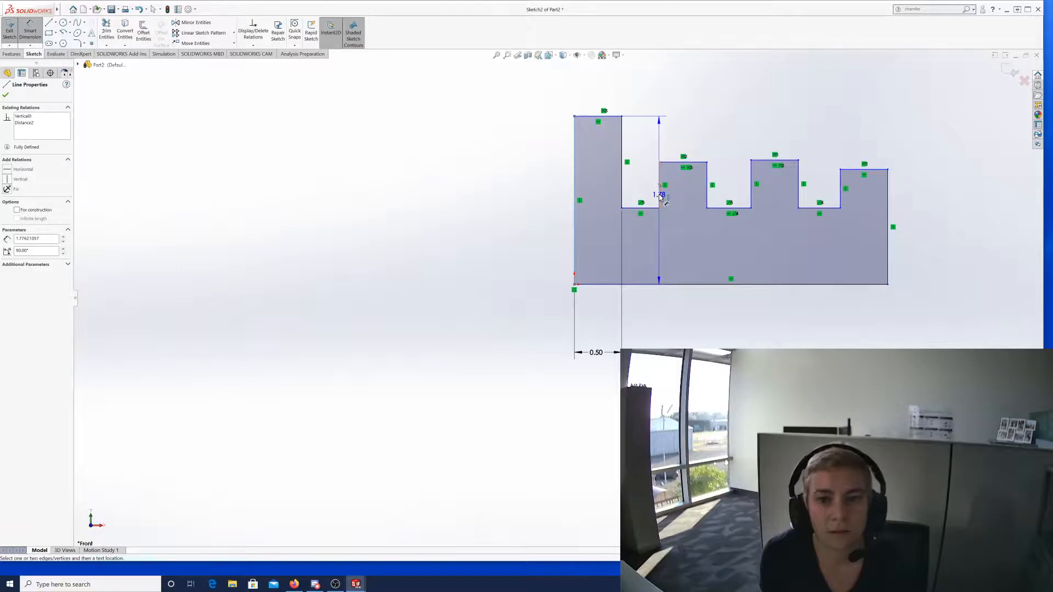
left_click(660, 195)
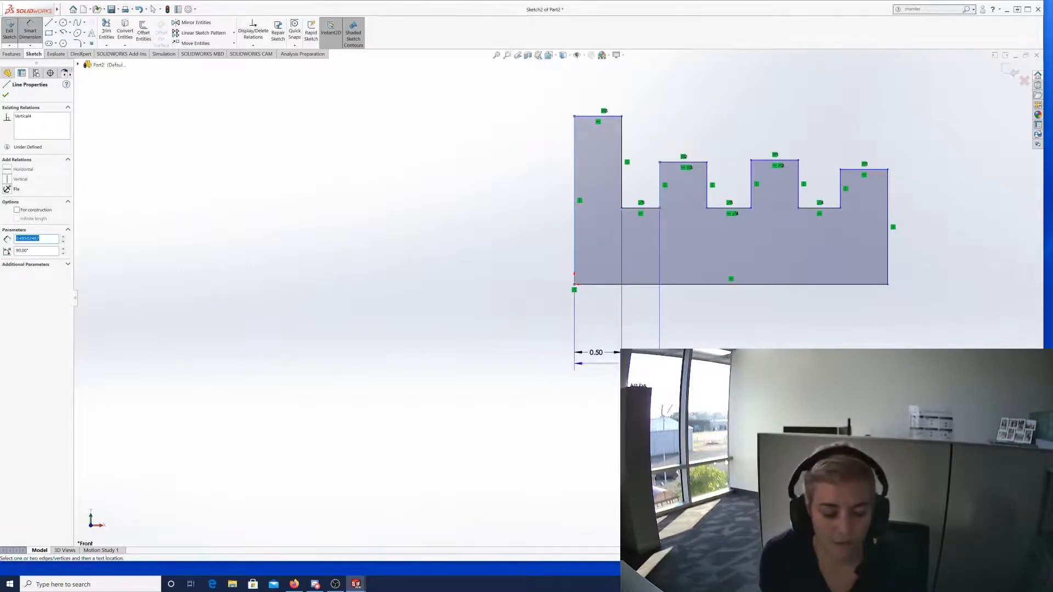
left_click(611, 378)
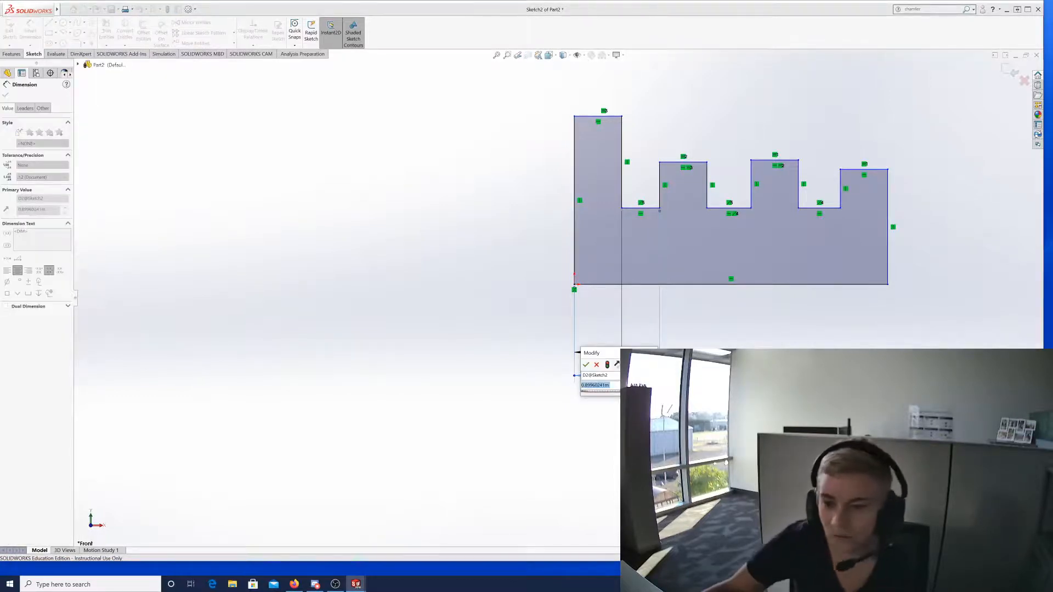
type("0.5")
key("Return")
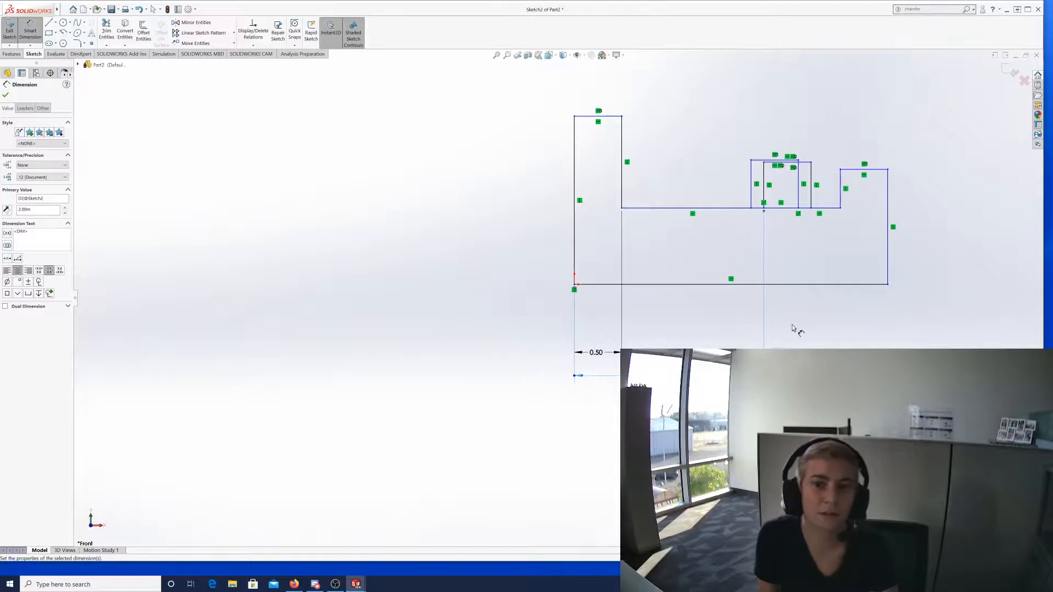
scroll(907, 315, "up", 1)
scroll(853, 280, "up", 2)
scroll(861, 273, "down", 4)
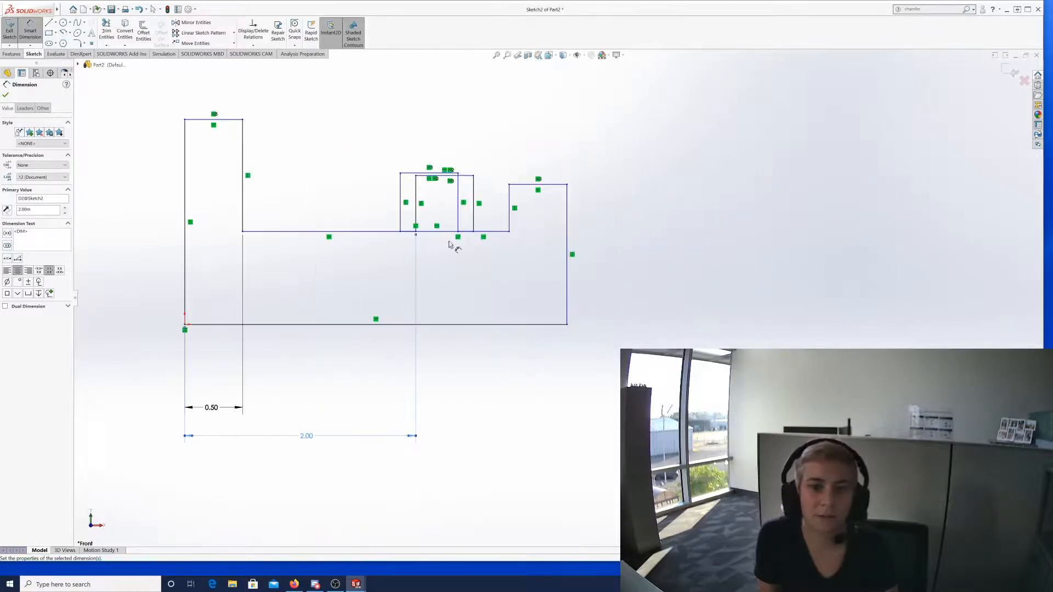
scroll(187, 302, "up", 2)
scroll(390, 300, "down", 2)
scroll(414, 285, "down", 1)
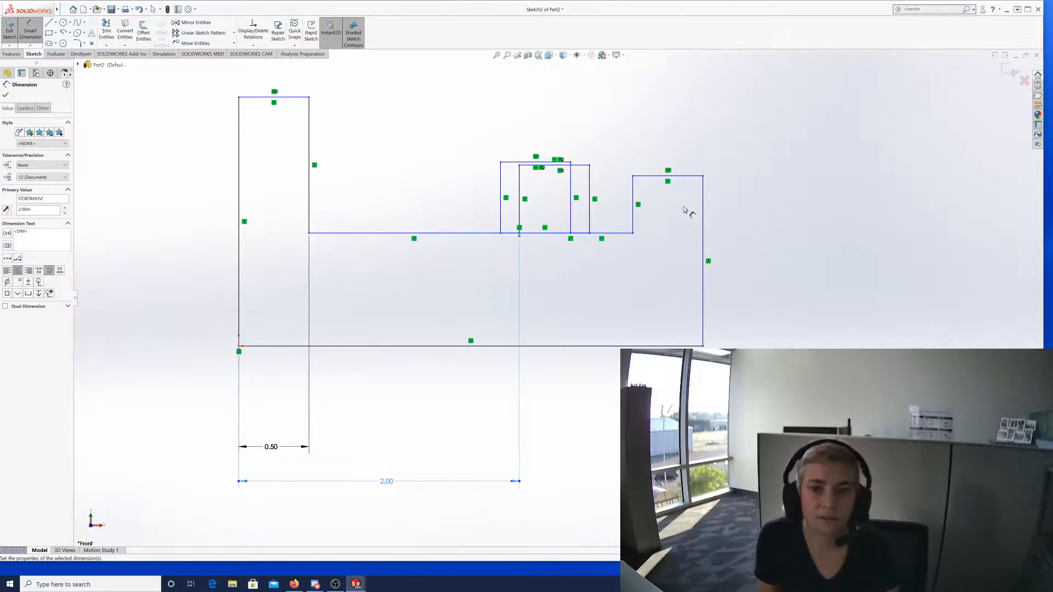
Drag the profile's vertical lines right until the shaded sketch closes again.
key("Escape")
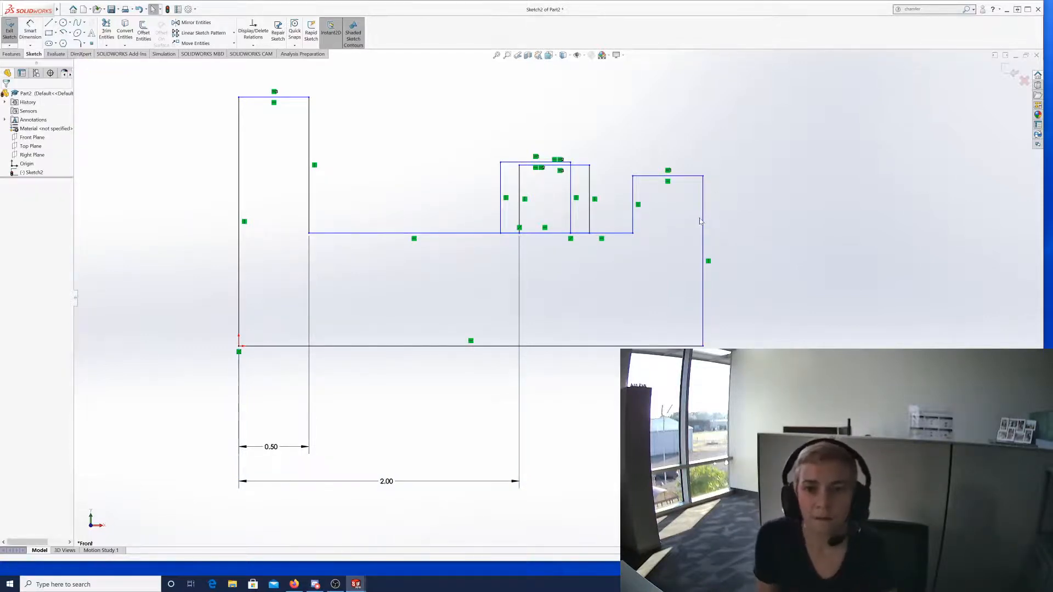
left_click_drag(704, 223, 980, 242)
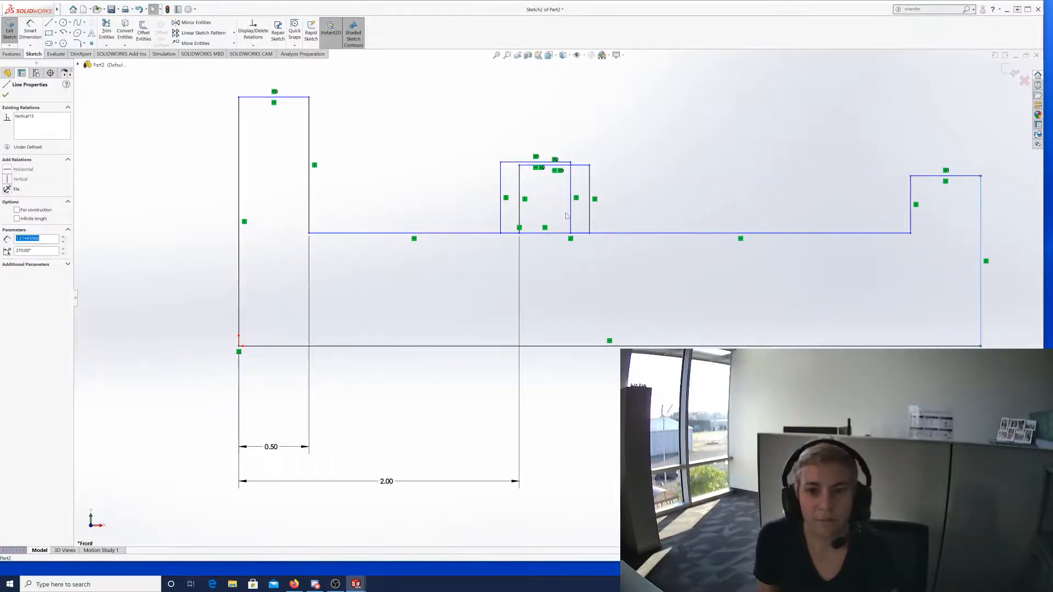
left_click_drag(570, 215, 806, 231)
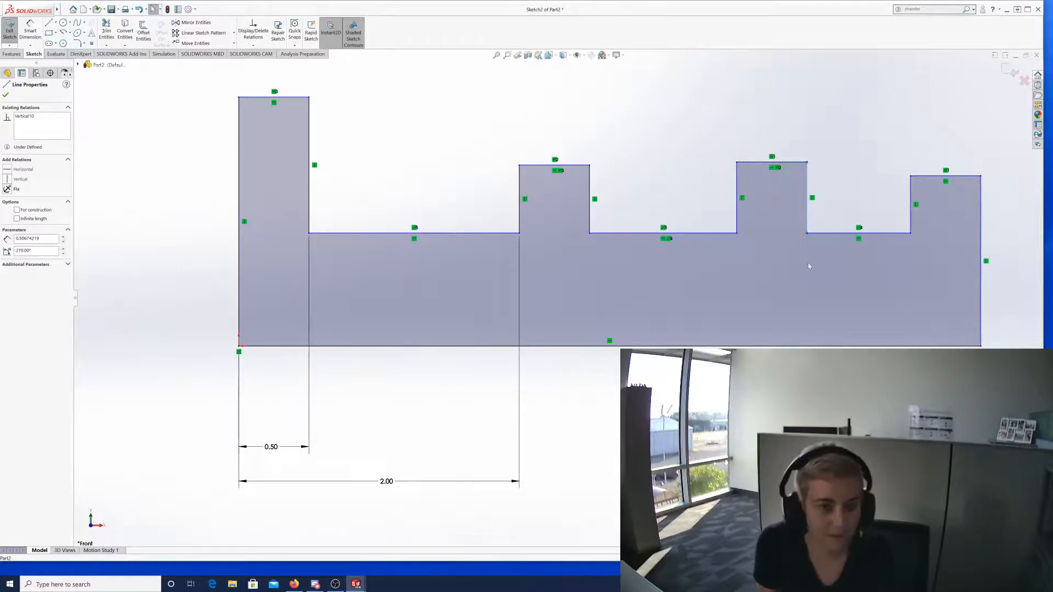
left_click(5, 96)
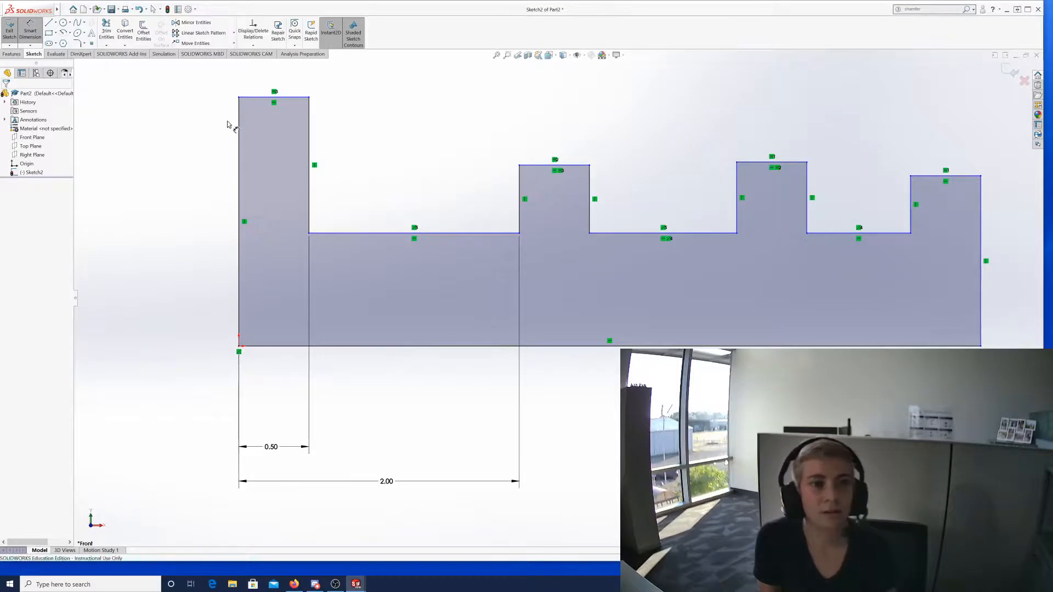
Set the second raised block's left edge 4.00 from the profile's left edge.
left_click(239, 135)
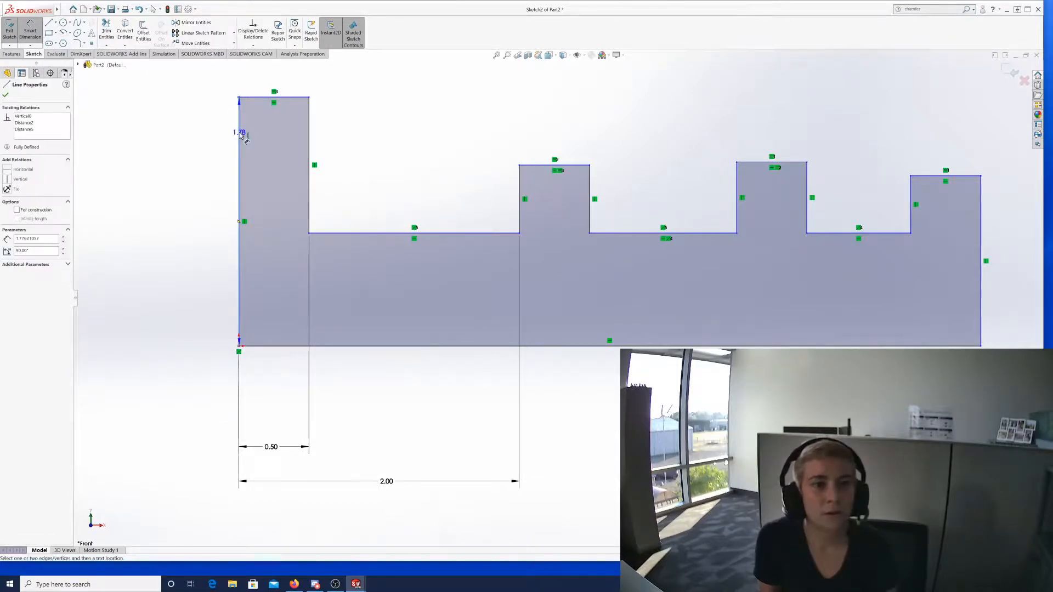
left_click(736, 209)
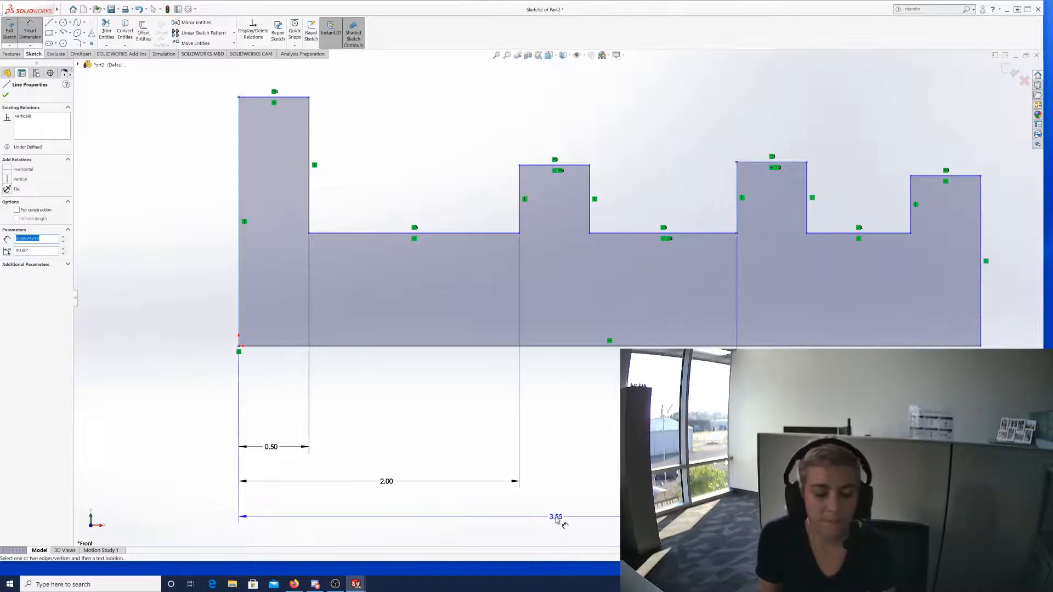
left_click(556, 518)
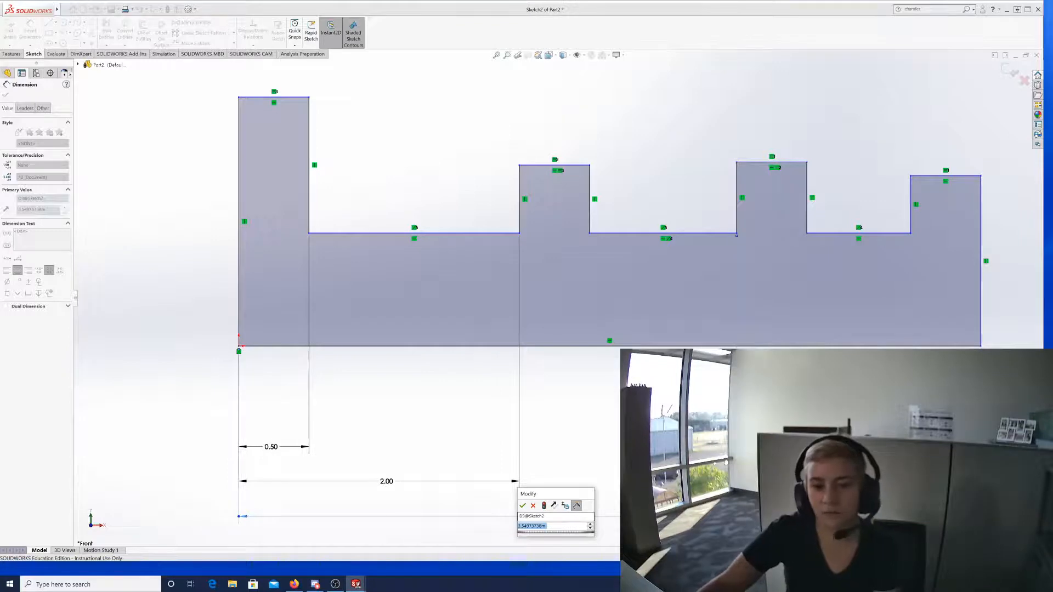
type("4")
key("Return")
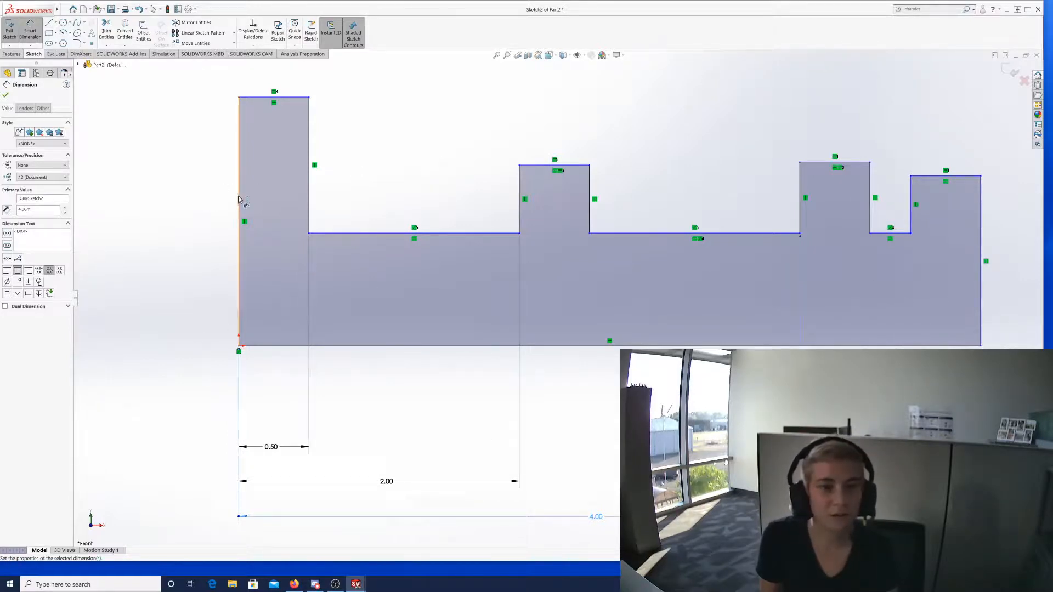
Place a horizontal dimension from the left edge to the last raised block, below the others.
left_click(241, 200)
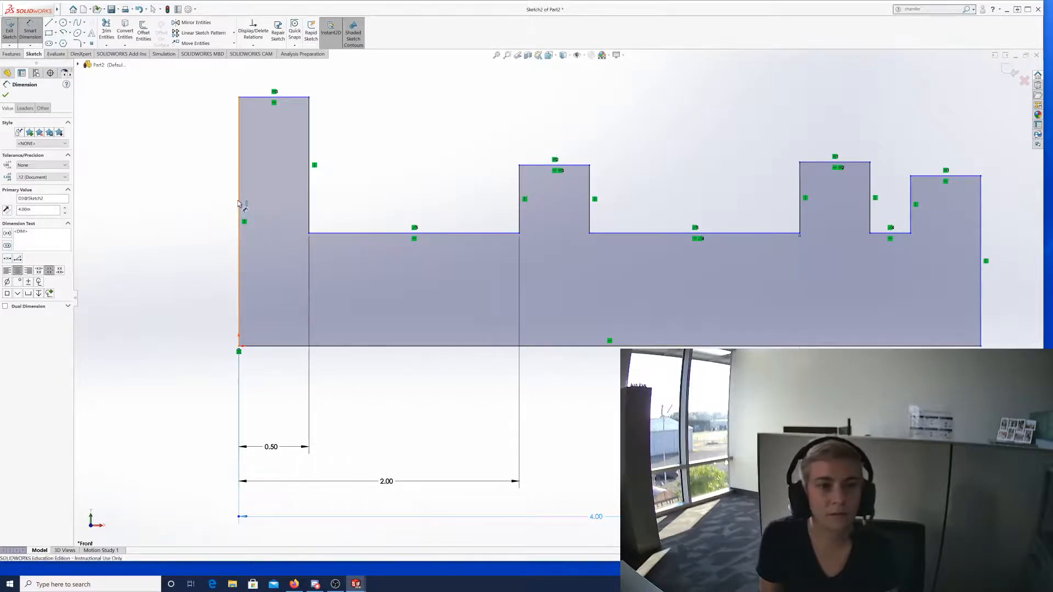
left_click(911, 218)
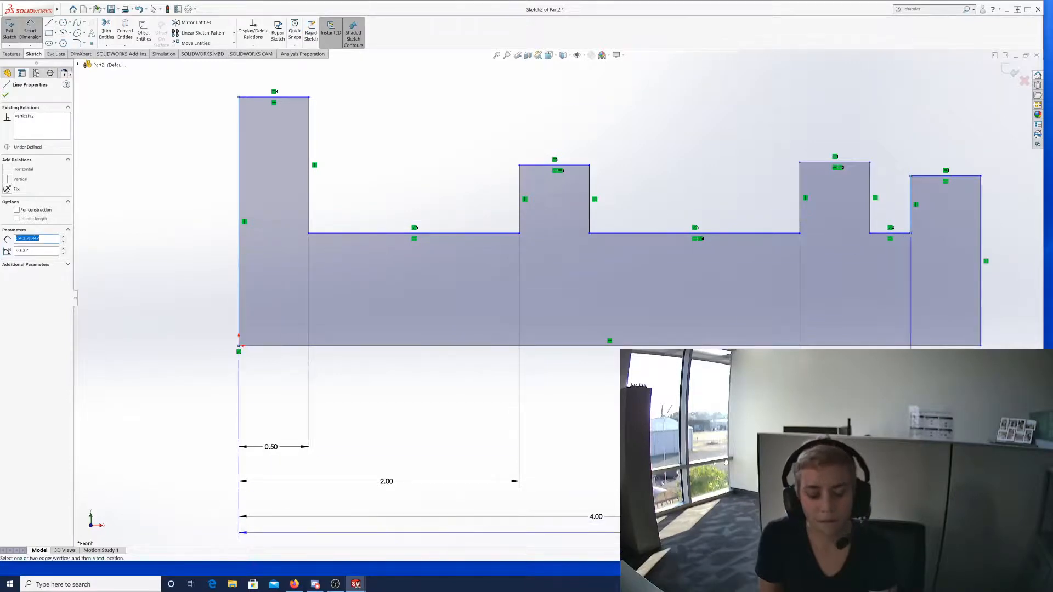
left_click(712, 533)
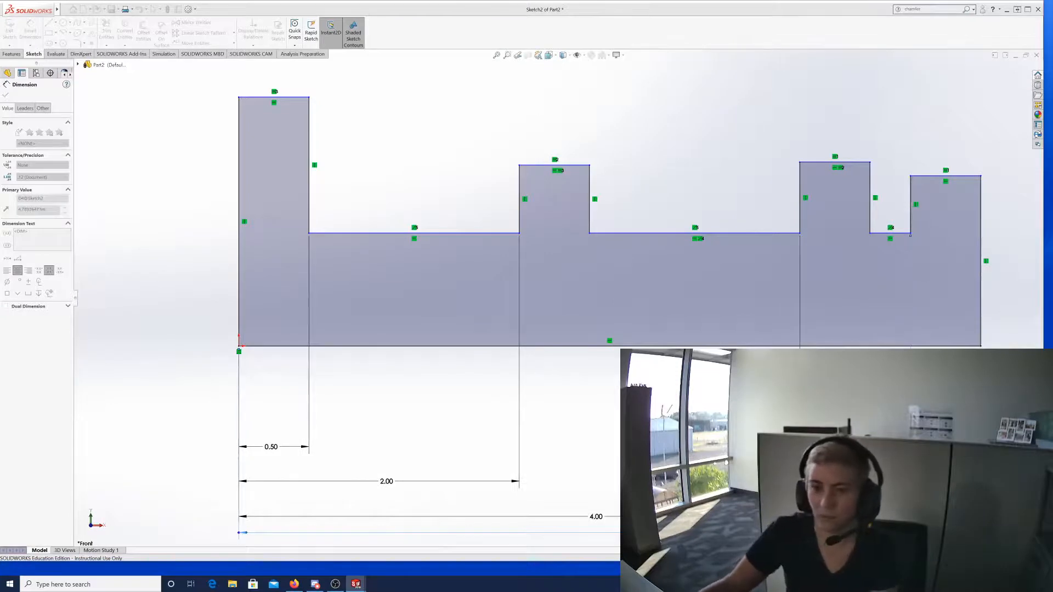
Accept 6.50 for the last raised block's distance and exit Smart Dimension.
key("Return")
scroll(559, 299, "up", 4)
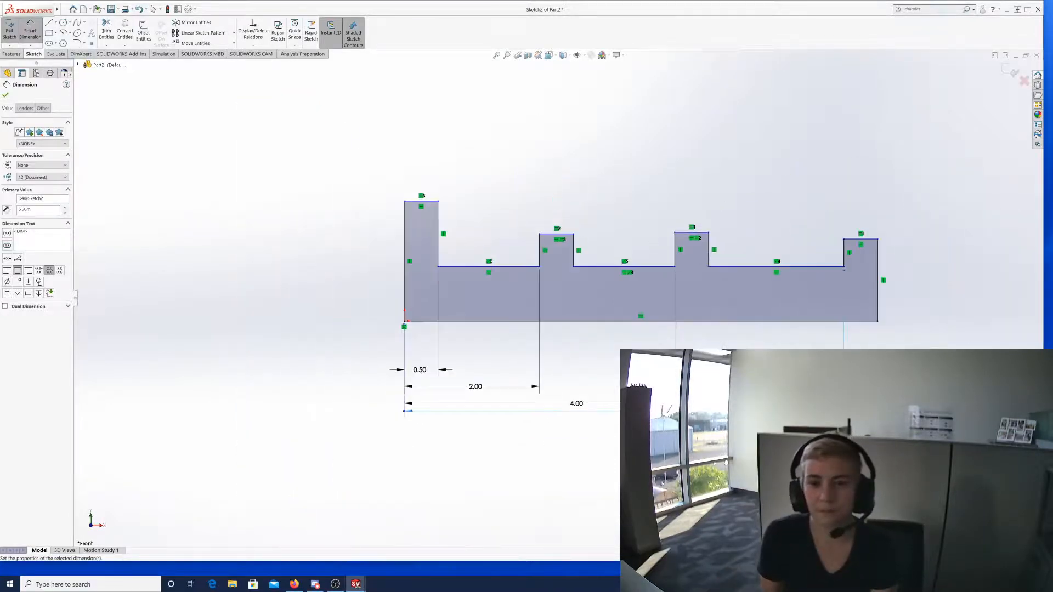
scroll(558, 298, "up", 2)
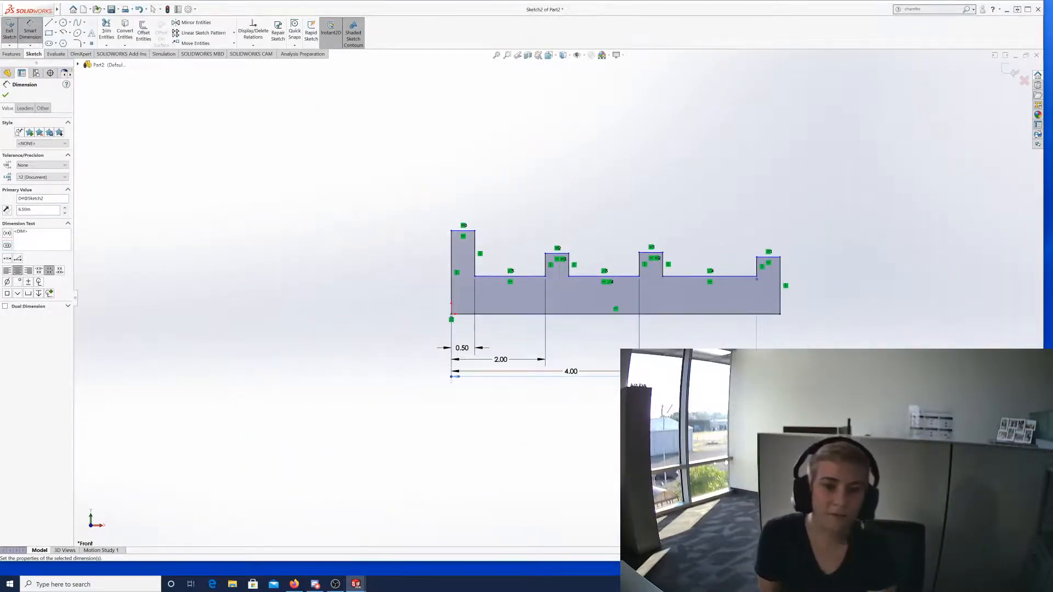
scroll(1003, 371, "down", 1)
scroll(459, 264, "down", 2)
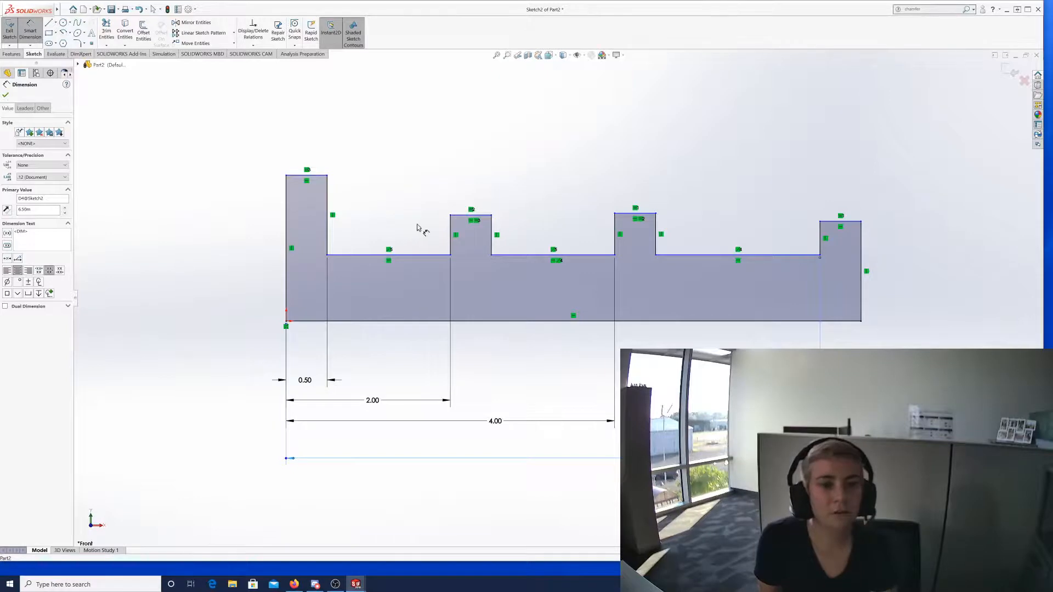
key("Escape")
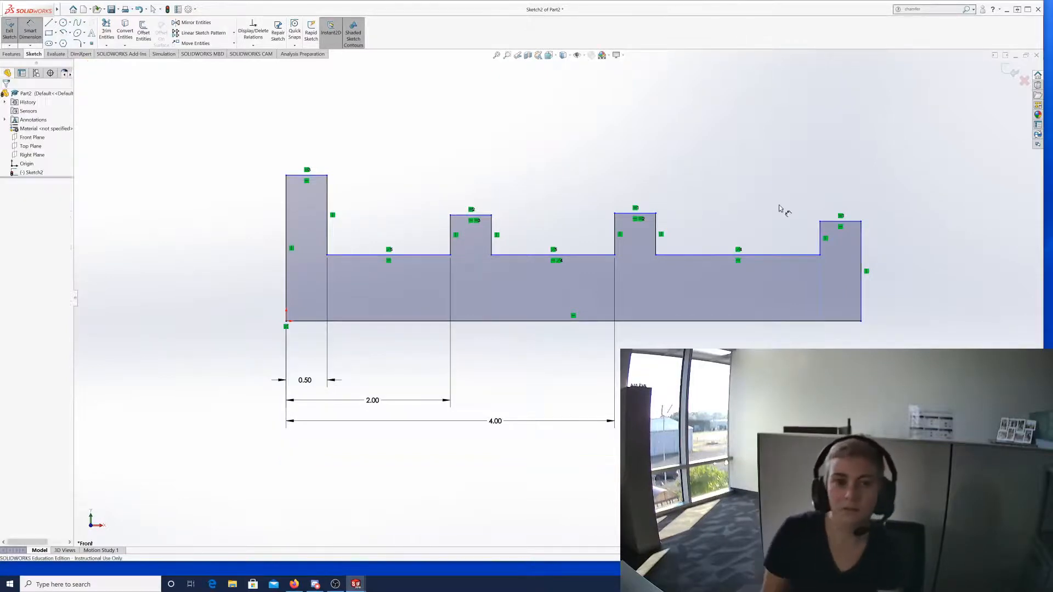
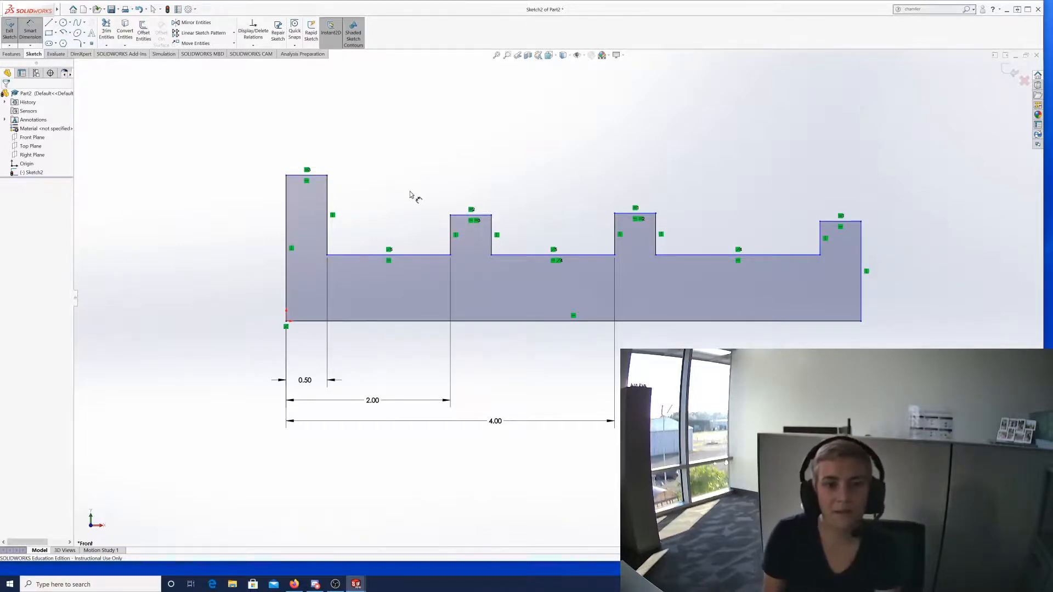
Drag the third block's top line far upward and pull the right-hand step and edge leftward.
key("Escape")
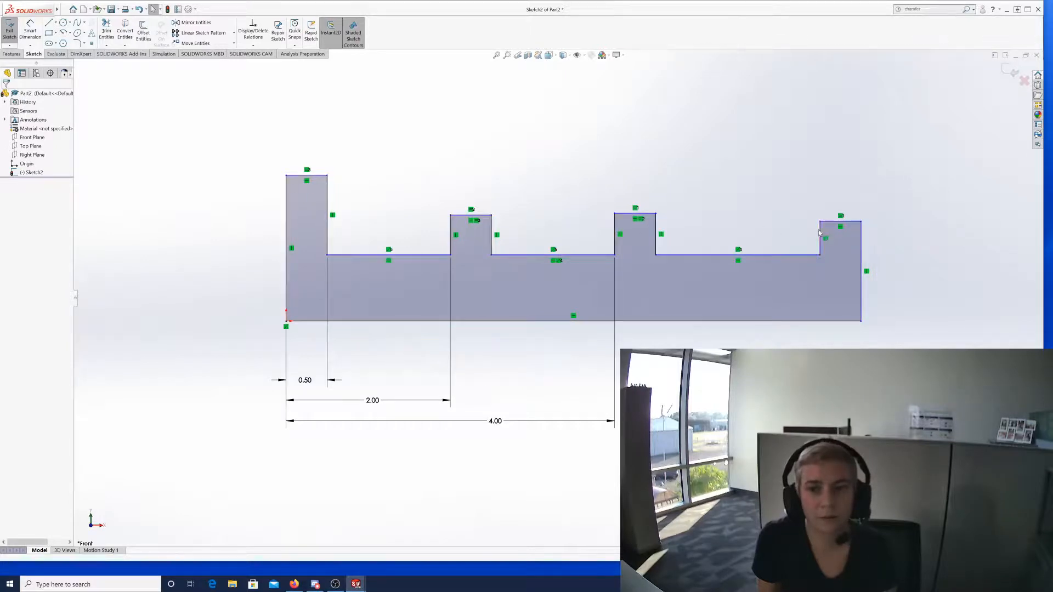
mouse_move(821, 233)
left_mouse_down()
mouse_move(580, 247)
mouse_move(593, 250)
left_mouse_up()
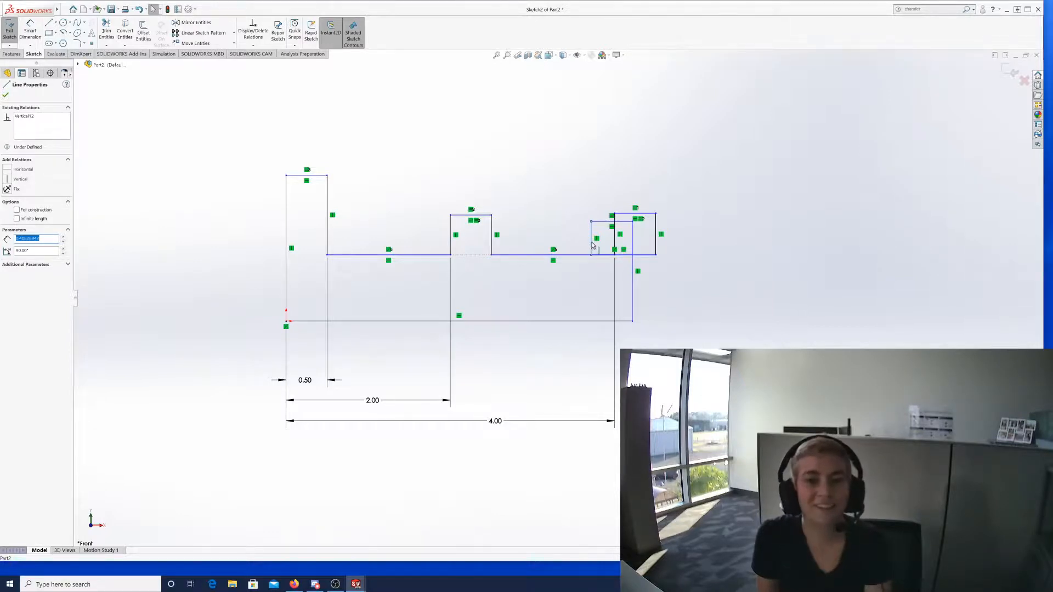
mouse_move(592, 245)
left_mouse_down()
mouse_move(614, 246)
mouse_move(565, 248)
mouse_move(782, 249)
mouse_move(592, 258)
mouse_move(740, 258)
mouse_move(760, 273)
left_mouse_up()
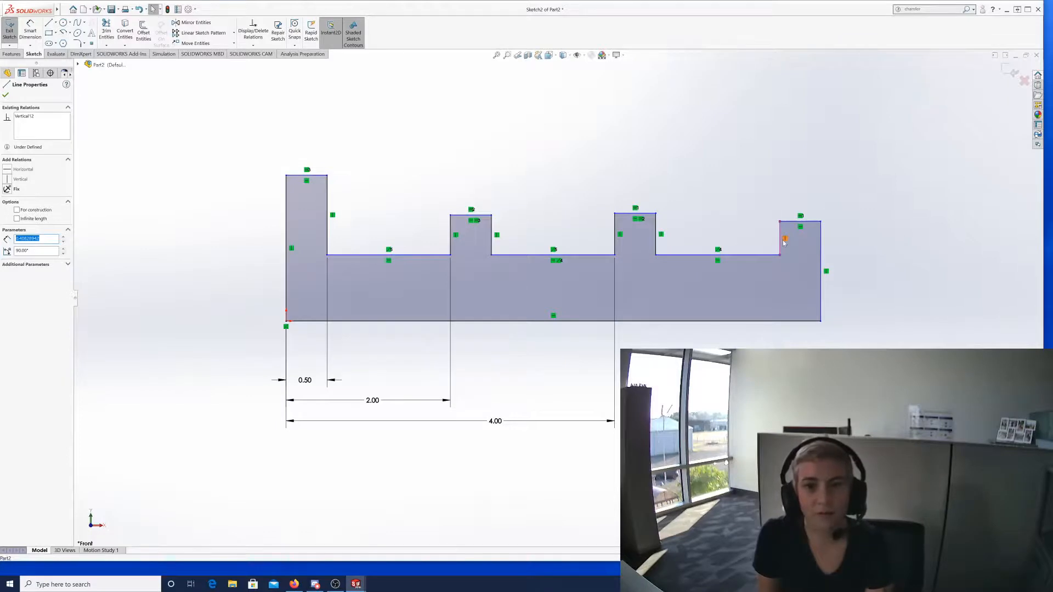
left_click(656, 227)
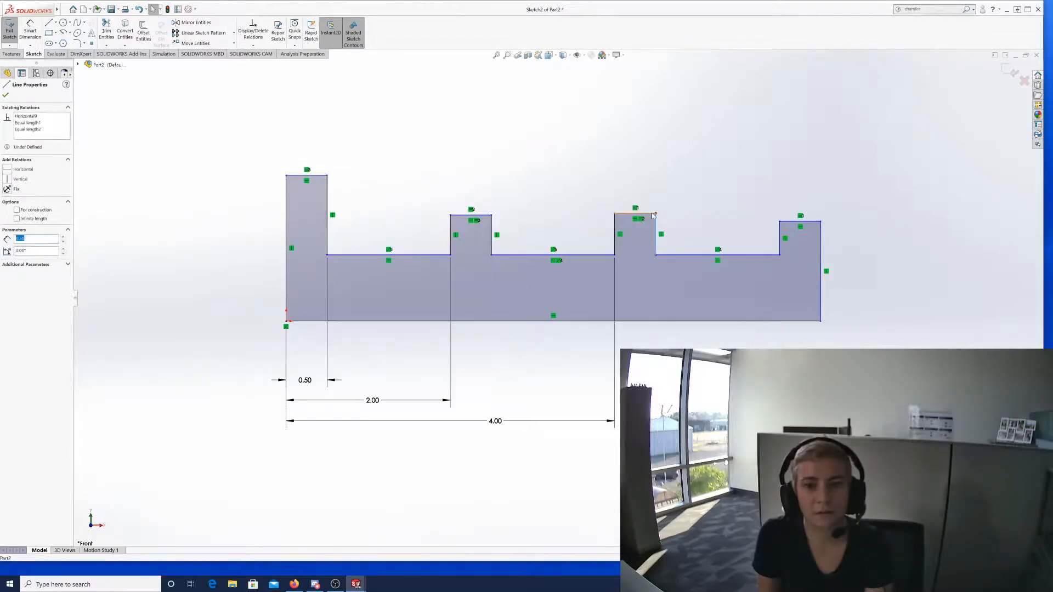
left_click_drag(654, 216, 631, 88)
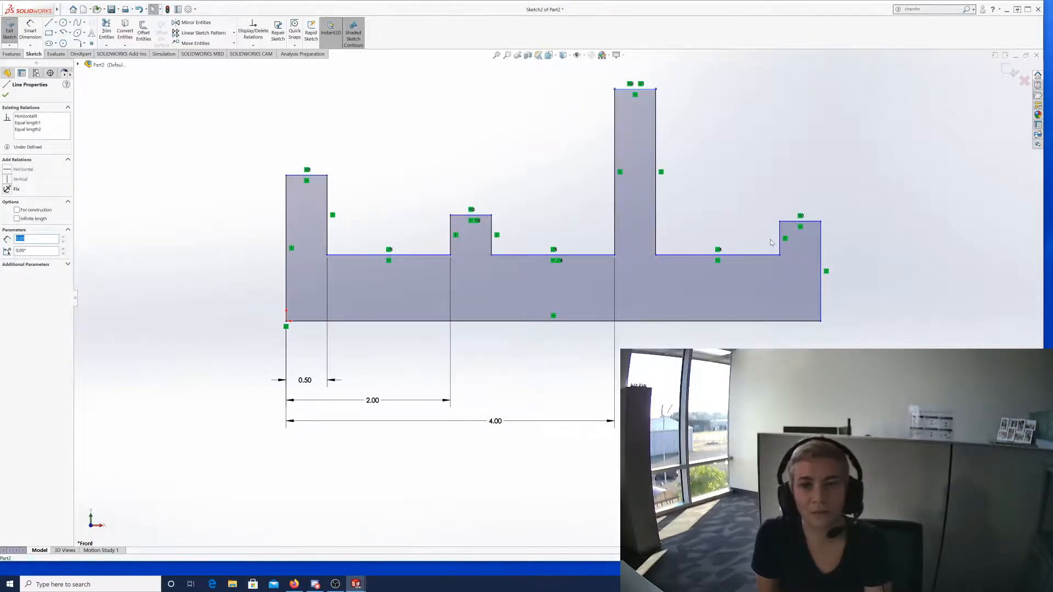
left_click_drag(781, 237, 701, 242)
mouse_move(571, 245)
left_mouse_down()
mouse_move(789, 244)
mouse_move(741, 255)
mouse_move(730, 241)
mouse_move(734, 277)
left_mouse_up()
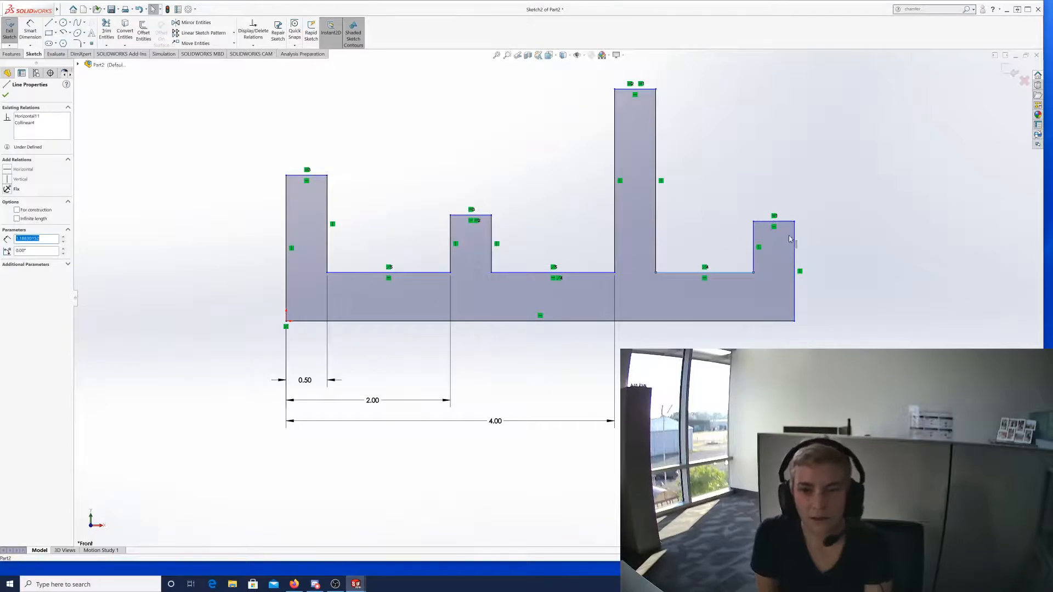
Drag the right step's vertical line inward, then out so the profile reaches further right.
left_click_drag(755, 244, 584, 247)
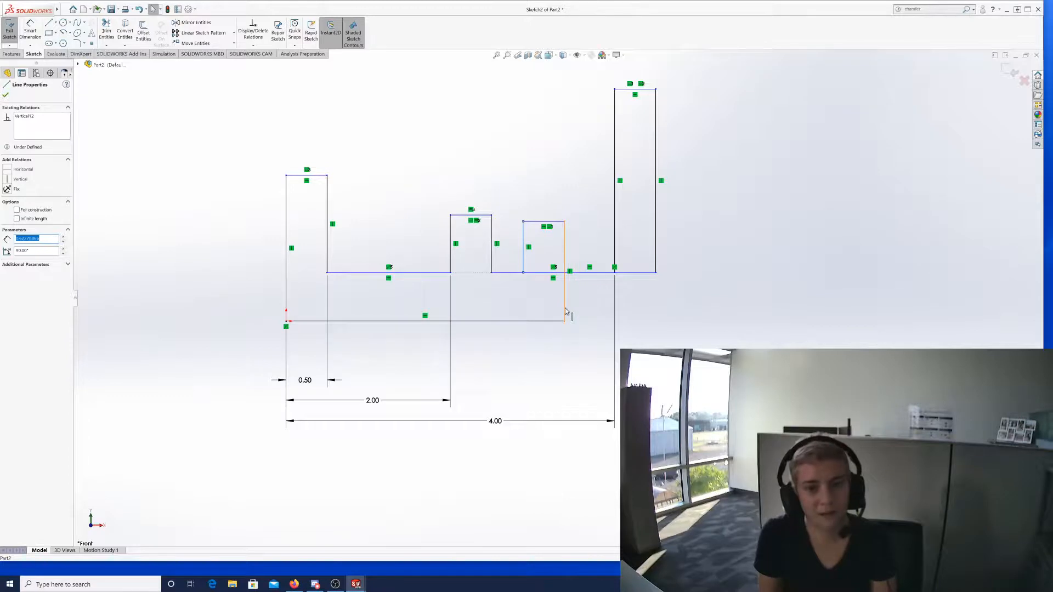
mouse_move(565, 308)
left_mouse_down()
mouse_move(705, 303)
mouse_move(811, 311)
mouse_move(832, 324)
left_mouse_up()
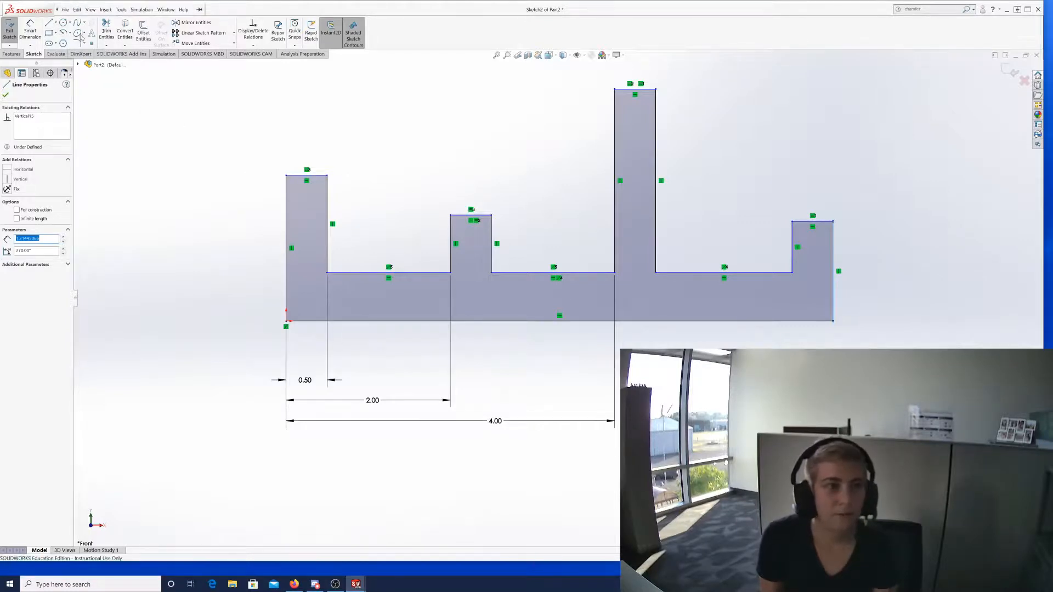
left_click(32, 34)
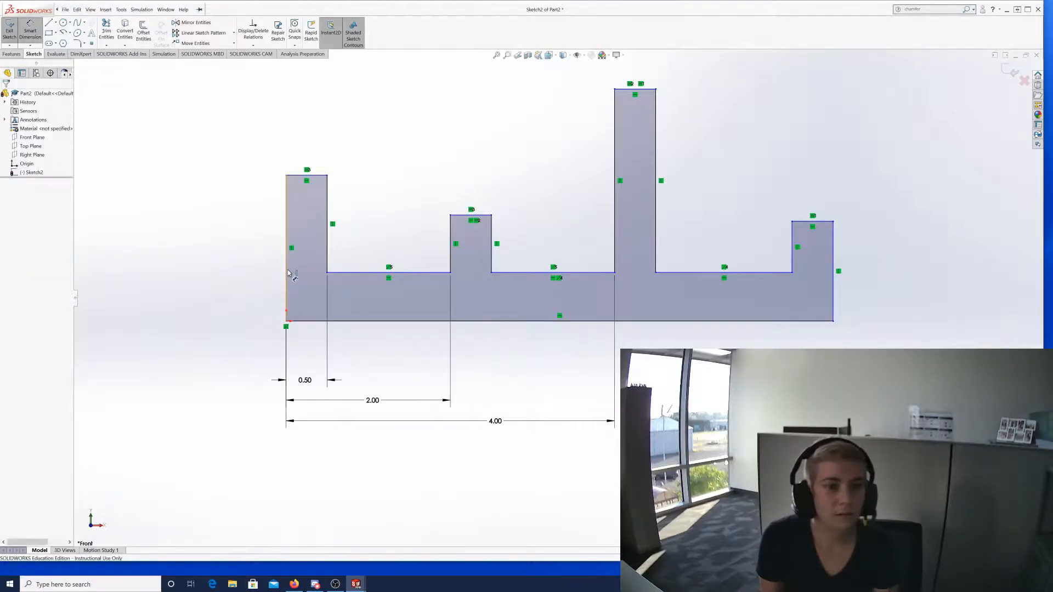
Place a width dimension between the profile's left and right edges, then delete it.
left_click(287, 277)
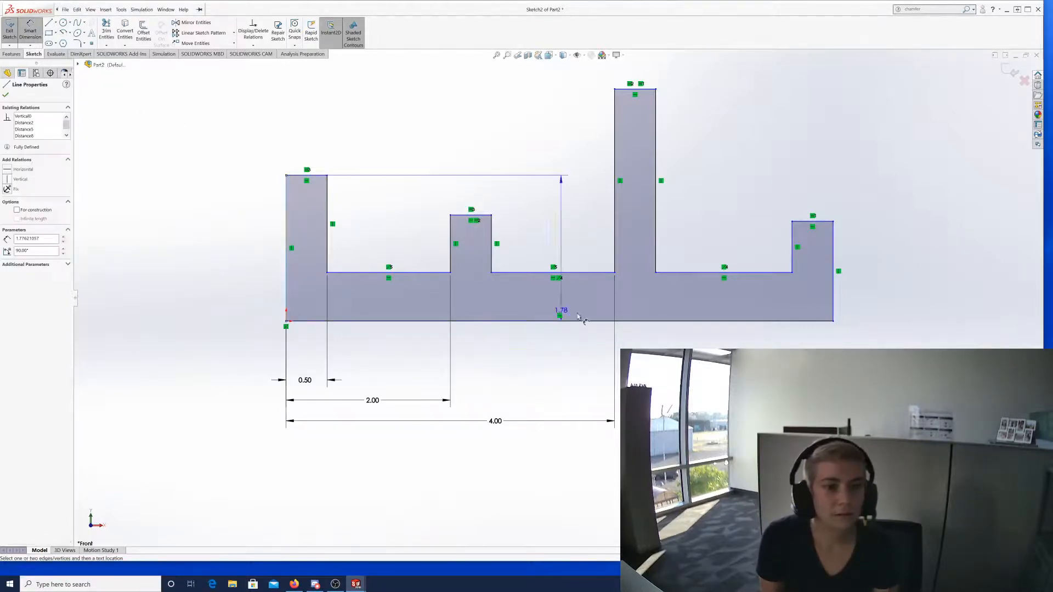
left_click(792, 270)
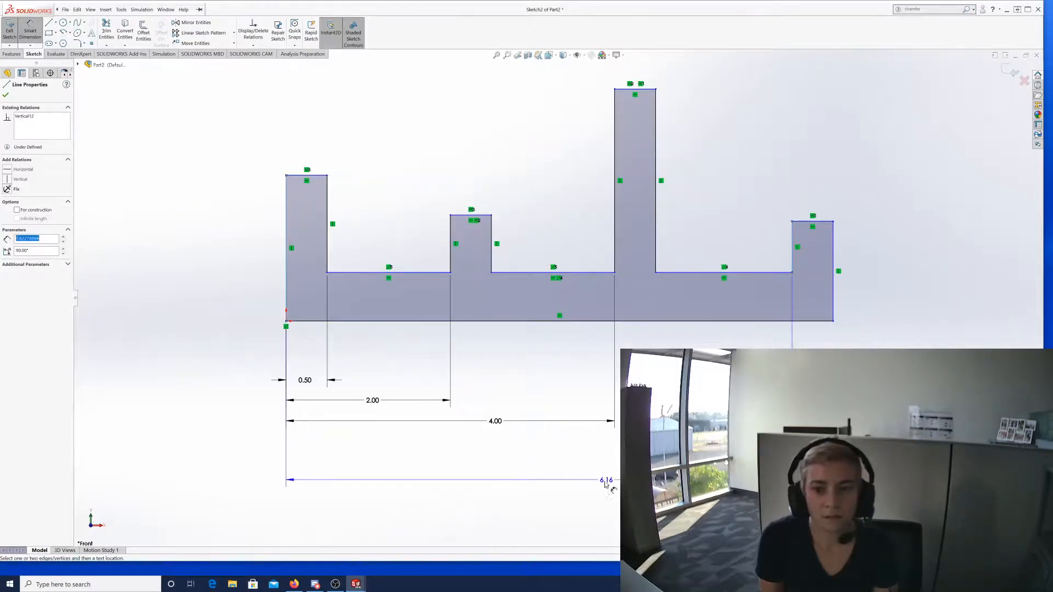
left_click(565, 481)
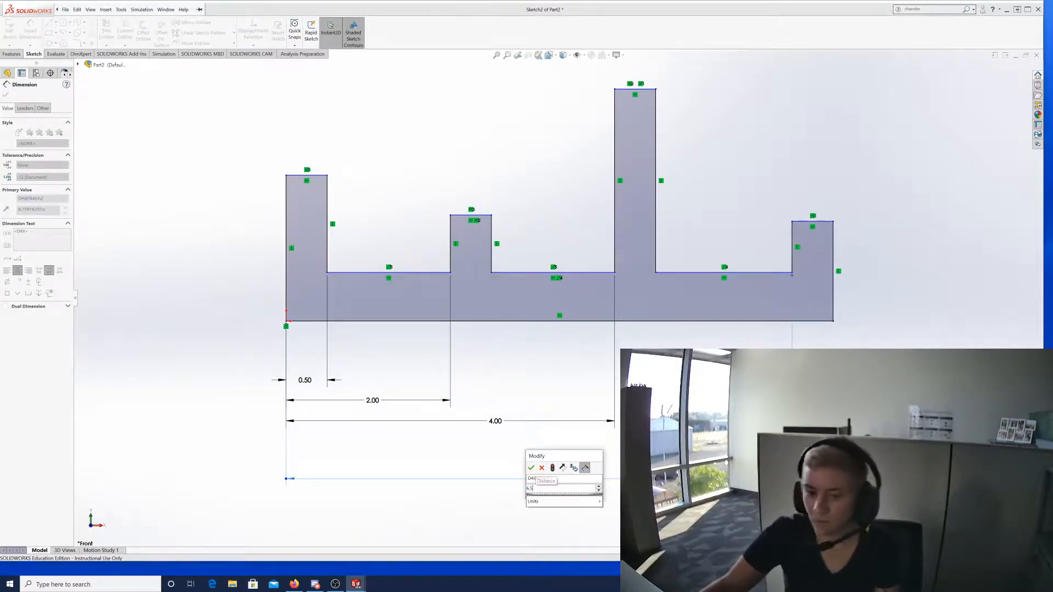
key("Return")
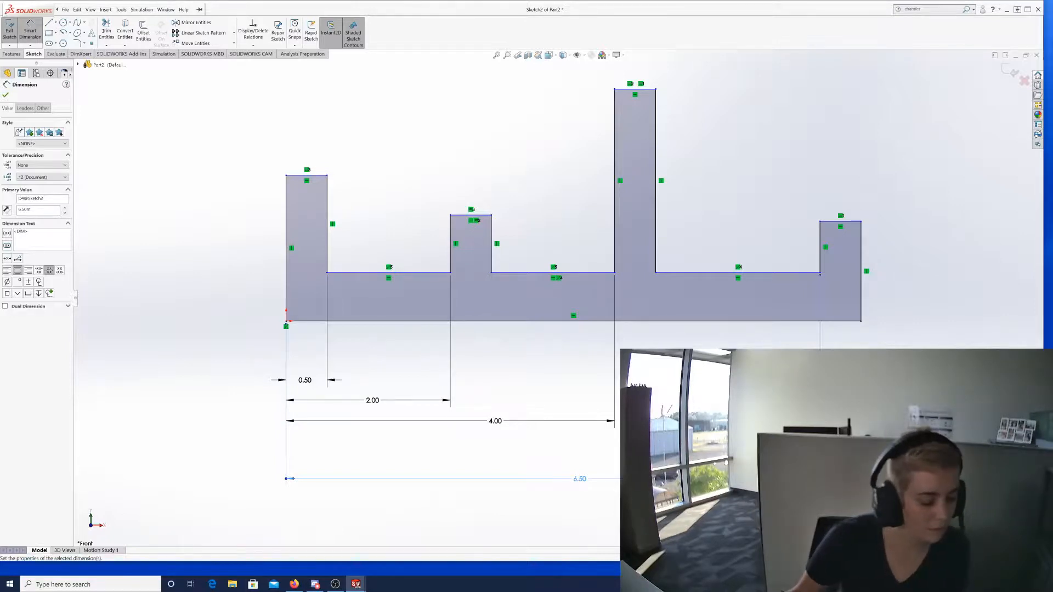
double_click(574, 481)
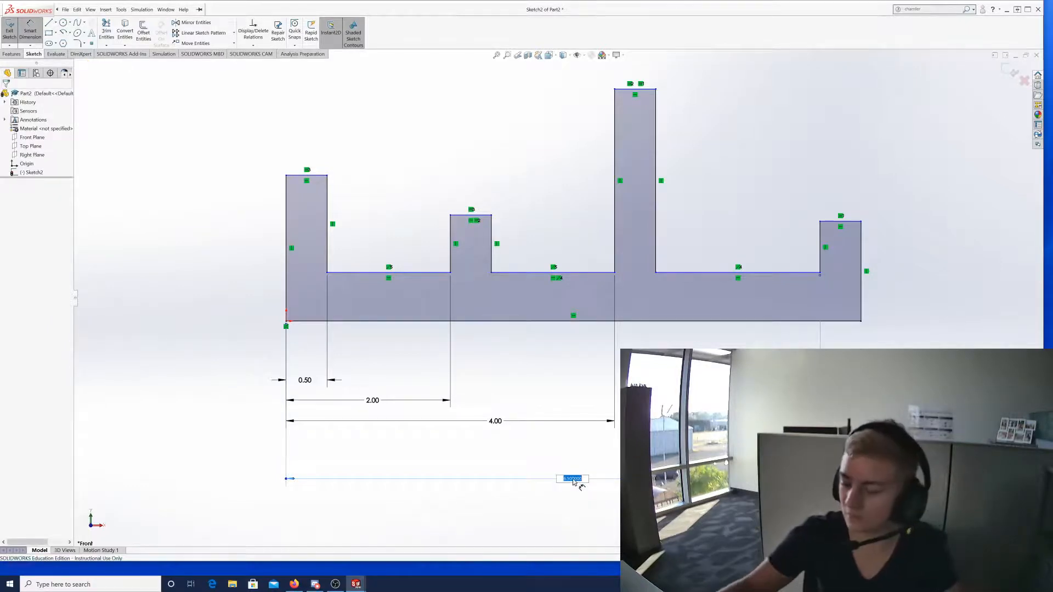
key("Return")
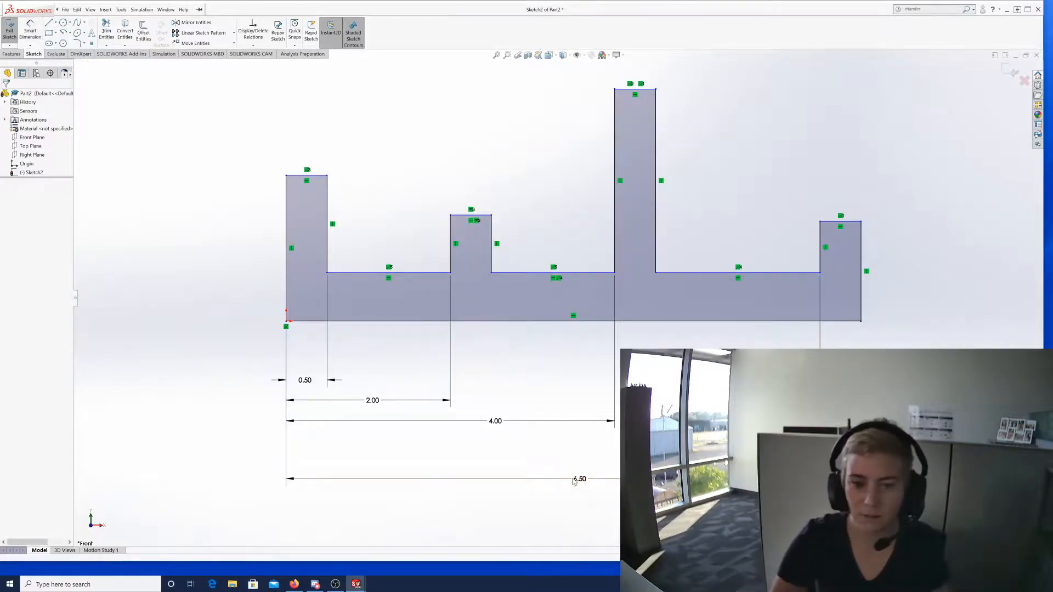
double_click(581, 481)
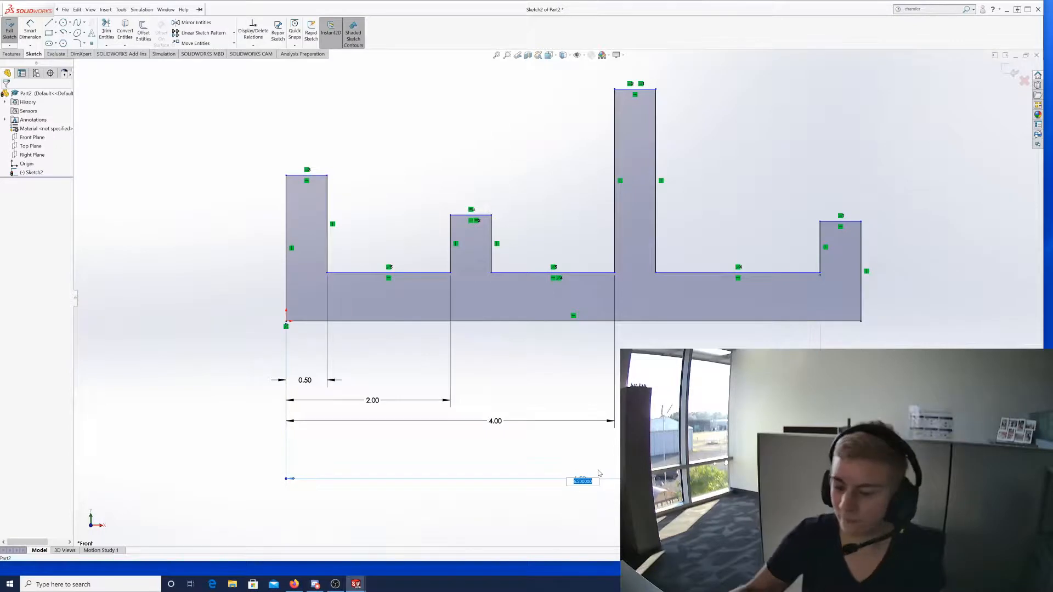
key("BackSpace")
key("Escape")
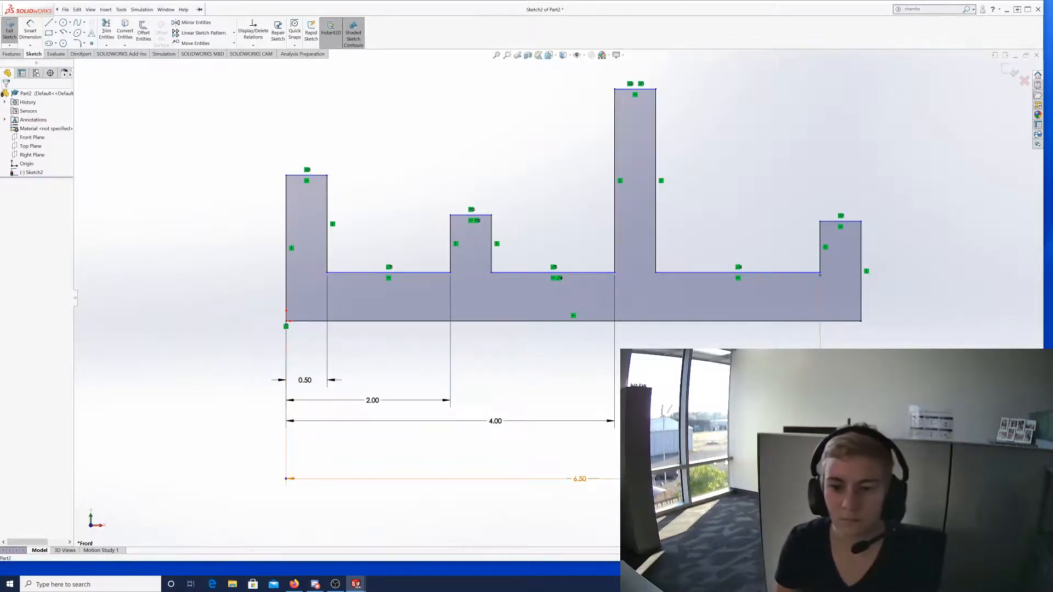
key("Delete")
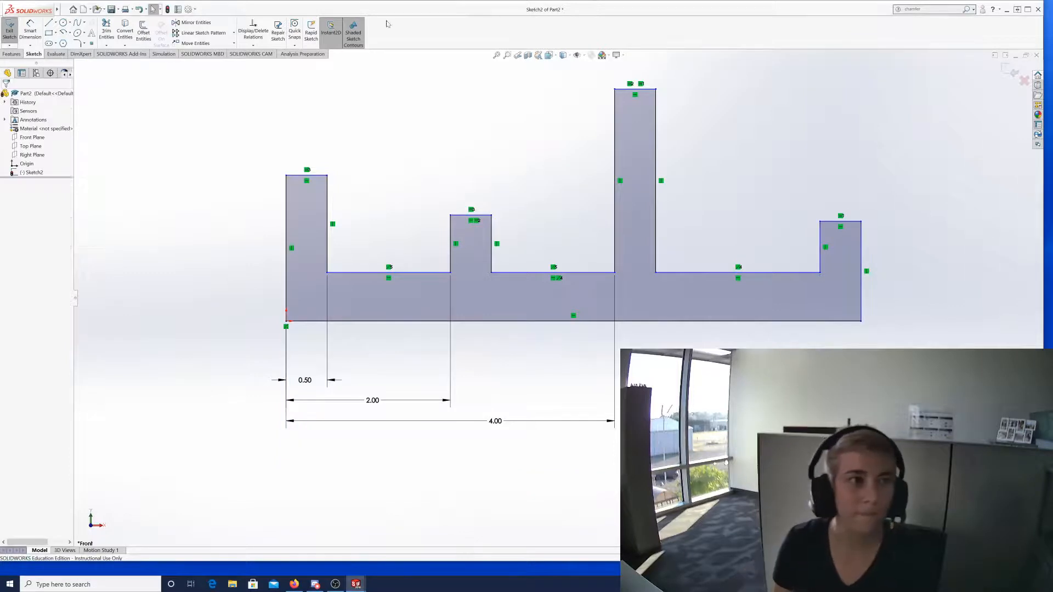
Redimension the profile's overall width from left to right edge as 6.50.
left_click(30, 31)
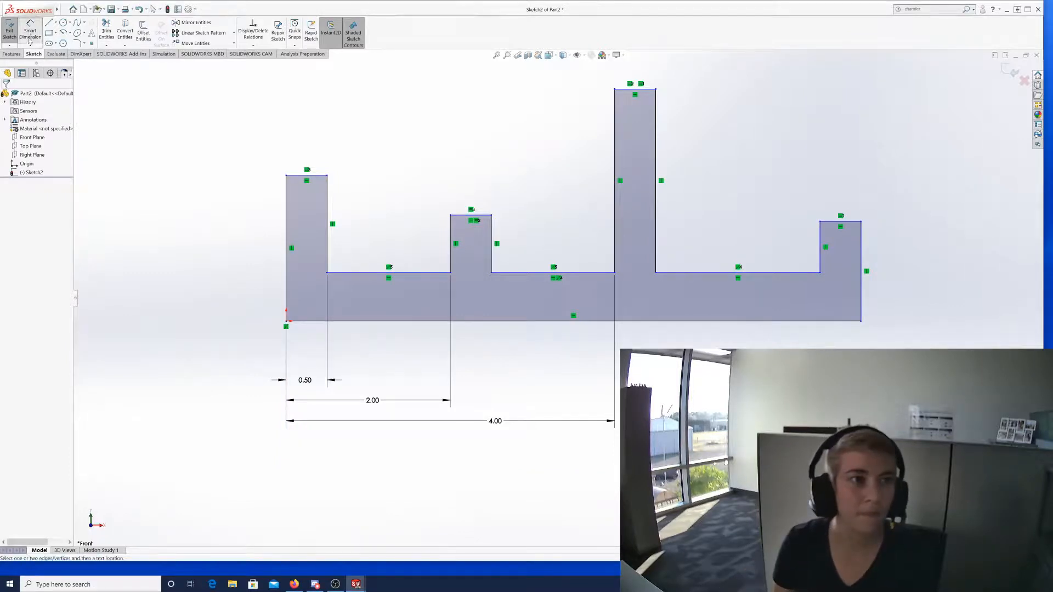
left_click(286, 275)
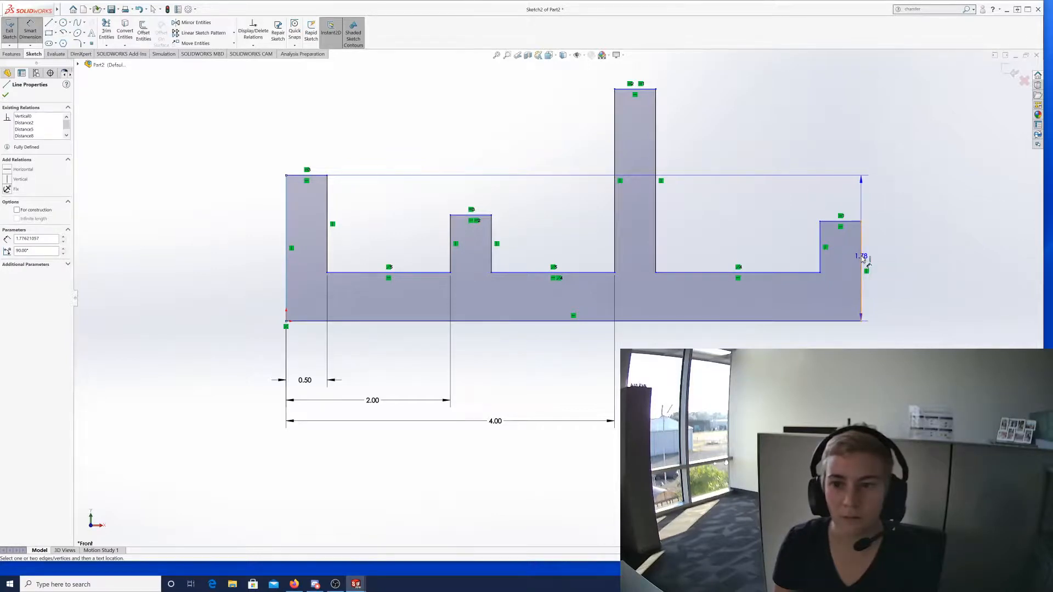
left_click(860, 255)
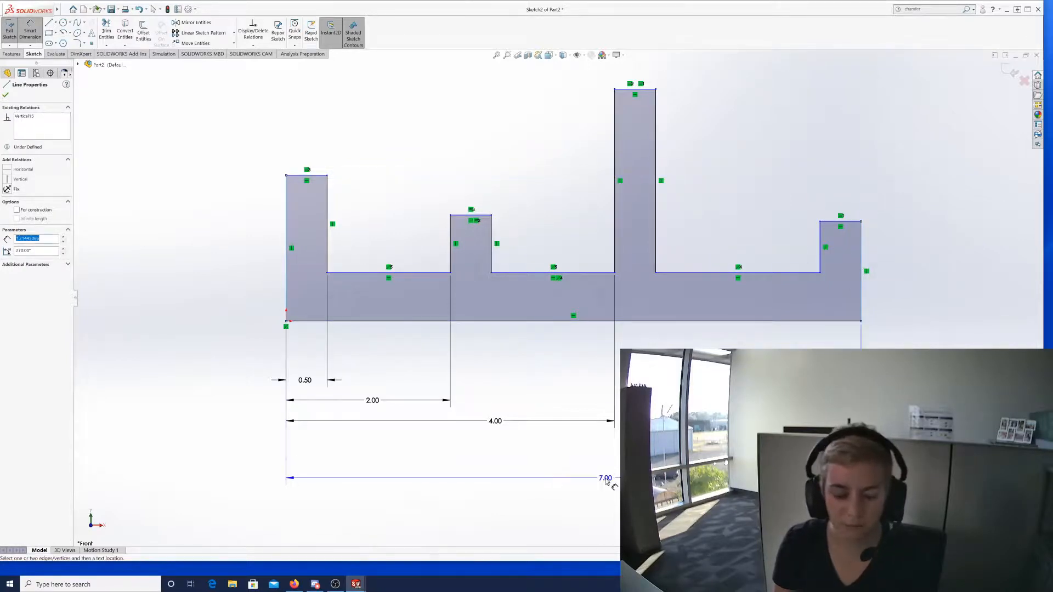
left_click(608, 478)
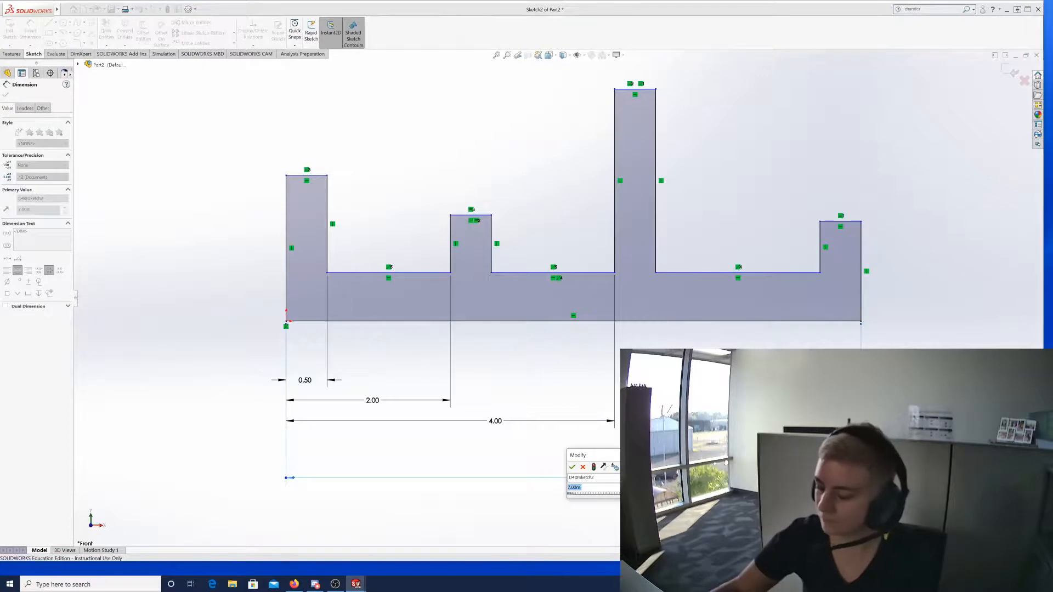
type("6.5")
key("Return")
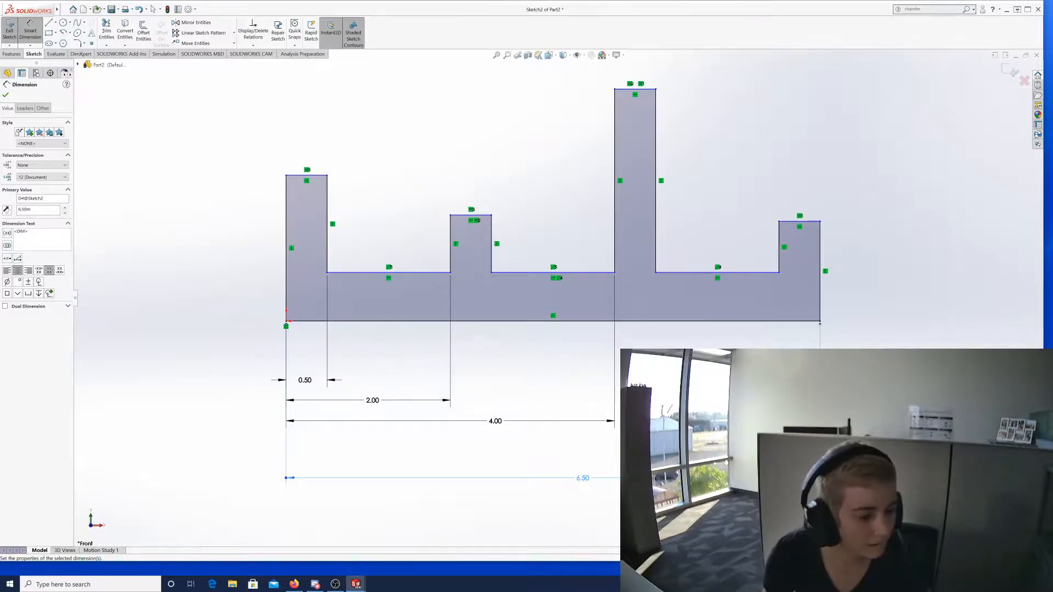
Cancel the redundant top-edge width dimension and measure from the left block's top to the bottom edge.
left_click(296, 177)
left_click(305, 320)
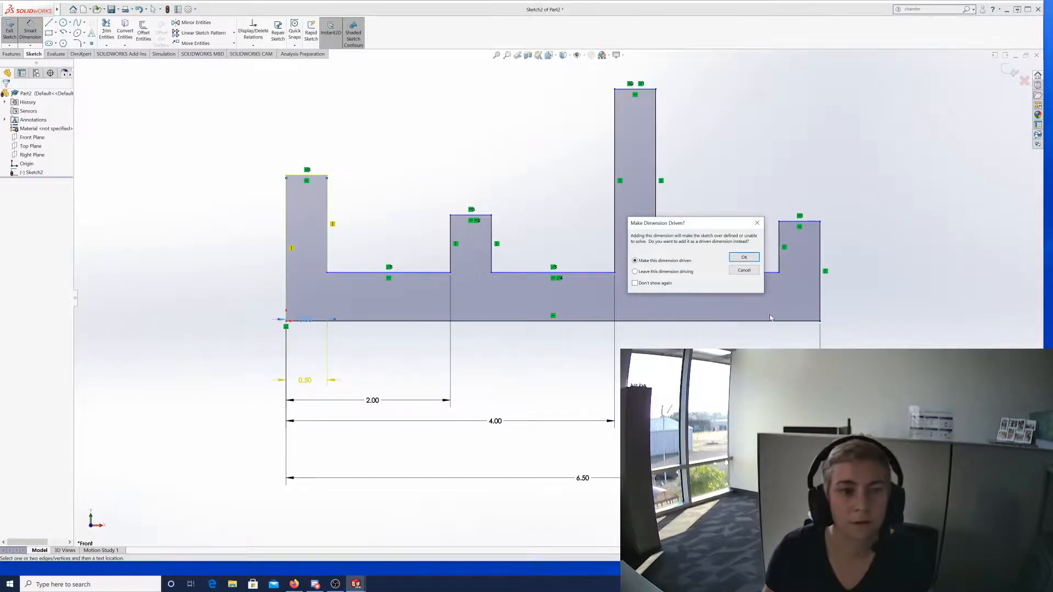
left_click(742, 270)
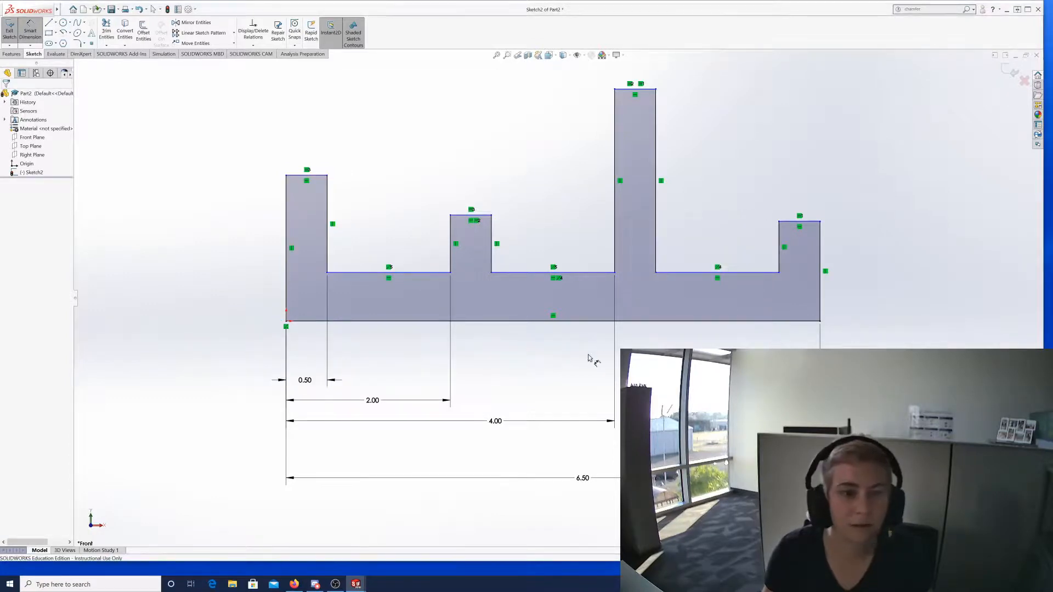
left_click(290, 176)
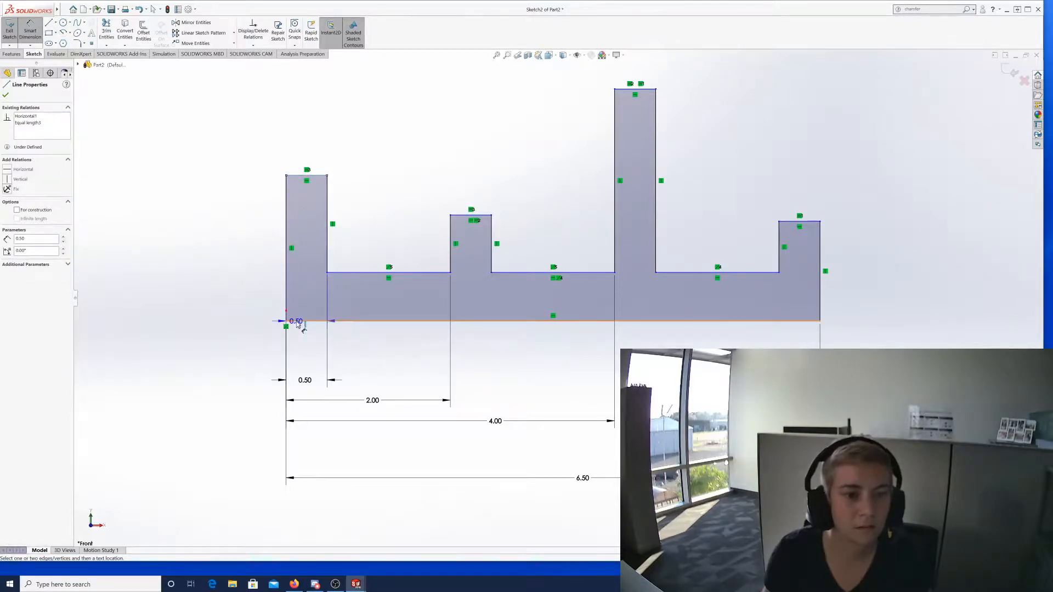
left_click(297, 322)
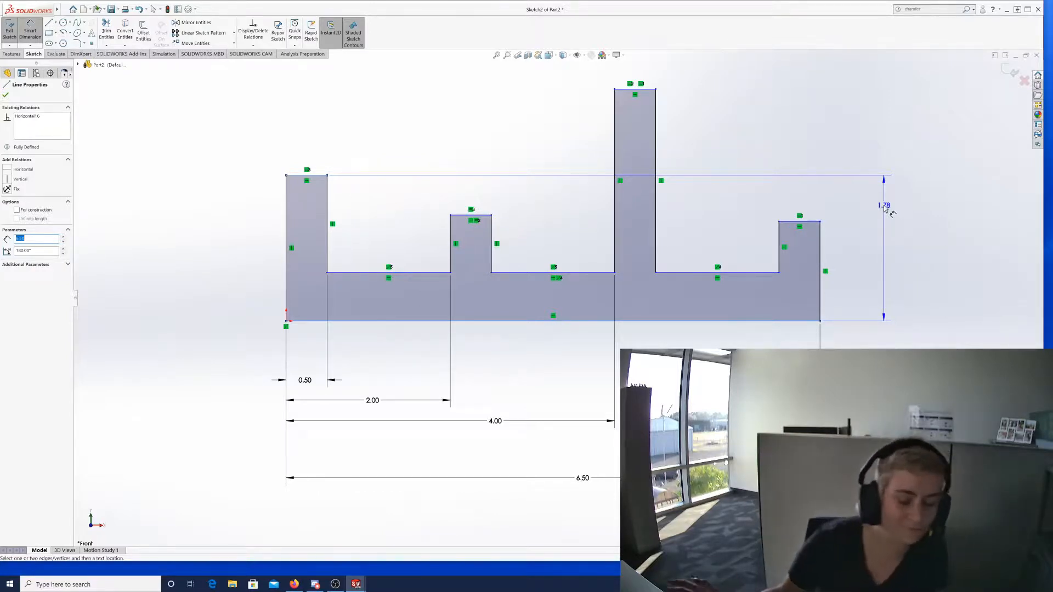
Set the left block's height to 4.50 and the second tower's height to 3.50.
left_click(895, 234)
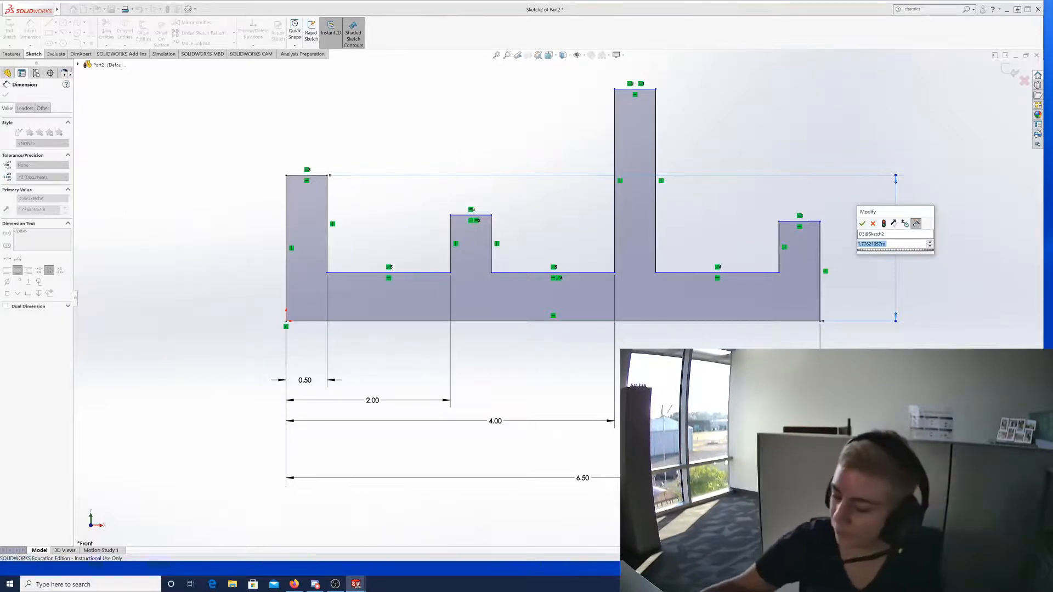
type("4.5")
key("Return")
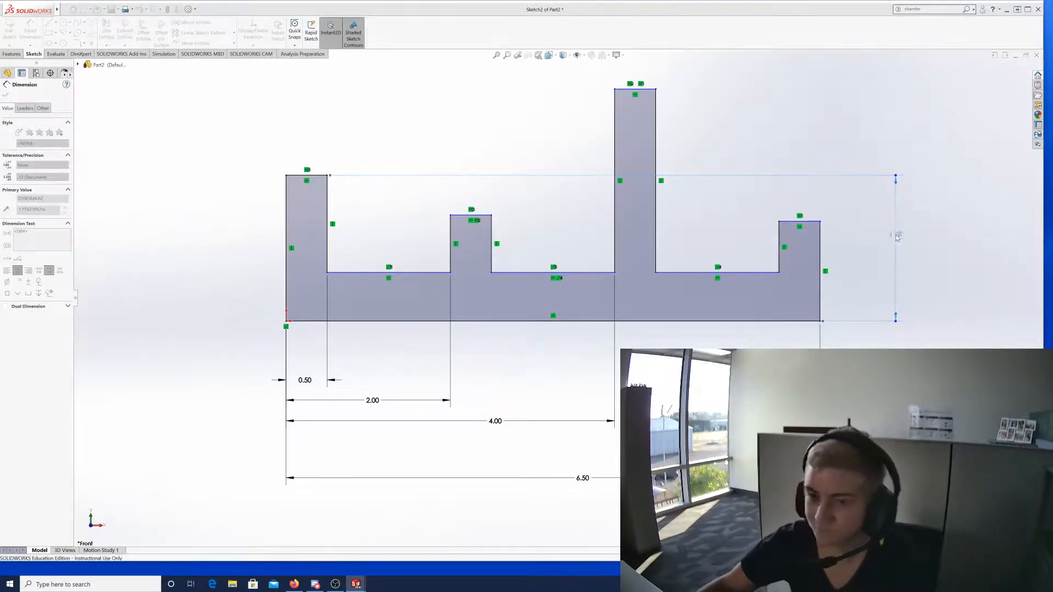
scroll(800, 213, "up", 3)
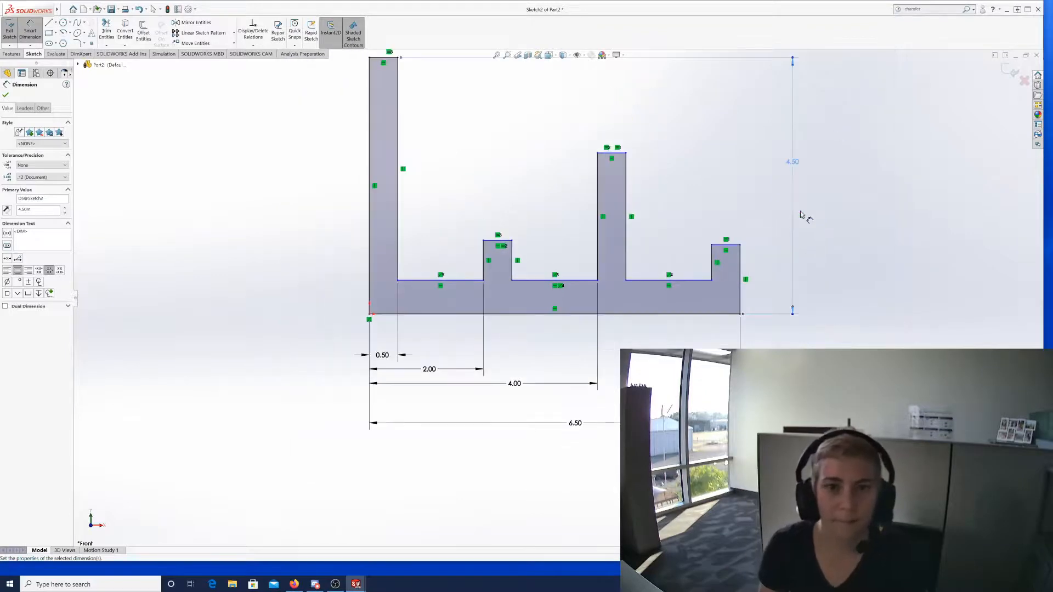
left_click(513, 254)
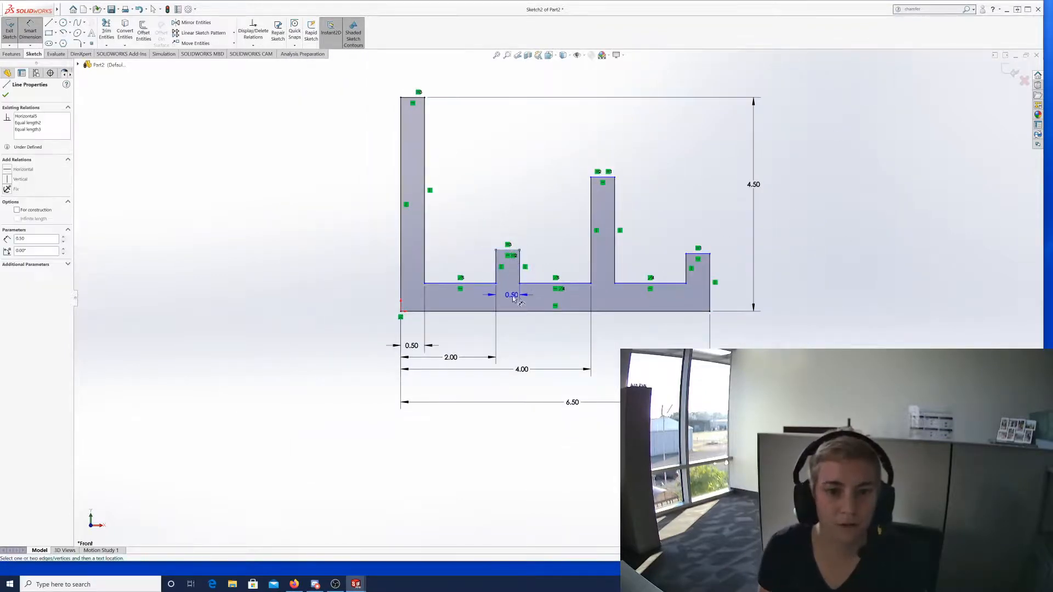
left_click(526, 312)
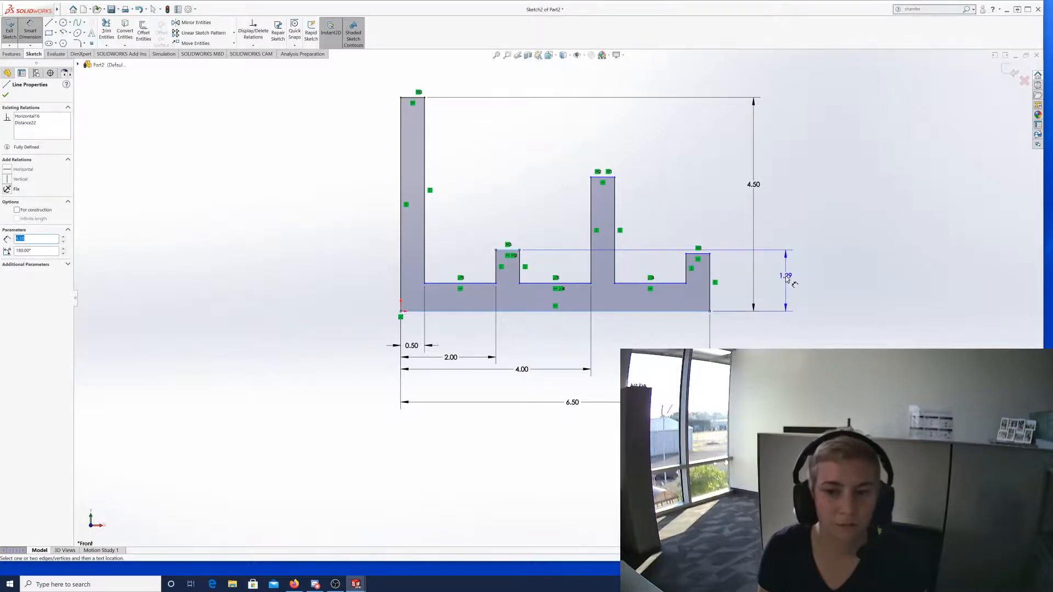
left_click(785, 269)
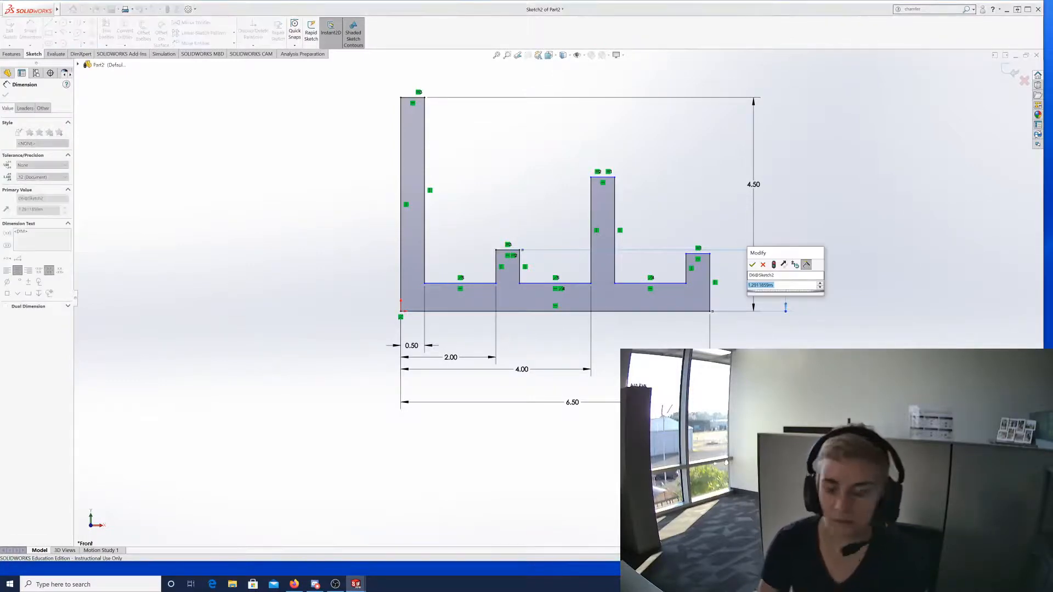
type("3.5")
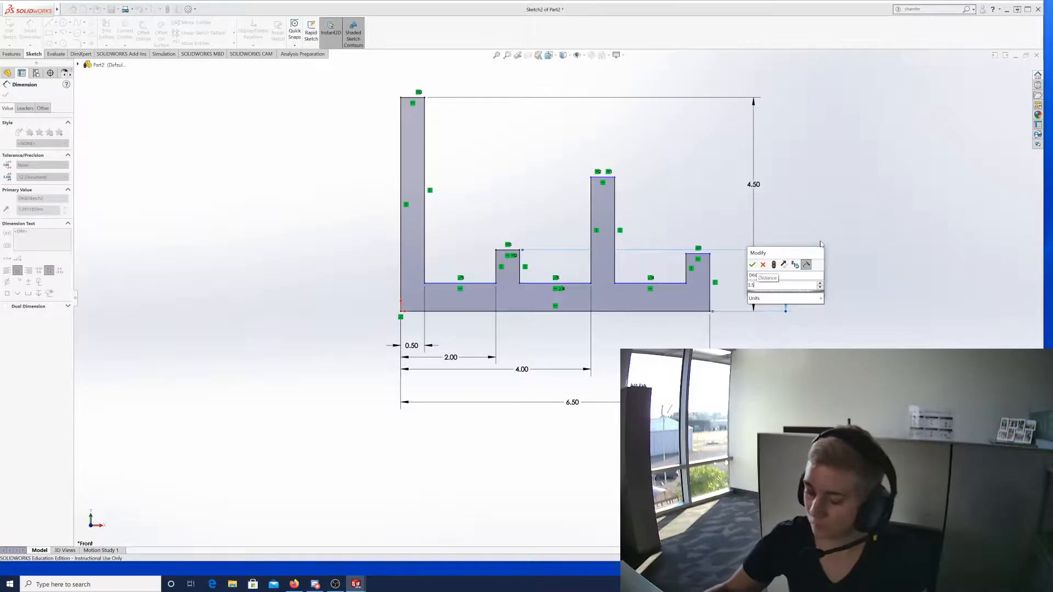
key("Return")
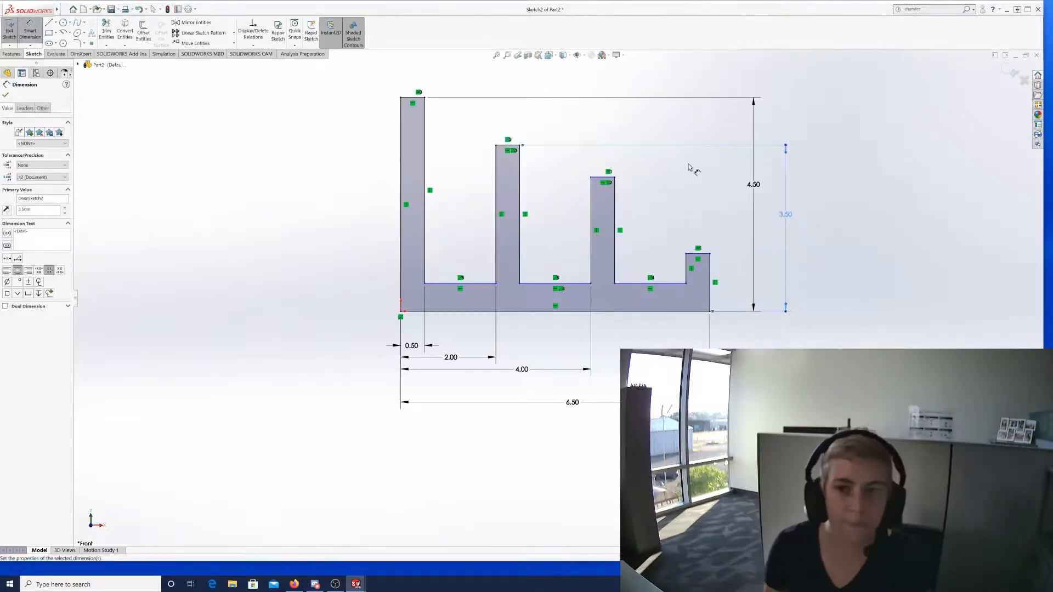
left_click(602, 185)
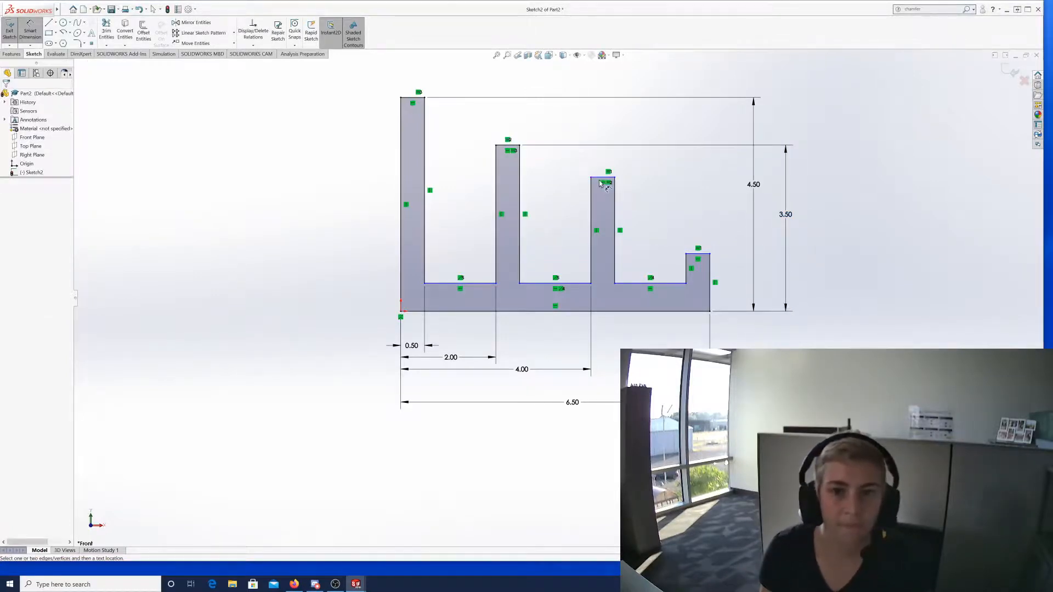
Dimension the third tower's height at 2.50 and the right step's height at 1.50.
left_click(602, 184)
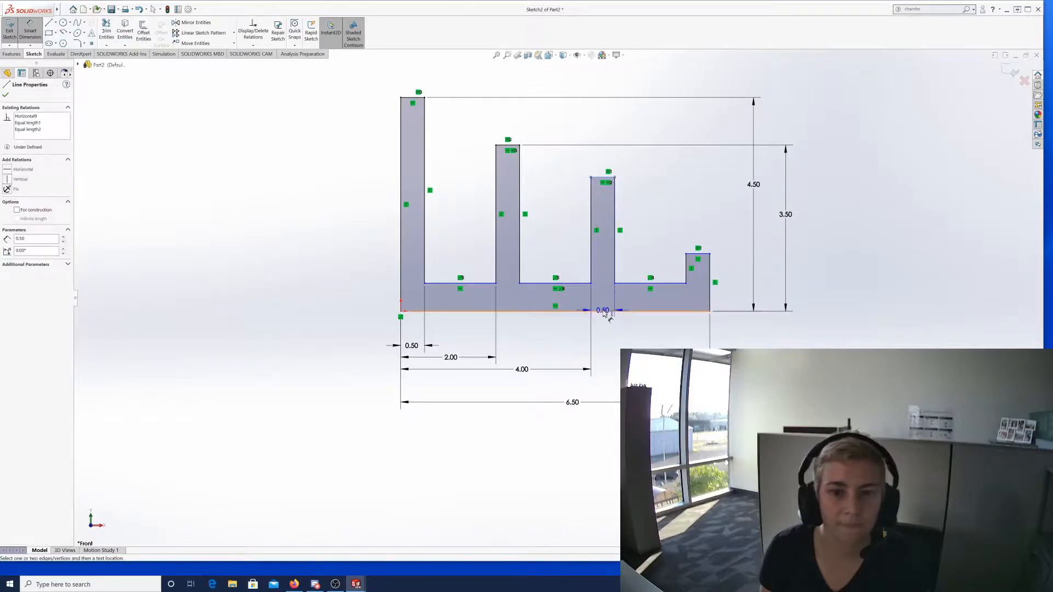
left_click(605, 311)
left_click(812, 239)
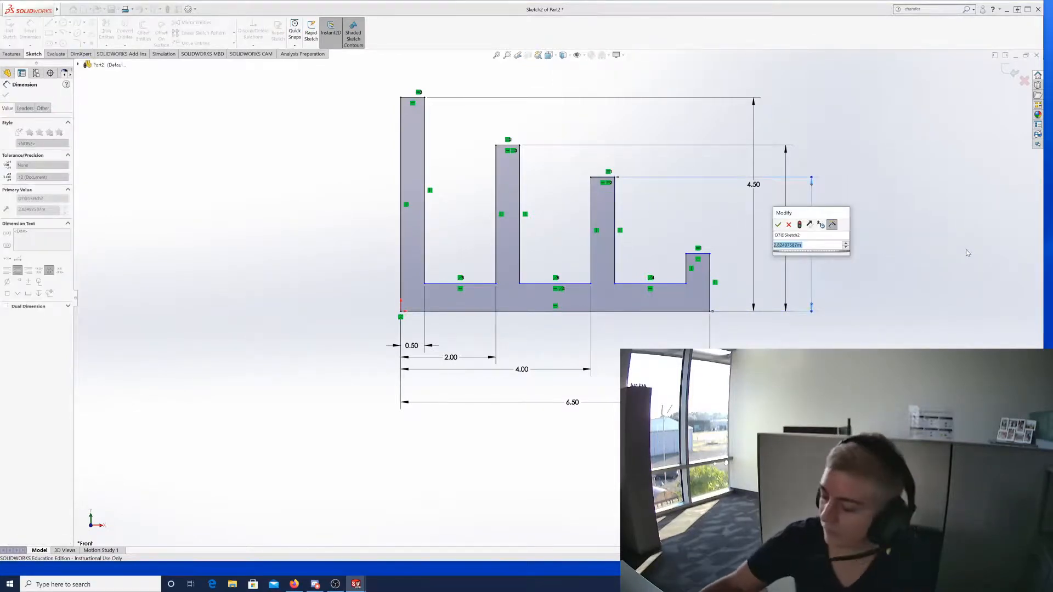
key("Return")
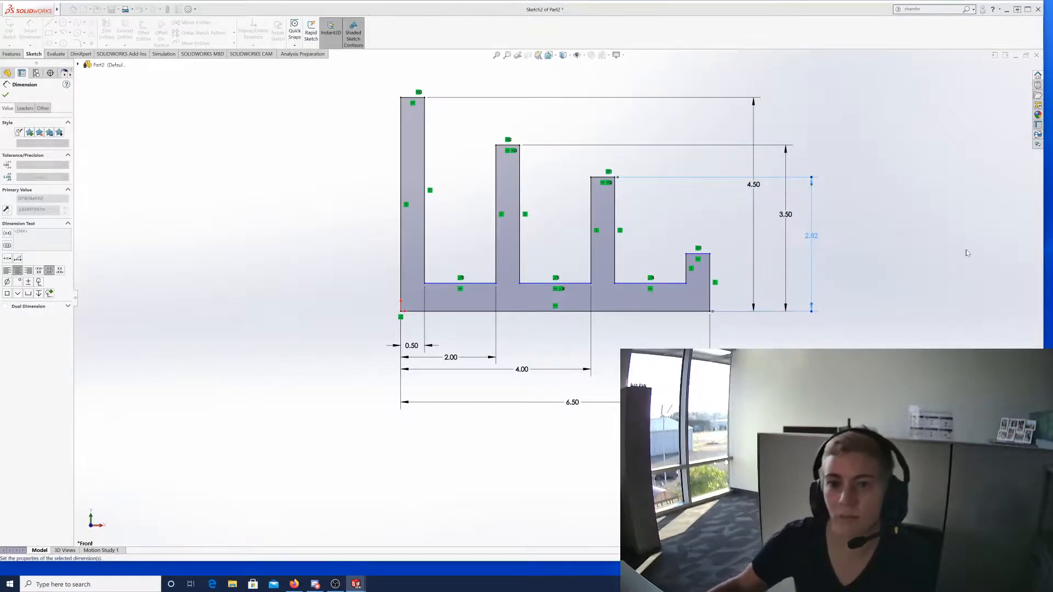
left_click(698, 255)
left_click(700, 312)
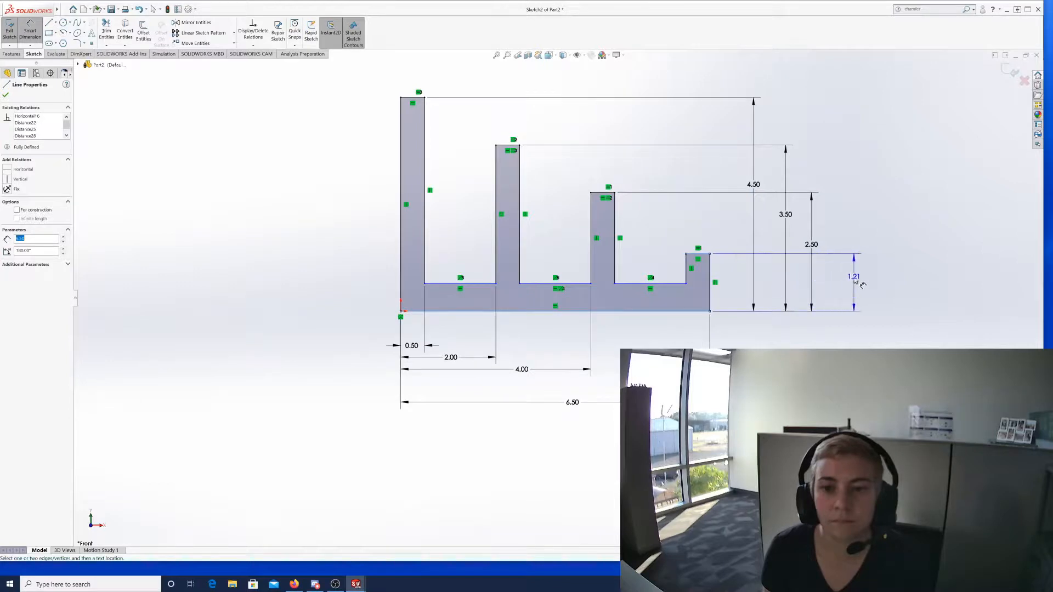
left_click(850, 285)
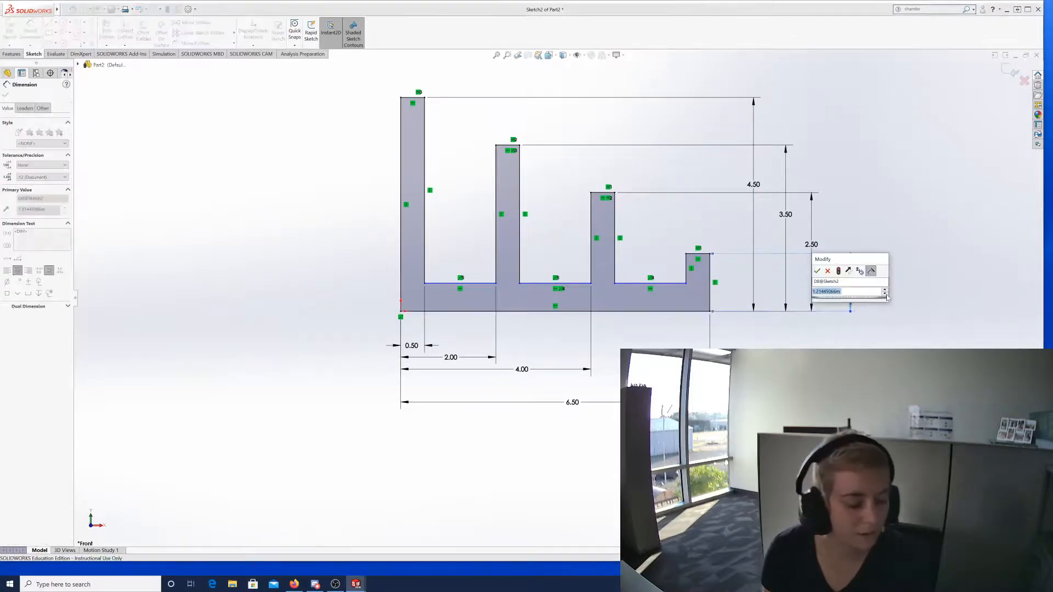
type("1.2")
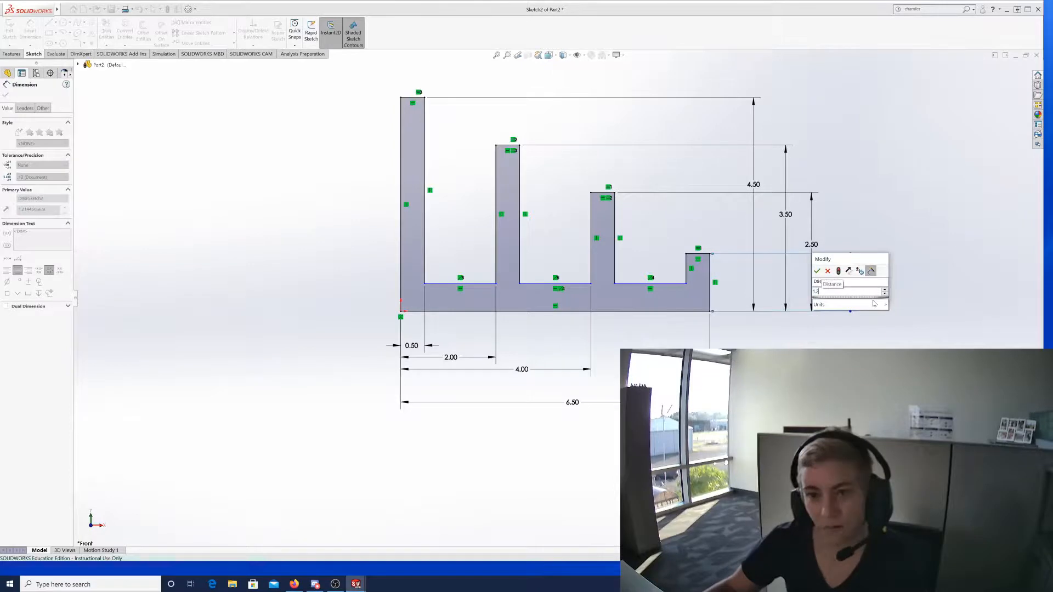
key("Return")
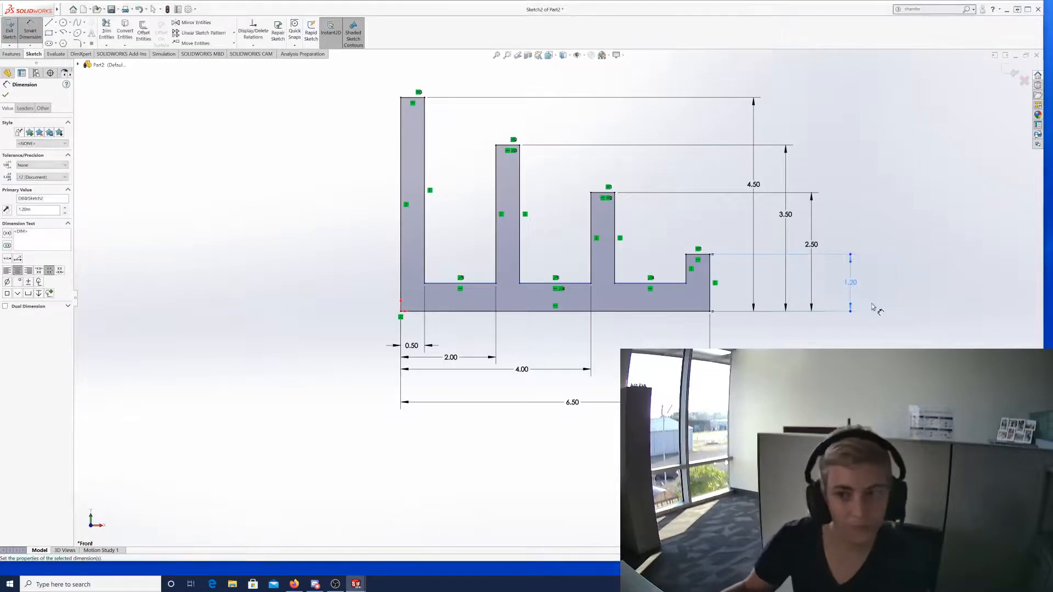
left_click(851, 283)
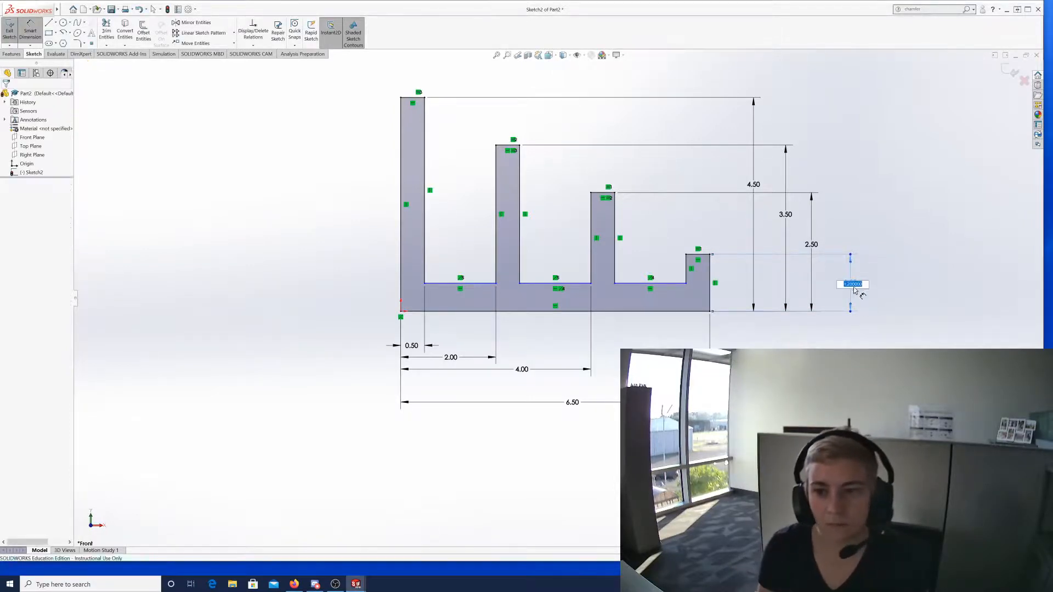
type("1.5")
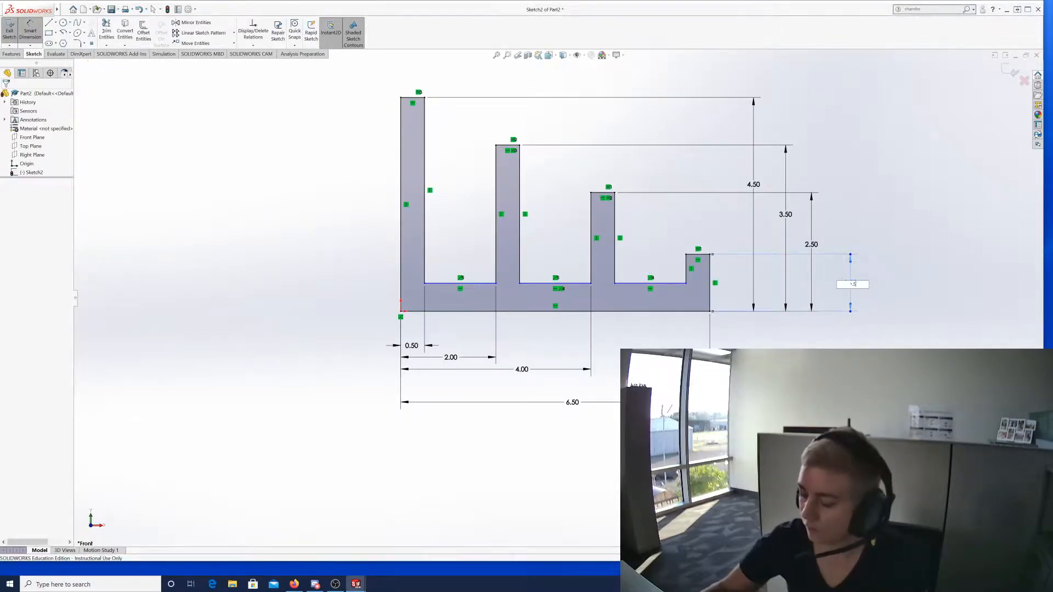
key("Return")
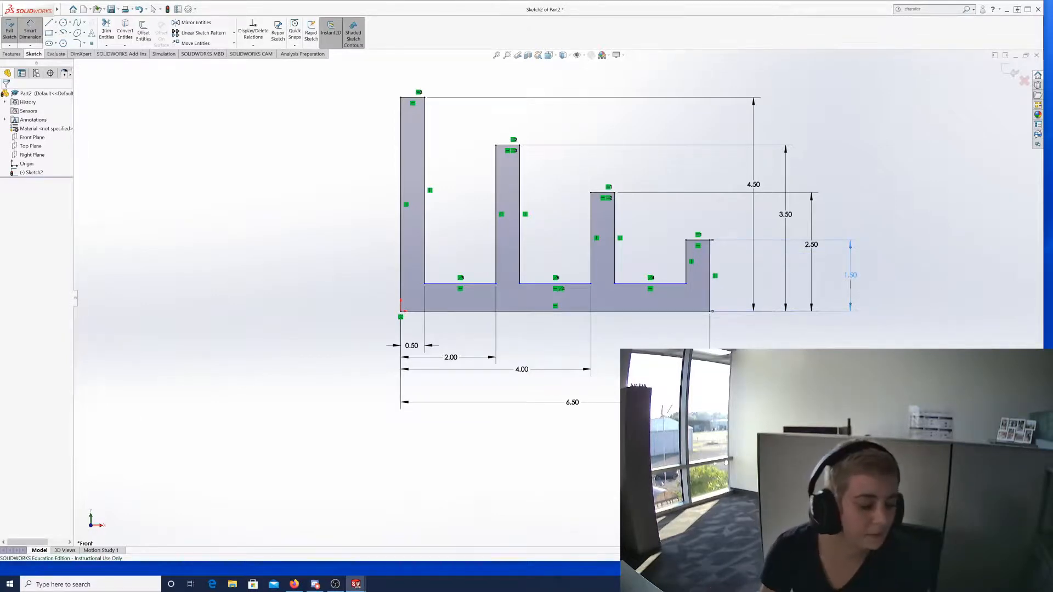
Set the base strip's thickness to 0.50.
left_click(659, 314)
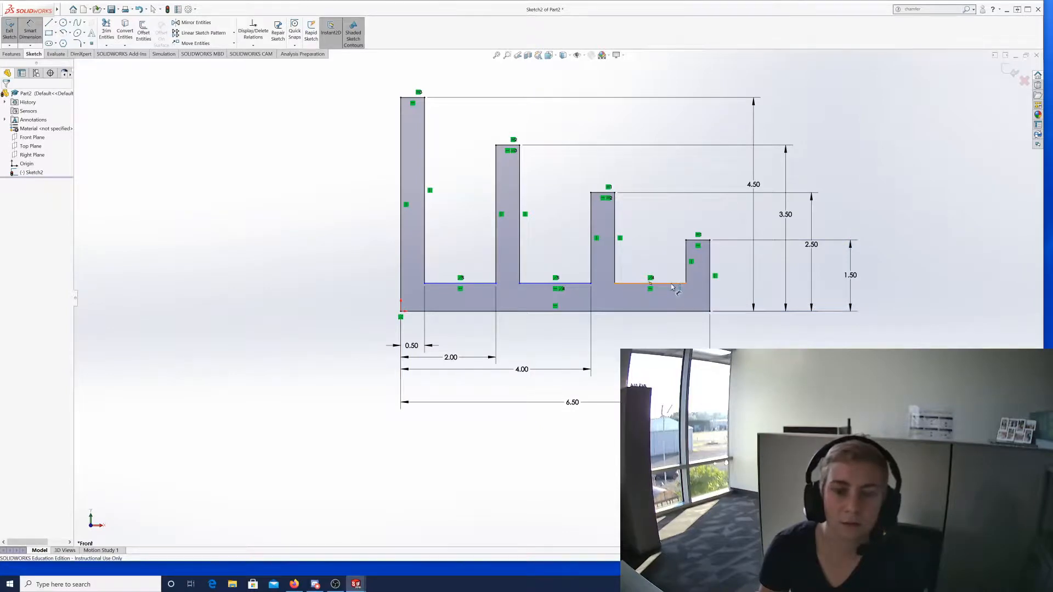
left_click(672, 284)
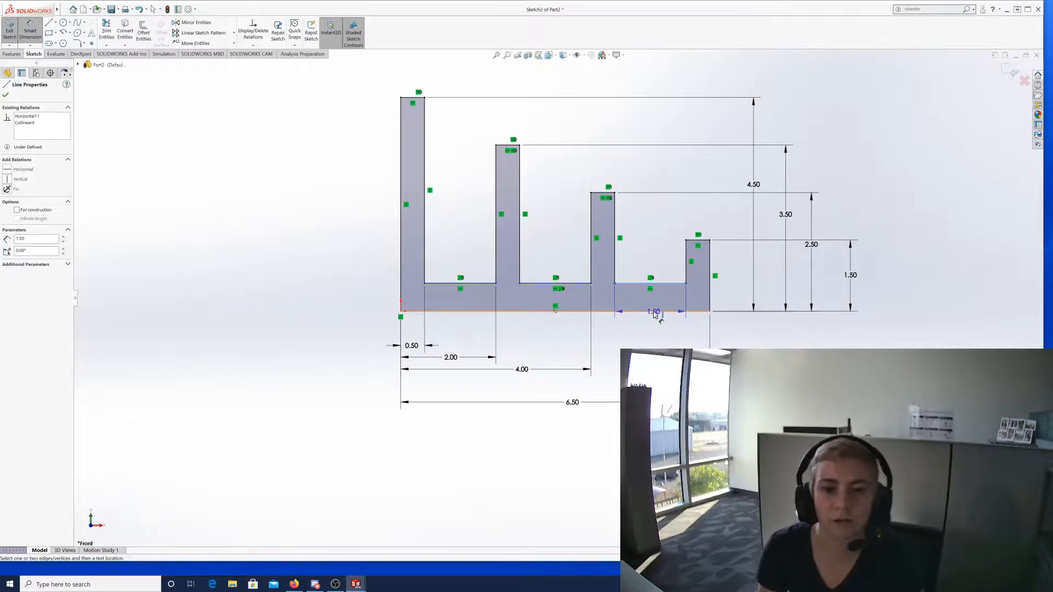
left_click(657, 312)
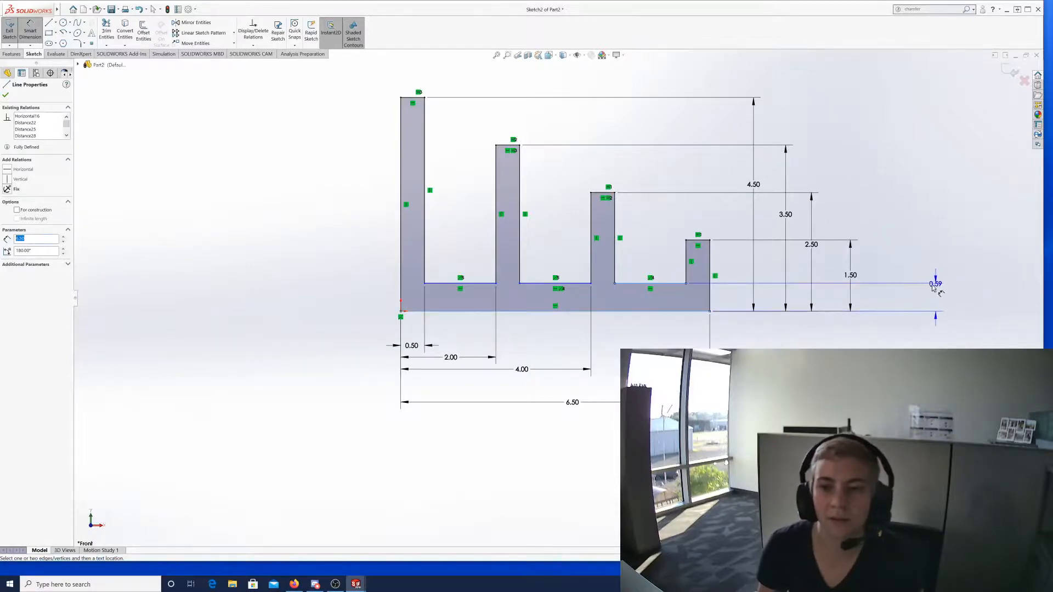
left_click(922, 298)
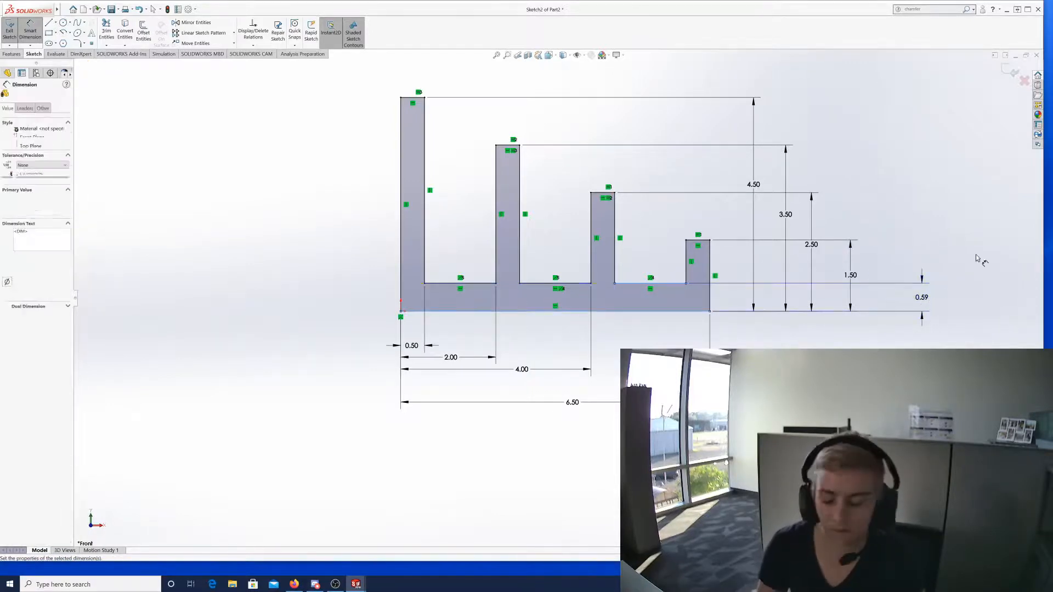
type("0.50in")
key("Return")
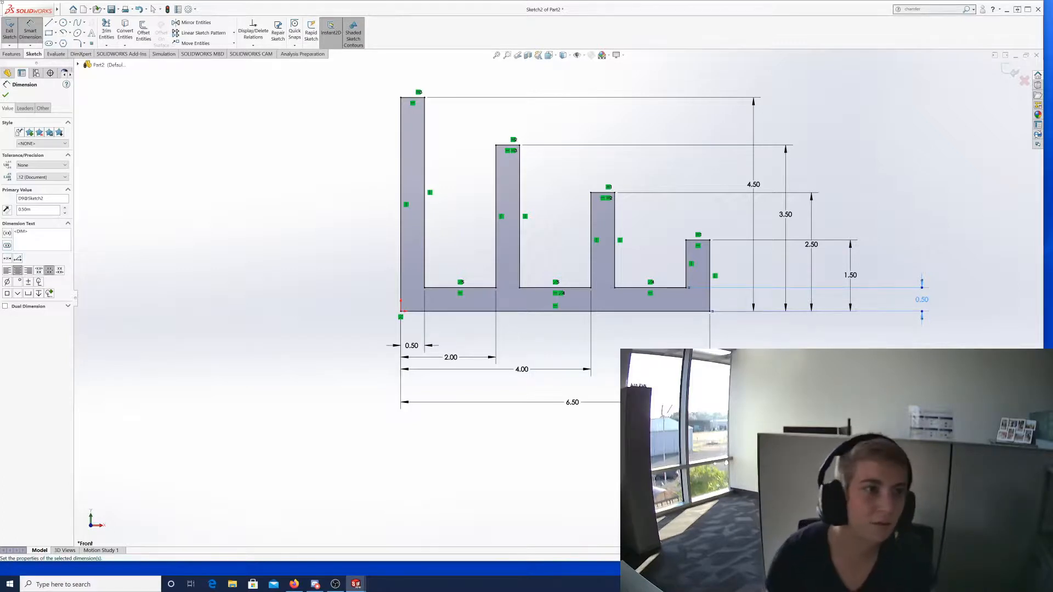
Exit the profile sketch and select Sketch2 in the FeatureManager tree.
left_click(18, 34)
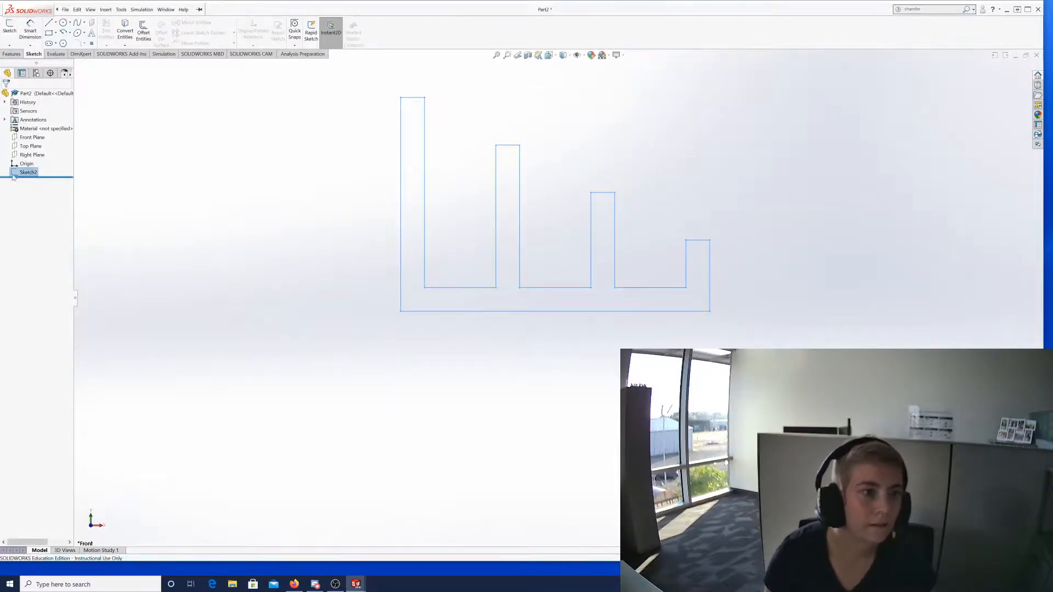
double_click(32, 173)
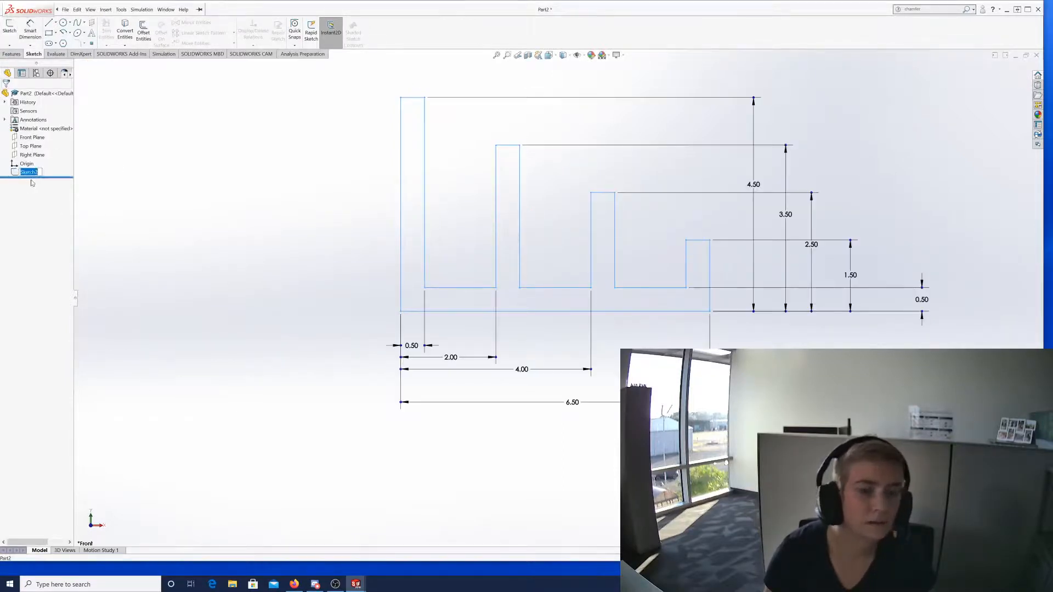
left_click(38, 173)
key("Escape")
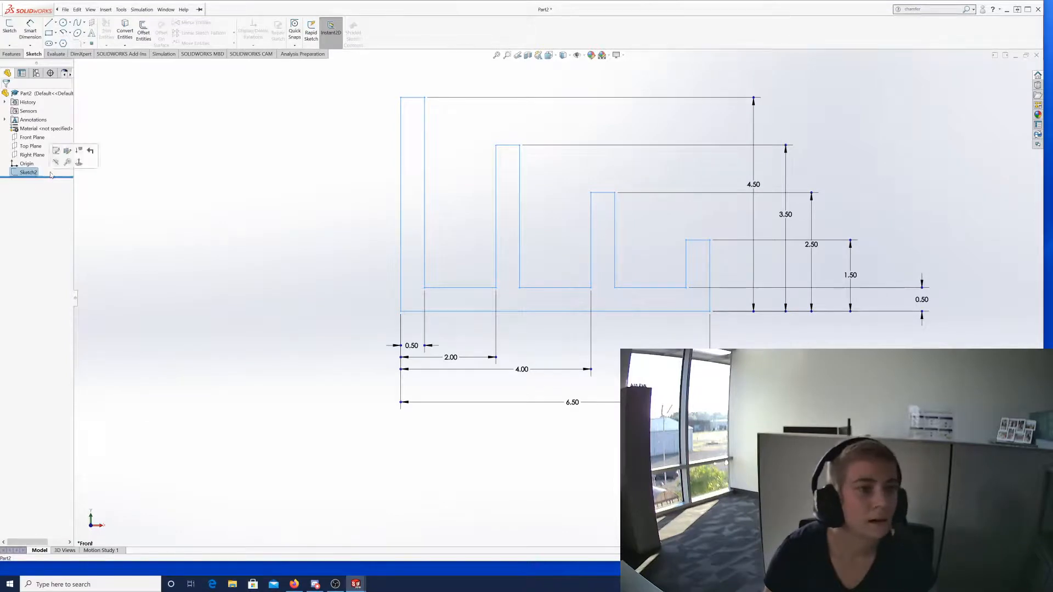
left_click(269, 233)
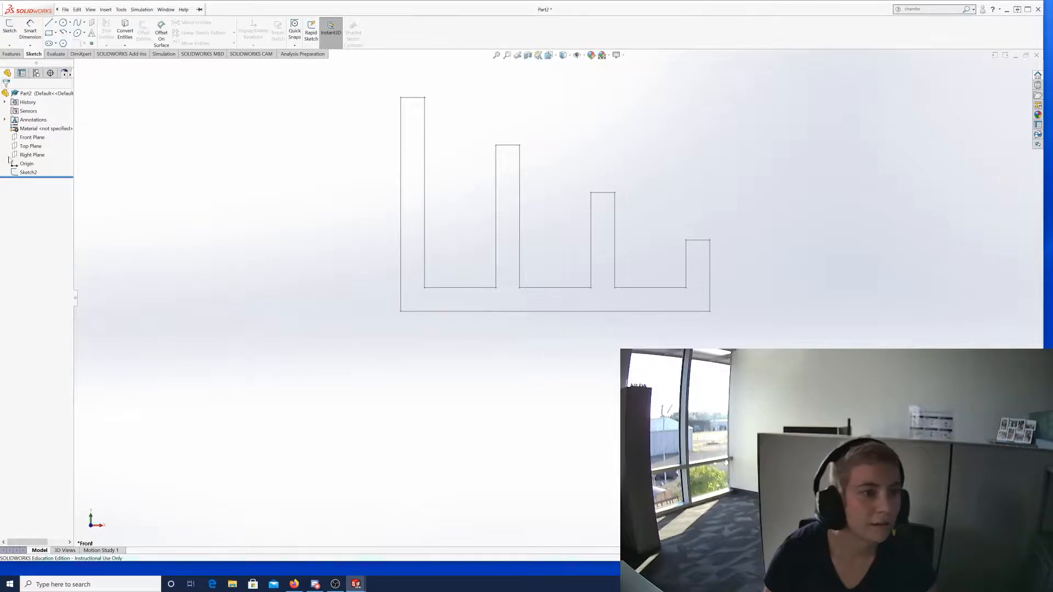
left_click(41, 172)
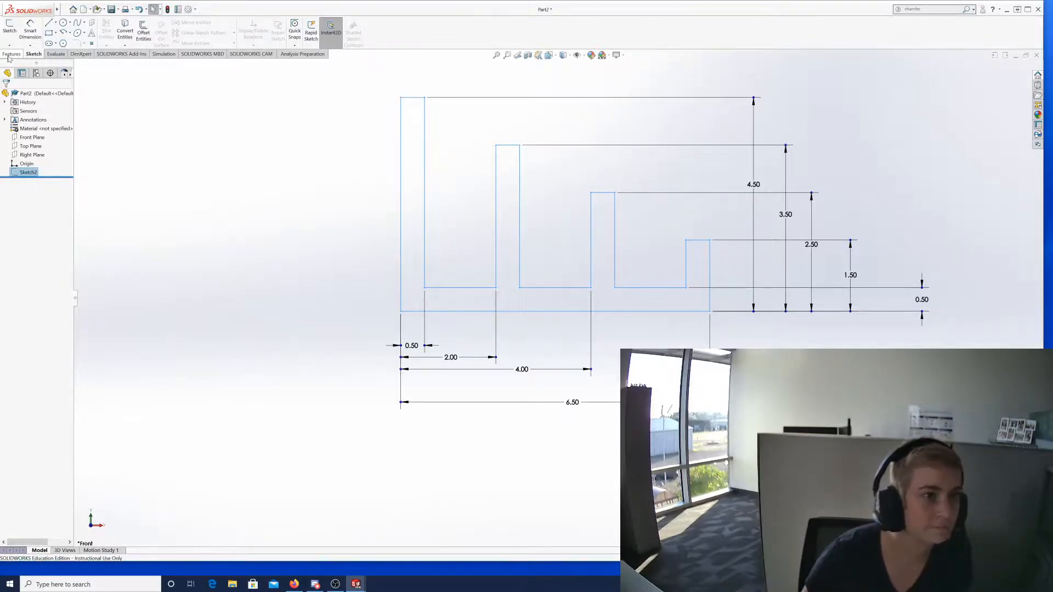
left_click(10, 55)
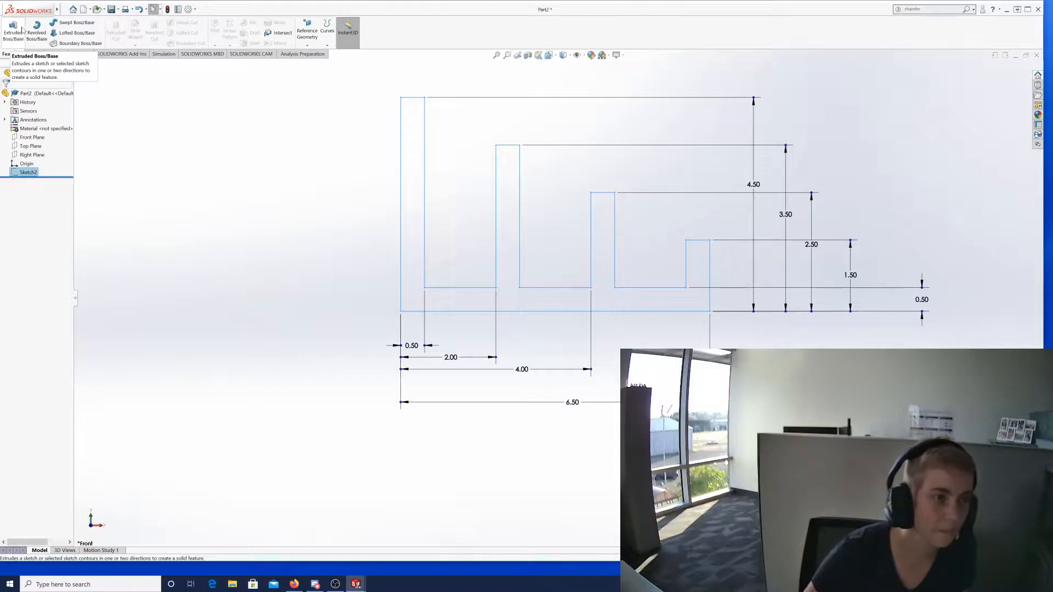
Start a boss extrusion of Sketch2, keeping the Sketch Plane start and Blind end condition.
left_click(22, 36)
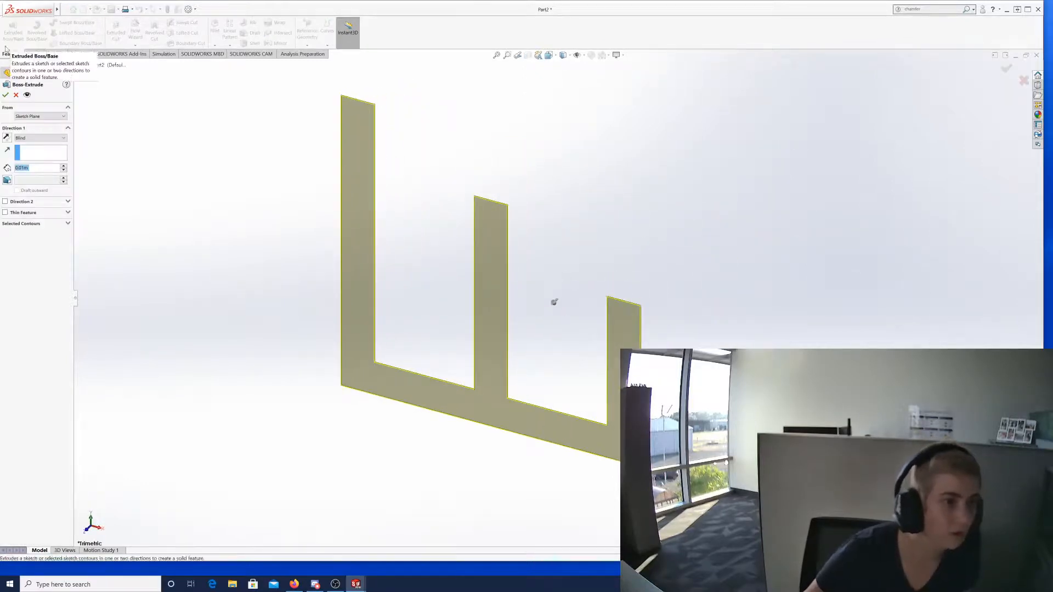
left_click(36, 117)
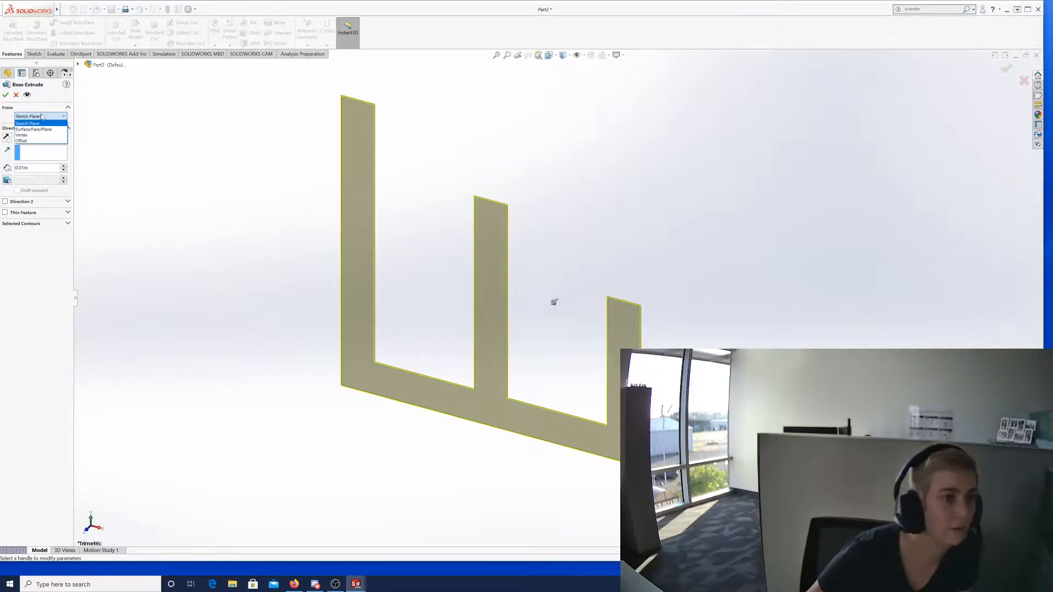
left_click(42, 117)
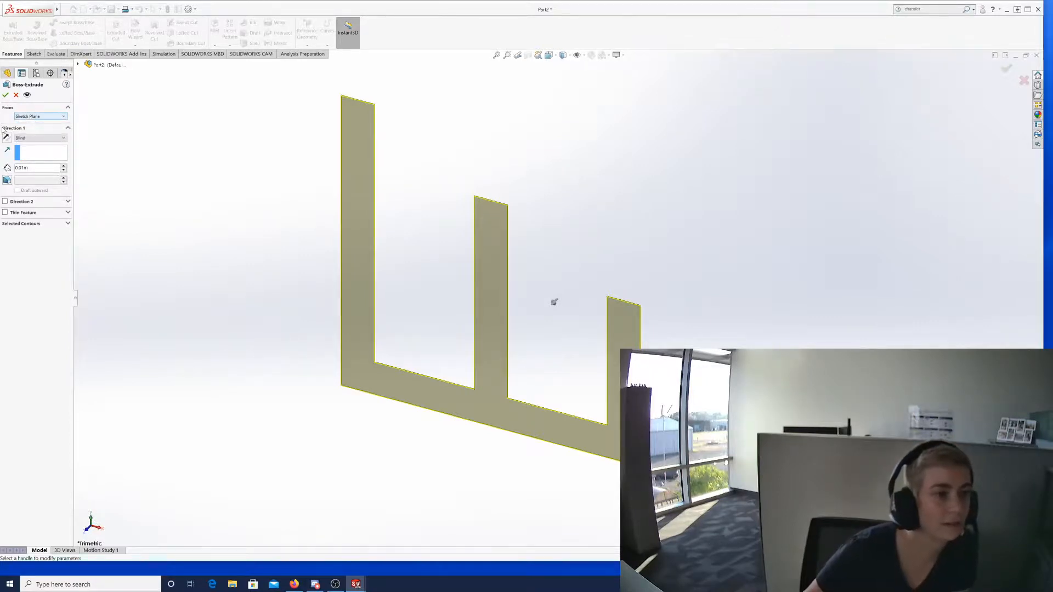
left_click(62, 139)
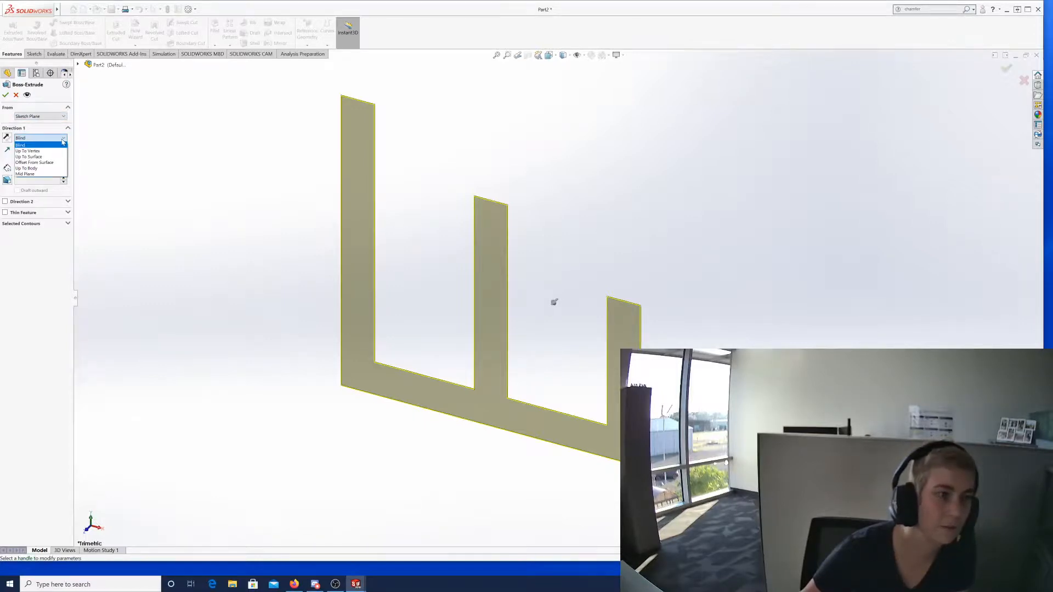
left_click(62, 142)
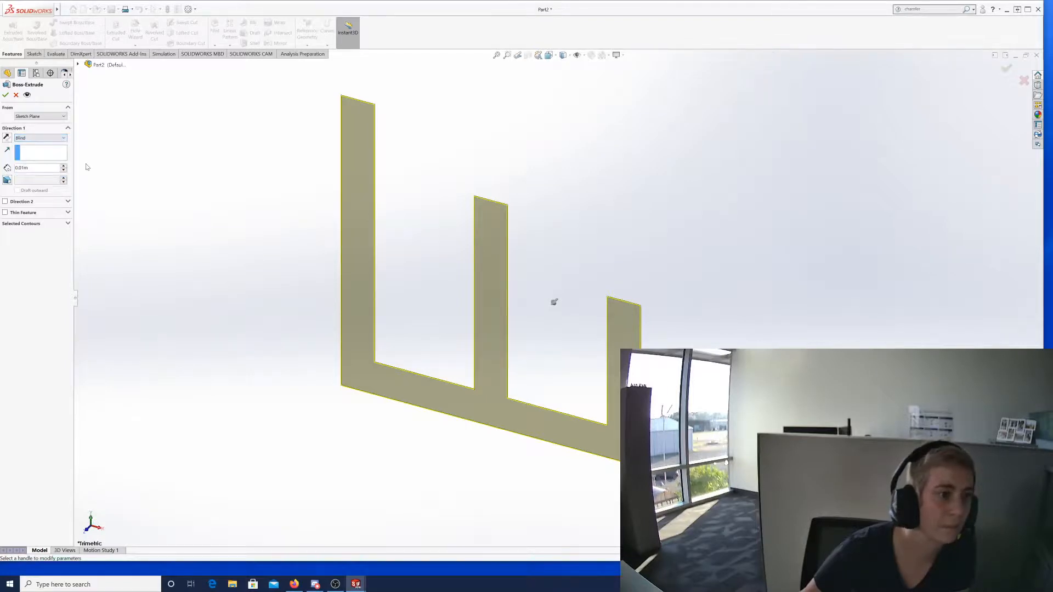
double_click(25, 168)
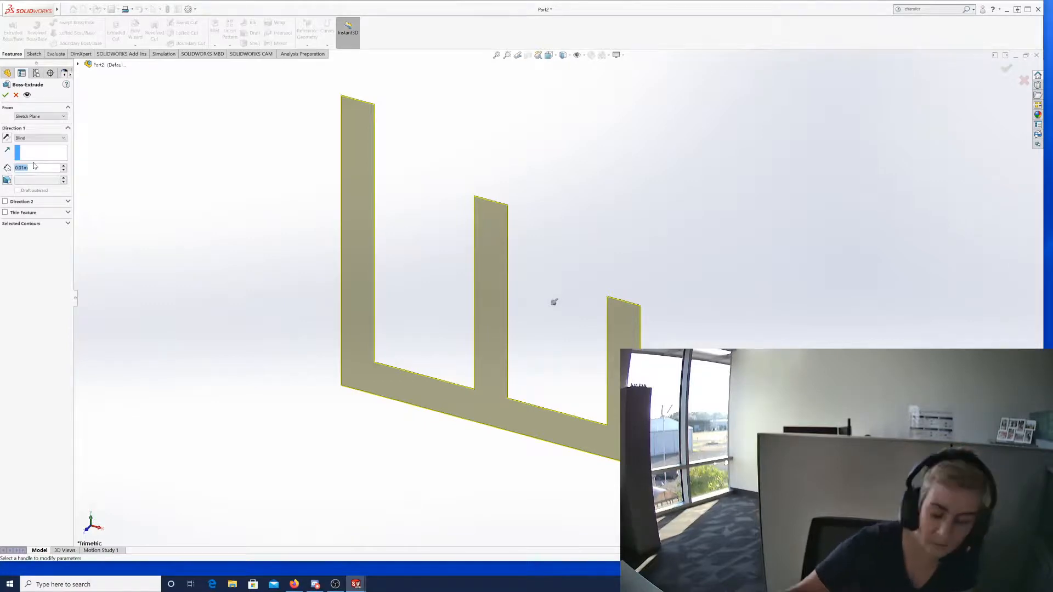
Enter a blind depth of 6, settle the extrusion direction, and confirm Boss-Extrude1.
type("6")
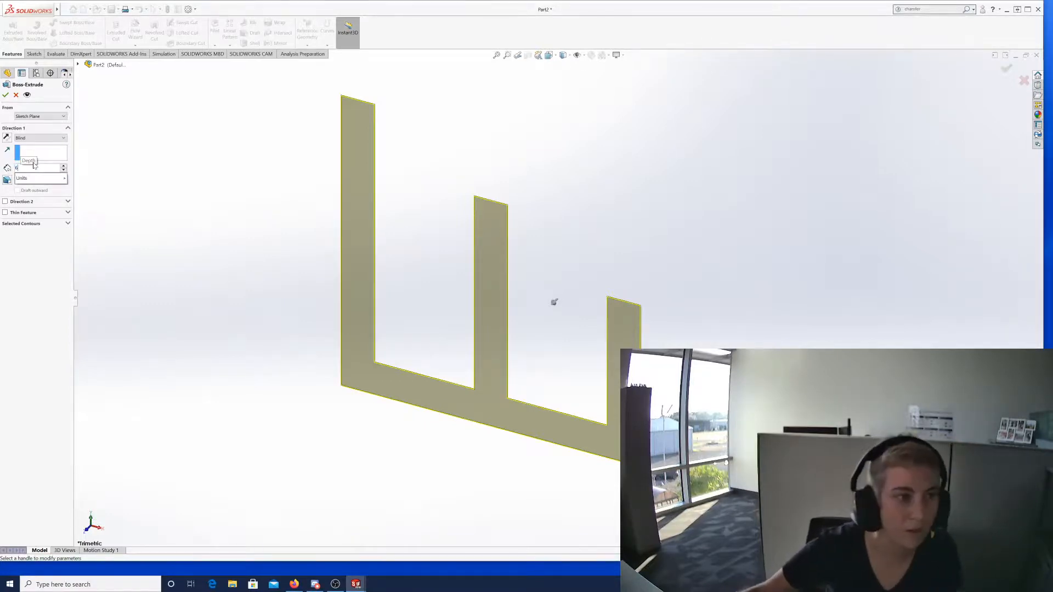
key("Return")
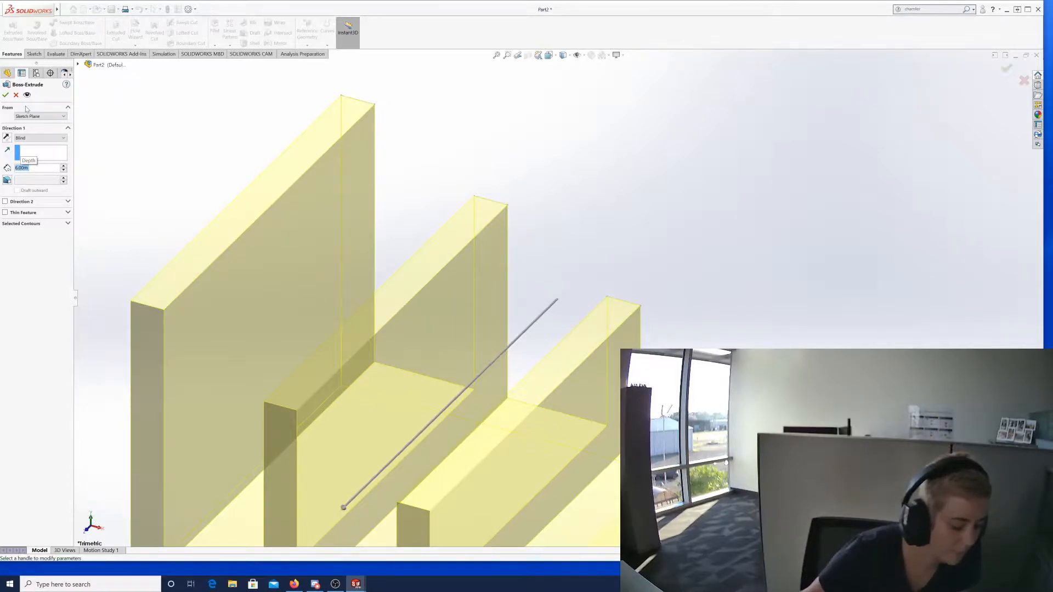
left_click(8, 138)
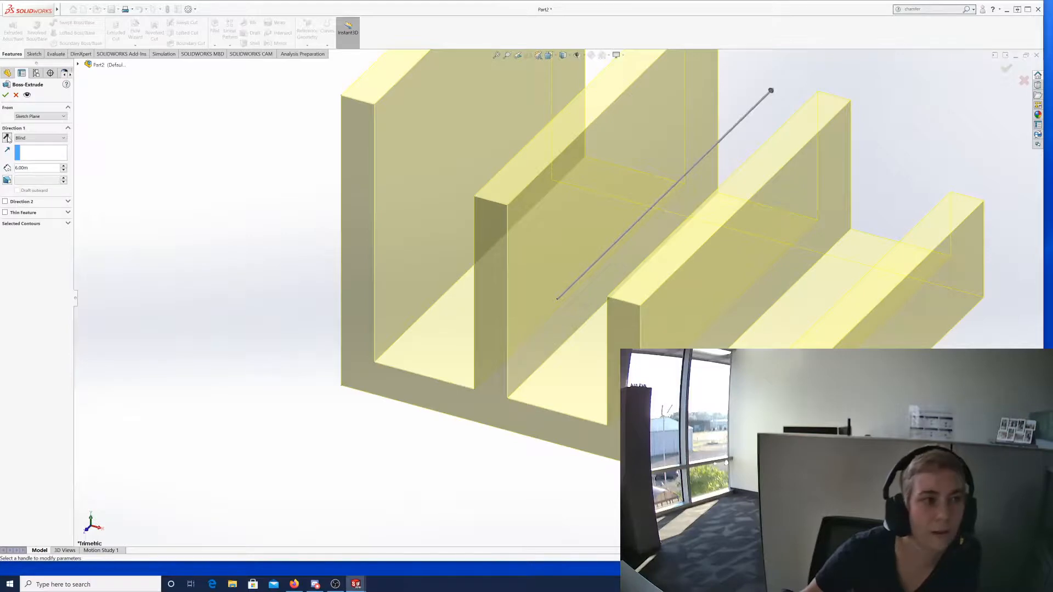
left_click(7, 138)
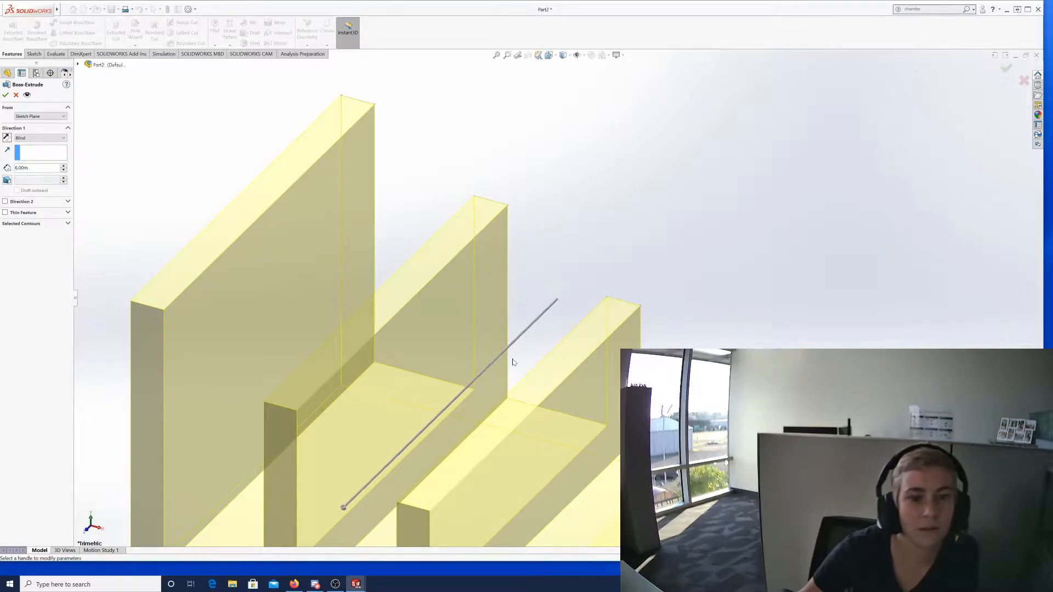
left_click(6, 138)
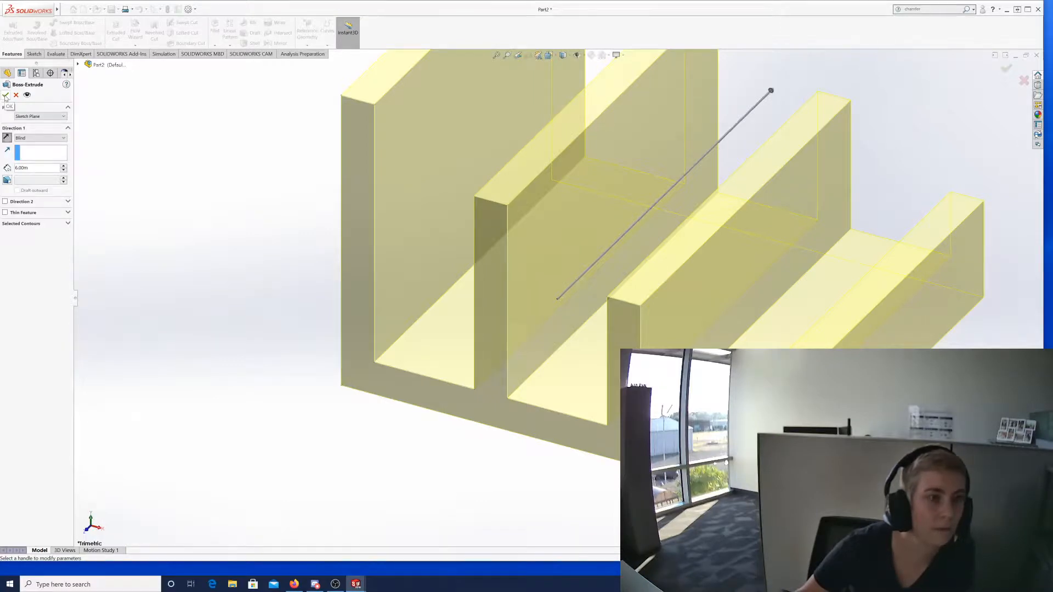
left_click(5, 95)
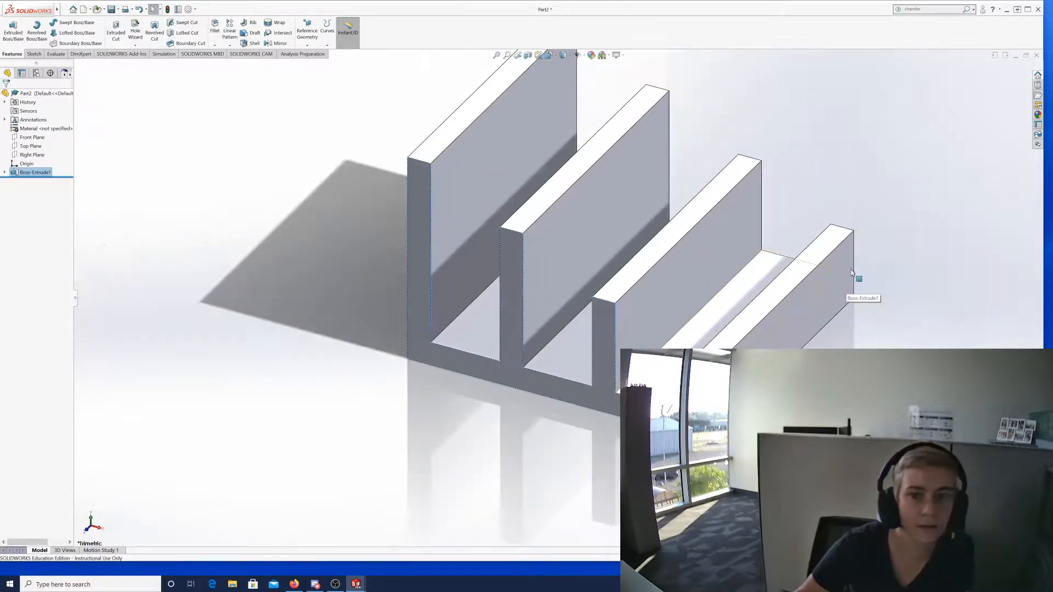
Expand Boss-Extrude1 in the design tree to show Sketch2 and bring up its context menu.
scroll(850, 271, "up", 1)
scroll(797, 159, "up", 1)
scroll(784, 185, "down", 1)
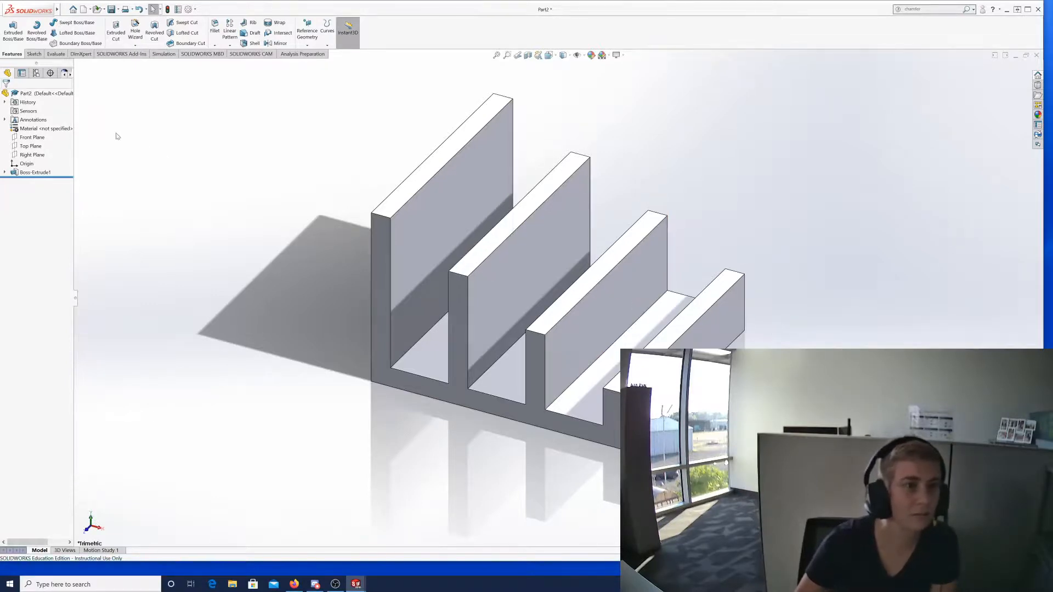
left_click(5, 173)
left_click(35, 173)
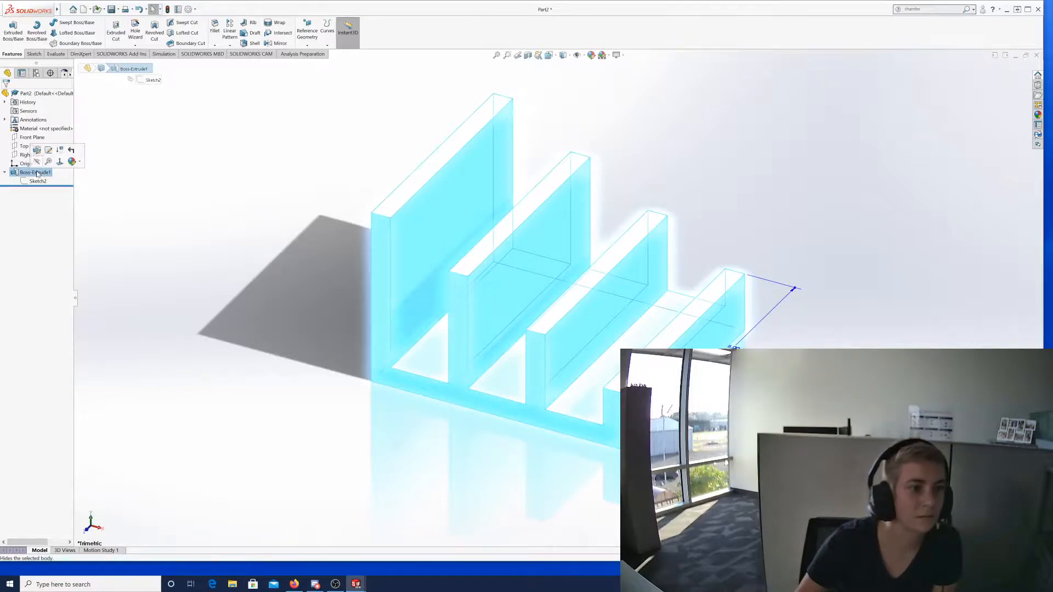
right_click(37, 175)
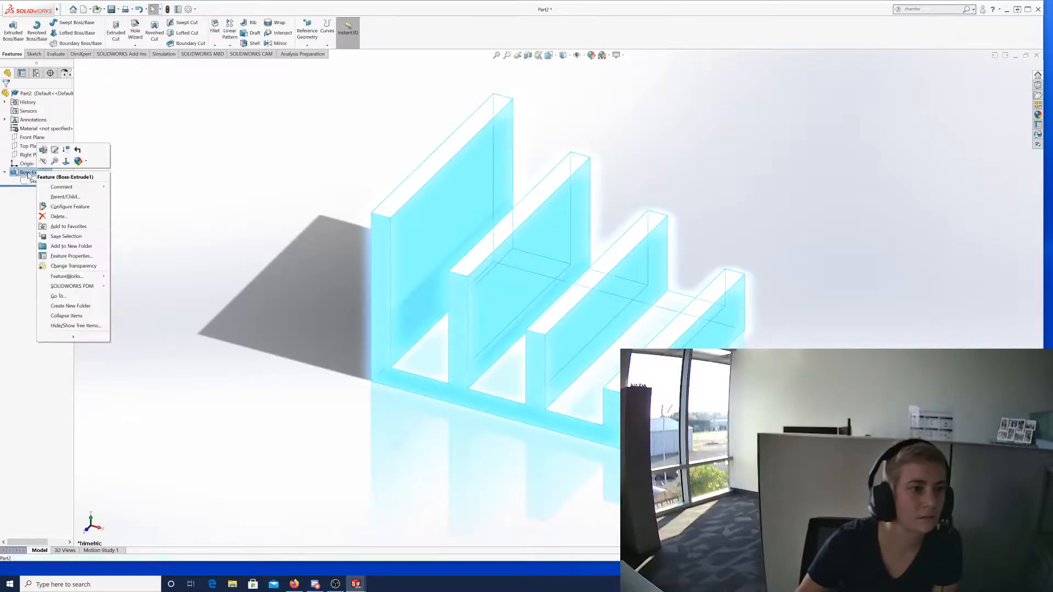
Open Sketch2 under Boss-Extrude1 with Edit Sketch.
left_click(8, 208)
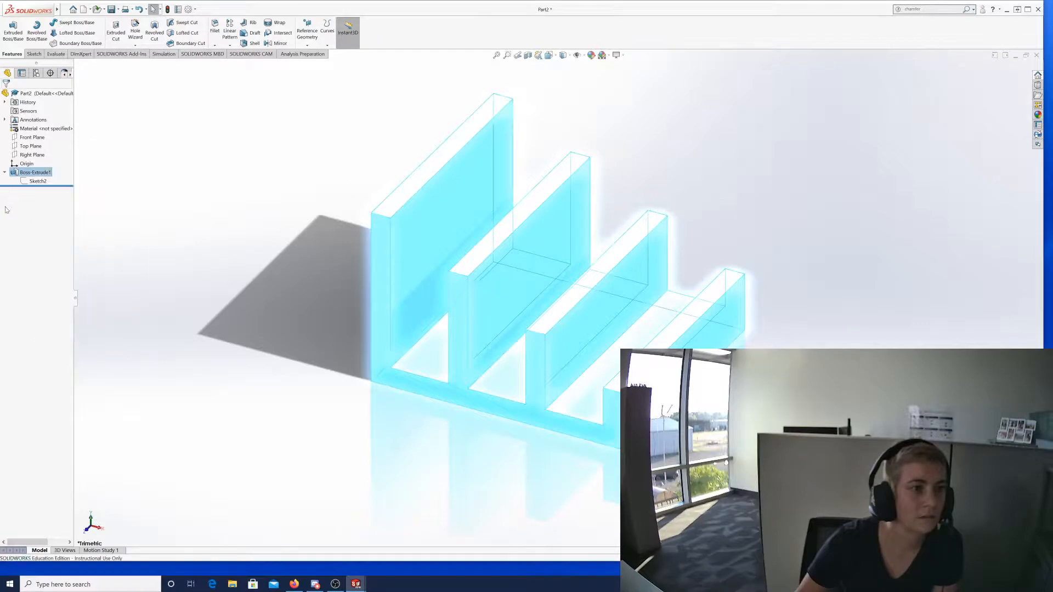
left_click(33, 183)
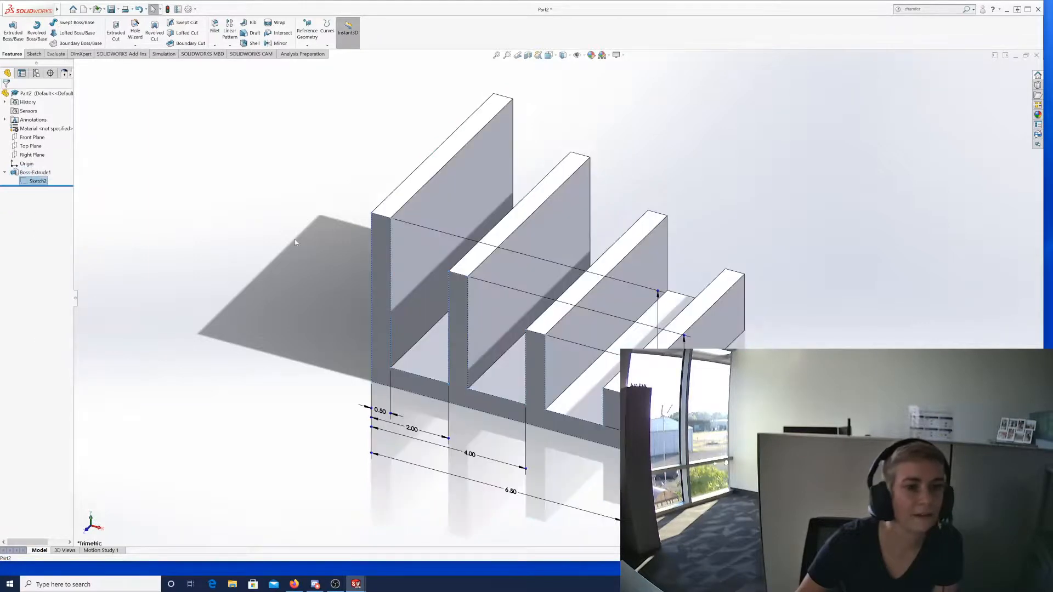
right_click(33, 184)
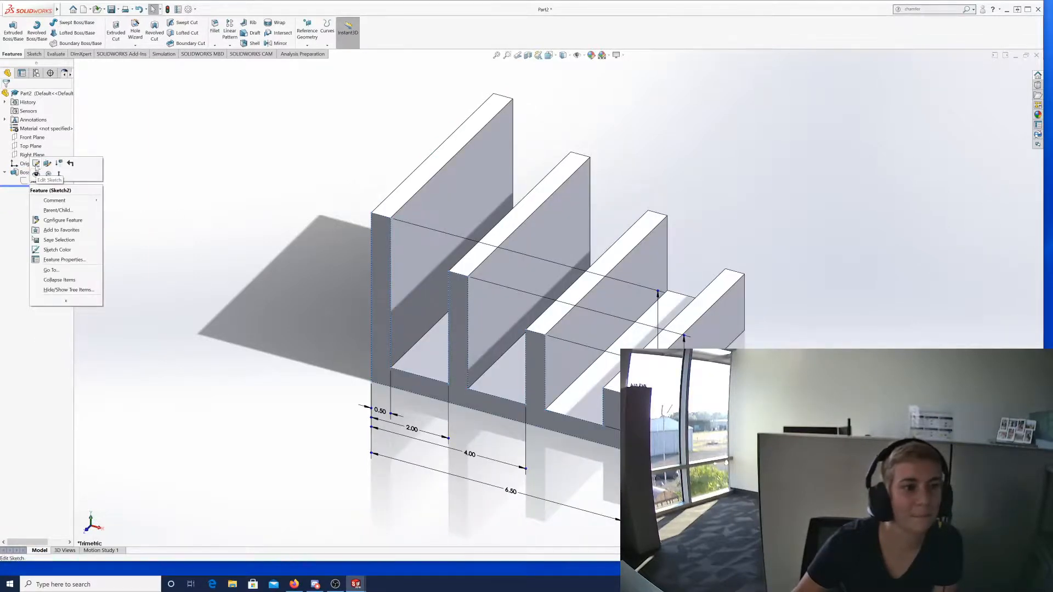
left_click(37, 164)
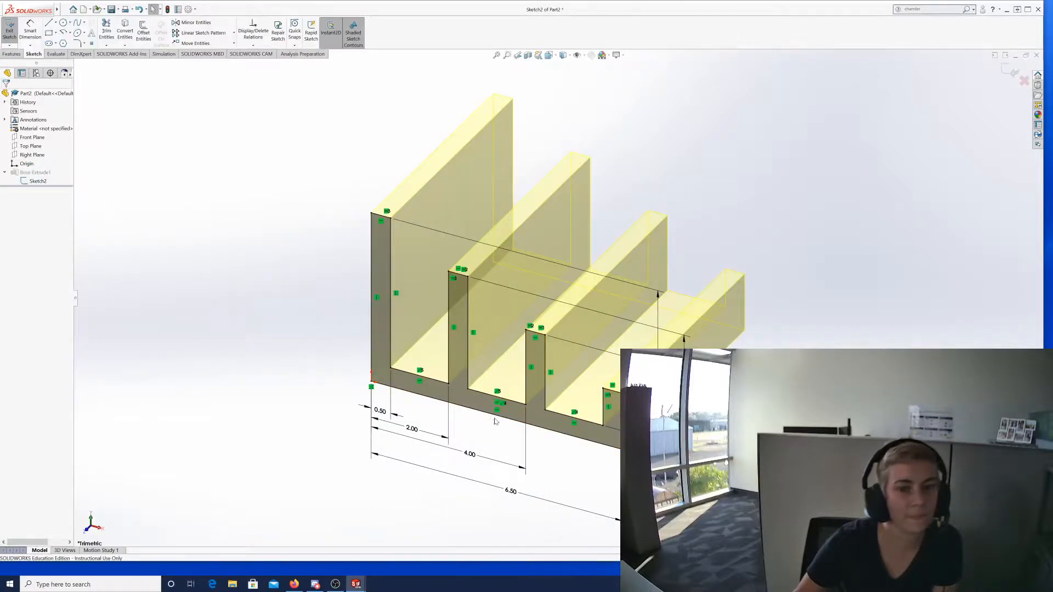
scroll(521, 428, "up", 3)
scroll(599, 437, "down", 3)
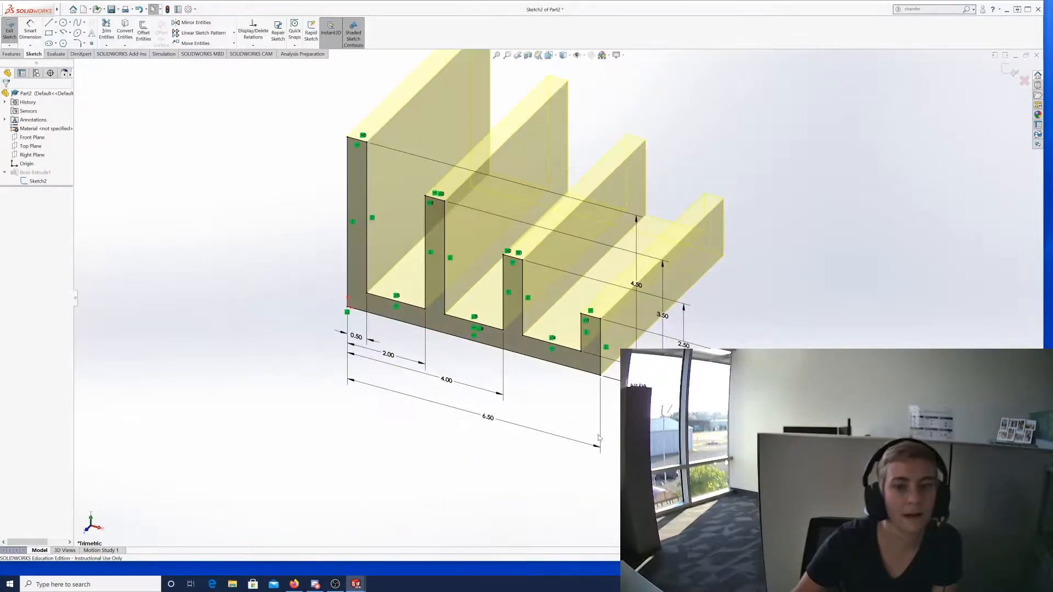
scroll(383, 194, "down", 4)
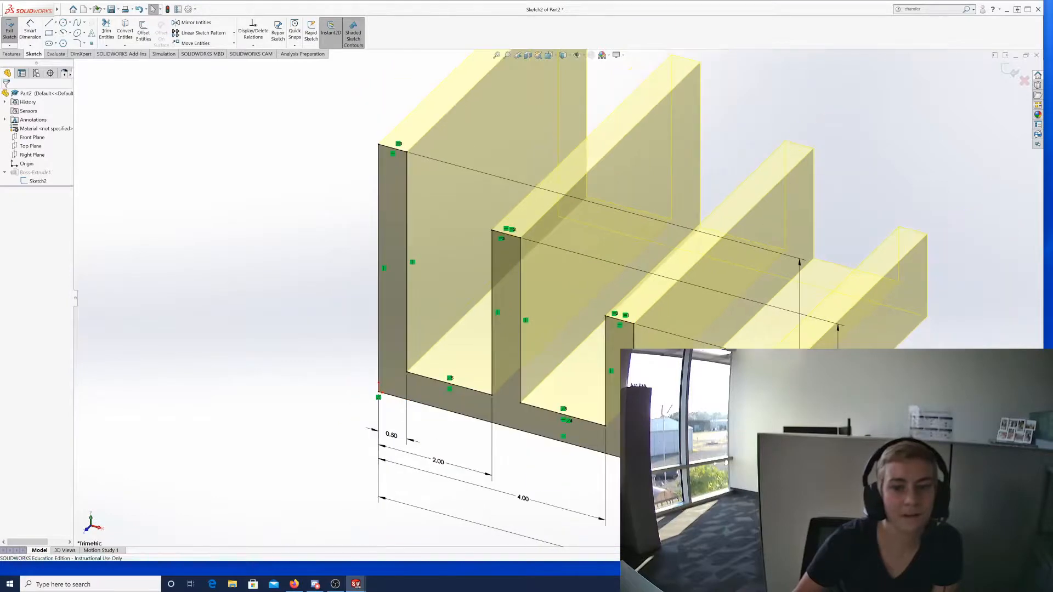
scroll(568, 305, "up", 2)
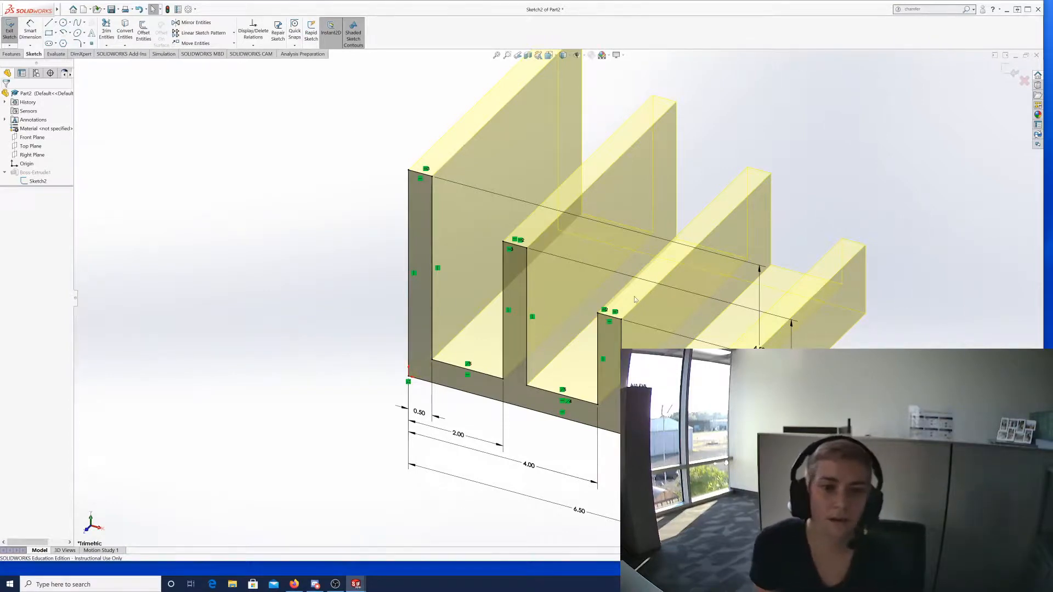
View Sketch2 face-on from the front with Normal To, then clear the selection.
left_click(42, 181)
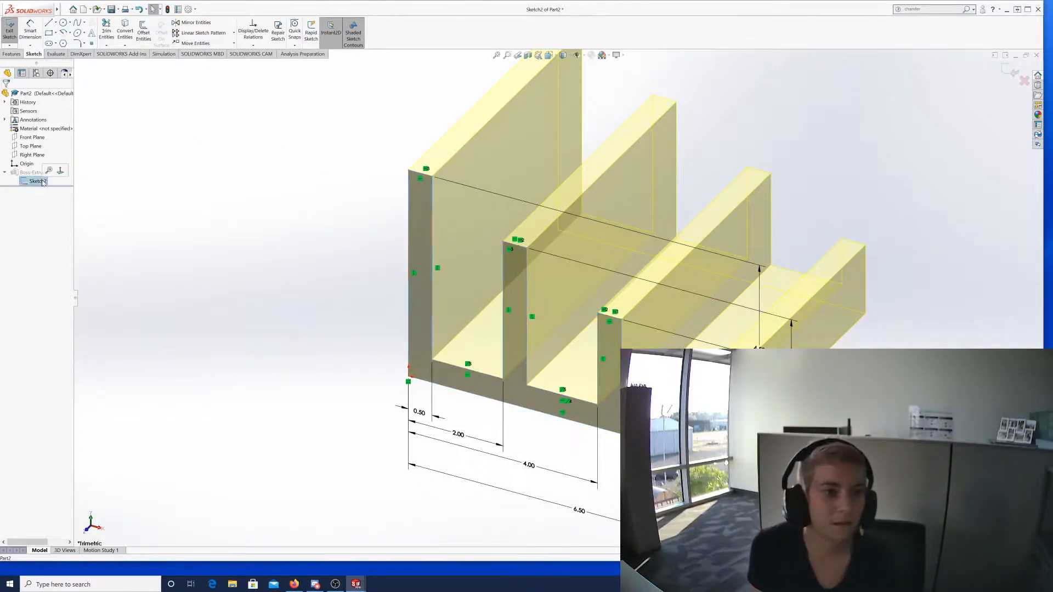
left_click(63, 177)
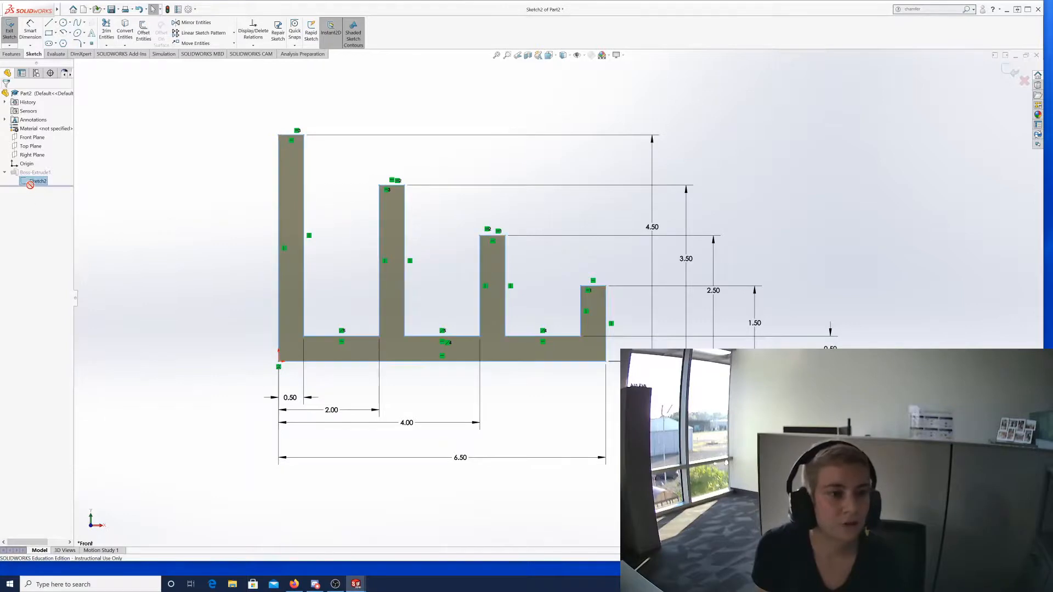
left_click(48, 223)
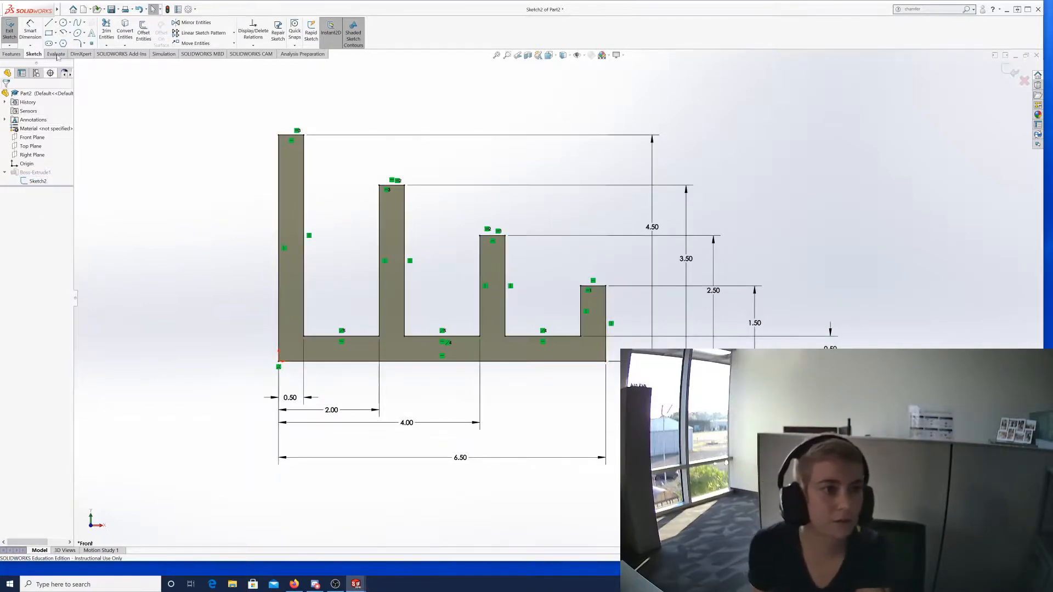
Exit and reopen Sketch2 for editing, then pick the Circle tool.
left_click(10, 30)
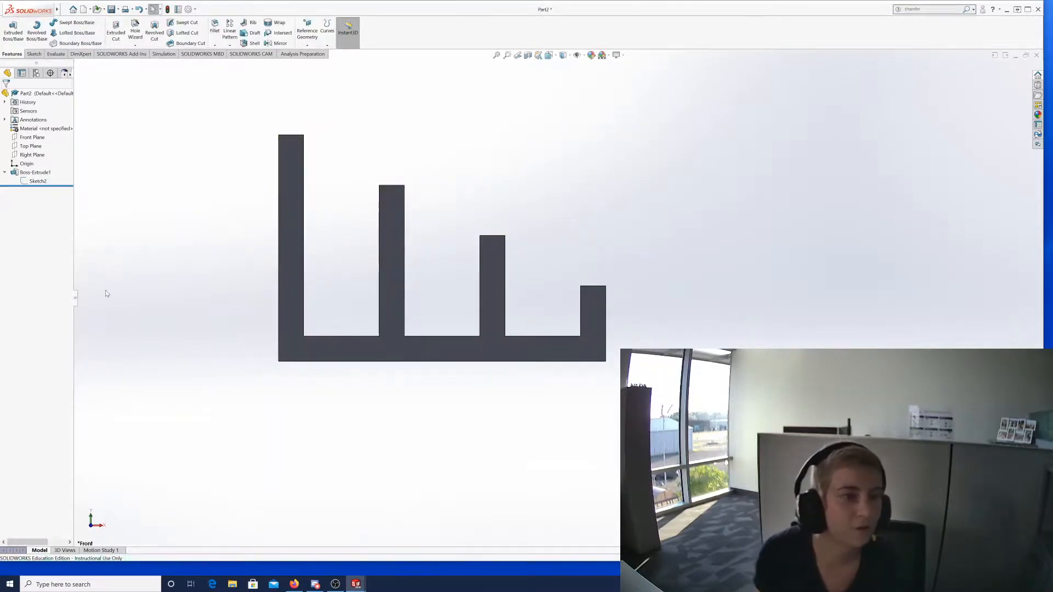
left_click(35, 183)
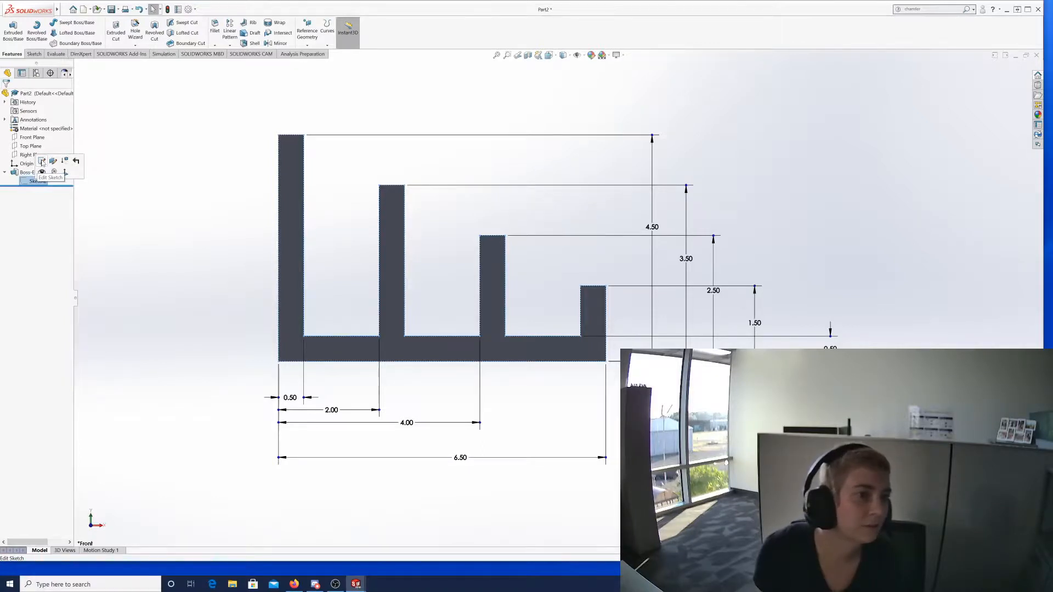
left_click(42, 162)
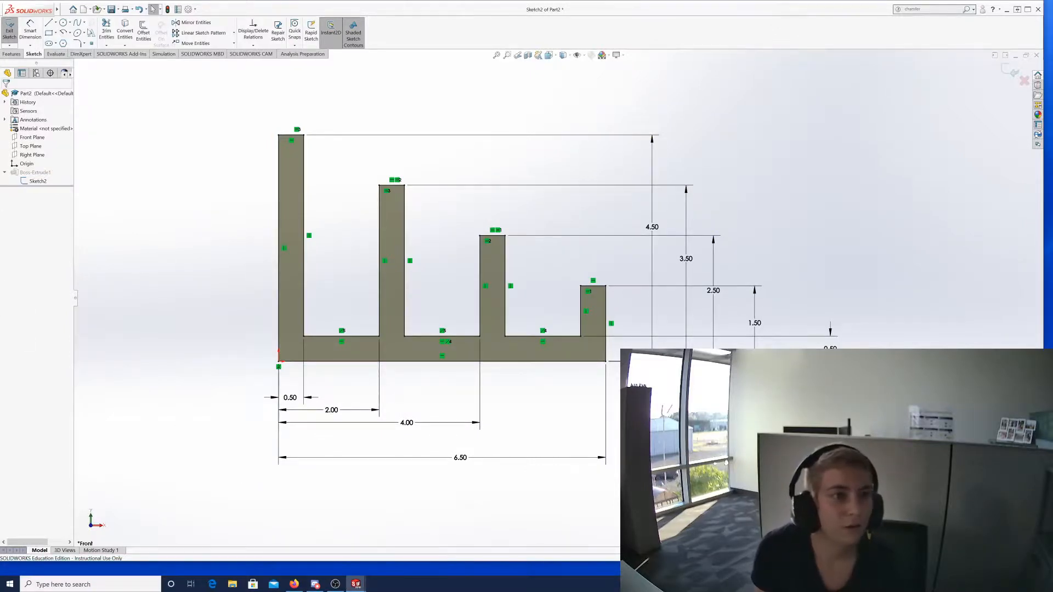
left_click(63, 23)
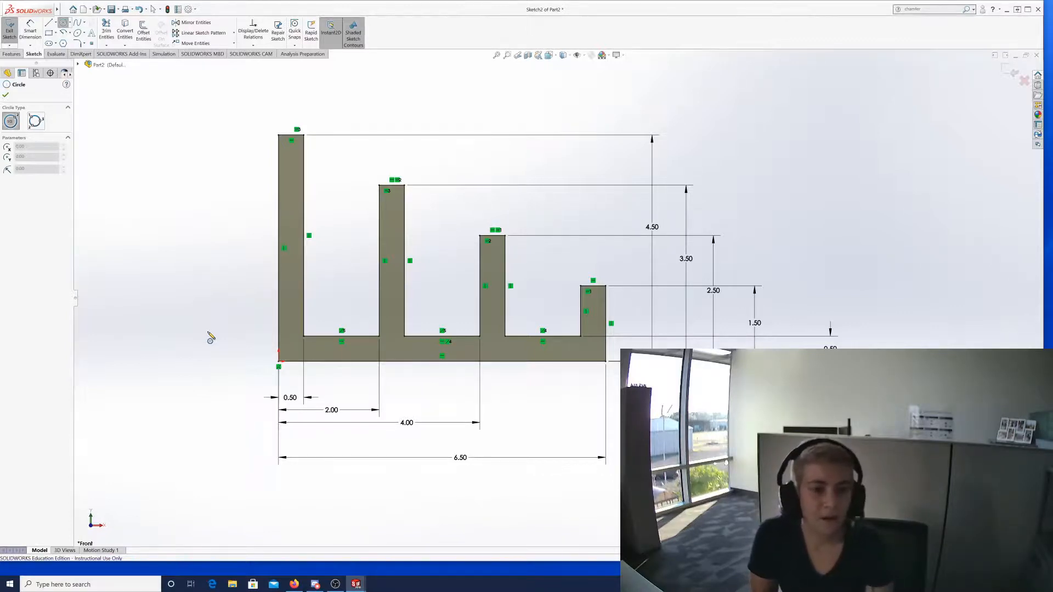
Draw a small circle on the tallest rib and exit the sketch to rebuild the holed extrusion.
left_click(287, 198)
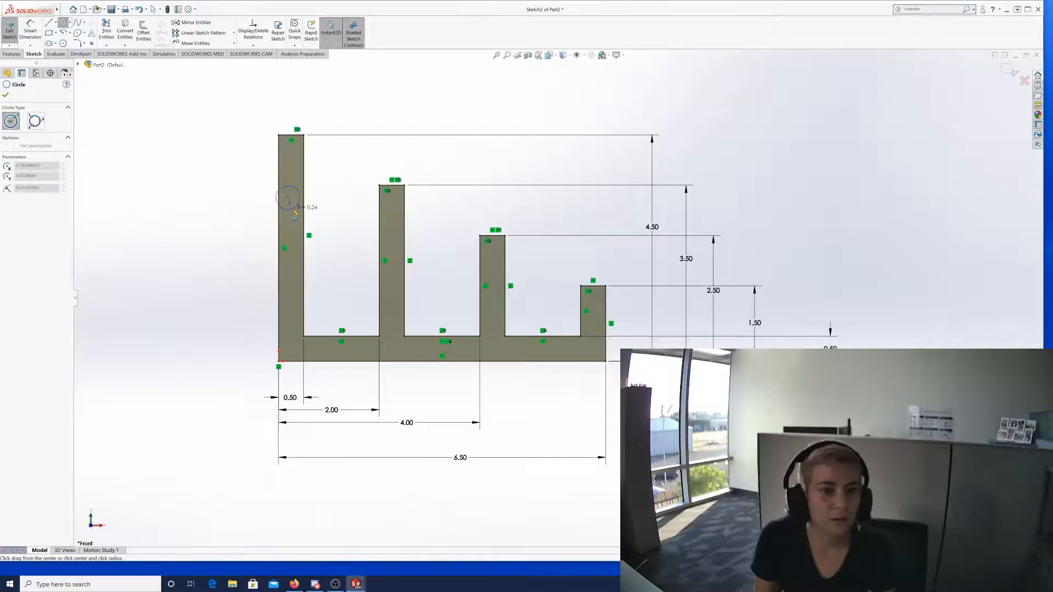
left_click(293, 206)
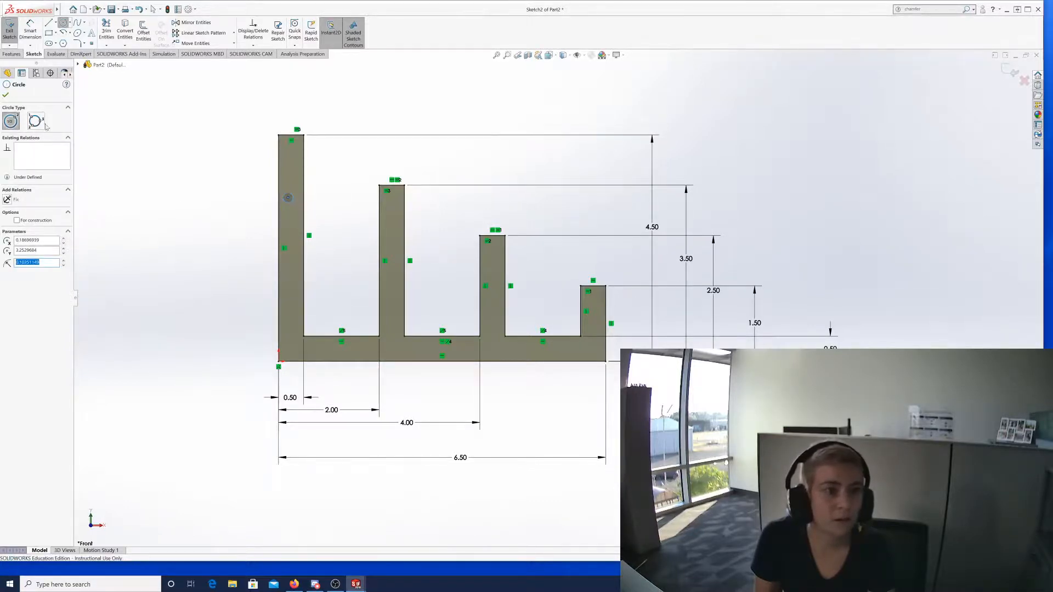
left_click(6, 96)
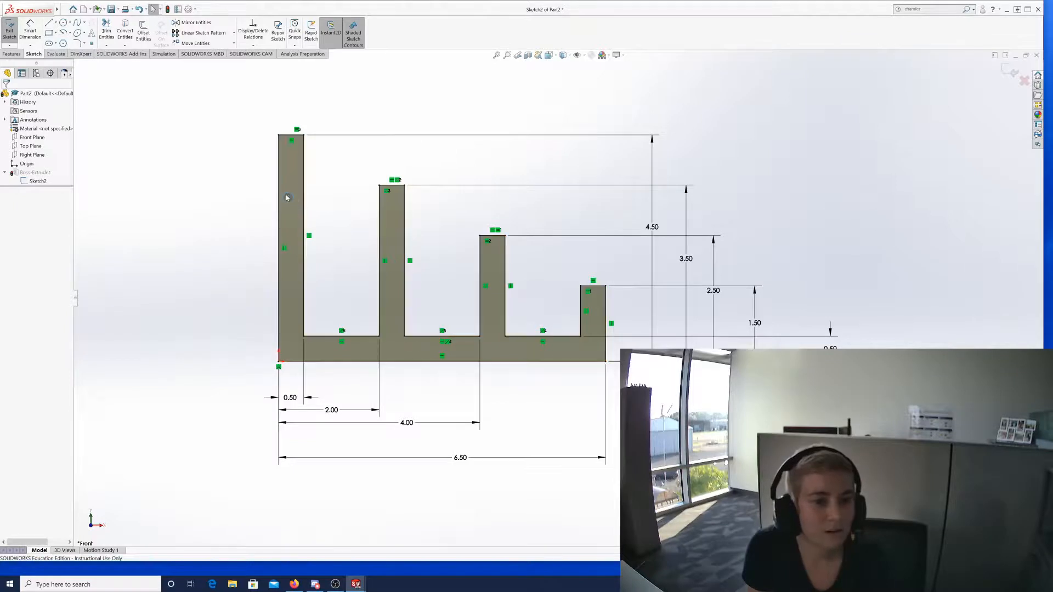
left_click(11, 34)
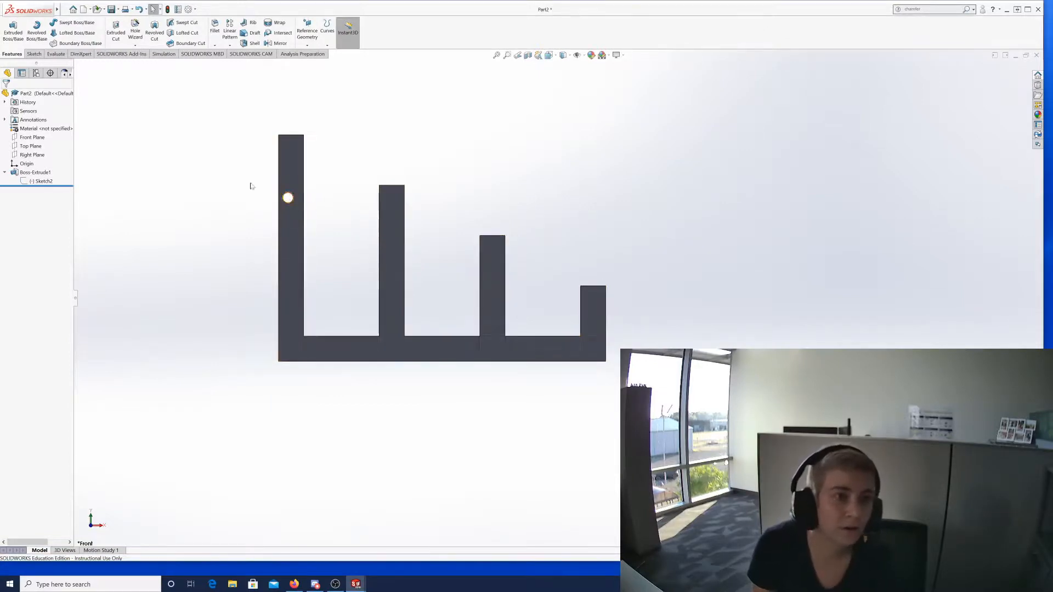
Reopen Sketch2 for editing, zoom in on it, and exit to rebuild the part.
left_click(48, 182)
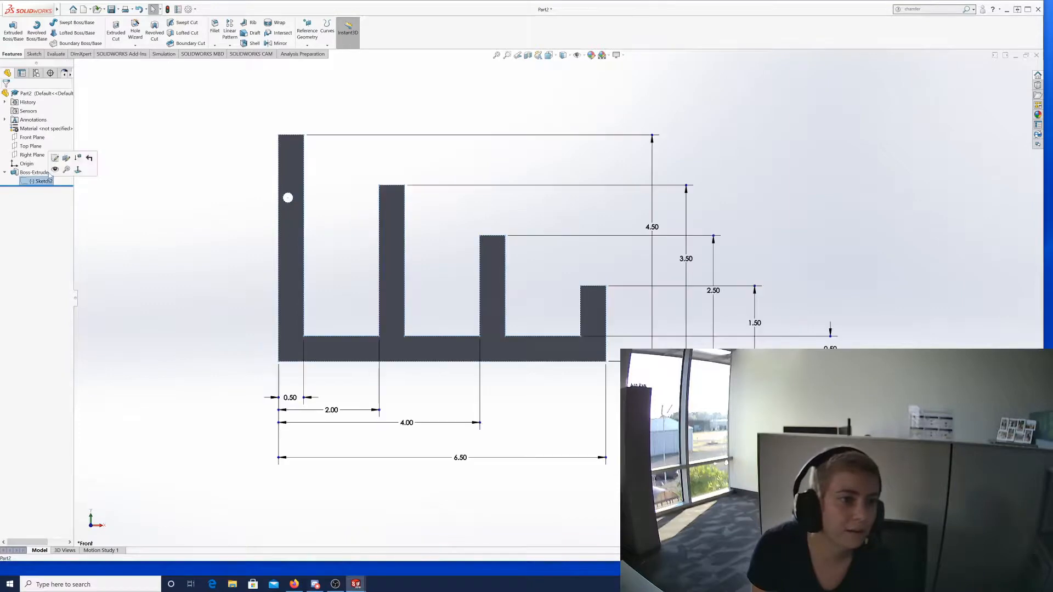
left_click(60, 161)
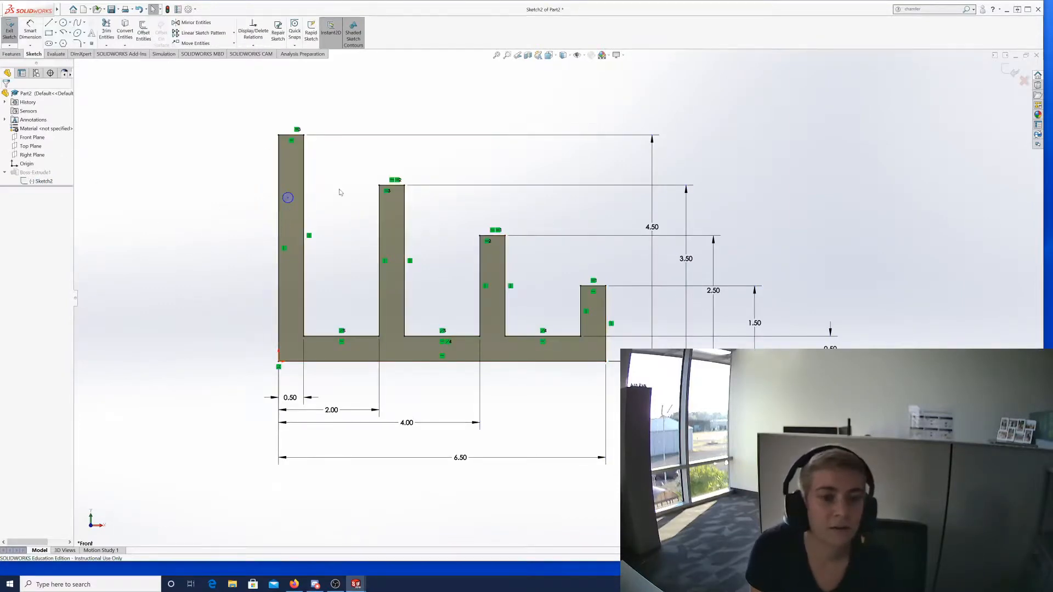
scroll(345, 223, "up", 3)
scroll(357, 212, "down", 10)
scroll(591, 348, "down", 2)
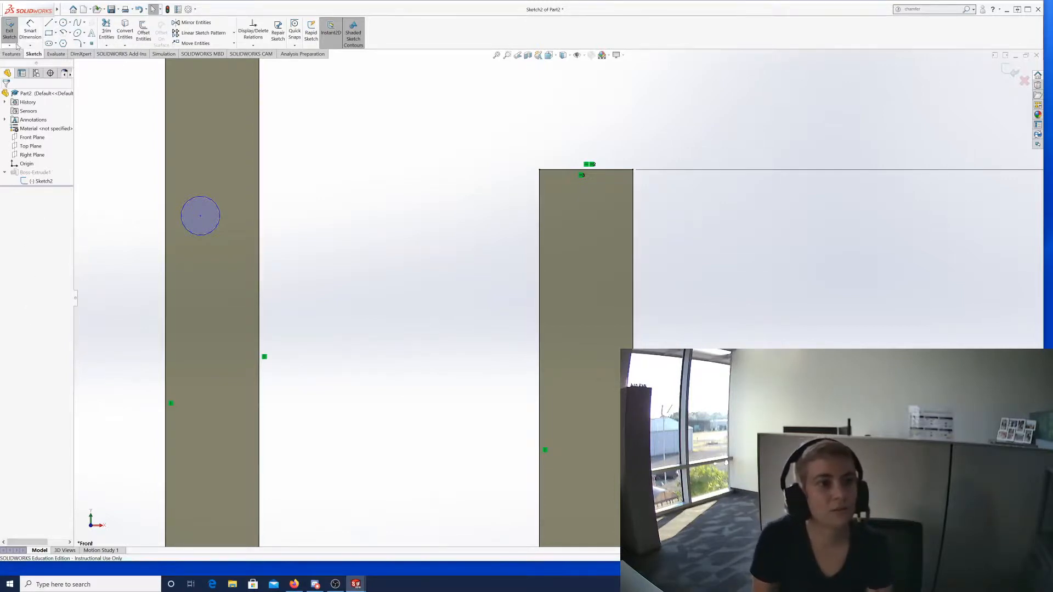
left_click(9, 30)
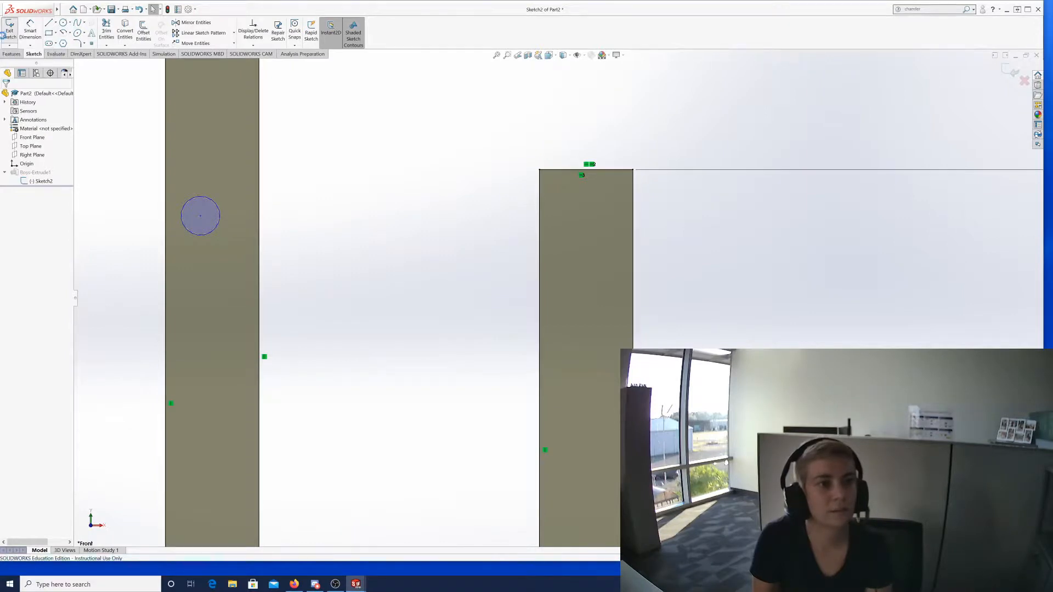
Zoom out and orbit the part to view it from behind, holed prong on the right.
scroll(263, 232, "up", 3)
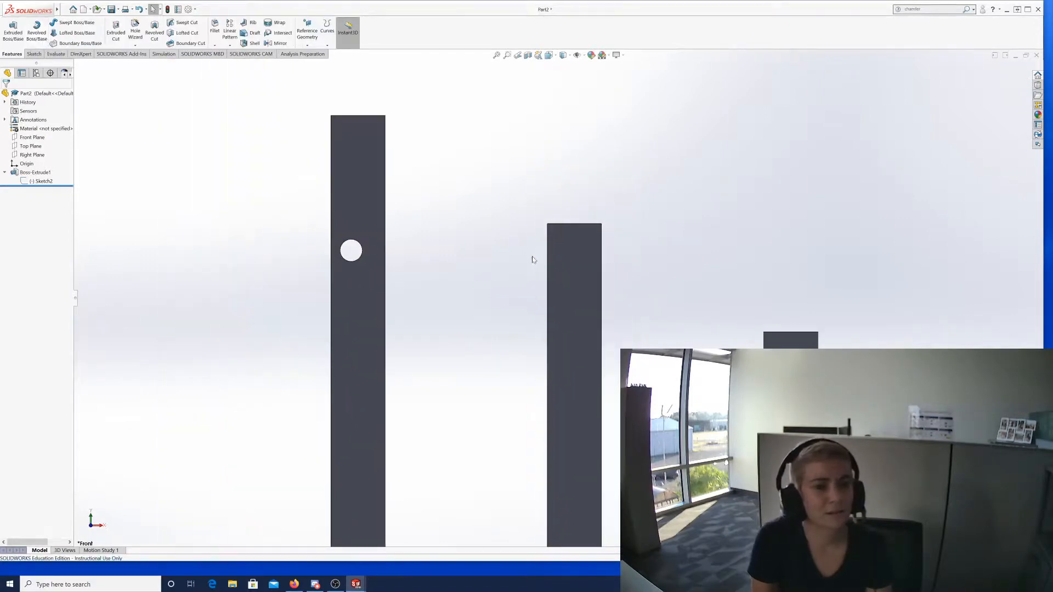
scroll(533, 260, "up", 2)
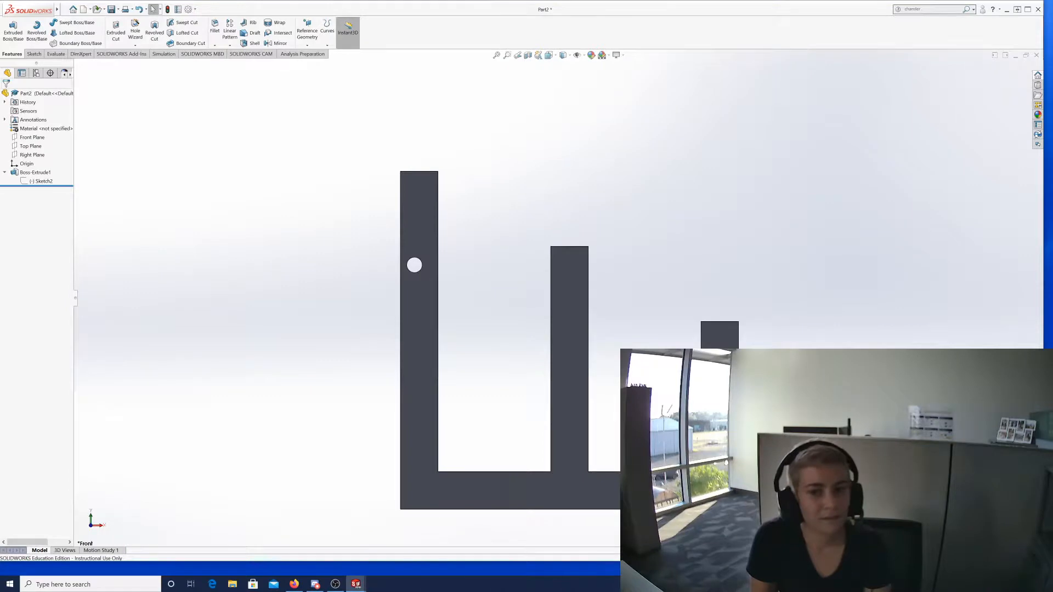
middle_click_drag(1014, 372, 556, 372)
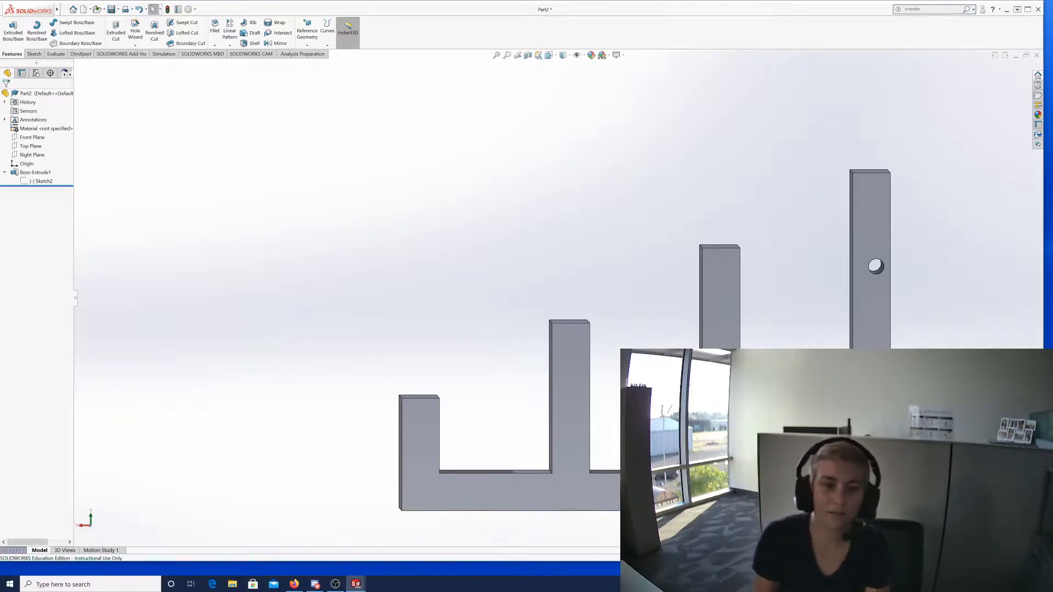
left_click(311, 585)
left_click_drag(579, 7, 1052, 99)
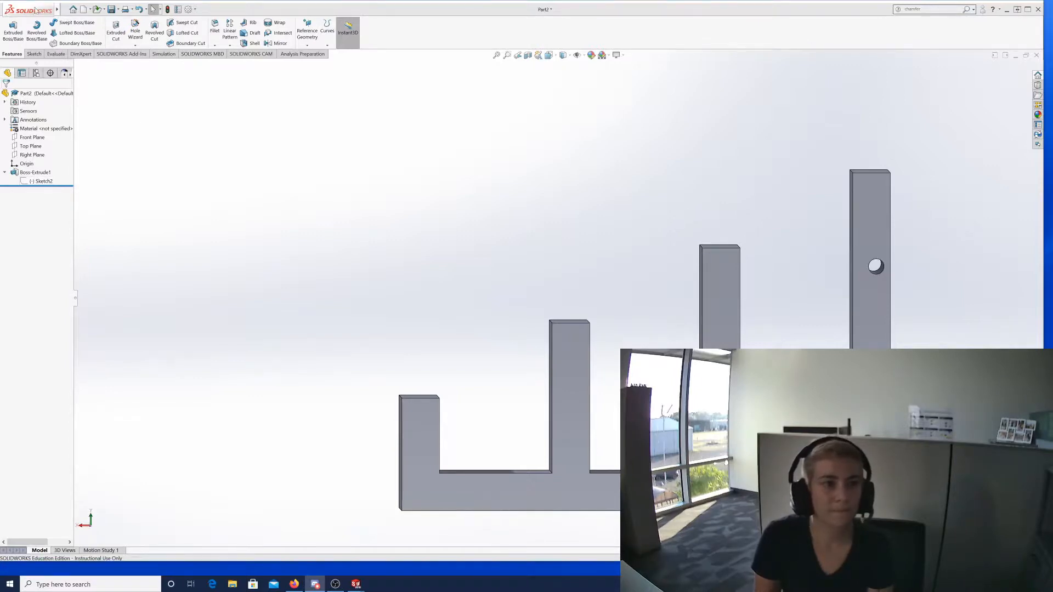
right_click(23, 173)
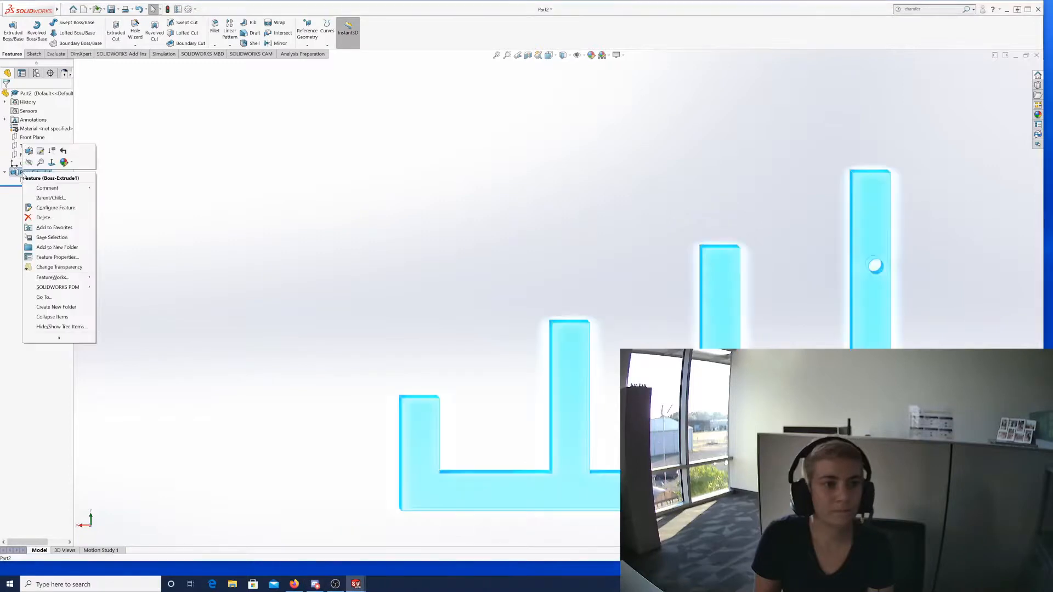
left_click(44, 217)
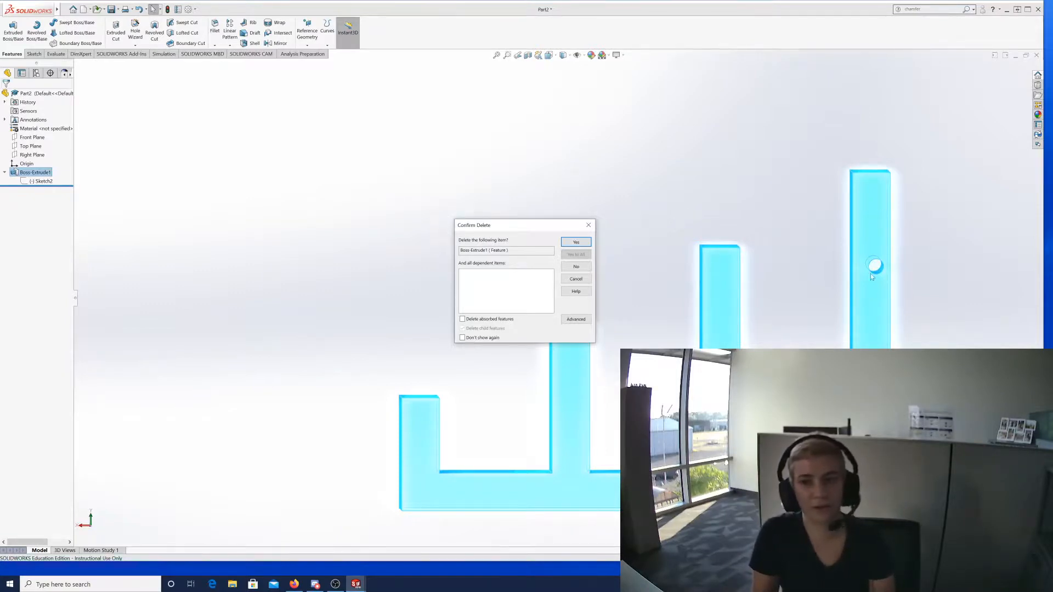
left_click(588, 225)
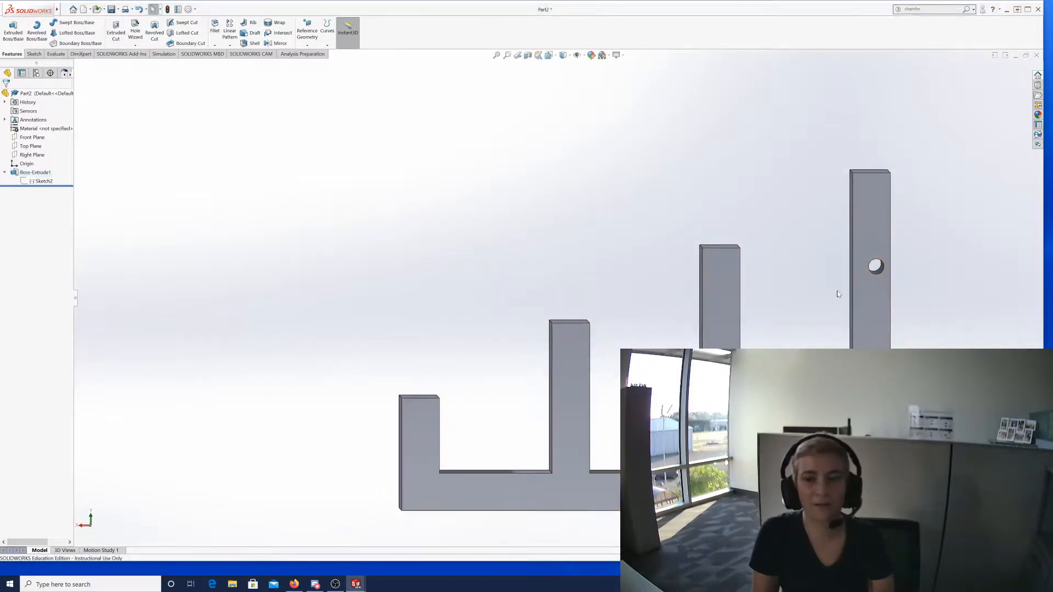
Orbit back to a front-on view with the holed prong on the left and rebuild Sketch2.
middle_click_drag(929, 294, 690, 286)
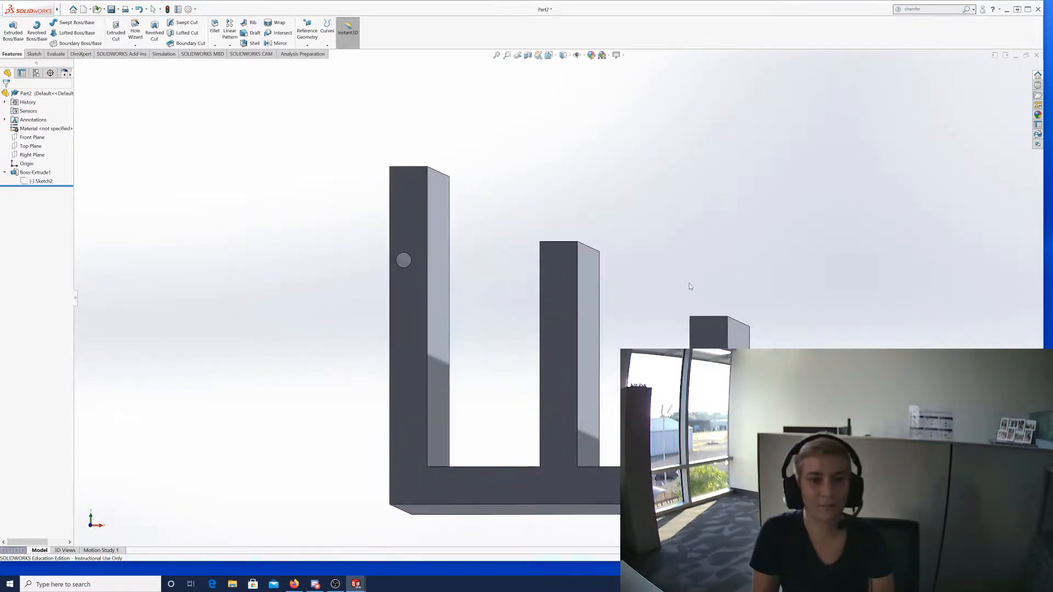
left_click(38, 181)
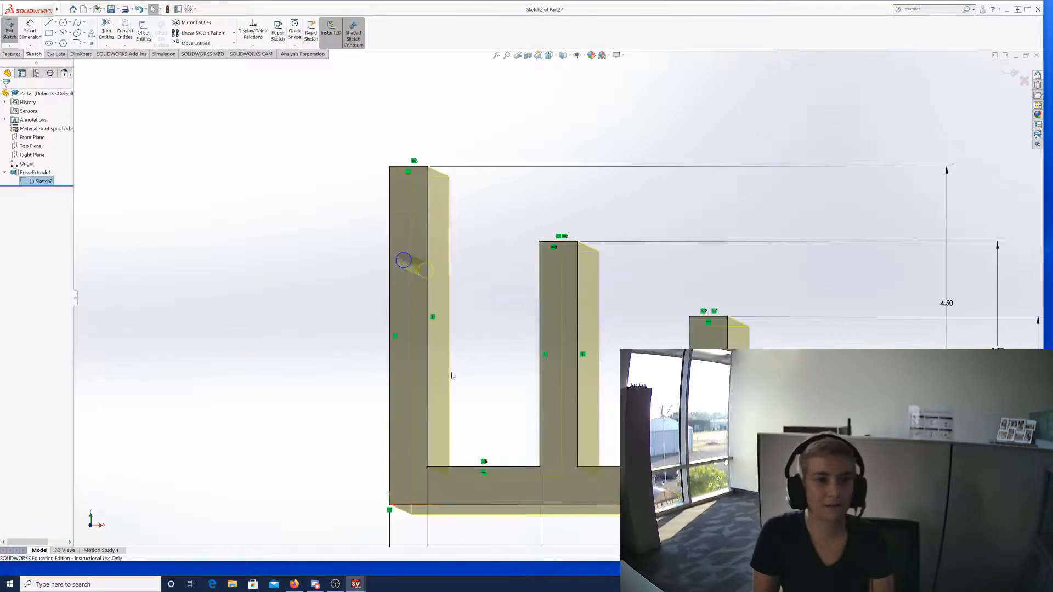
mouse_move(366, 316)
middle_mouse_down()
mouse_move(373, 321)
mouse_move(364, 310)
middle_mouse_up()
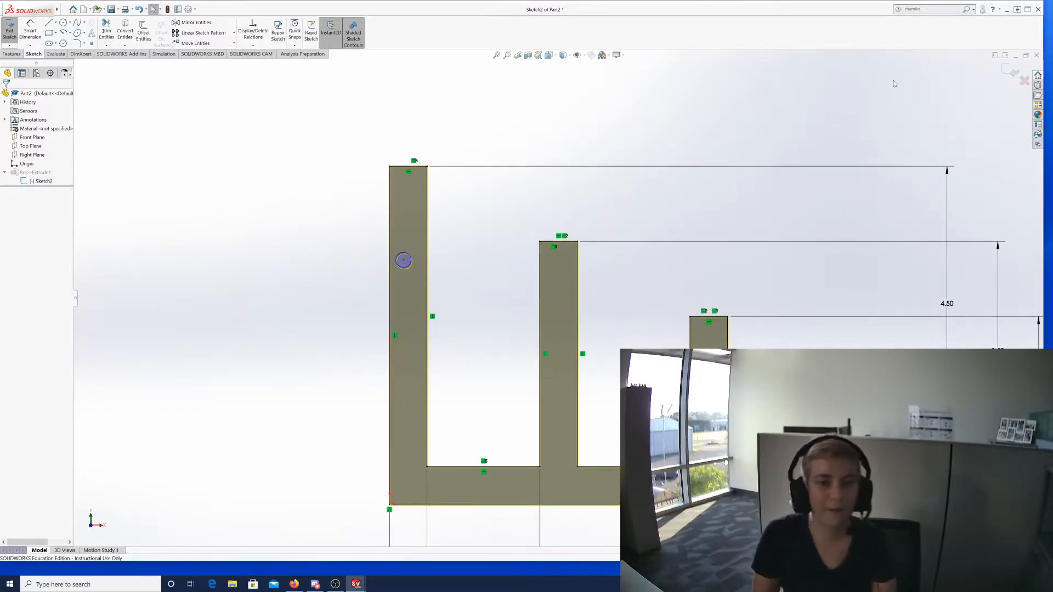
left_click(8, 30)
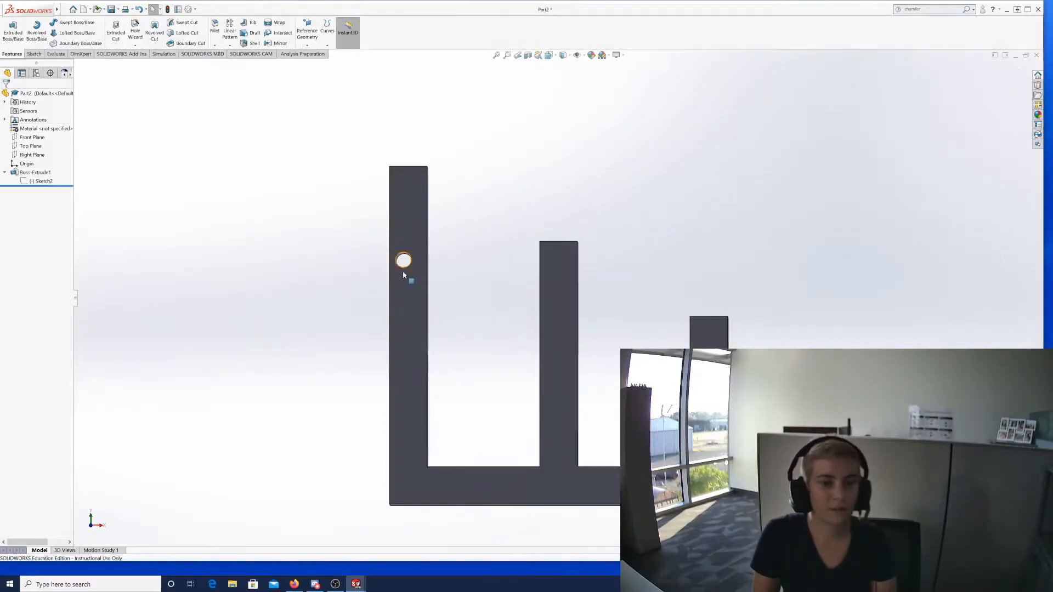
Orbit the comb part slightly so the prongs' side faces are visible.
middle_click_drag(402, 276, 399, 271)
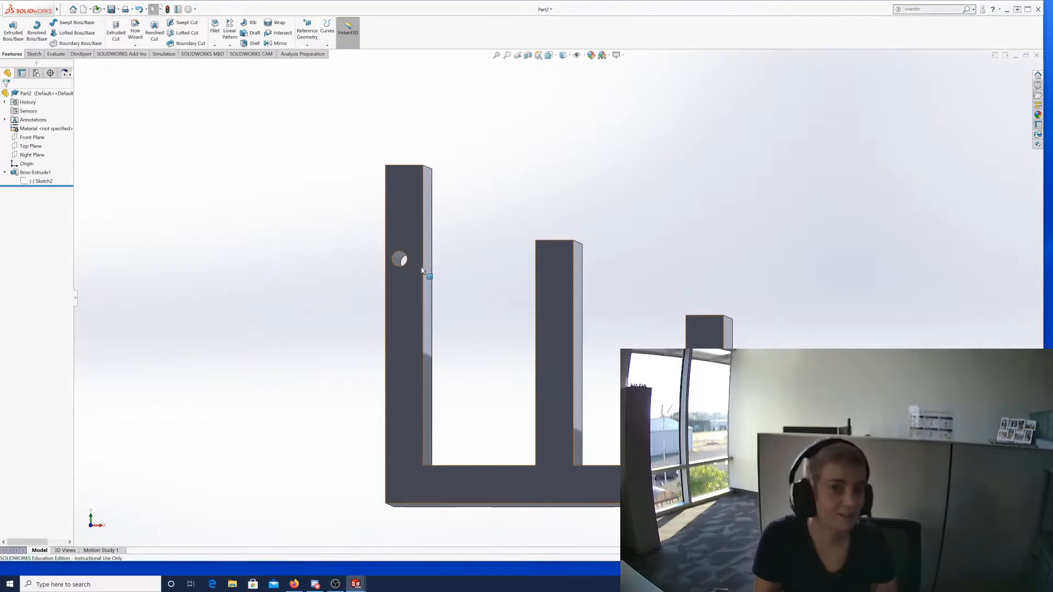
middle_click_drag(426, 273, 424, 267)
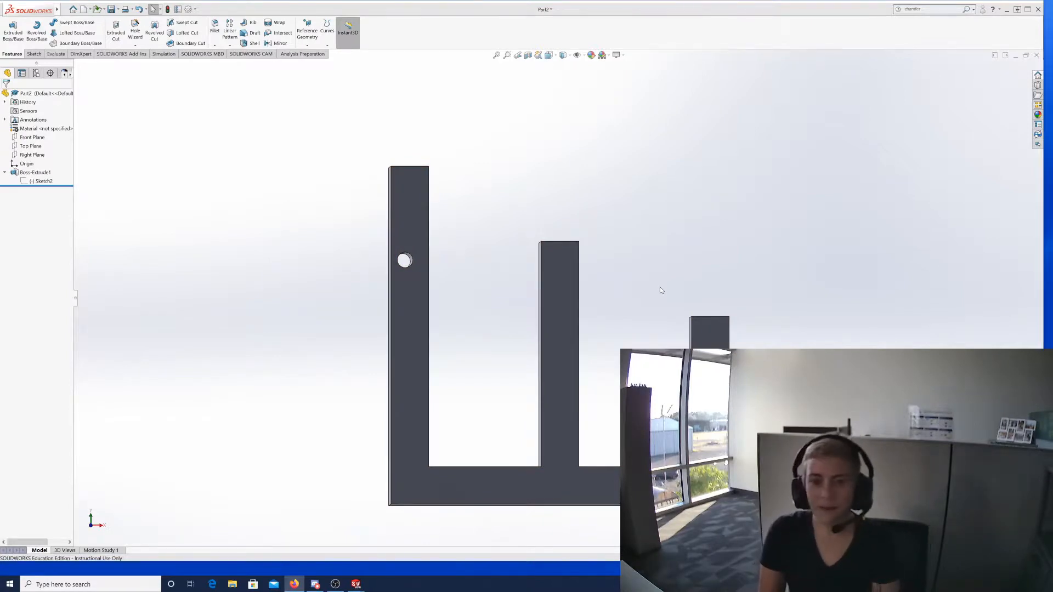
Zoom out and orbit to an angled view showing the extrusion depth, then select Sketch2.
scroll(667, 296, "up", 2)
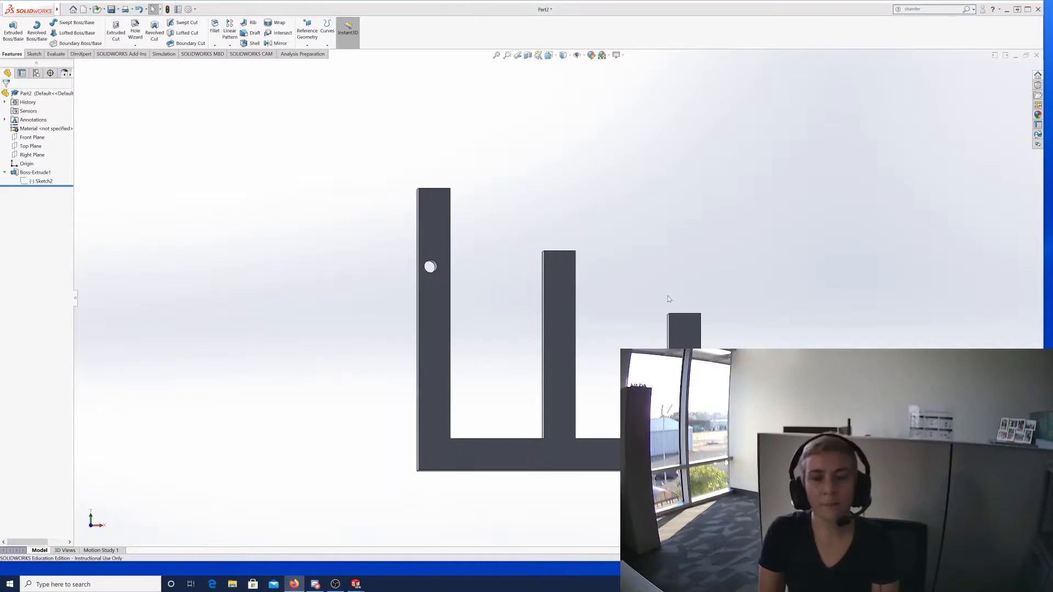
middle_click_drag(676, 280, 646, 279)
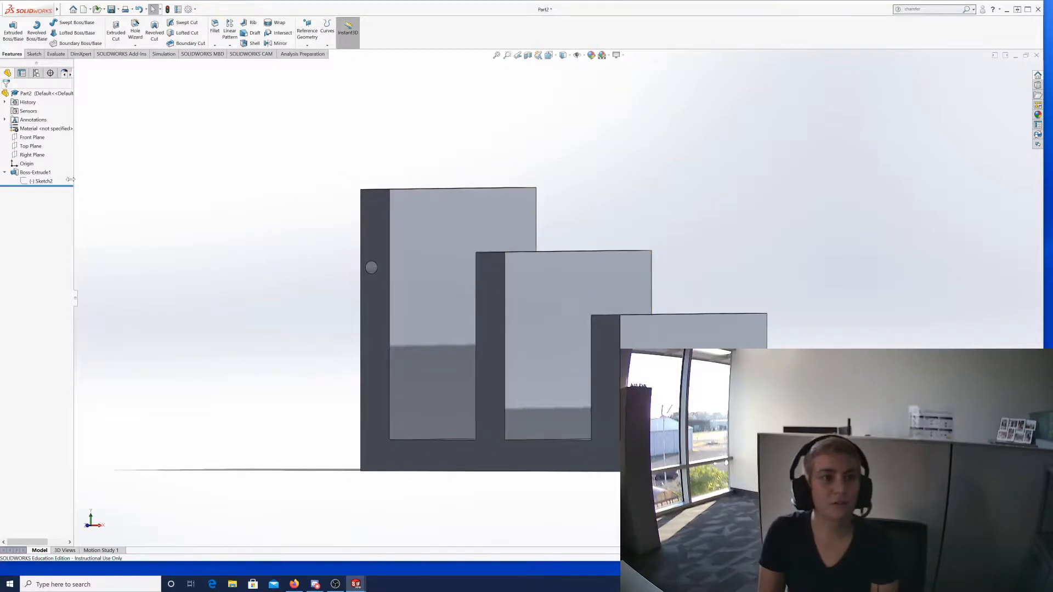
left_click(42, 181)
Edit Sketch2, orbit to a front-left angled view, and exit the sketch to rebuild.
left_click(50, 162)
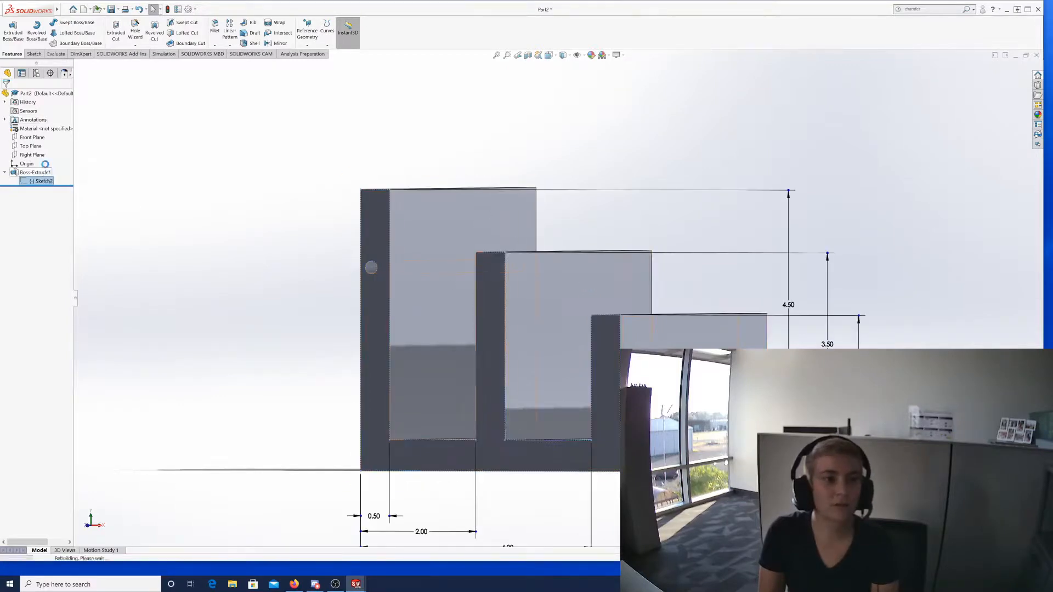
middle_click_drag(452, 273, 690, 287)
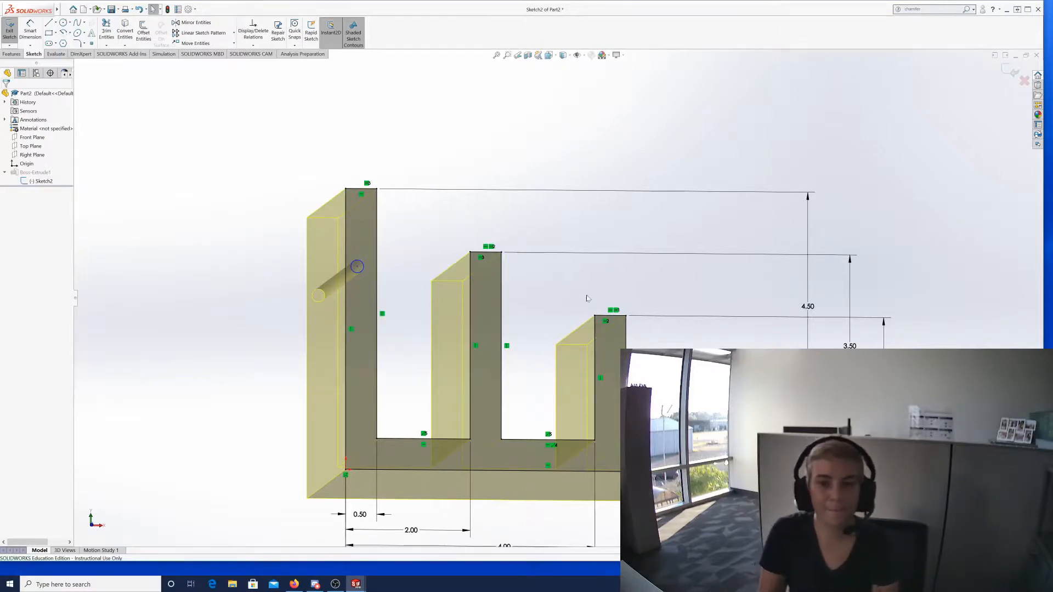
left_click(9, 30)
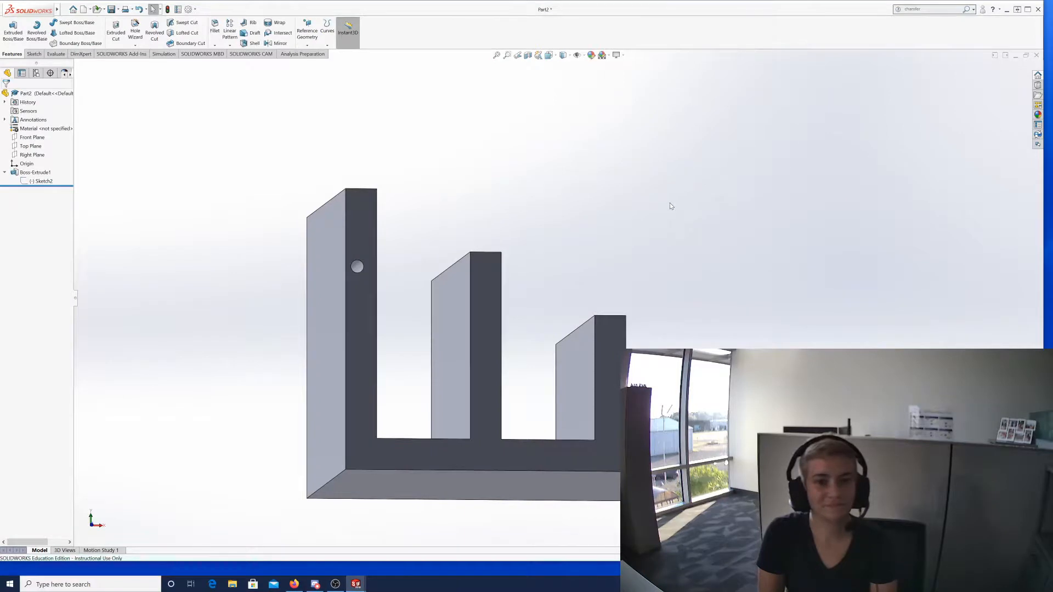
Orbit to a front-left angle and open Sketch2 for editing again.
middle_click_drag(670, 207, 656, 228)
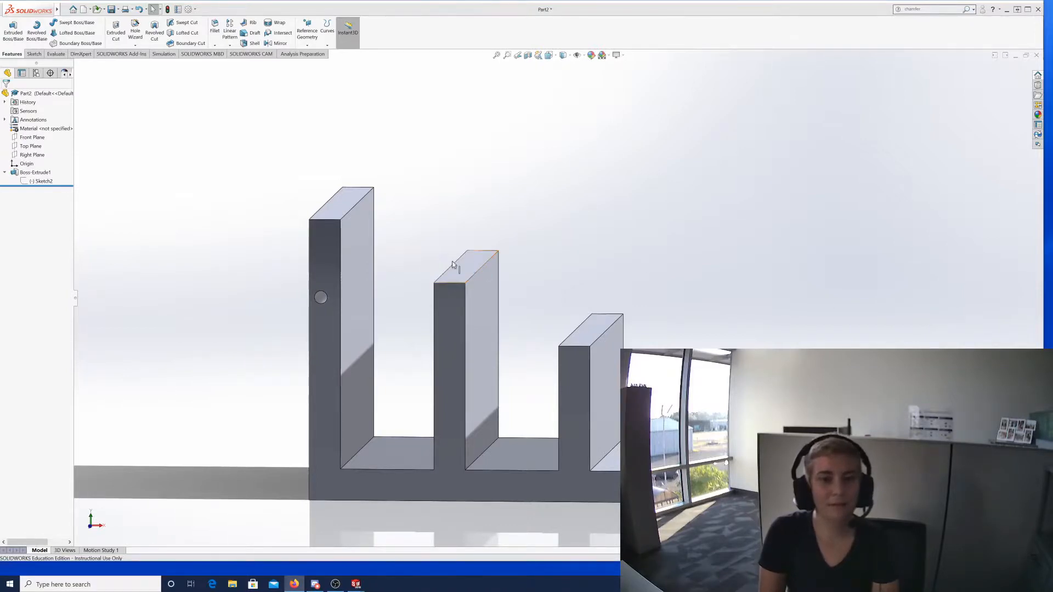
left_click(42, 181)
left_click(40, 159)
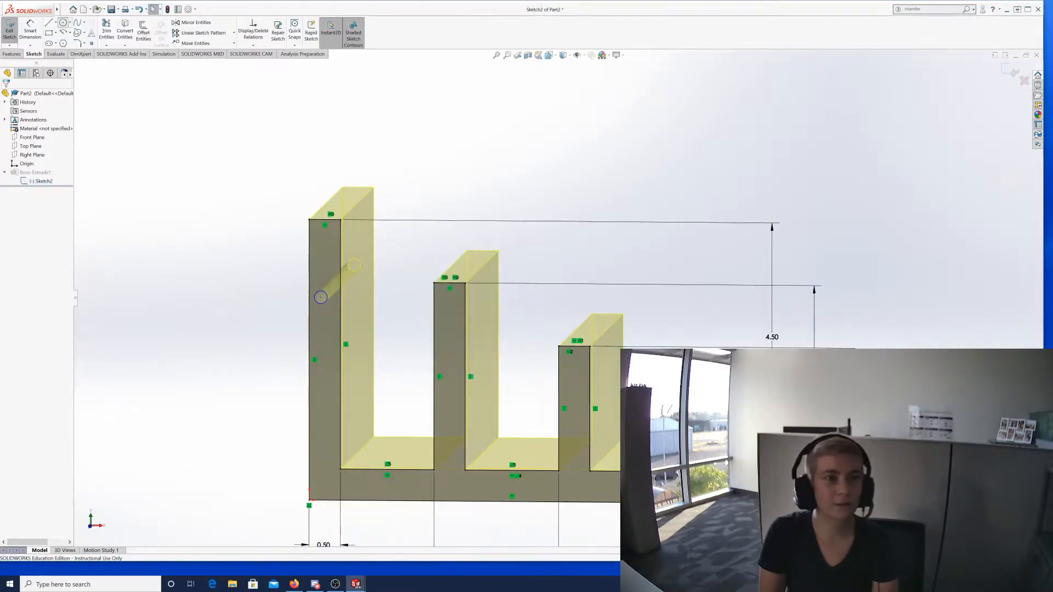
Draw a second small circle on the tallest prong and exit the sketch to cut it.
left_click(63, 22)
left_click_drag(327, 241, 335, 242)
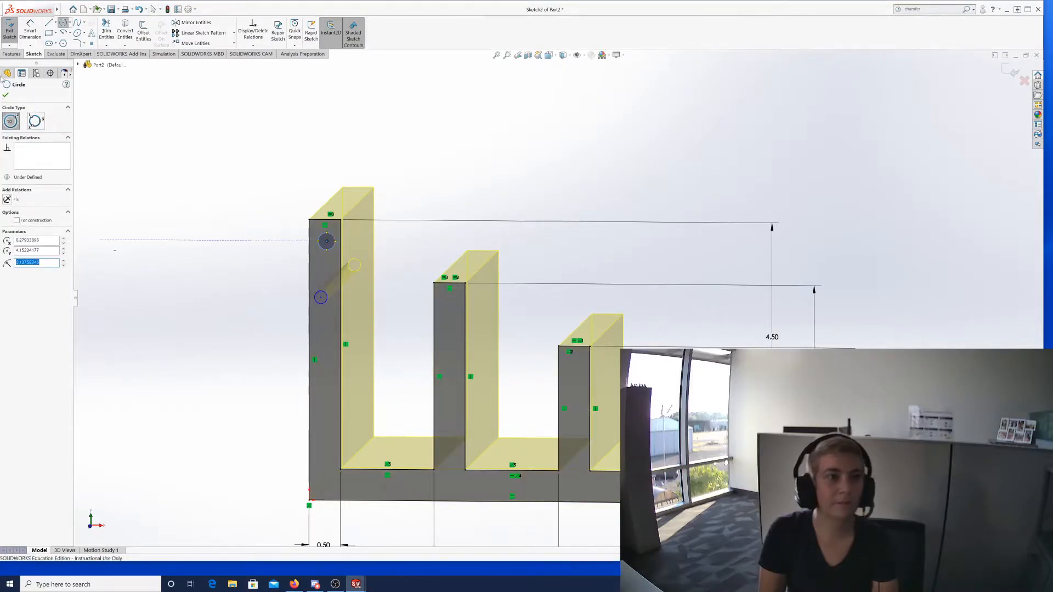
left_click(5, 94)
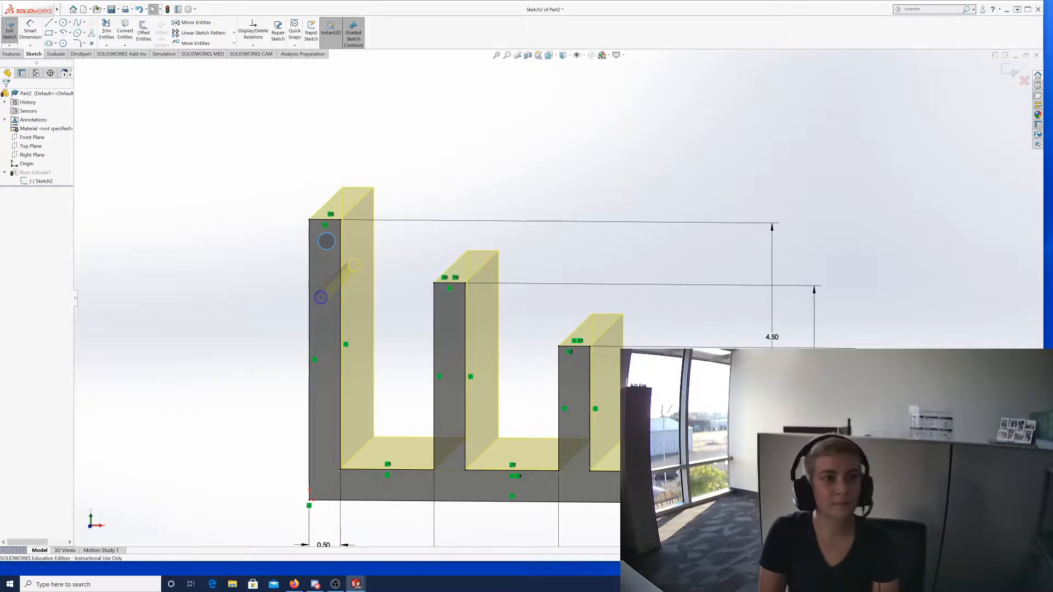
left_click(9, 30)
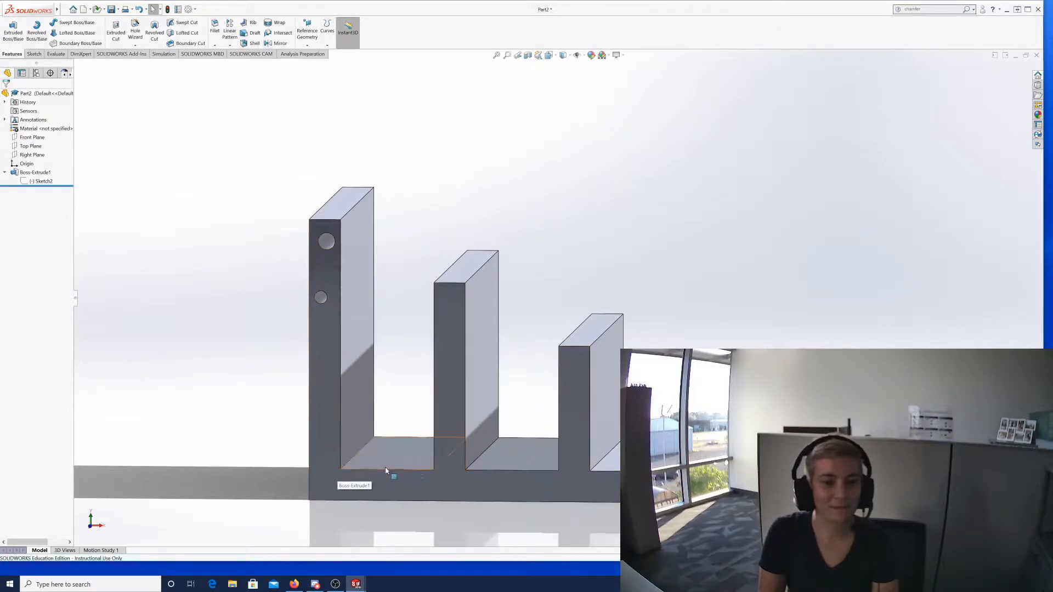
Orbit the part to a side view, then to an isometric view.
middle_click_drag(543, 459, 410, 447)
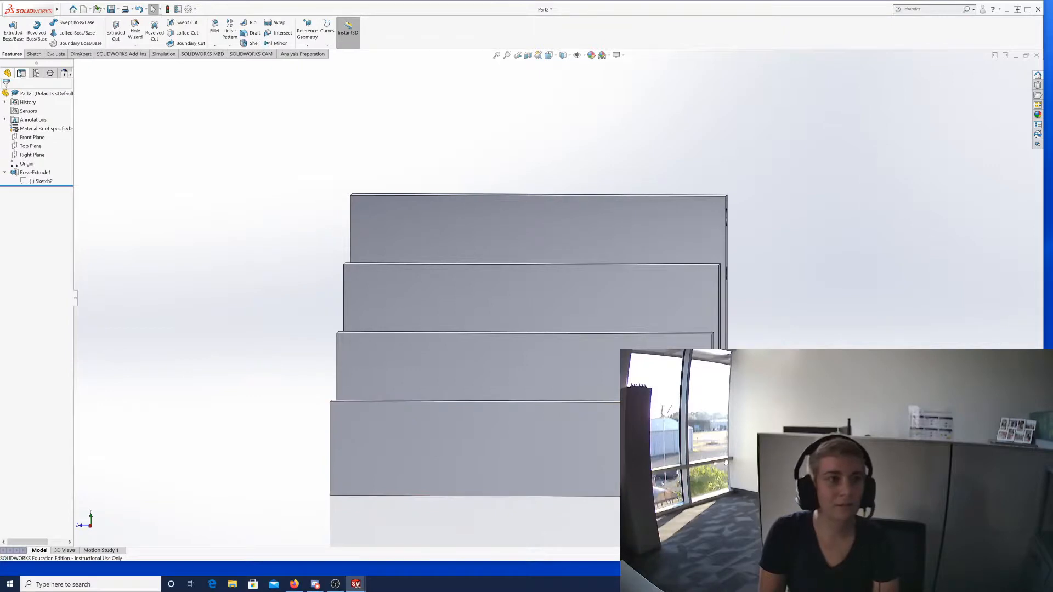
left_click(455, 432)
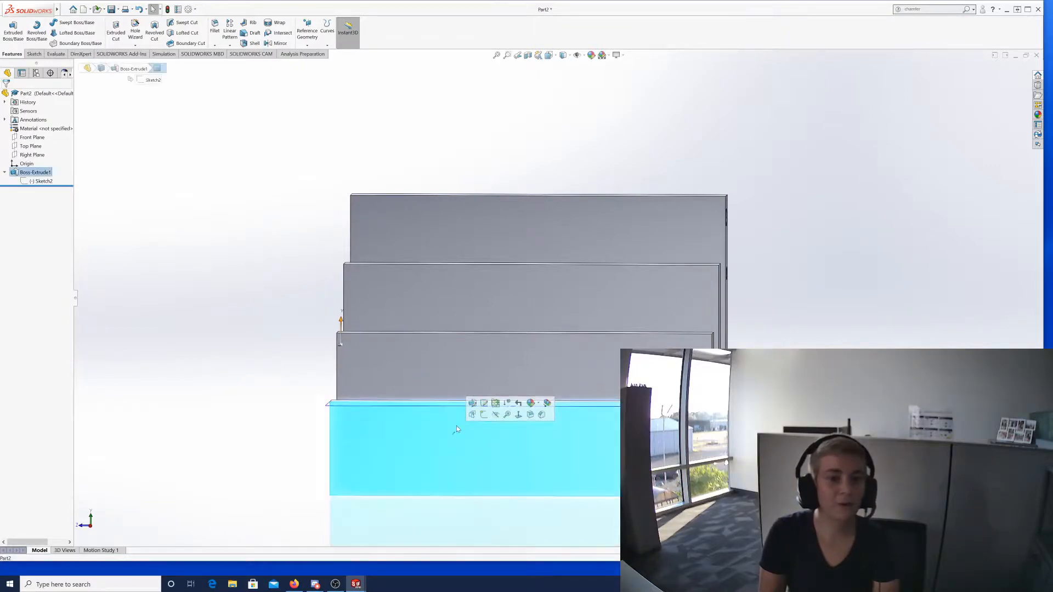
left_click(262, 451)
middle_click_drag(280, 404, 294, 382)
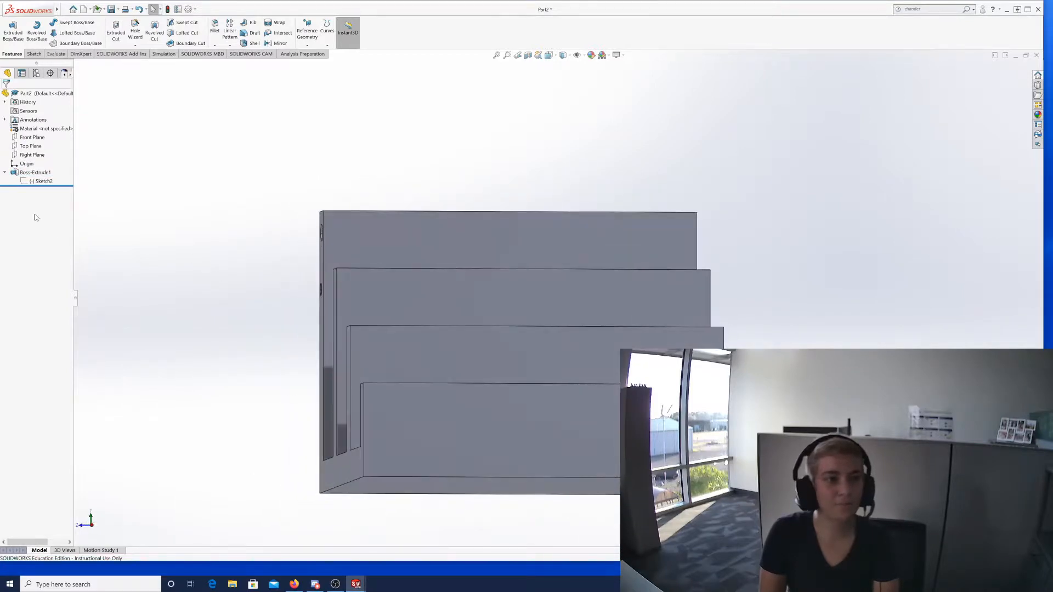
Review Sketch2 and Boss-Extrude1's 6.00 depth, orbiting to a near-front view.
left_click(36, 185)
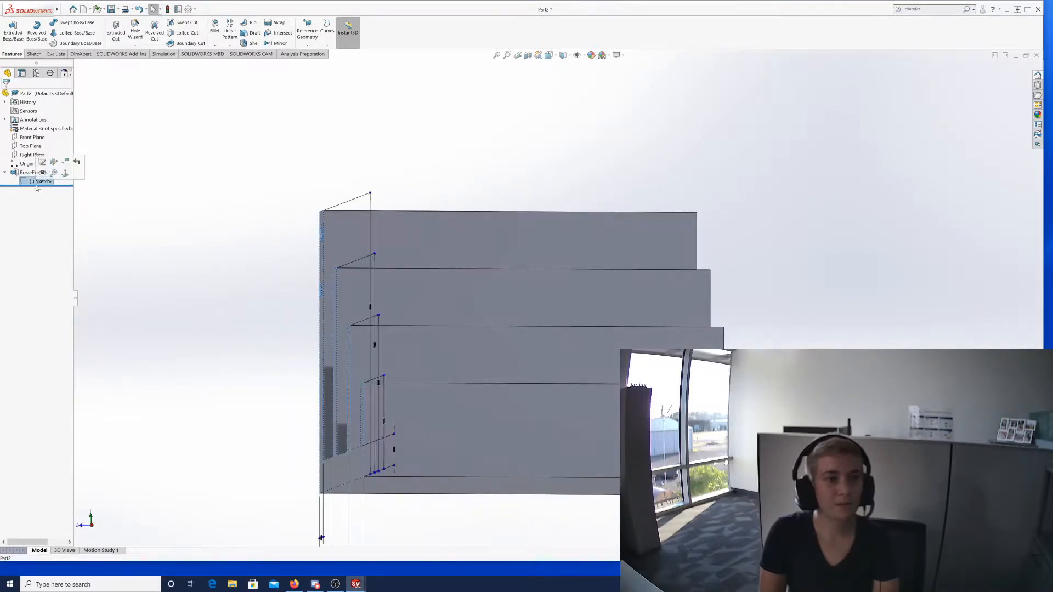
left_click(28, 172)
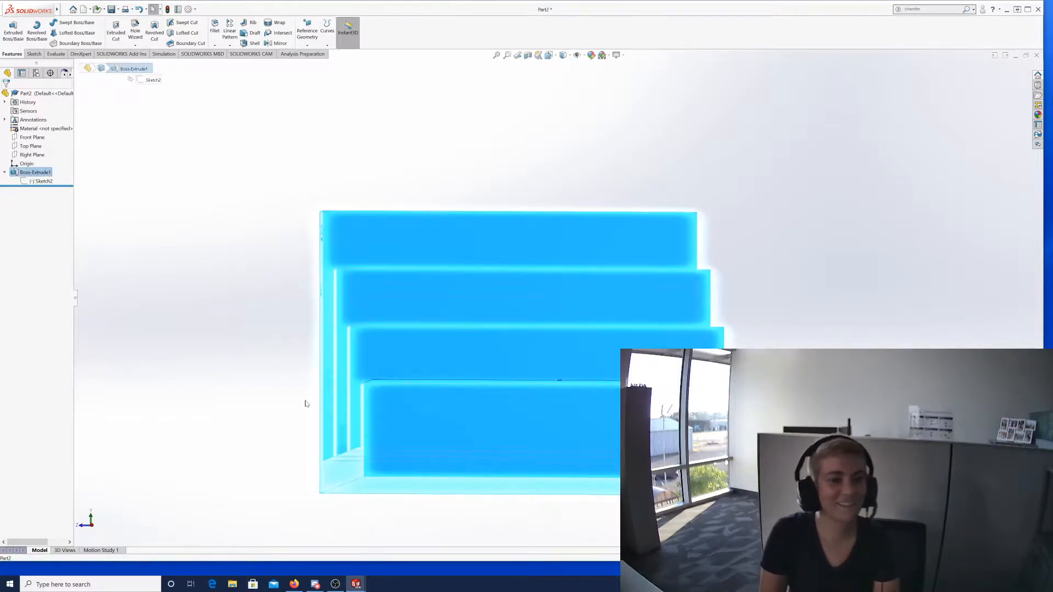
left_click(283, 403)
middle_click_drag(380, 395, 383, 419)
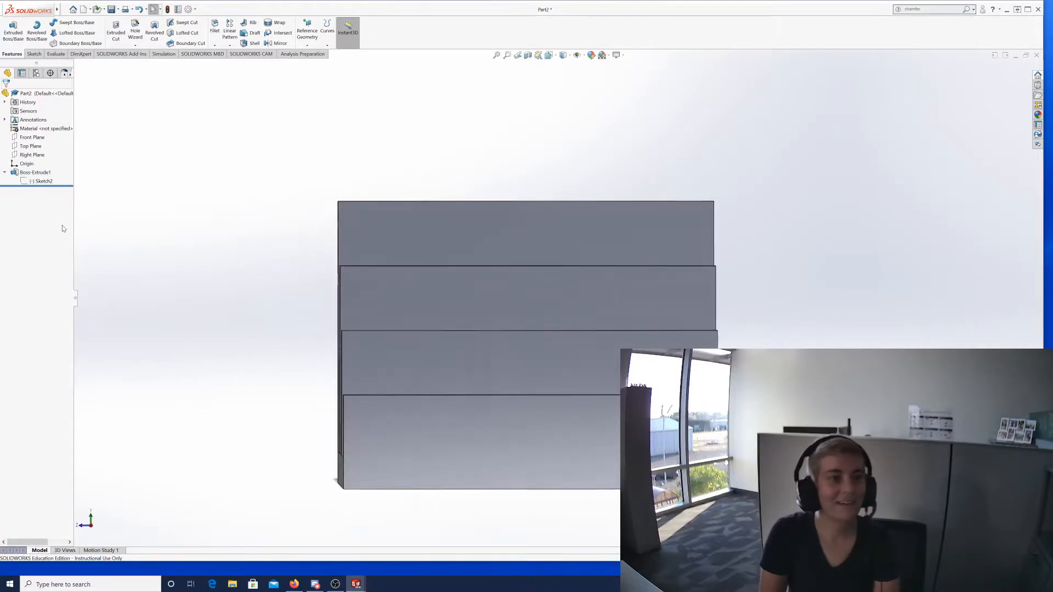
left_click(26, 174)
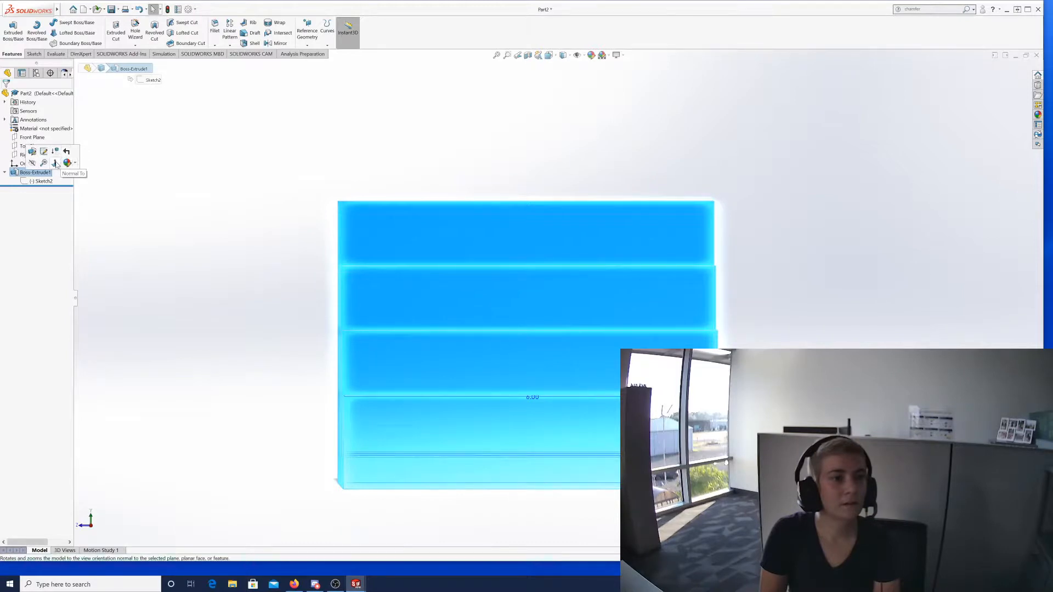
Sketch a small circle on the bottom step's front face and exit the sketch.
left_click(34, 55)
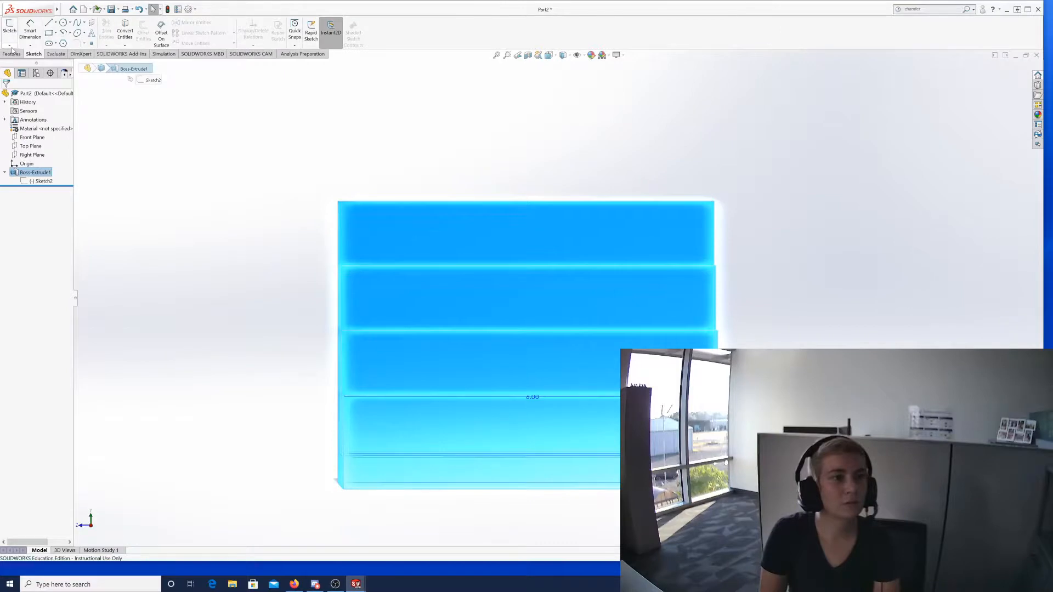
left_click(11, 48)
left_click(21, 53)
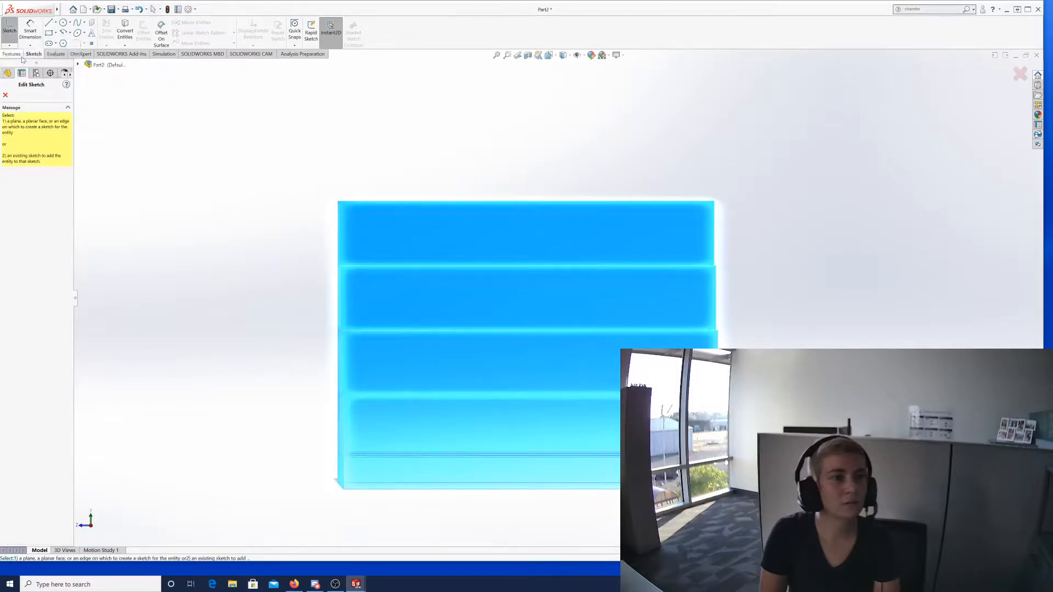
left_click(407, 422)
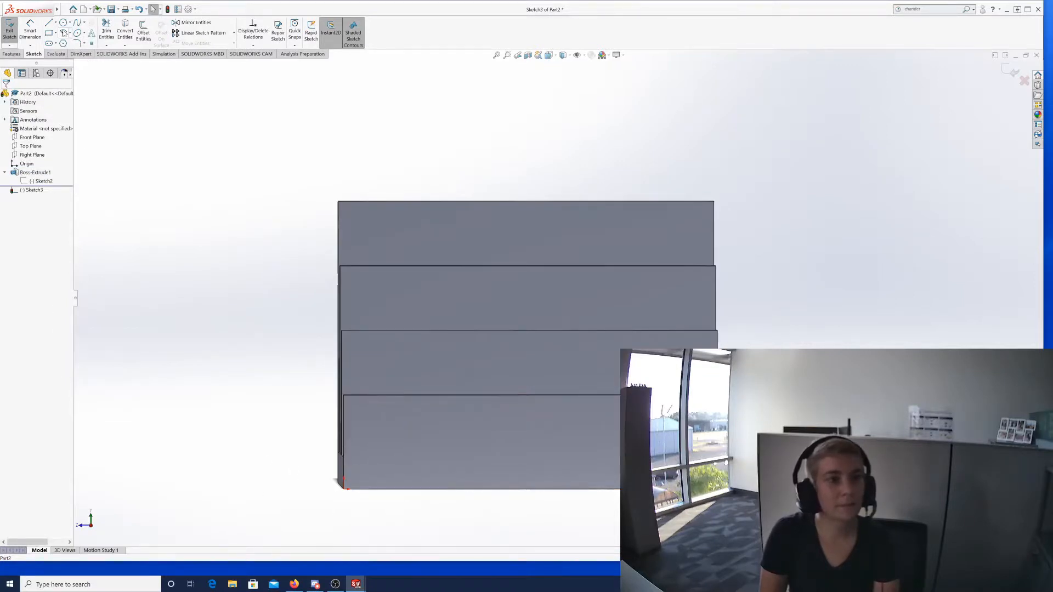
left_click(63, 23)
left_click(425, 415)
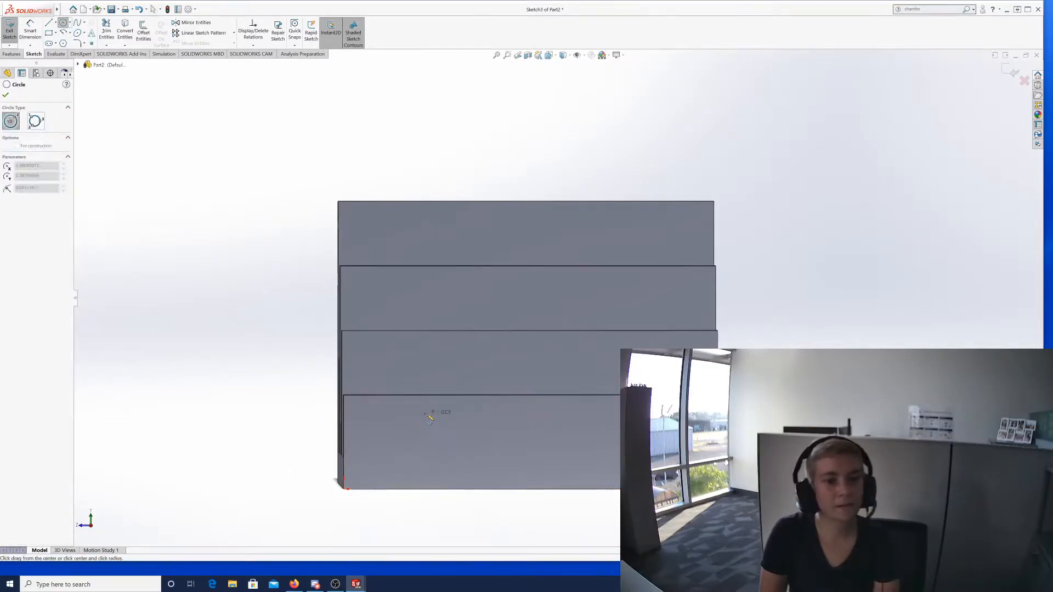
left_click(435, 420)
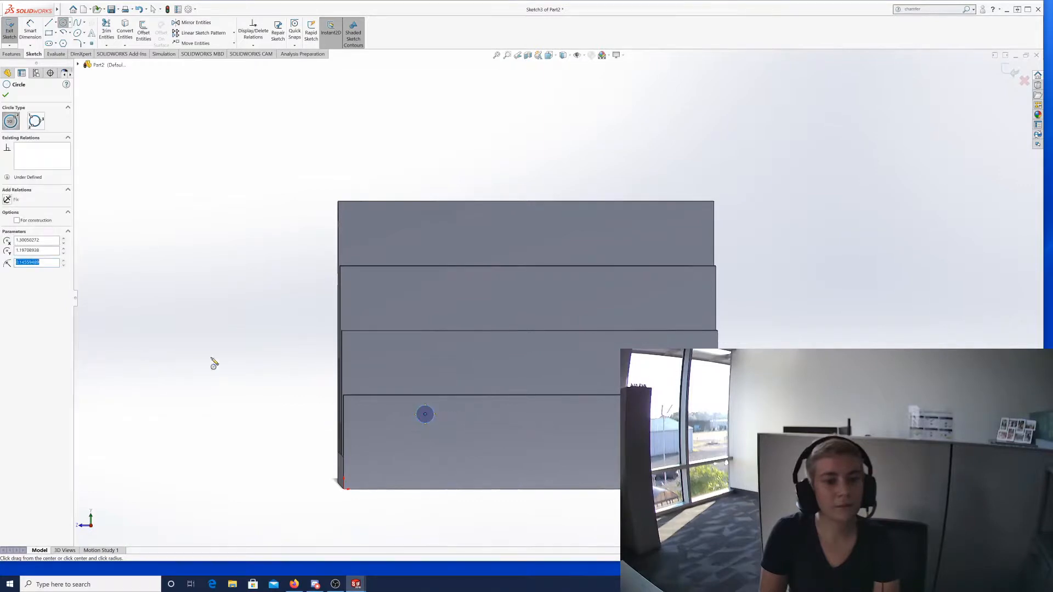
left_click(5, 95)
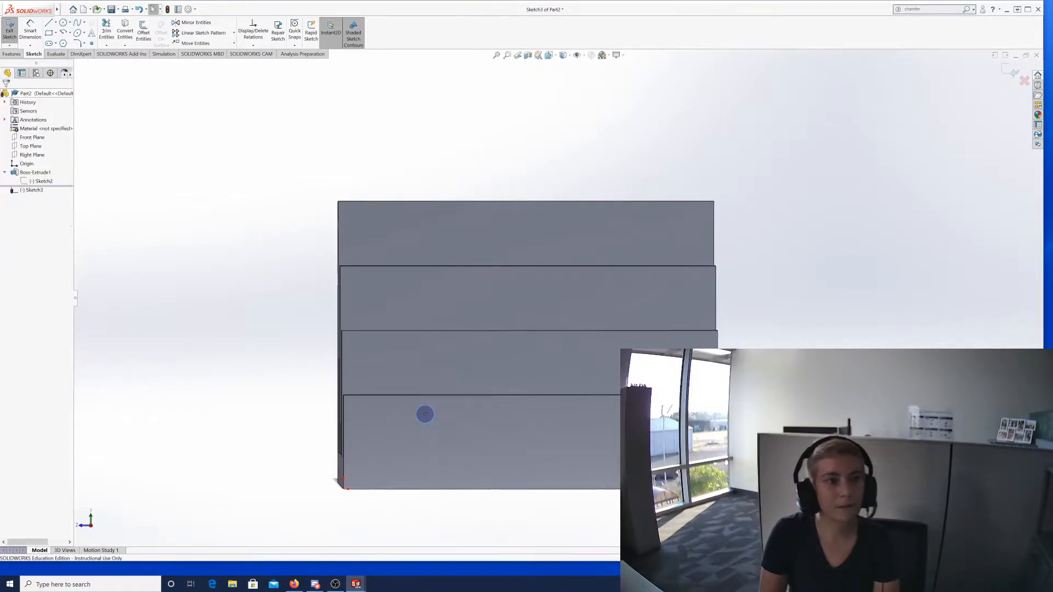
left_click(16, 30)
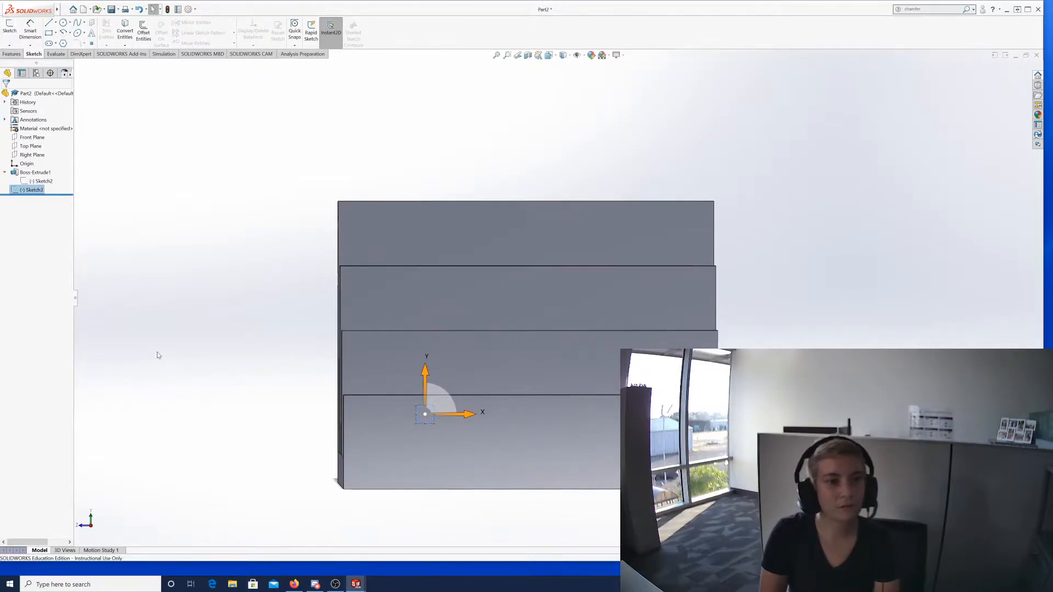
Clear the selections and select the newly sketched circle on the bottom step.
left_click(193, 357)
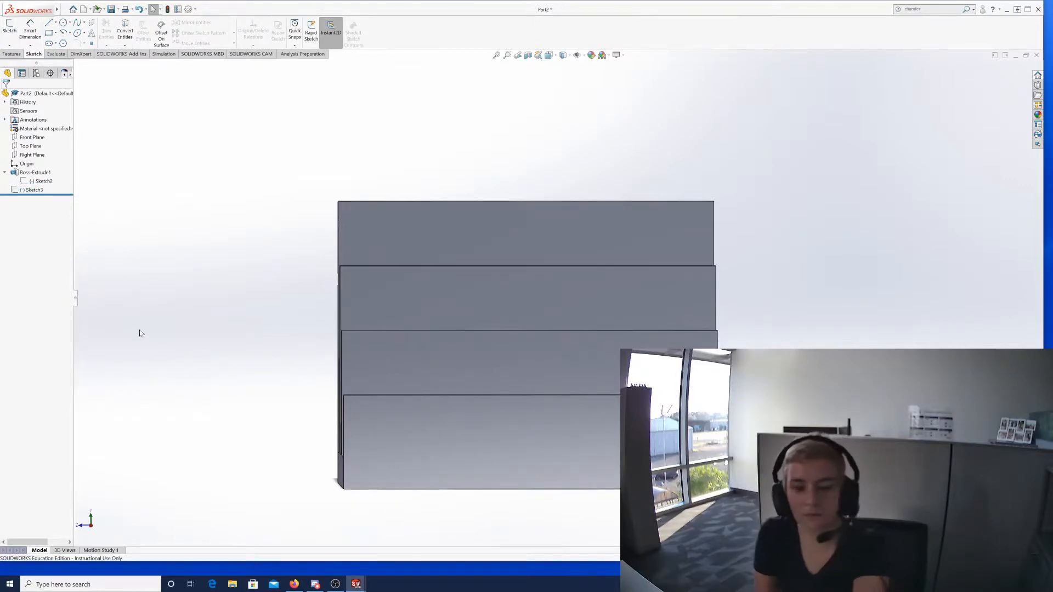
left_click(365, 435)
left_click(301, 413)
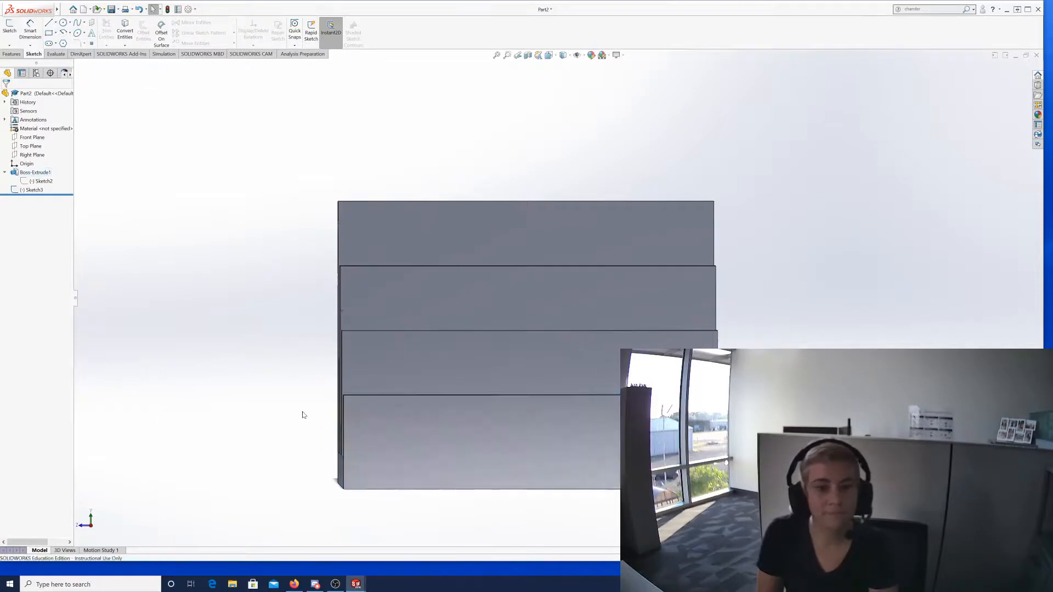
left_click(428, 421)
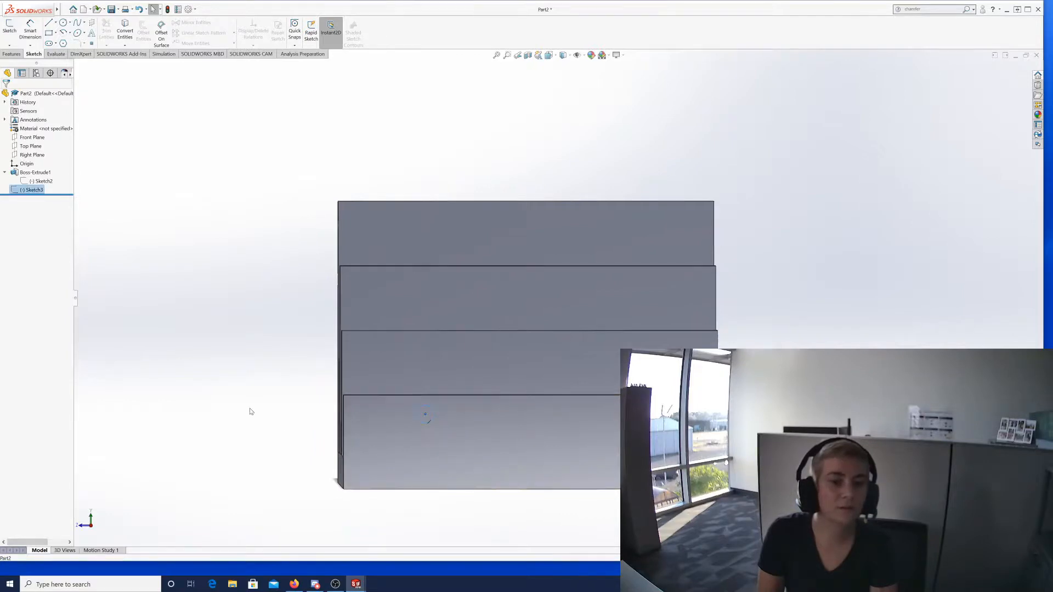
left_click(4, 54)
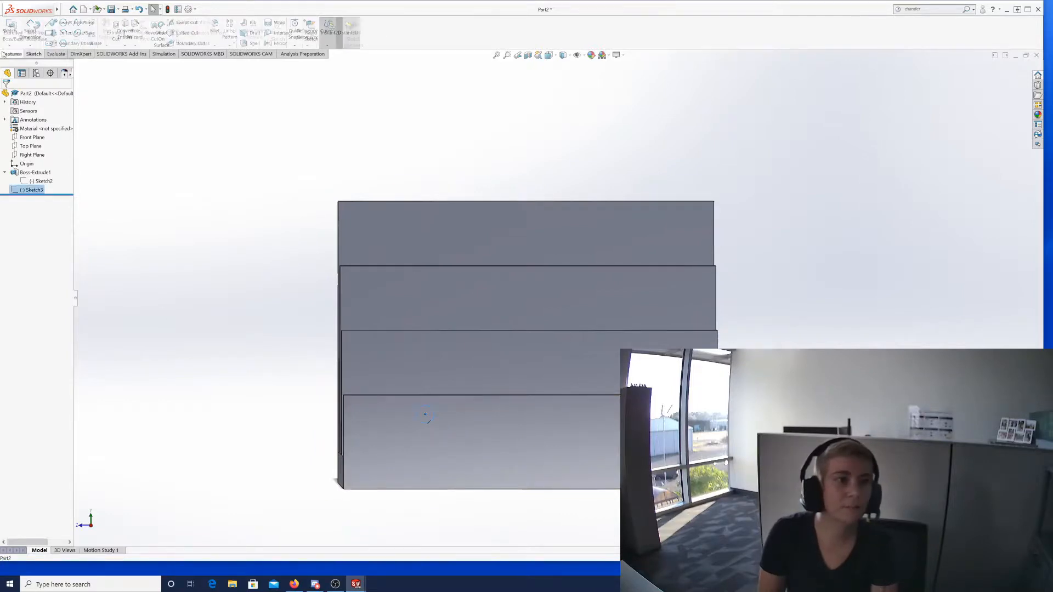
Extrude the circle in the reversed direction with Through All, creating the rod Boss-Extrude2.
left_click(13, 33)
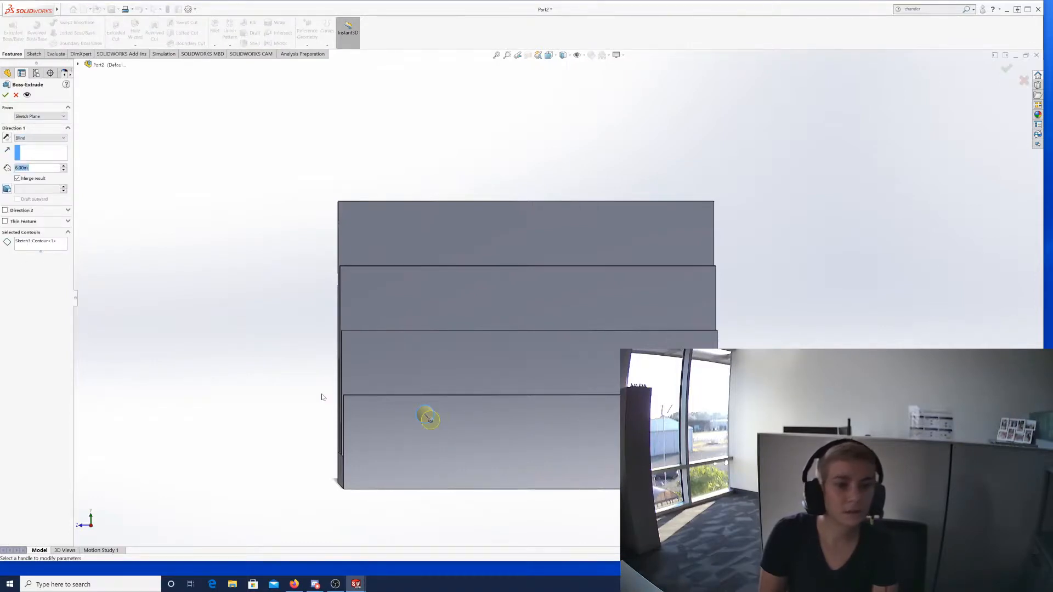
mouse_move(322, 393)
middle_mouse_down()
mouse_move(356, 395)
mouse_move(317, 381)
middle_mouse_up()
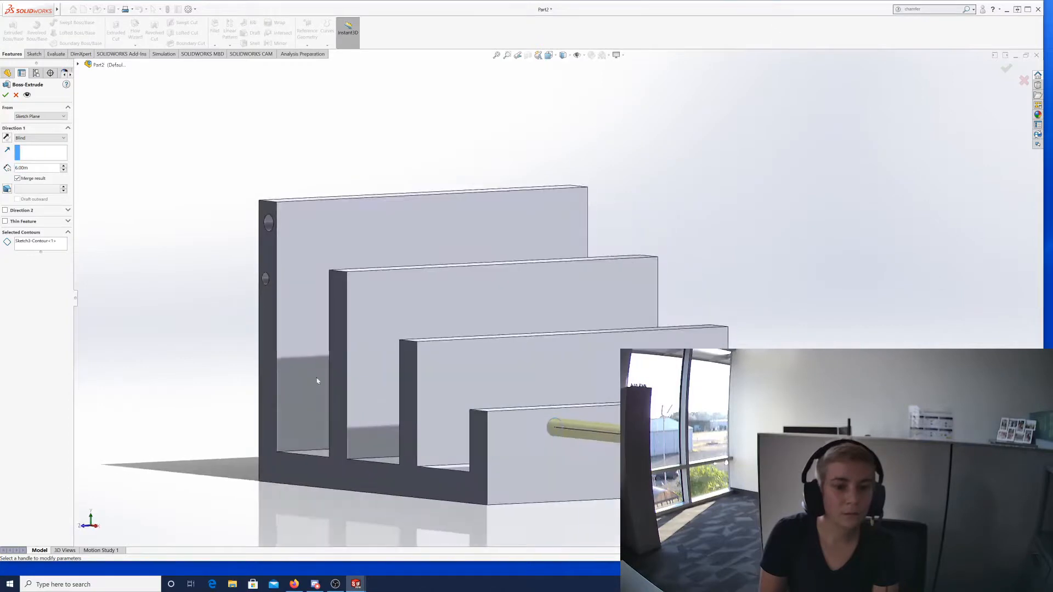
left_click(7, 137)
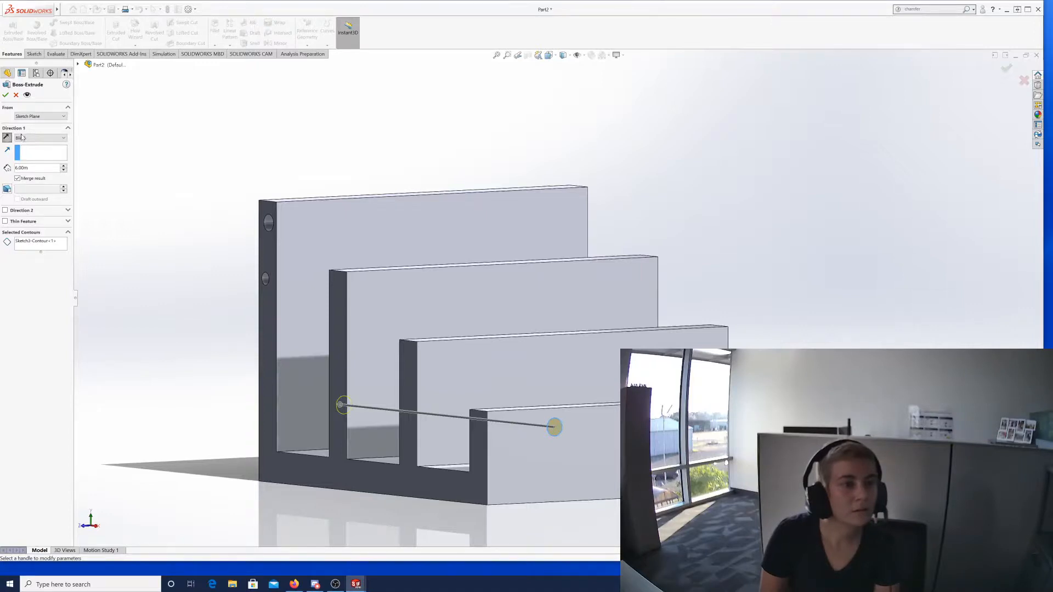
left_click(63, 139)
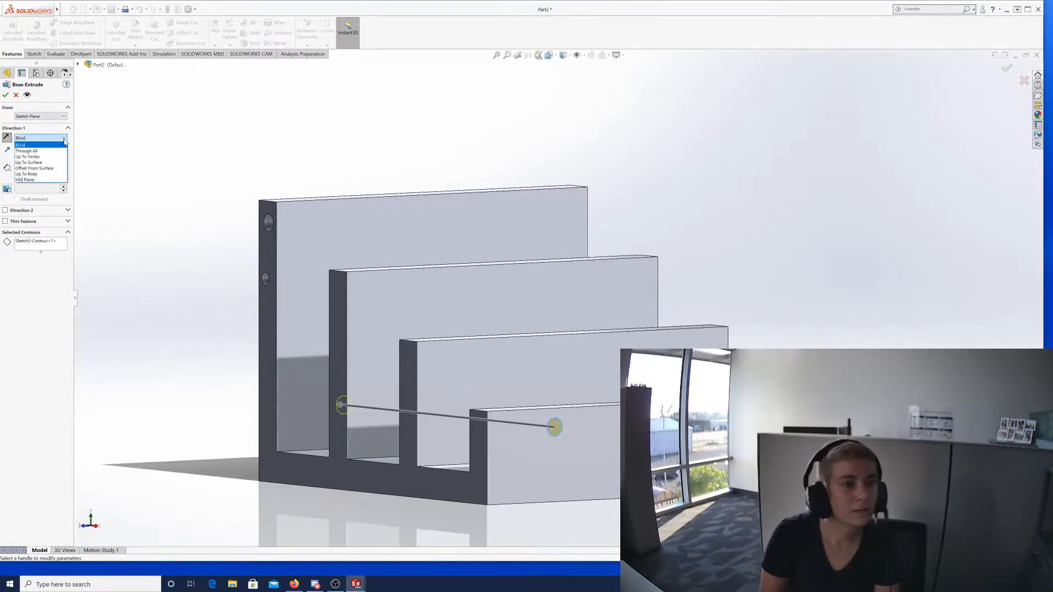
left_click(33, 150)
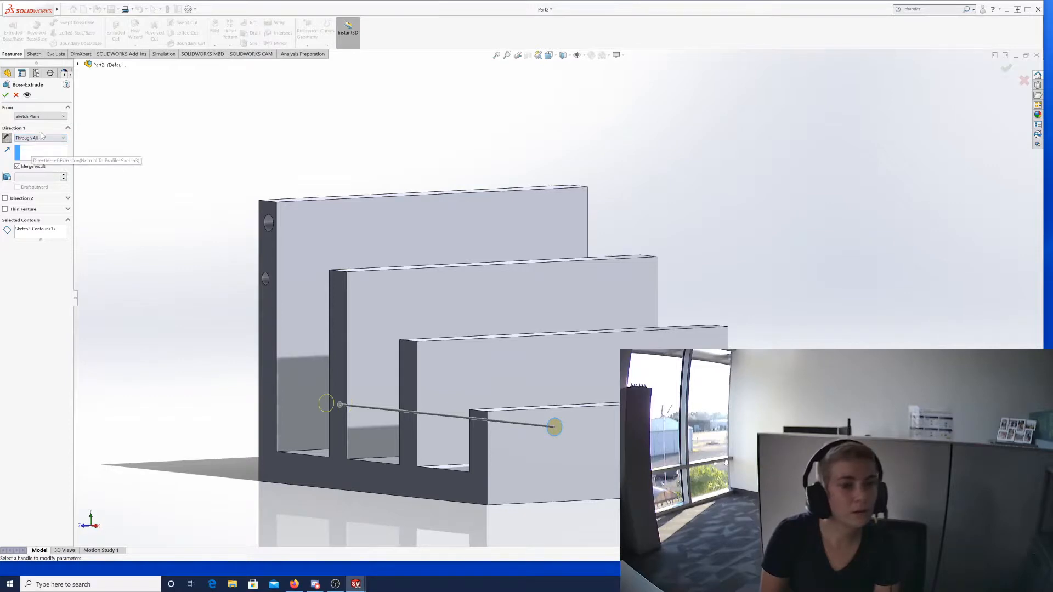
left_click(6, 94)
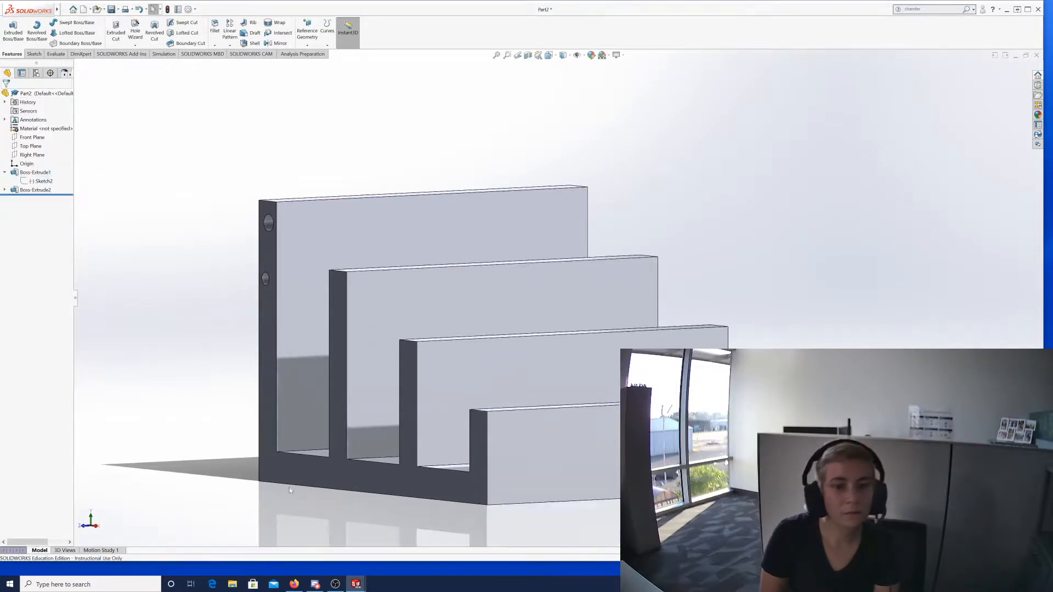
middle_click_drag(354, 473, 509, 451)
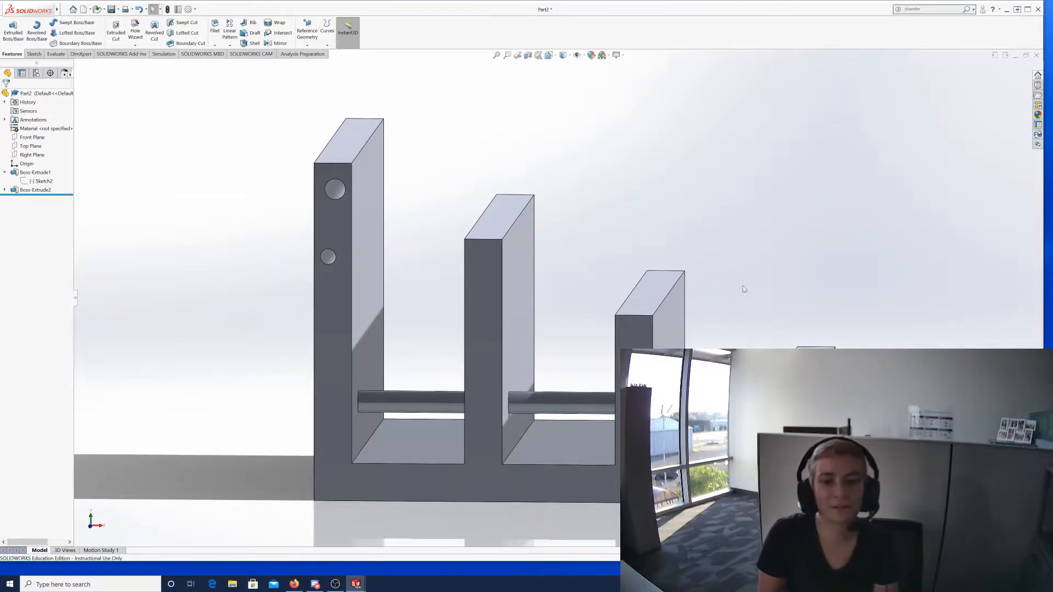
middle_click_drag(768, 287, 765, 258)
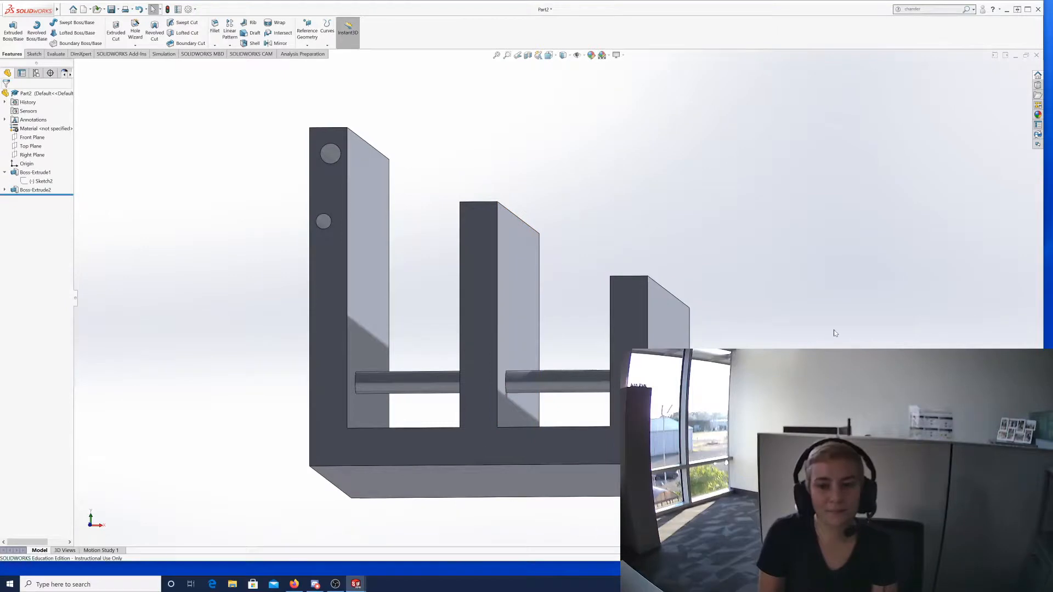
middle_click_drag(831, 329, 748, 351)
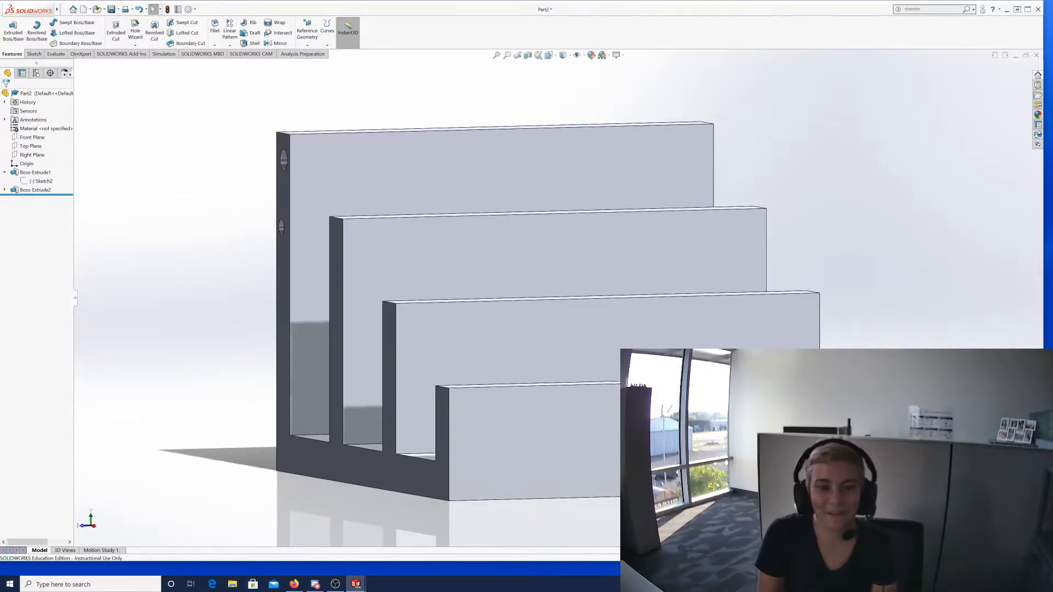
middle_click_drag(270, 253, 363, 246)
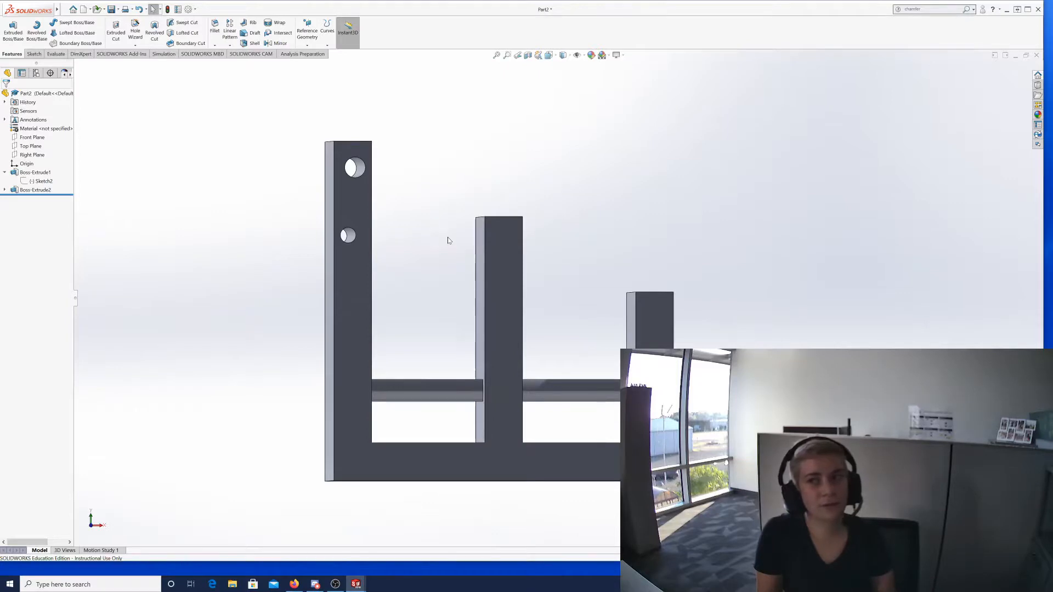
left_click(64, 9)
left_click(66, 9)
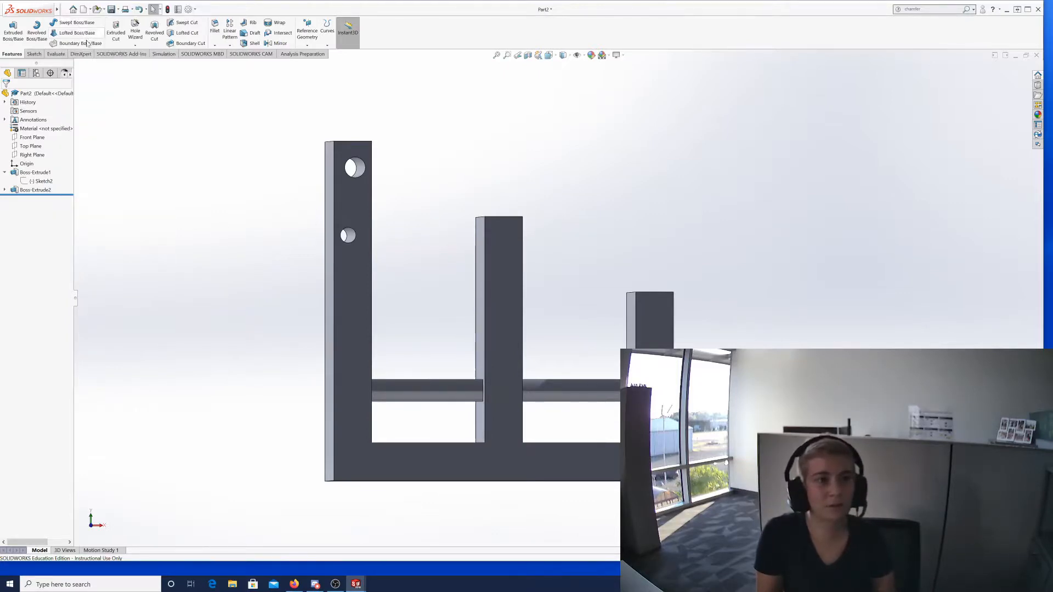
left_click(64, 10)
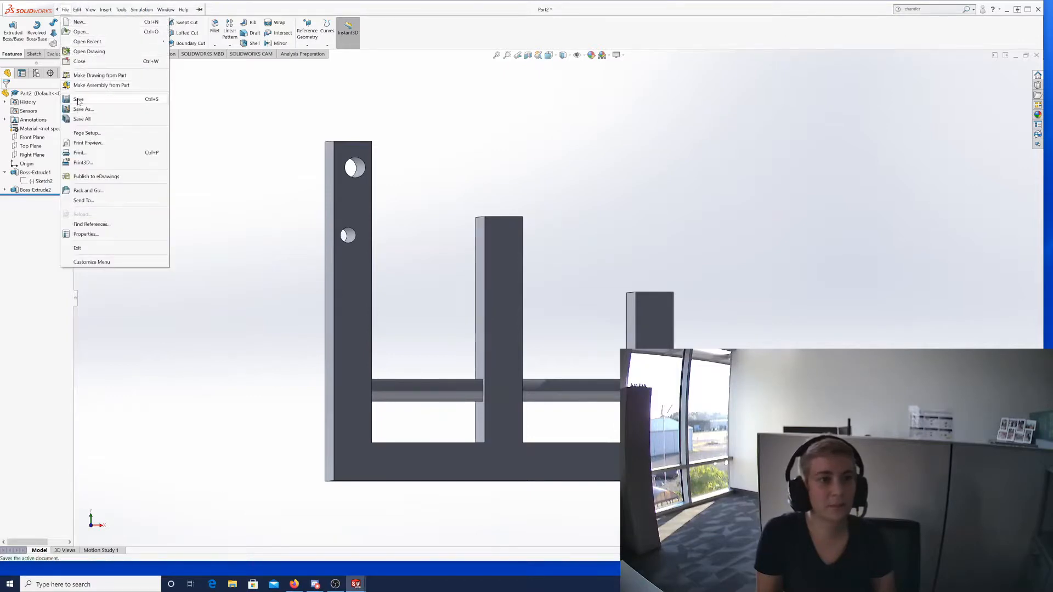
left_click(332, 107)
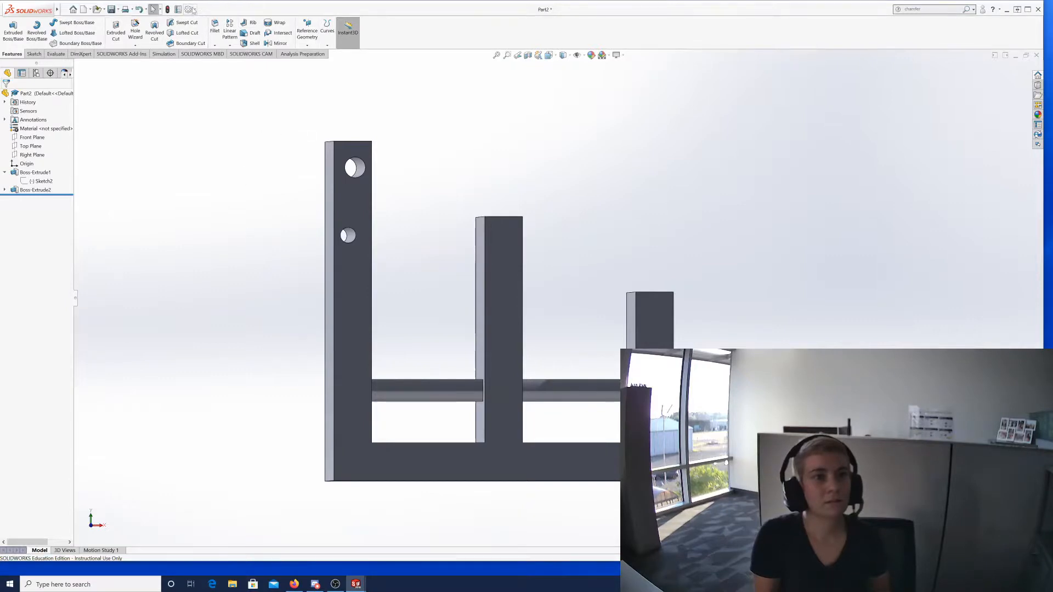
Leave 'Number of backup copies per document' unchecked in System Options, then switch to Firefox.
left_click(187, 8)
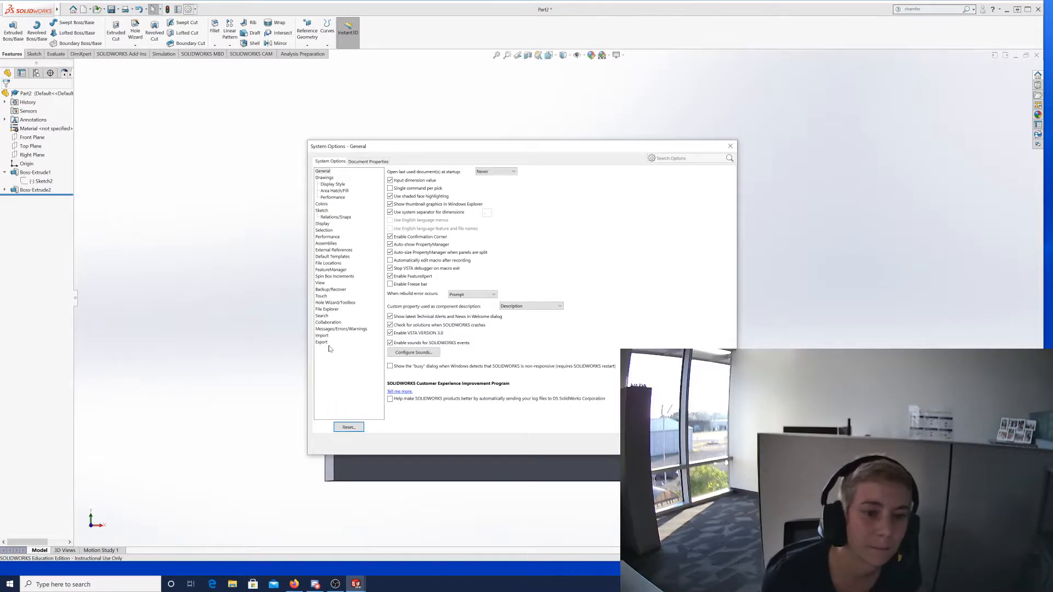
left_click(327, 290)
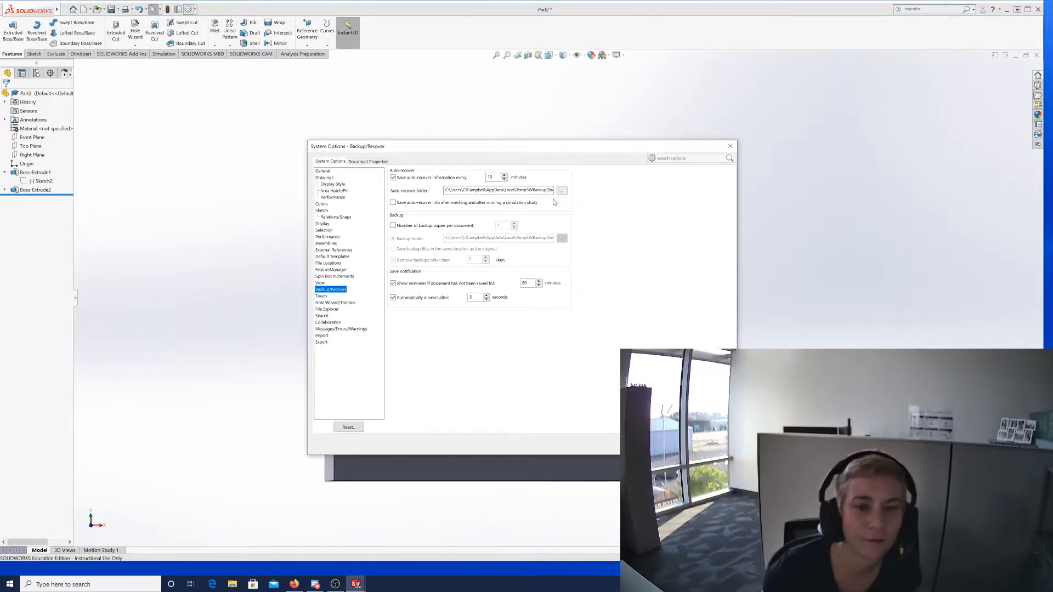
left_click(392, 225)
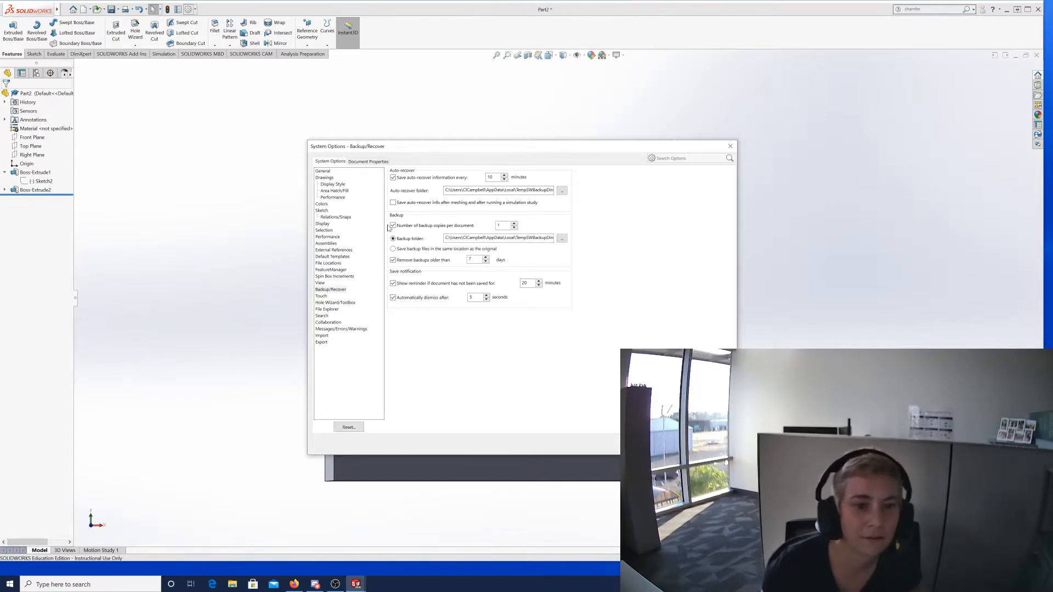
left_click(392, 225)
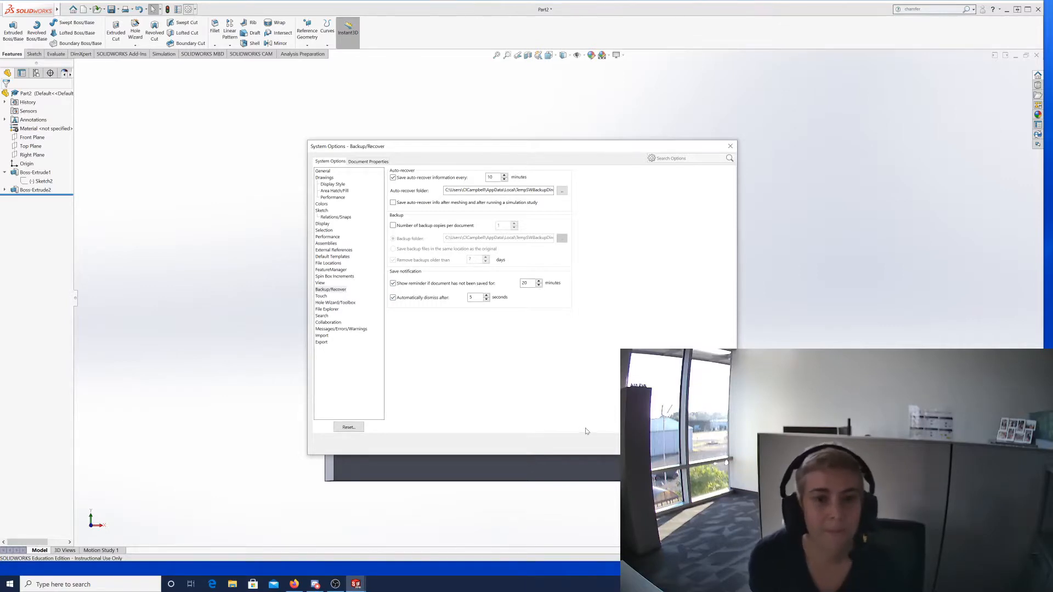
key("Escape")
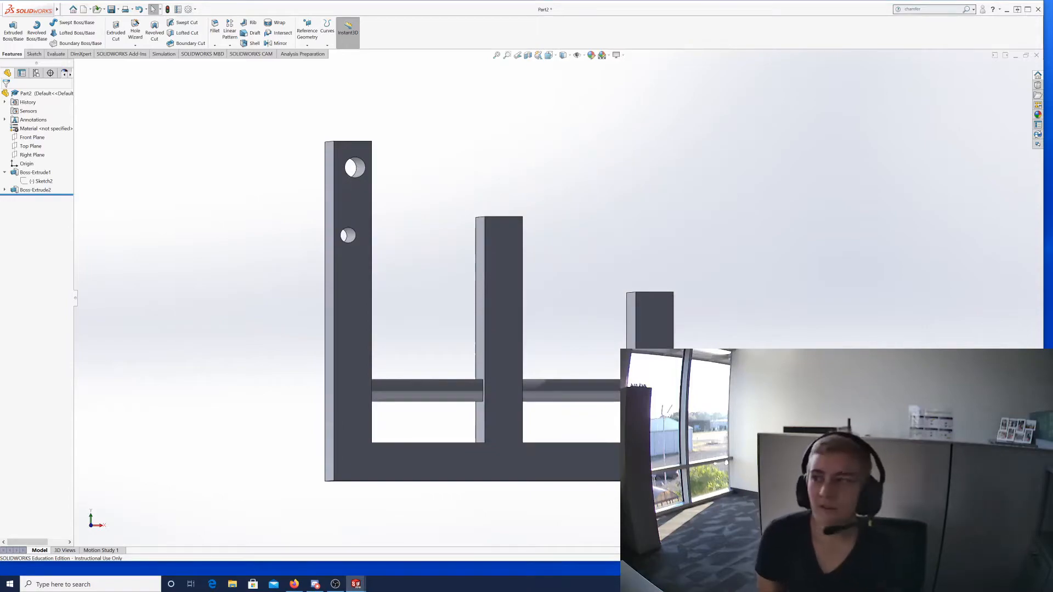
key("alt+Tab")
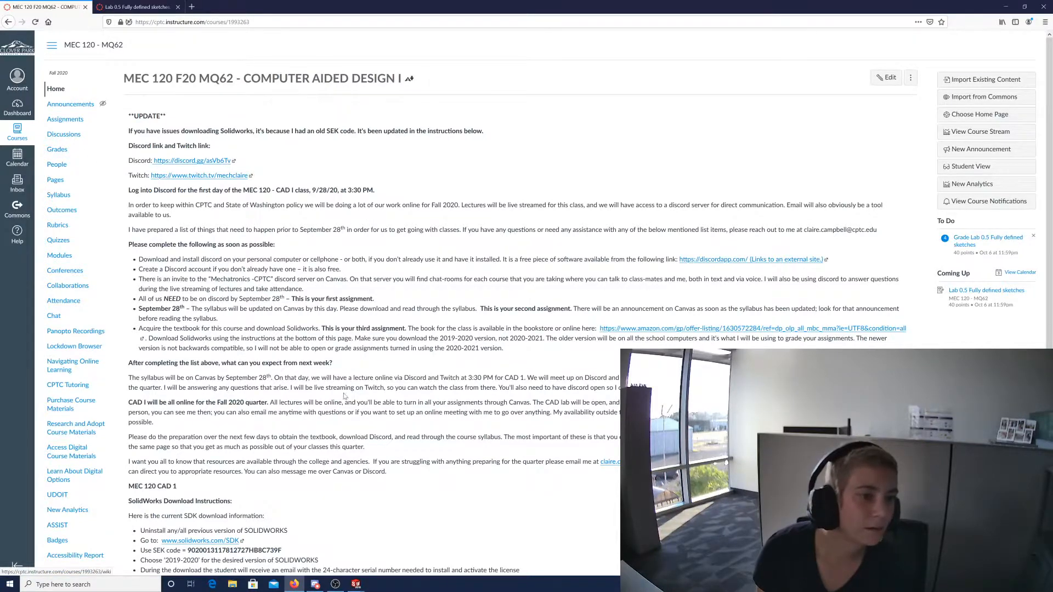
Publish the Lab 1 assignment from Assignments and open its DIN mount_rev a.PDF attachment.
scroll(336, 395, "down", 3)
scroll(335, 395, "up", 3)
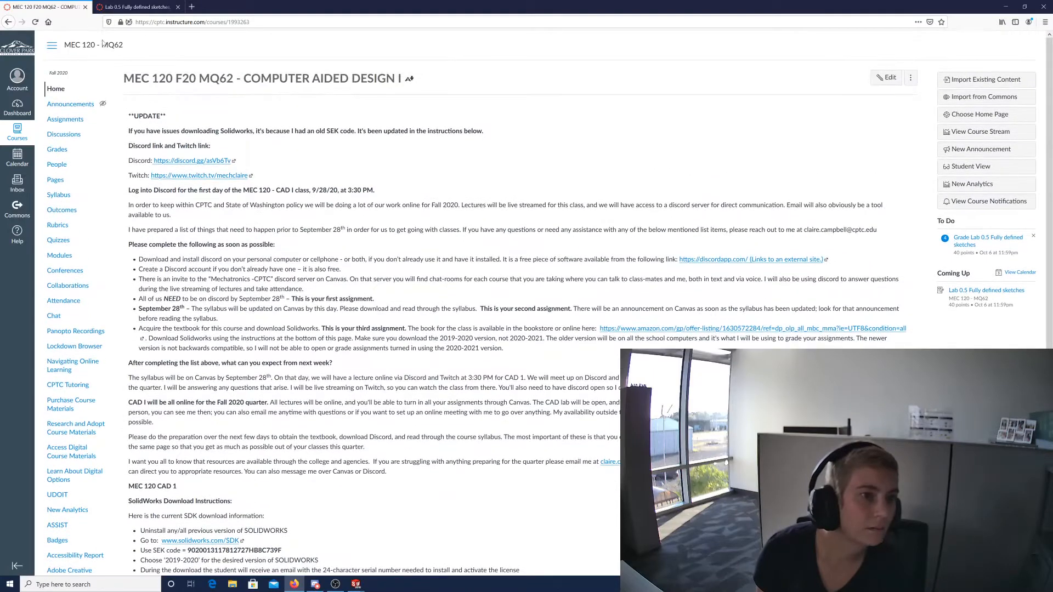
left_click(66, 120)
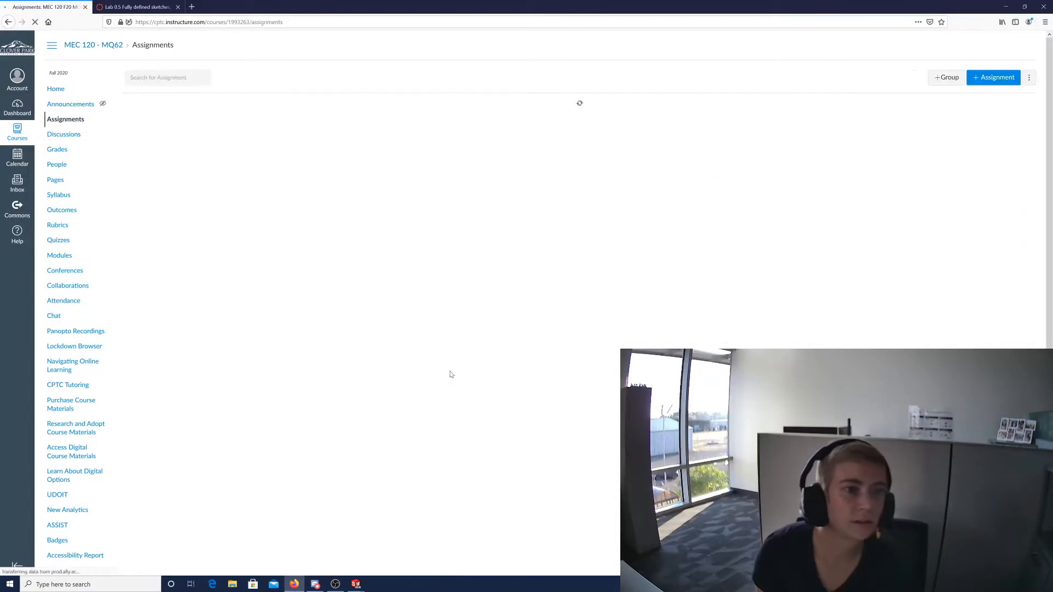
scroll(541, 364, "down", 3)
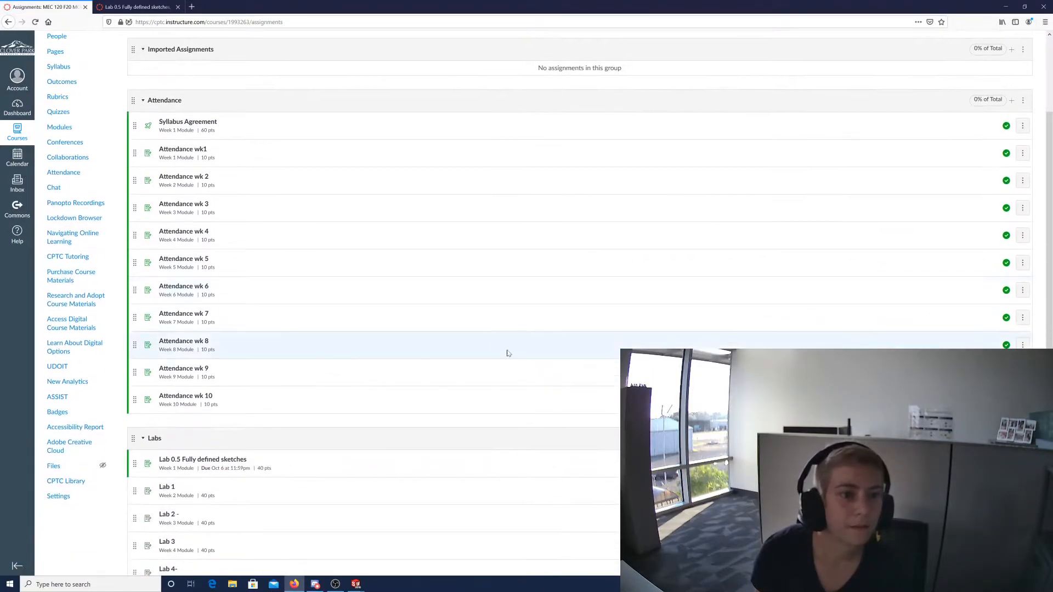
scroll(516, 364, "down", 6)
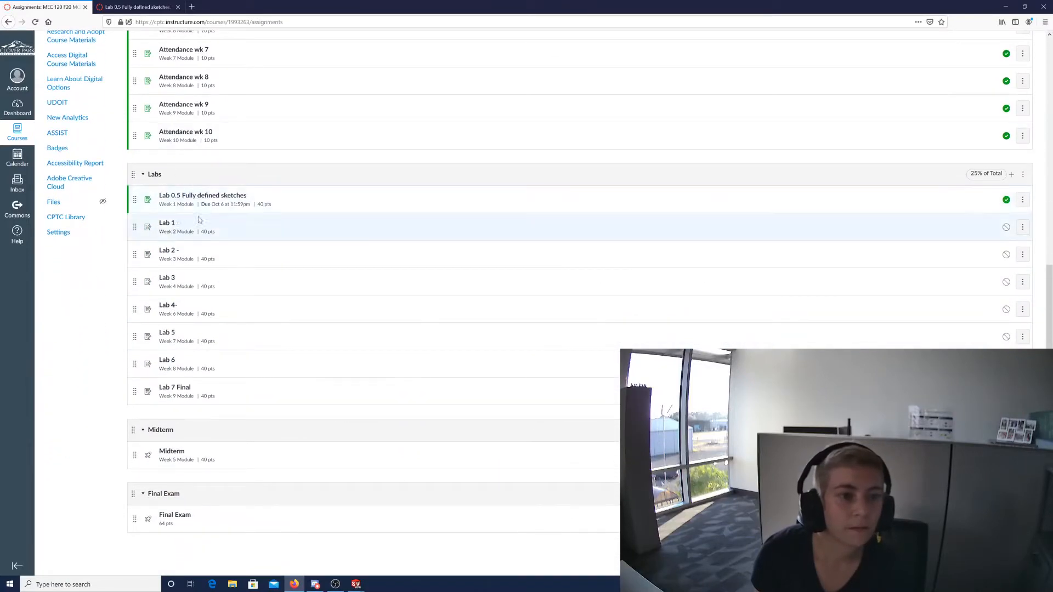
left_click(167, 223)
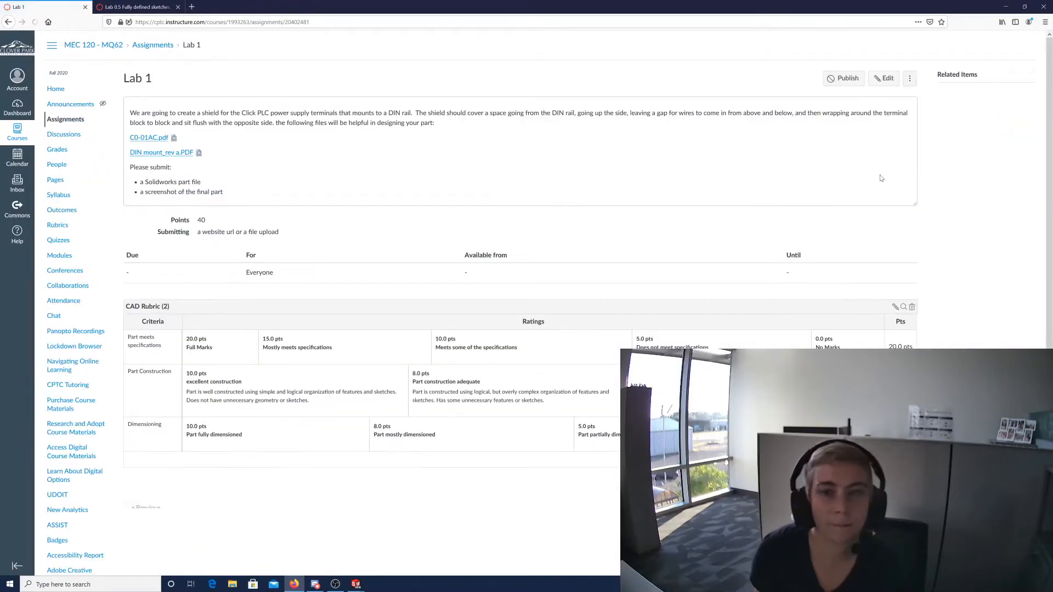
left_click(848, 80)
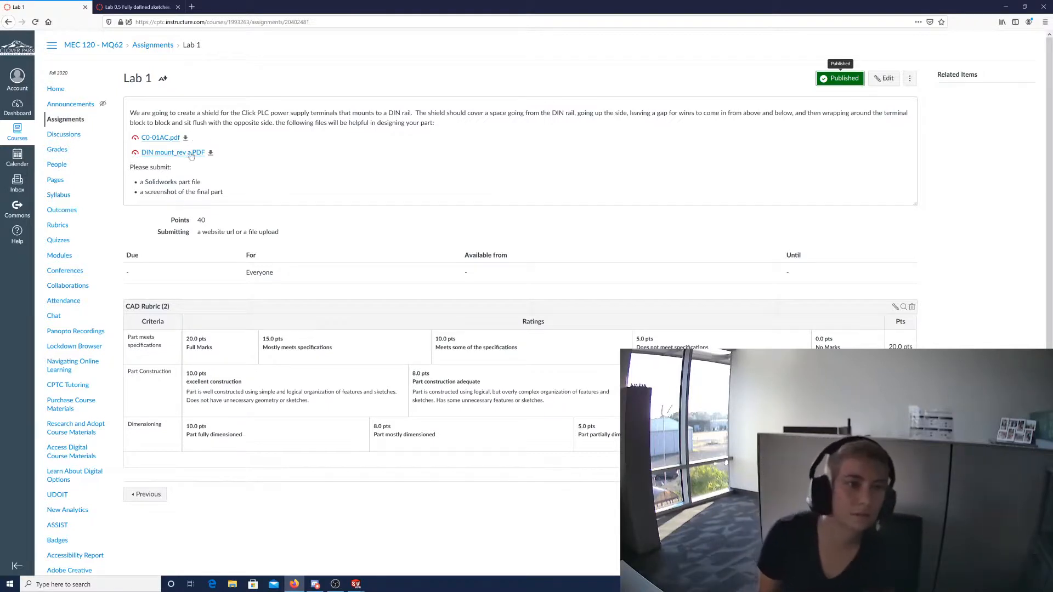
left_click(153, 156)
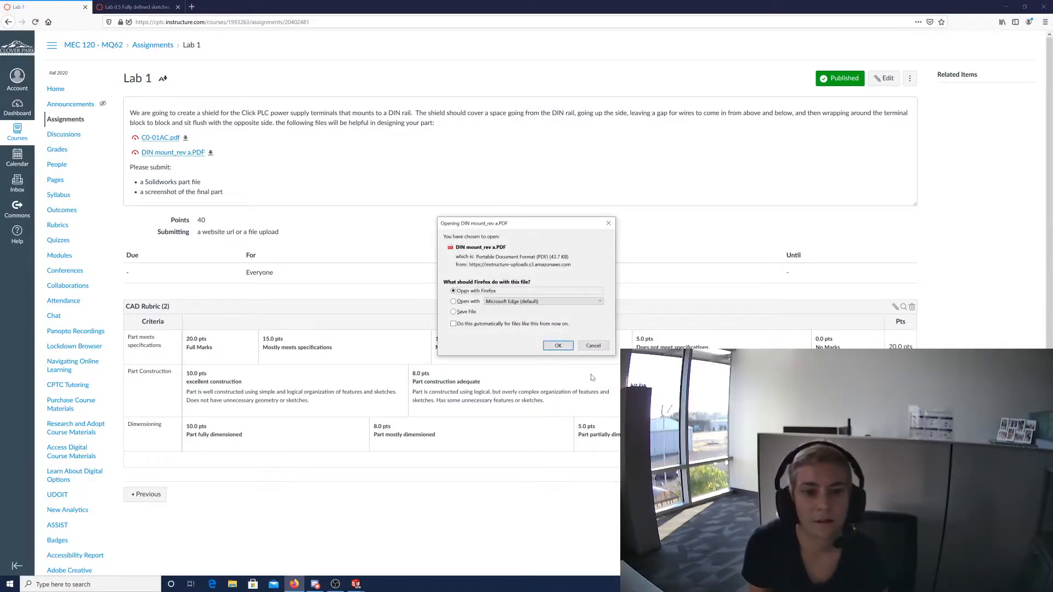
Open DIN mount_rev a.PDF in Firefox and shrink the window to sit beside SolidWorks.
left_click(557, 346)
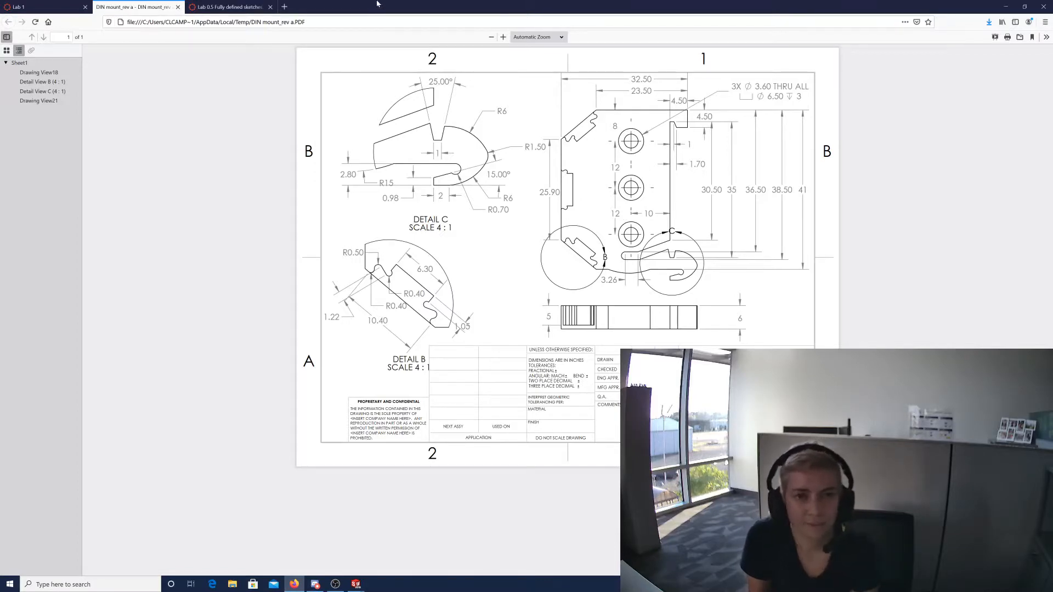
left_click_drag(382, 9, 764, 66)
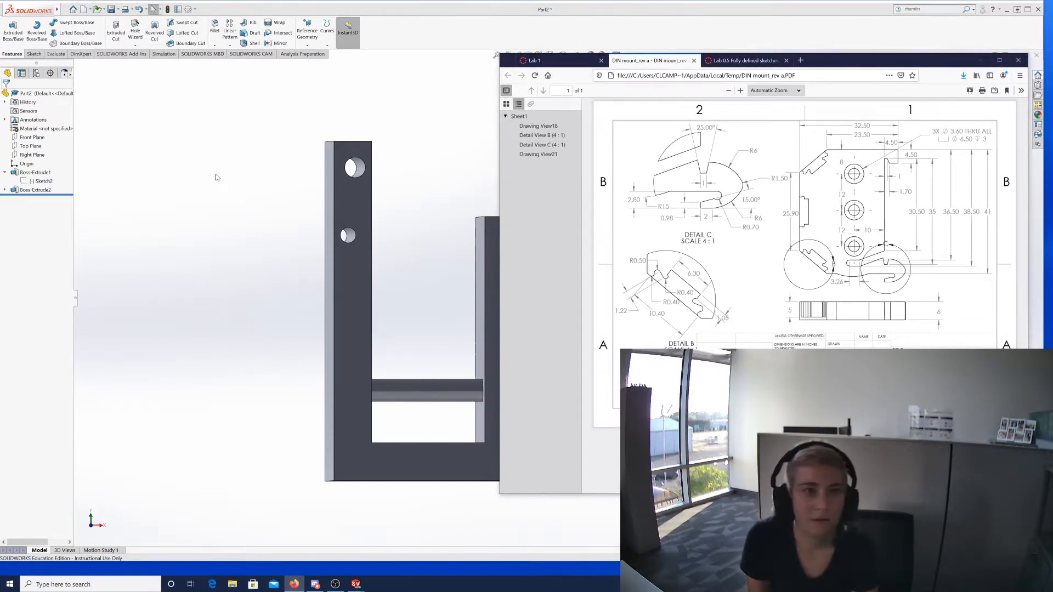
Cancel the empty sketch and close Part2 without saving.
left_click(216, 173)
left_click(34, 54)
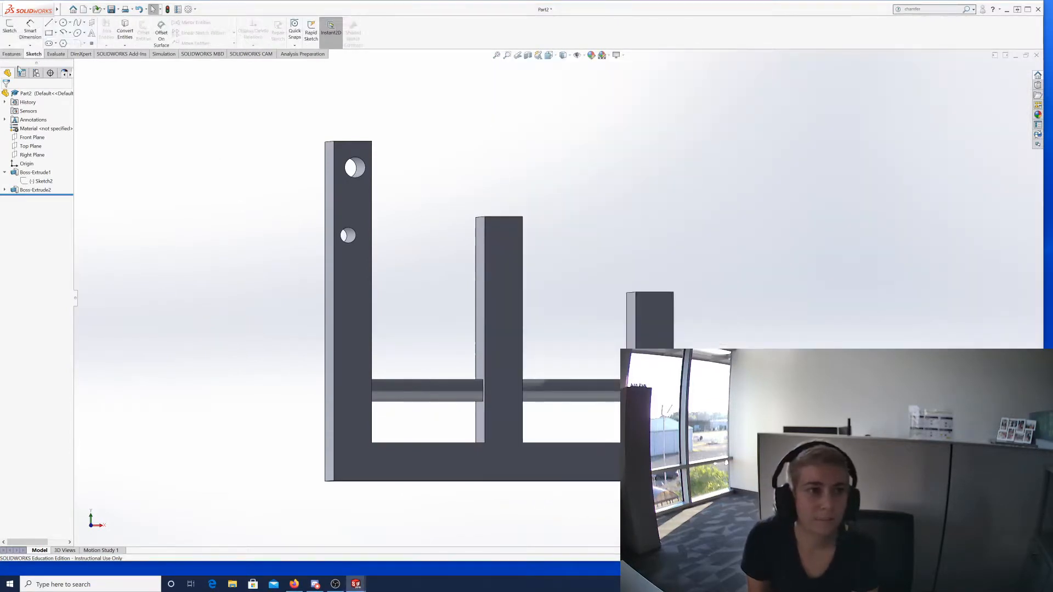
left_click(10, 27)
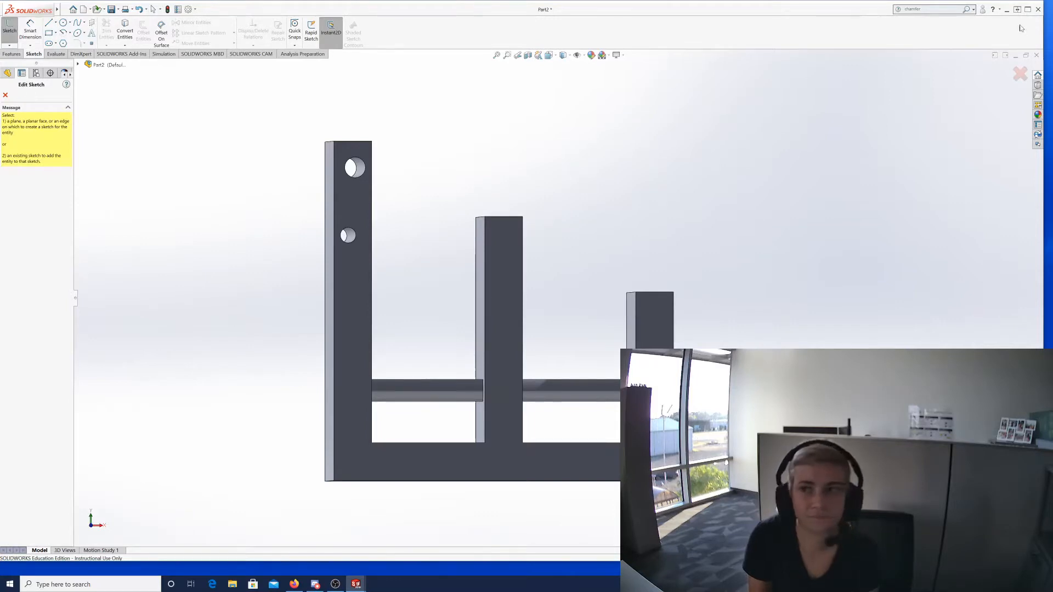
left_click(1017, 76)
left_click(1036, 55)
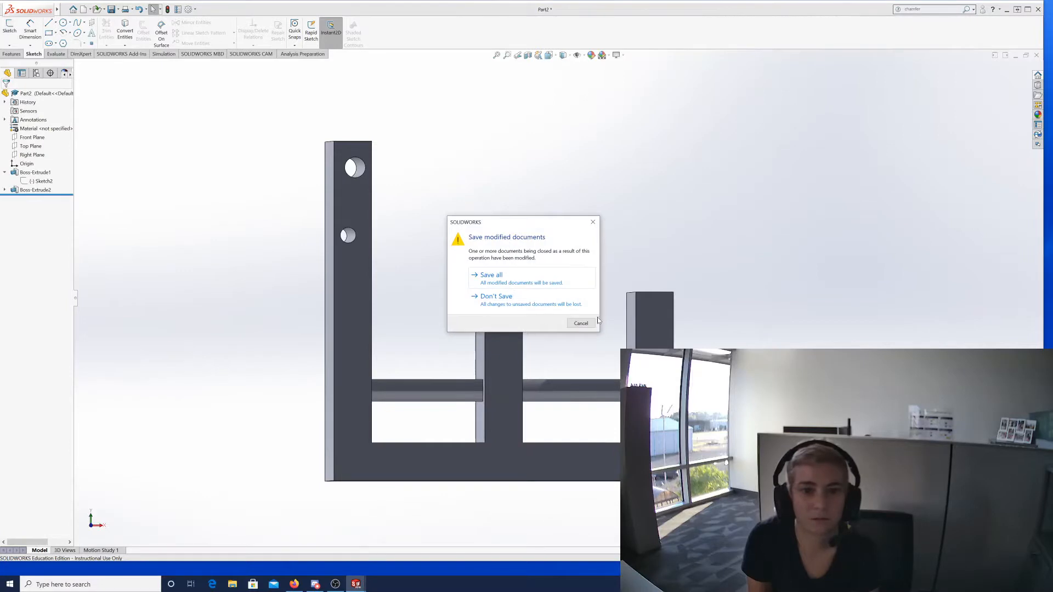
left_click(496, 299)
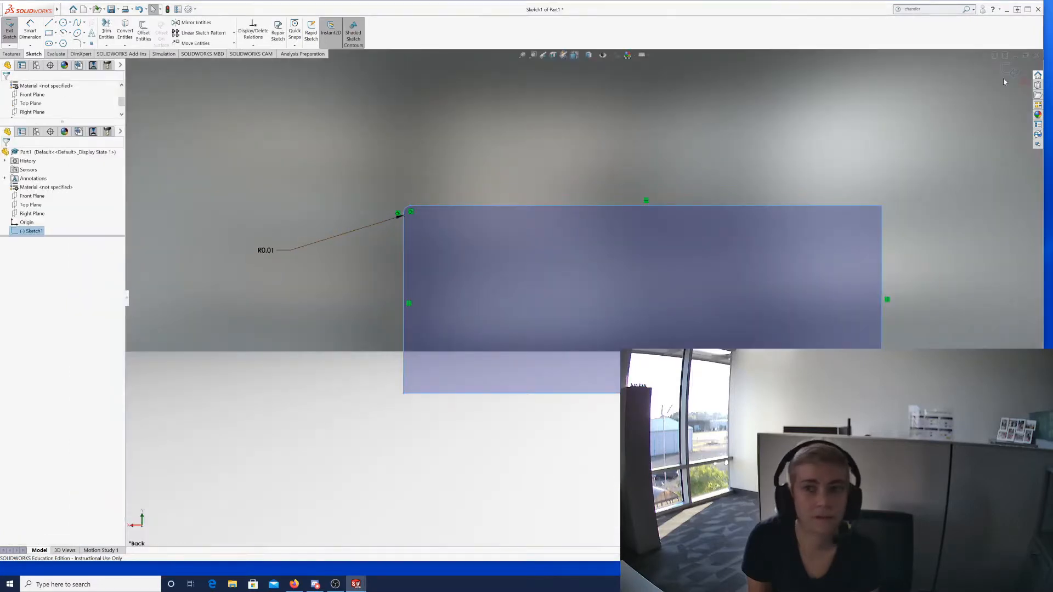
Discard Part1's rectangle sketch, cancel Save As, and close Part1 without saving.
left_click(1018, 85)
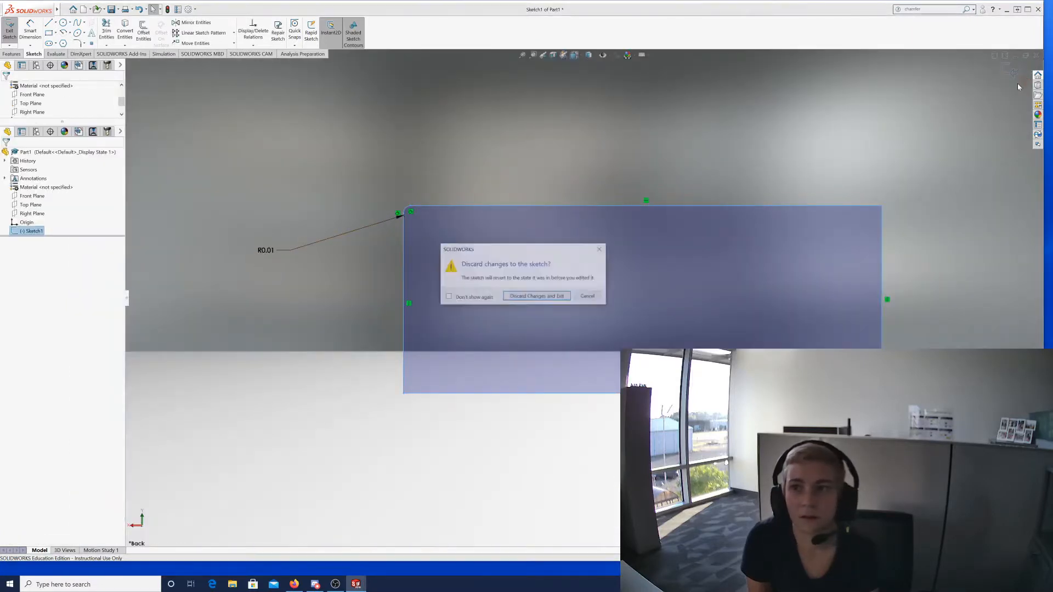
left_click(537, 296)
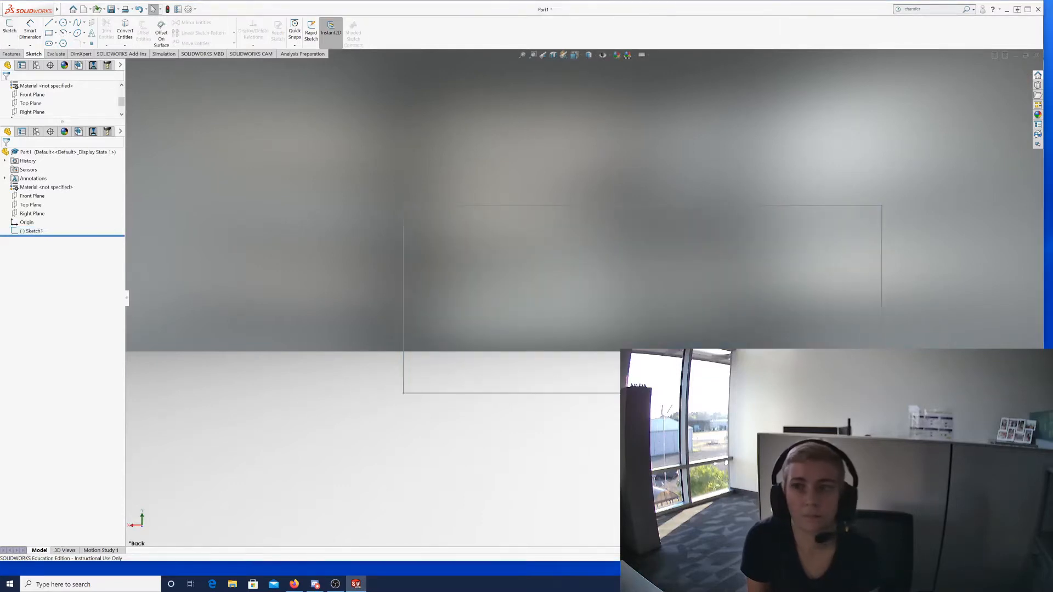
left_click(1036, 55)
left_click(546, 283)
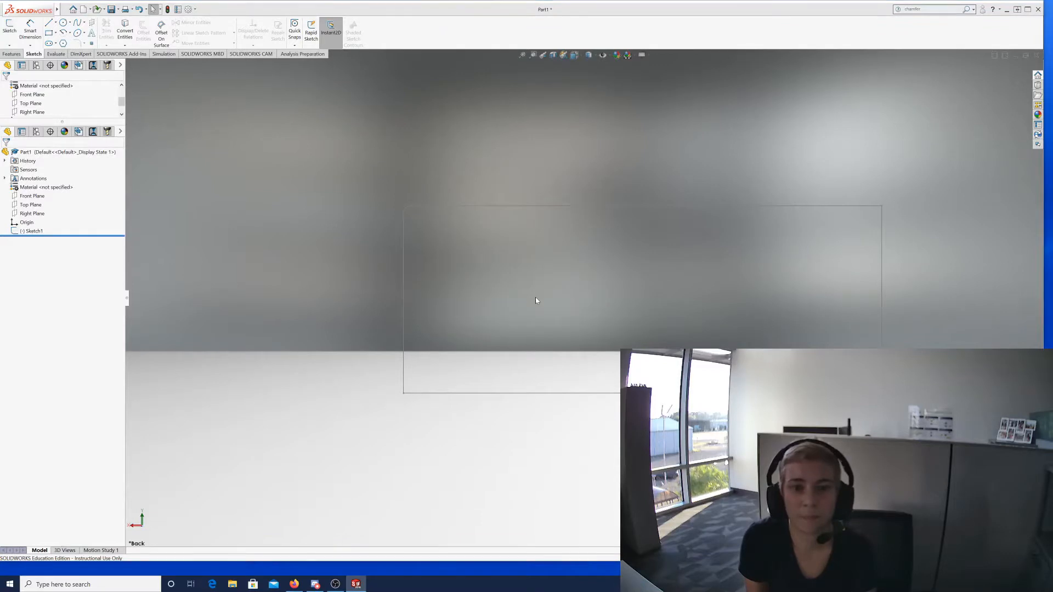
left_click(650, 401)
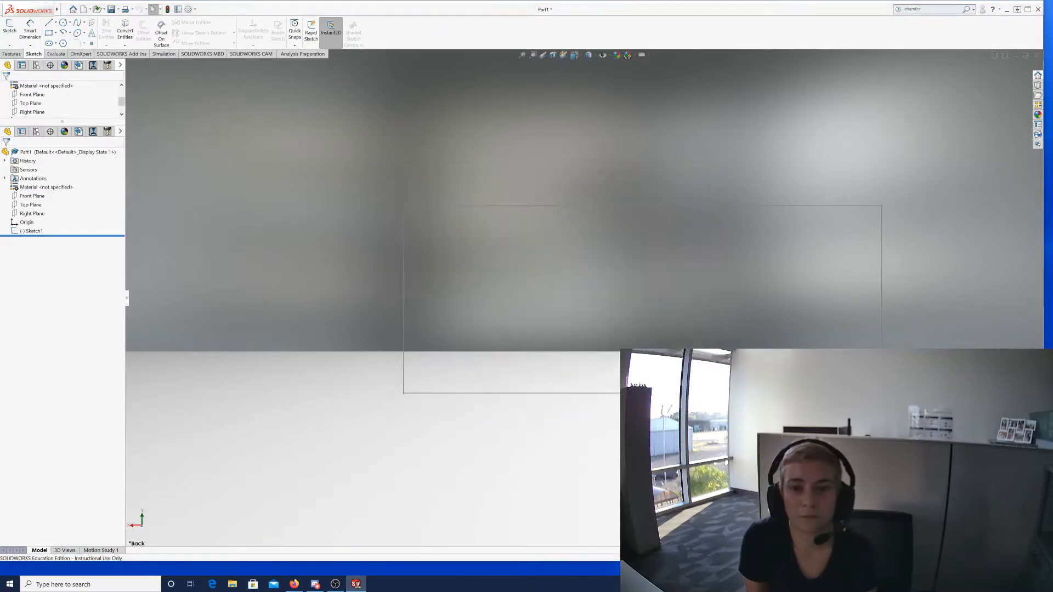
left_click(1036, 56)
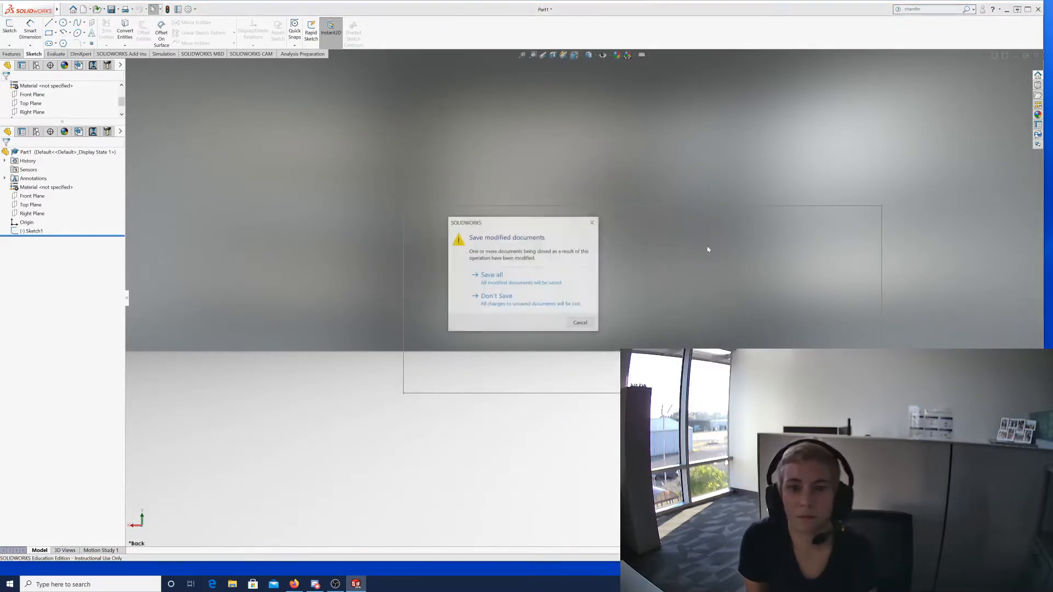
left_click(565, 299)
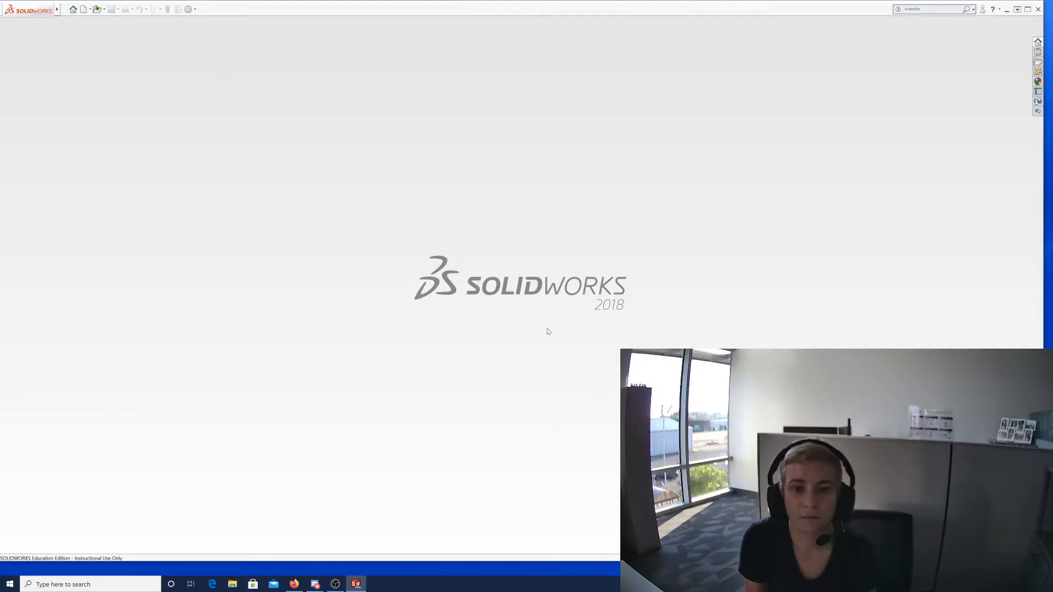
left_click(65, 10)
Create Part3, narrow its window to half screen, and start Sketch1 on the Front Plane.
left_click(77, 22)
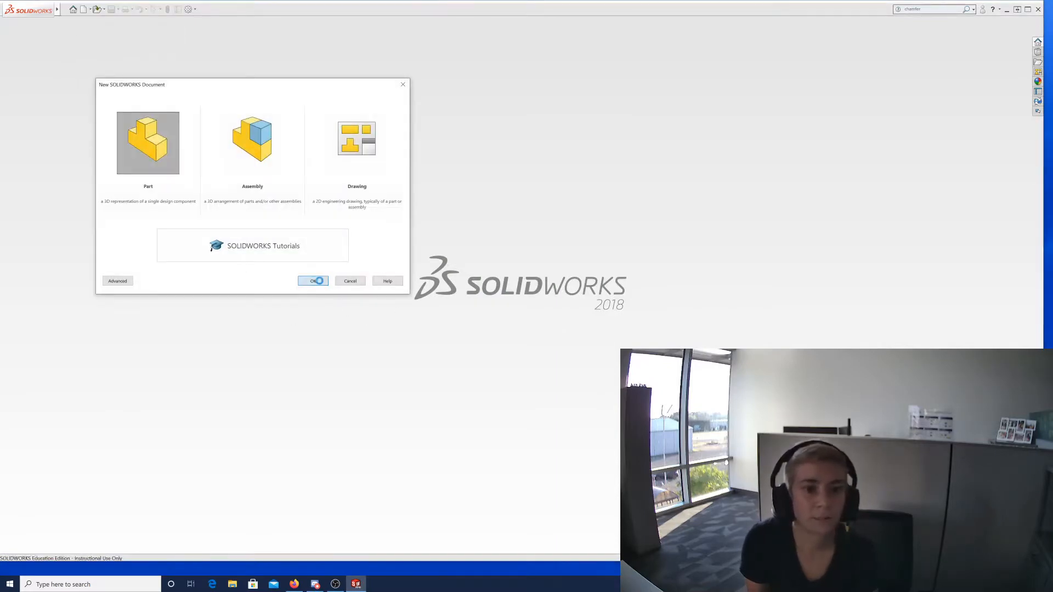
left_click(315, 280)
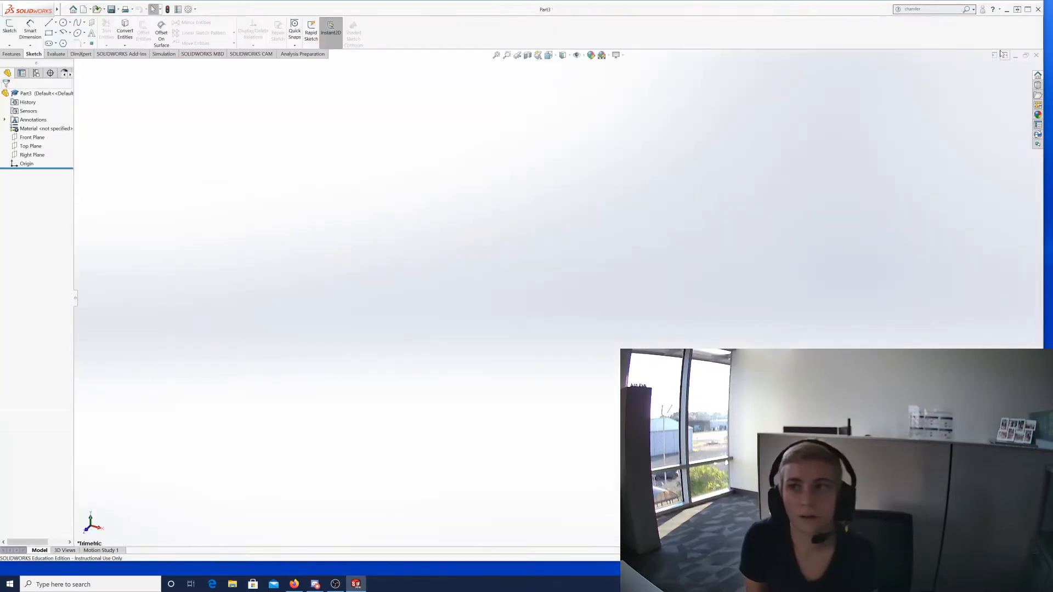
mouse_move(1043, 41)
left_mouse_down()
mouse_move(509, 44)
mouse_move(528, 45)
left_mouse_up()
left_click_drag(573, 121, 576, 121)
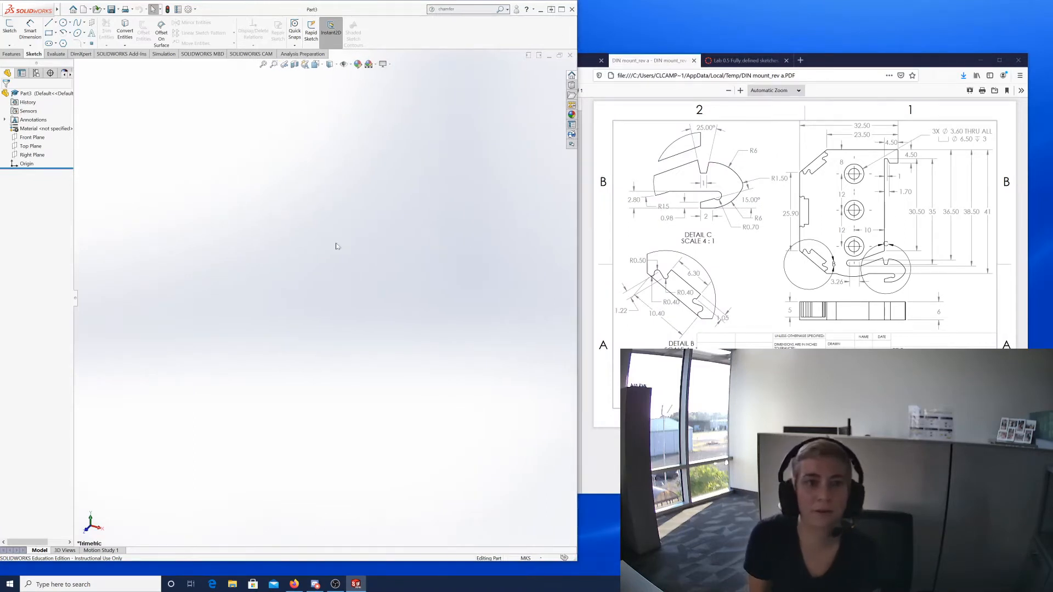
left_click(10, 27)
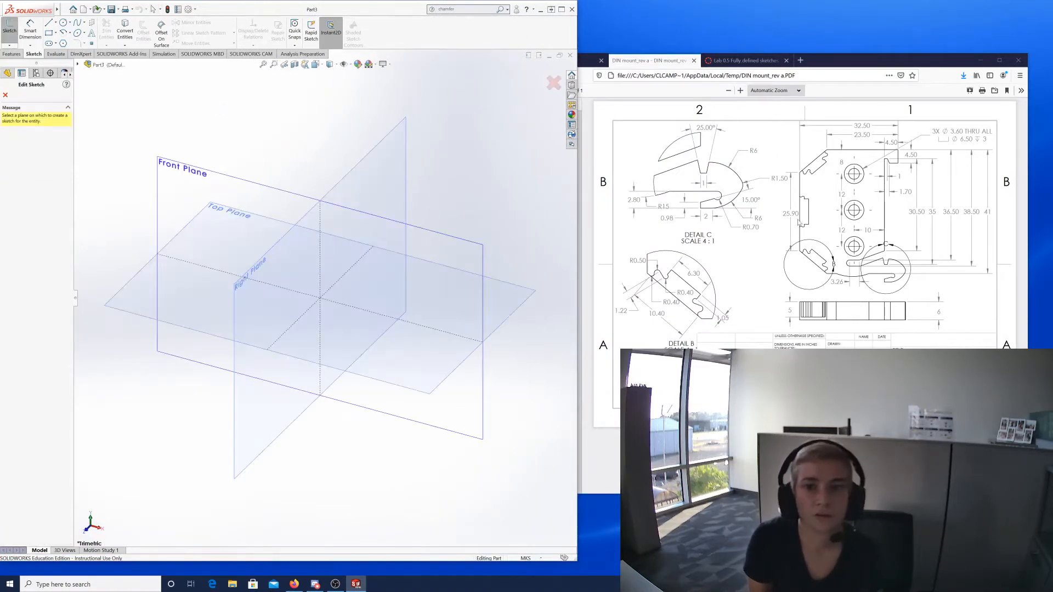
left_click(186, 171)
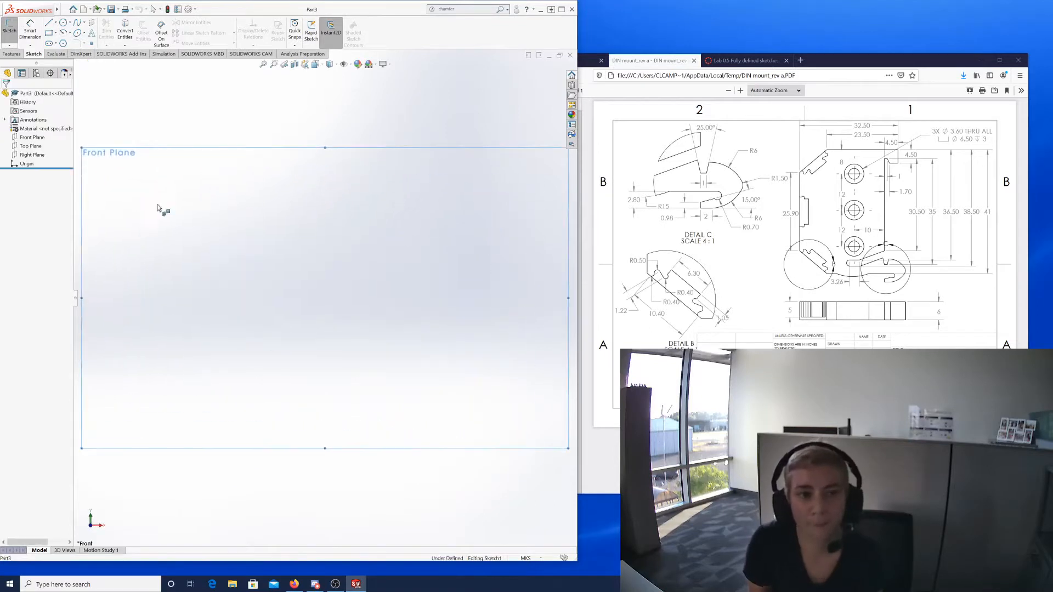
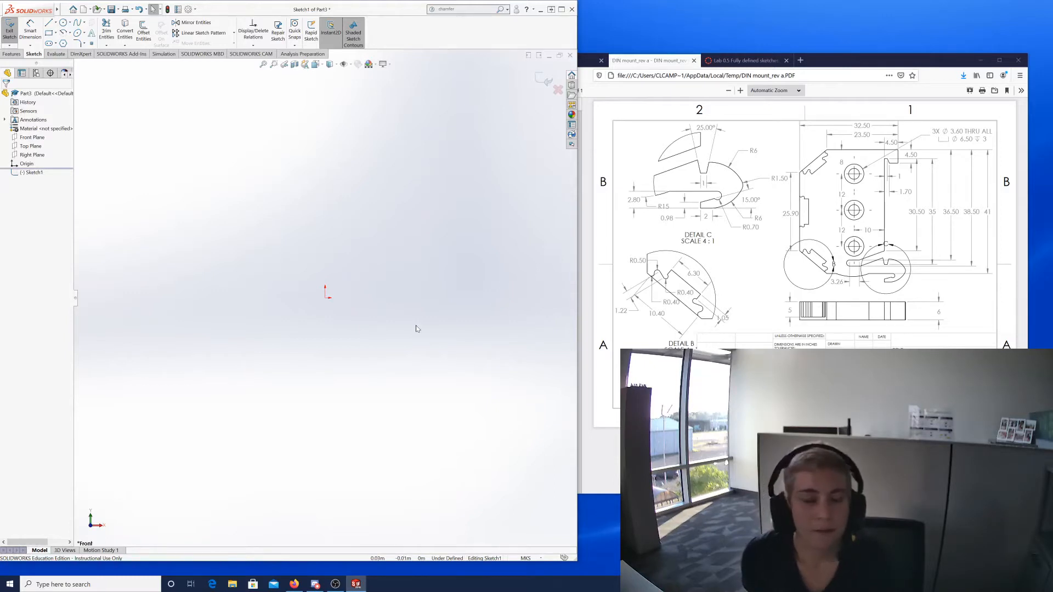
Draw connected lines from the origin for the left, angled top, top step and long right edges.
left_click(49, 23)
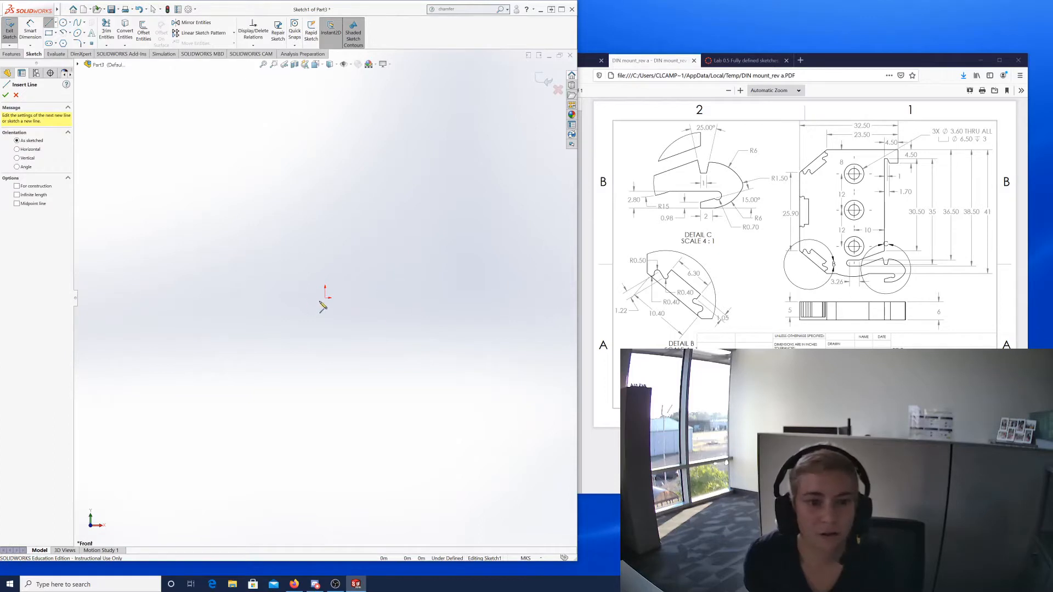
left_click(325, 296)
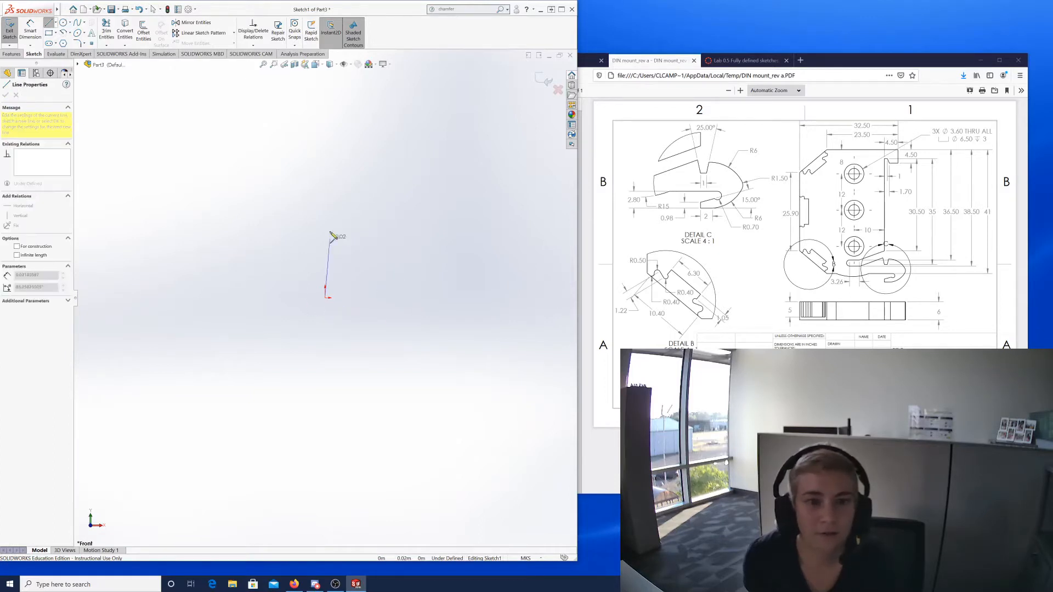
left_click(325, 162)
left_click(365, 134)
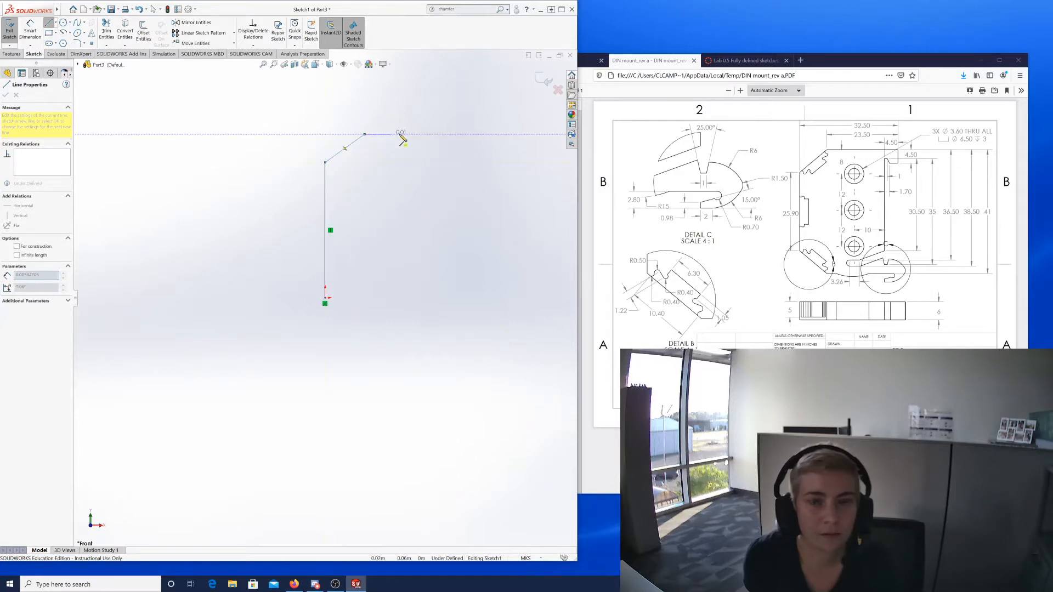
left_click(439, 134)
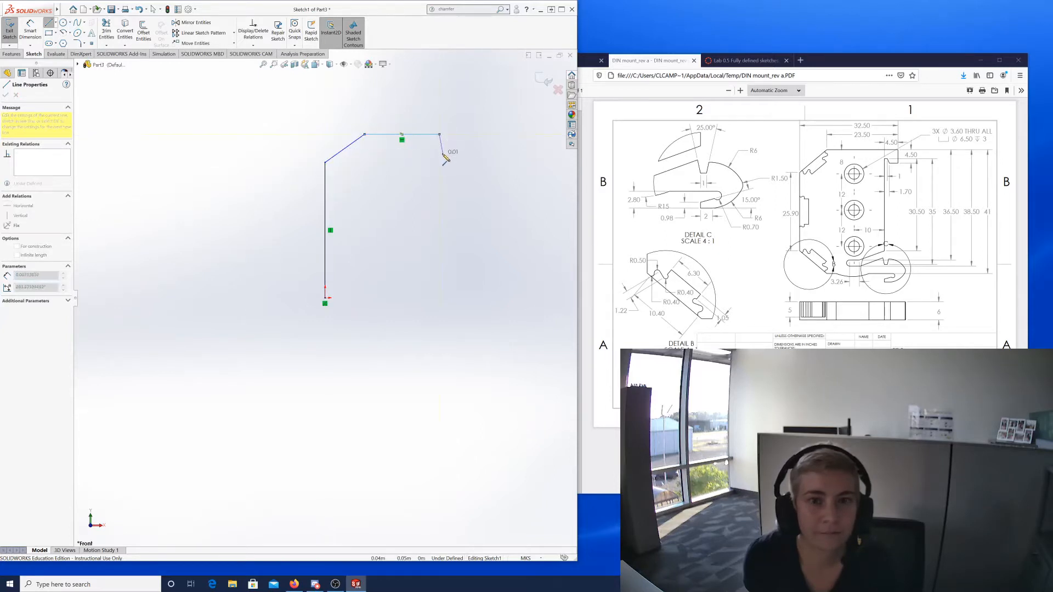
left_click(440, 155)
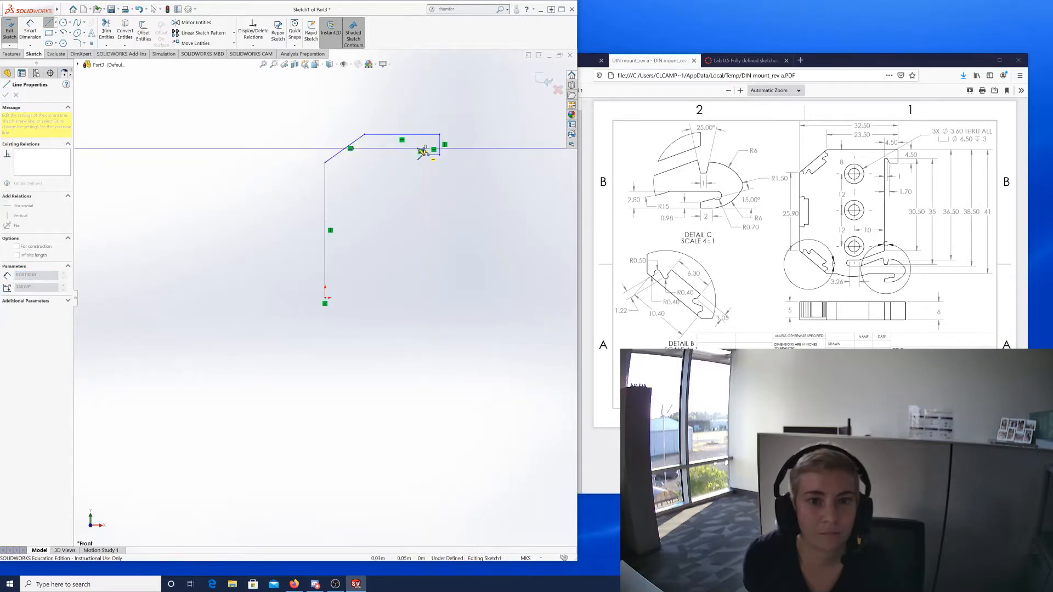
left_click(422, 149)
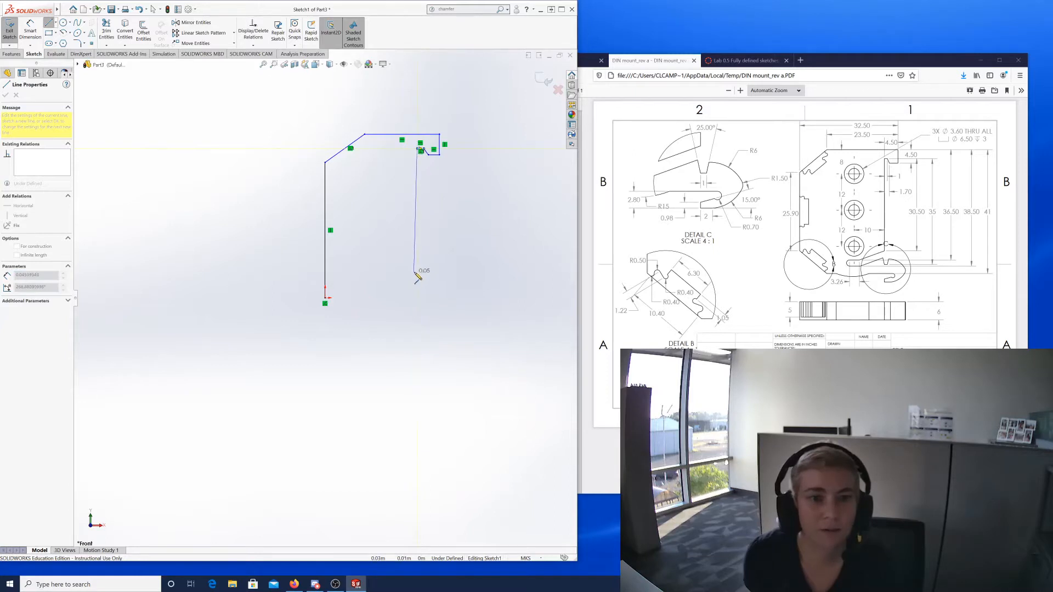
left_click(417, 262)
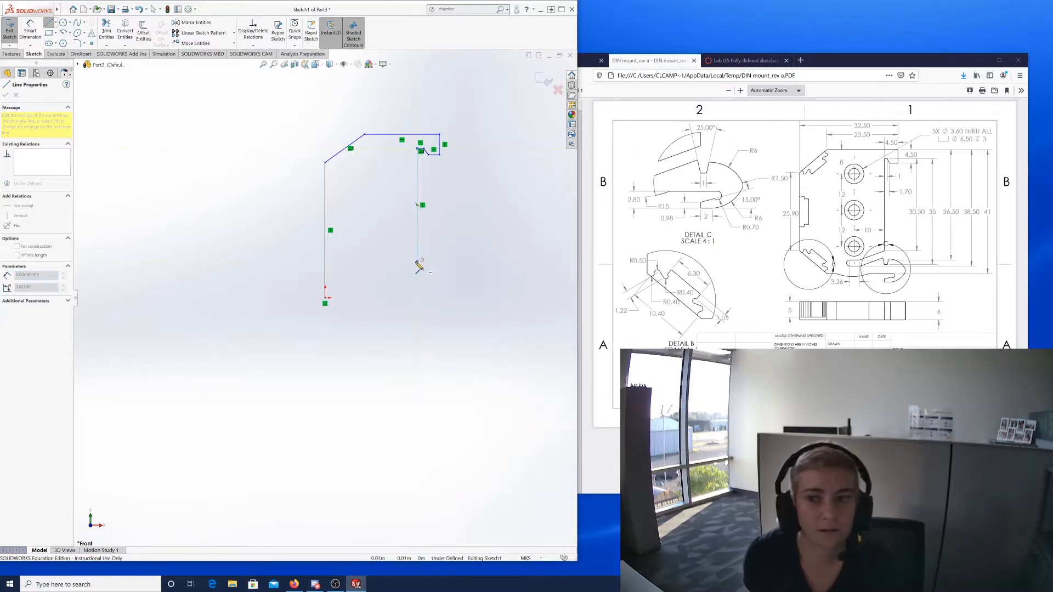
left_click(374, 275)
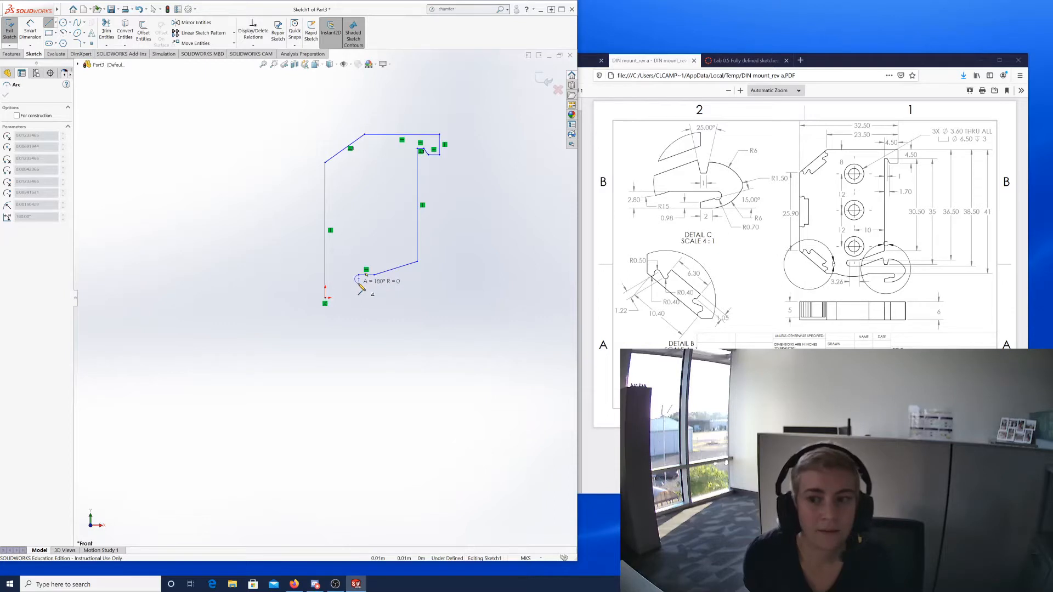
Add the rounded slot end, the slot's lower edges and the hook's curved arcs at lower right.
left_click(359, 283)
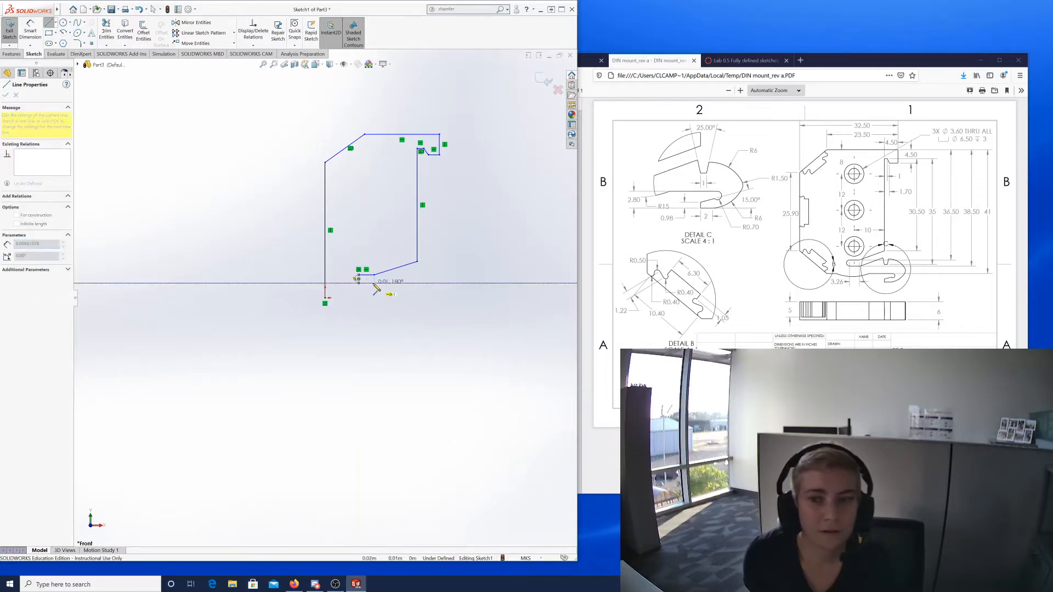
left_click(375, 283)
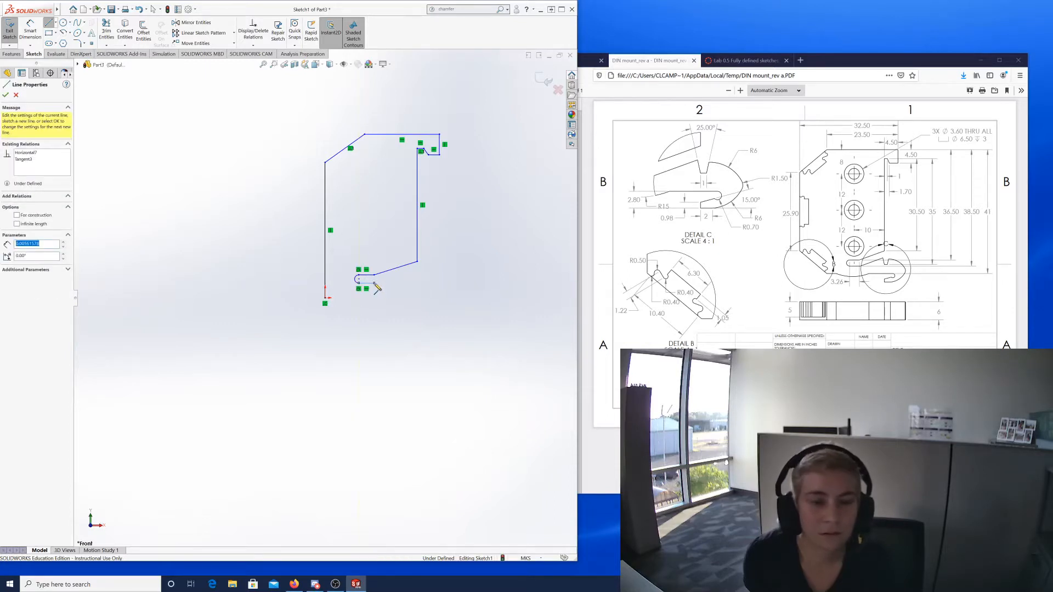
left_click(411, 275)
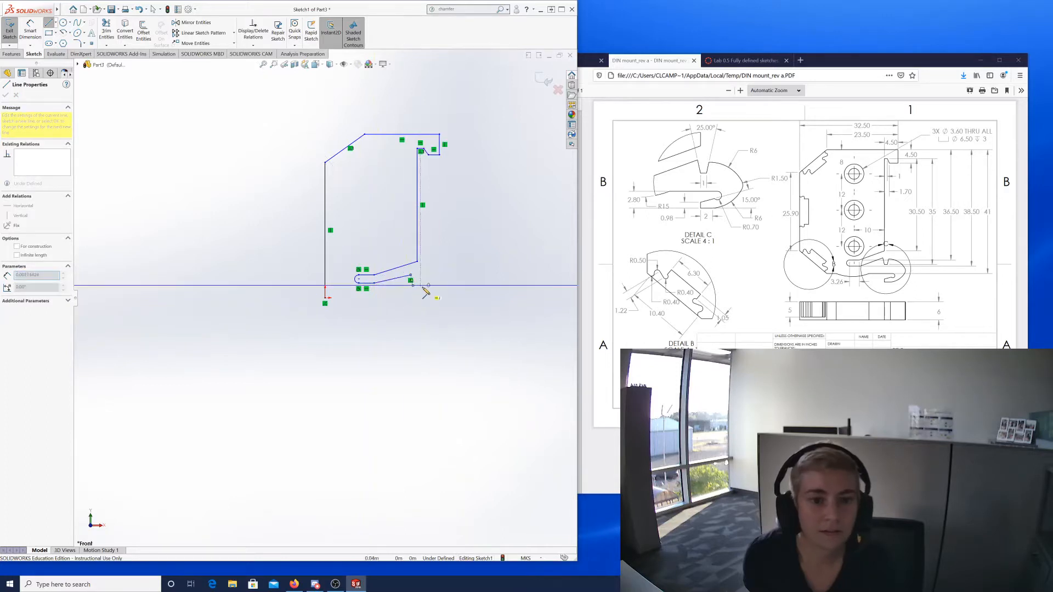
left_click(424, 285)
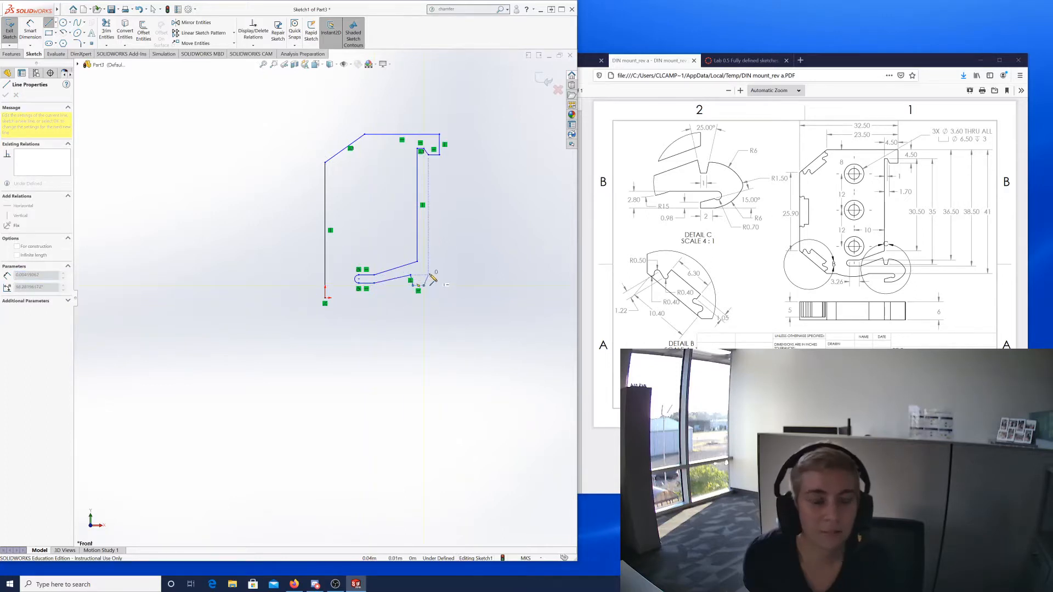
left_click(429, 275)
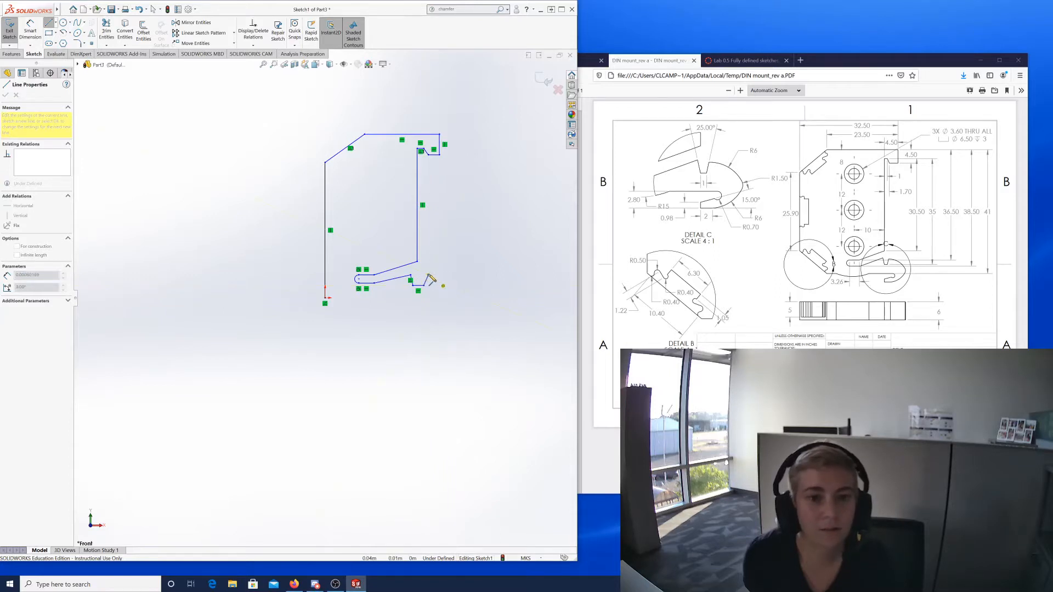
mouse_move(430, 276)
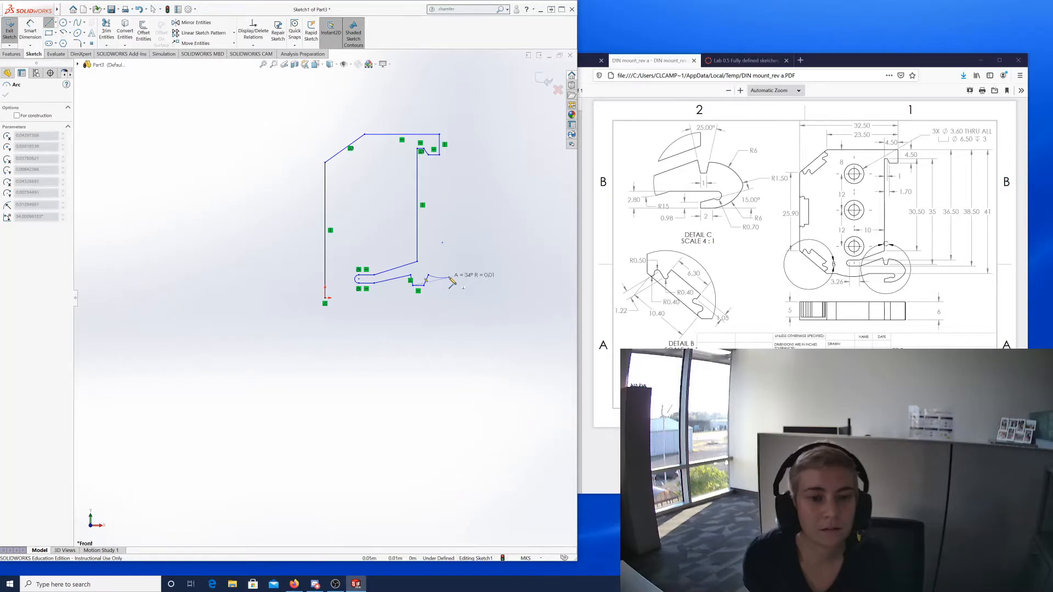
left_click(468, 299)
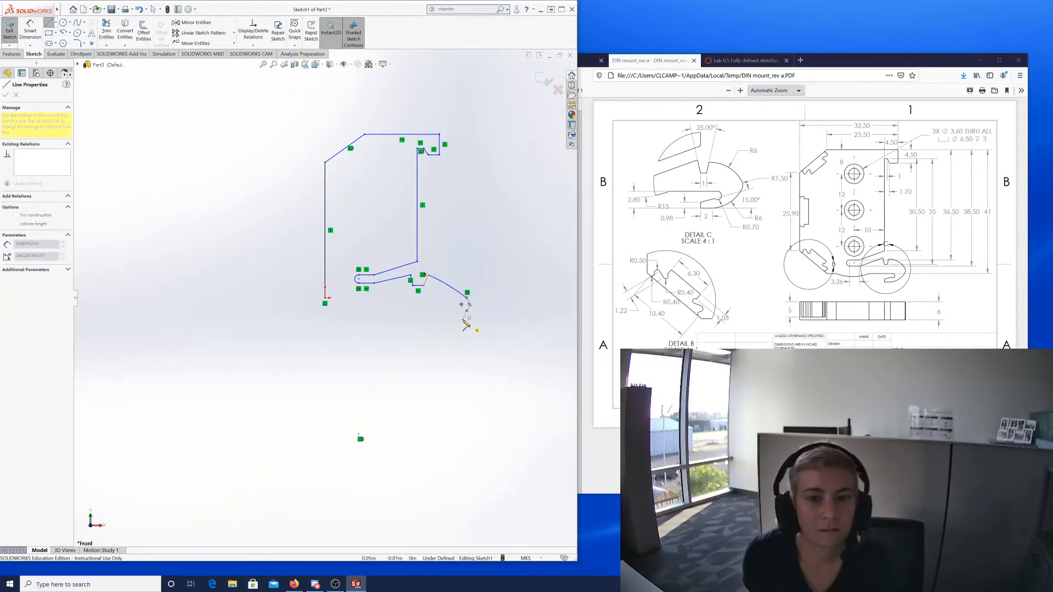
left_click(432, 324)
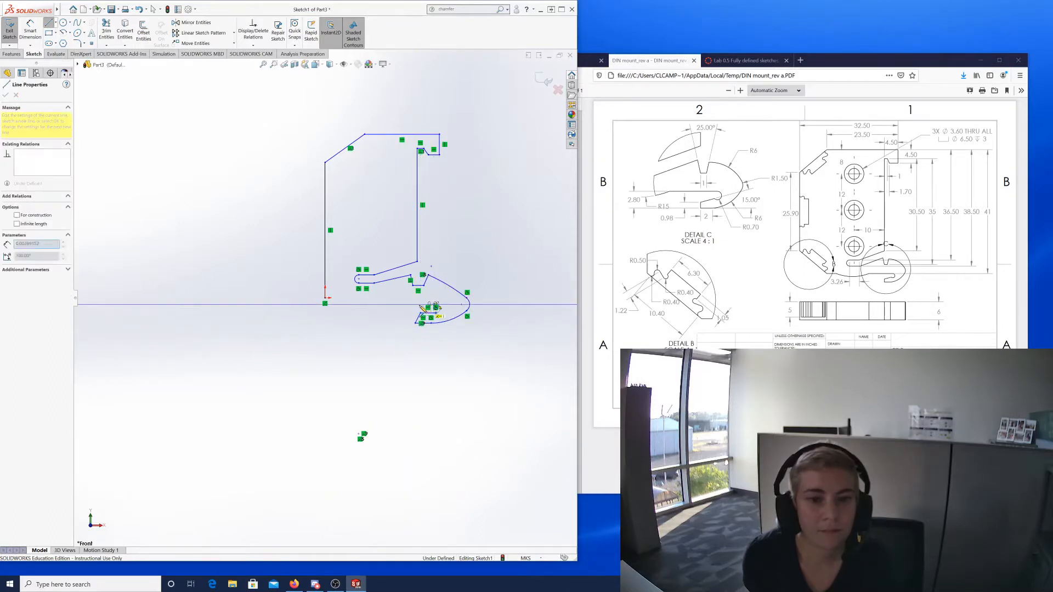
Close the outline at the origin with a semicircular bottom lobe, then start a new document.
left_click(387, 306)
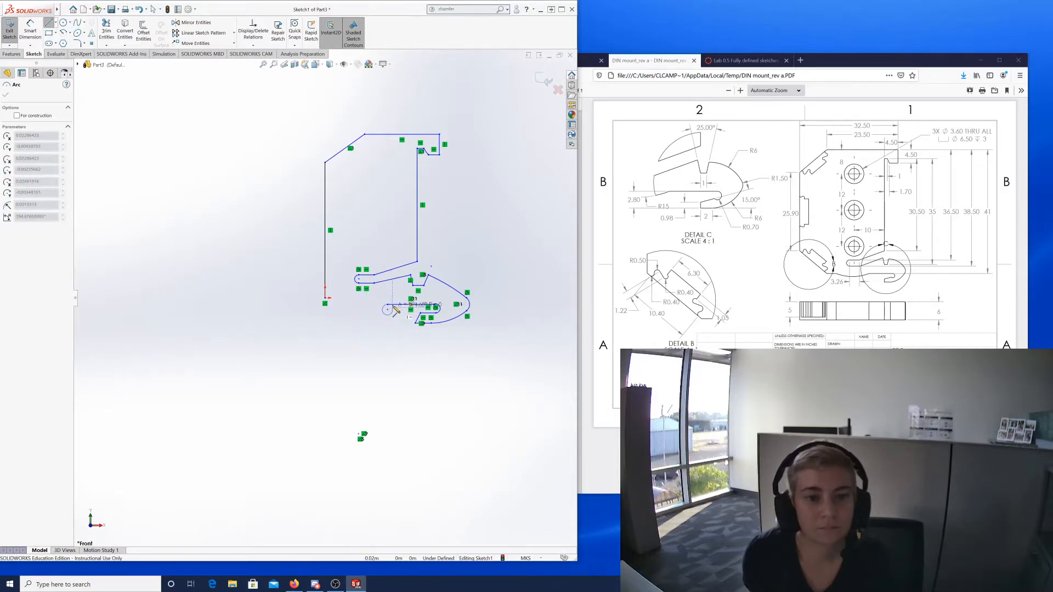
left_click(345, 304)
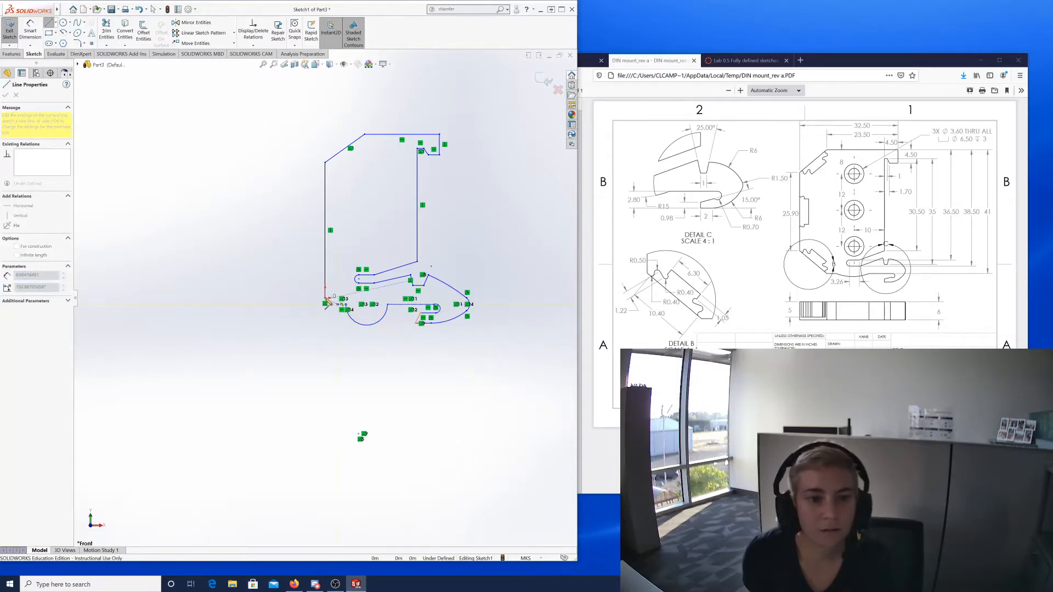
left_click(325, 302)
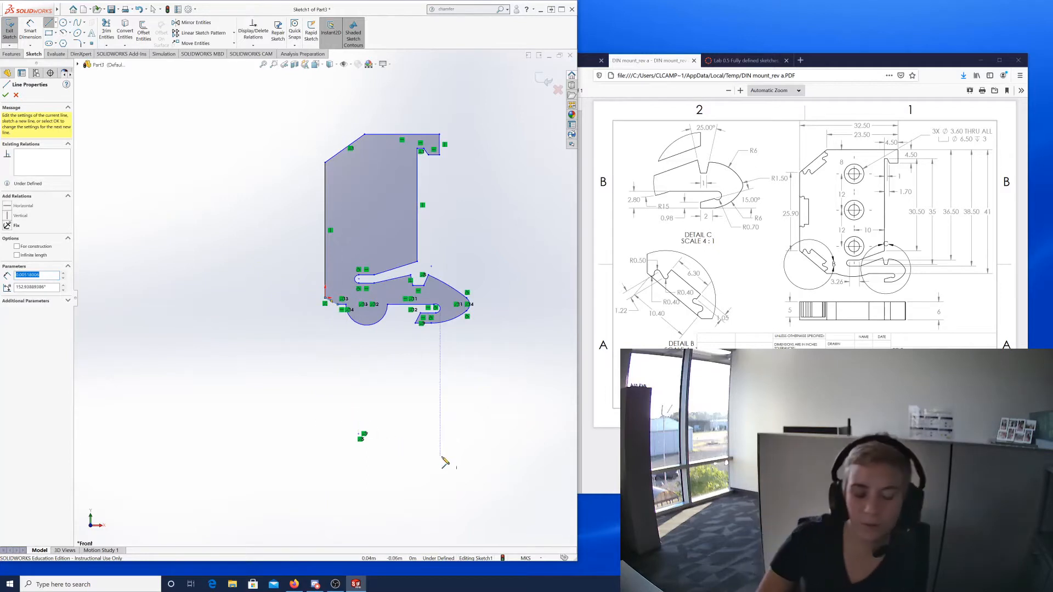
key("Escape")
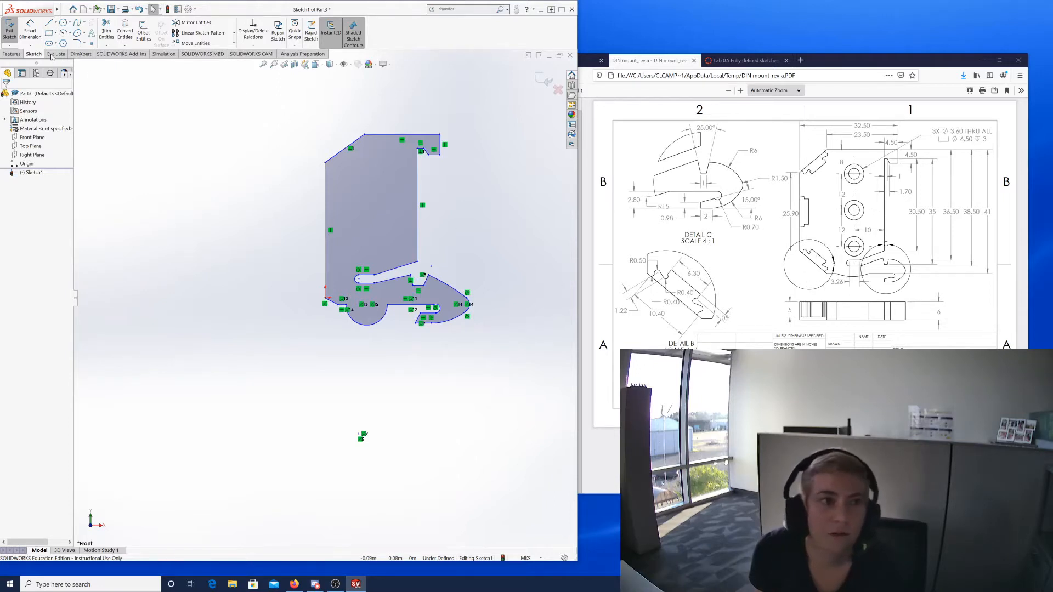
left_click(64, 9)
left_click(67, 23)
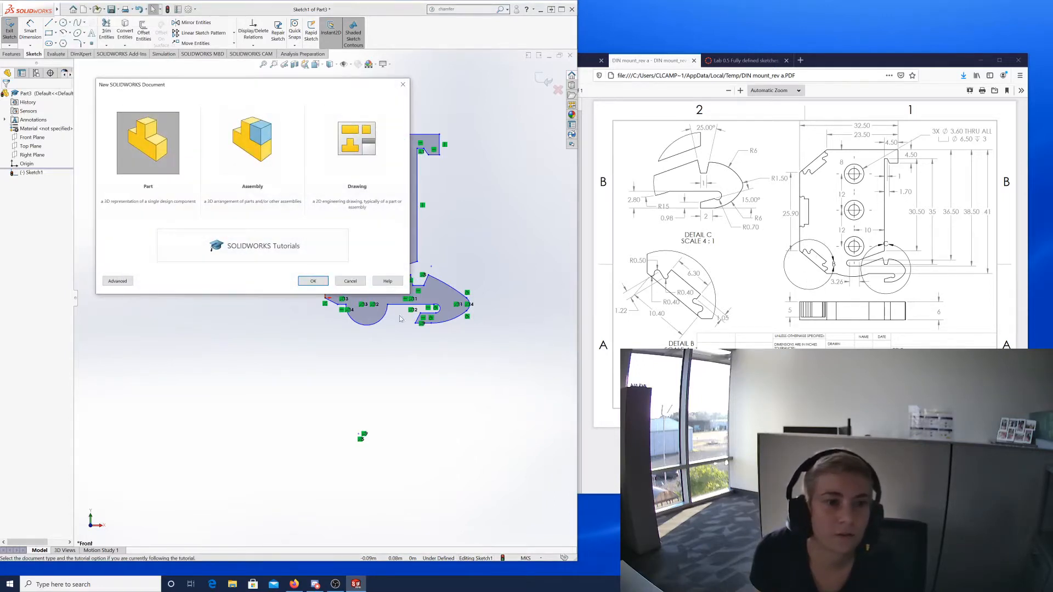
Dismiss the new-document dialog and sketch three vertically stacked hole circles in the upper outline.
left_click(350, 282)
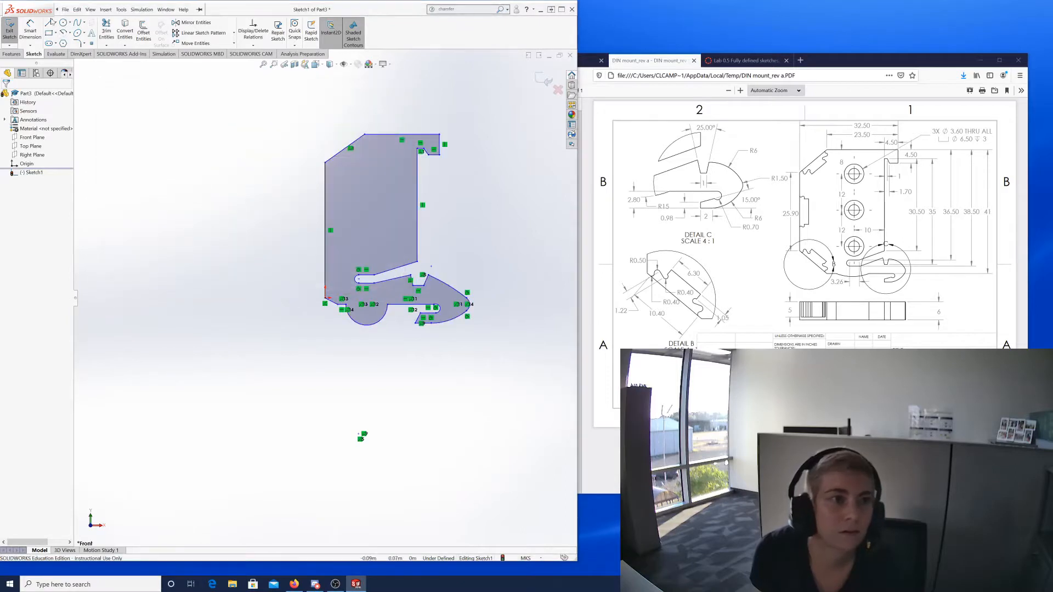
left_click(63, 23)
left_click(378, 168)
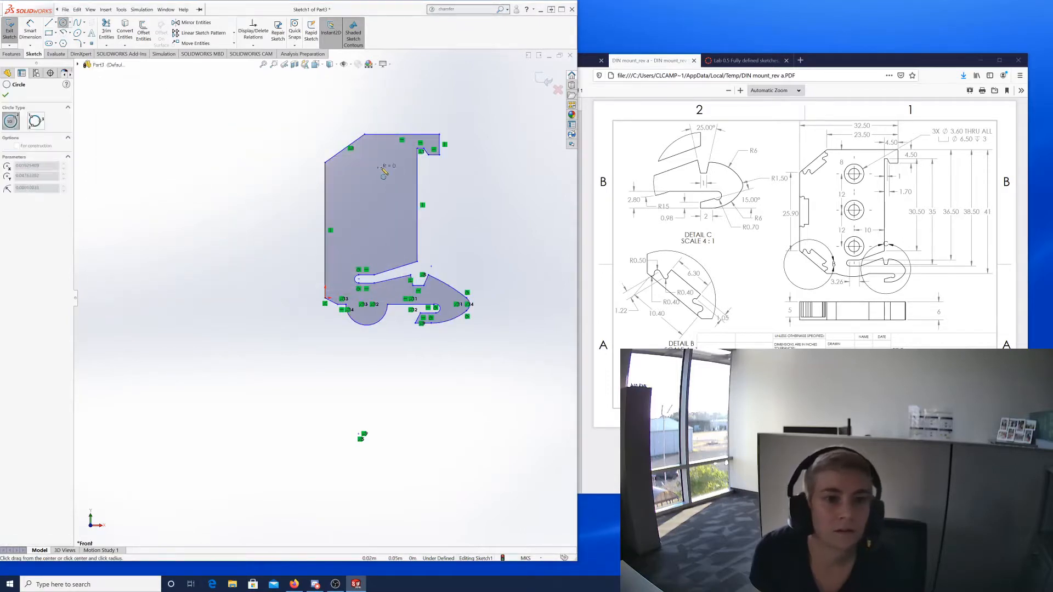
left_click(389, 176)
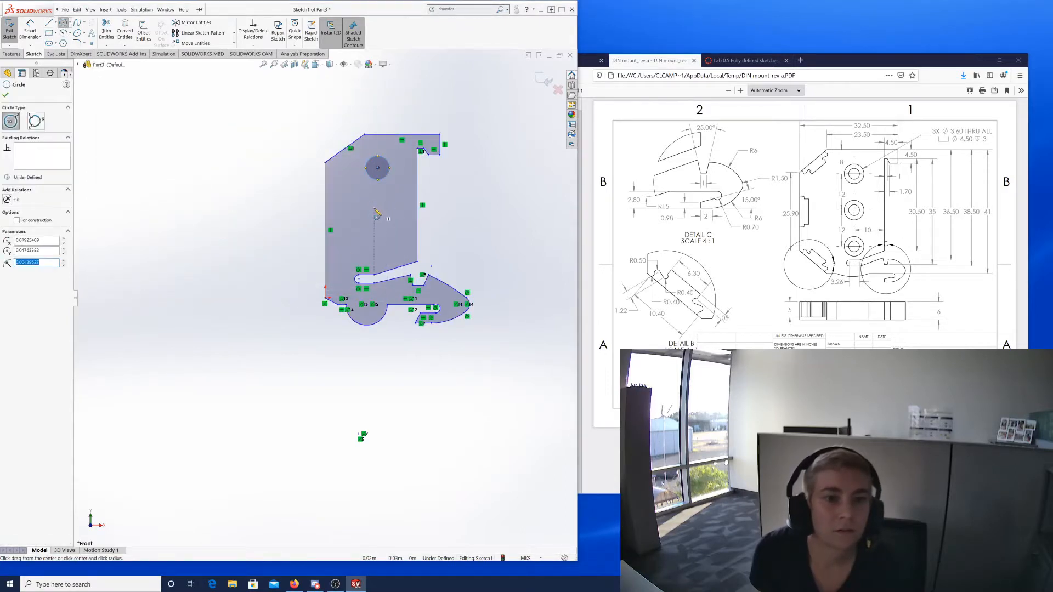
left_click(374, 206)
left_click(374, 215)
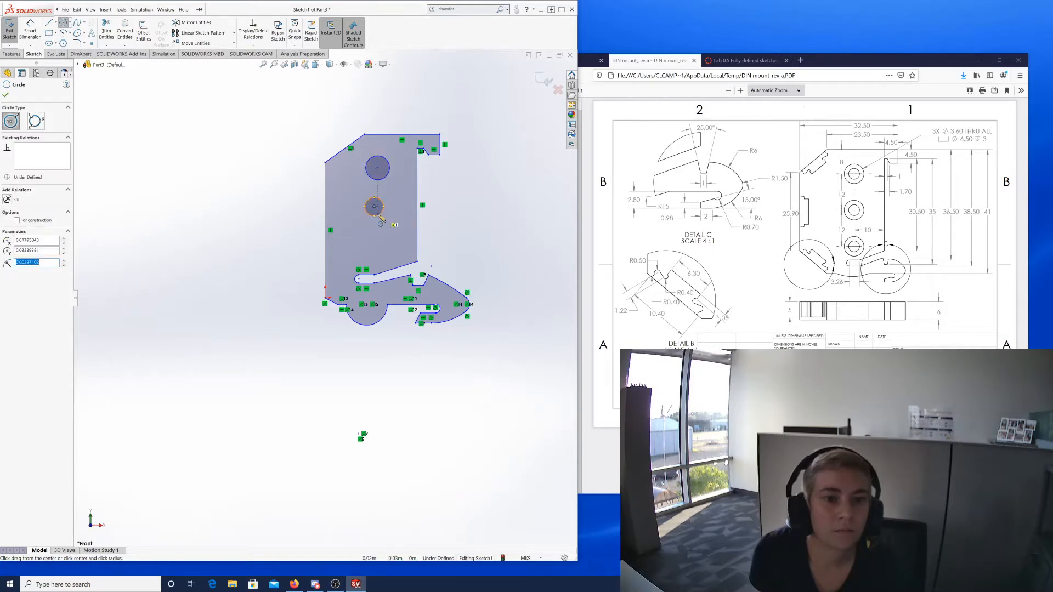
left_click(374, 236)
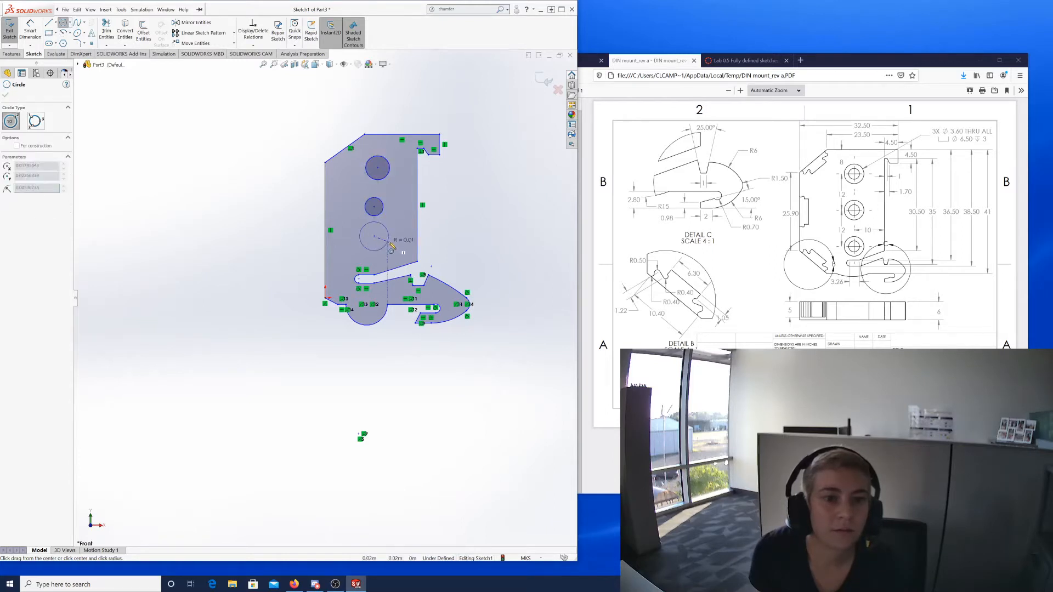
left_click(384, 241)
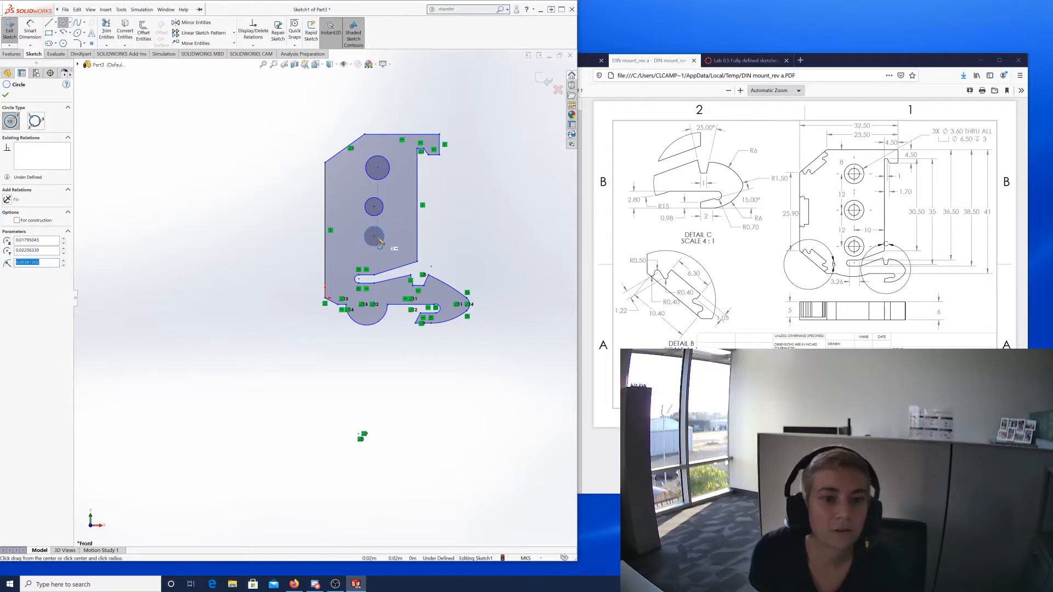
left_click(374, 237)
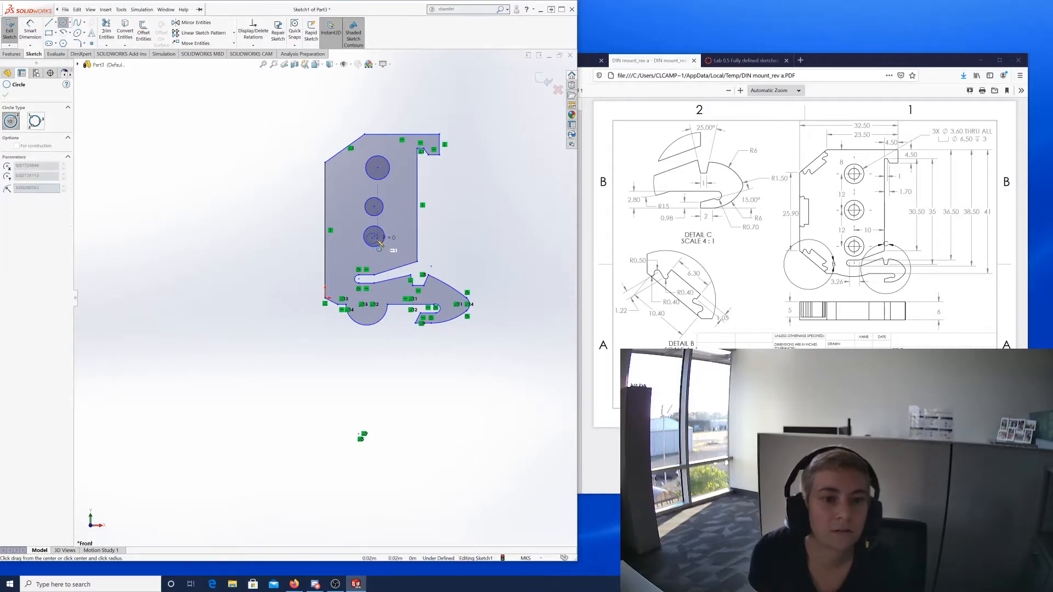
key("Escape")
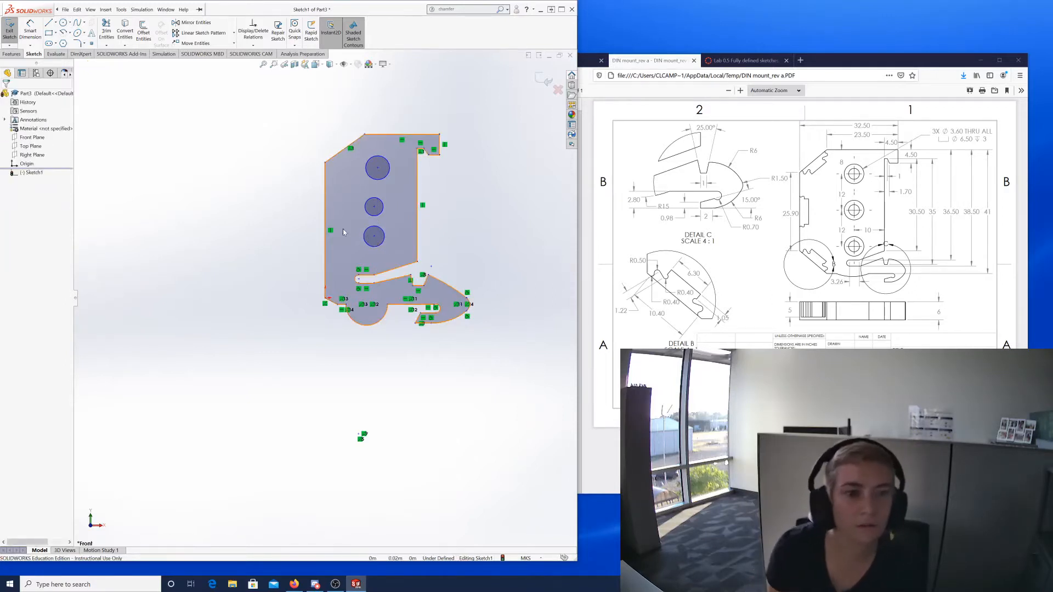
left_click(374, 238)
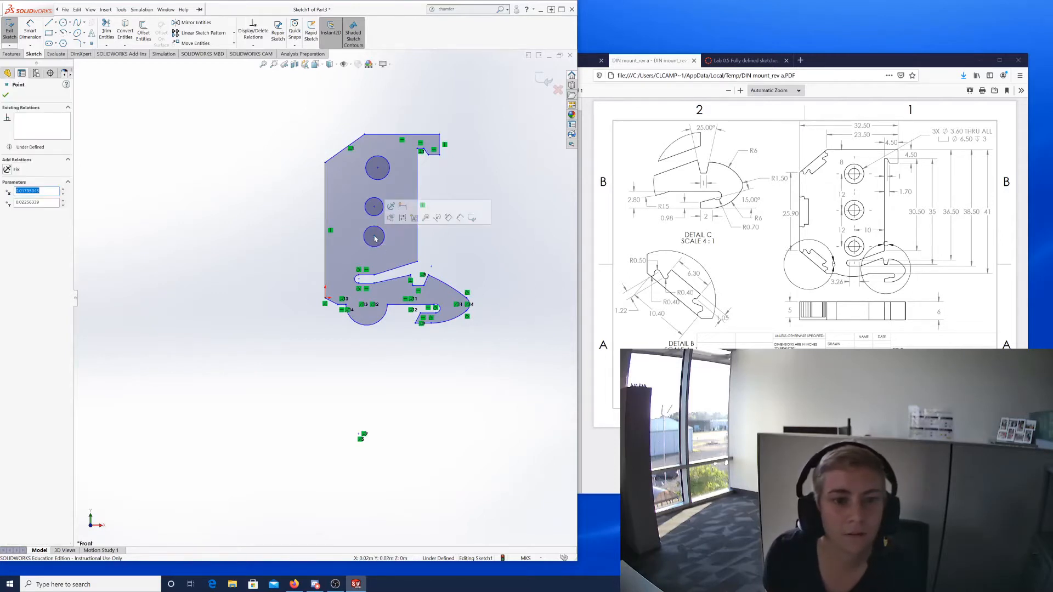
Draw smaller concentric circles inside the bottom and middle hole circles.
left_click(63, 24)
scroll(372, 227, "down", 5)
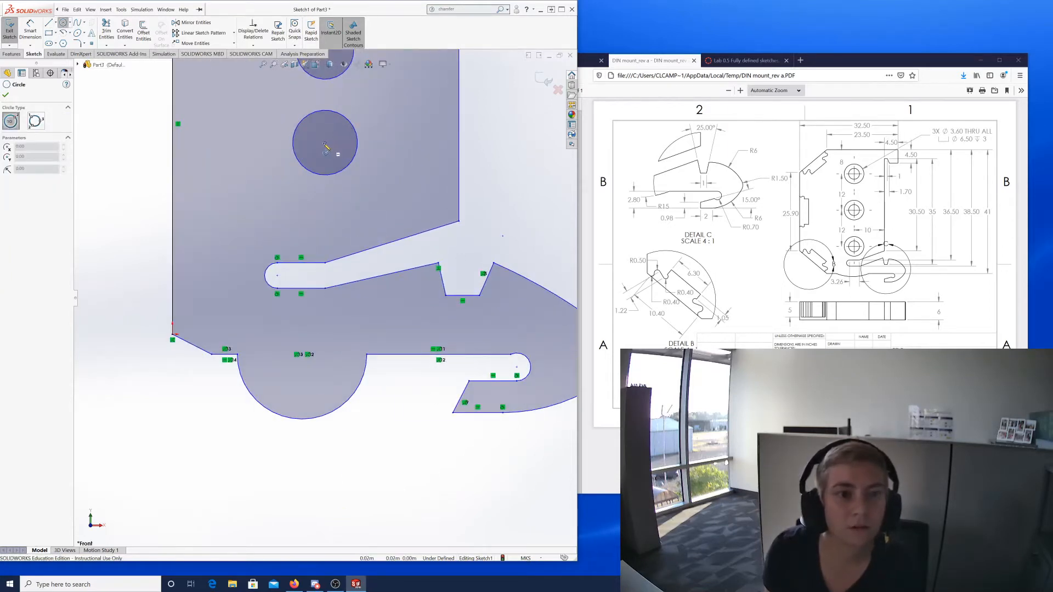
left_click(325, 143)
left_click(338, 147)
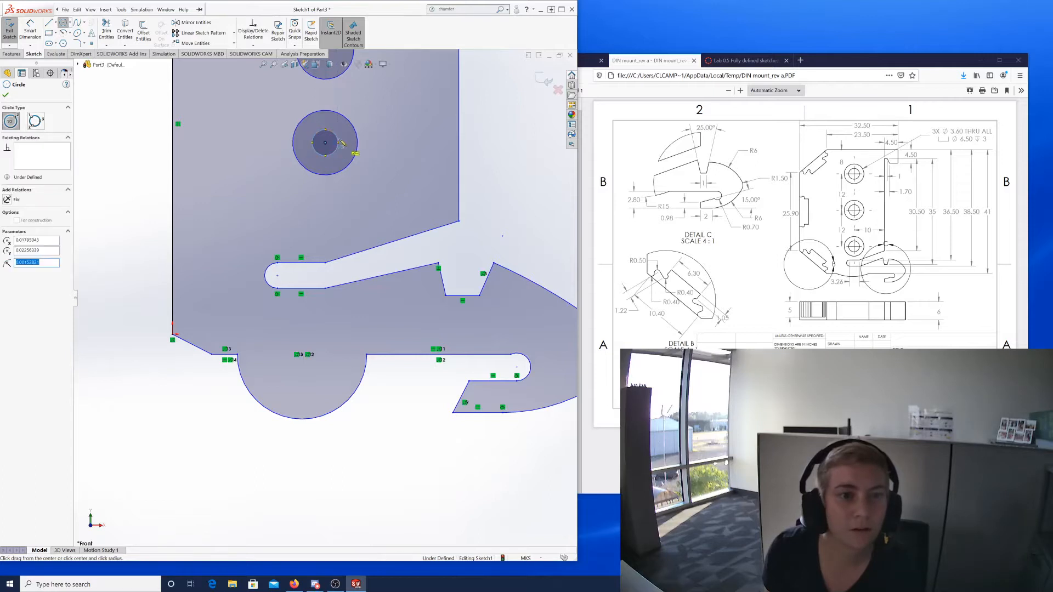
scroll(338, 122, "up", 1)
scroll(325, 186, "down", 3)
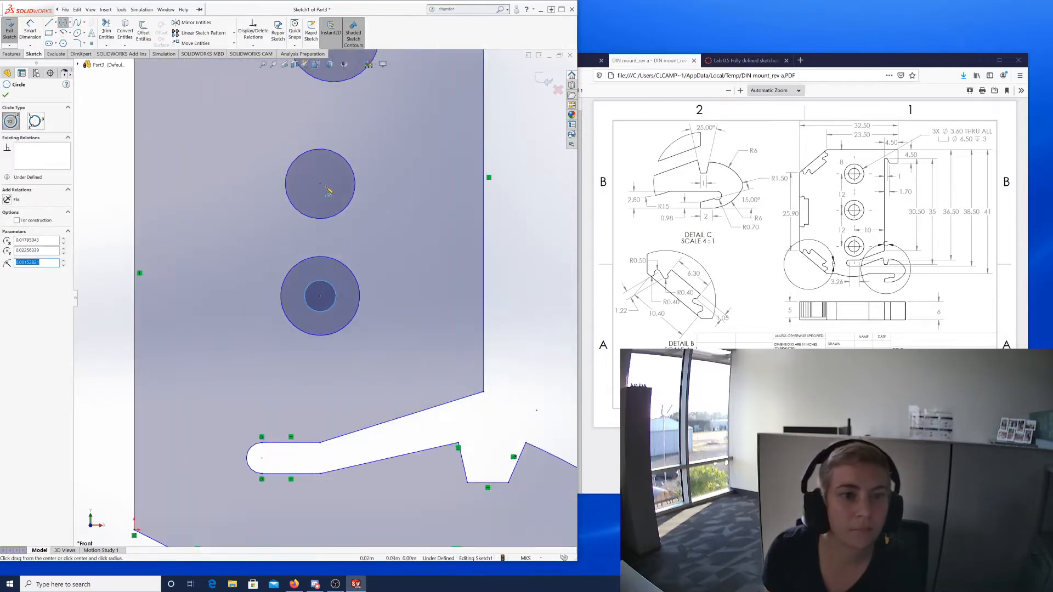
left_click(320, 184)
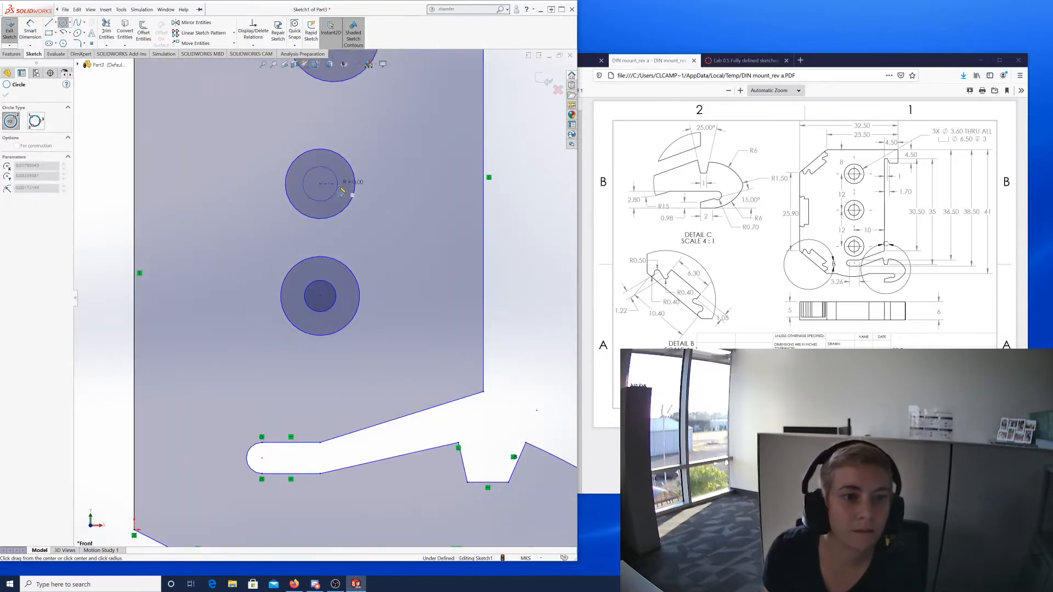
left_click(333, 170)
Add a smaller concentric circle inside the top hole circle.
scroll(337, 186, "up", 1)
scroll(337, 187, "up", 2)
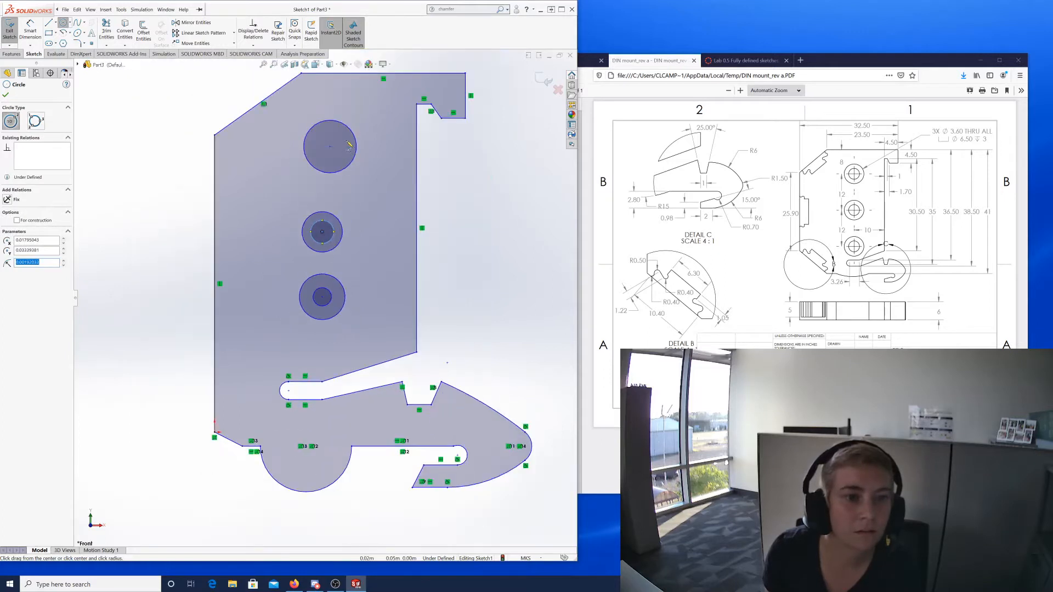
scroll(338, 189, "down", 3)
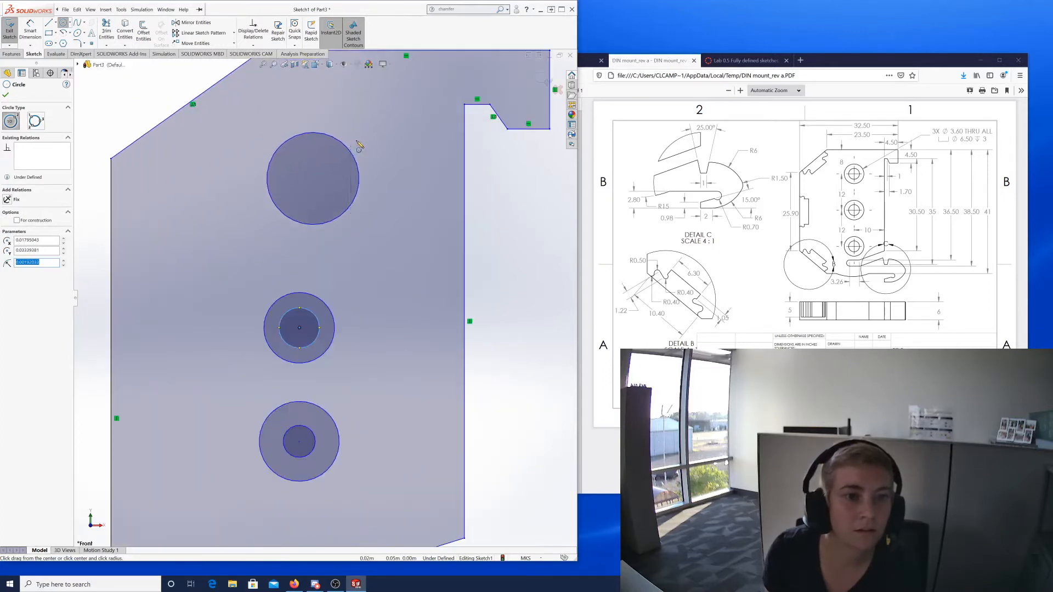
left_click(313, 179)
left_click(335, 195)
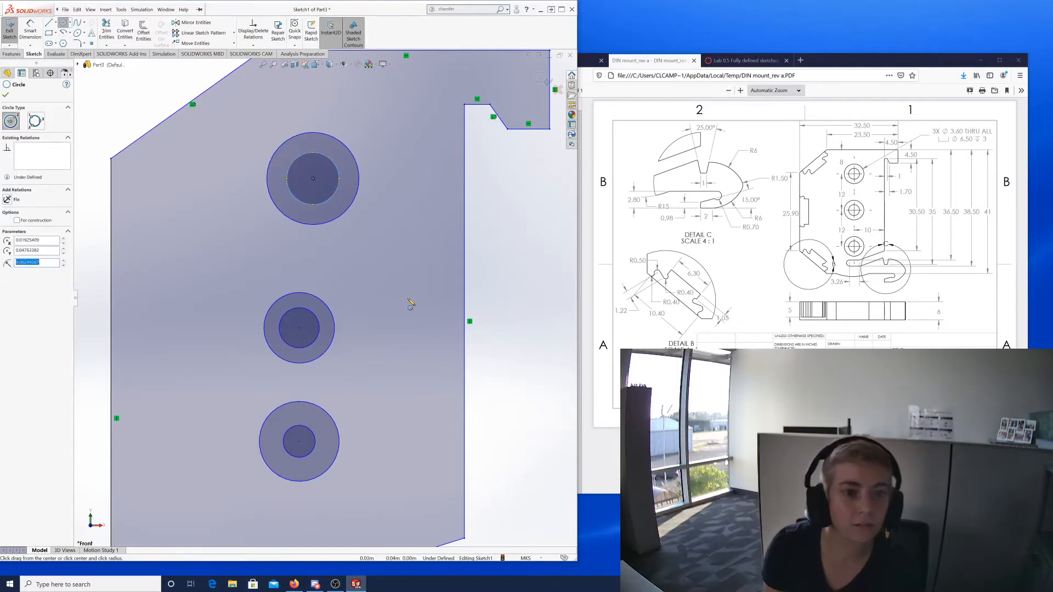
scroll(411, 303, "up", 5)
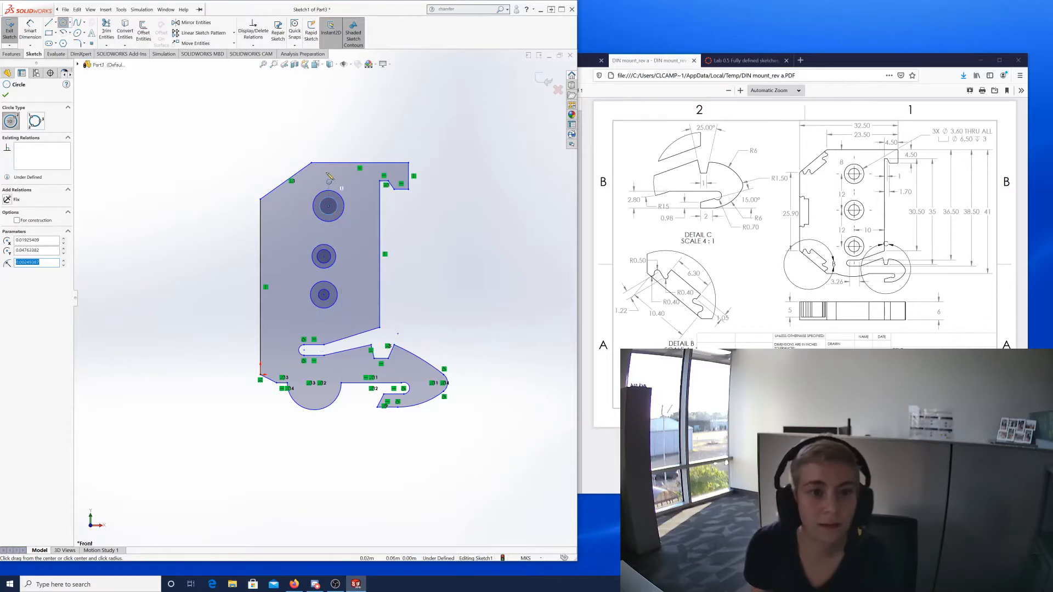
key("Escape")
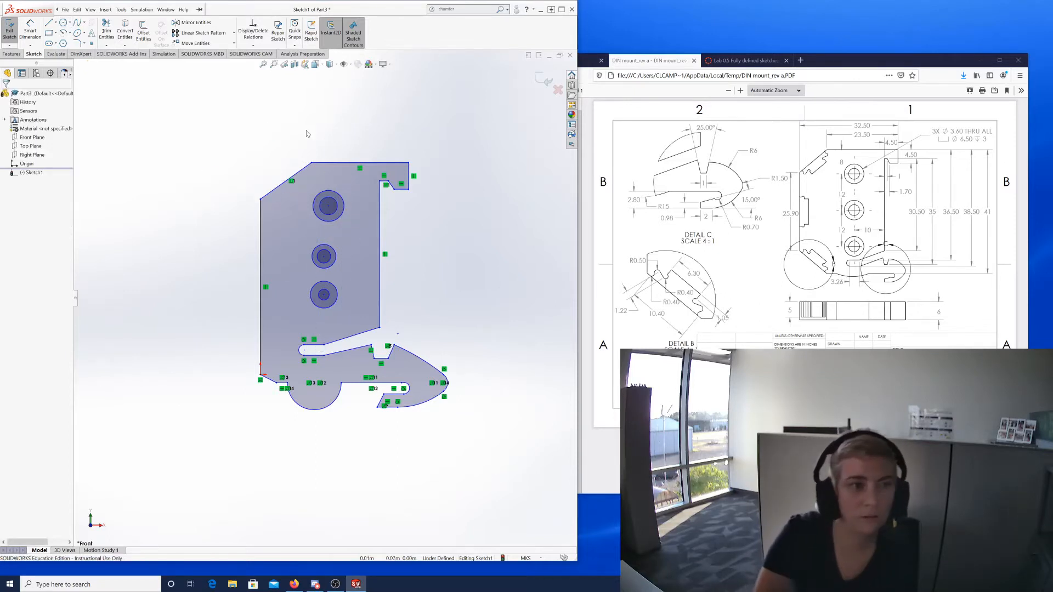
Draw a standalone circle above the part outline.
mouse_move(303, 187)
left_mouse_down()
mouse_move(343, 201)
mouse_move(302, 186)
left_mouse_up()
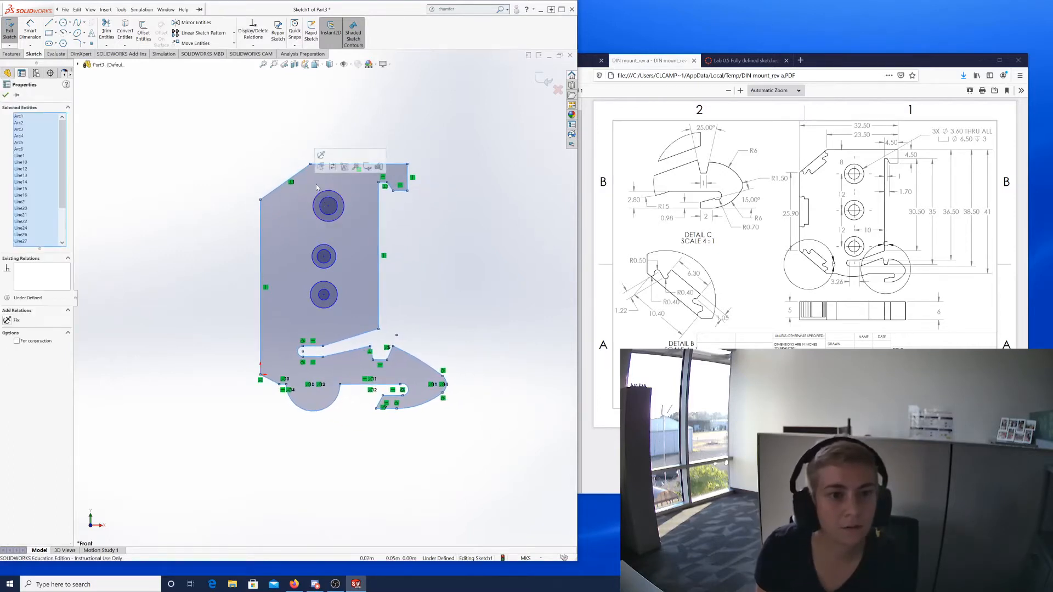
key("Escape")
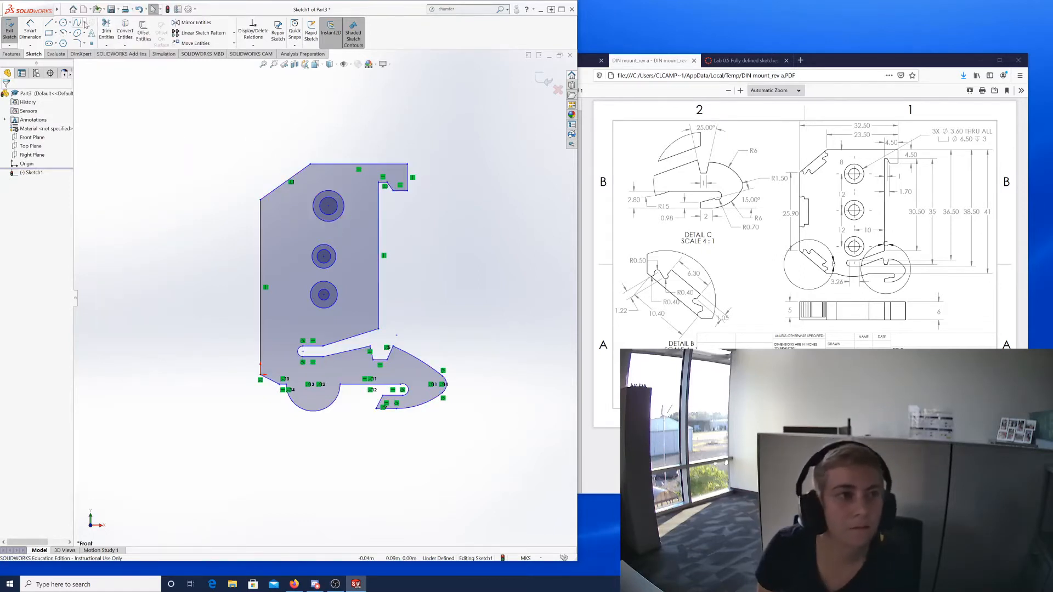
left_click(63, 23)
left_click(211, 118)
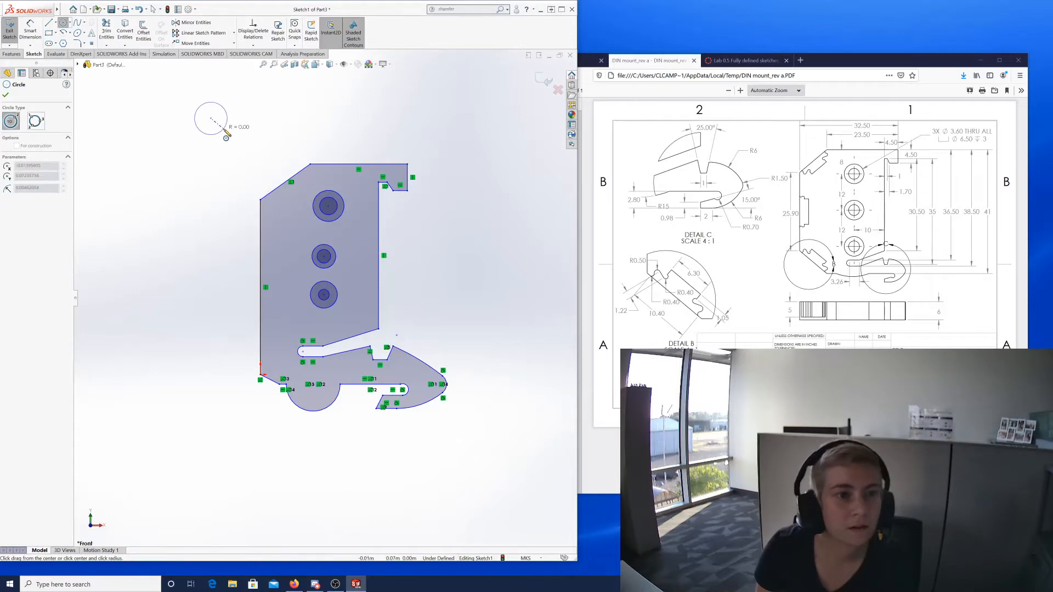
left_click(227, 122)
key("Escape")
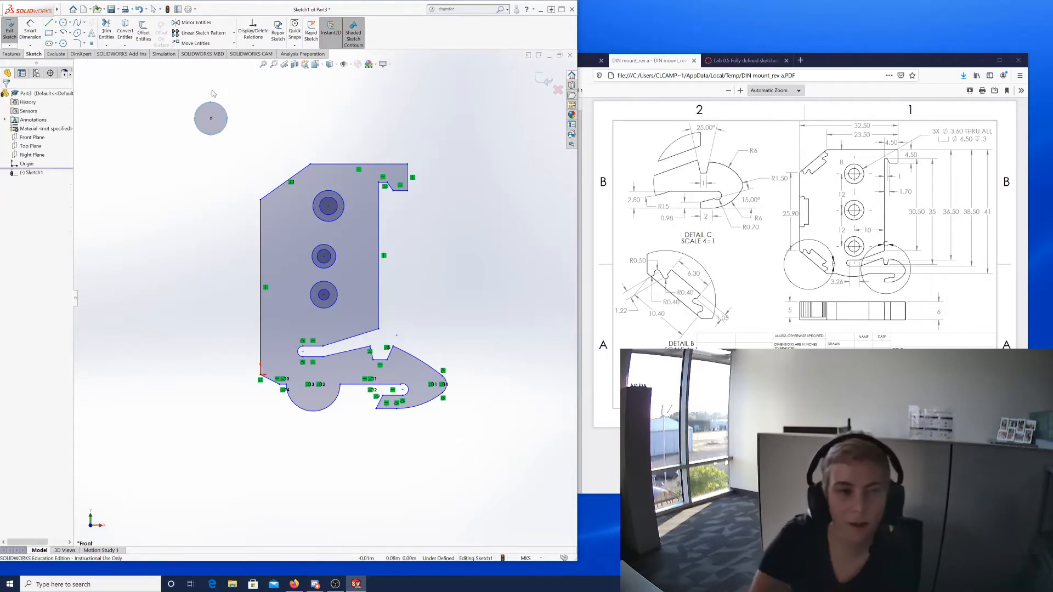
Paste two copies of the circle, stacked one above the other left of the part.
left_click_drag(171, 86, 256, 145)
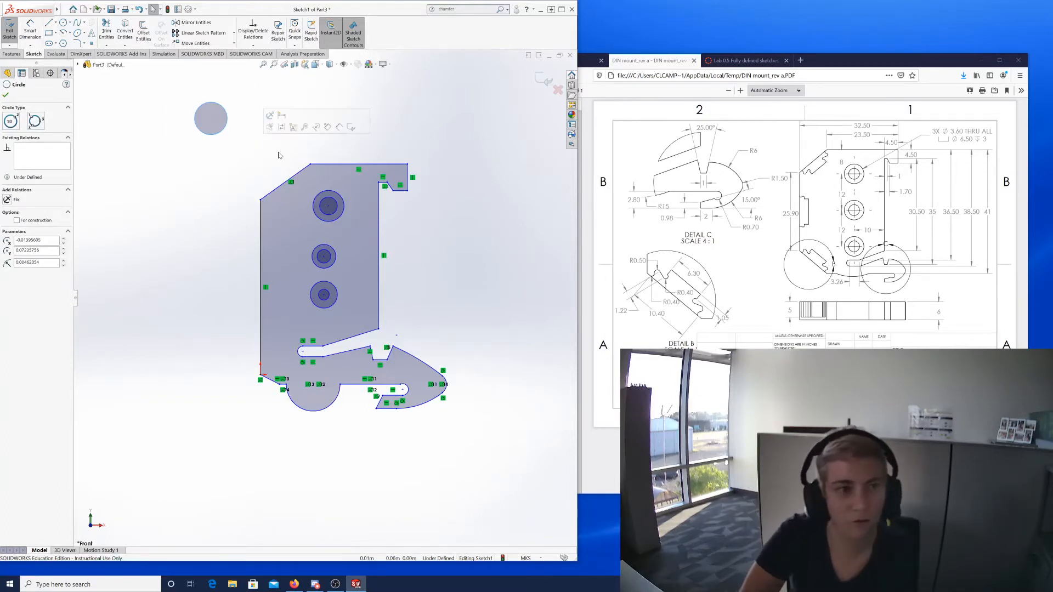
left_click(175, 212)
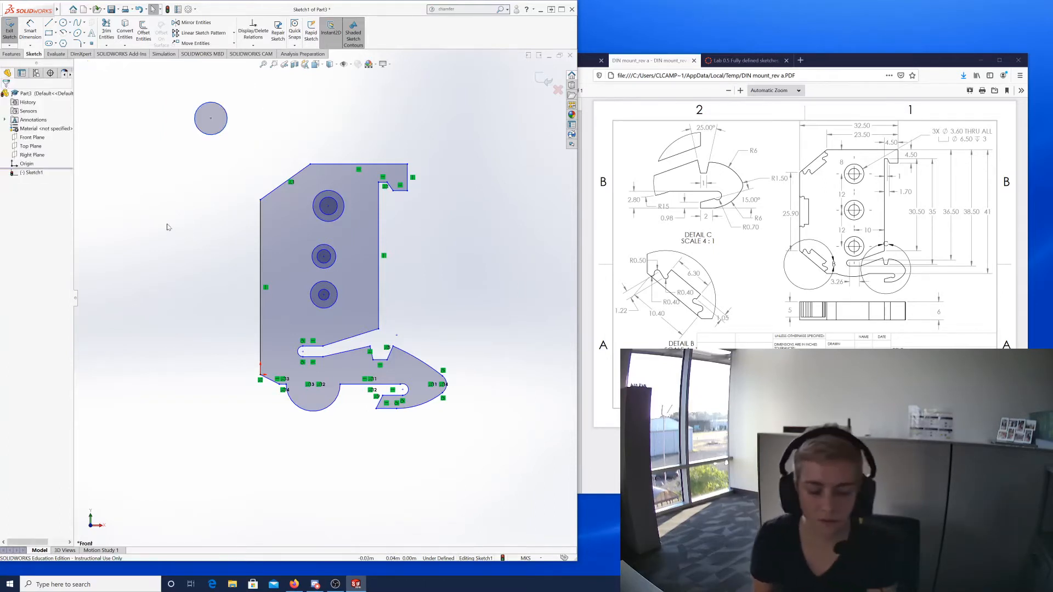
key("ctrl+v")
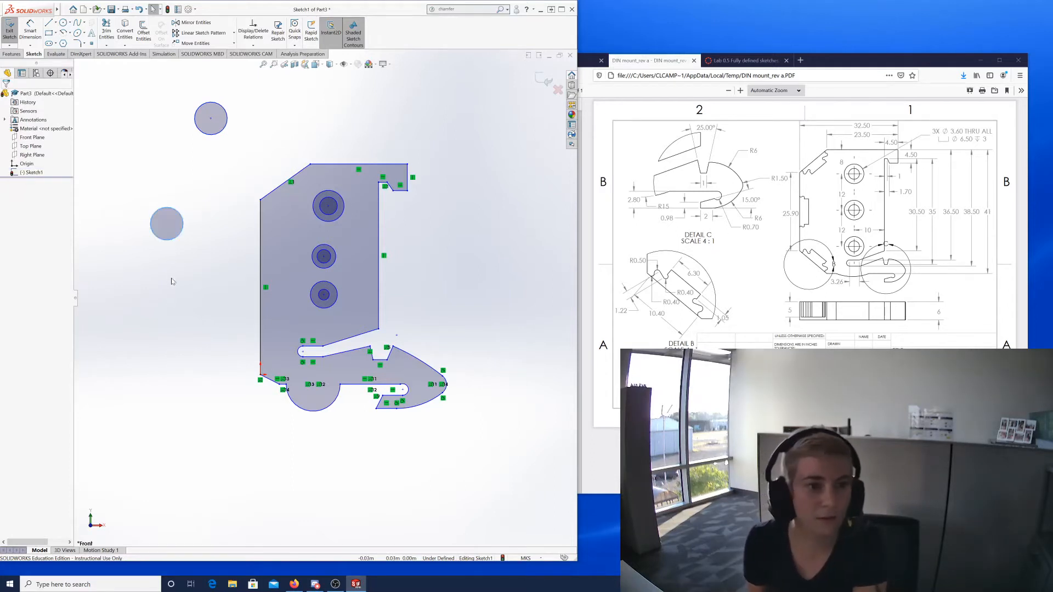
left_click(169, 294)
key("ctrl+v")
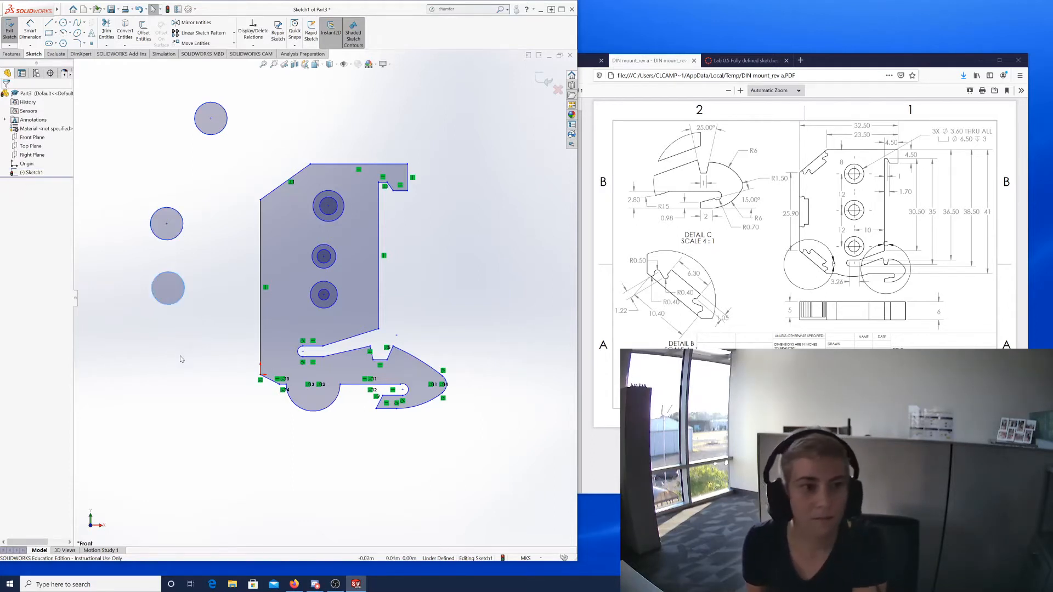
right_click(196, 119)
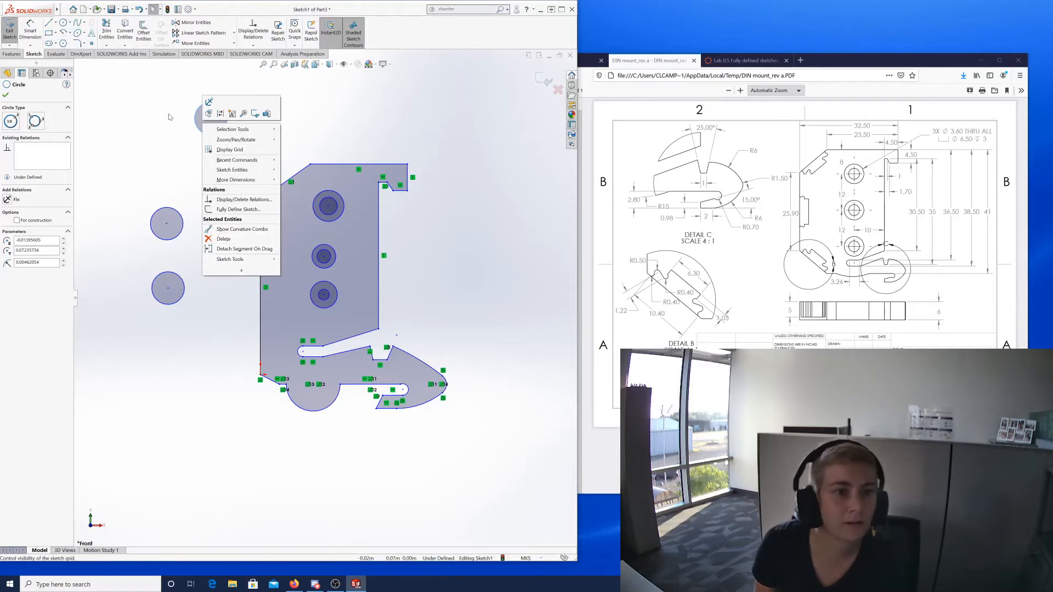
left_click(462, 145)
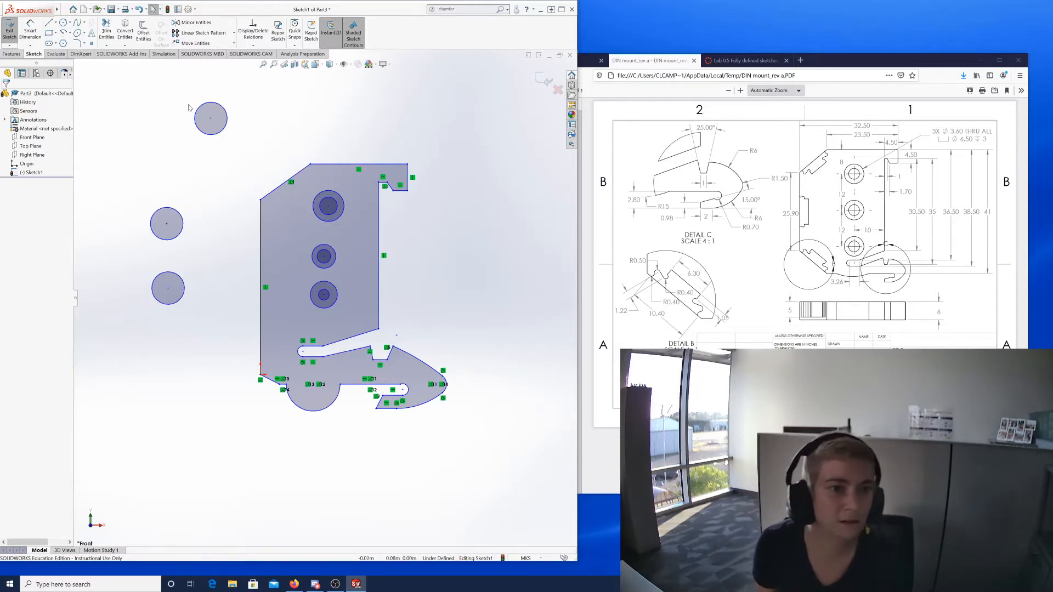
Delete the top-left circle copy and paste a new copy above the part.
left_click_drag(169, 91, 251, 142)
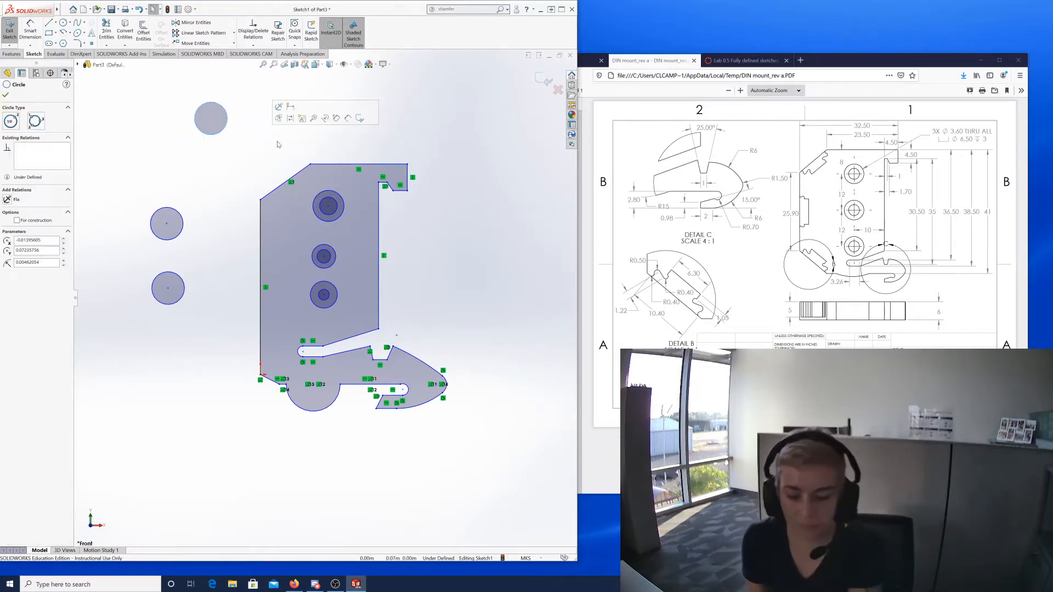
key("Delete")
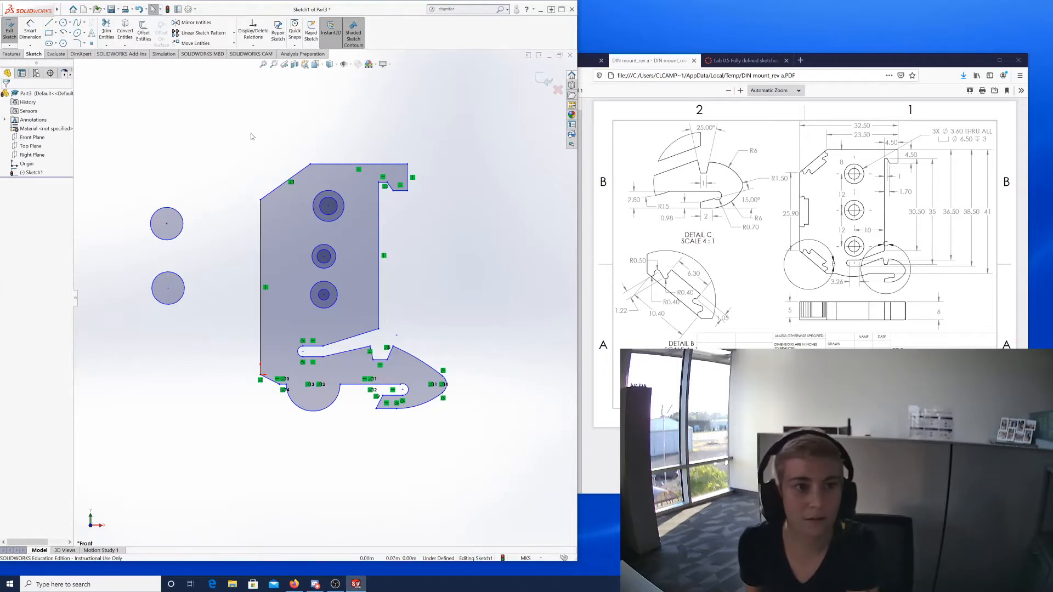
key("ctrl+v")
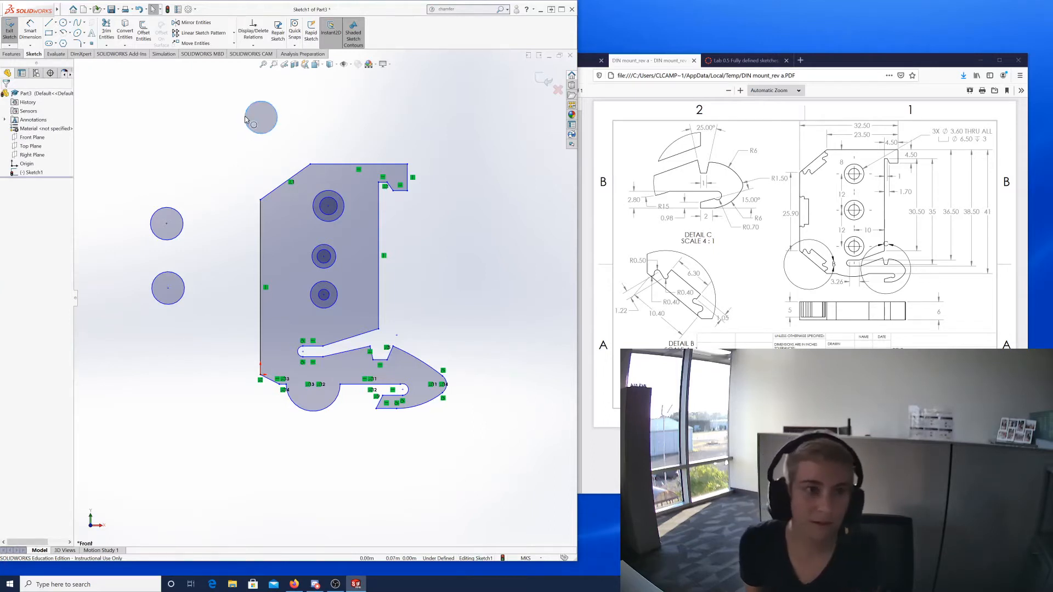
left_click(228, 167)
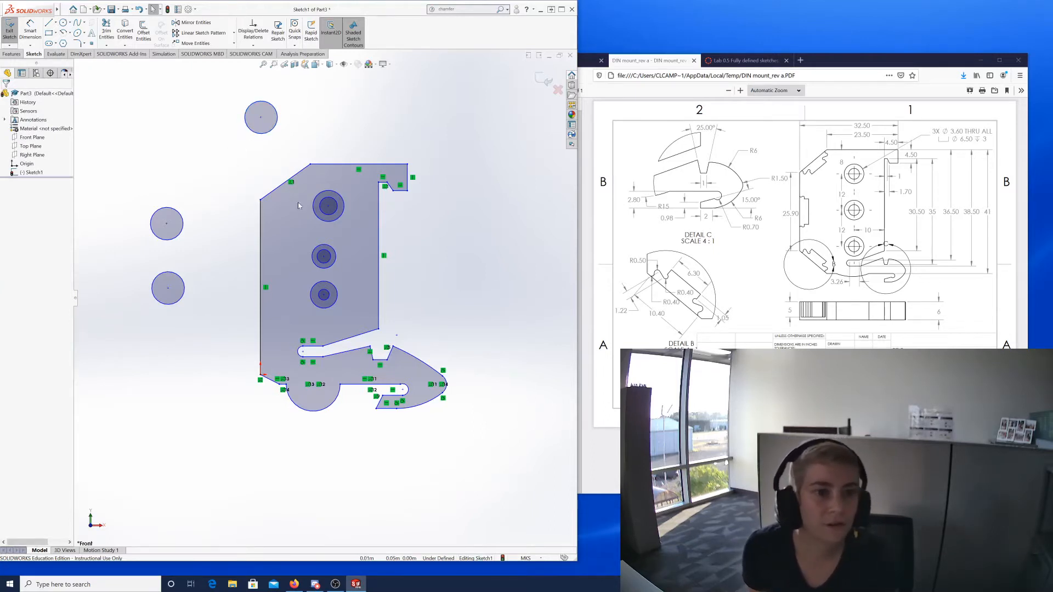
Select the lower hole's outer and inner circles to check their Concentric relation.
left_click(332, 304)
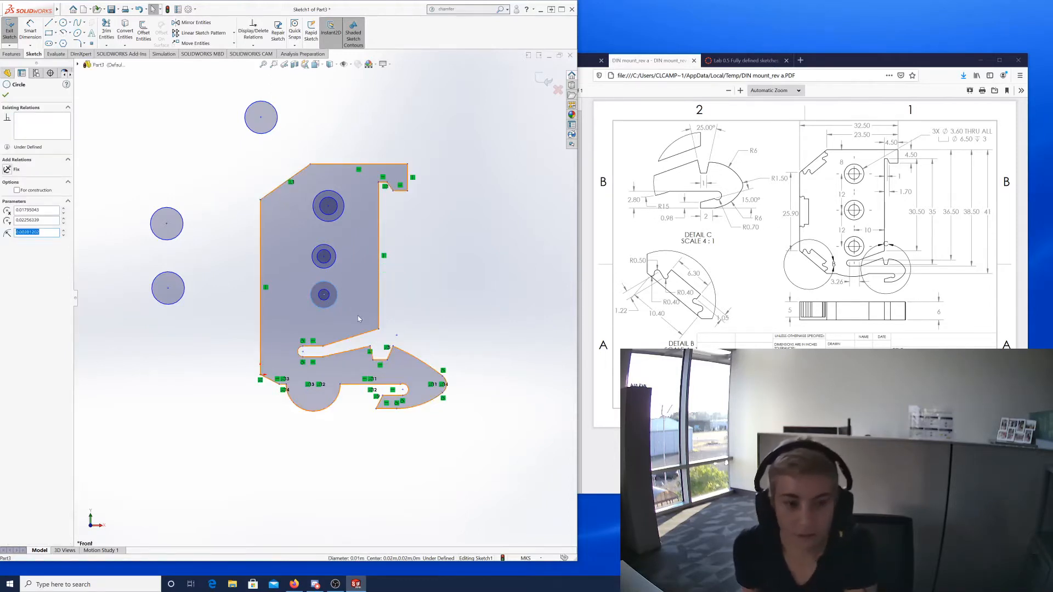
left_click(324, 302, "ctrl")
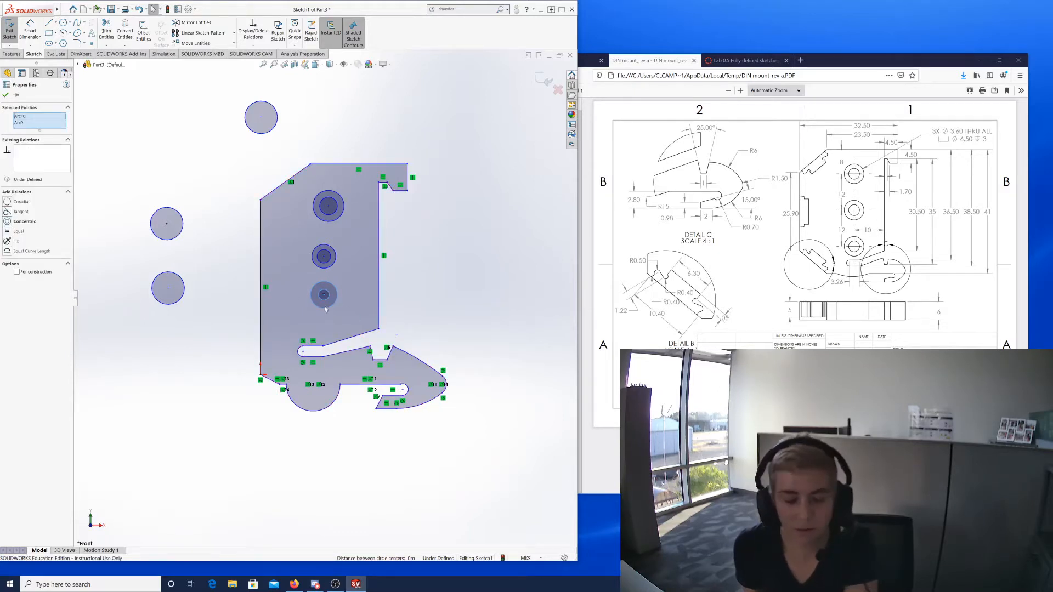
left_click(513, 245)
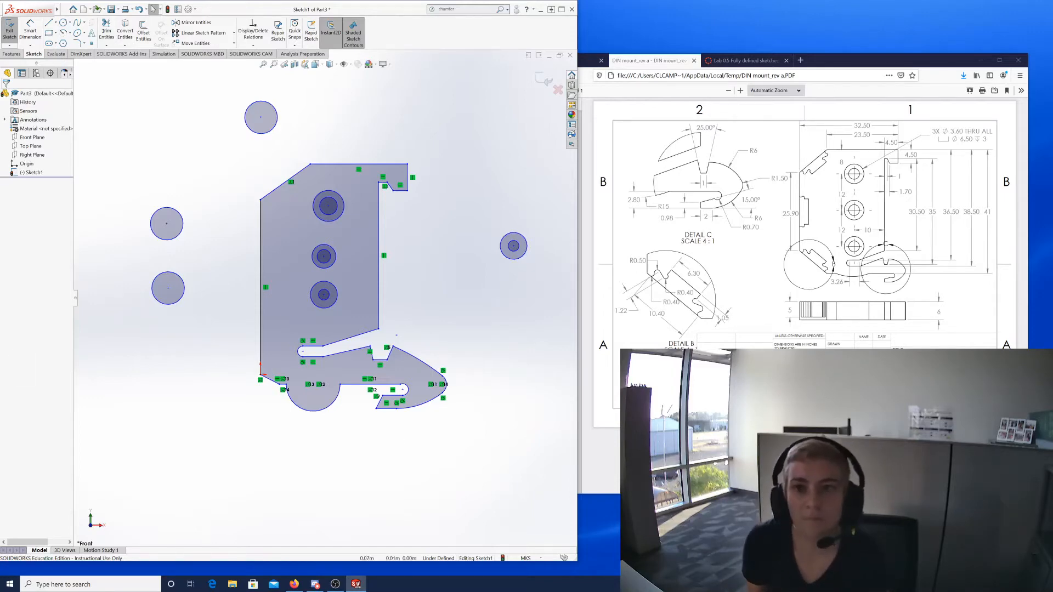
Maximize the Firefox window showing the DIN mount_rev a PDF drawing.
left_click(997, 62)
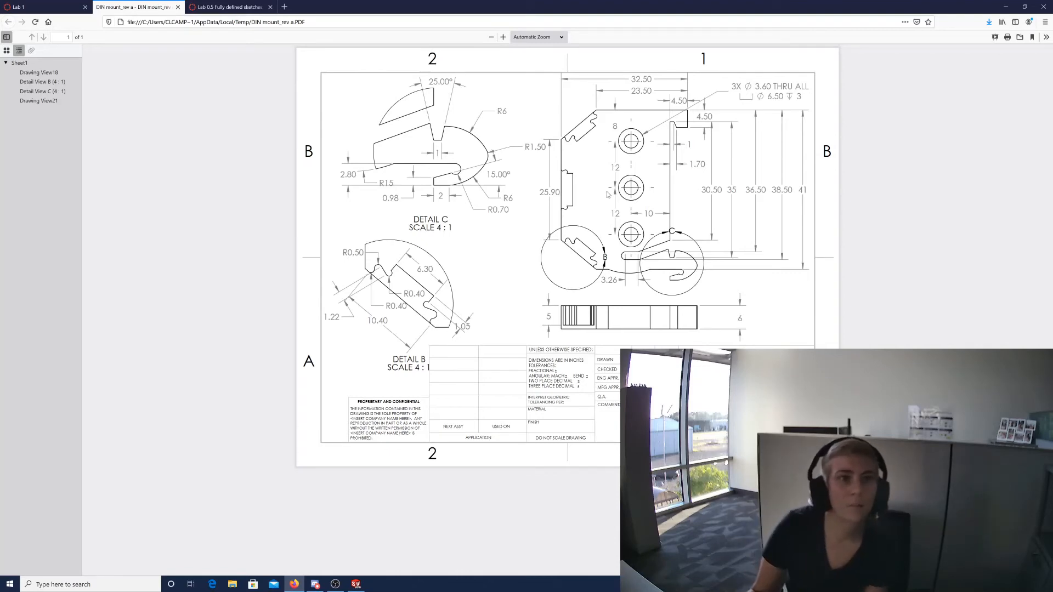
left_click(236, 7)
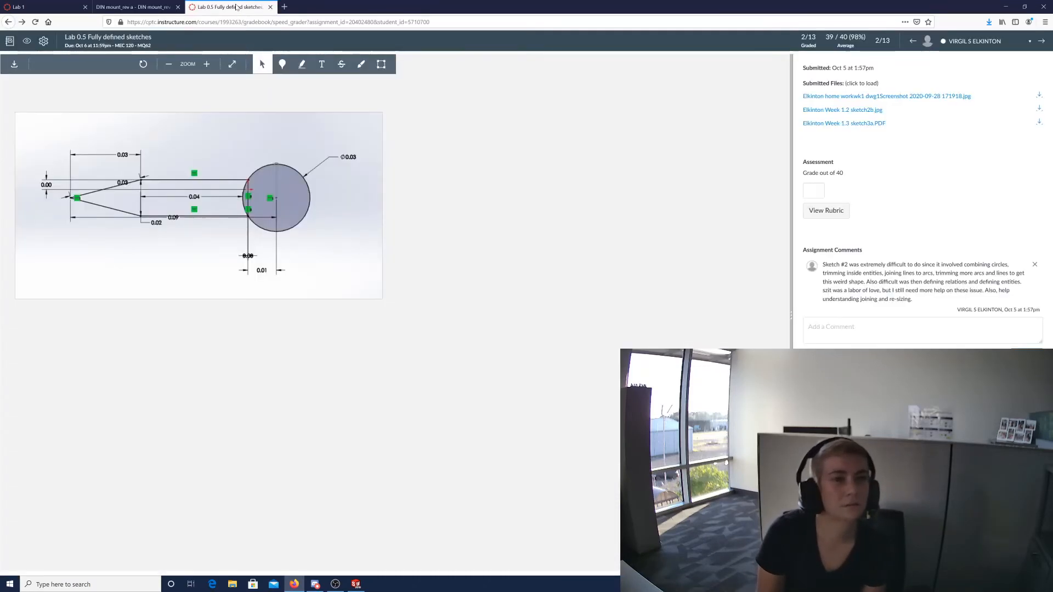
left_click(125, 8)
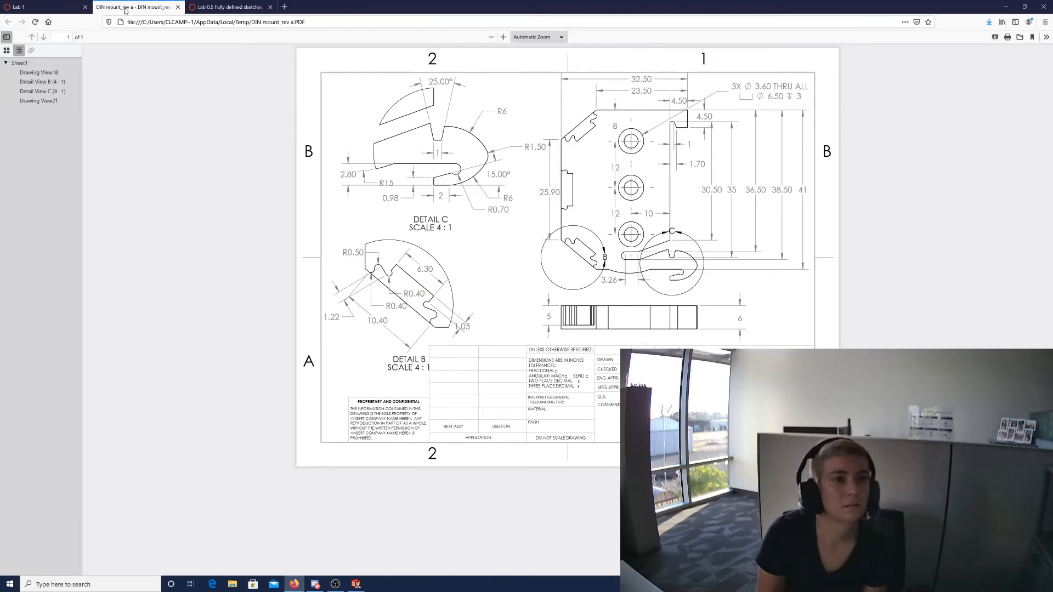
left_click(46, 8)
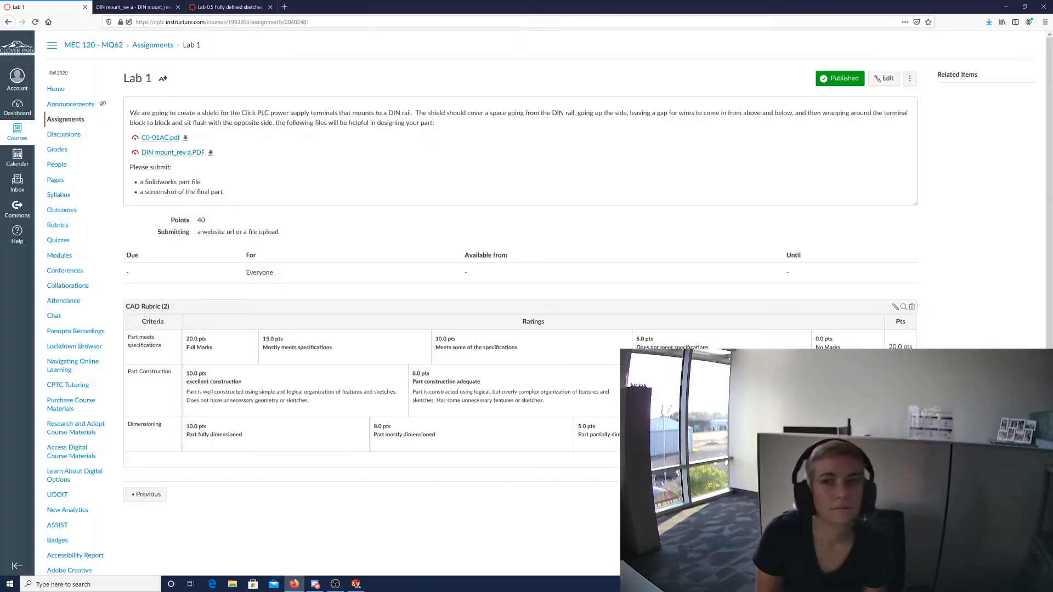
left_click(909, 79)
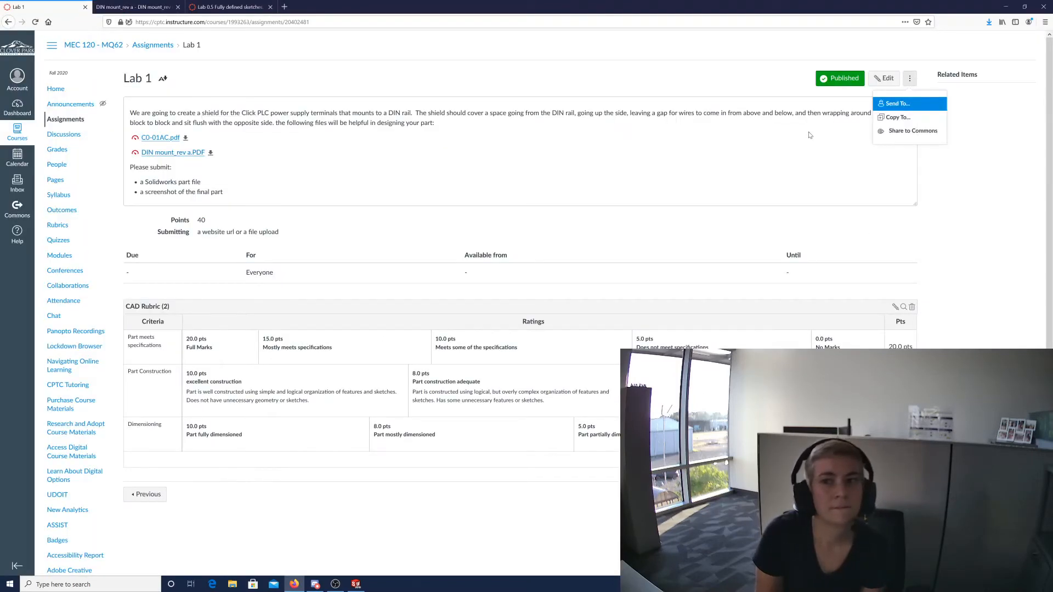
left_click(692, 189)
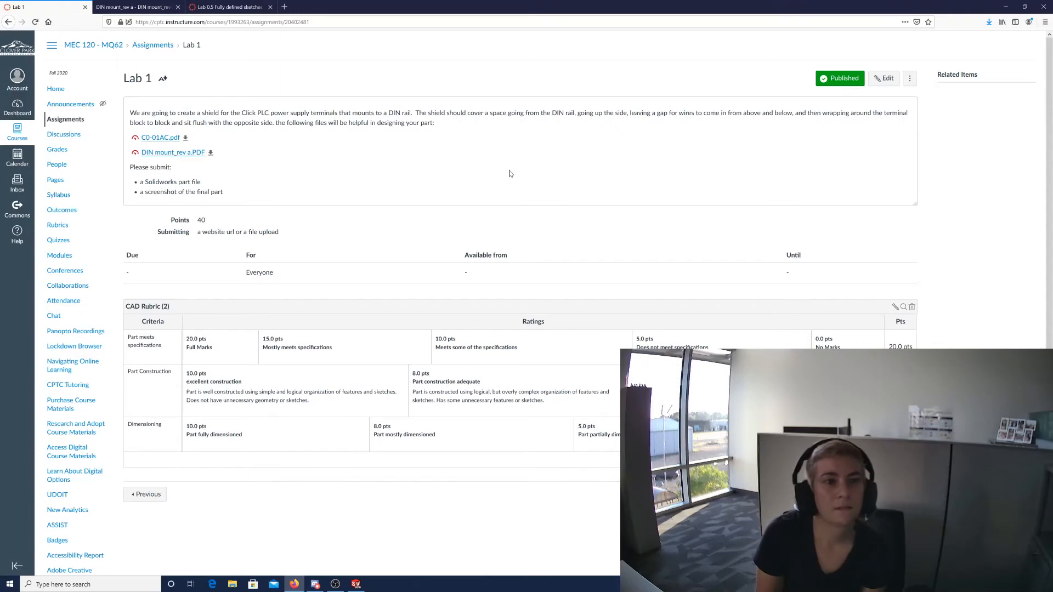
scroll(569, 208, "down", 2)
scroll(570, 198, "up", 2)
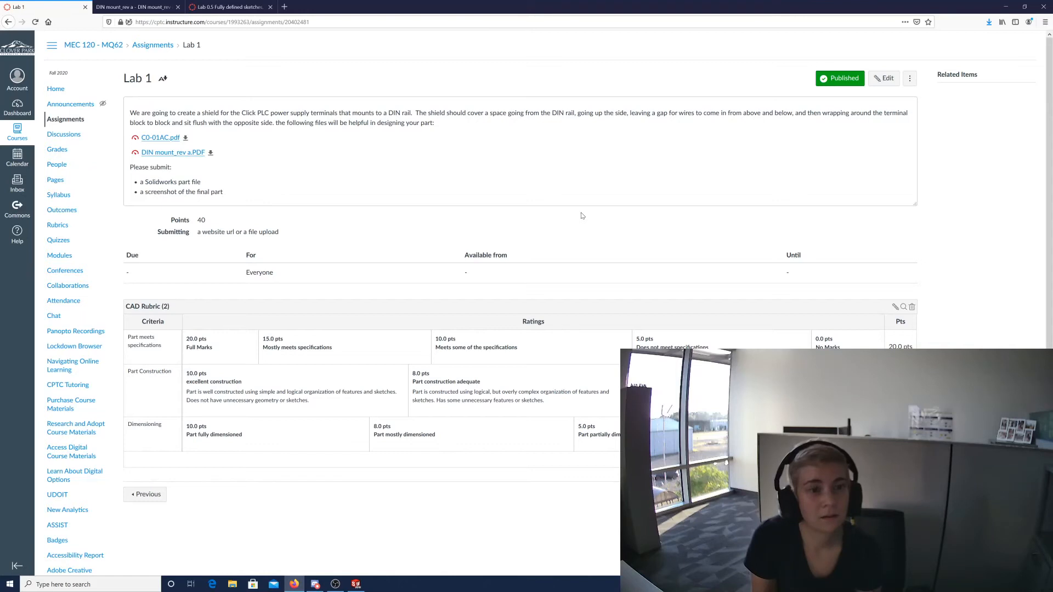
scroll(599, 216, "down", 2)
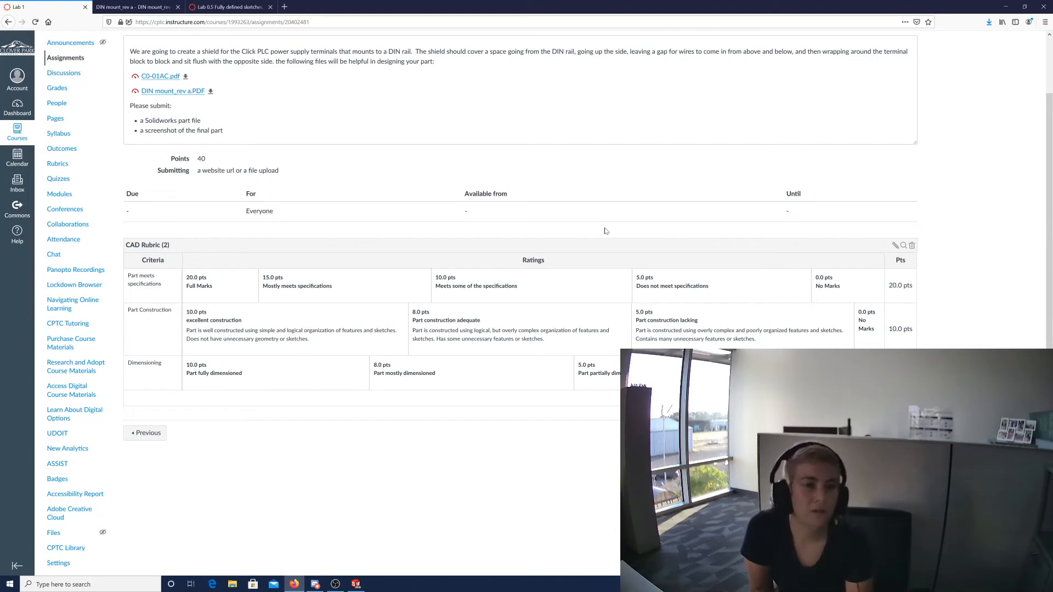
scroll(665, 226, "up", 2)
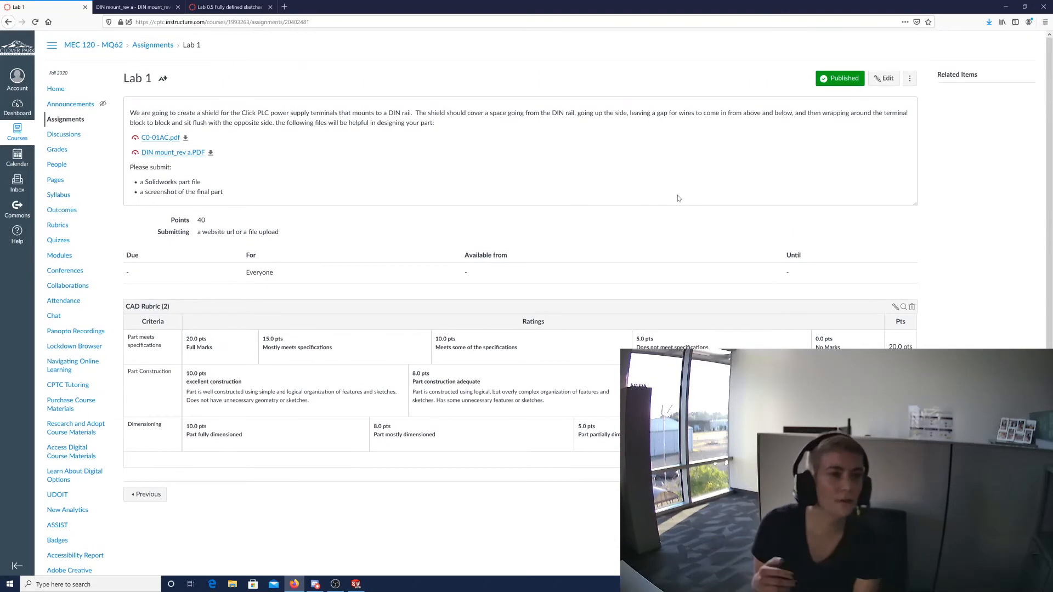